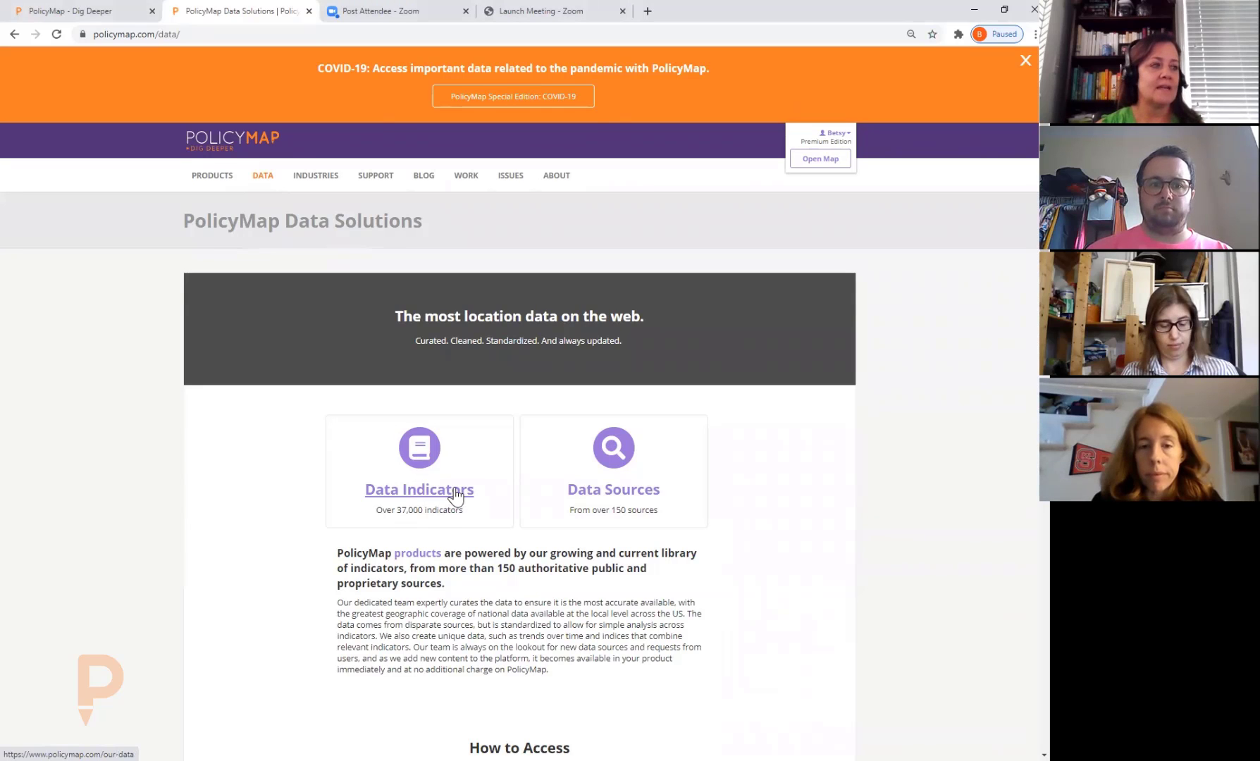
- Open the Data Sources directory and switch from it to the Data Indicators page
scroll(638, 497, "down", 2)
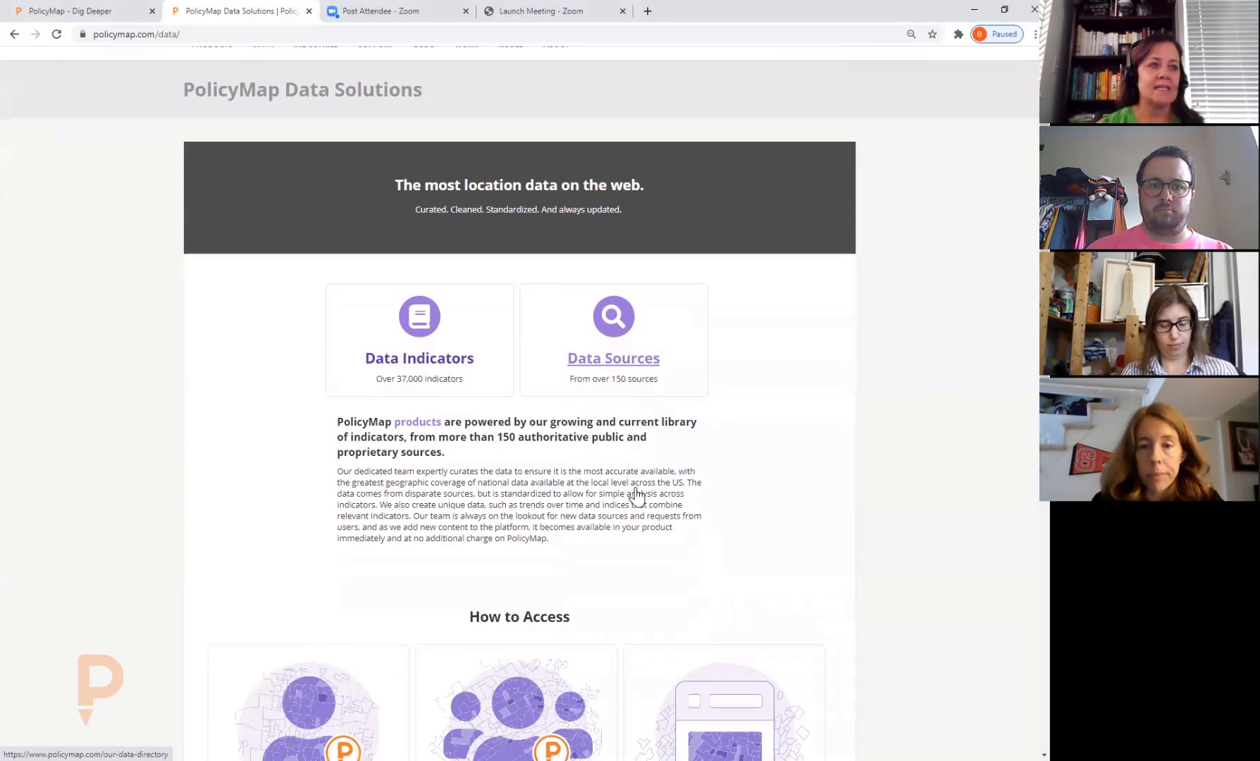
left_click(620, 361)
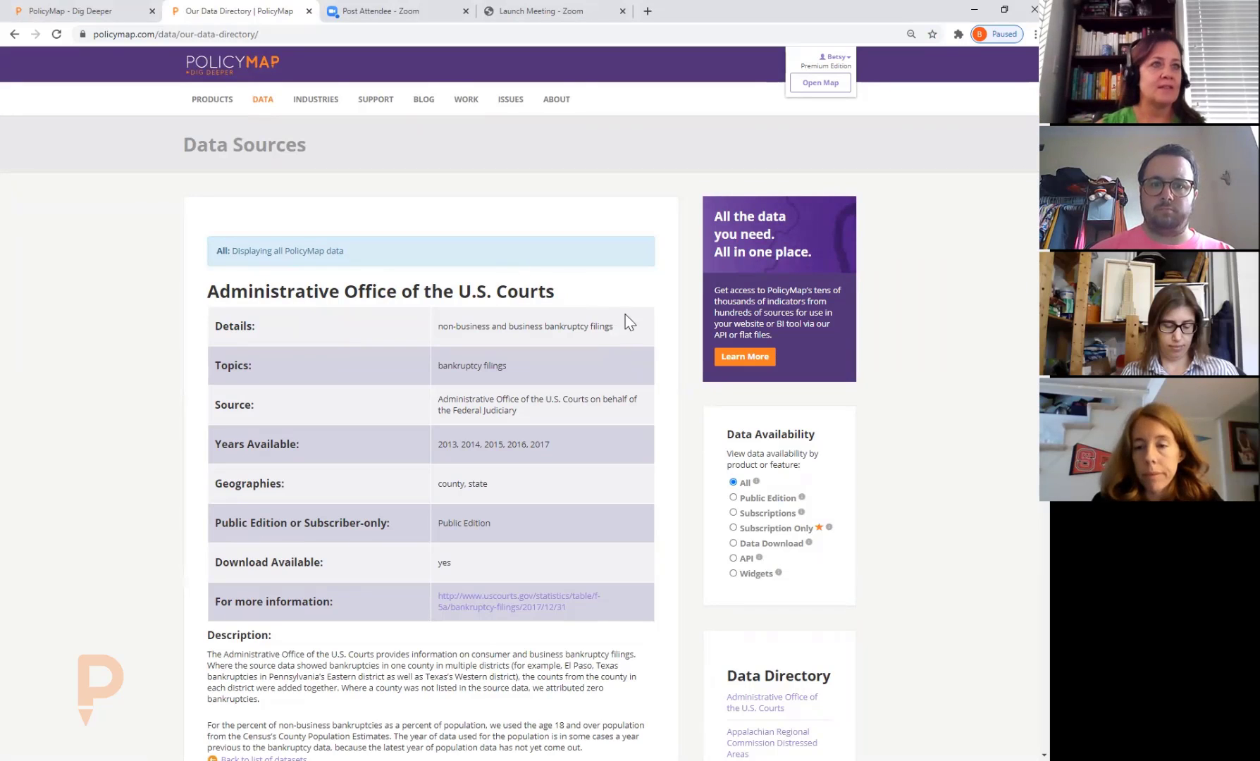
mouse_move(262, 104)
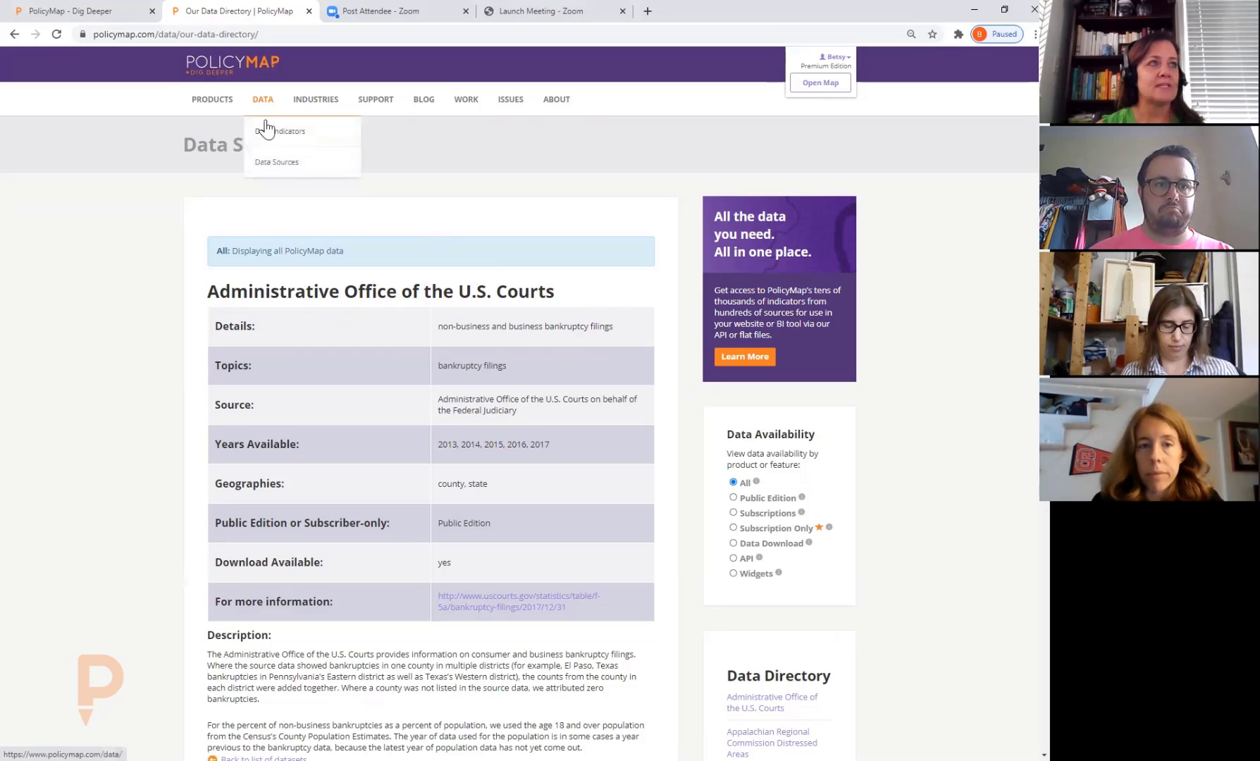
left_click(274, 141)
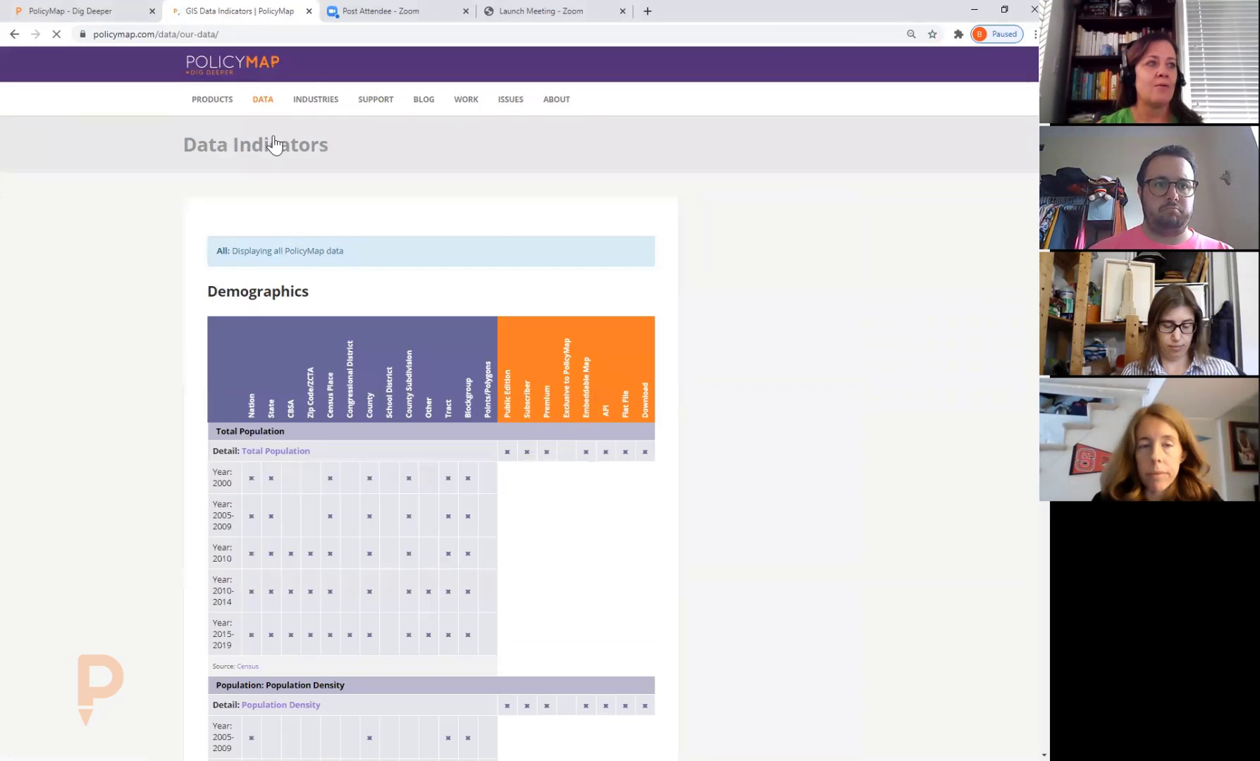
- Review the Data Indicators page: the demographics availability table, the download lists, the data availability options and the data topics
scroll(839, 421, "down", 3)
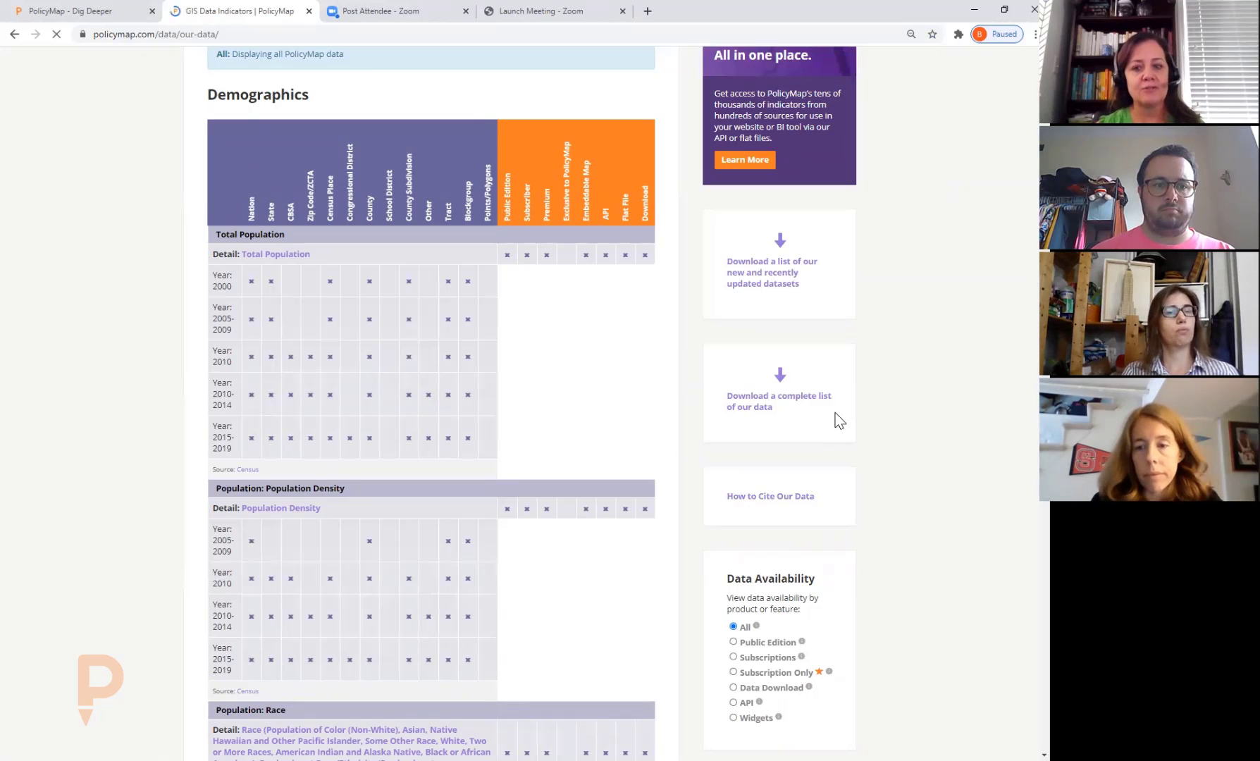
scroll(839, 421, "up", 4)
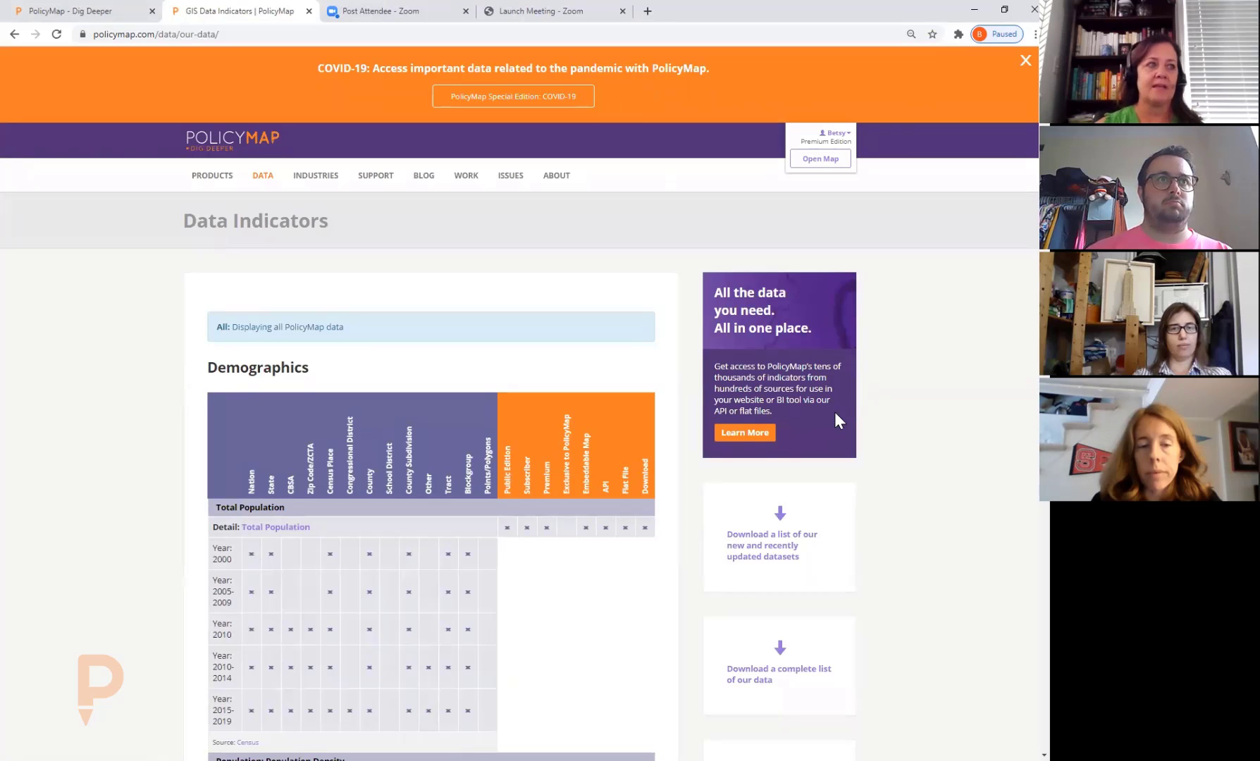
scroll(675, 495, "down", 5)
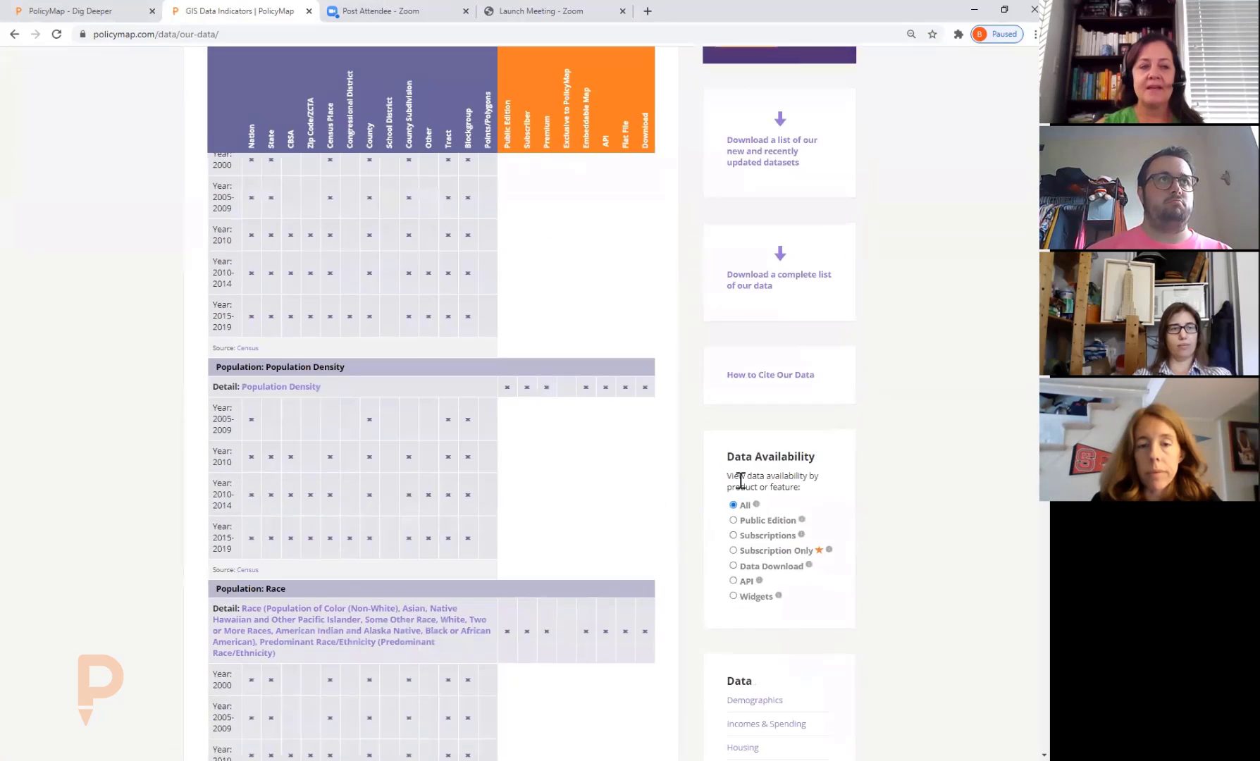
scroll(892, 468, "down", 3)
scroll(897, 504, "down", 1)
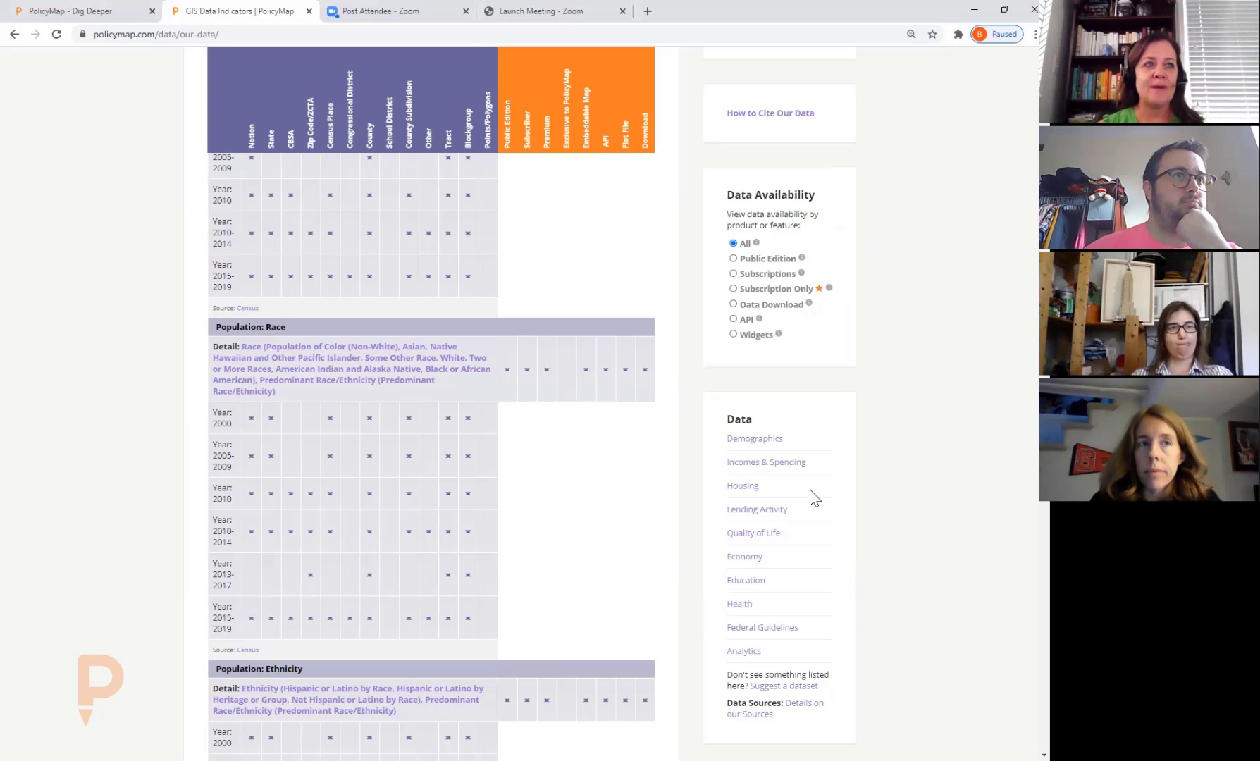
scroll(810, 497, "down", 2)
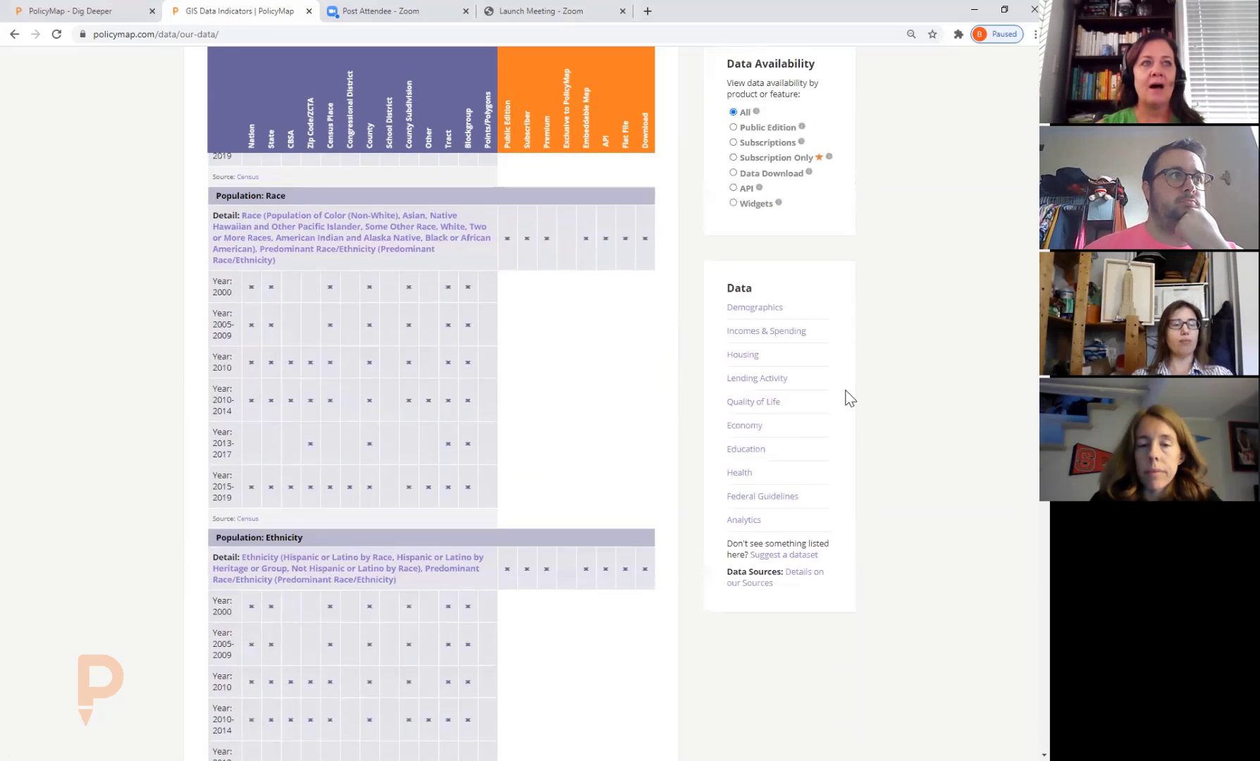
scroll(776, 246, "up", 12)
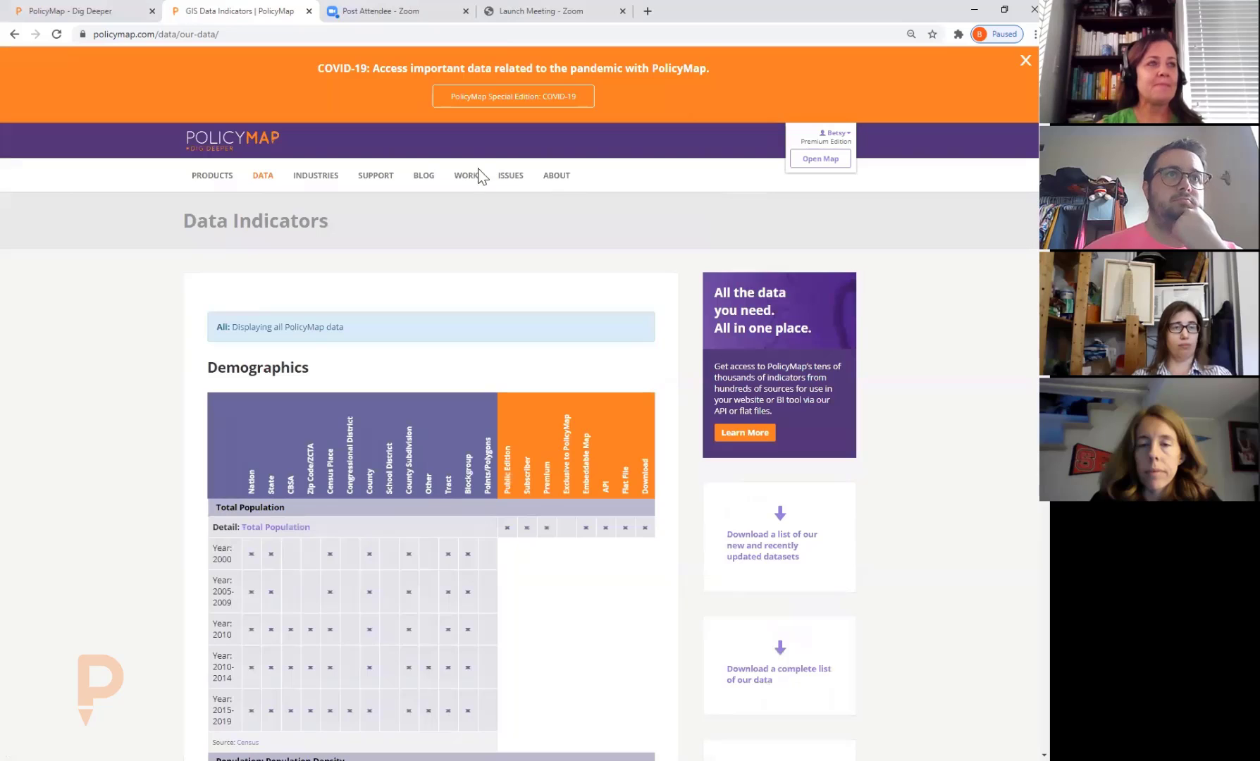
- Open the Curriculum Resources page and look over its exercises, assignments, videos and webinars sections
mouse_move(338, 185)
mouse_move(375, 183)
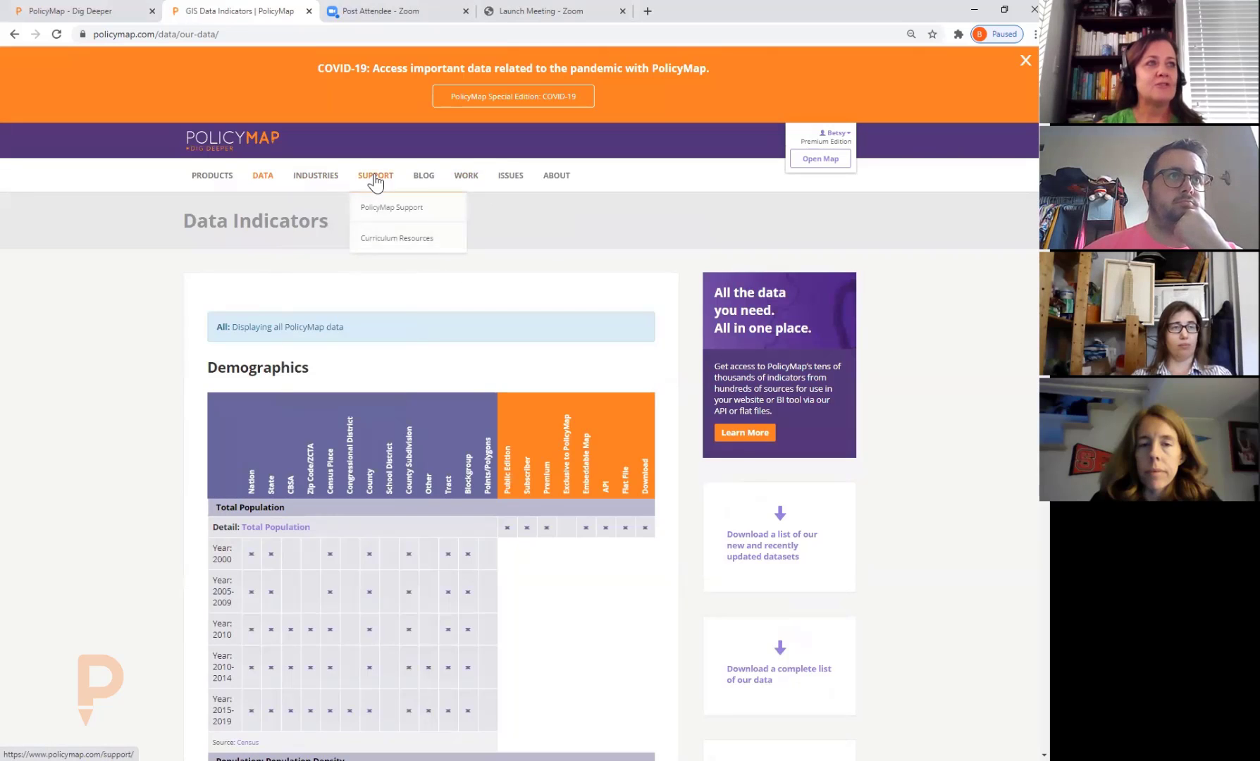
left_click(423, 240)
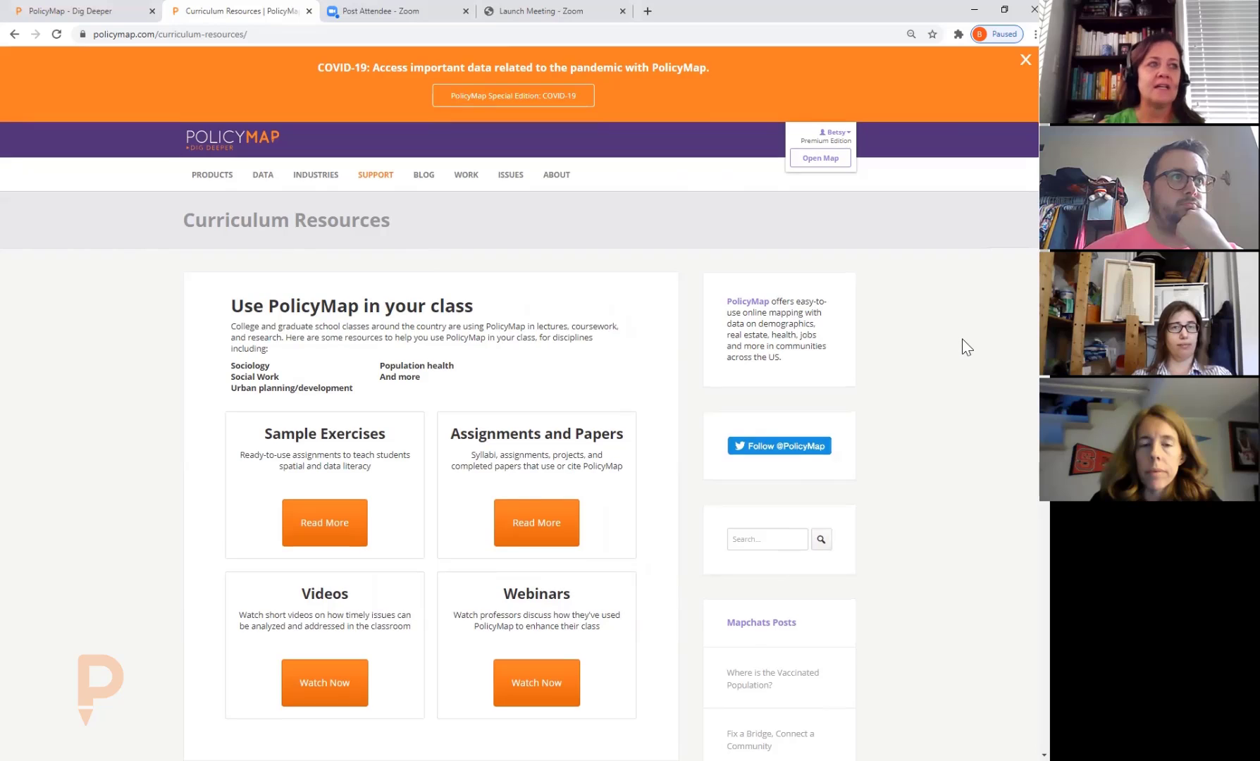
scroll(964, 357, "down", 2)
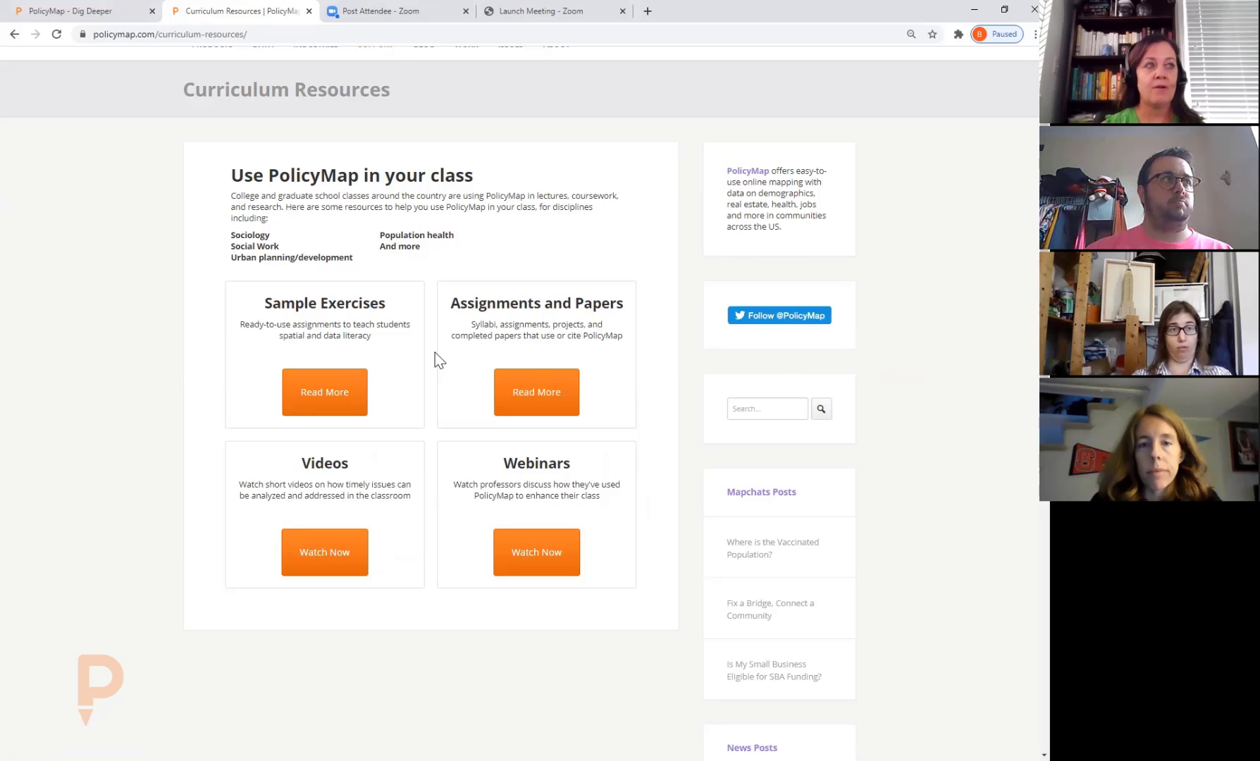
scroll(434, 352, "down", 4)
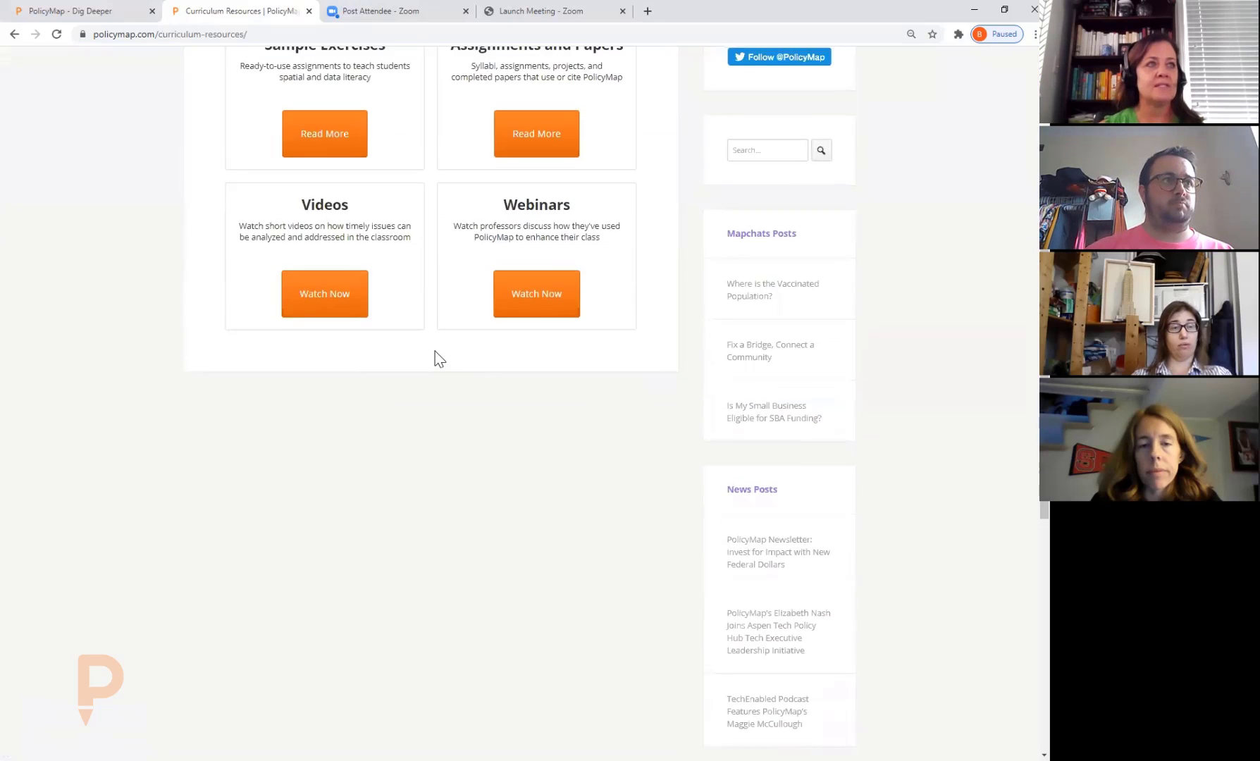
scroll(435, 352, "up", 6)
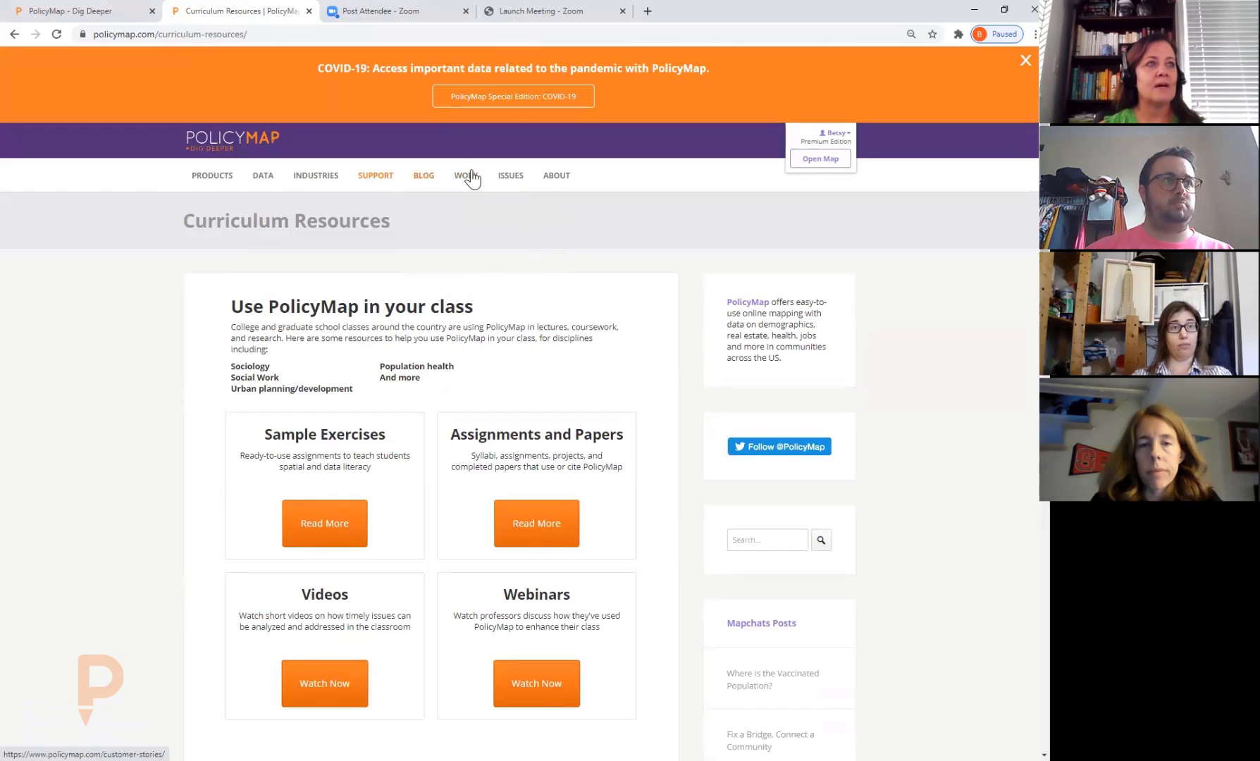
- Open the Assignments and Papers with PolicyMap page and look through the public policy and public health entries
mouse_move(477, 179)
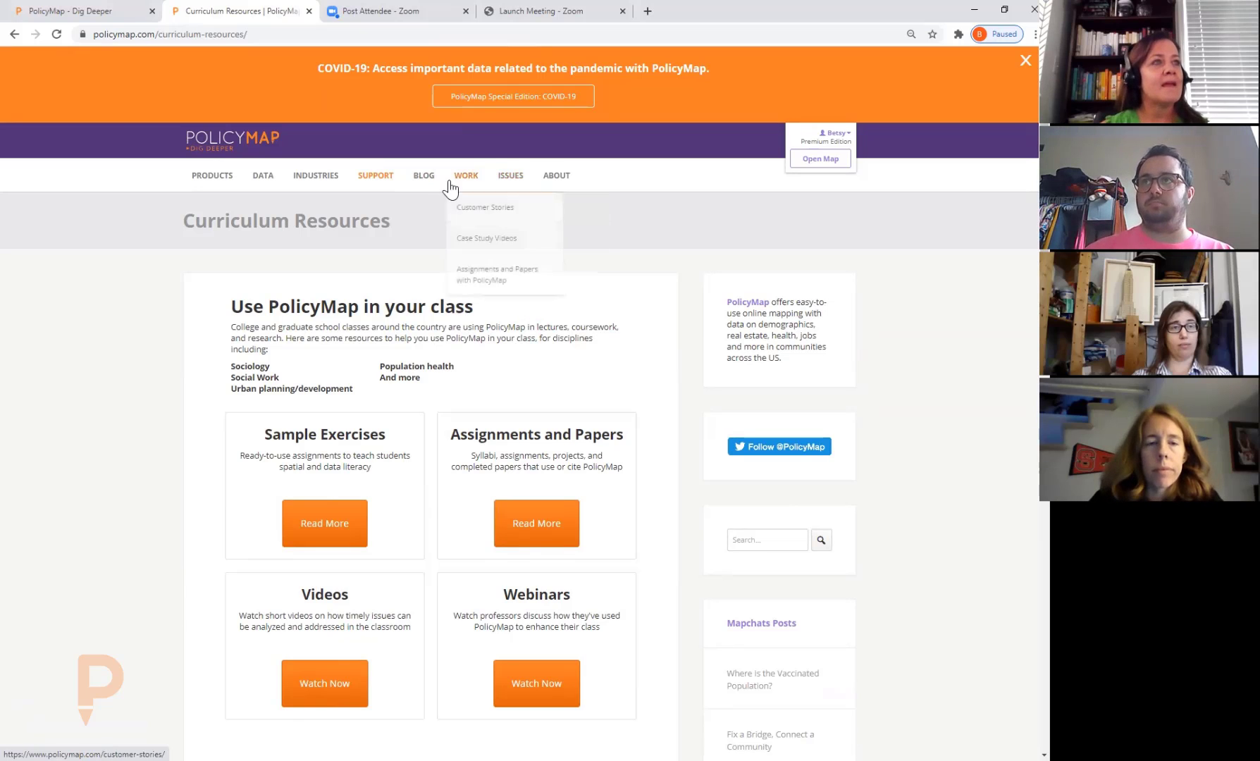
mouse_move(382, 185)
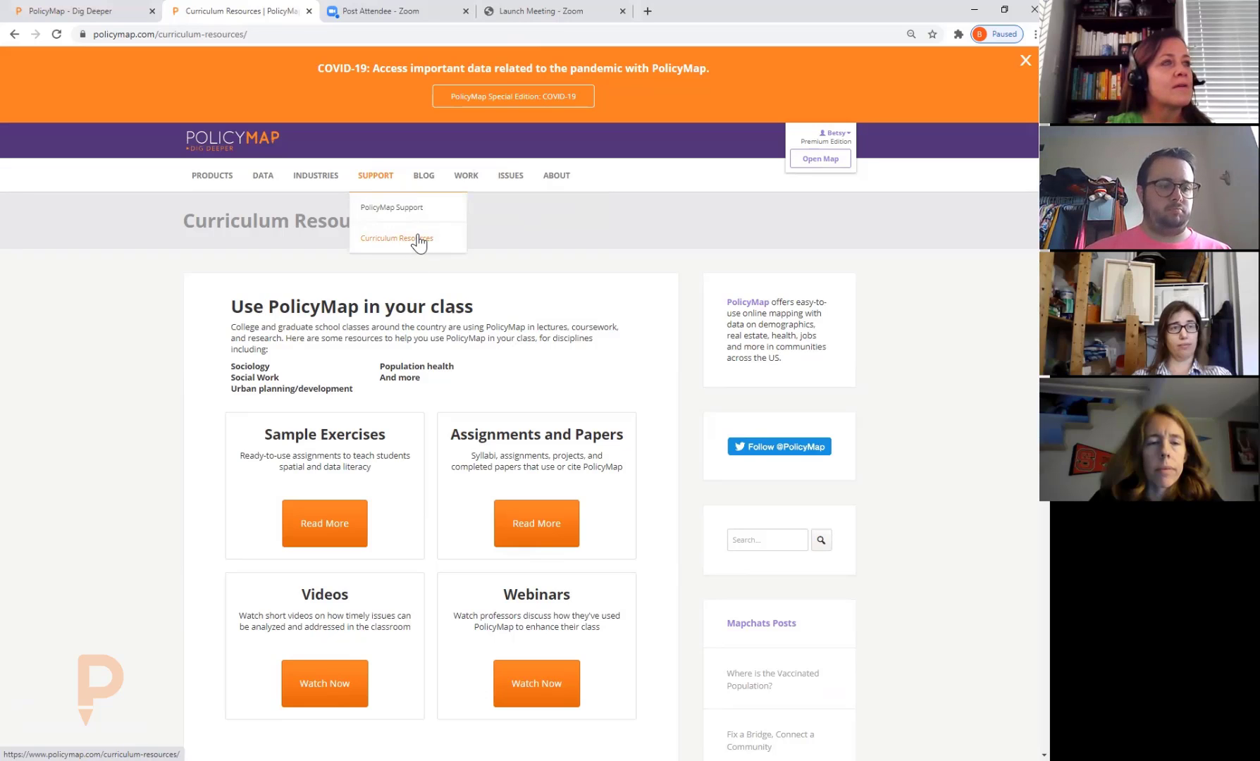
left_click(419, 242)
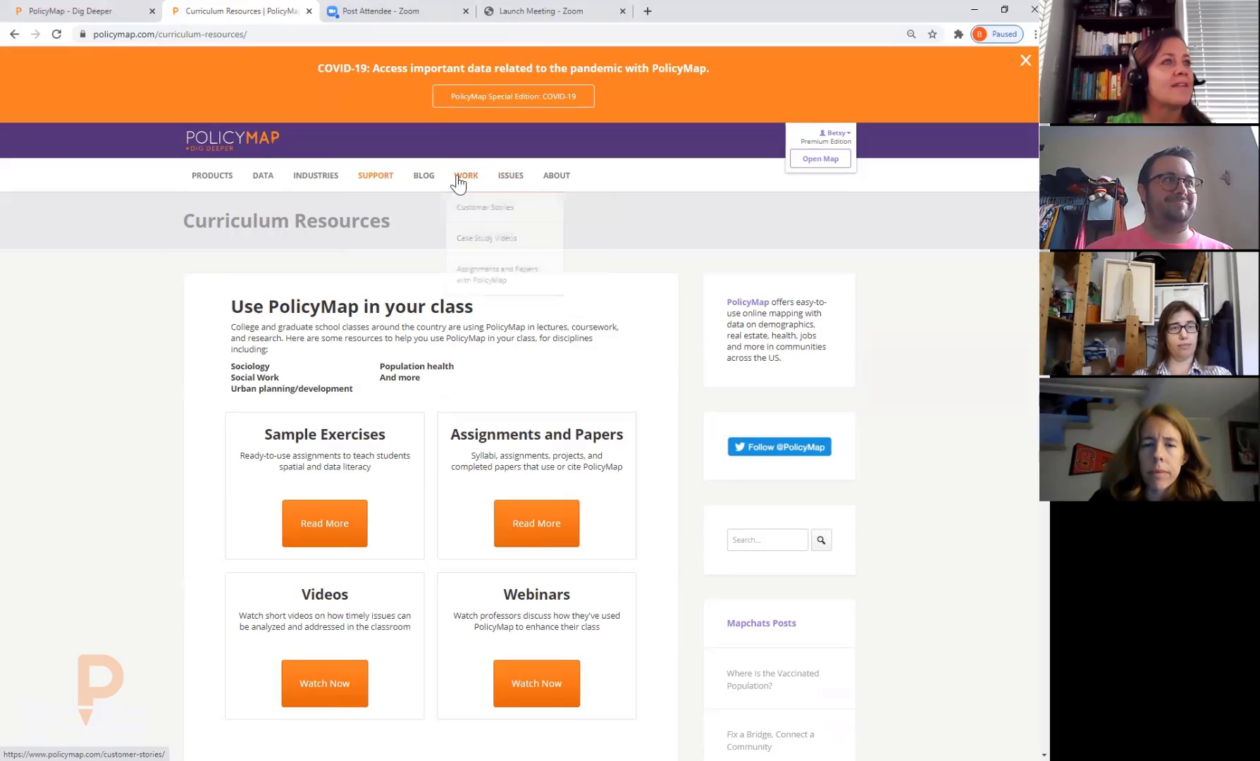
left_click(491, 282)
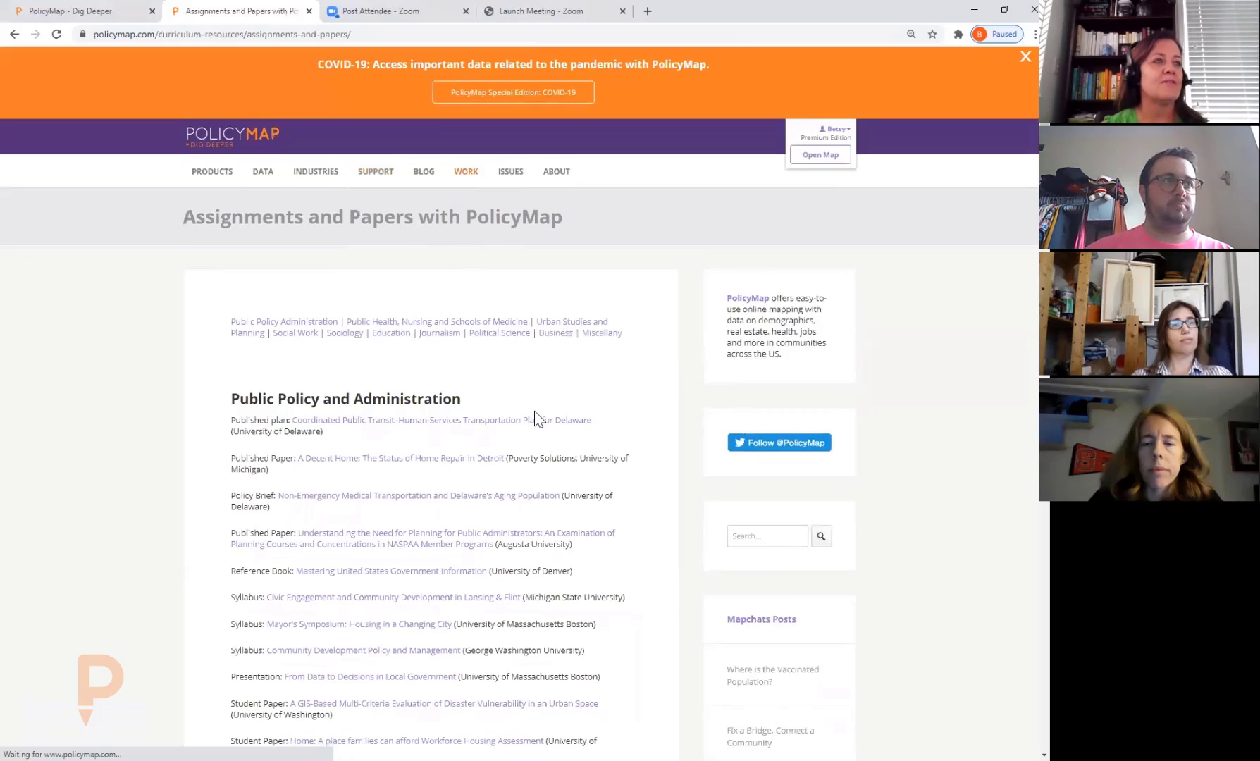
scroll(535, 410, "down", 3)
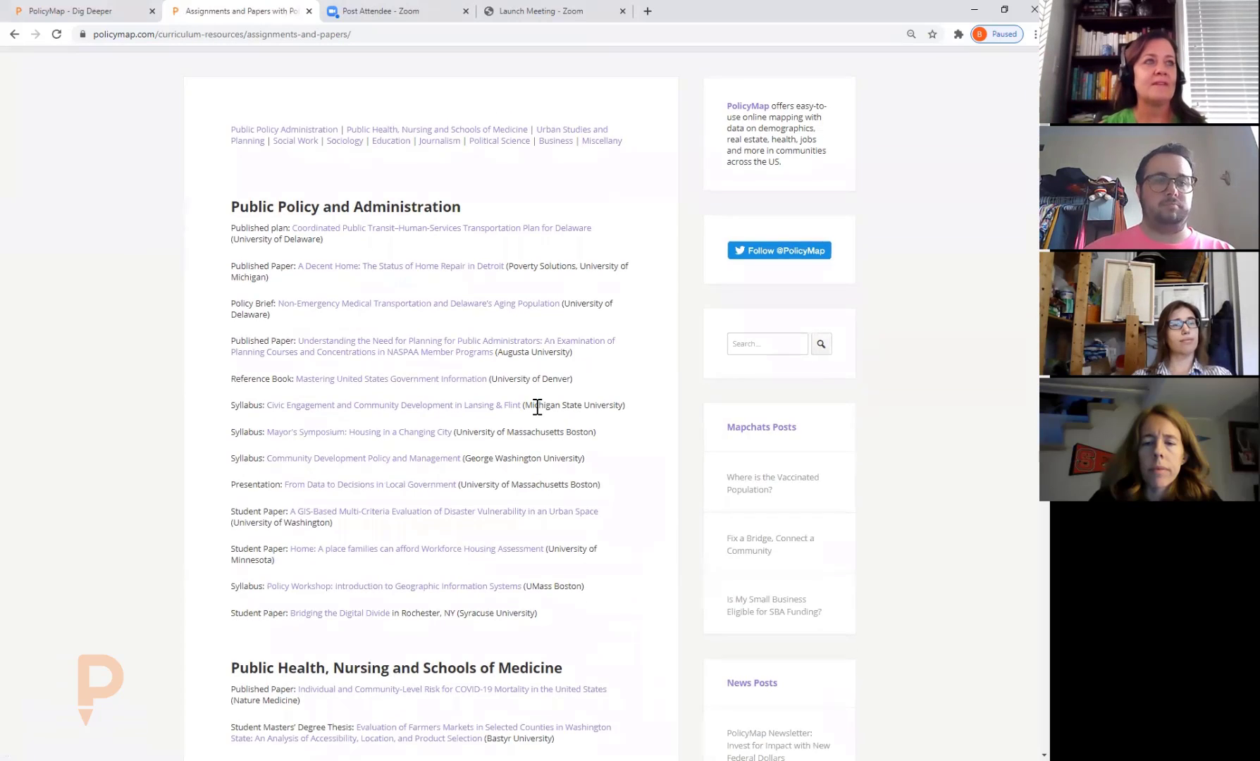
scroll(534, 411, "up", 3)
- Open the interactive map from the account box of the website
mouse_move(513, 184)
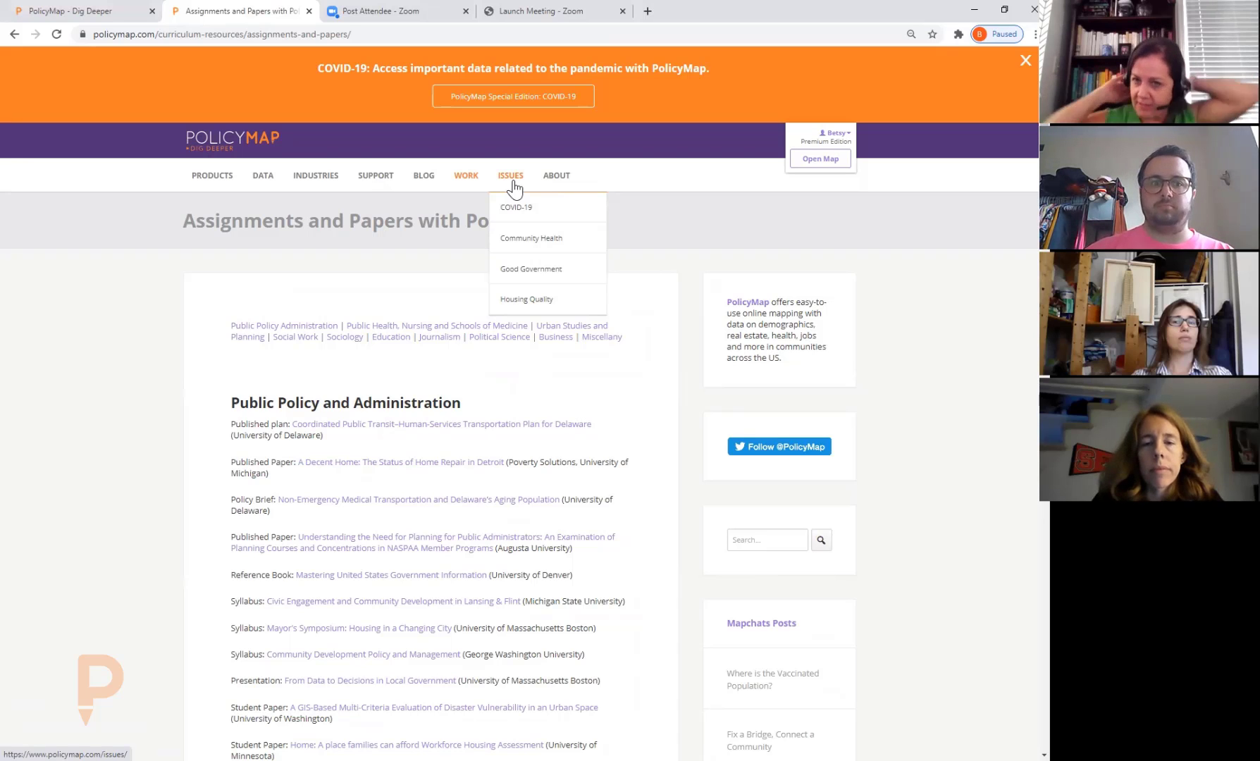
mouse_move(822, 163)
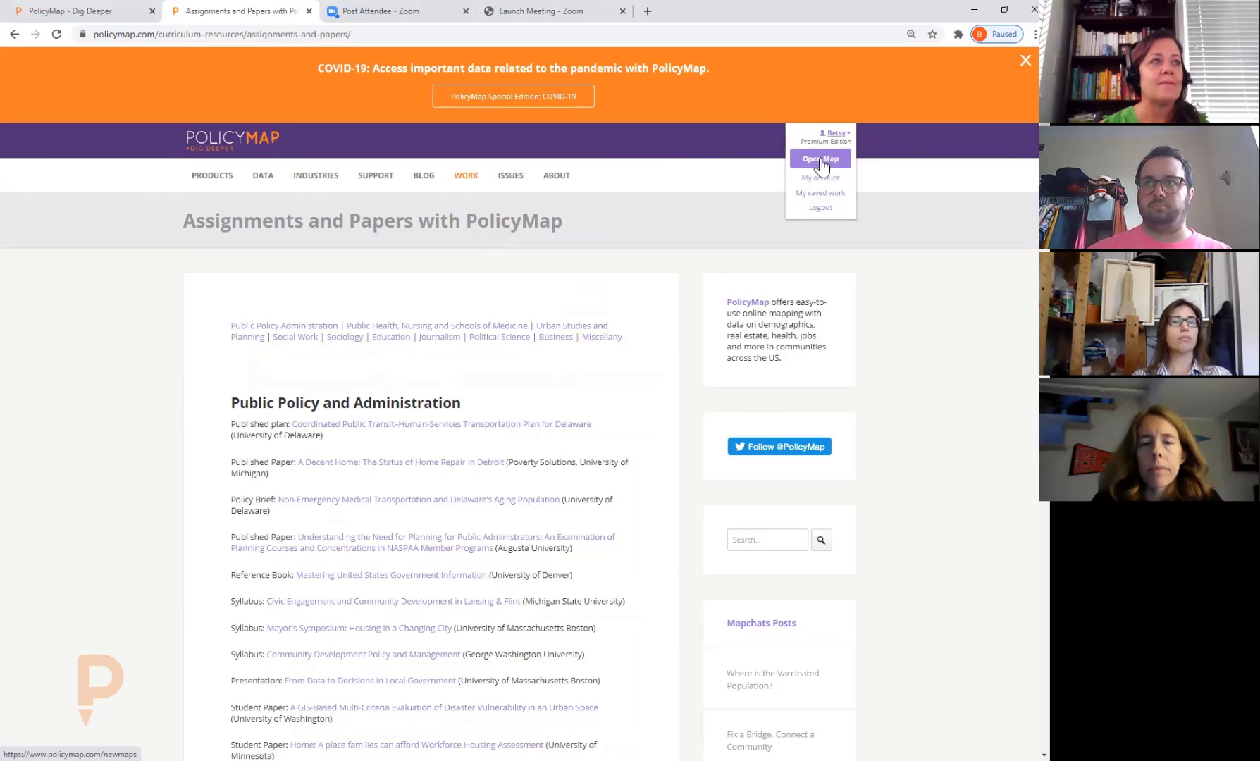
left_click(822, 161)
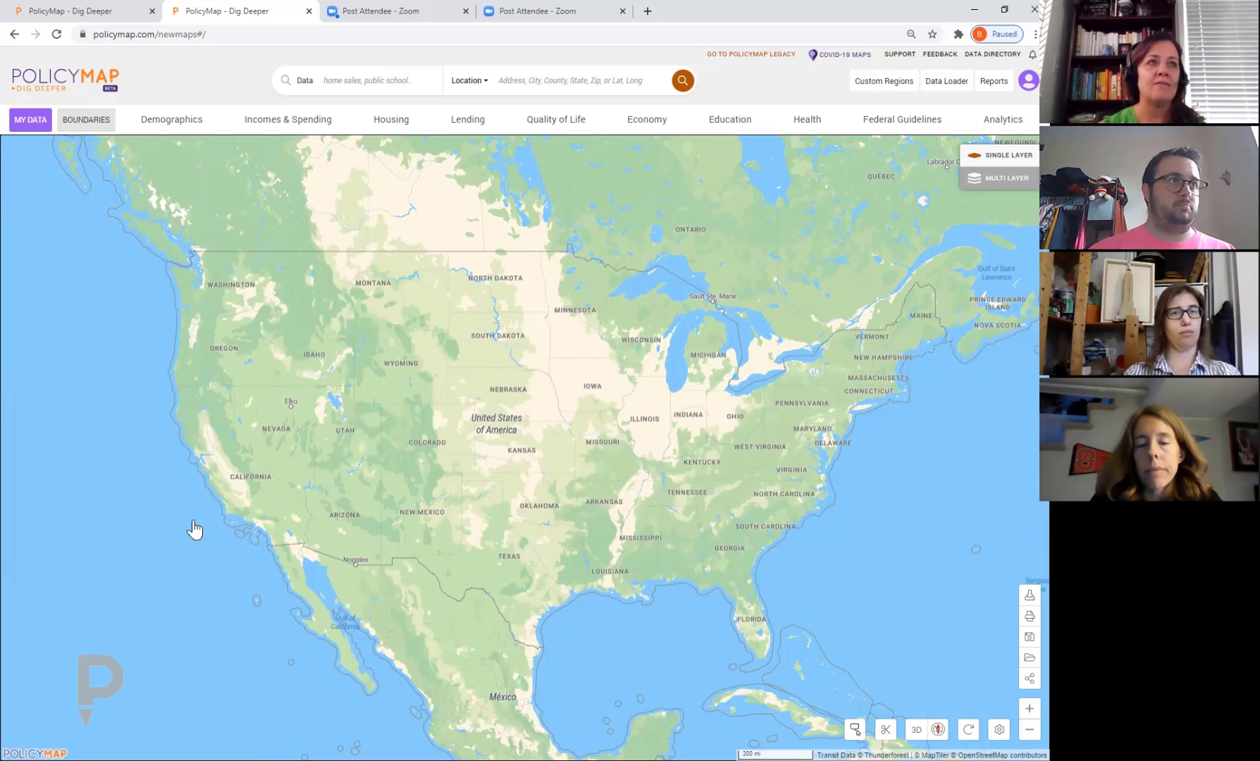
- List the locations and boundaries found at a point on the eastern edge of Colorado
left_click_drag(441, 436, 393, 407)
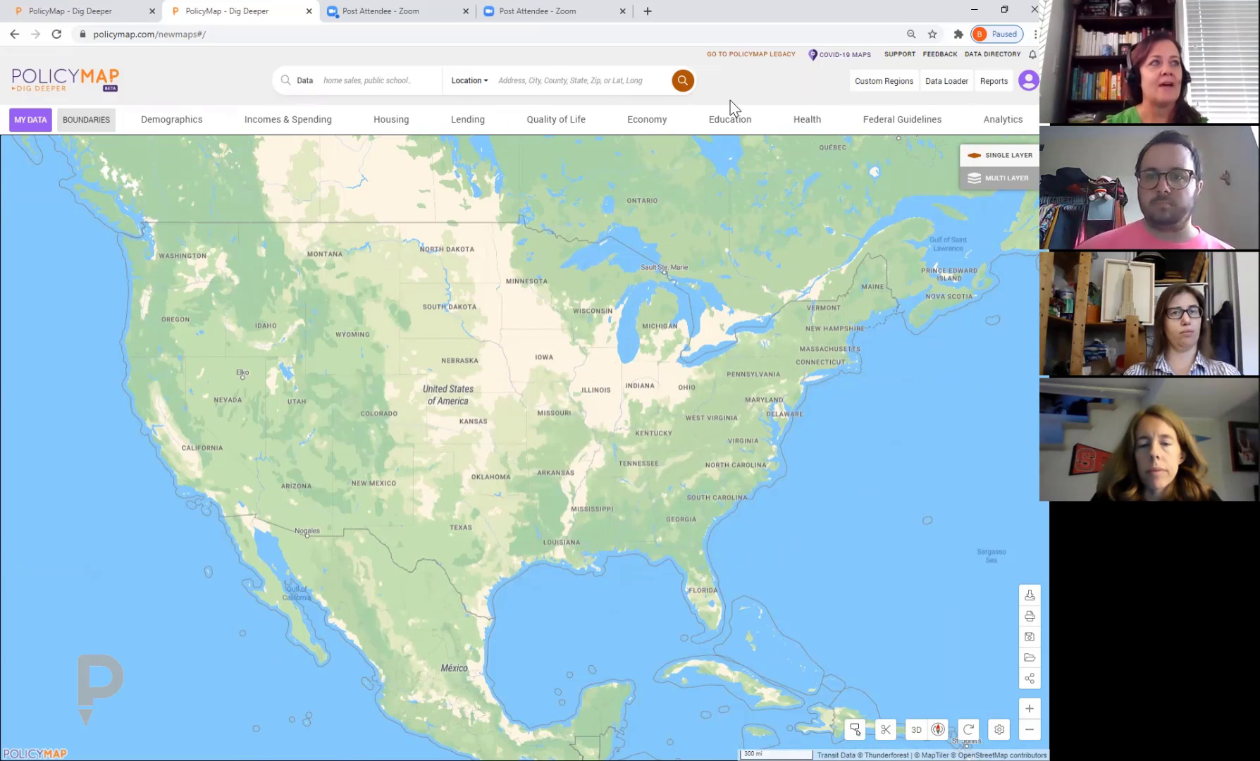
left_click_drag(426, 405, 184, 411)
left_click_drag(400, 342, 418, 394)
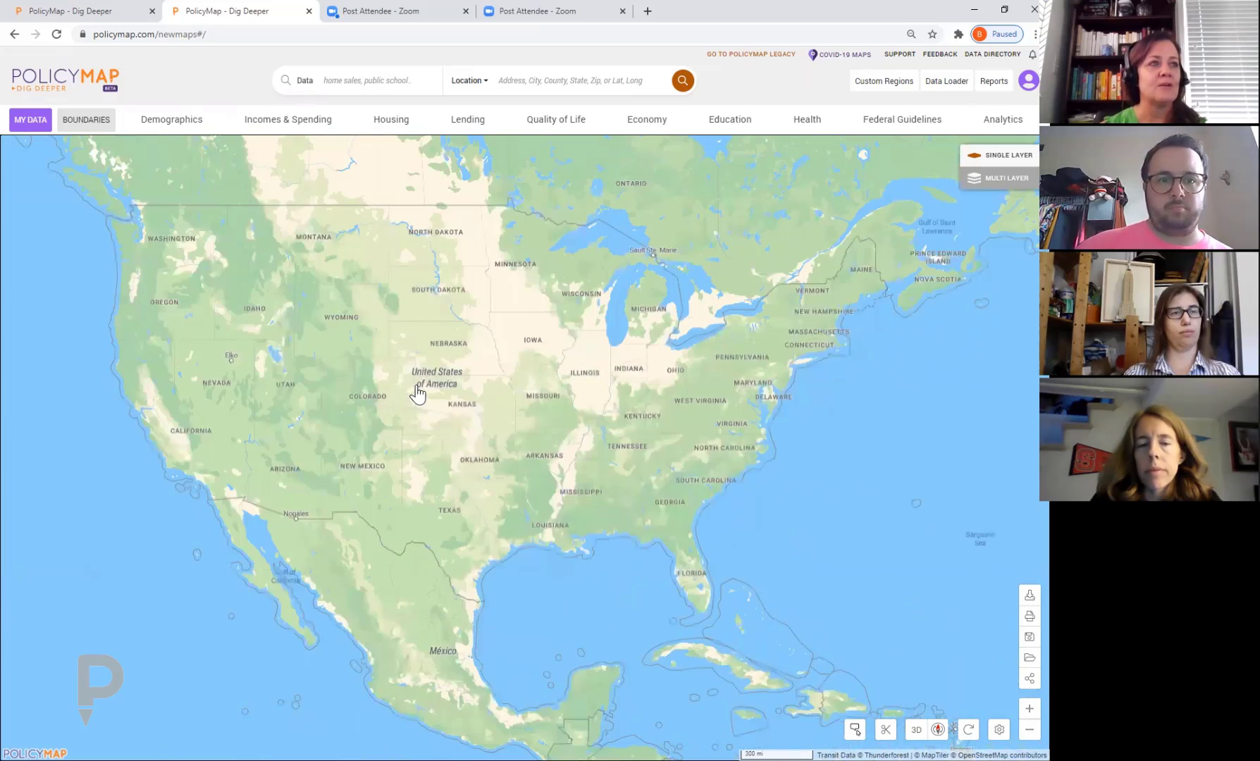
left_click(413, 399)
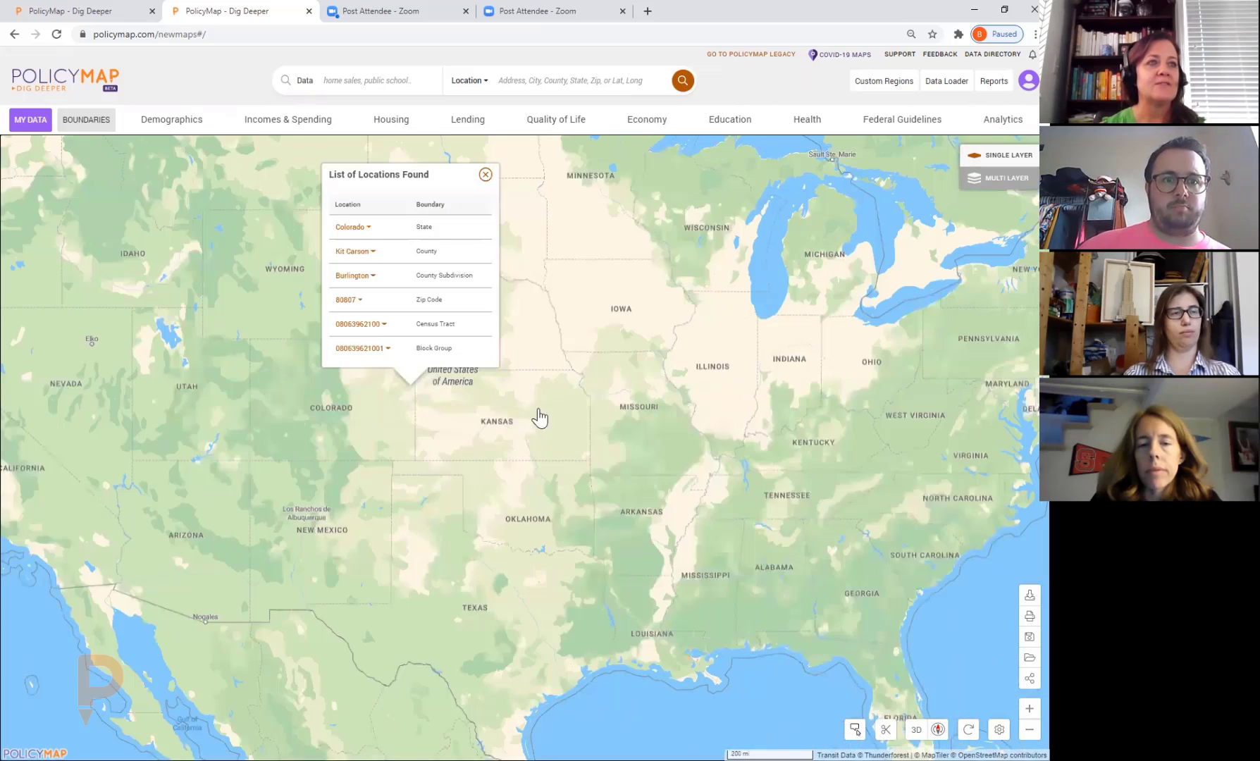
scroll(725, 390, "down", 2)
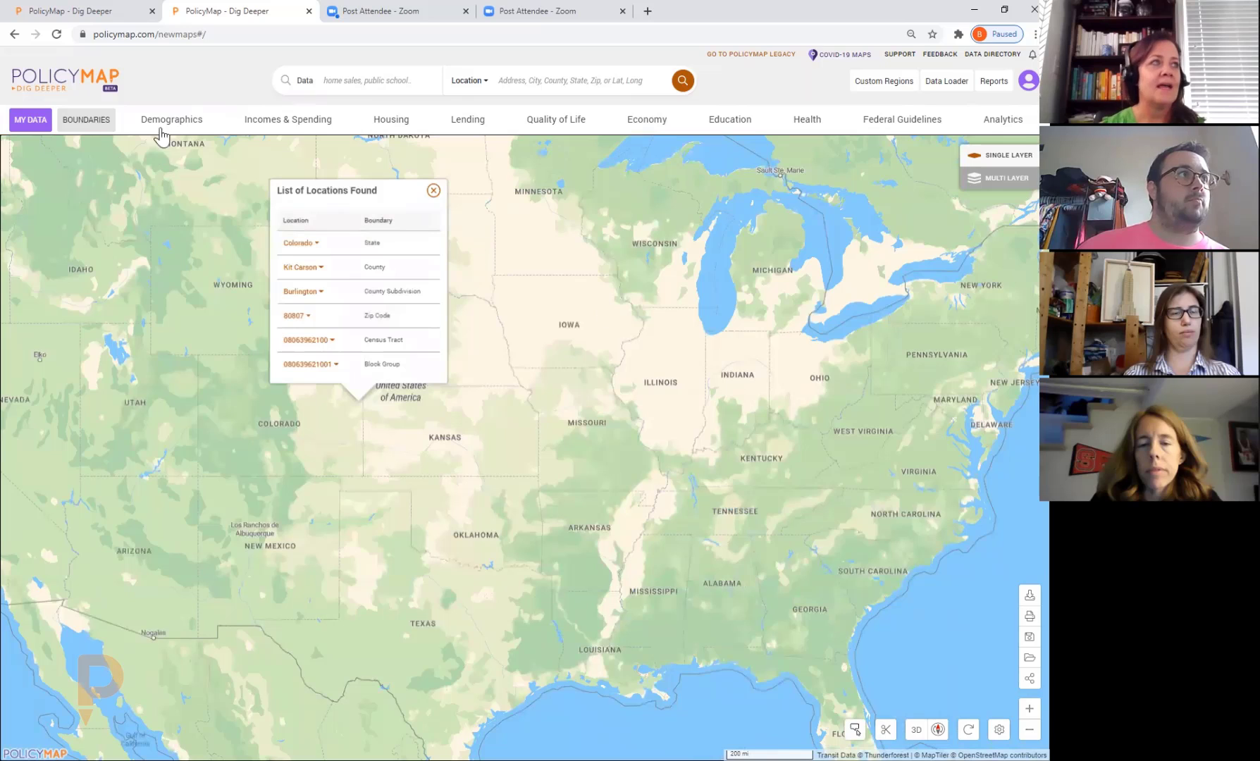
- Shade the map with the estimated population indicator from the demographics data
left_click(182, 126)
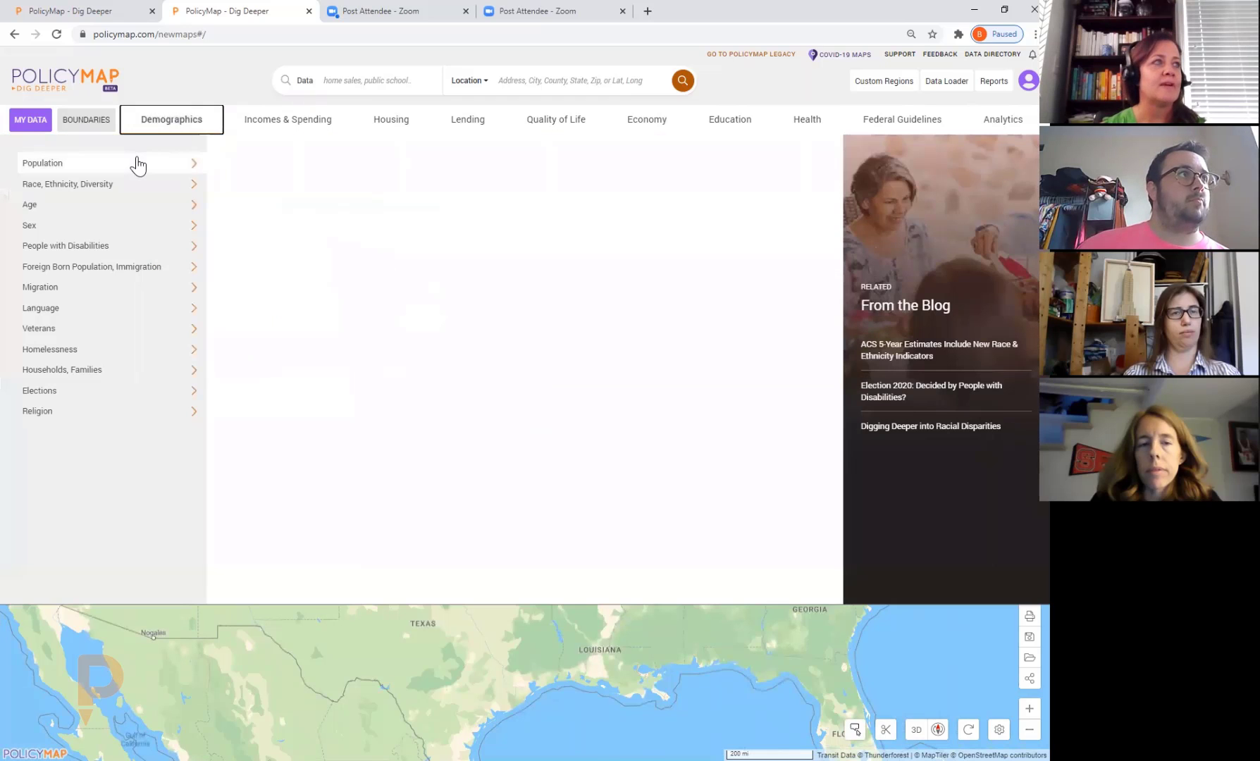
mouse_move(136, 163)
left_click(275, 185)
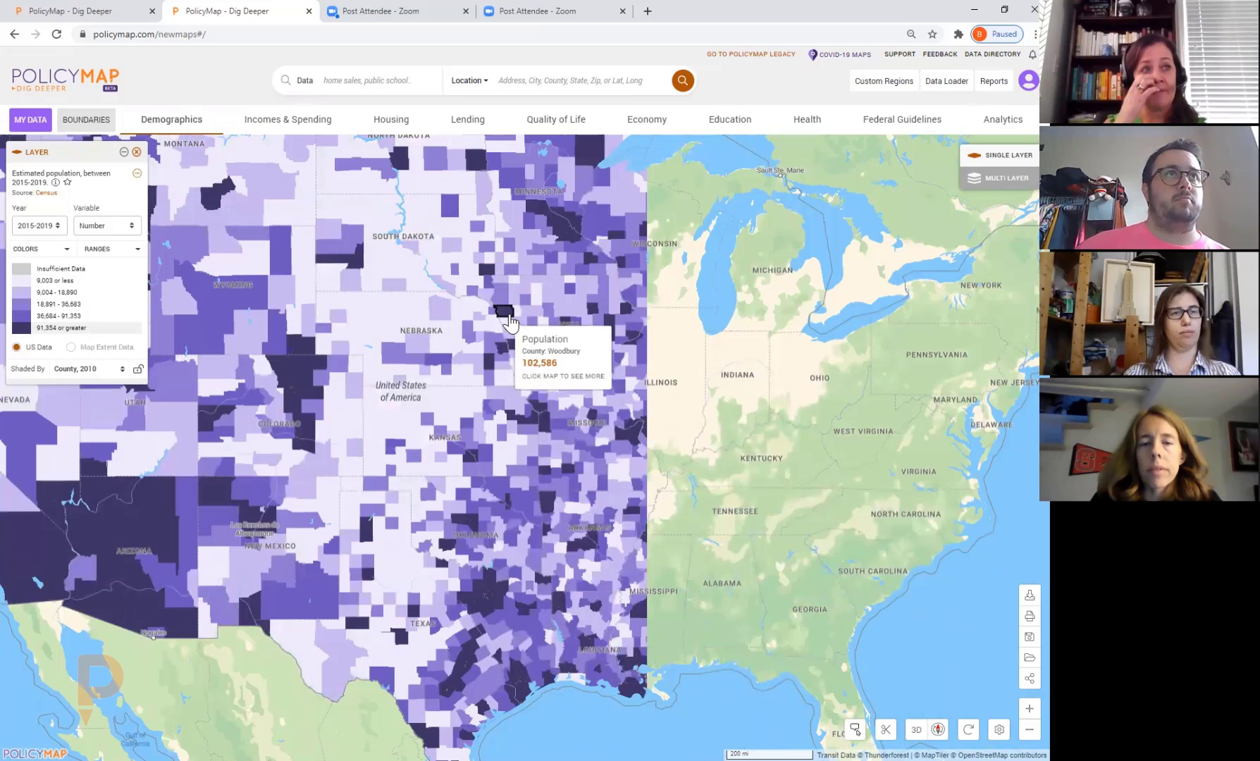
left_click(507, 320)
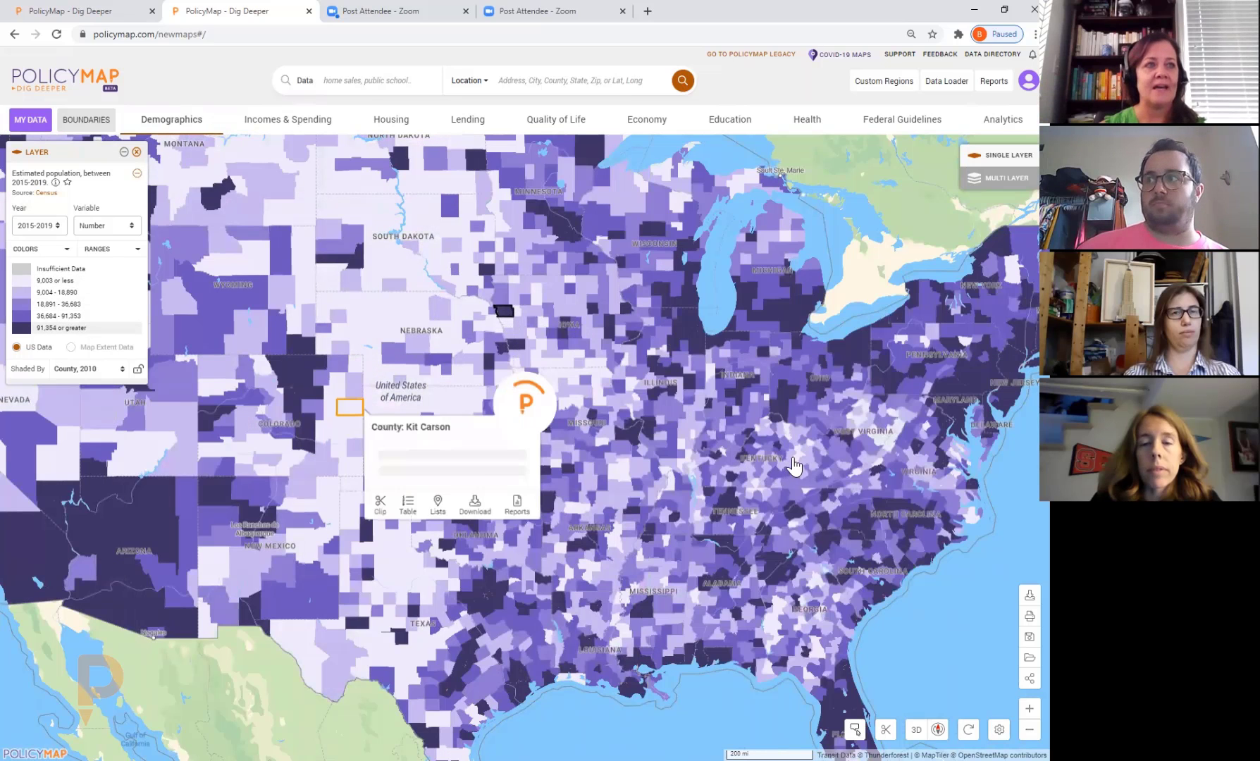
left_click_drag(793, 460, 855, 473)
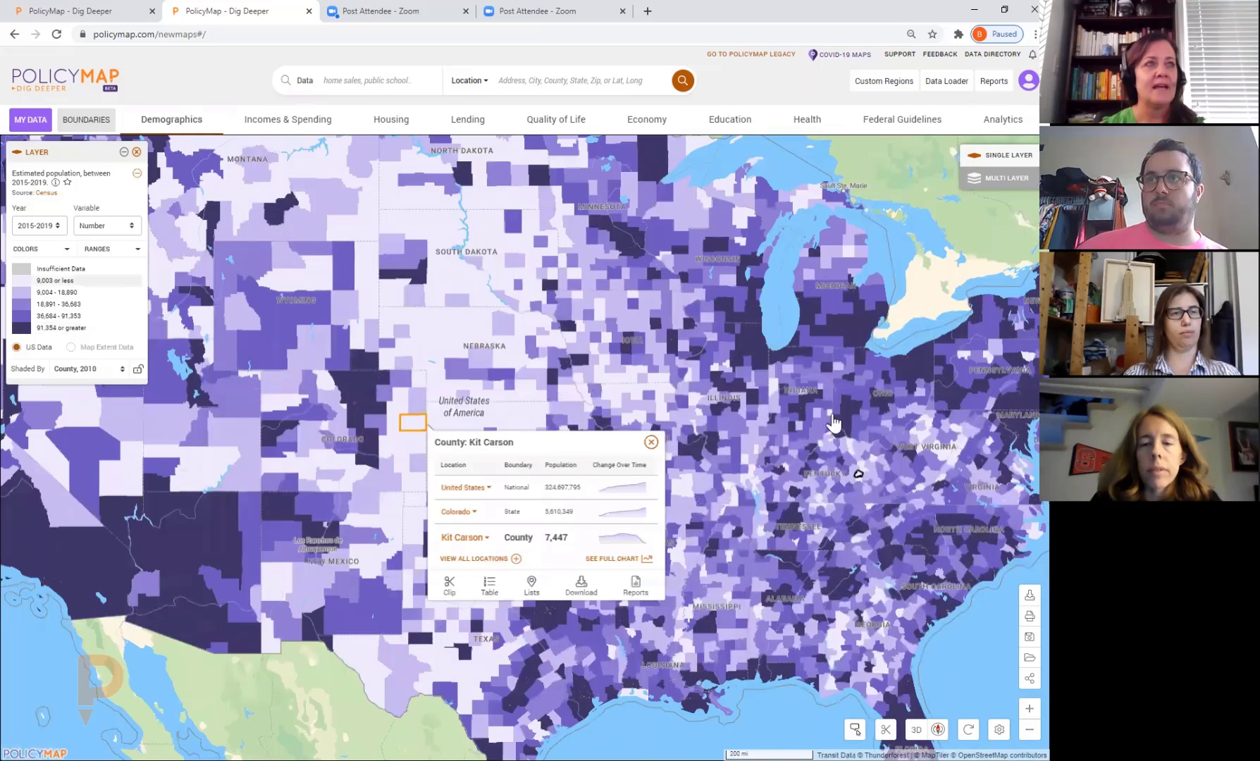
- Search the locations for Baltimore and go to Baltimore, MD (County) on the map
left_click(482, 88)
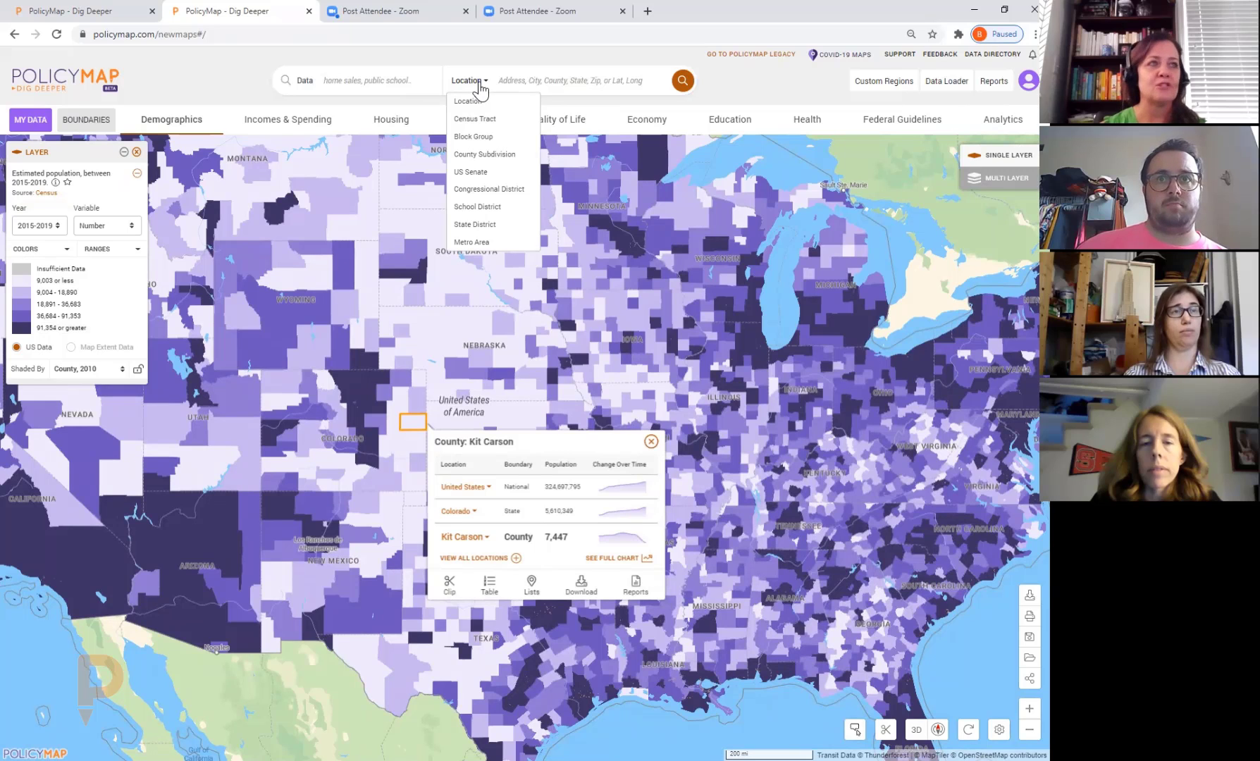
left_click(537, 75)
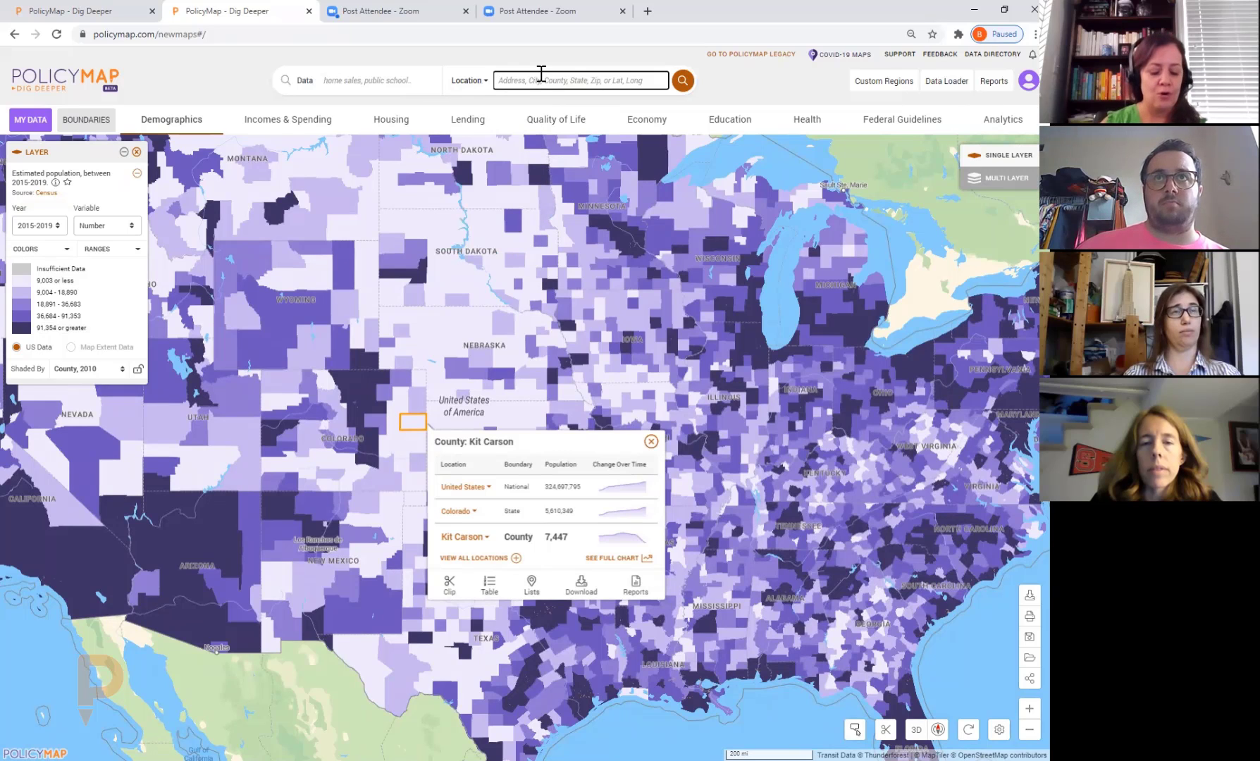
type("baltimo")
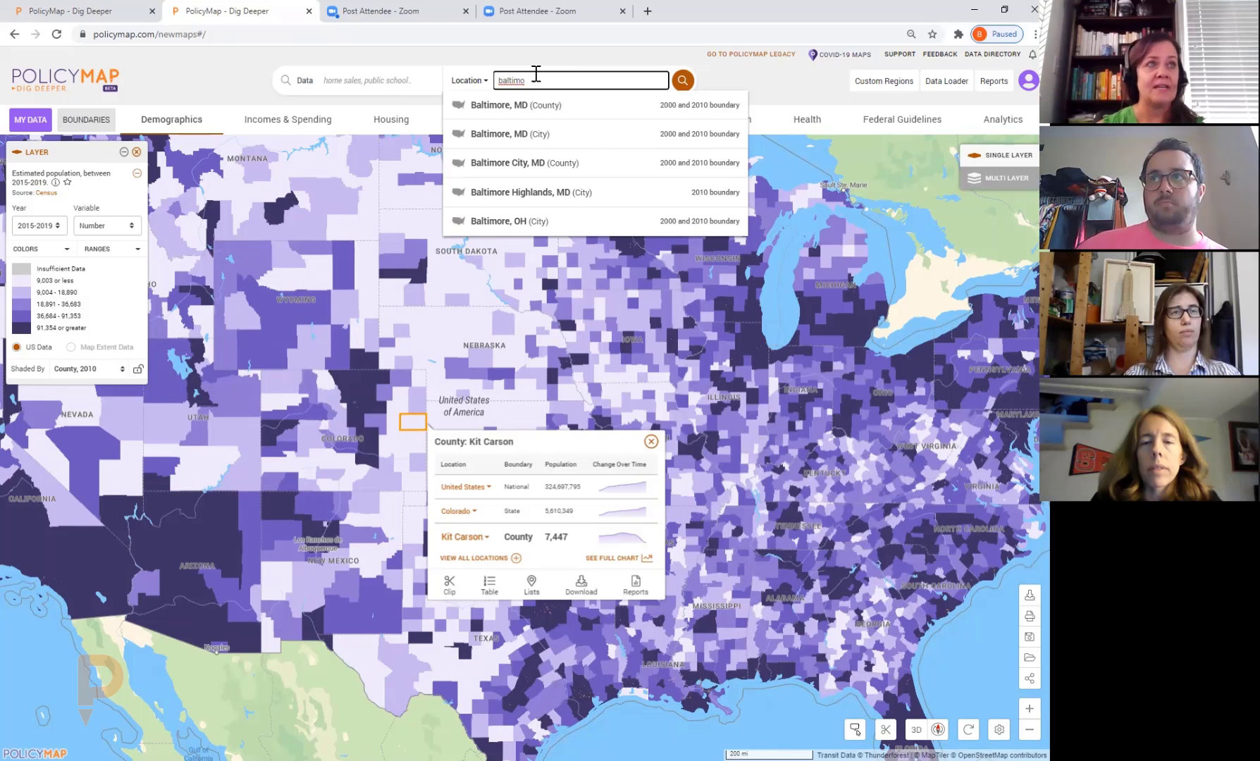
left_click(604, 116)
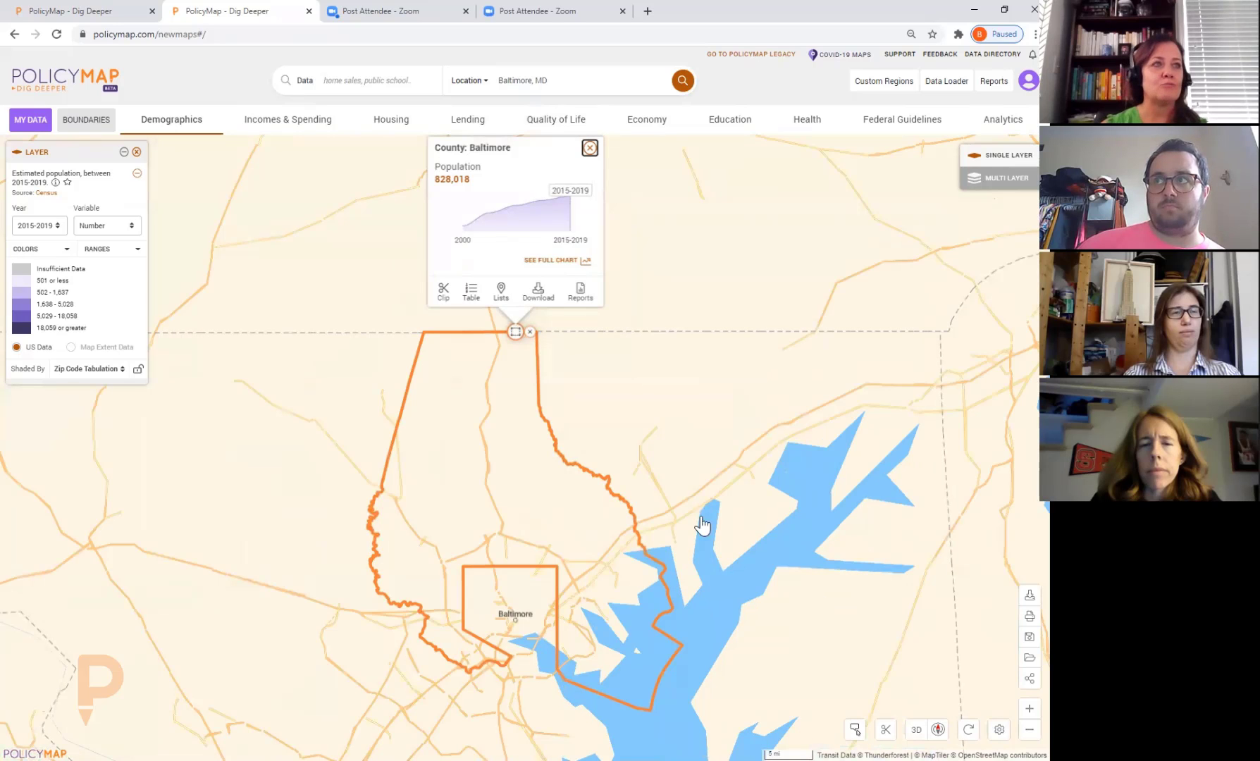
- Open the population details of a census tract in Baltimore, just north of downtown
mouse_move(582, 199)
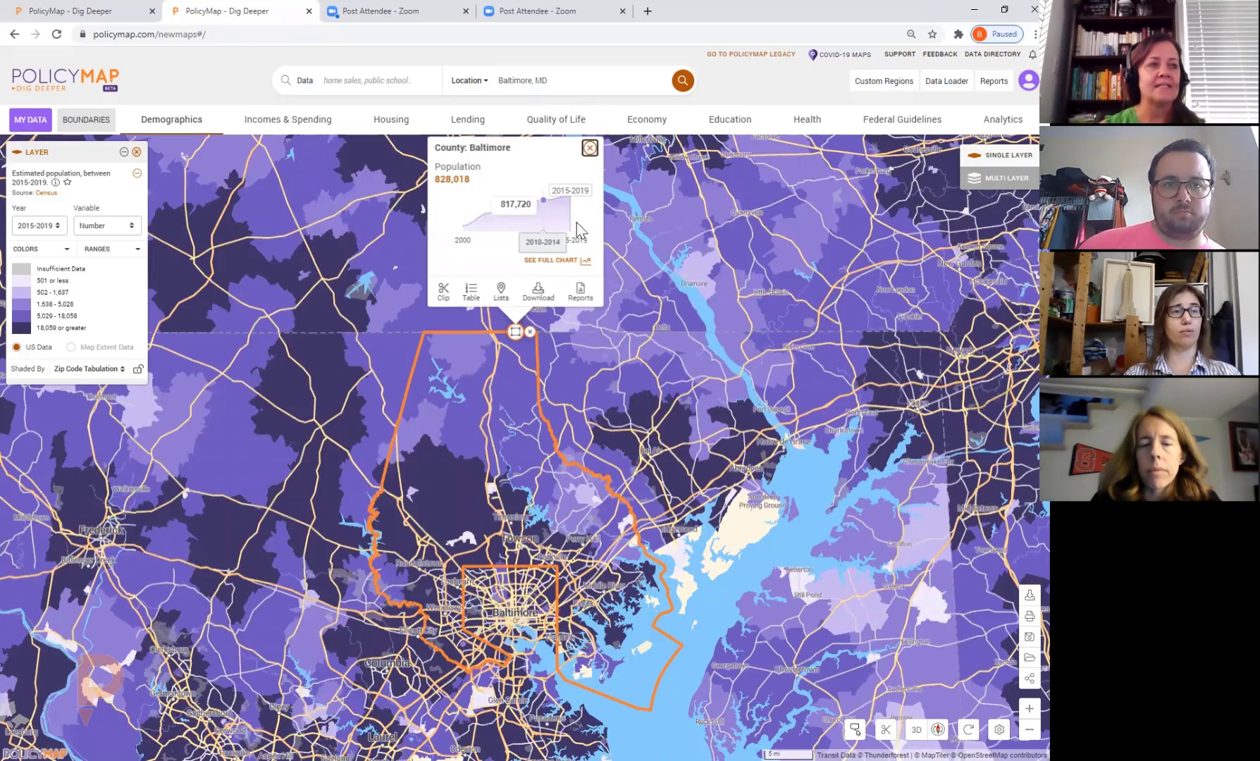
left_click_drag(540, 594, 517, 515)
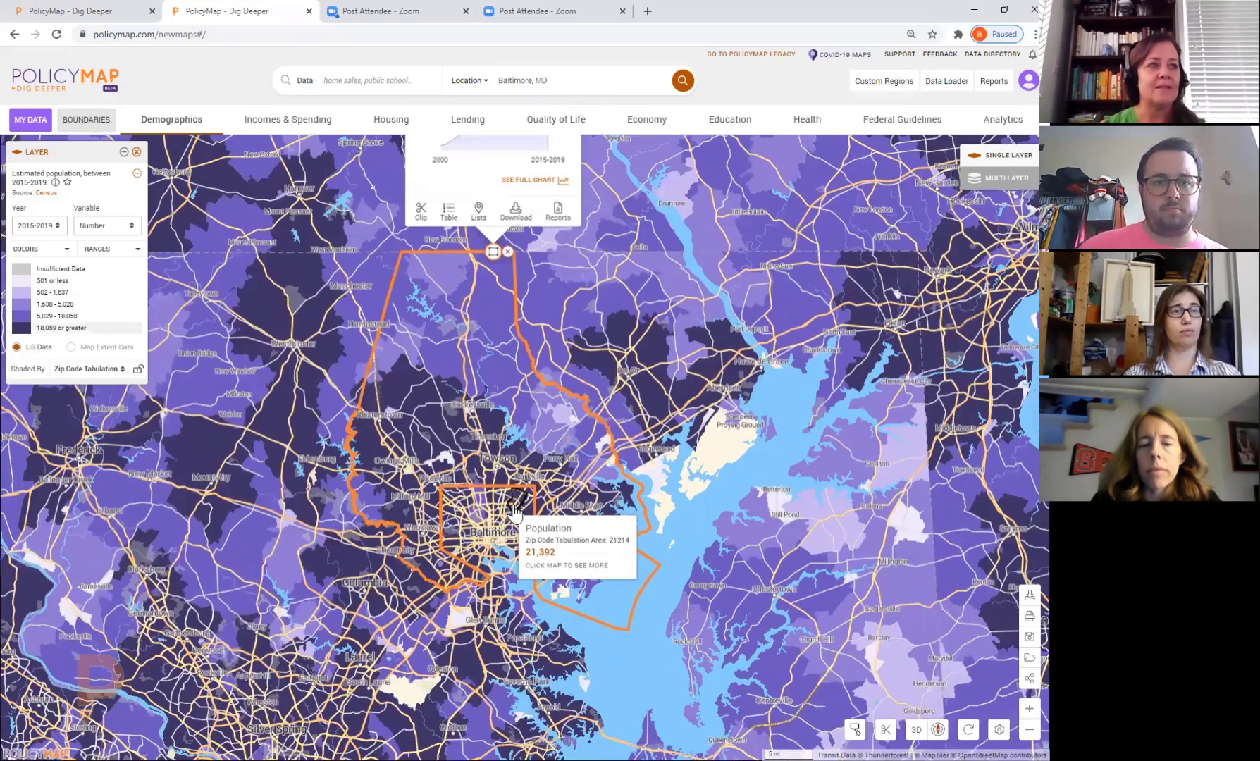
double_click(514, 511)
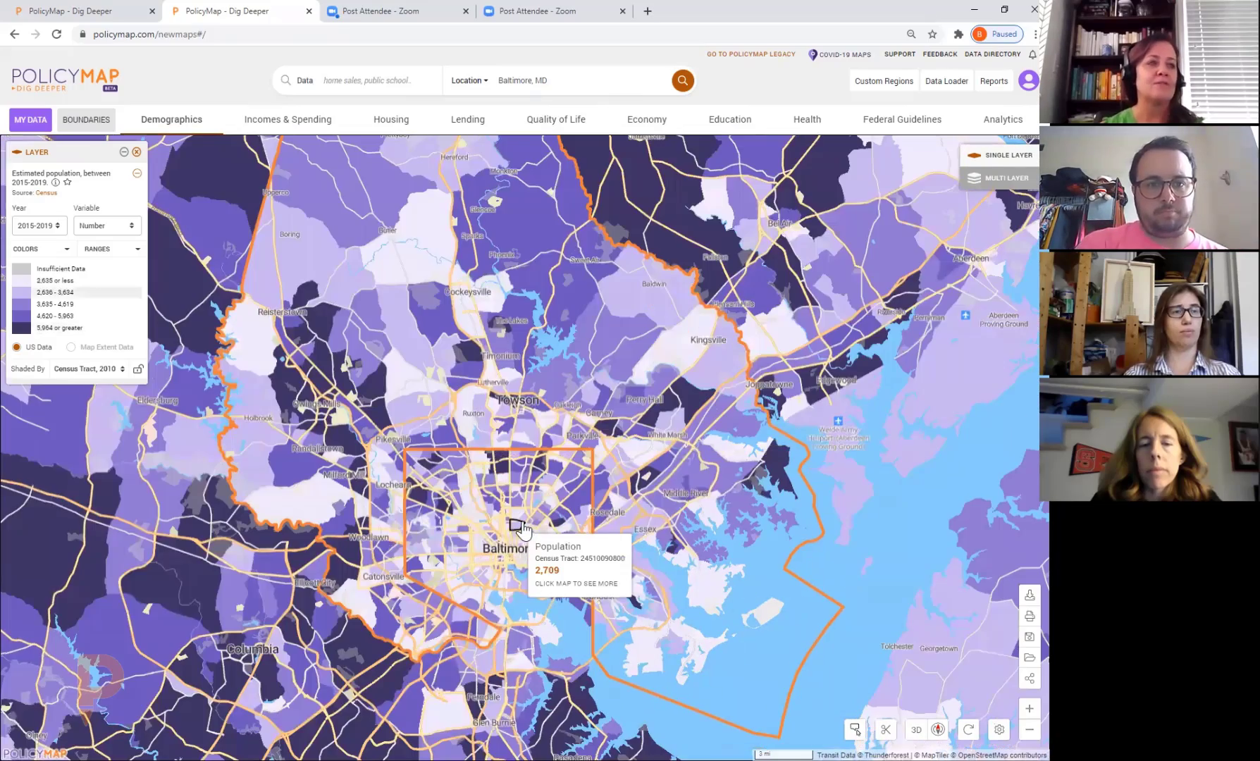
double_click(522, 529)
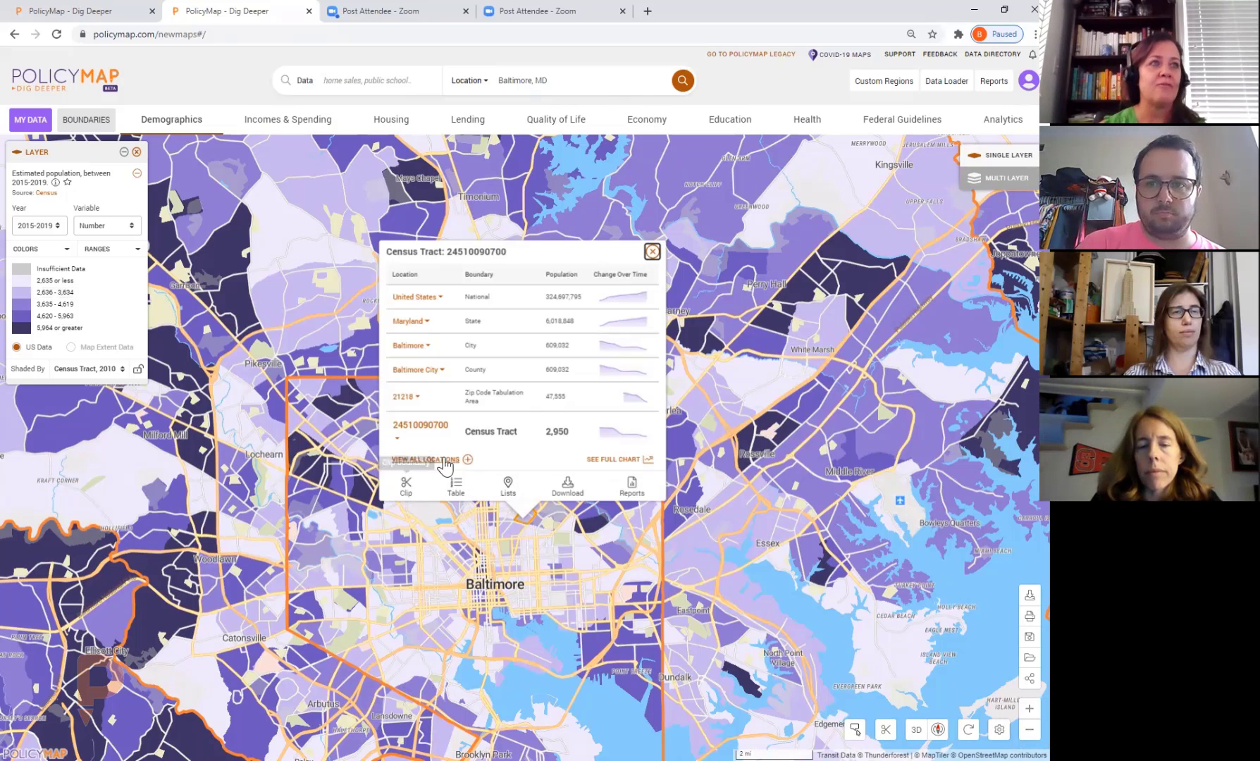
left_click_drag(476, 533, 490, 504)
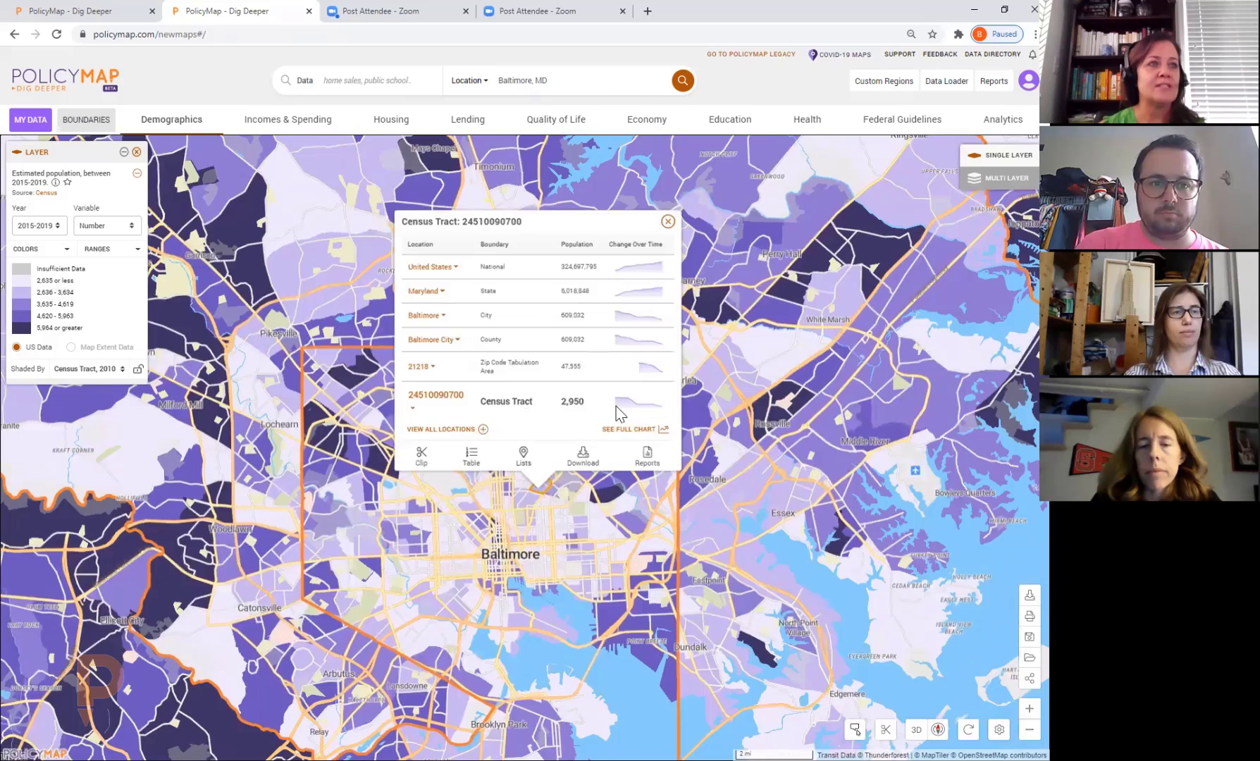
- Open the full population chart for a census tract northeast of downtown Baltimore, inside the city boundary
left_click(605, 501)
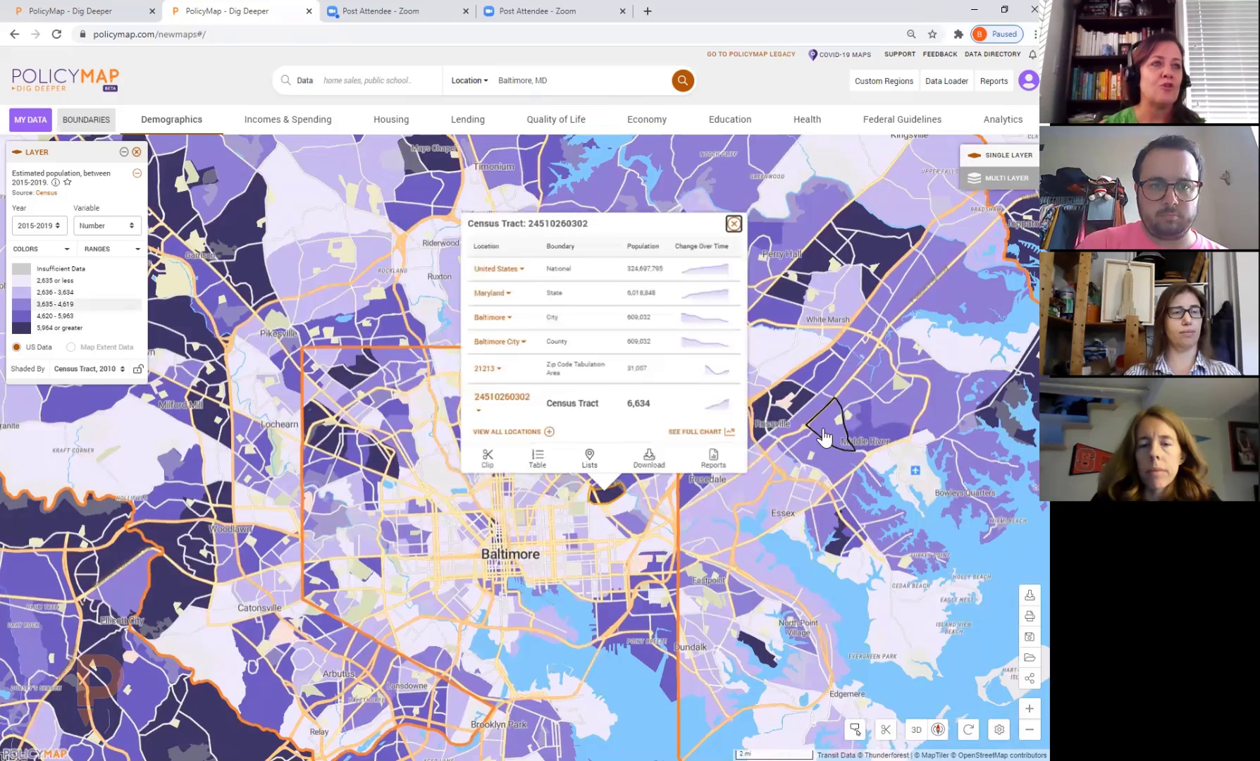
mouse_move(726, 412)
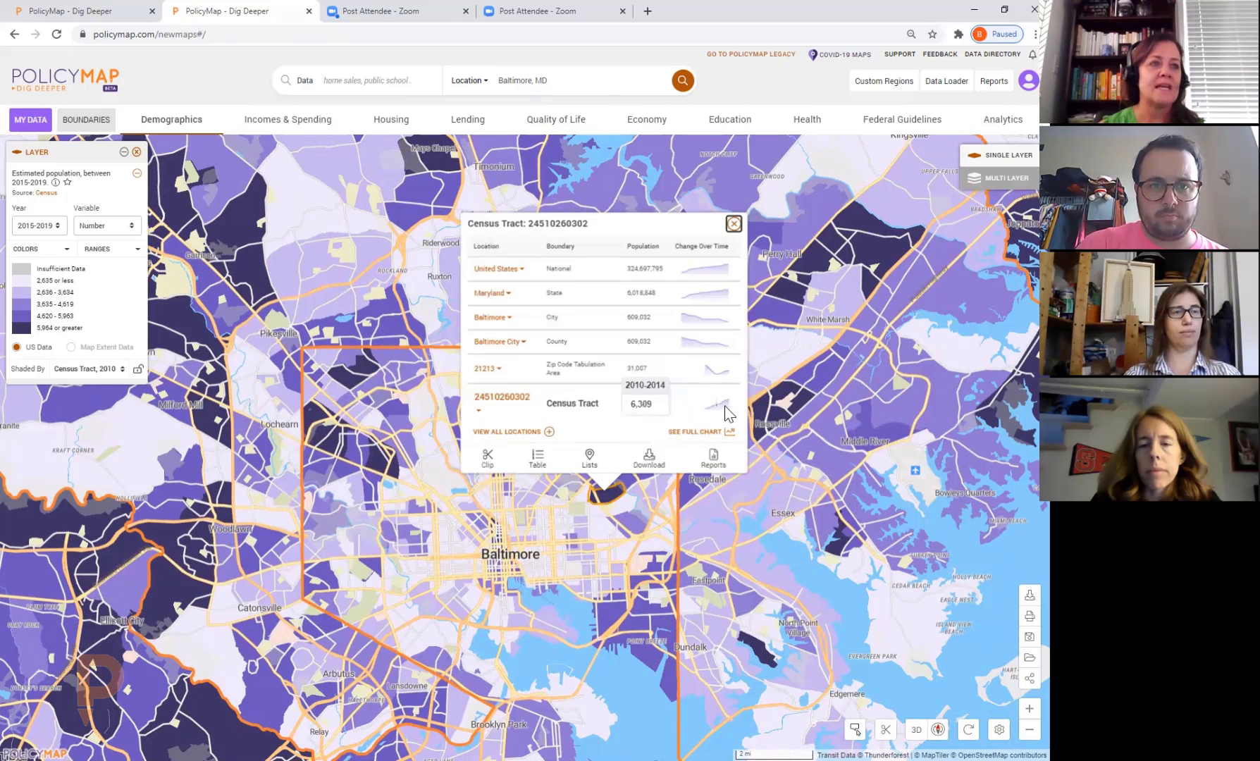
left_click(731, 437)
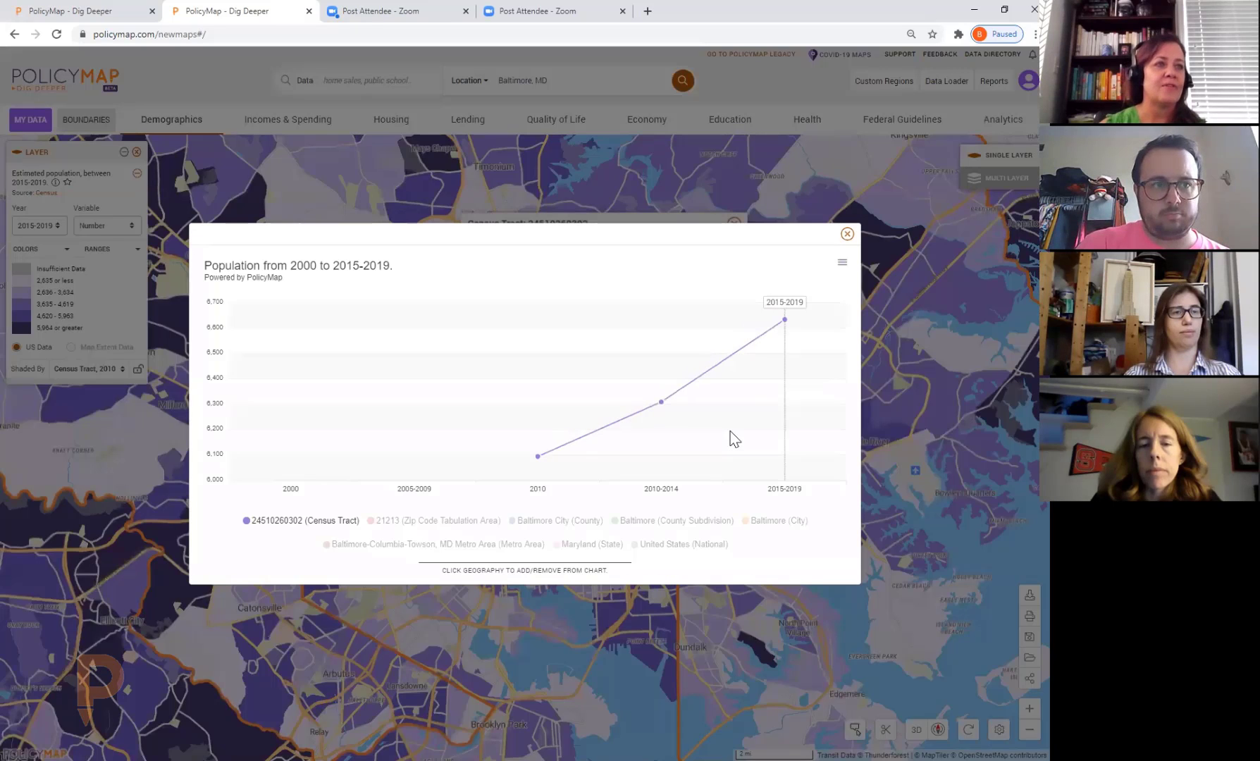
- Compare the census tract's population trend with Baltimore (City) and Maryland (State) in the chart, and close the chart
left_click(423, 522)
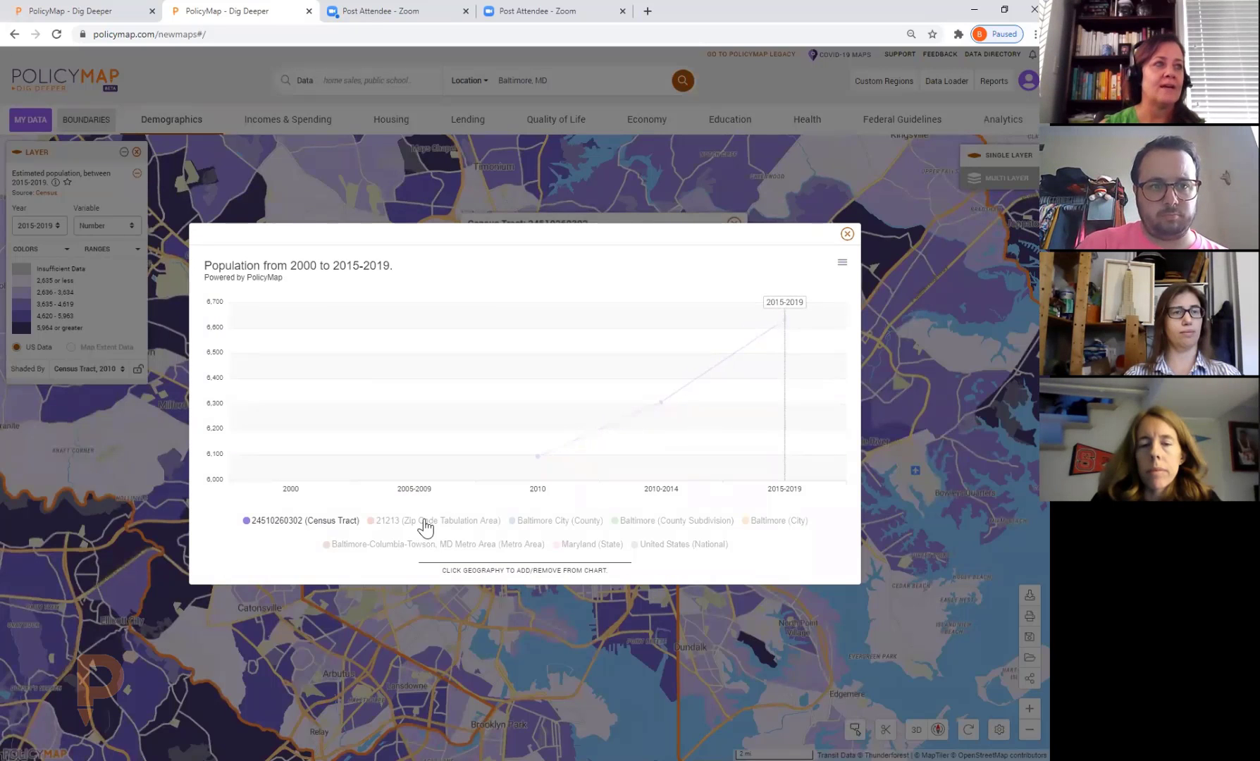
left_click(424, 522)
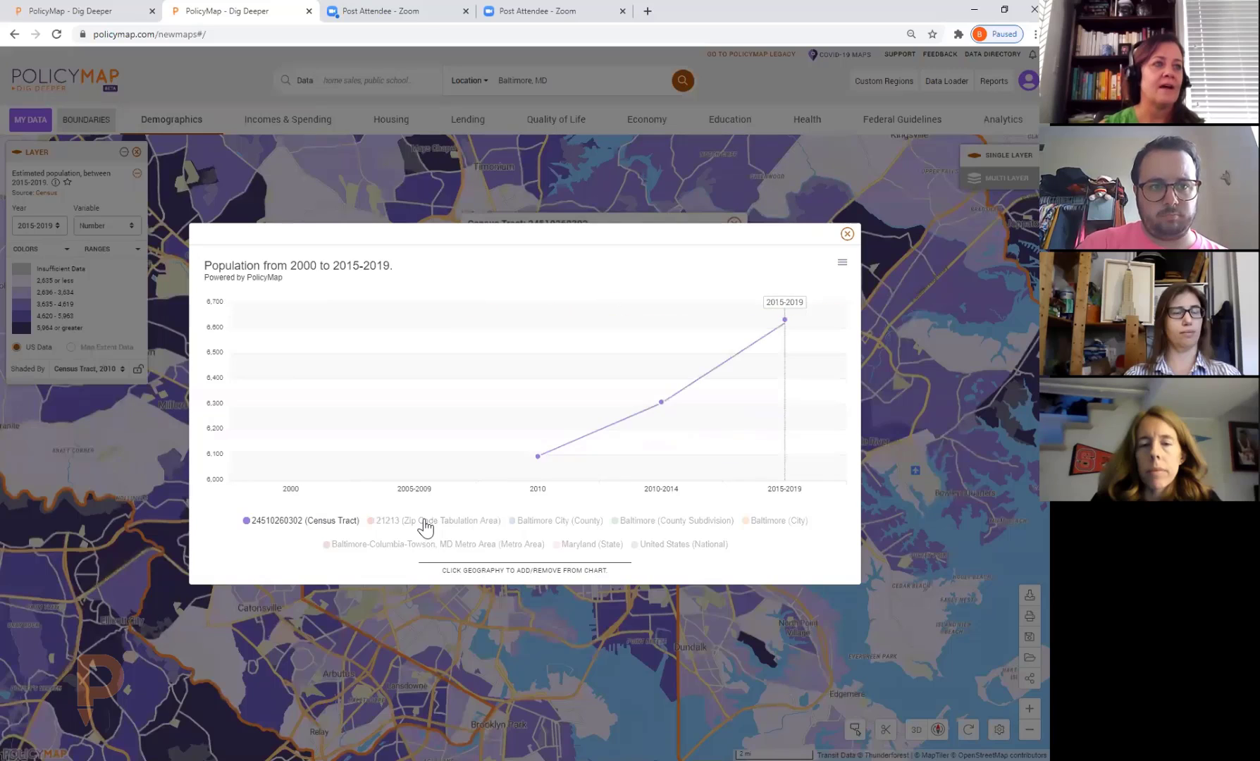
left_click(555, 522)
left_click(556, 522)
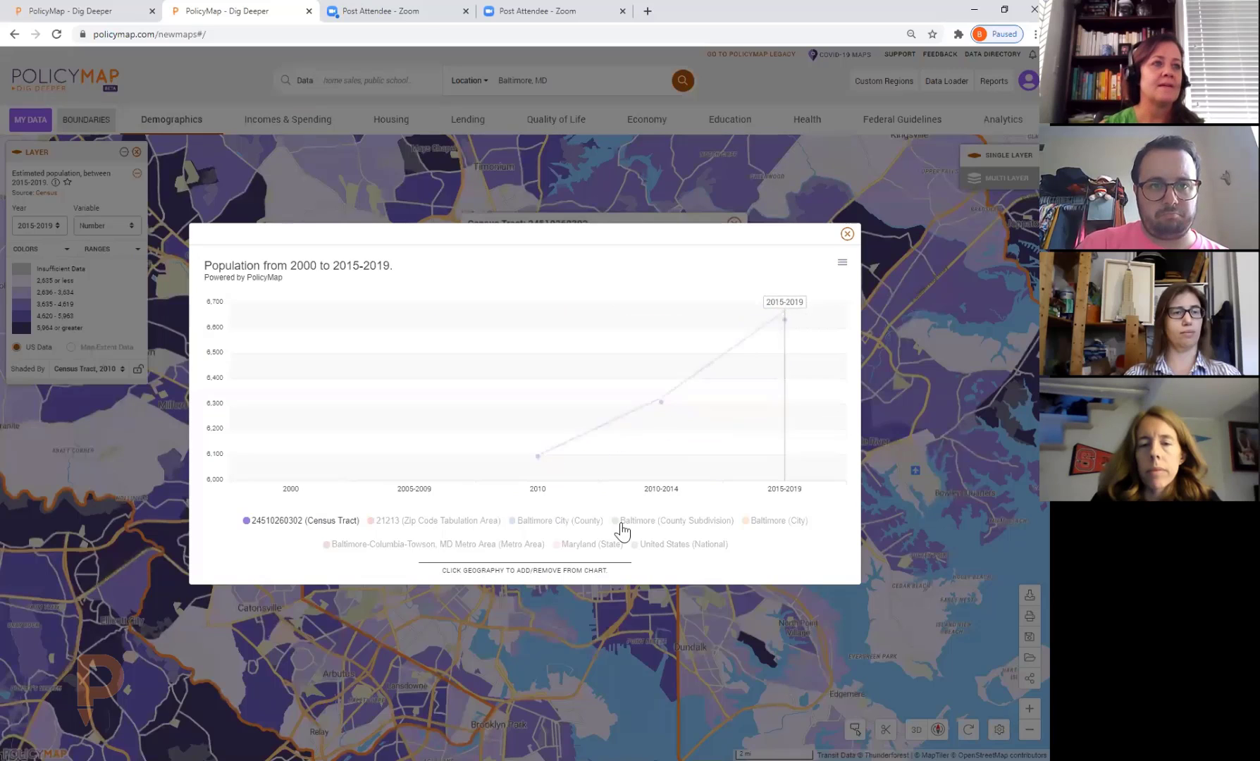
left_click(770, 525)
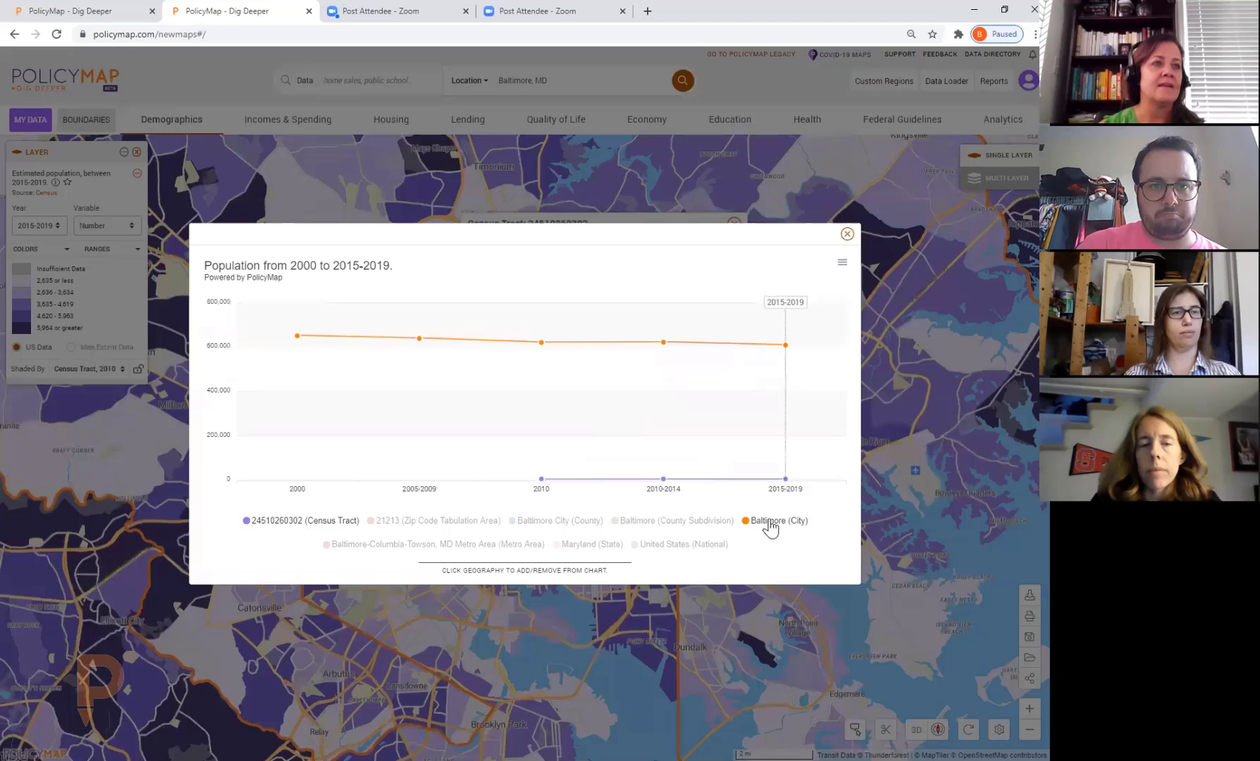
left_click(608, 549)
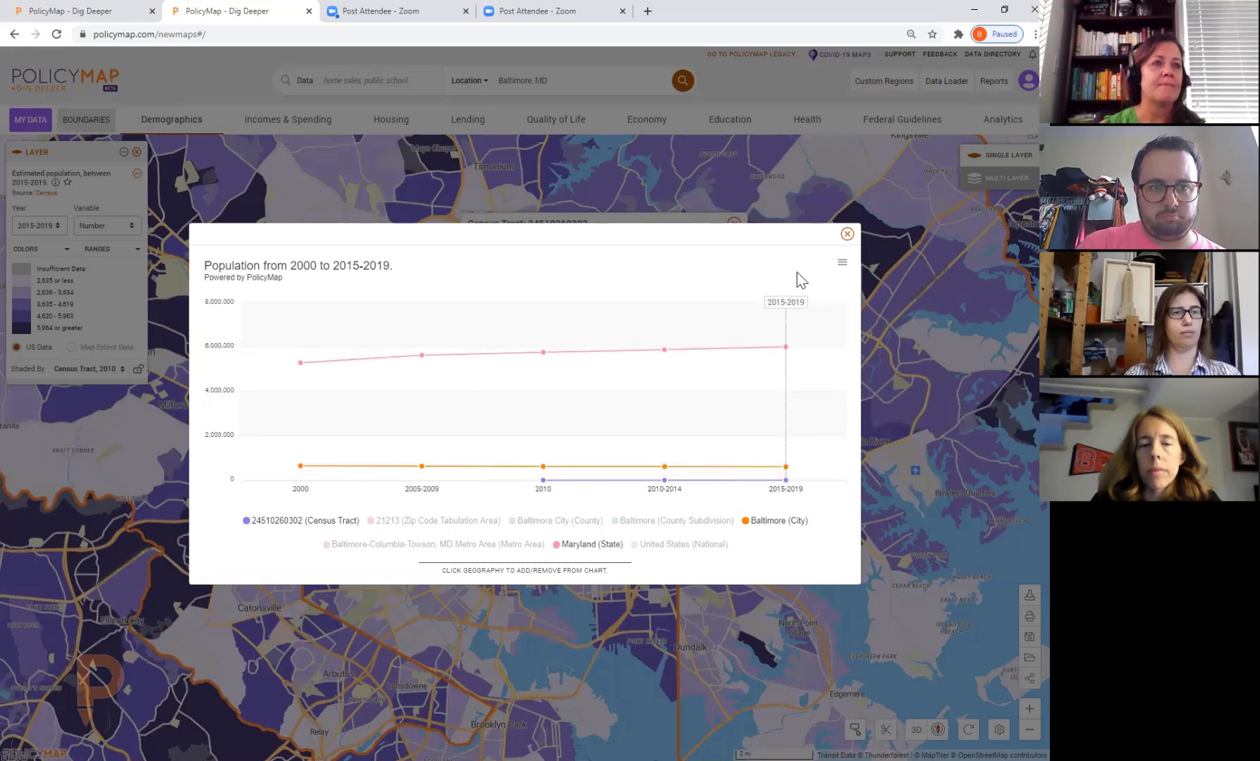
left_click(846, 234)
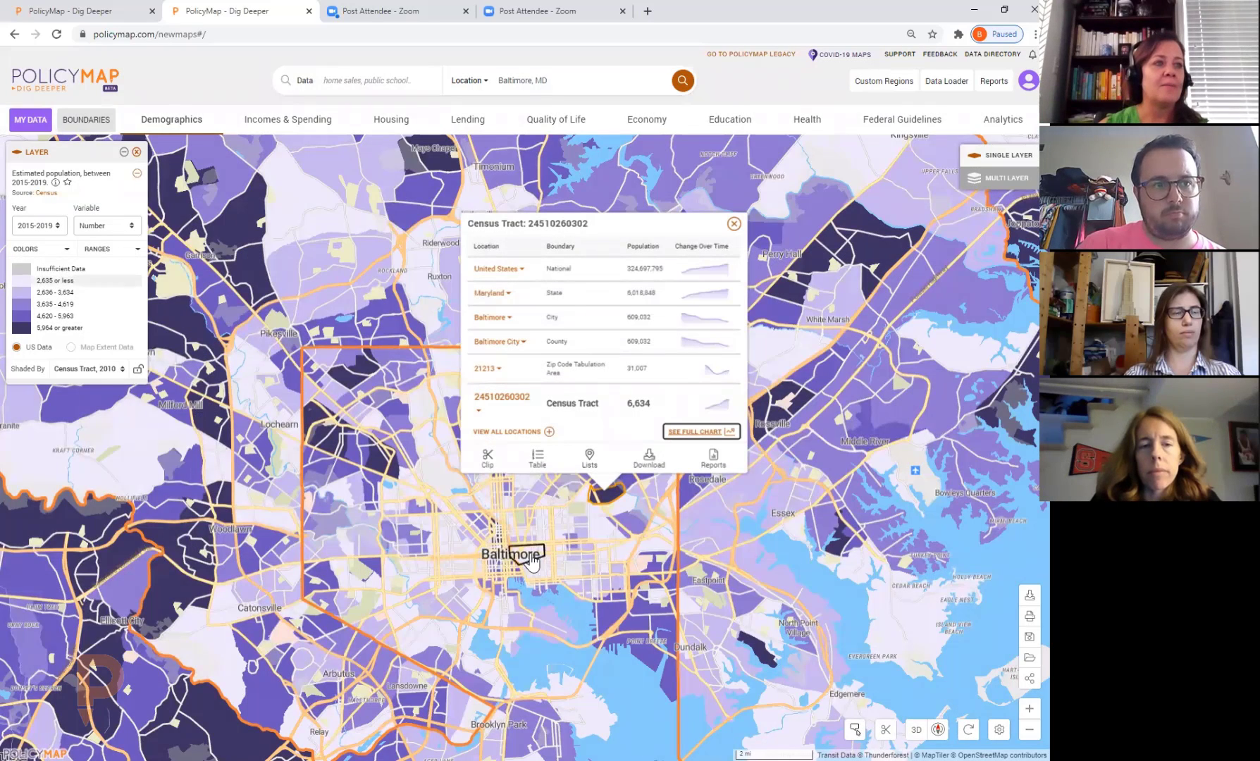
- Open the population details of the downtown Baltimore block group just north of the Inner Harbor
left_click_drag(506, 561, 502, 543)
double_click(501, 543)
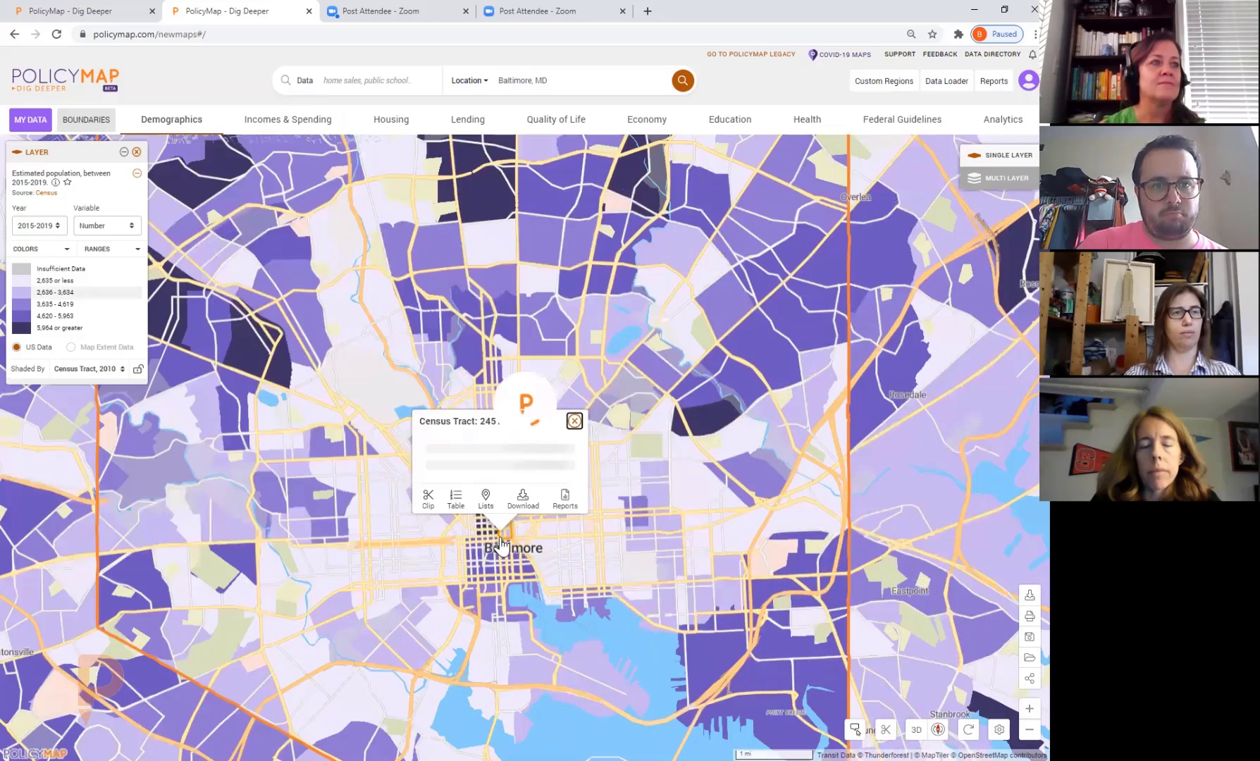
scroll(502, 544, "up", 2)
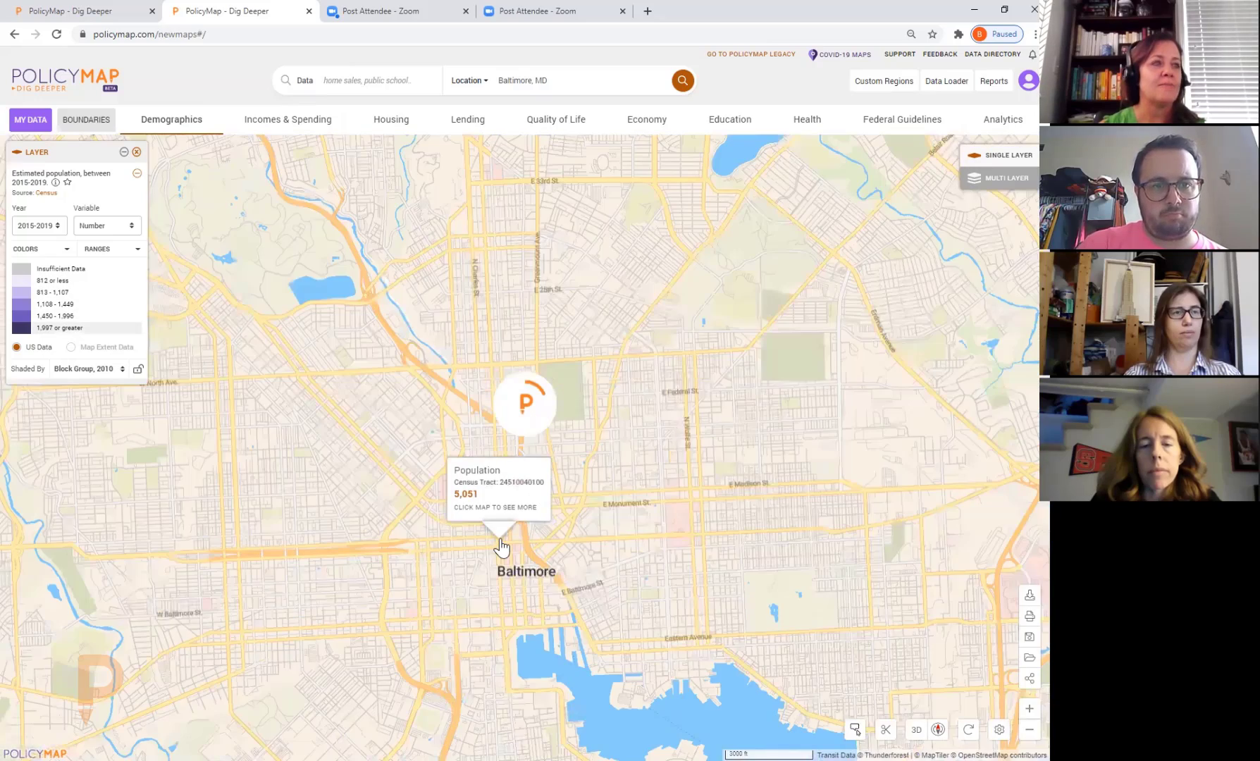
left_click(502, 545)
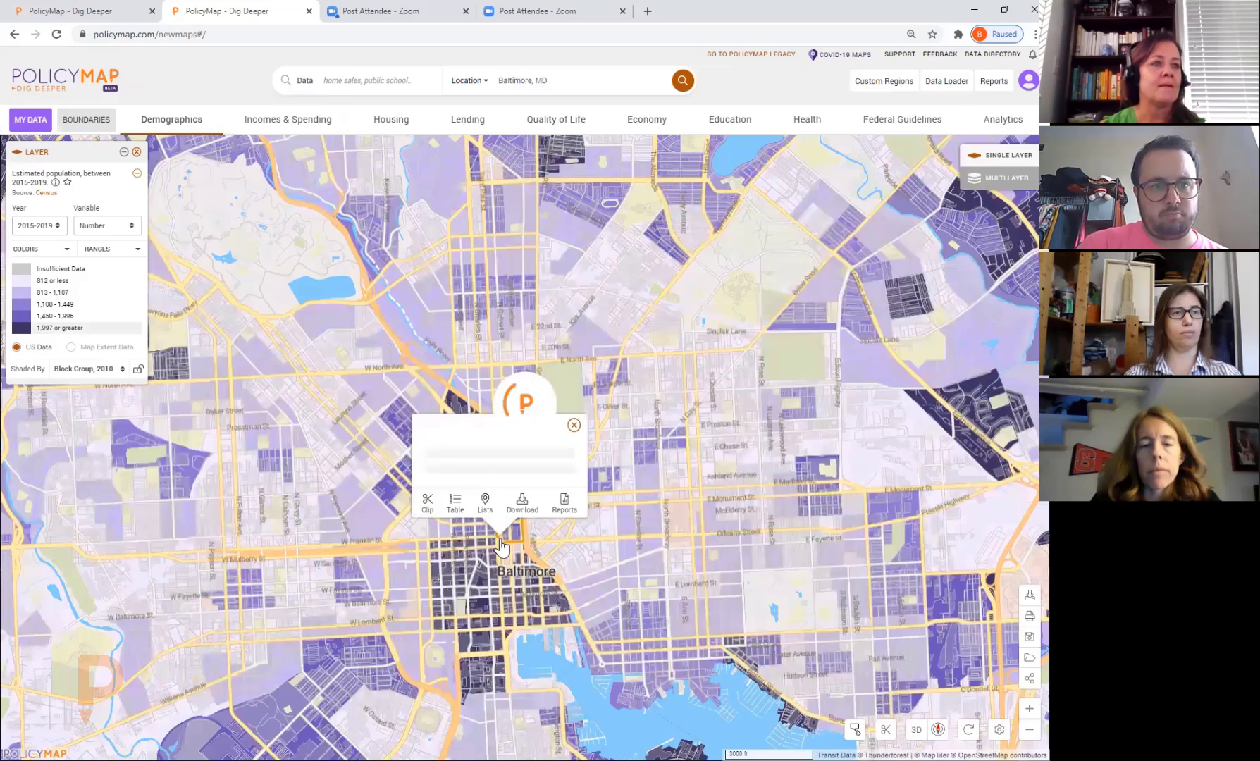
scroll(502, 544, "up", 1)
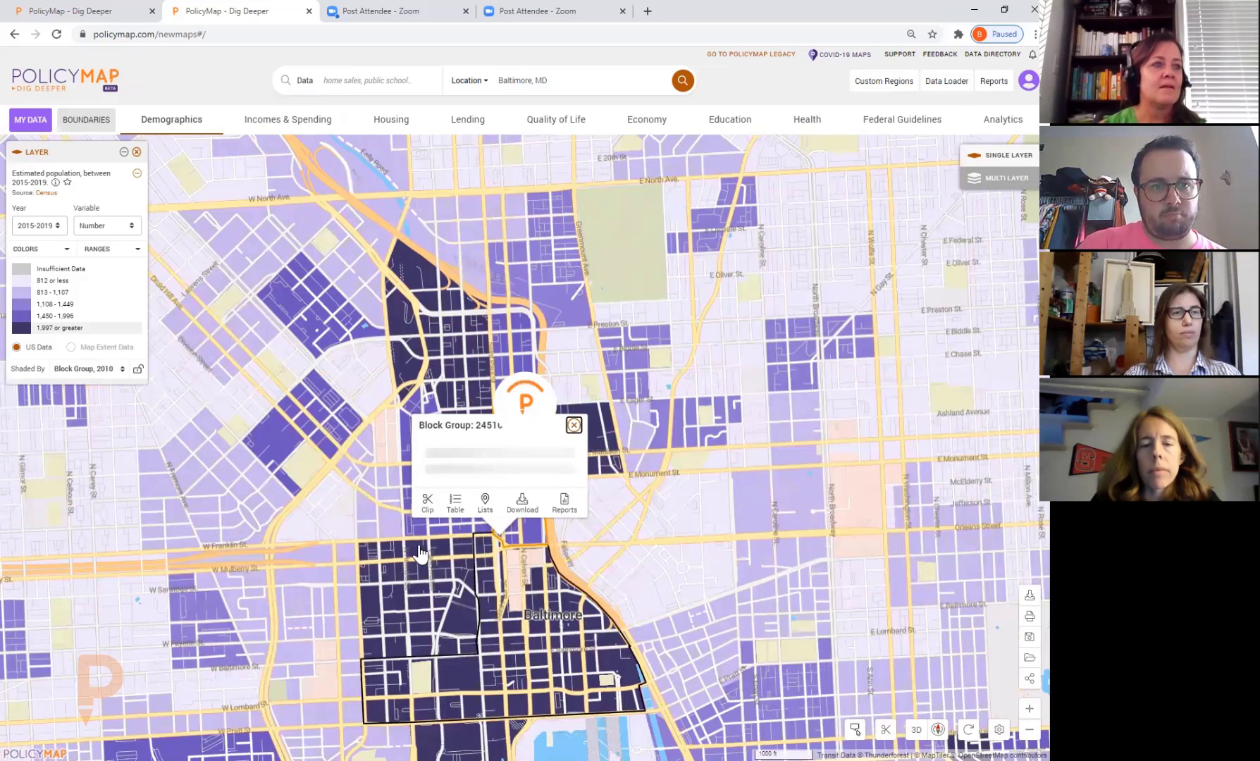
left_click_drag(420, 557, 425, 313)
left_click_drag(409, 475, 405, 509)
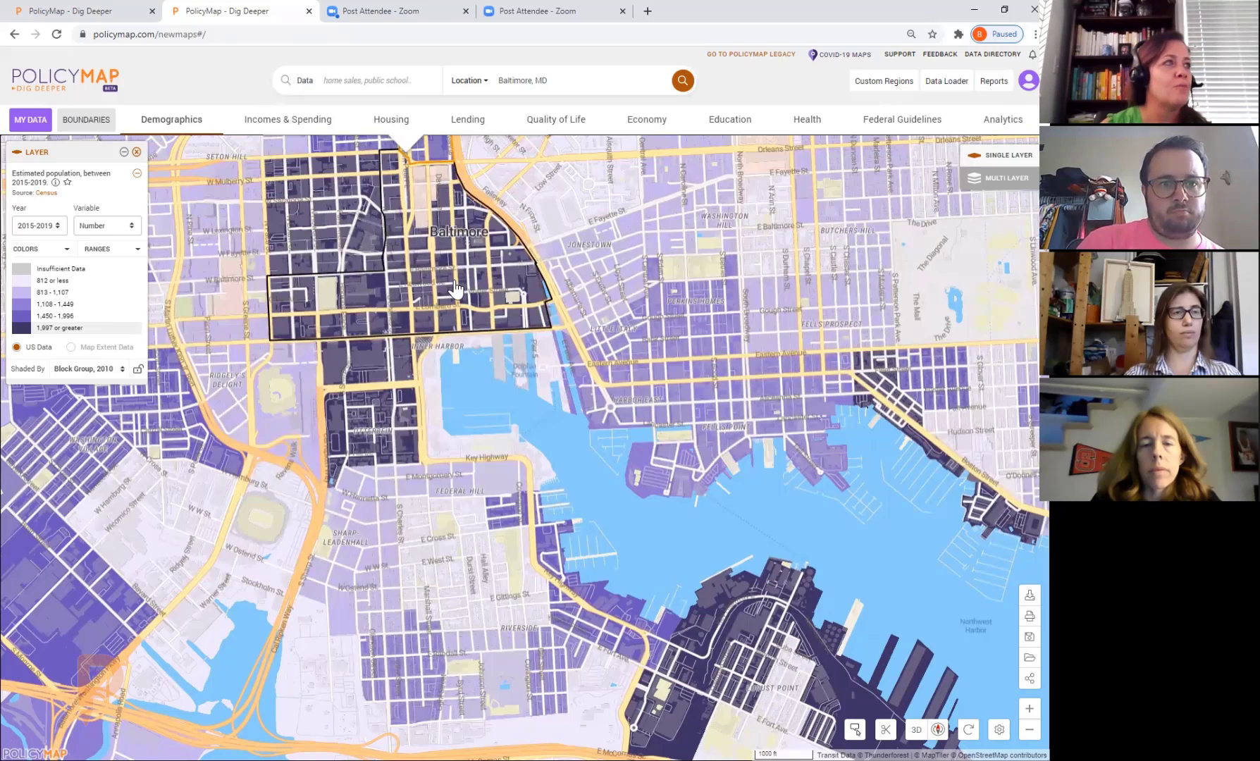
left_click(455, 288)
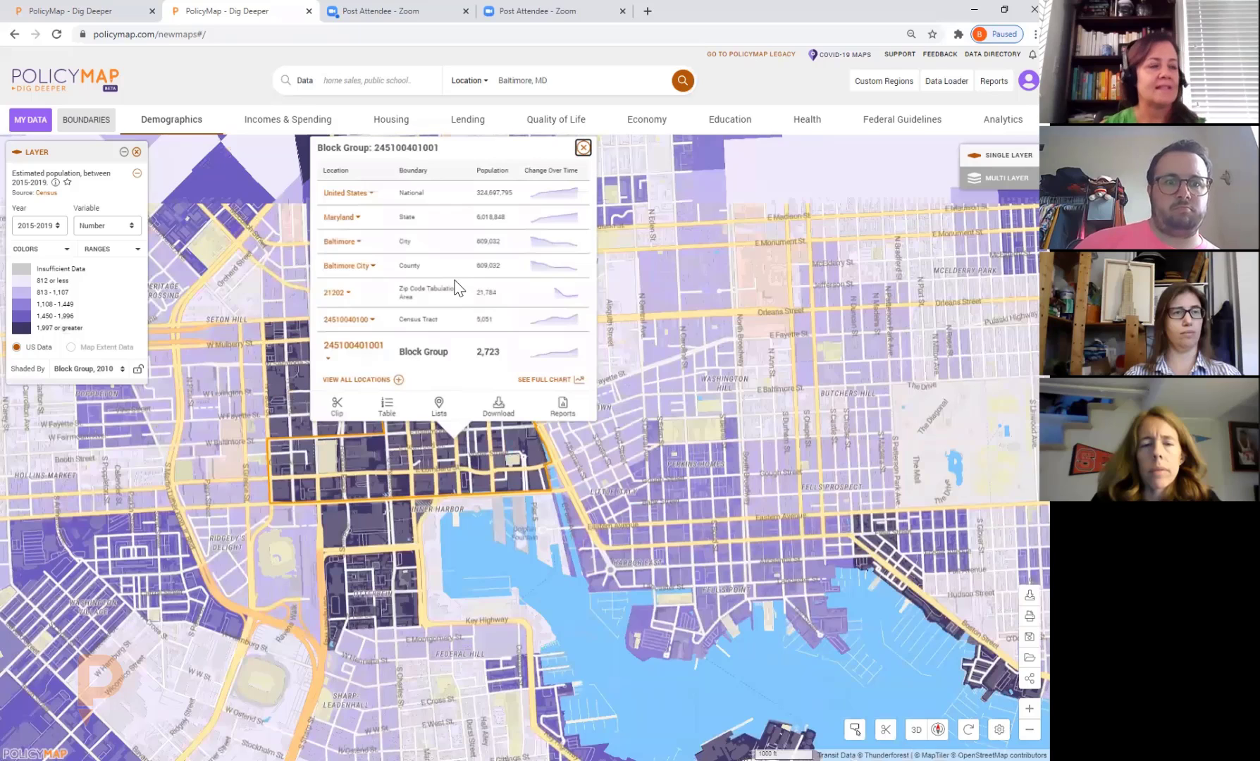
- Switch the population layer's variable to Percent change (2000) and open the details of a block group just south of Charles North
left_click(98, 250)
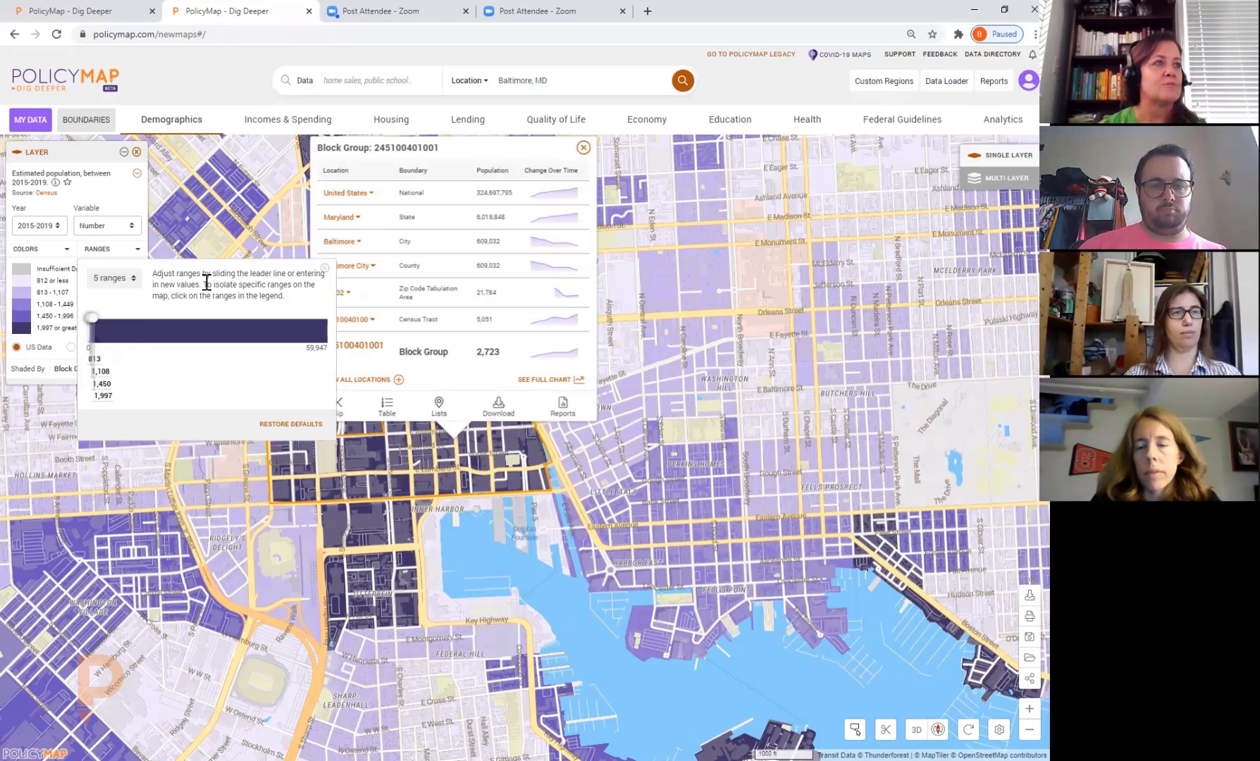
left_click(325, 269)
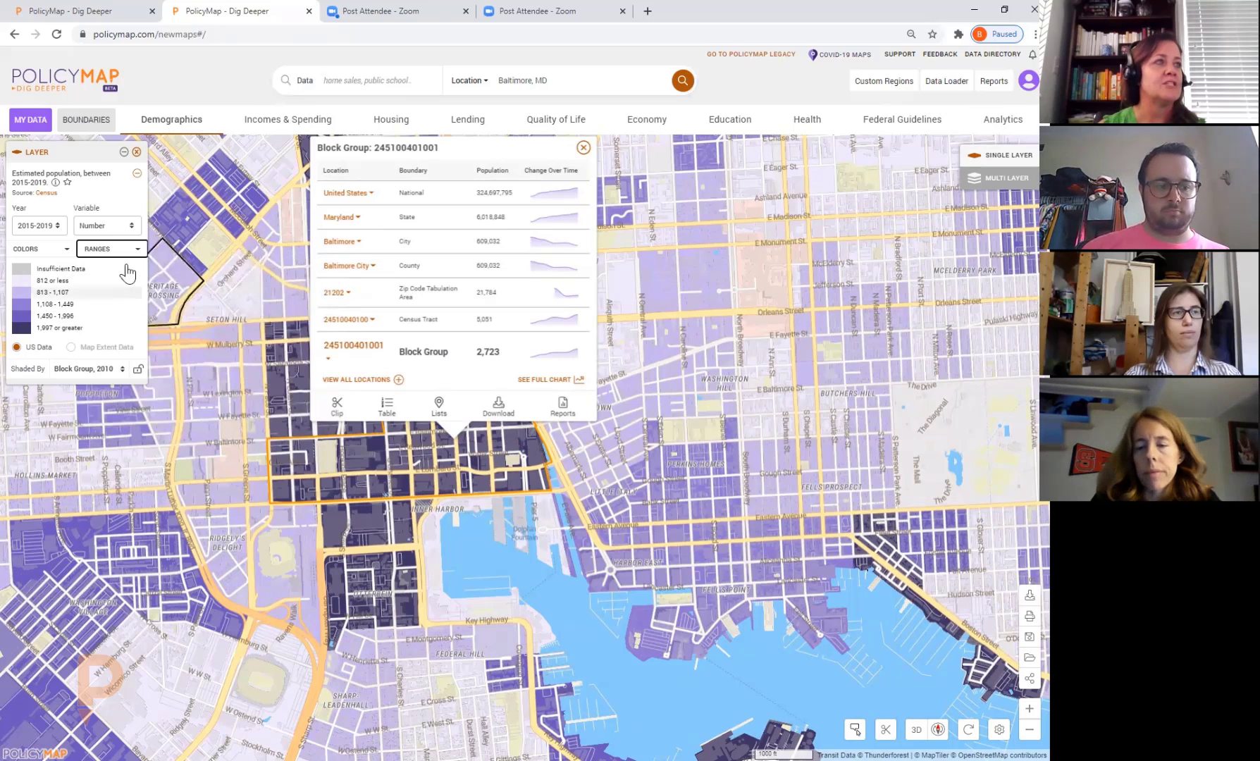
left_click(114, 228)
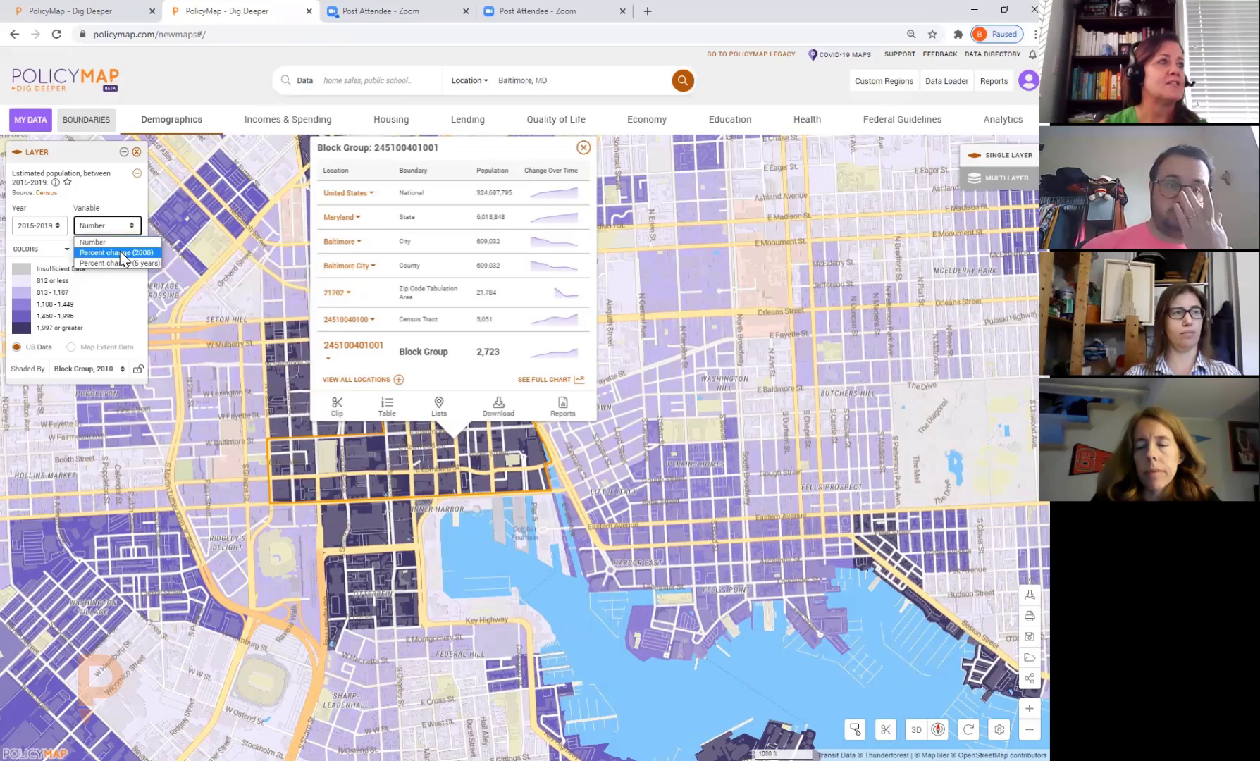
left_click(118, 253)
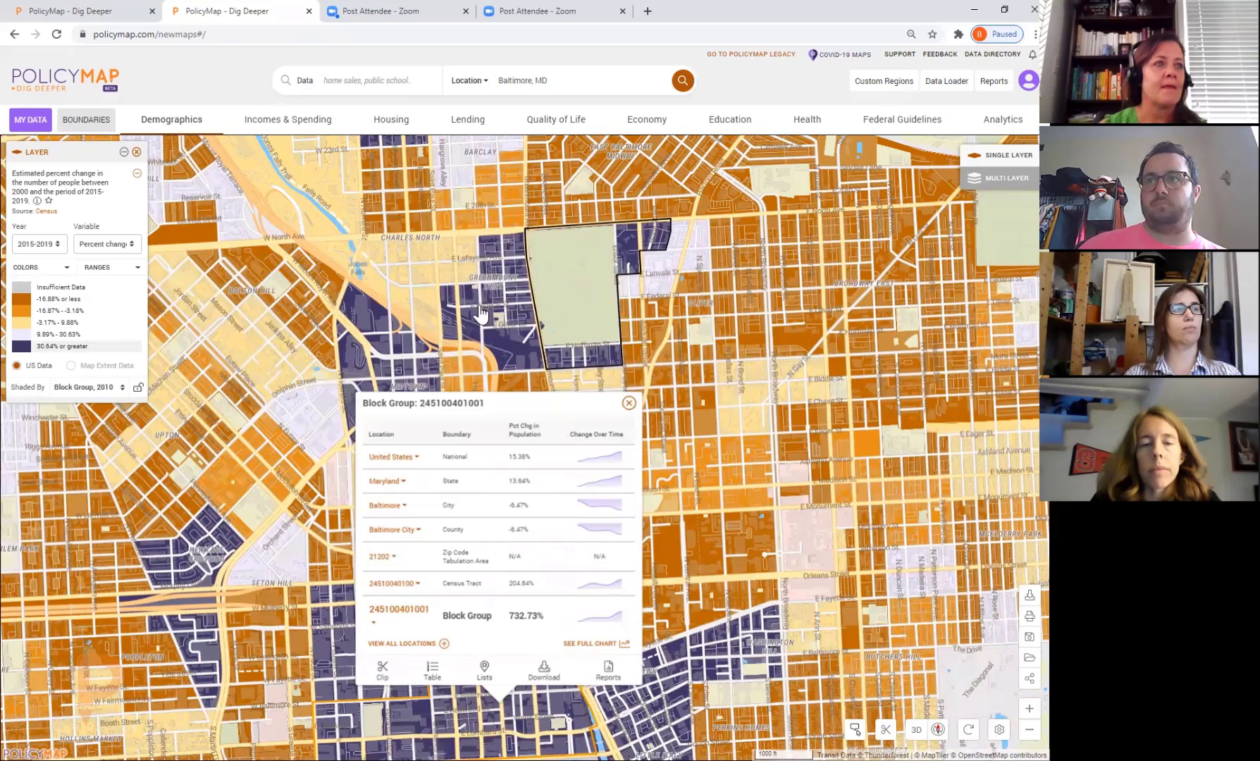
left_click(498, 313)
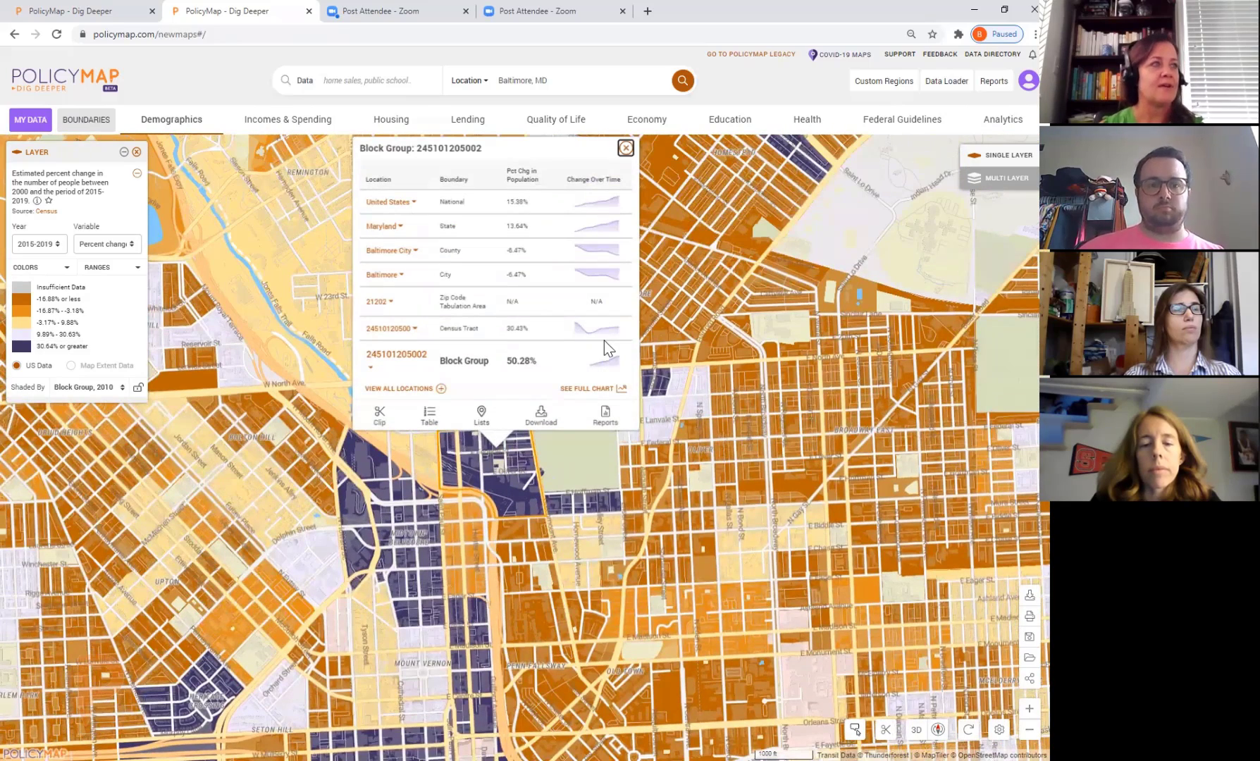
- Shade the percent change layer by Census Tract, 2010 and open the details of the tract just south of Charles North
left_click(122, 387)
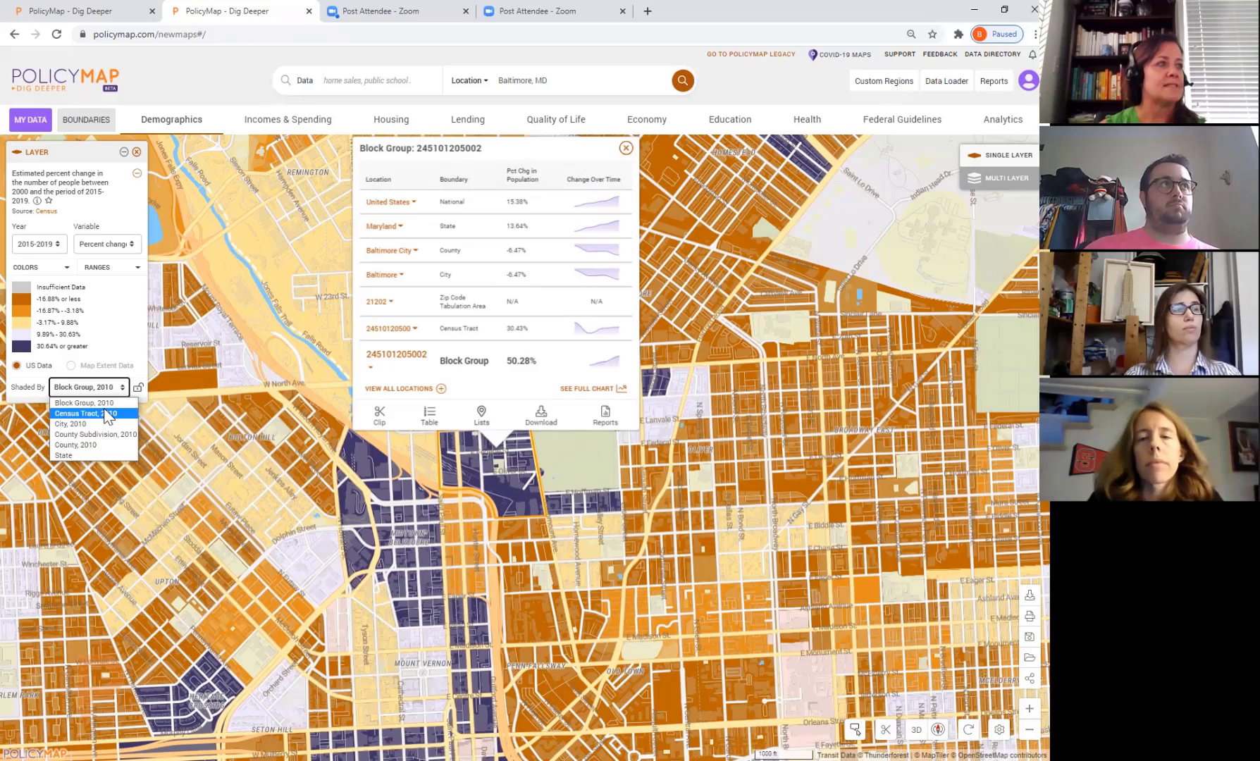
left_click(106, 414)
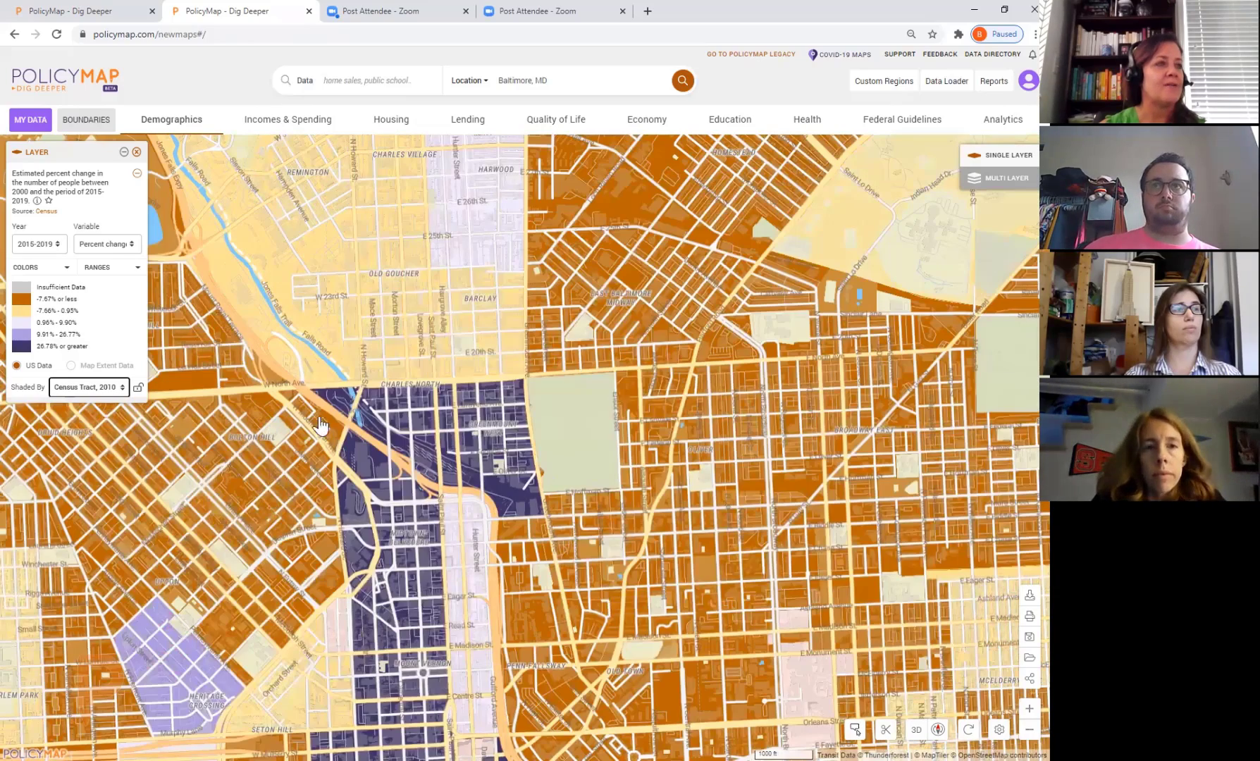
left_click(441, 465)
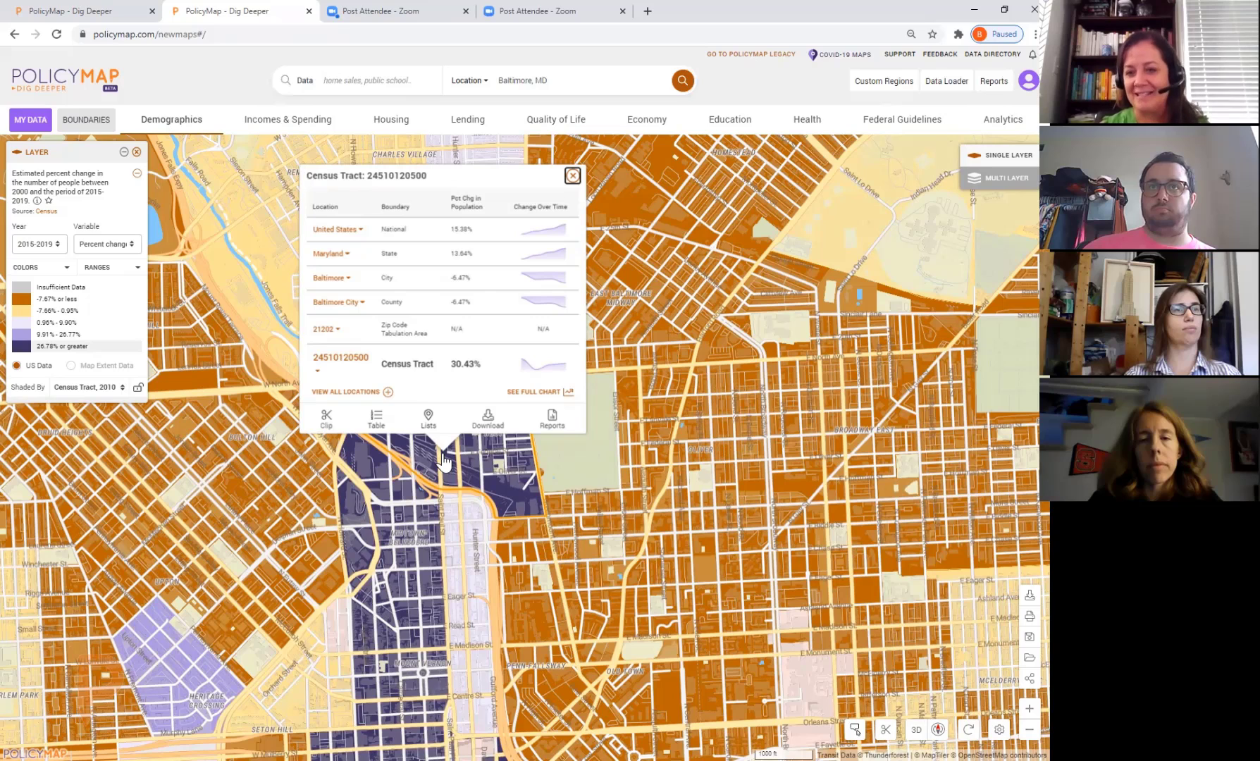
- Browse the race and age indicators in the demographics data and shade the map with Ages 18-20
left_click(184, 125)
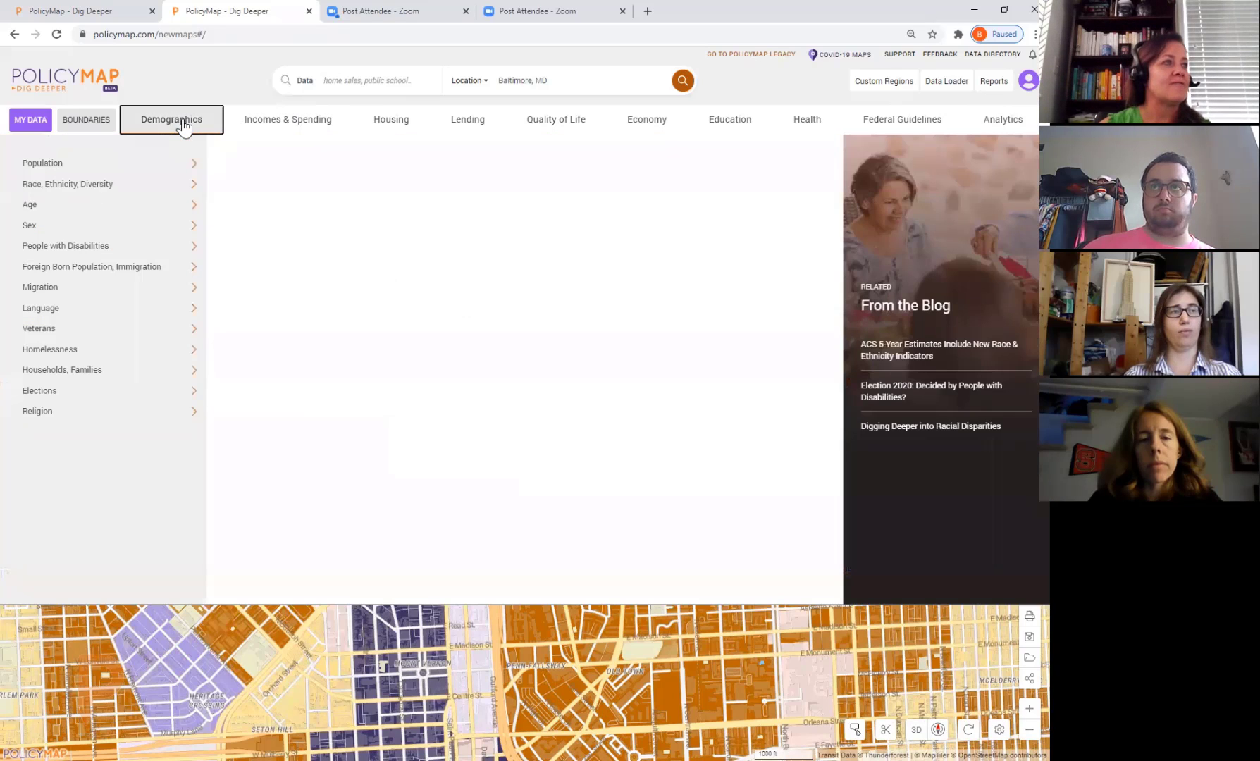
mouse_move(122, 186)
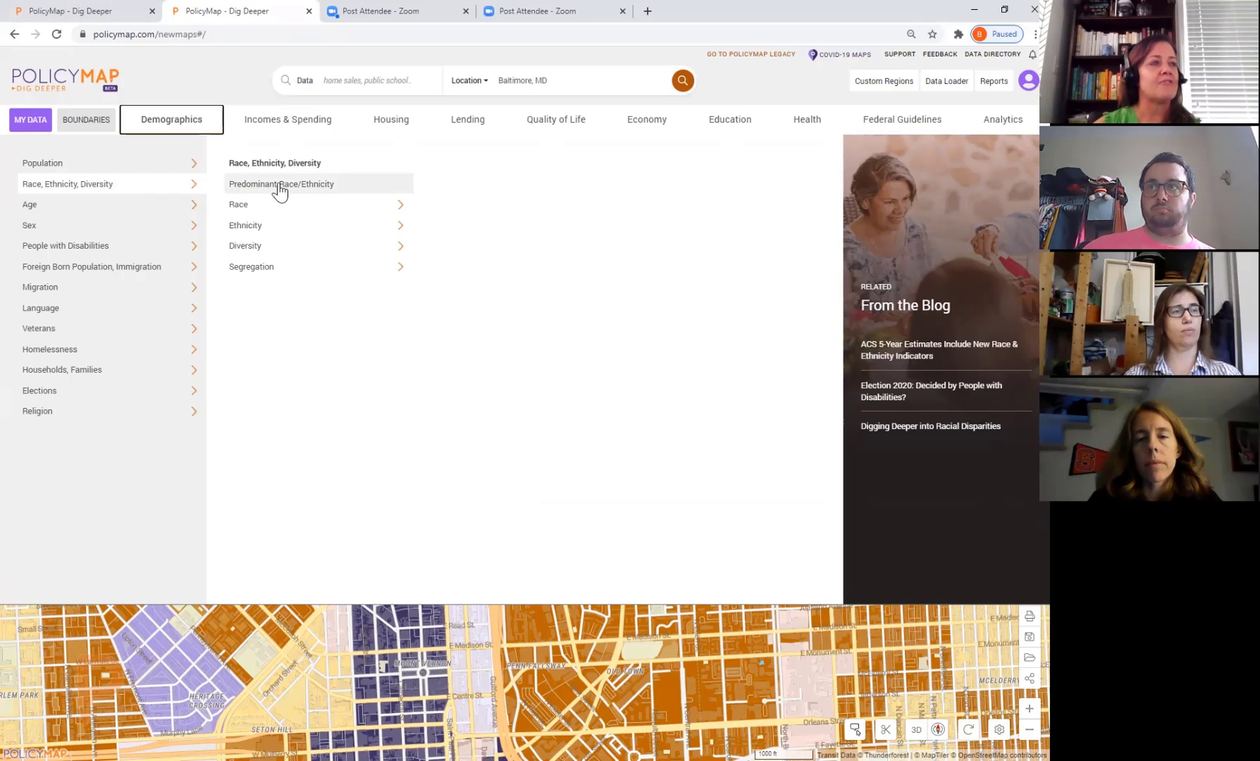
left_click(172, 208)
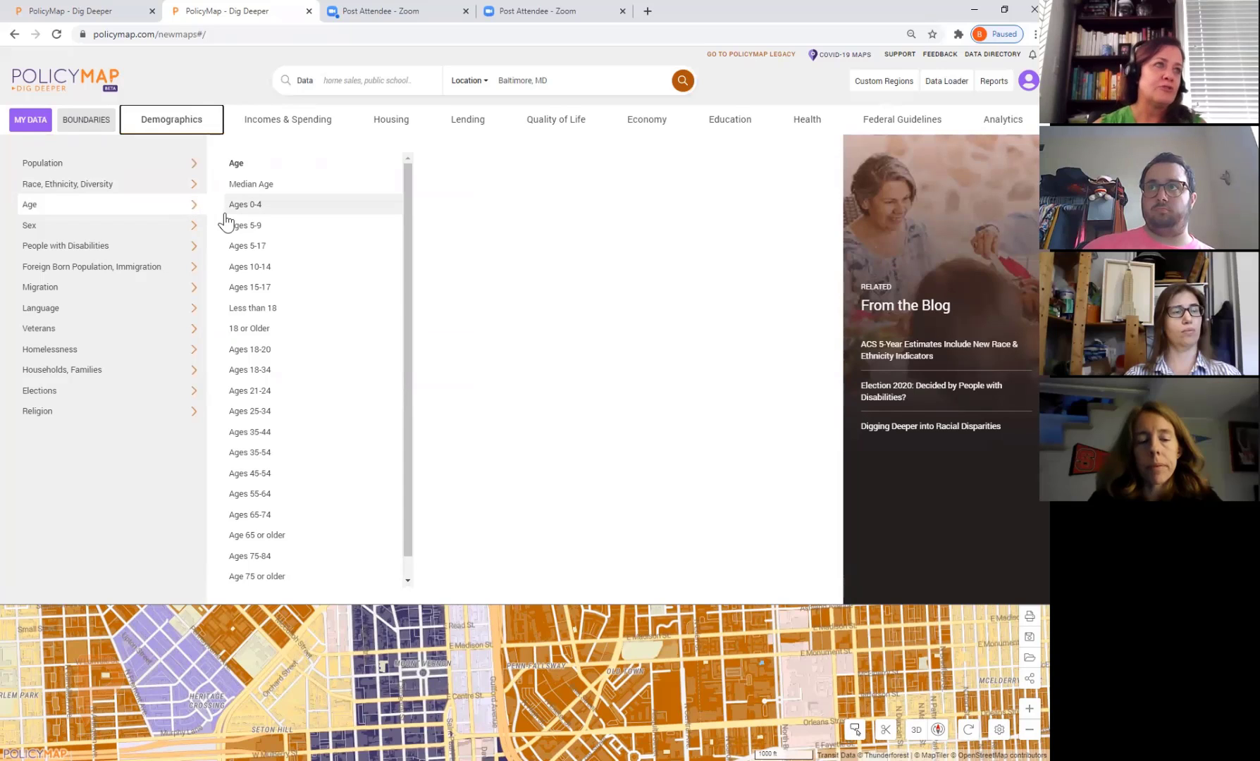
scroll(321, 331, "down", 1)
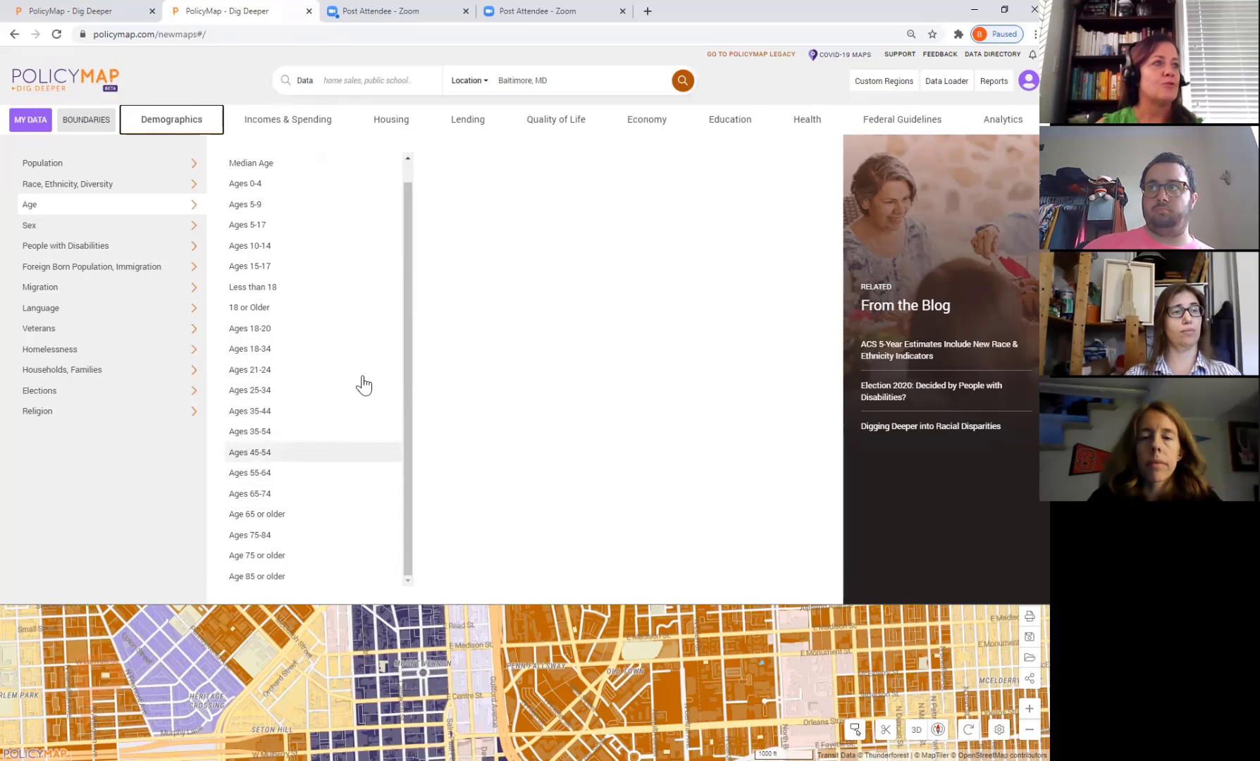
left_click(370, 329)
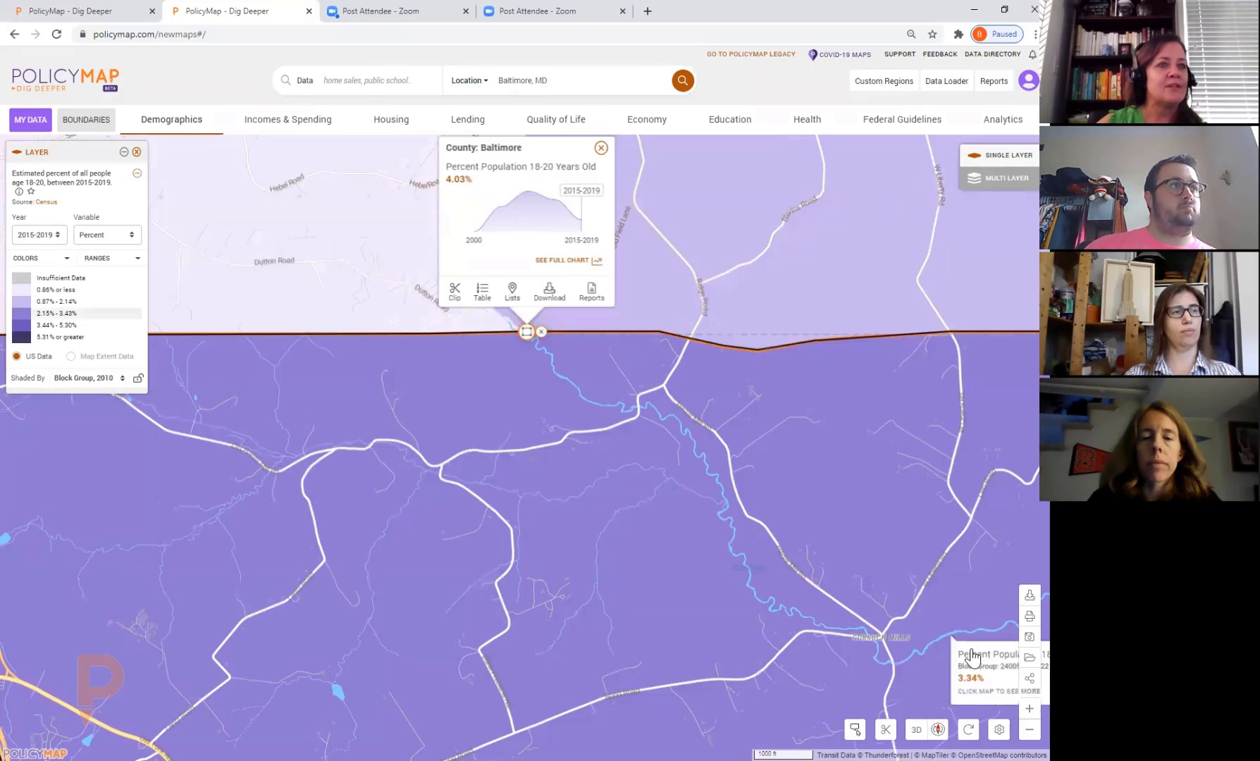
left_click(1026, 730)
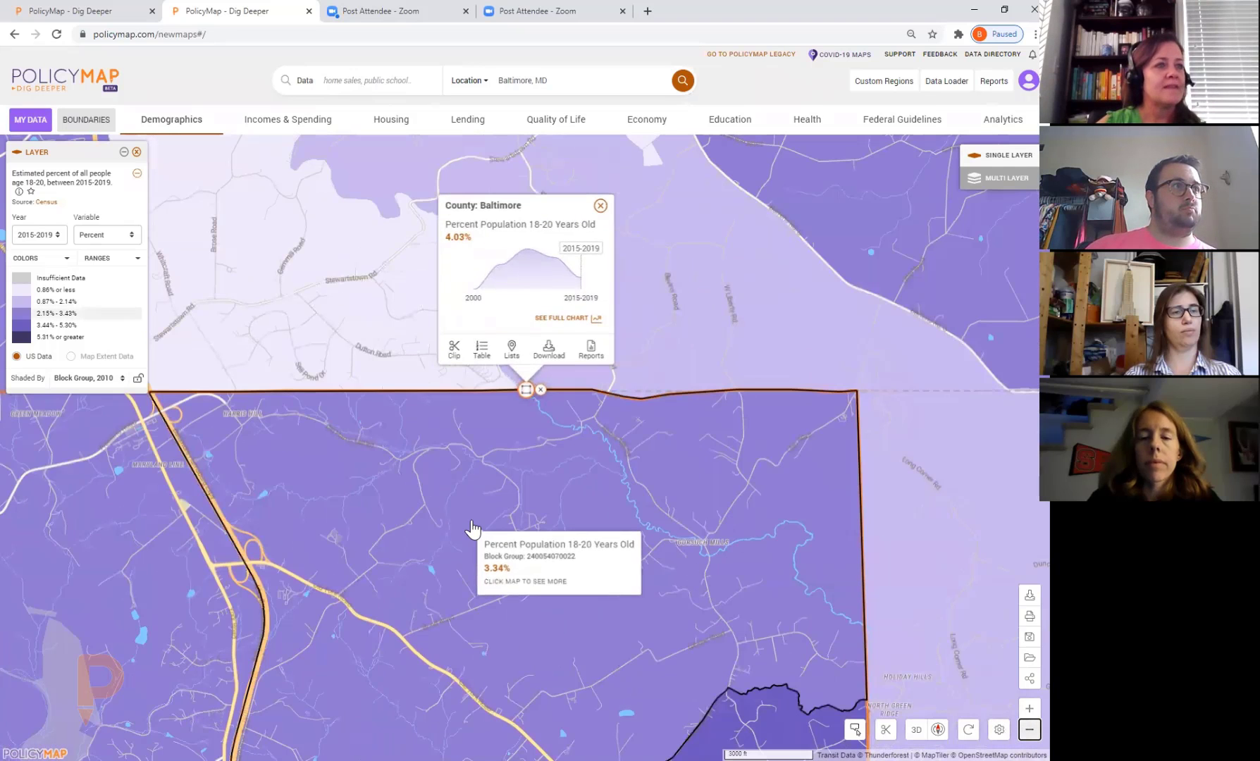
left_click(1030, 731)
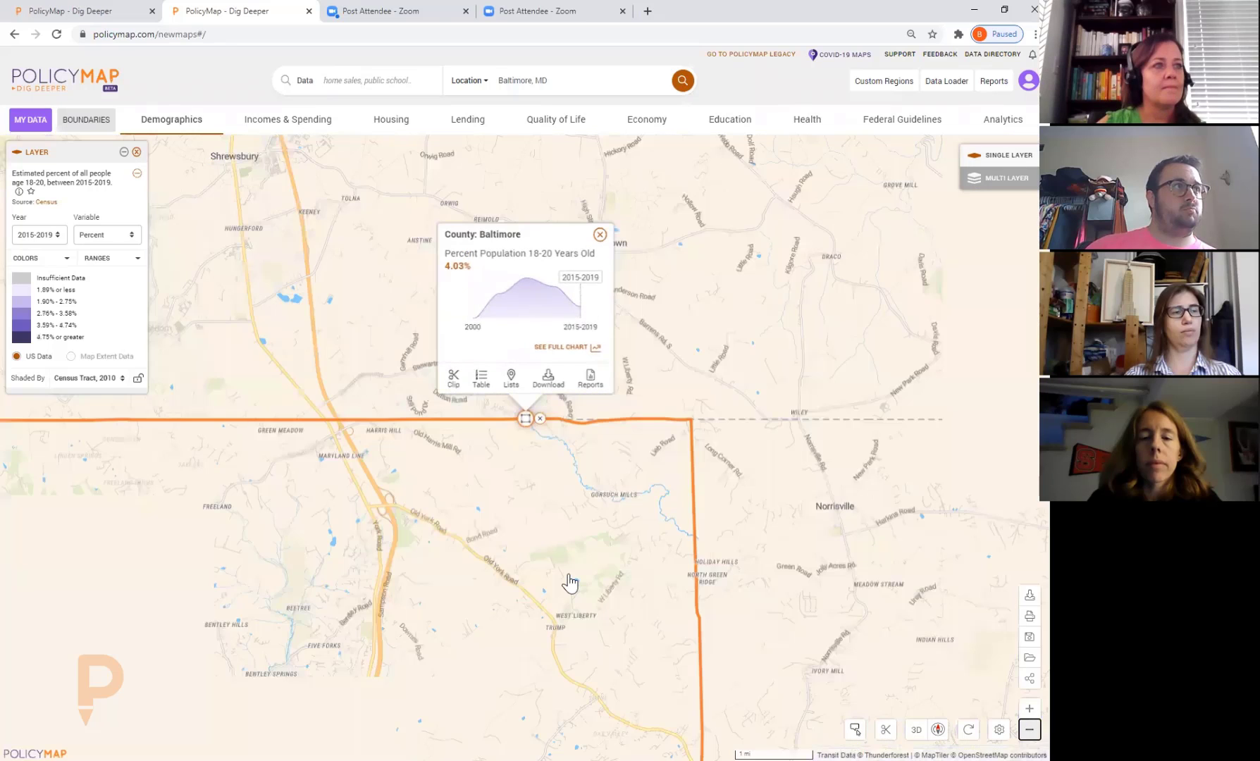
- Browse the disability, immigration and language indicators and shade the map with the predominant language, Excluding English and Spanish
left_click_drag(582, 557, 608, 523)
mouse_move(580, 244)
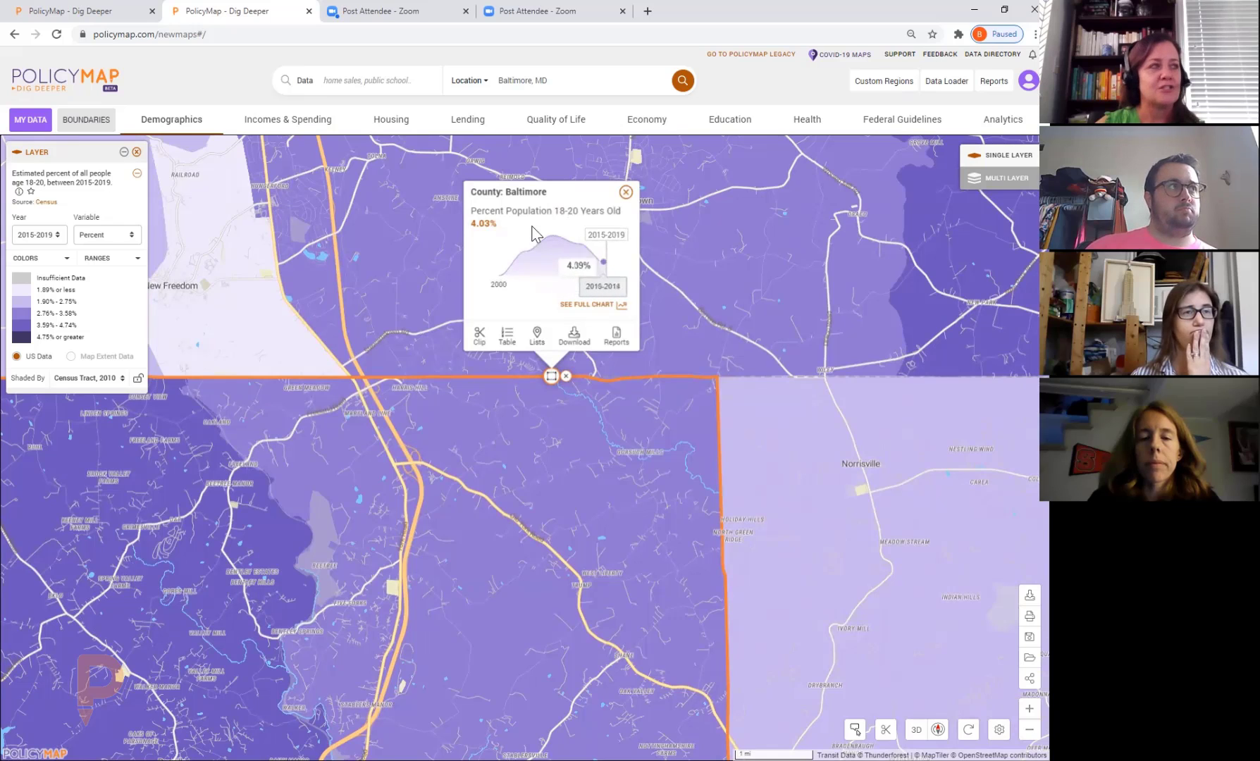
left_click(171, 122)
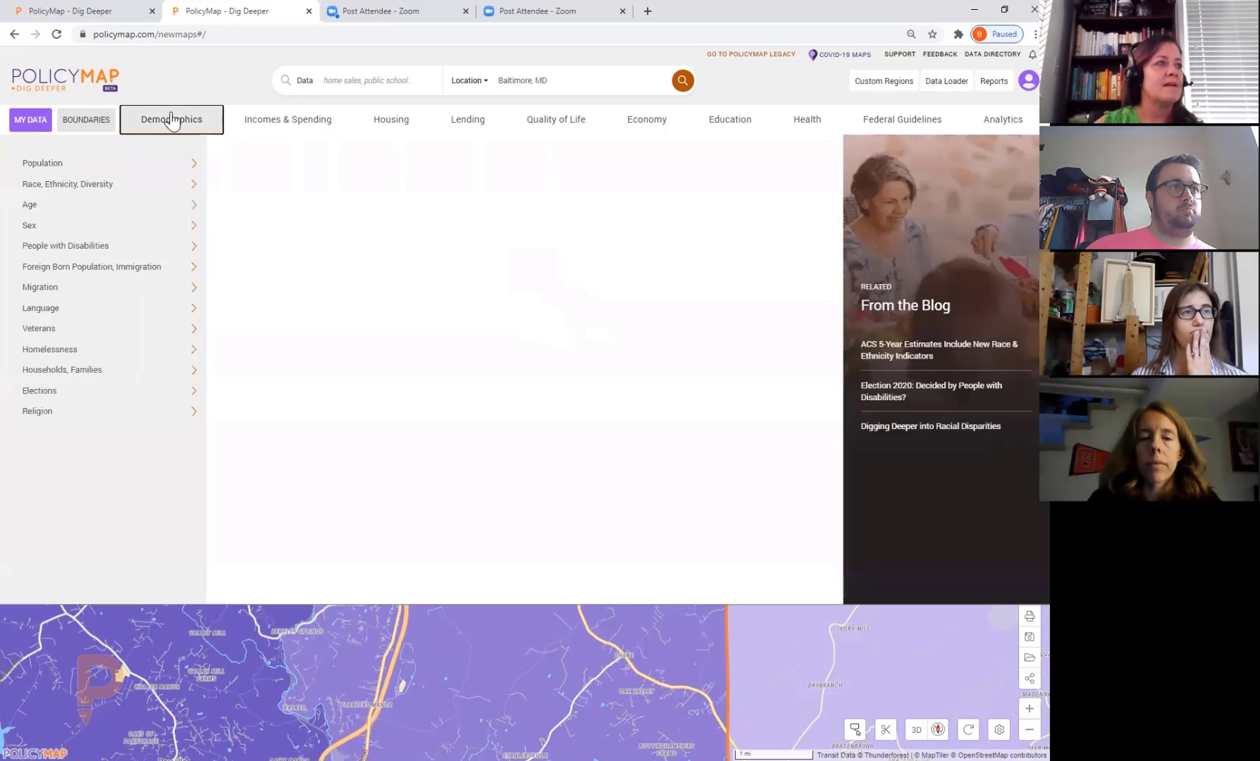
left_click(92, 248)
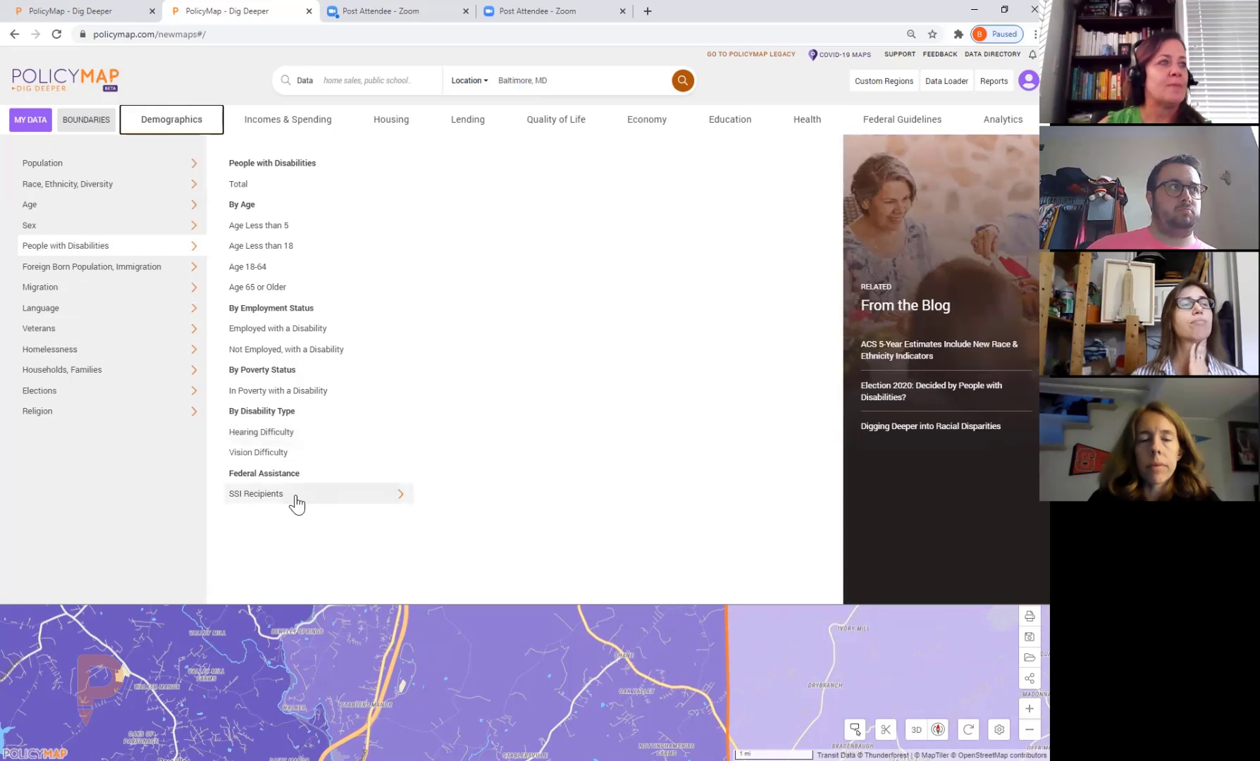
mouse_move(295, 502)
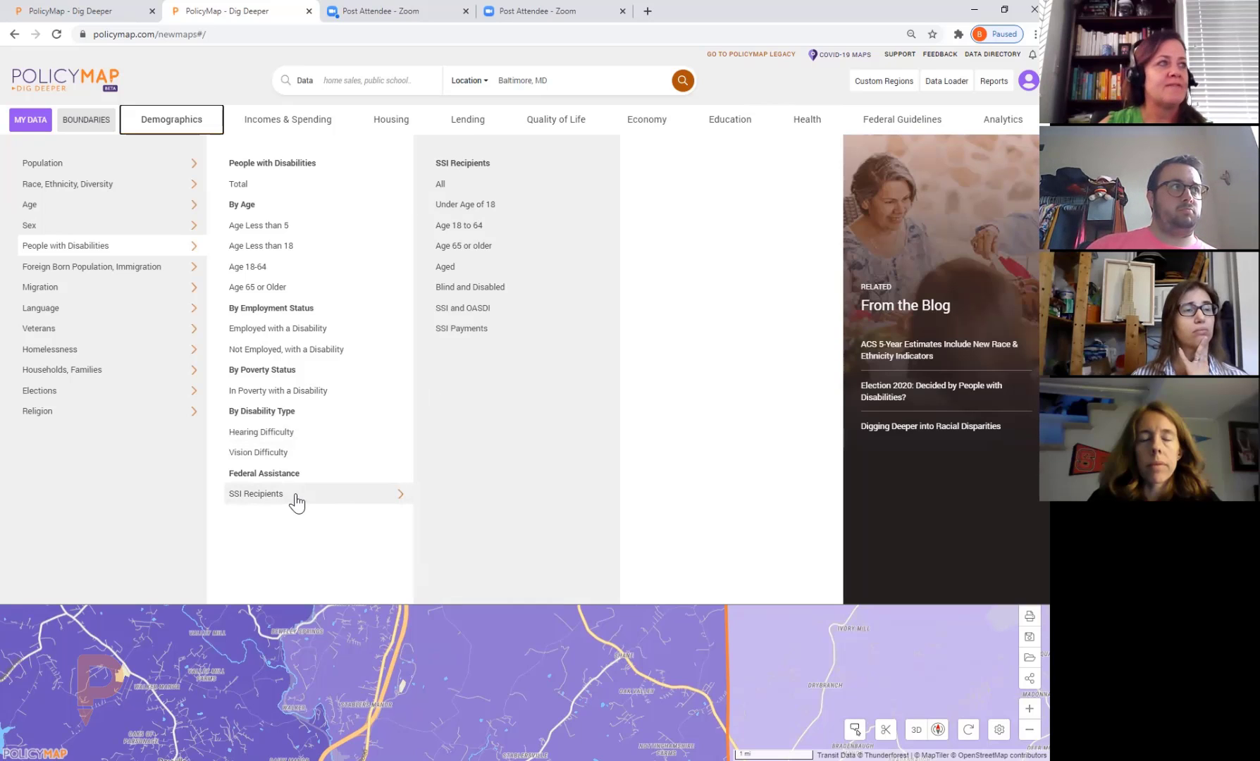
mouse_move(99, 268)
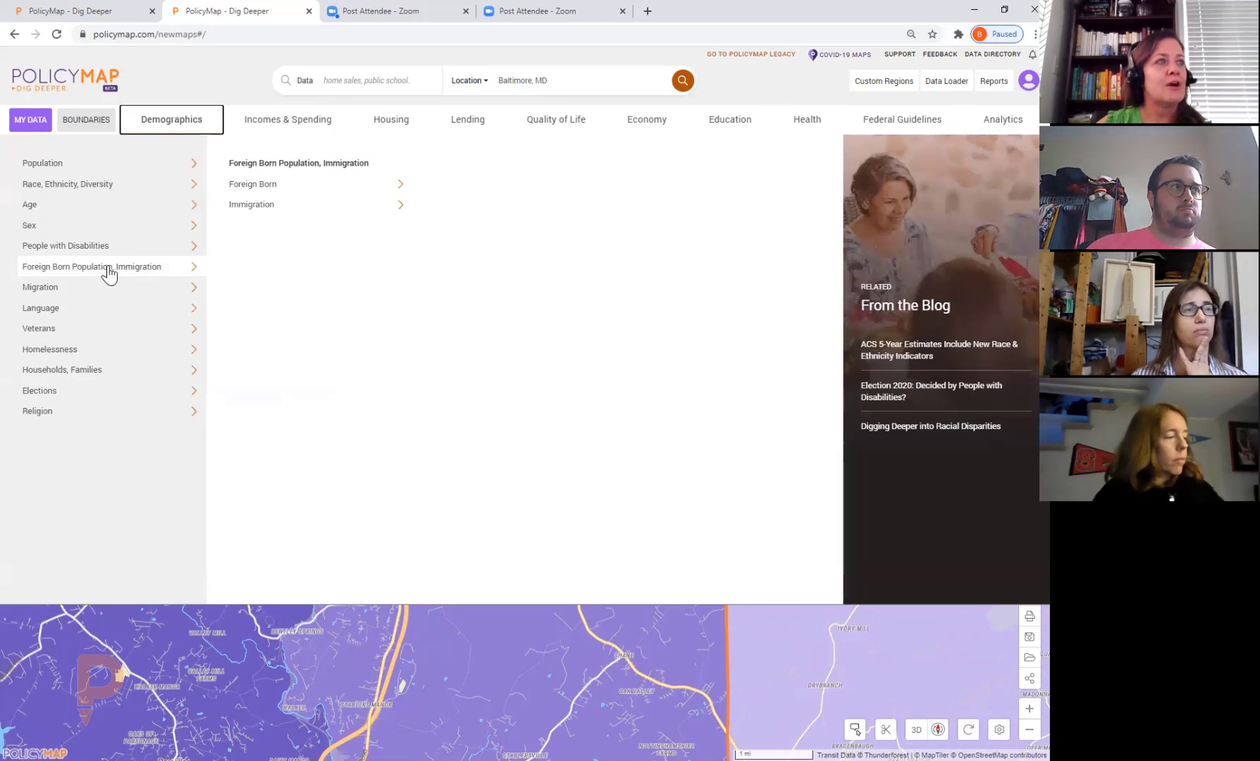
mouse_move(127, 295)
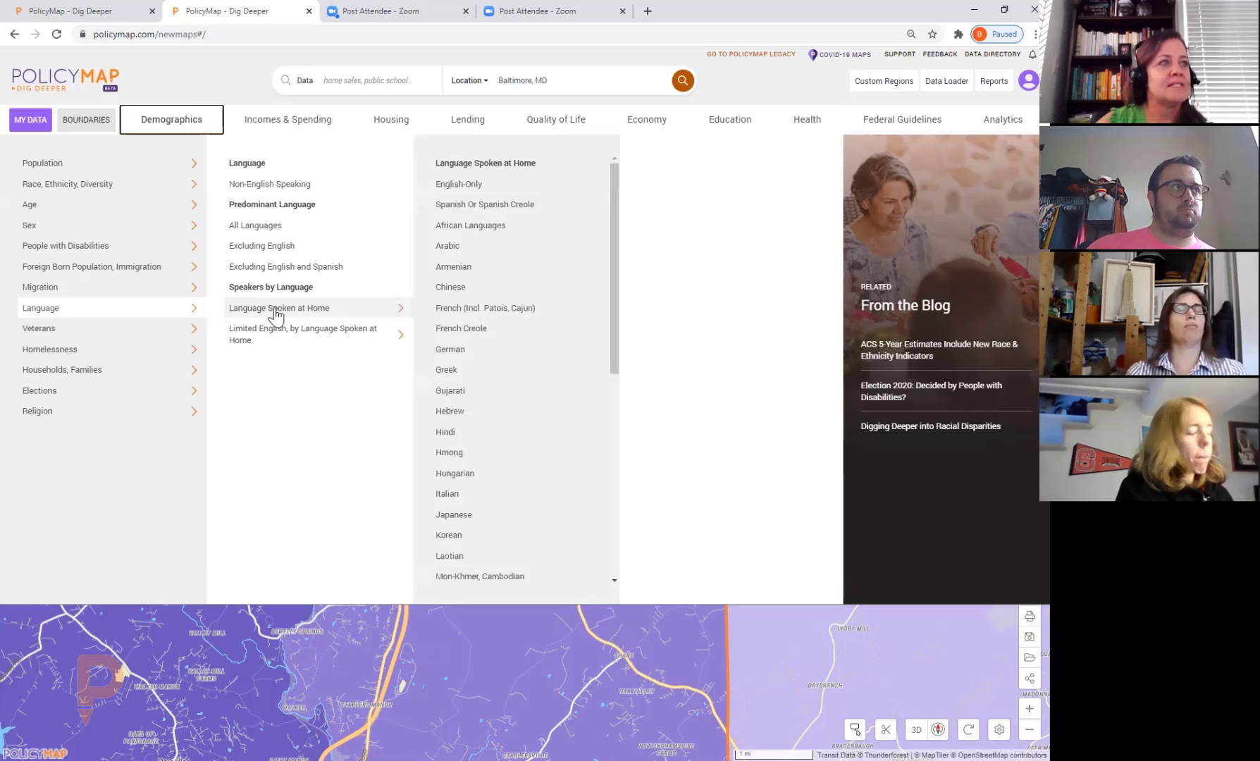
left_click(368, 273)
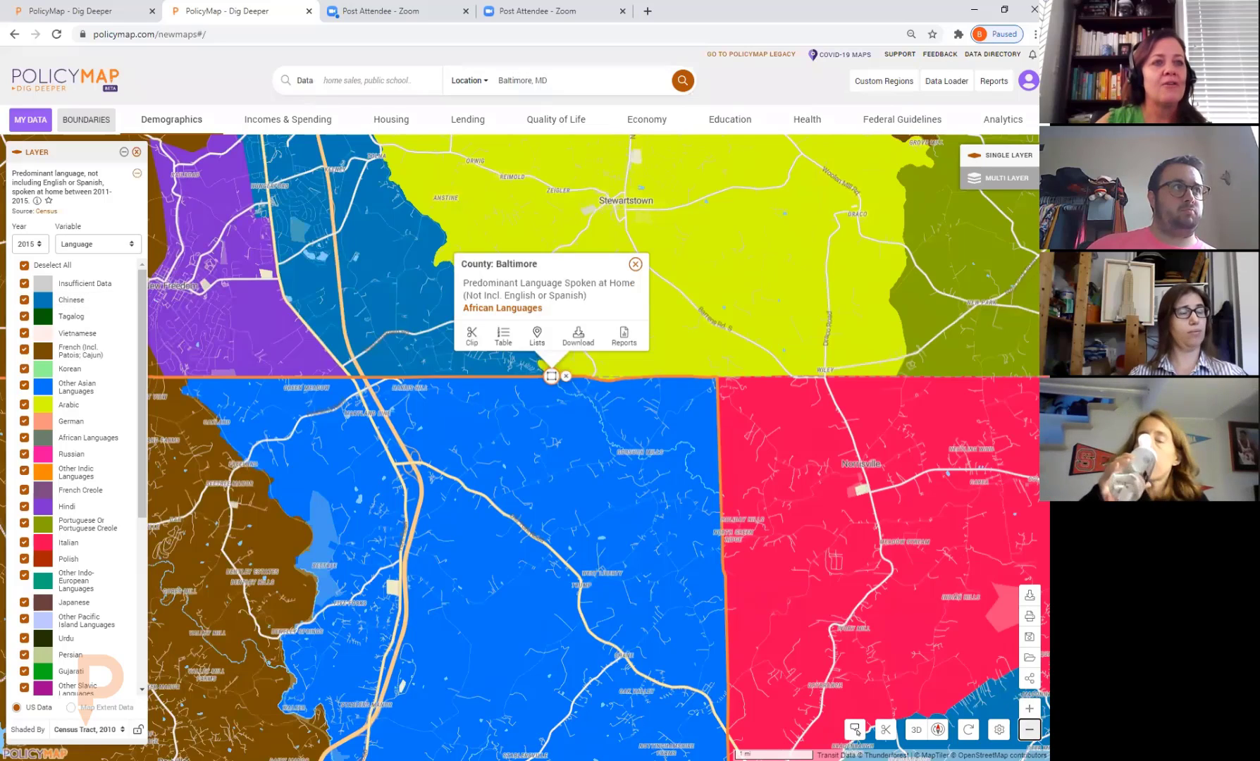
left_click(1030, 730)
left_click(1030, 730)
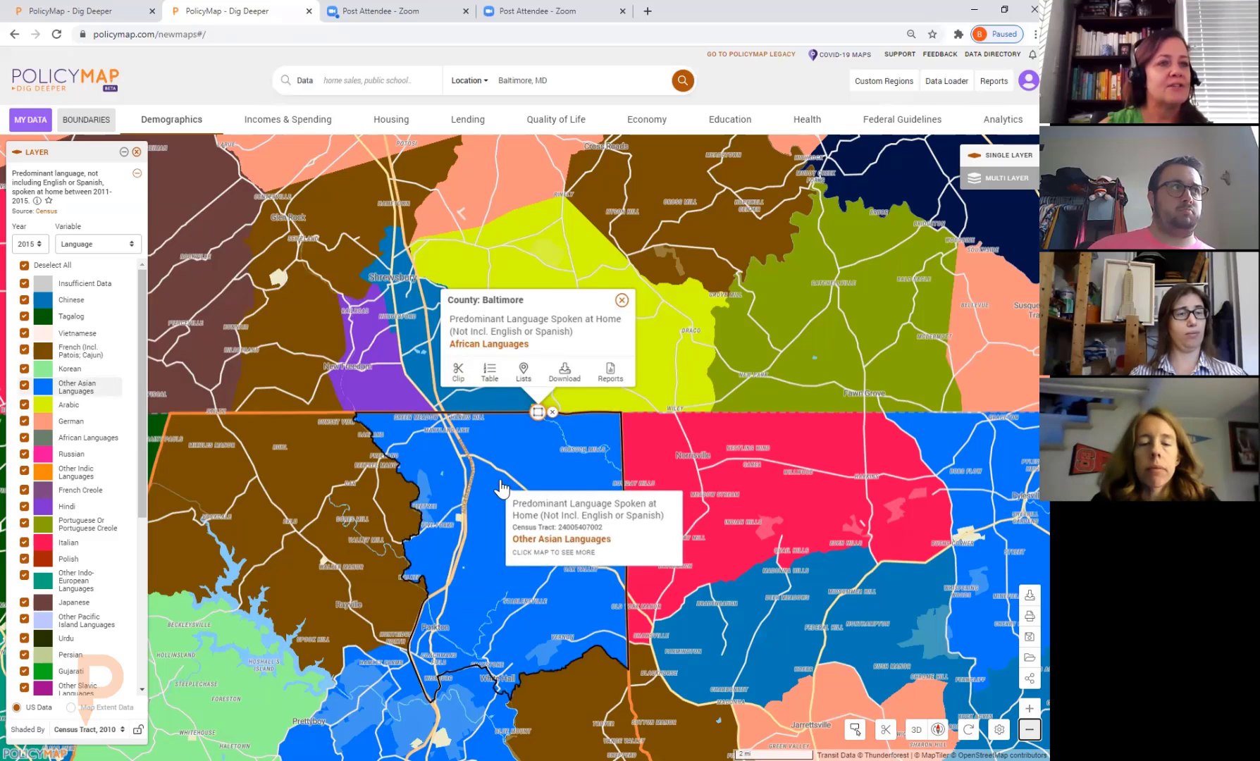
left_click_drag(501, 488, 358, 335)
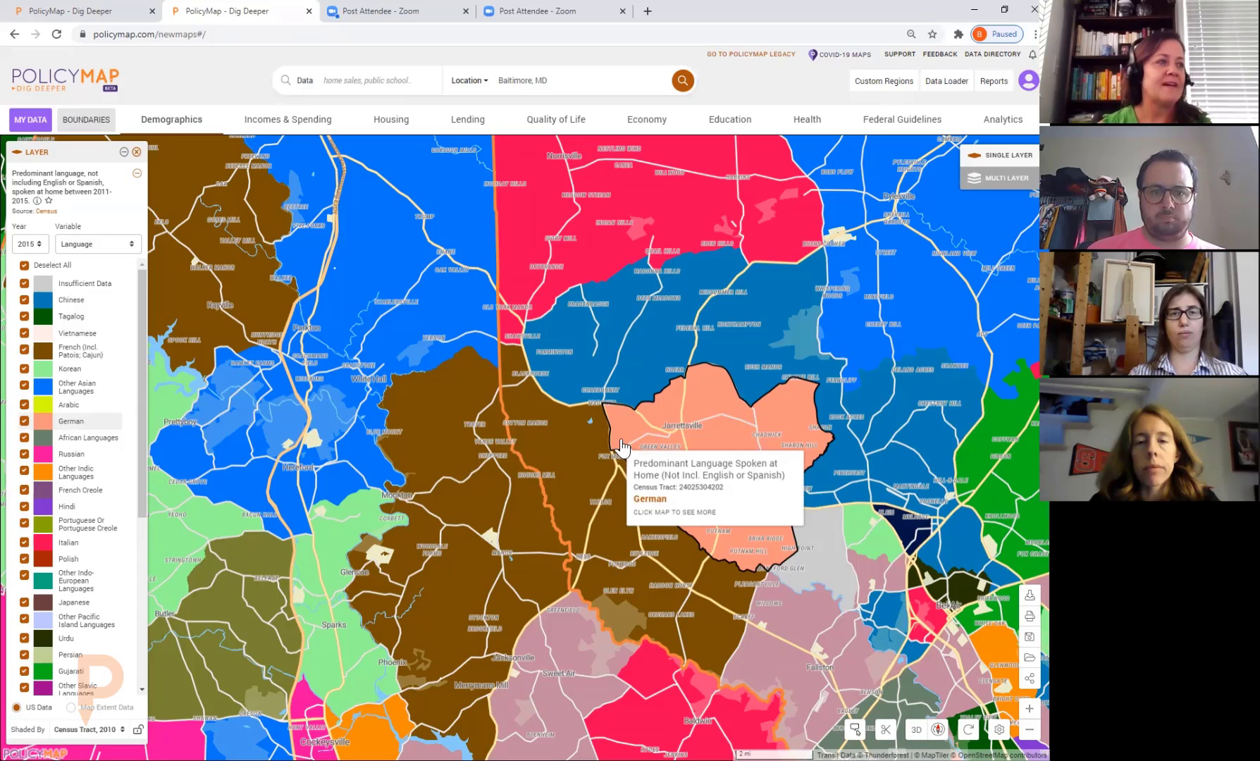
- Browse the homelessness and household indicators and shade the map with households With Grandparents Responsible for Grandchildren
left_click(167, 121)
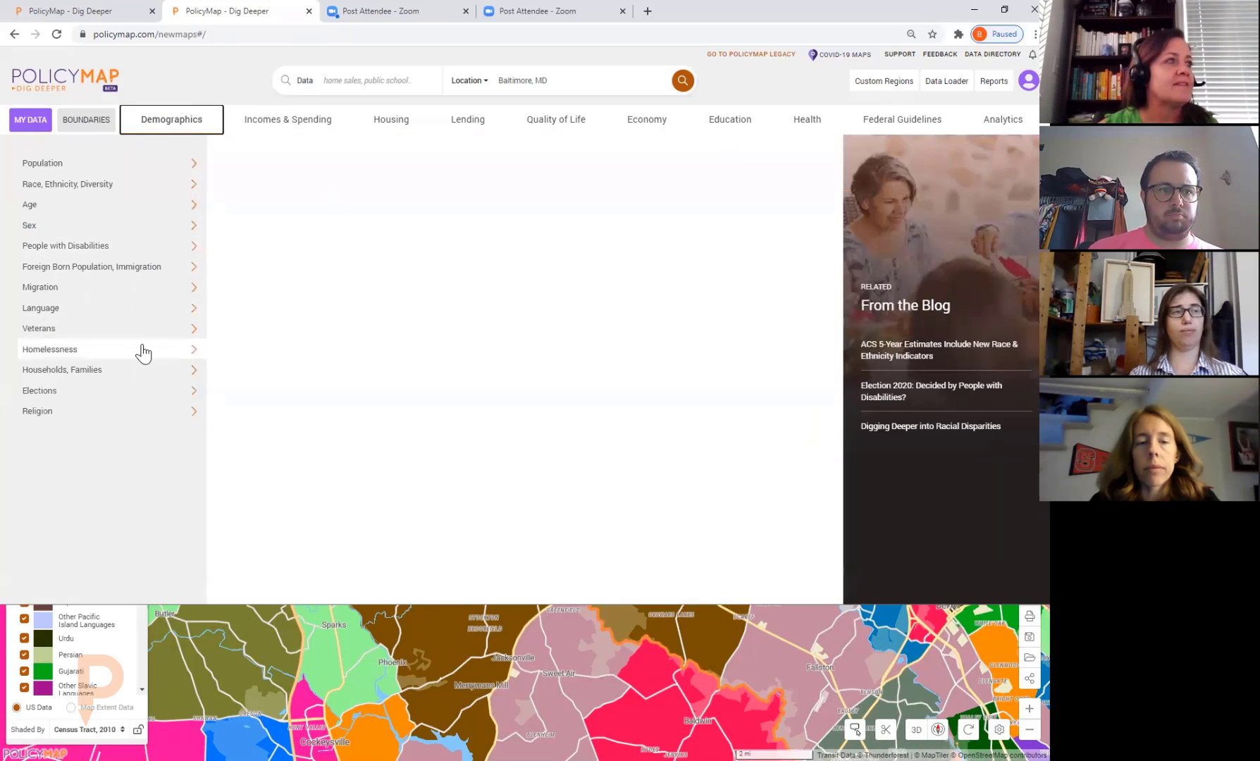
mouse_move(143, 352)
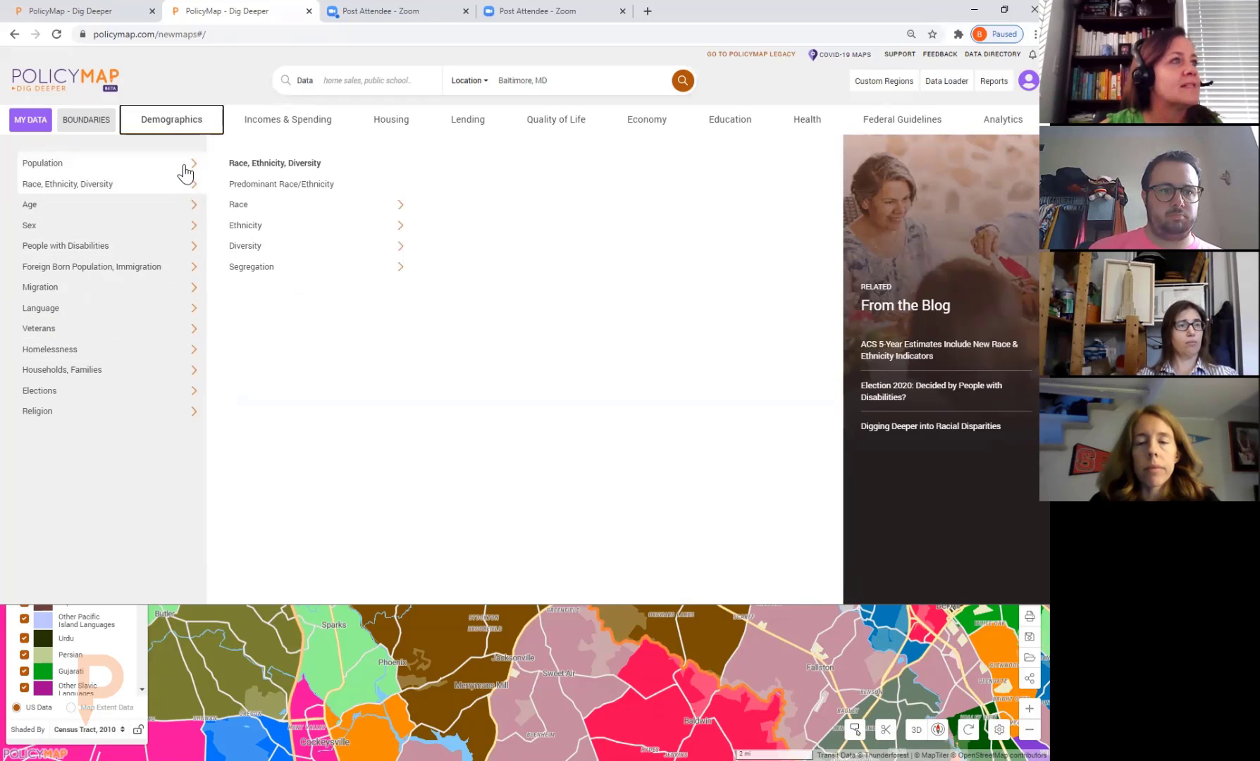
mouse_move(186, 172)
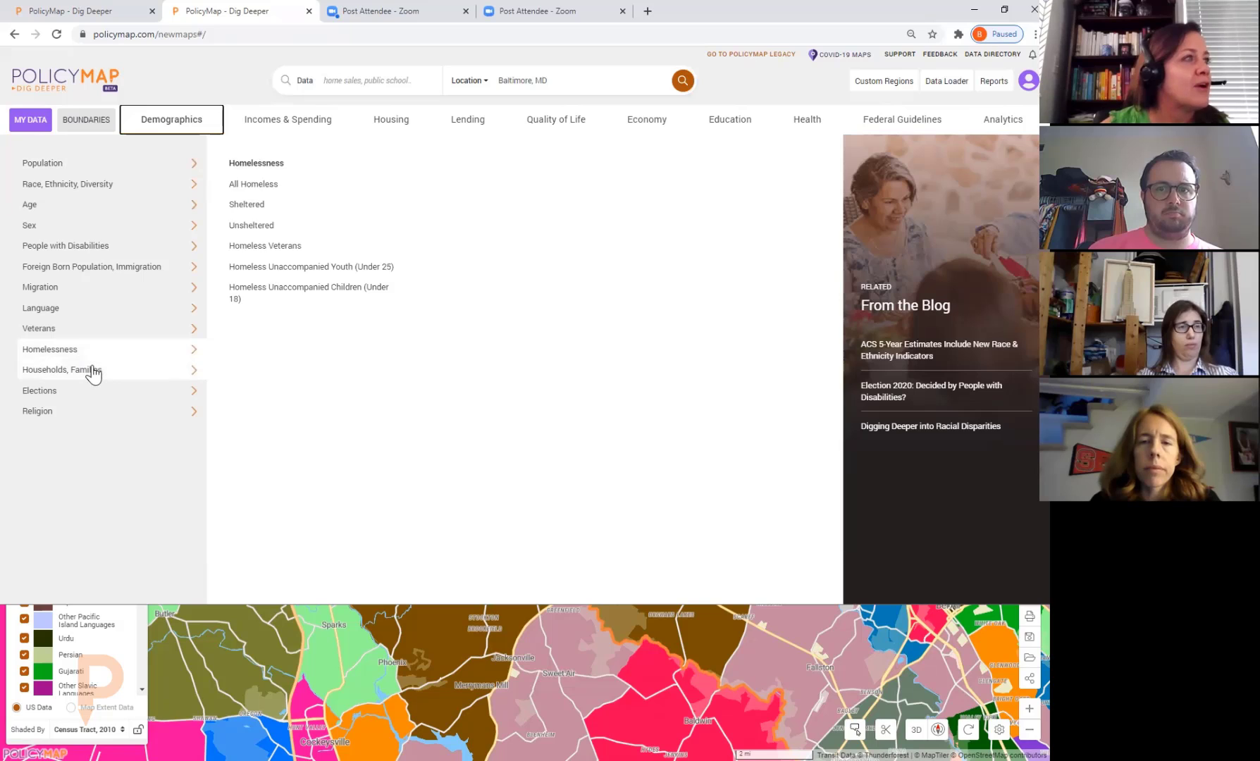
mouse_move(107, 374)
mouse_move(353, 319)
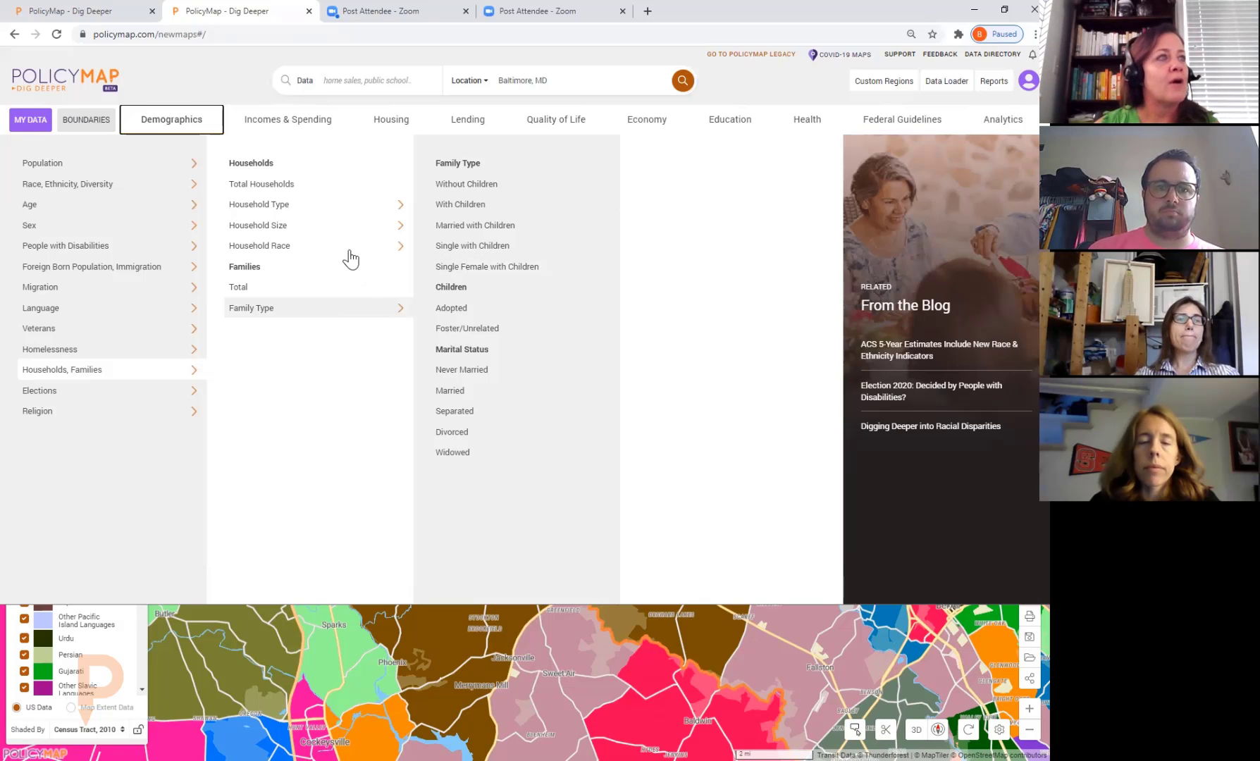
mouse_move(395, 206)
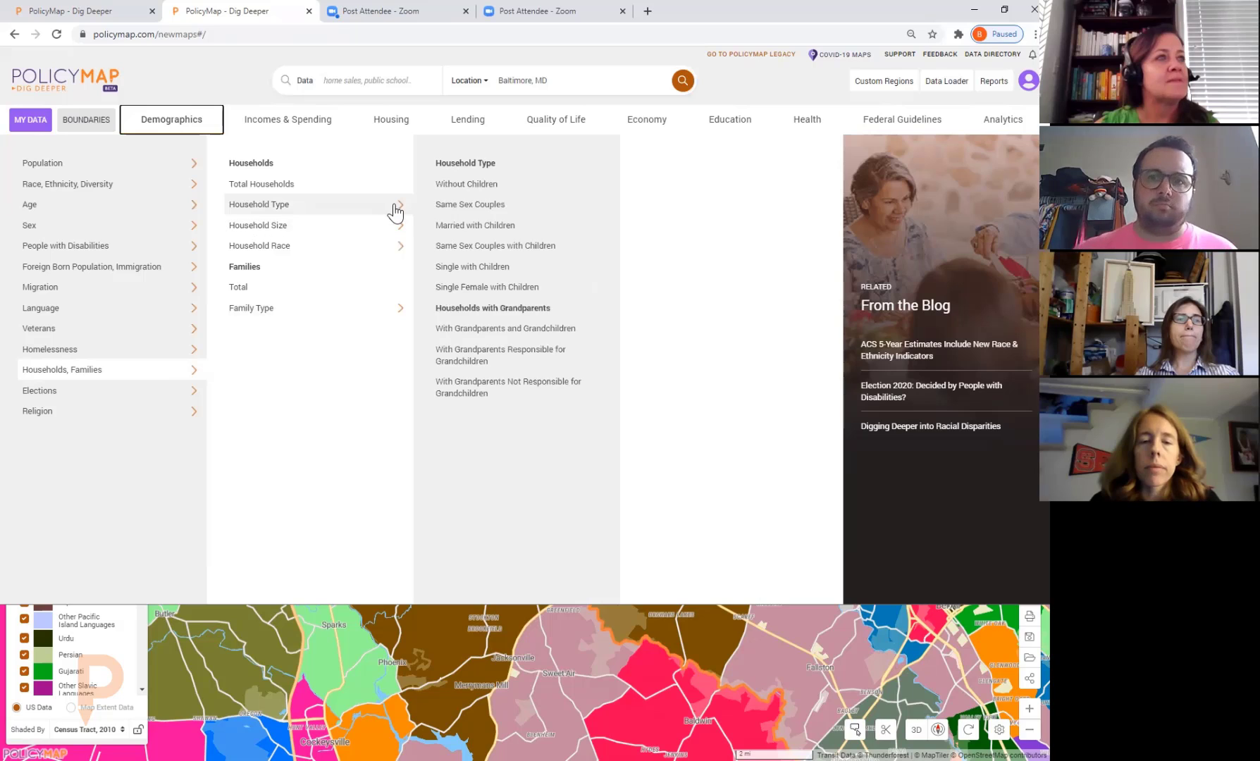
left_click(557, 367)
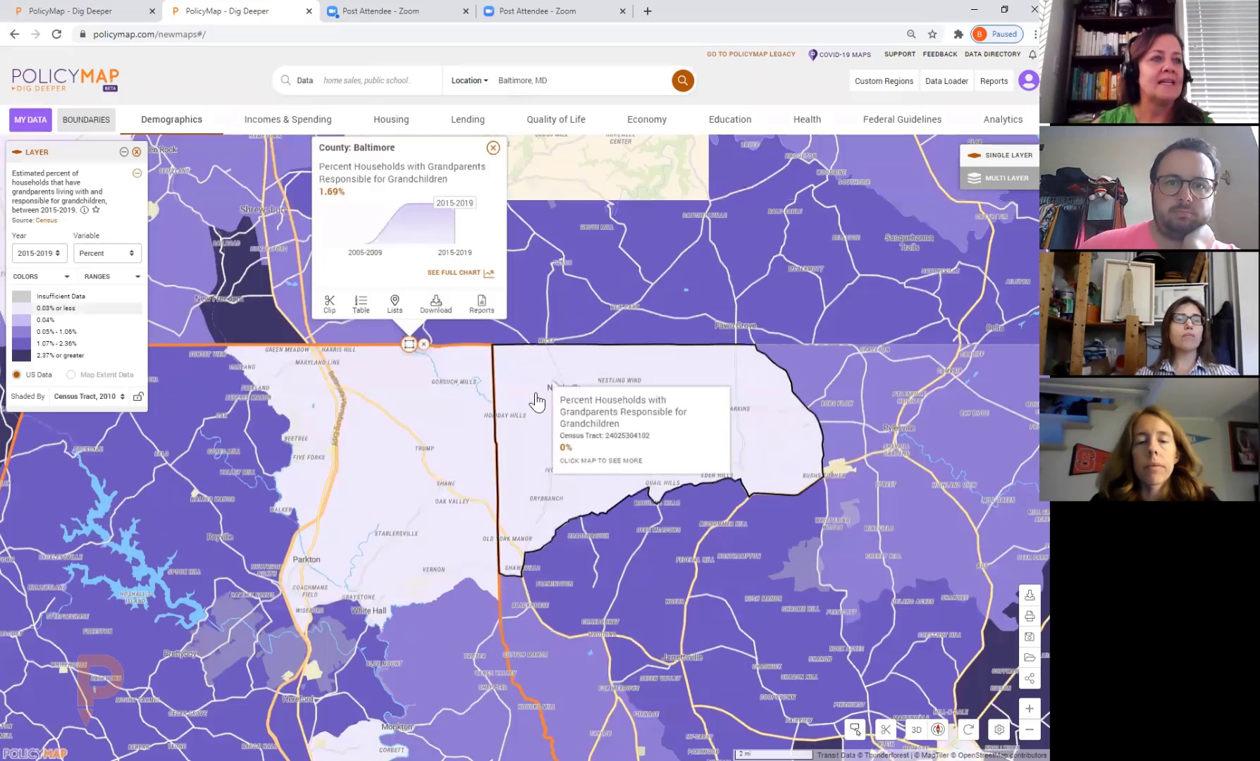
left_click_drag(440, 539, 448, 437)
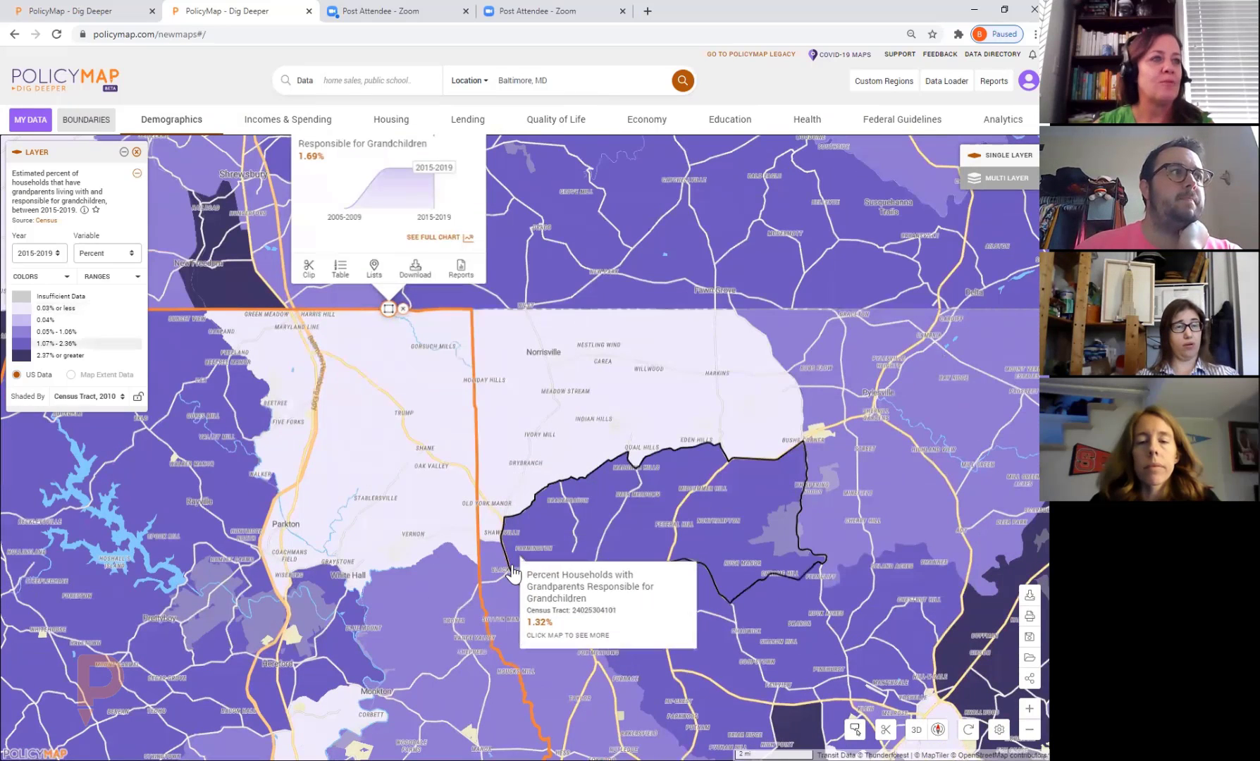
left_click_drag(512, 572, 635, 504)
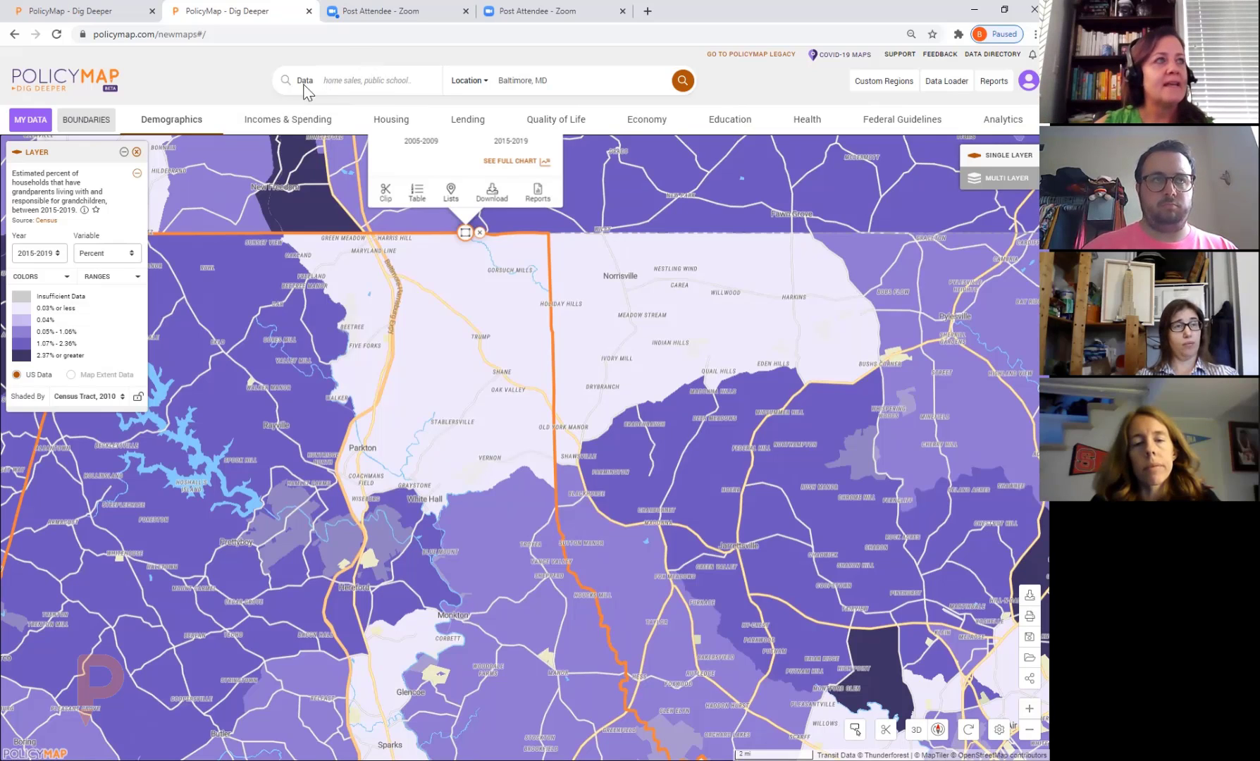
- Browse the income and poverty indicators and shade the map with Median Family Income for All Families
left_click(279, 124)
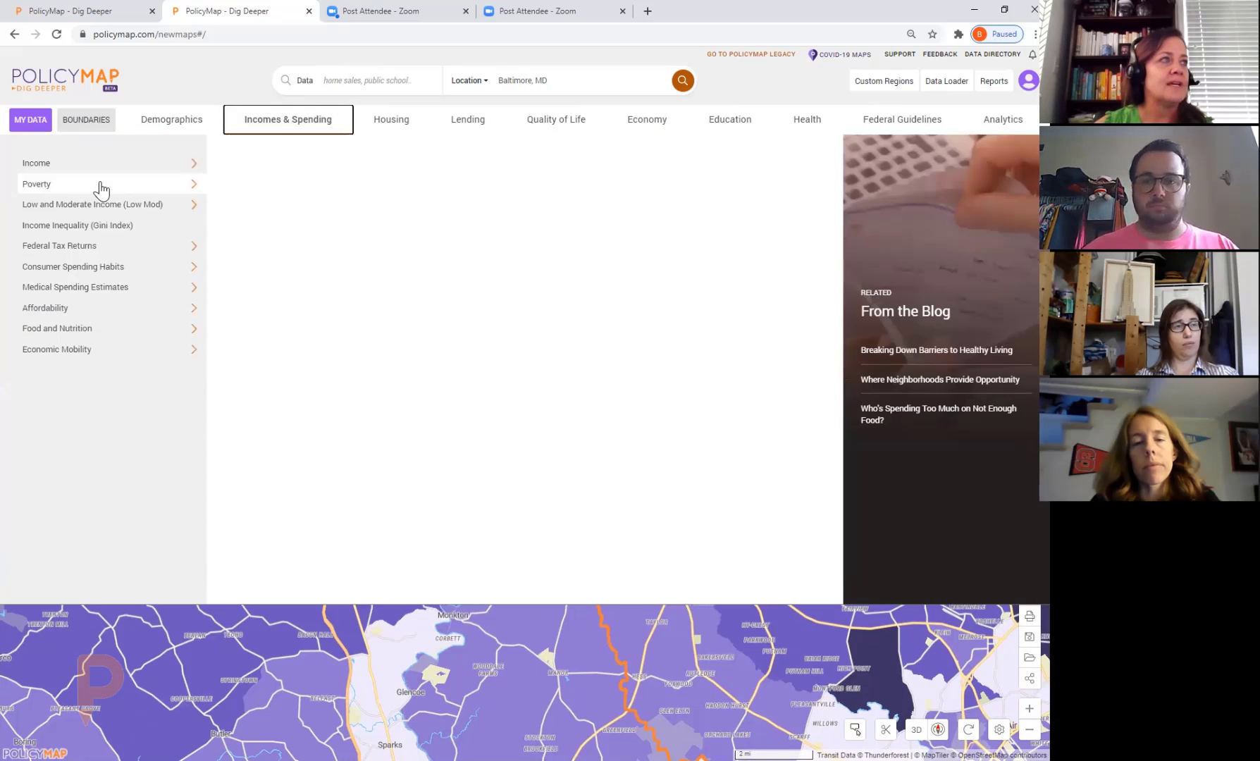
left_click(100, 186)
left_click(152, 170)
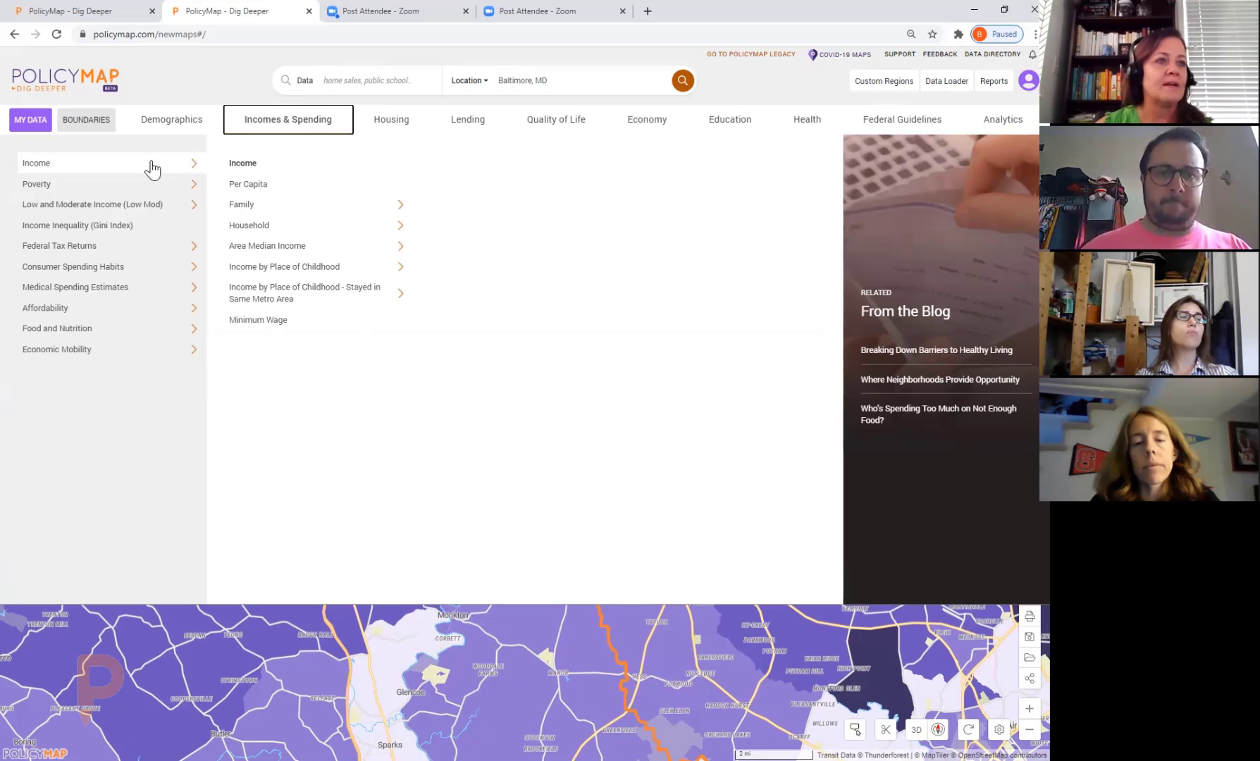
left_click(182, 189)
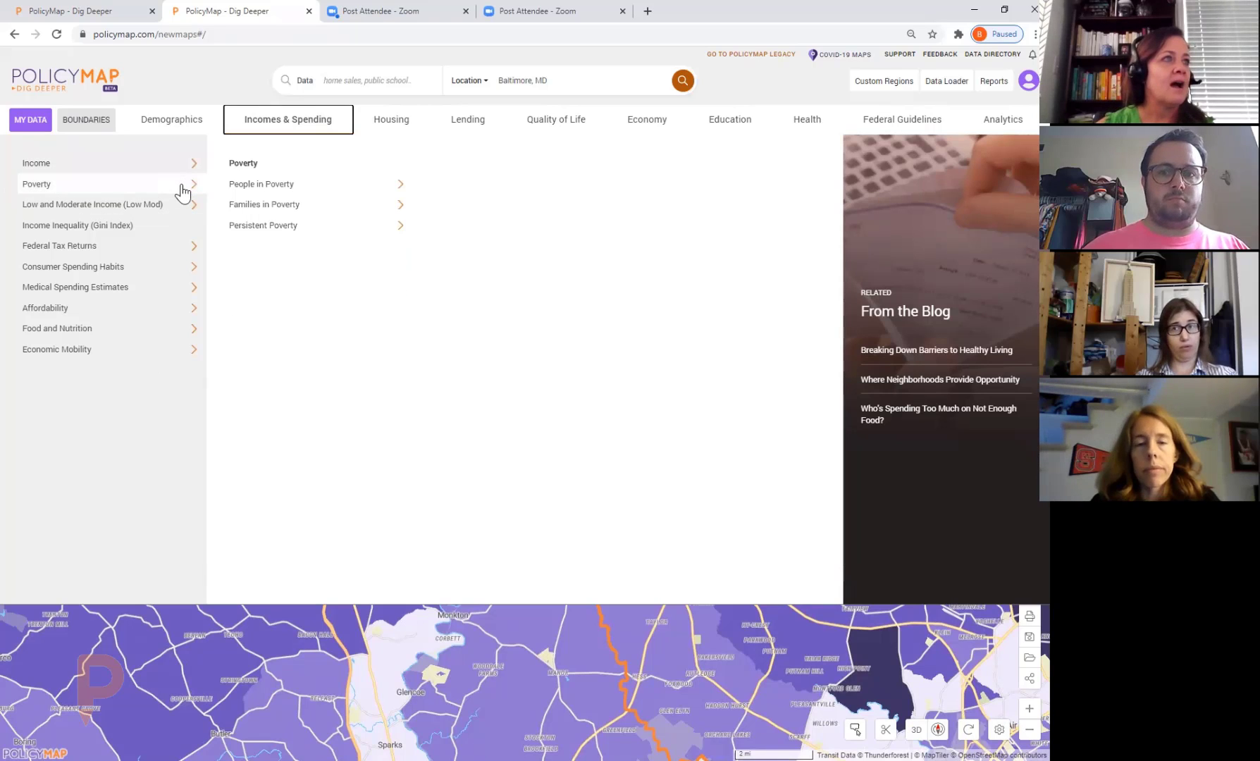
left_click(329, 205)
left_click(334, 187)
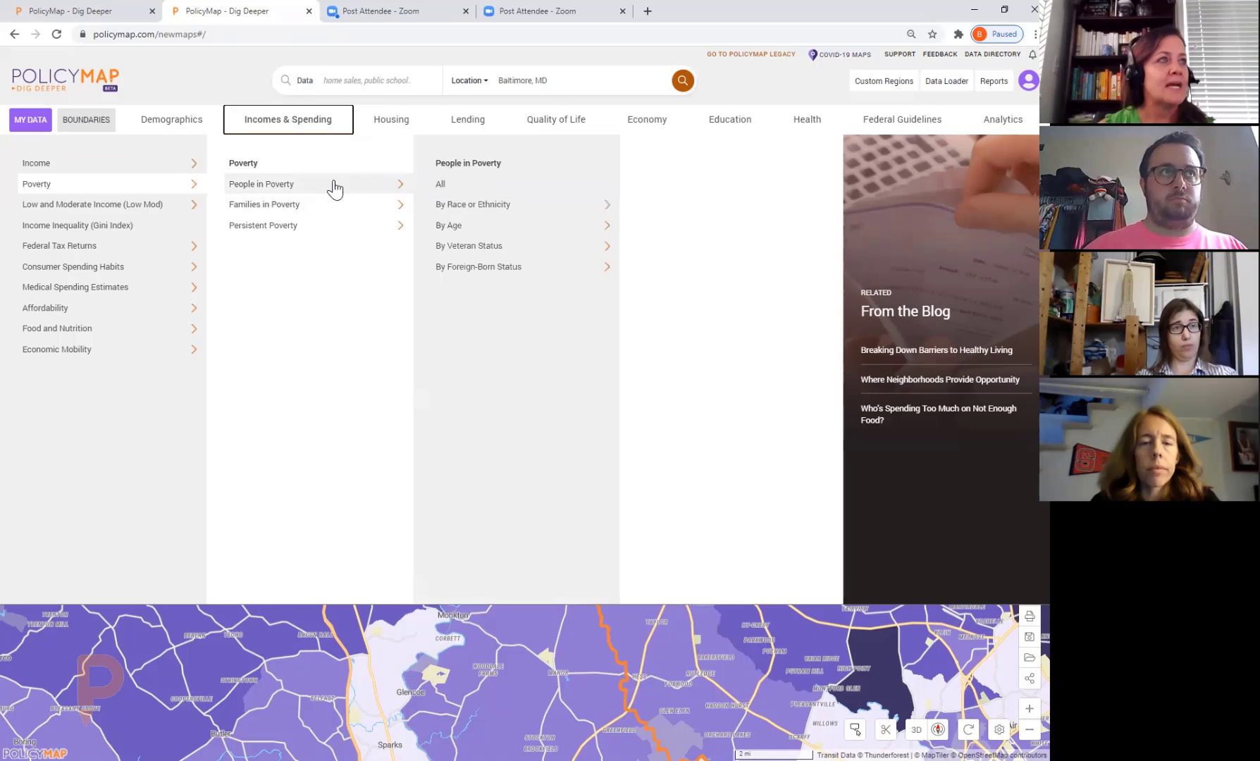
left_click(158, 165)
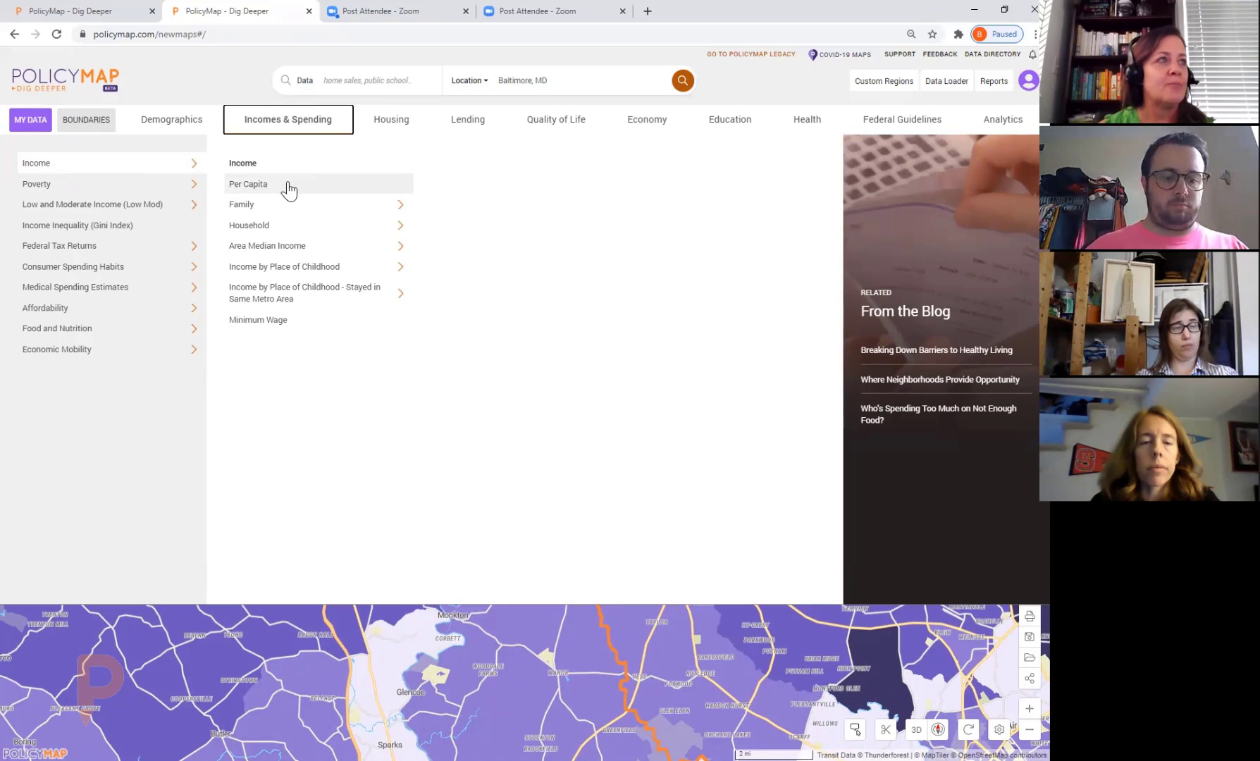
left_click(328, 211)
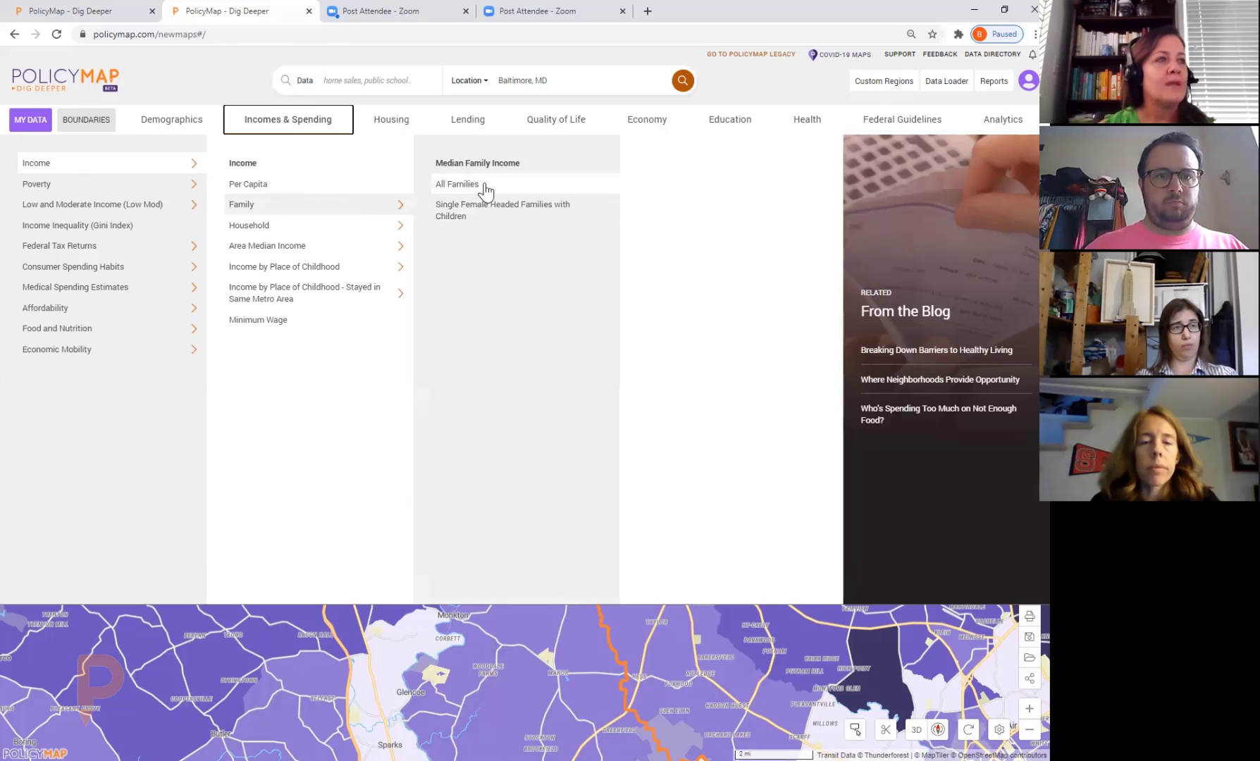
left_click(515, 186)
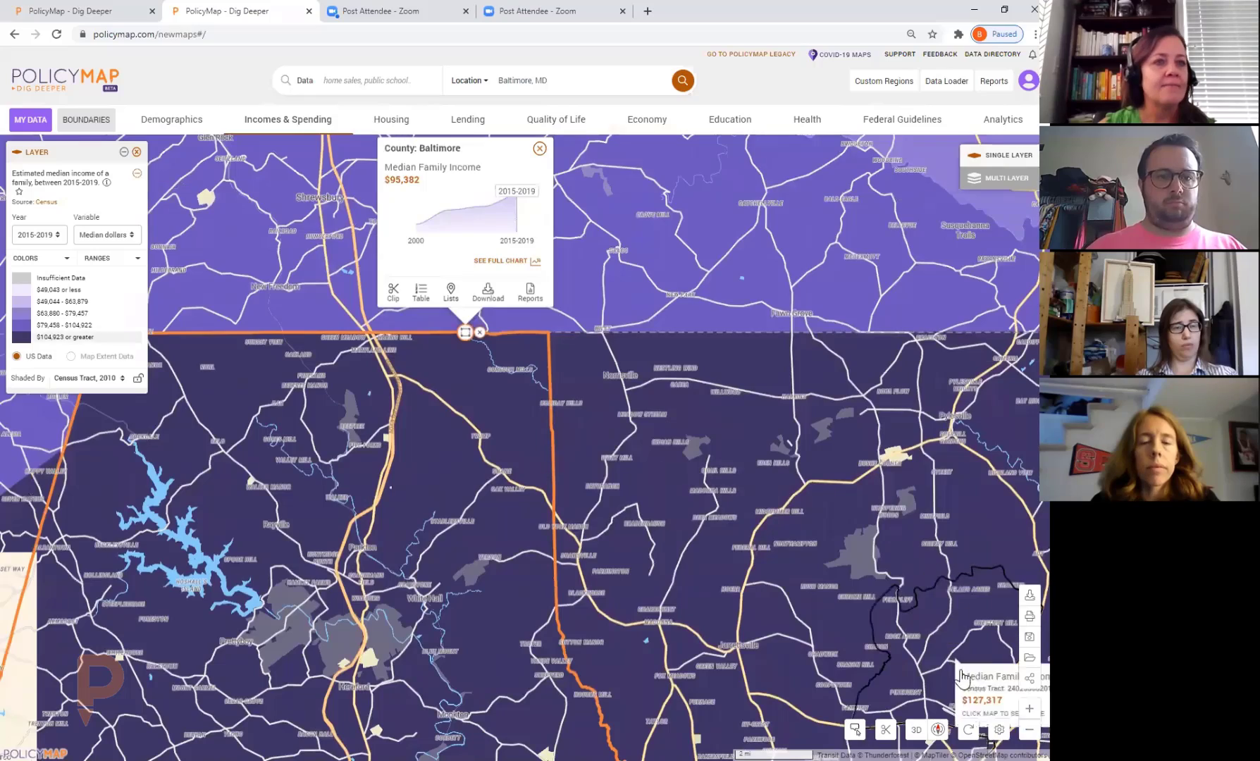
- Move the map to Baltimore, MD (City) and view the median family income details of the census tract beside the Inner Harbor
left_click(1029, 730)
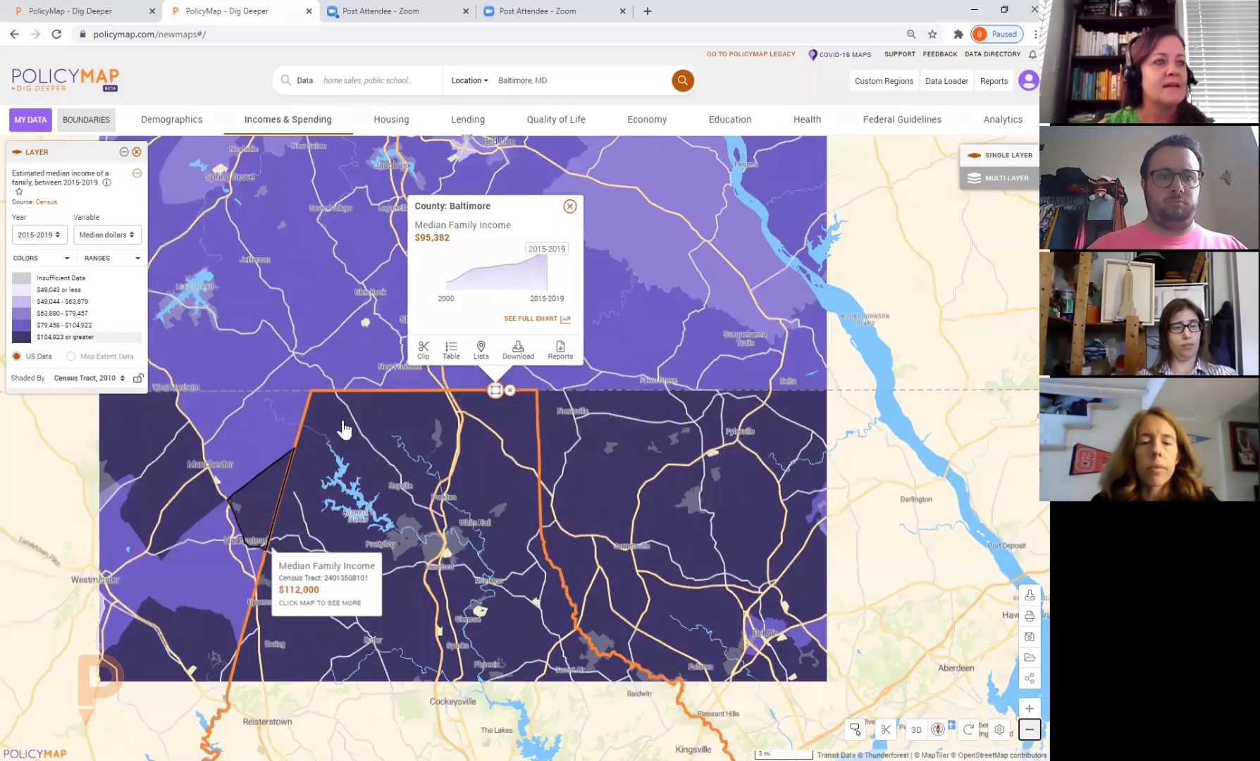
left_click_drag(344, 430, 384, 391)
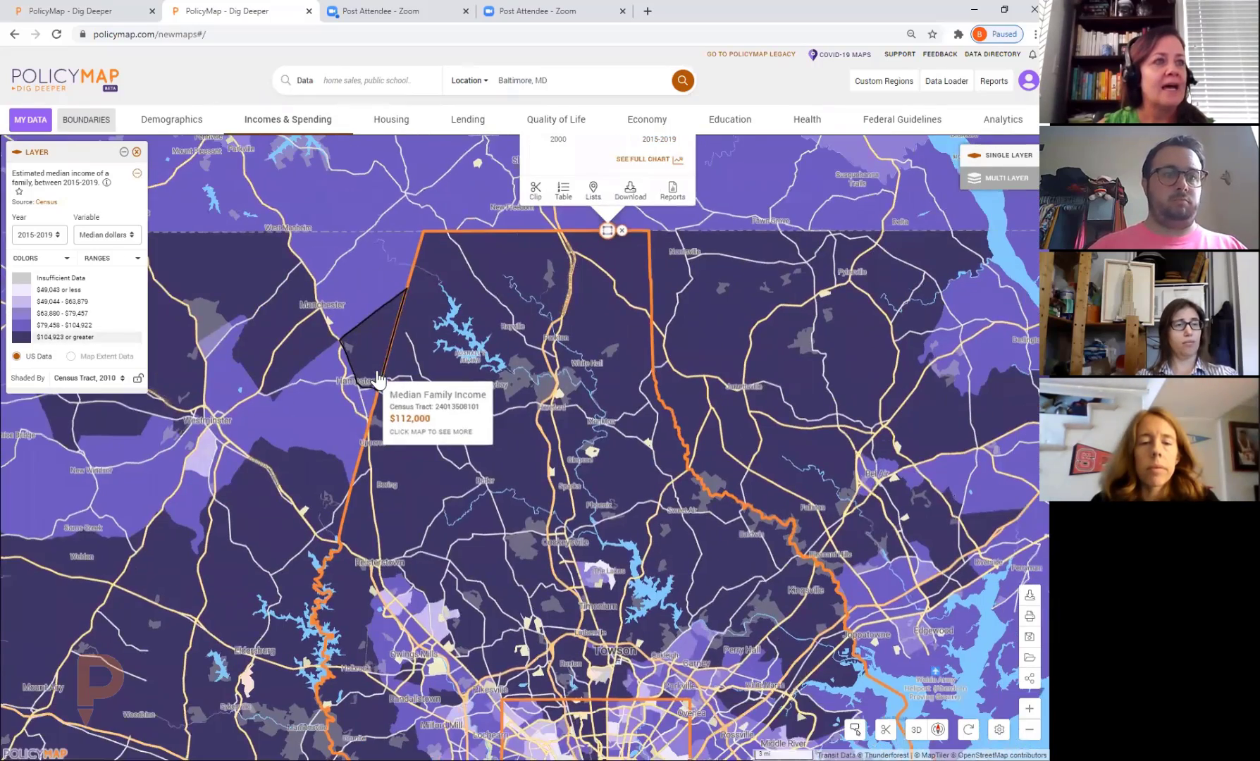
left_click_drag(511, 645, 402, 463)
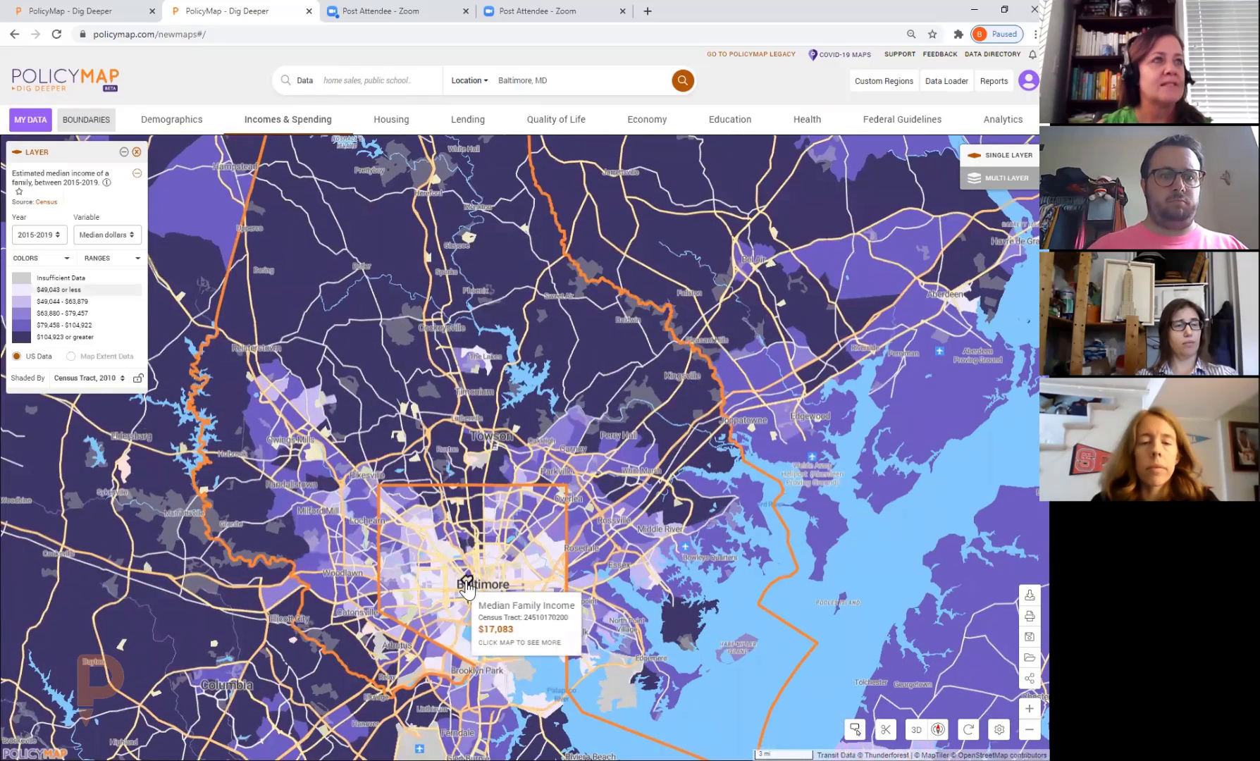
left_click_drag(599, 80, 441, 84)
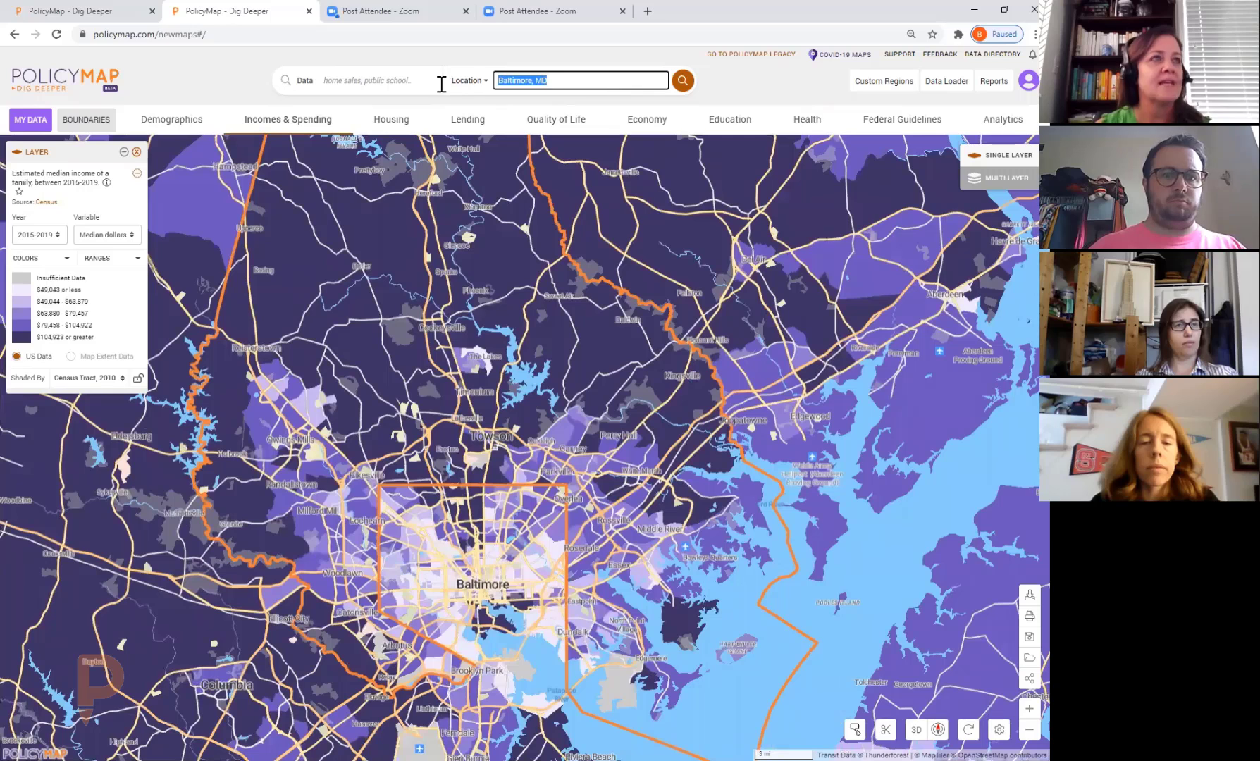
type("baltim")
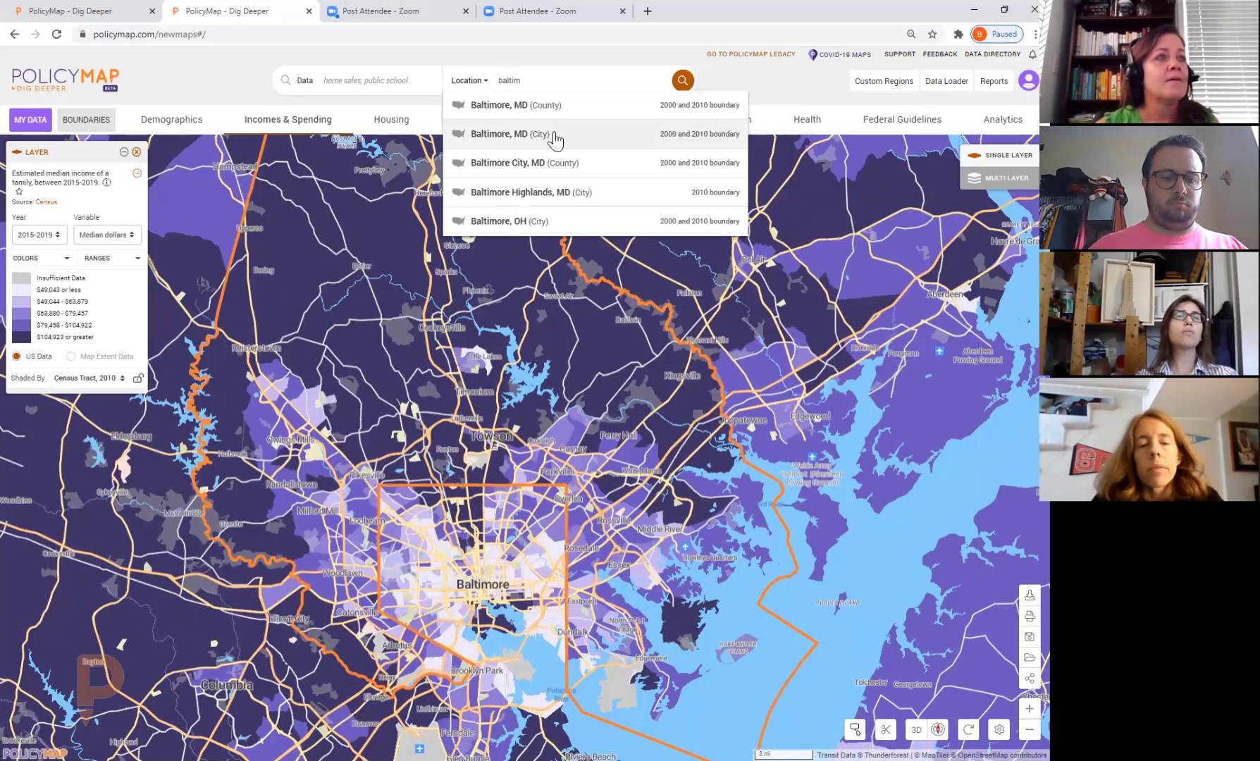
left_click(553, 135)
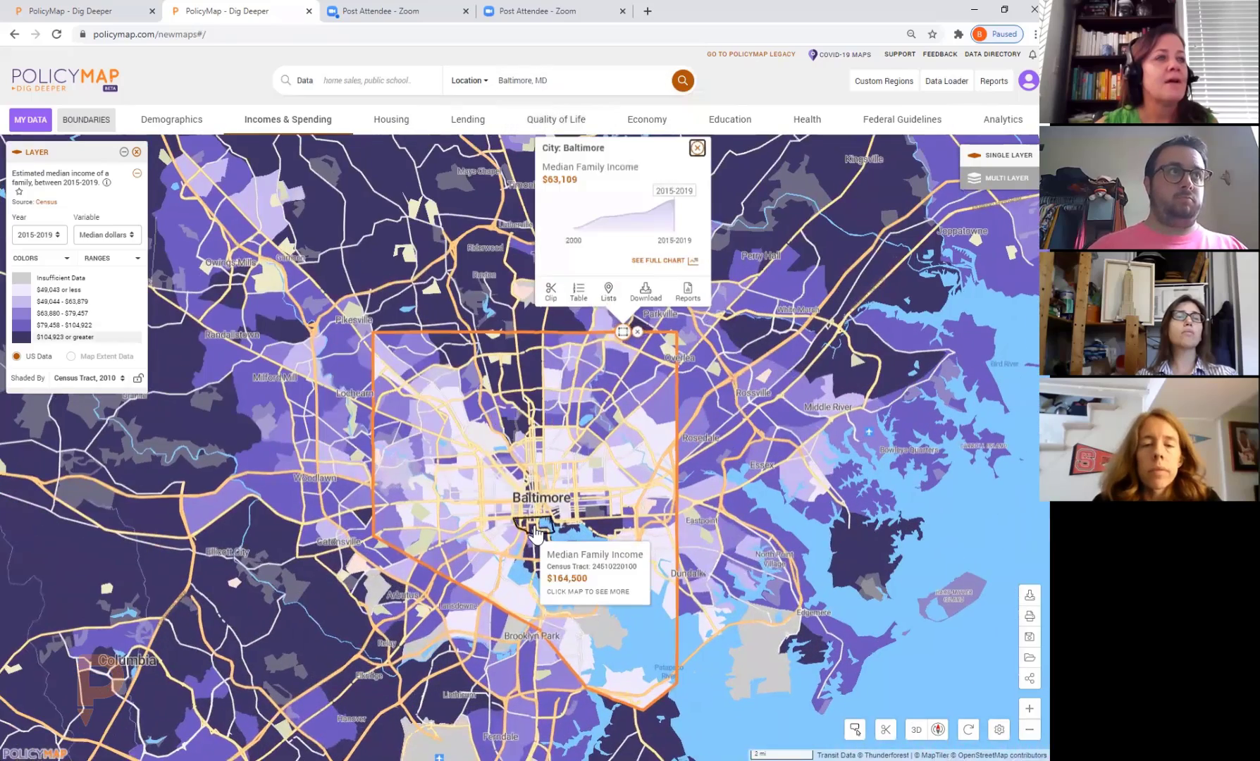
double_click(535, 536)
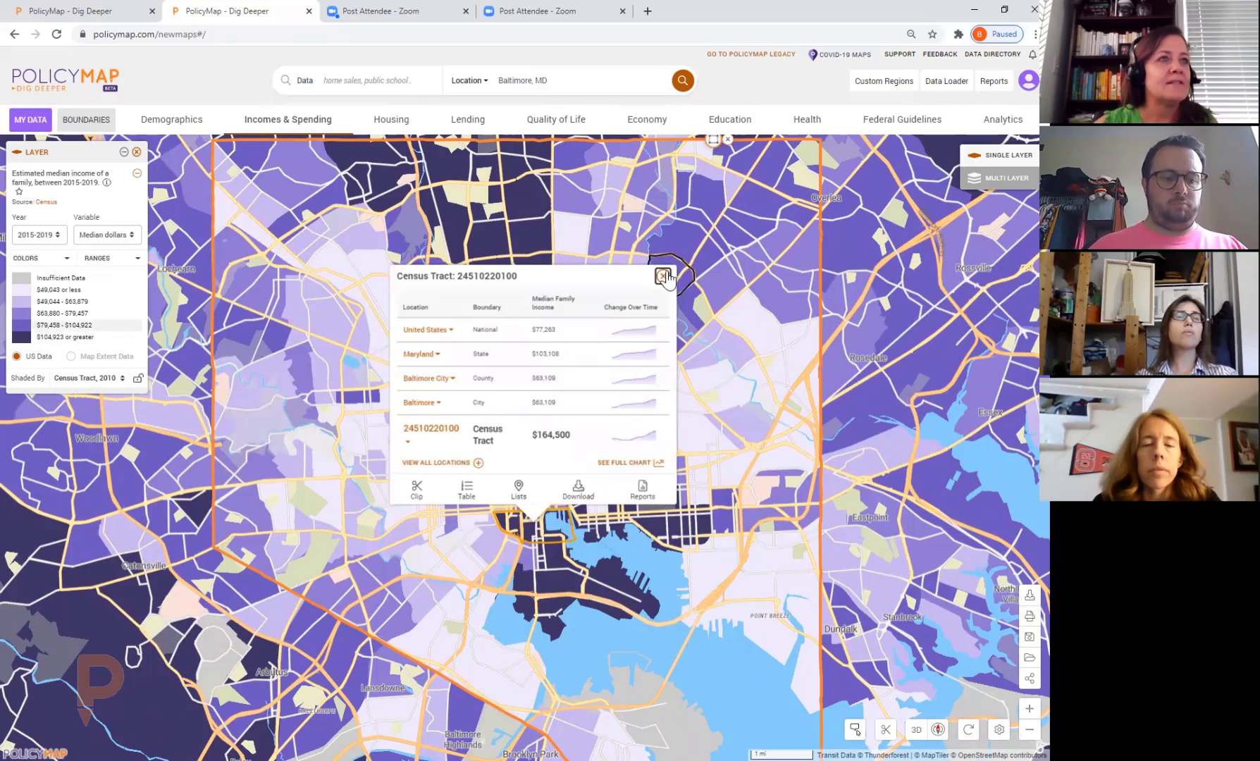
left_click(662, 276)
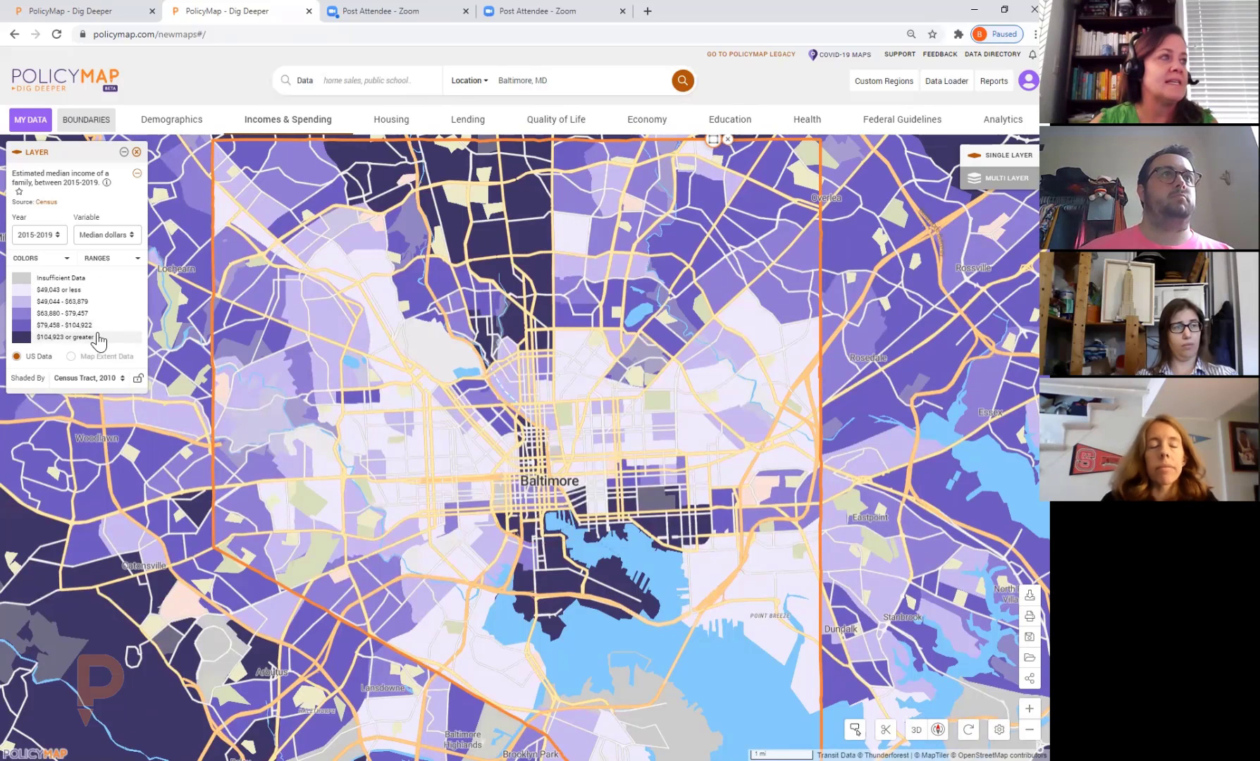
- Raise the two upper breaks of the family income ranges to $97,237 and $156,556, and isolate the two lowest income ranges on the map
left_click(108, 260)
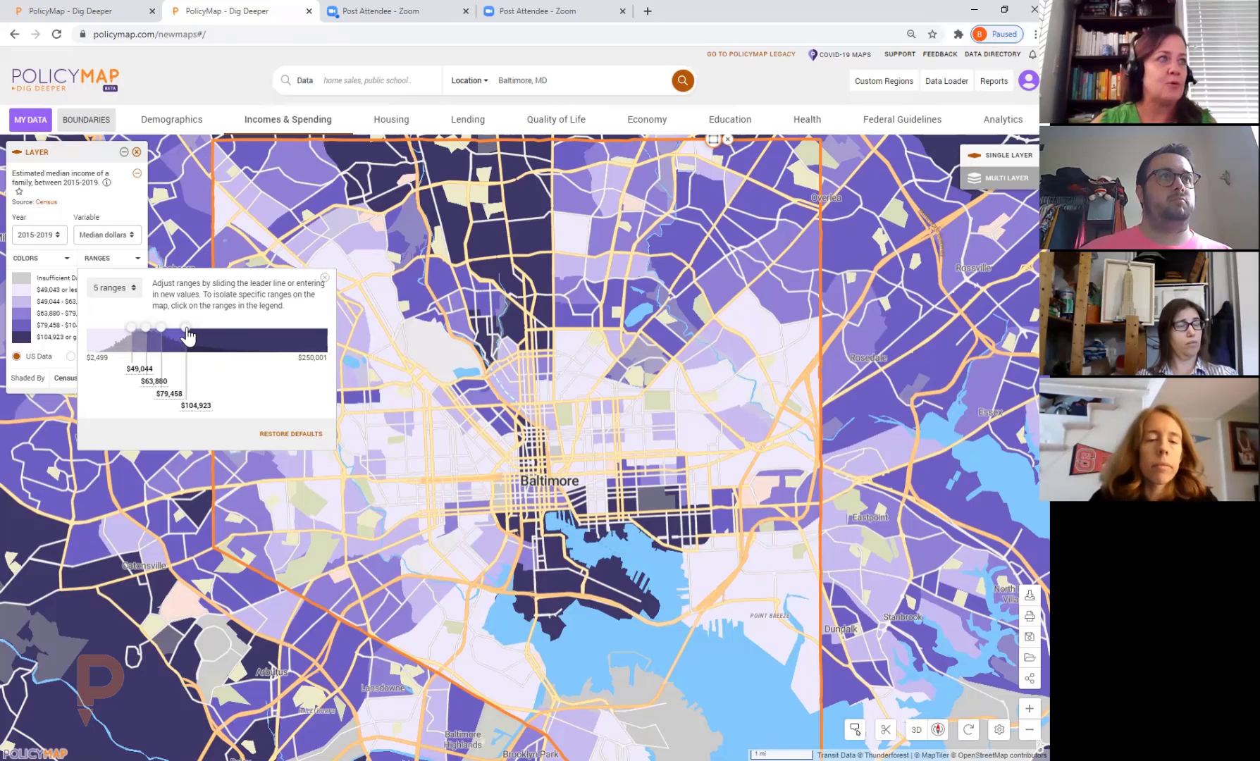
left_click_drag(187, 337, 237, 340)
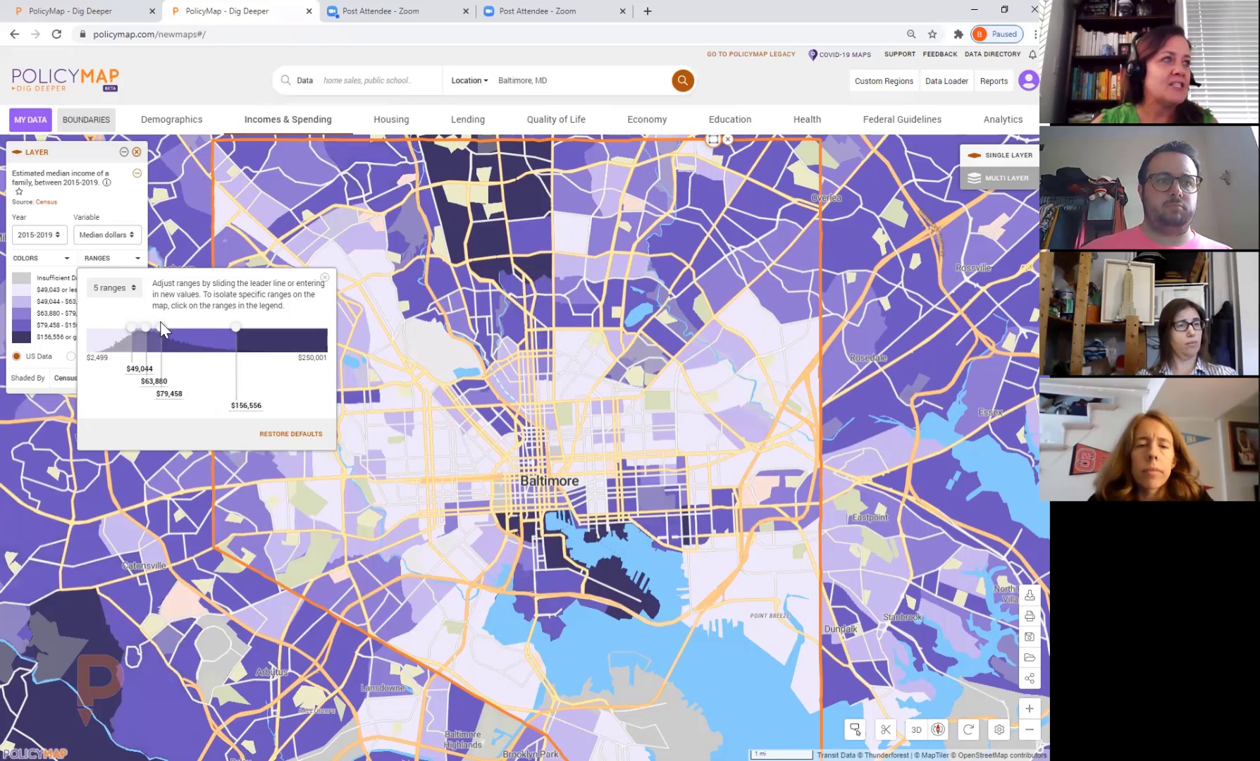
left_click_drag(161, 326, 180, 337)
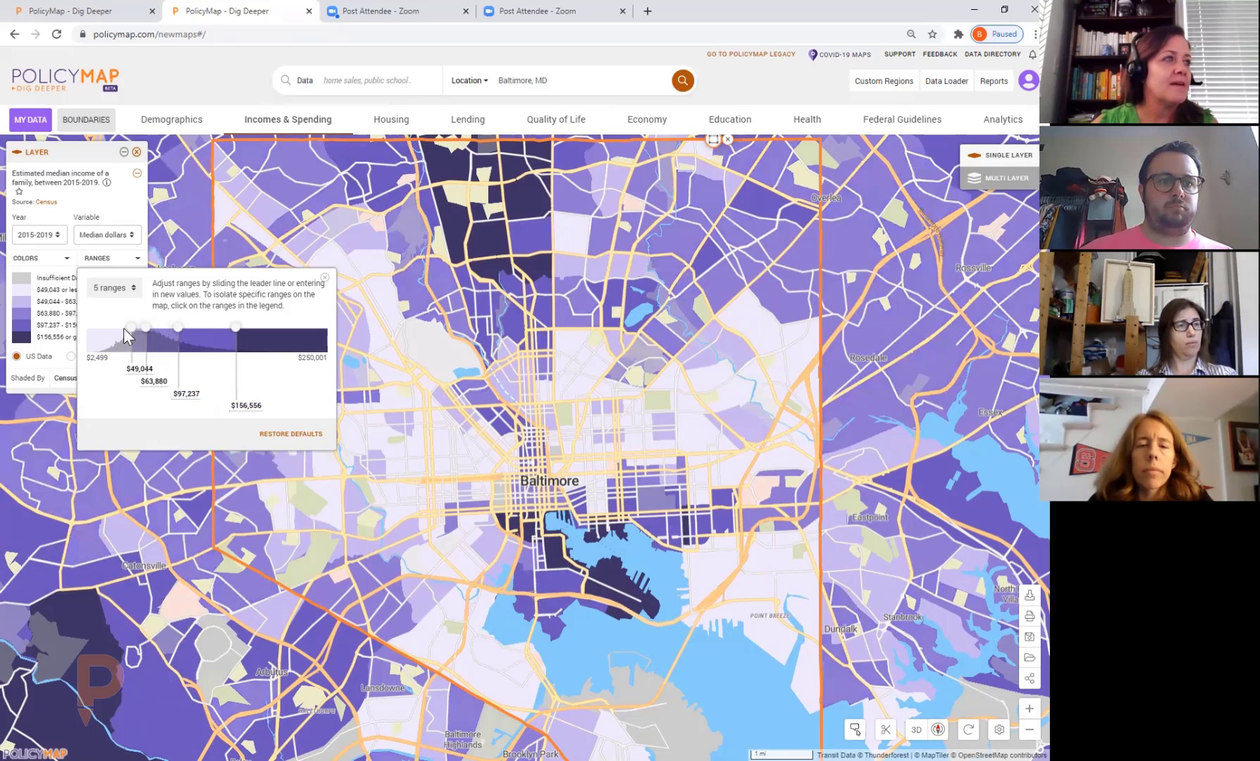
left_click(326, 280)
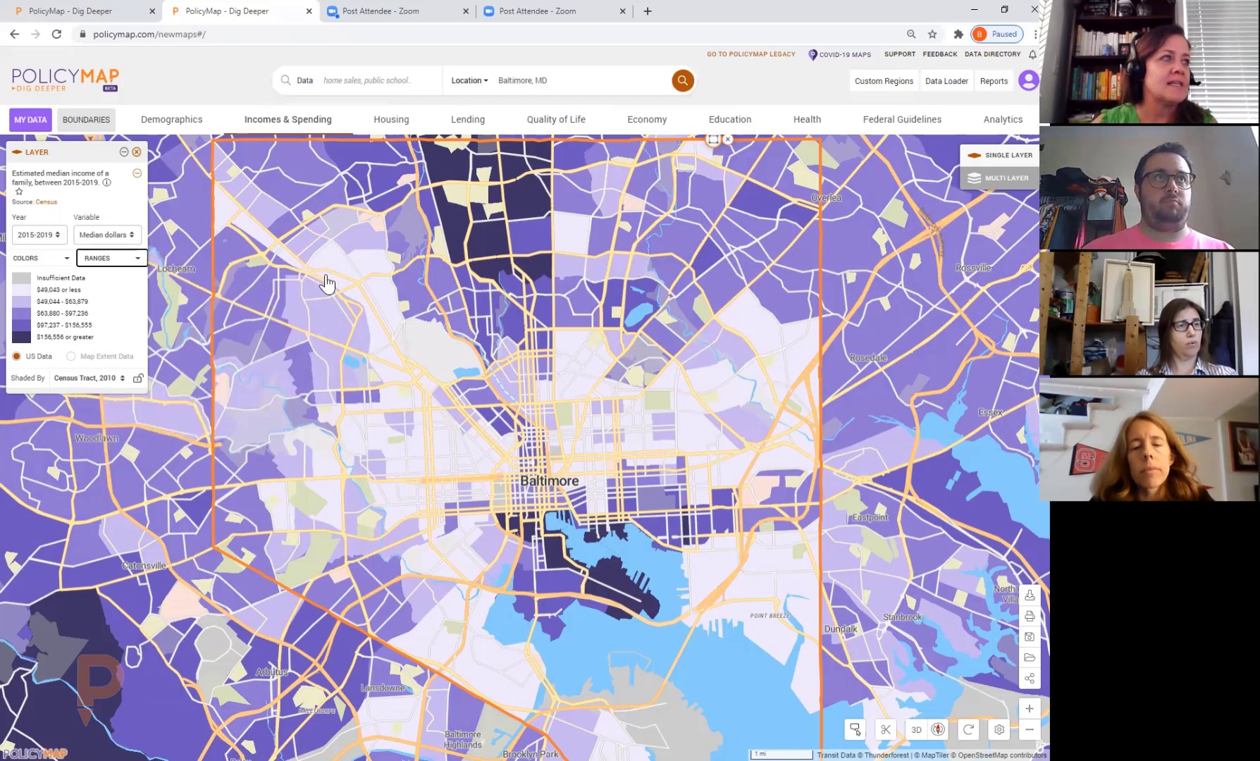
left_click(66, 303)
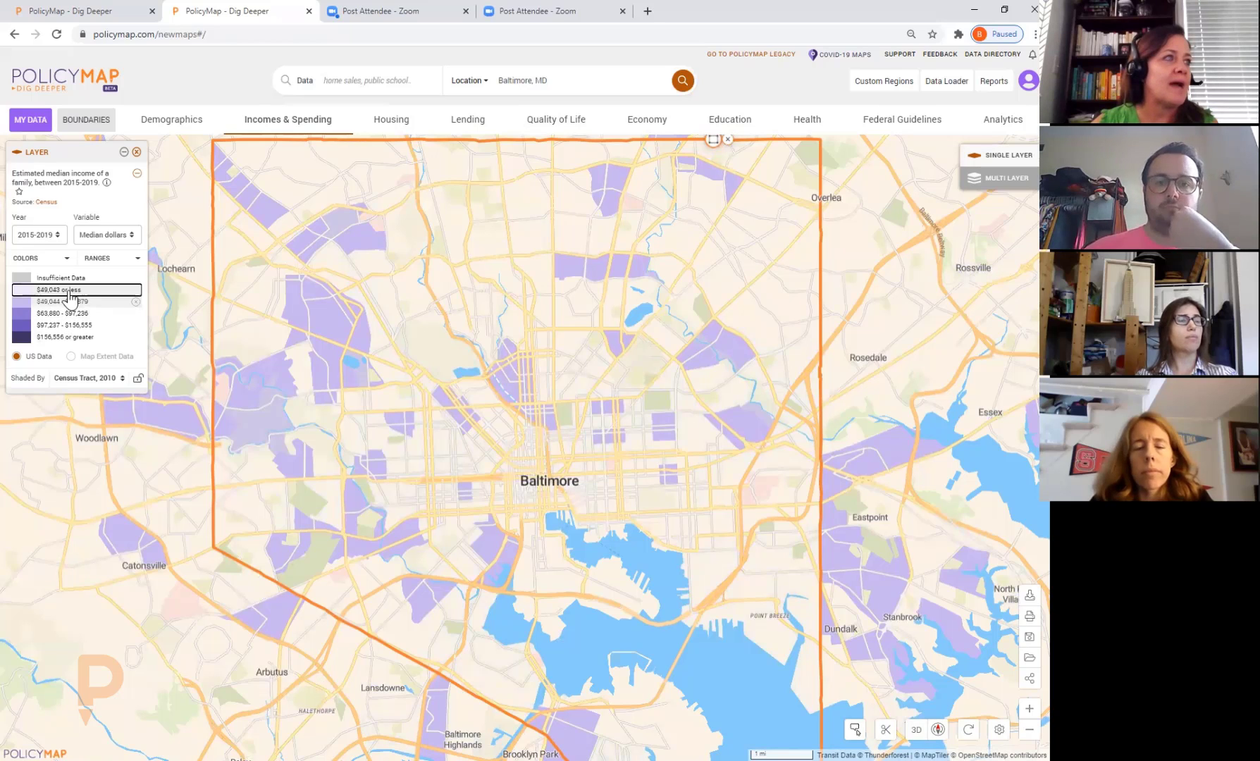
left_click(69, 291)
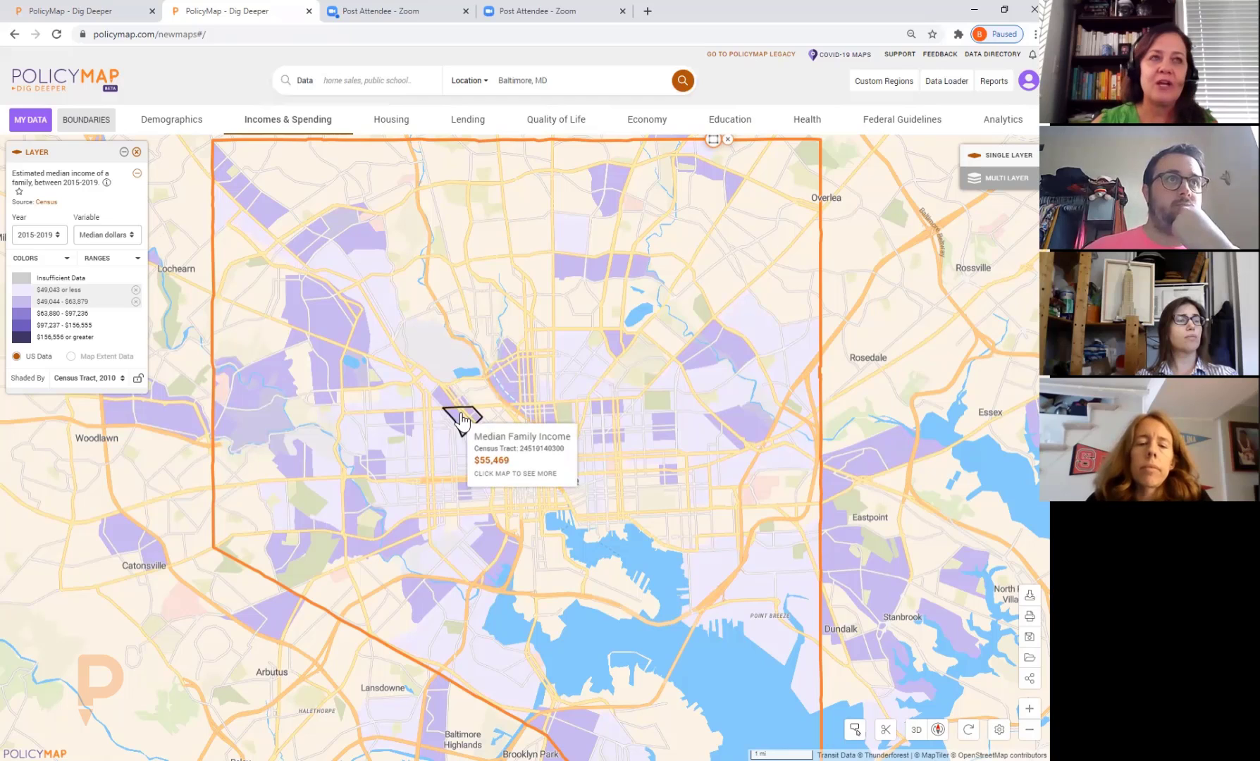
- Switch the map to multi-layer mode and lower the upper limit of the median family income filter to $43,285
left_click(1013, 180)
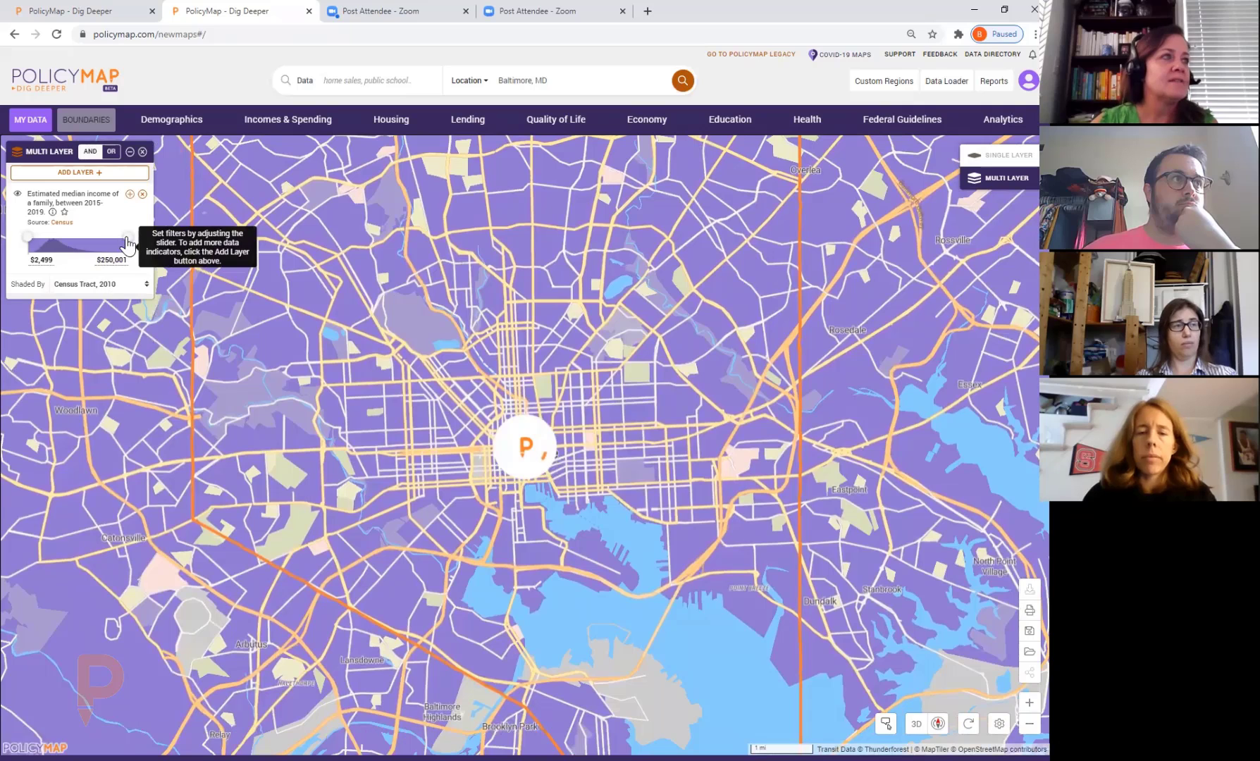
left_click_drag(127, 237, 47, 240)
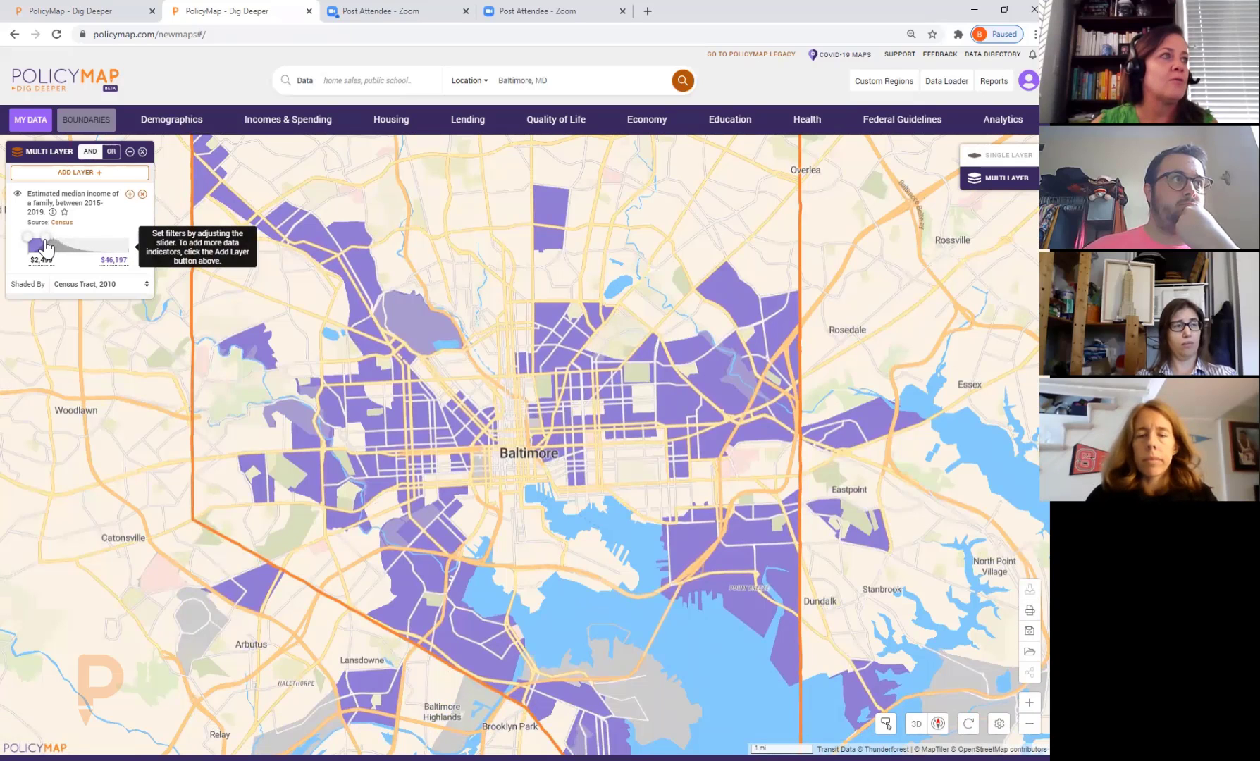
left_click_drag(45, 241, 44, 240)
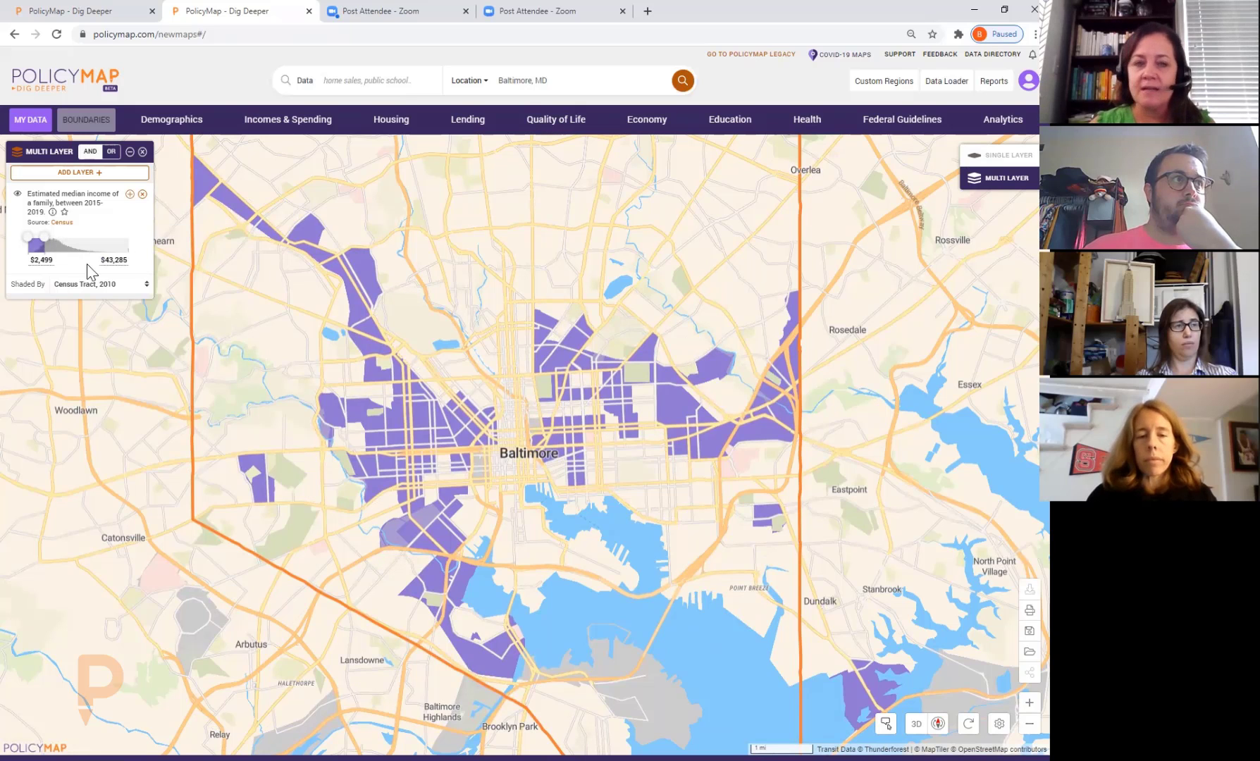
- Set the upper limit of the median family income filter to exactly $40,000
left_click_drag(323, 451, 301, 427)
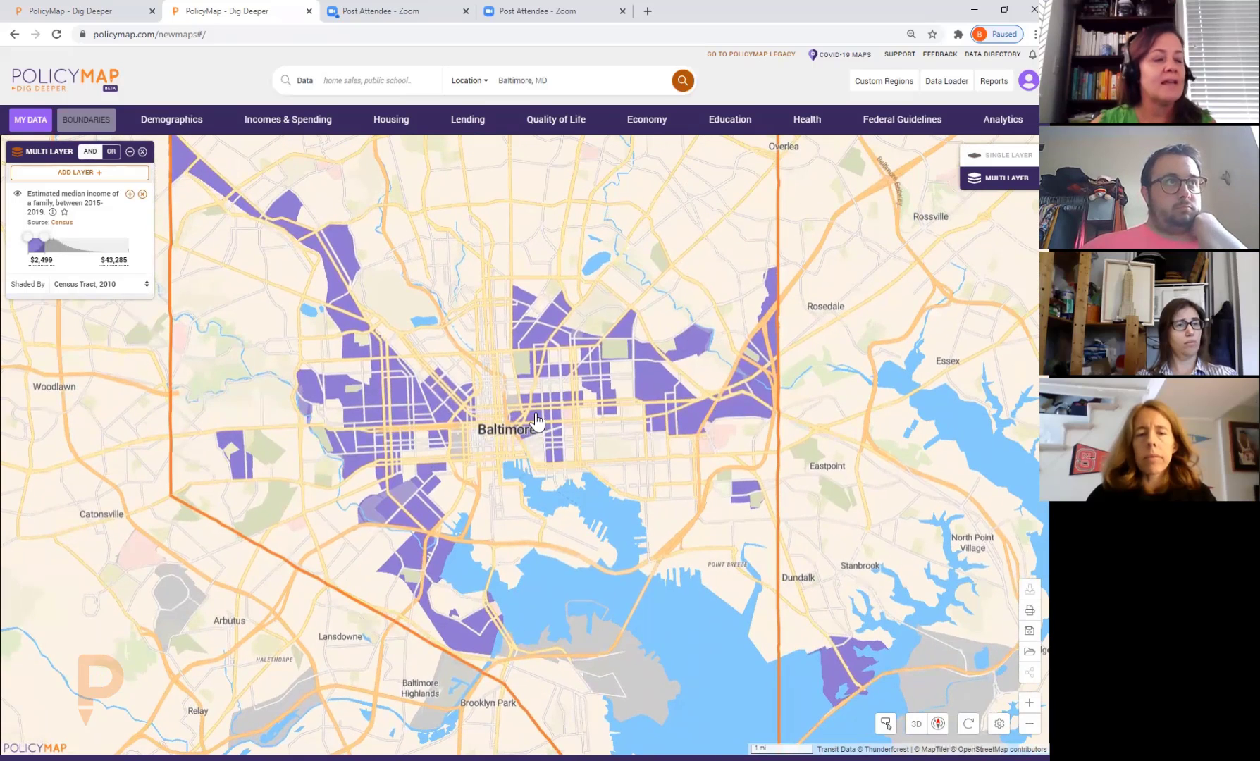
left_click_drag(536, 415, 536, 421)
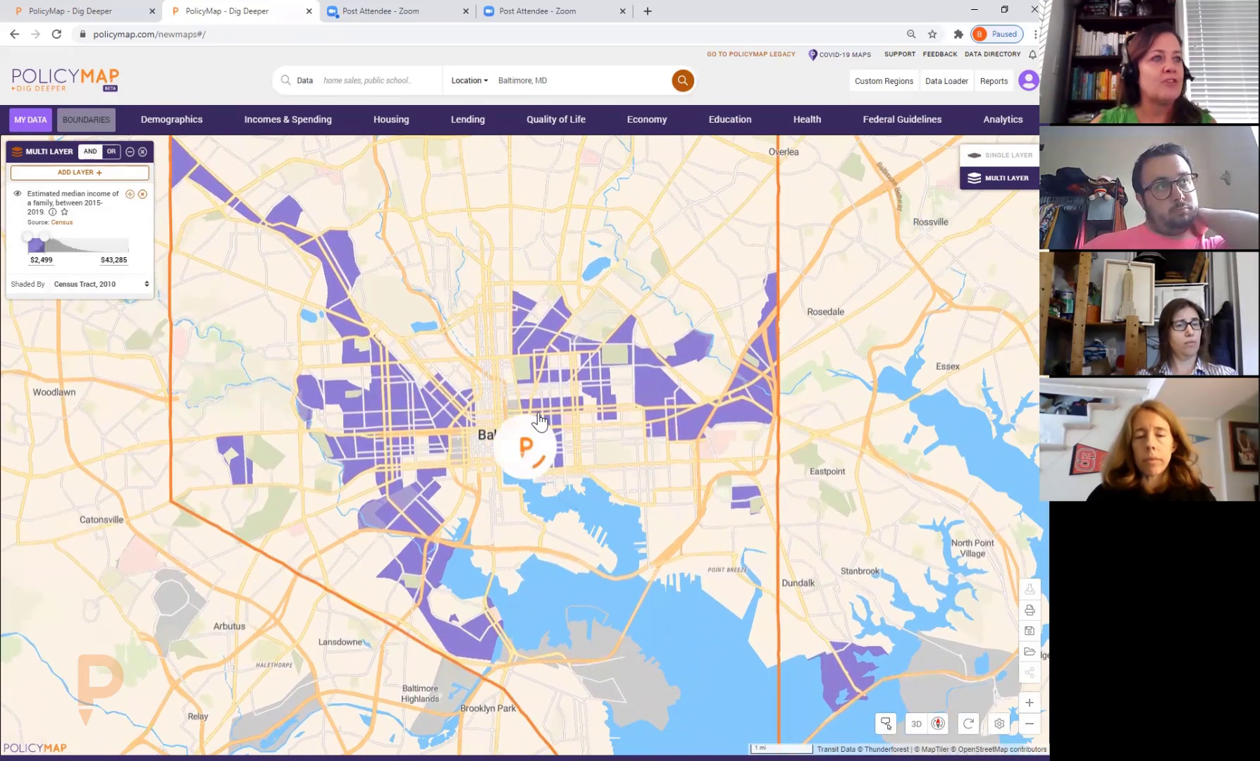
left_click(116, 261)
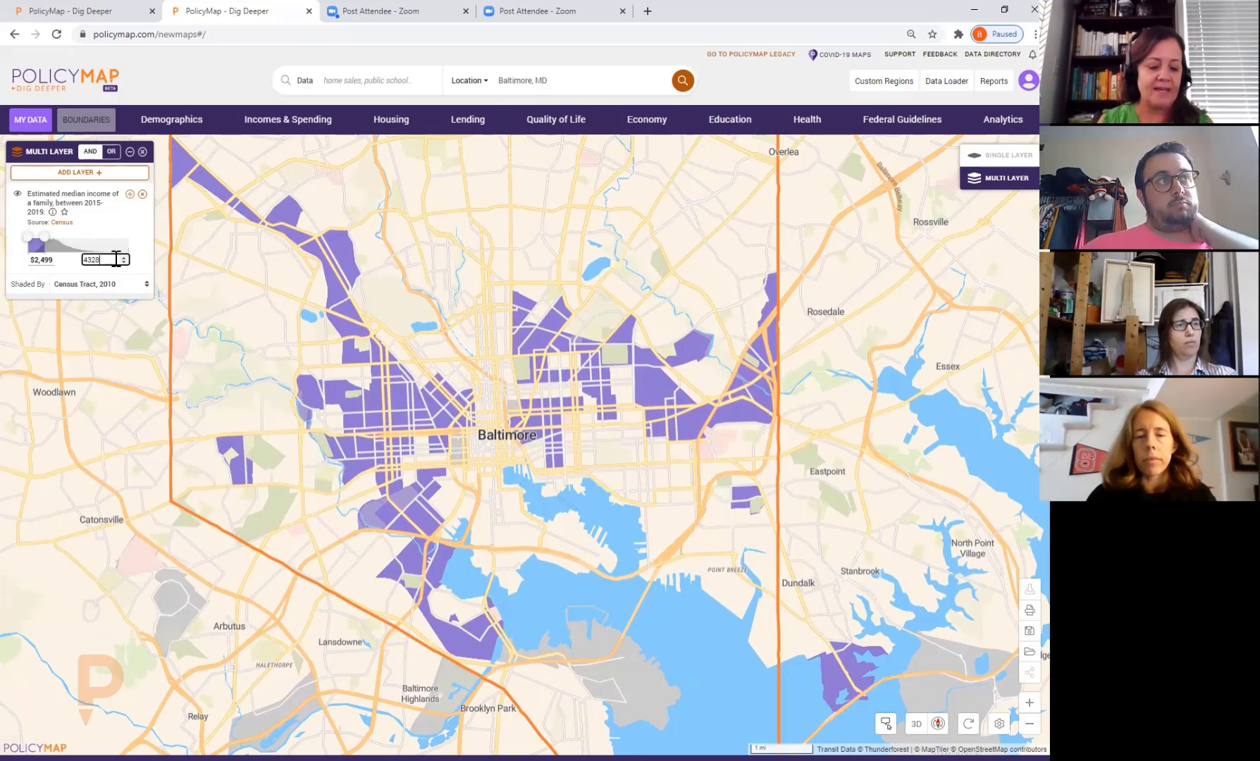
type("40,00")
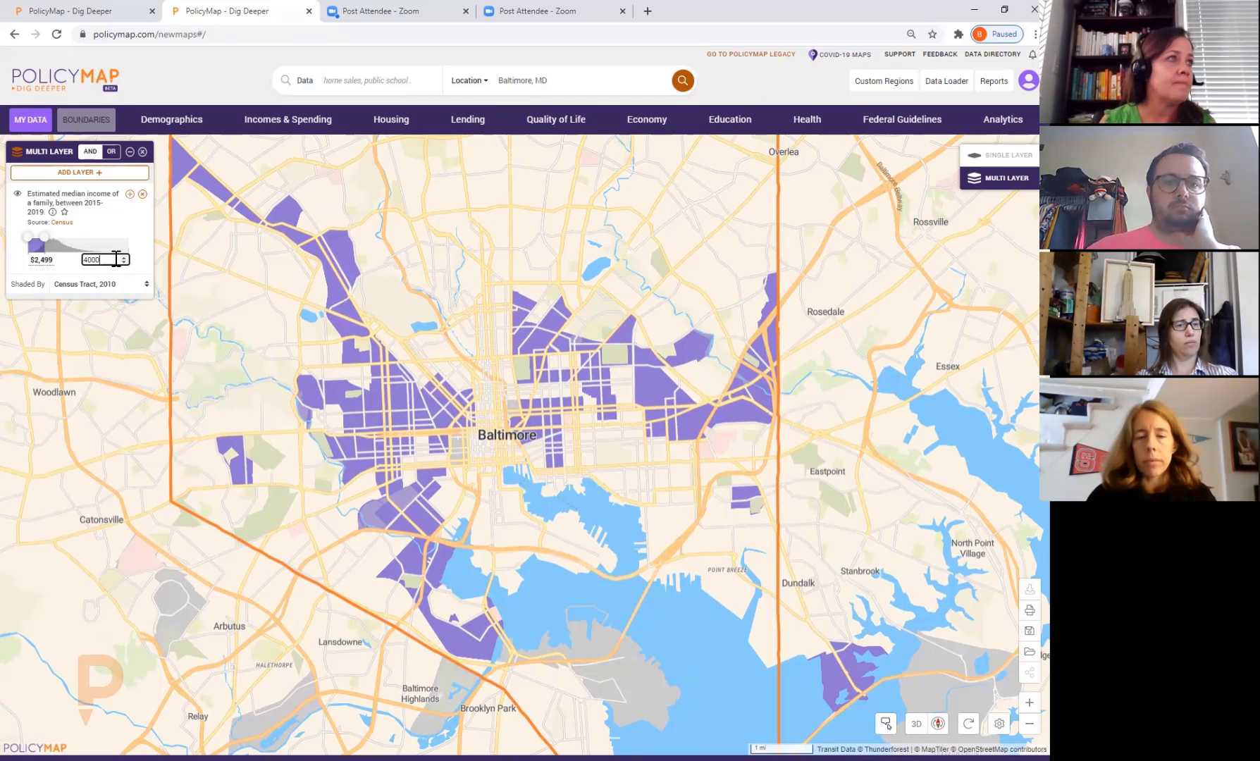
type("0")
key("Return")
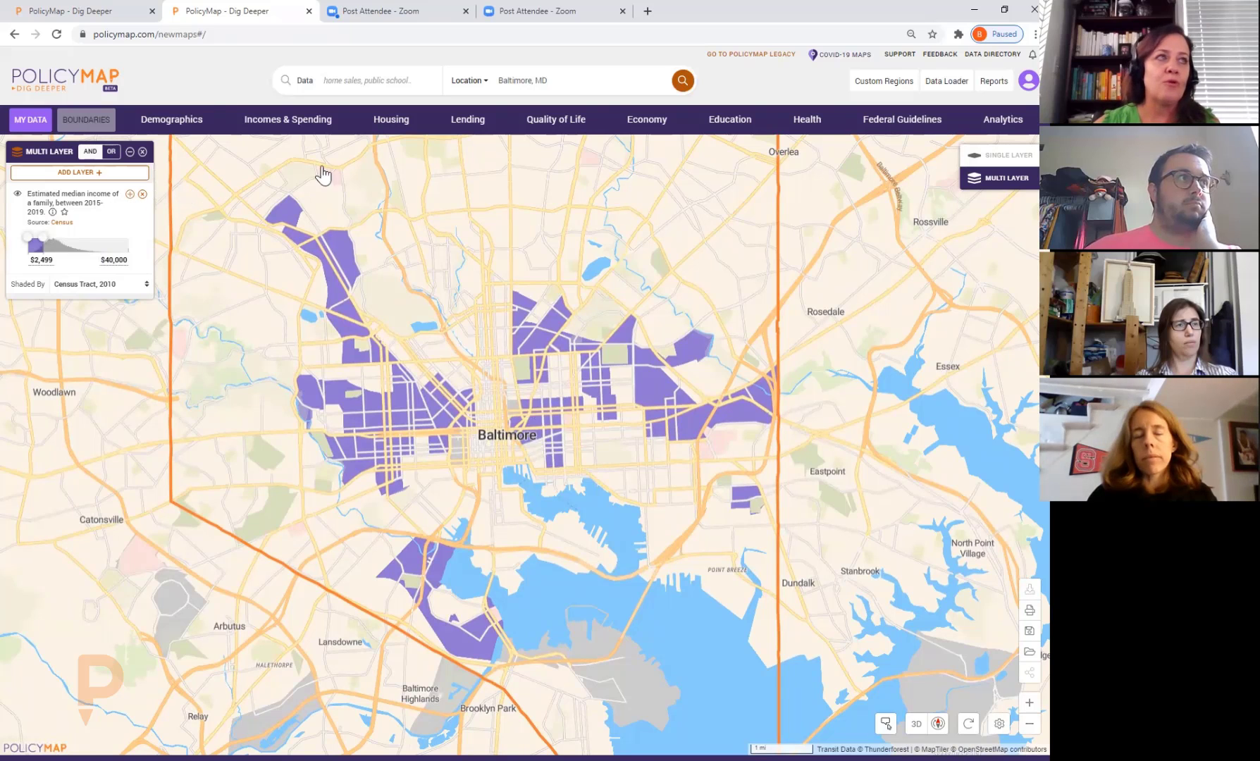
- Add the layer for households Without Any Type of Internet Access and set its minimum to 28%
left_click(575, 121)
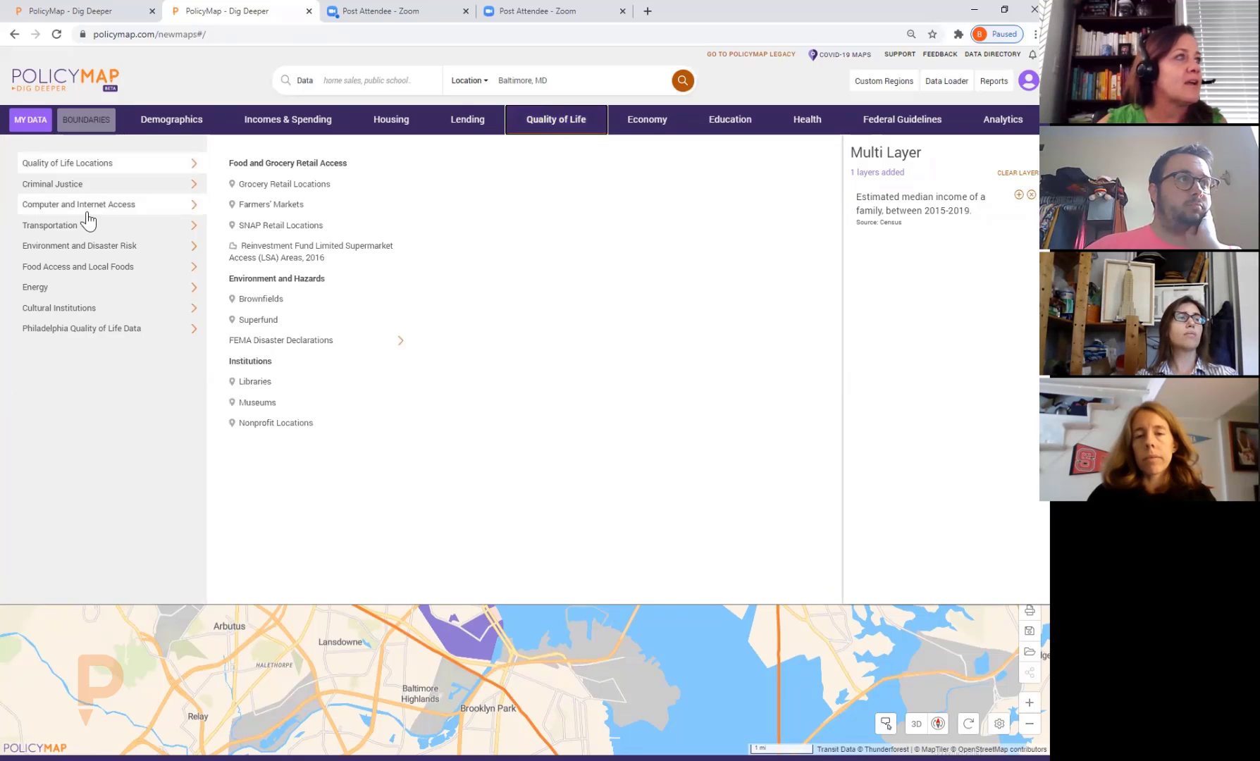
mouse_move(102, 219)
mouse_move(272, 194)
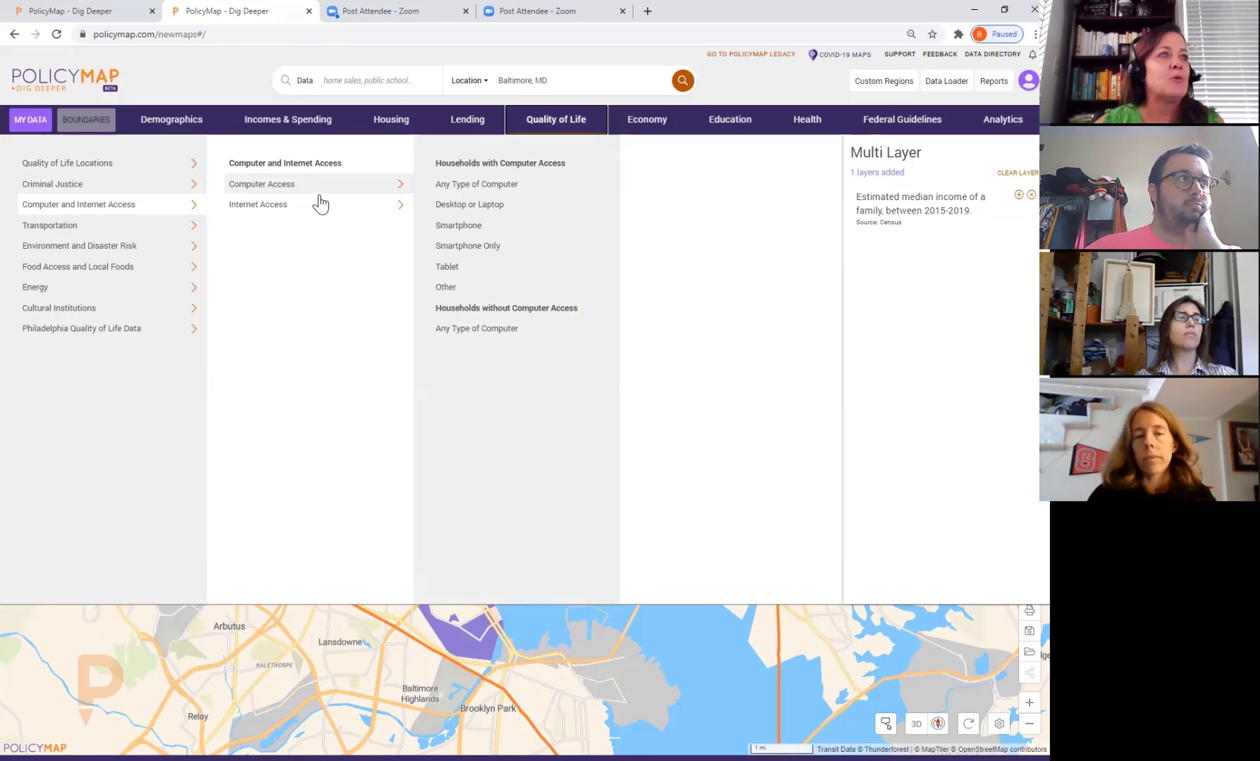
mouse_move(349, 208)
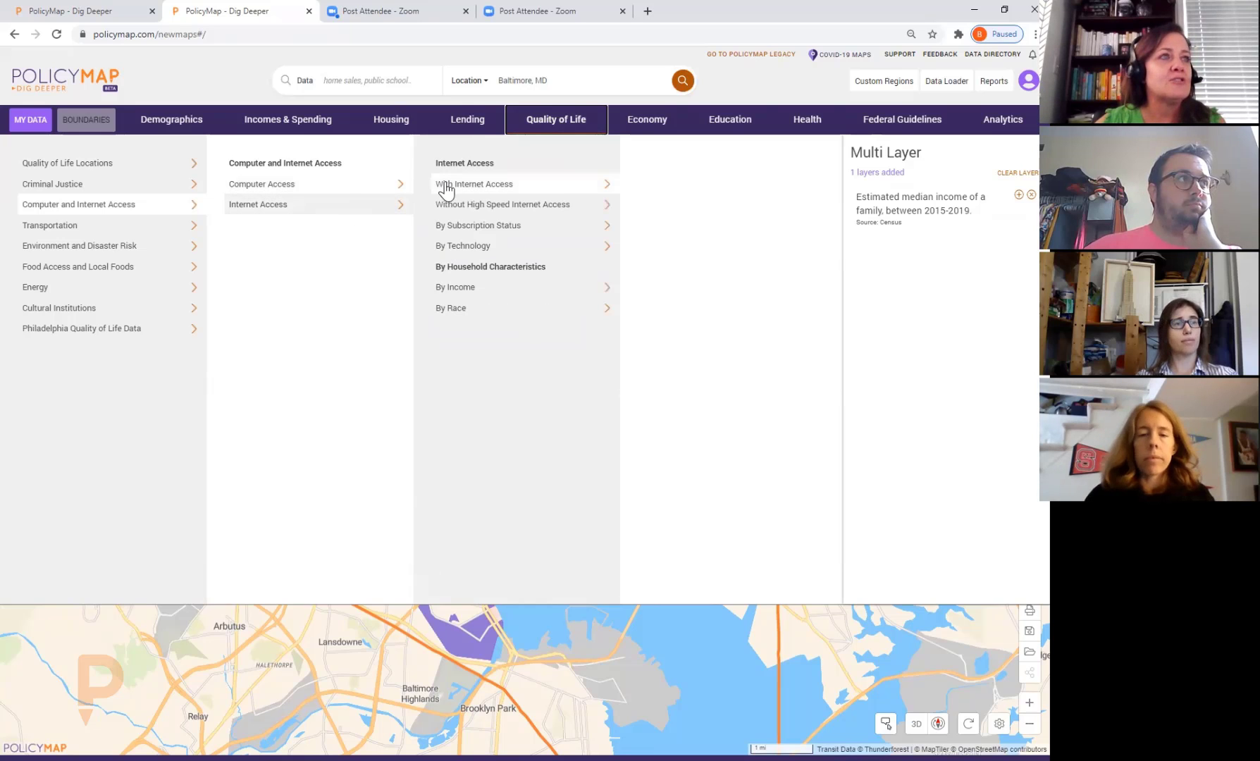
mouse_move(500, 203)
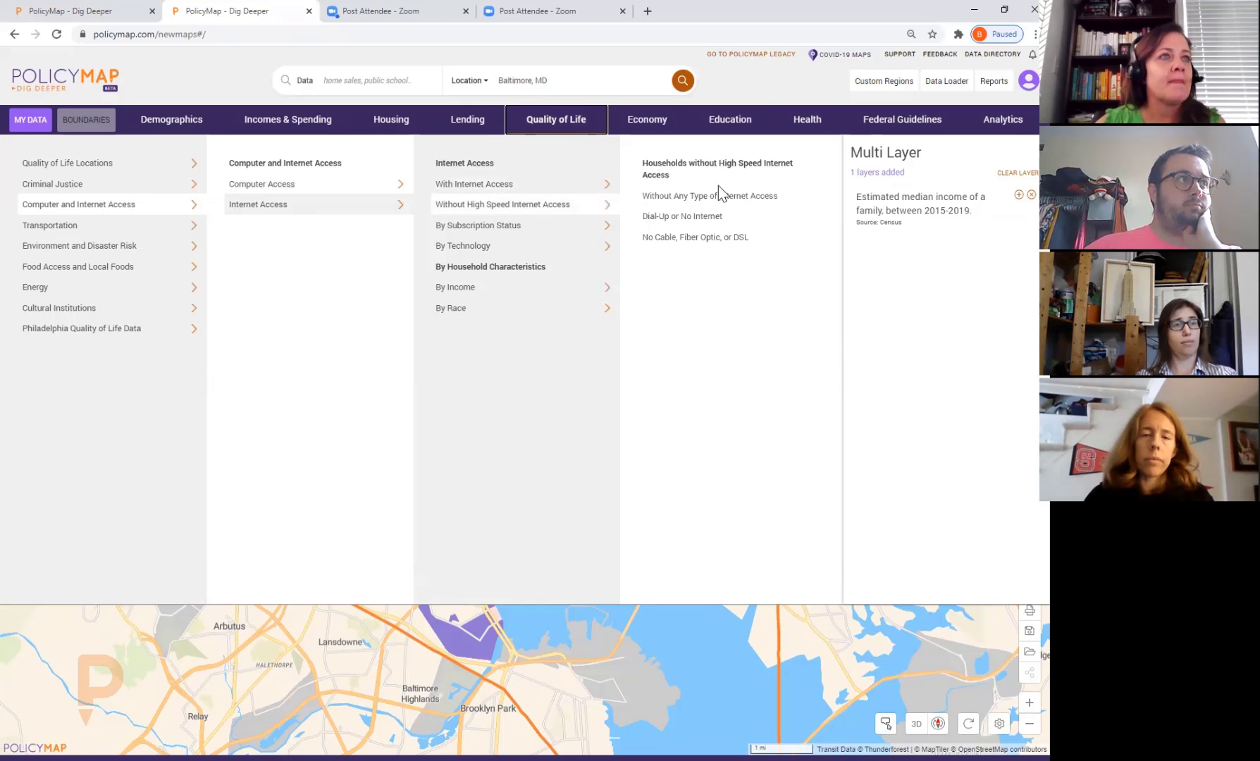
left_click(735, 202)
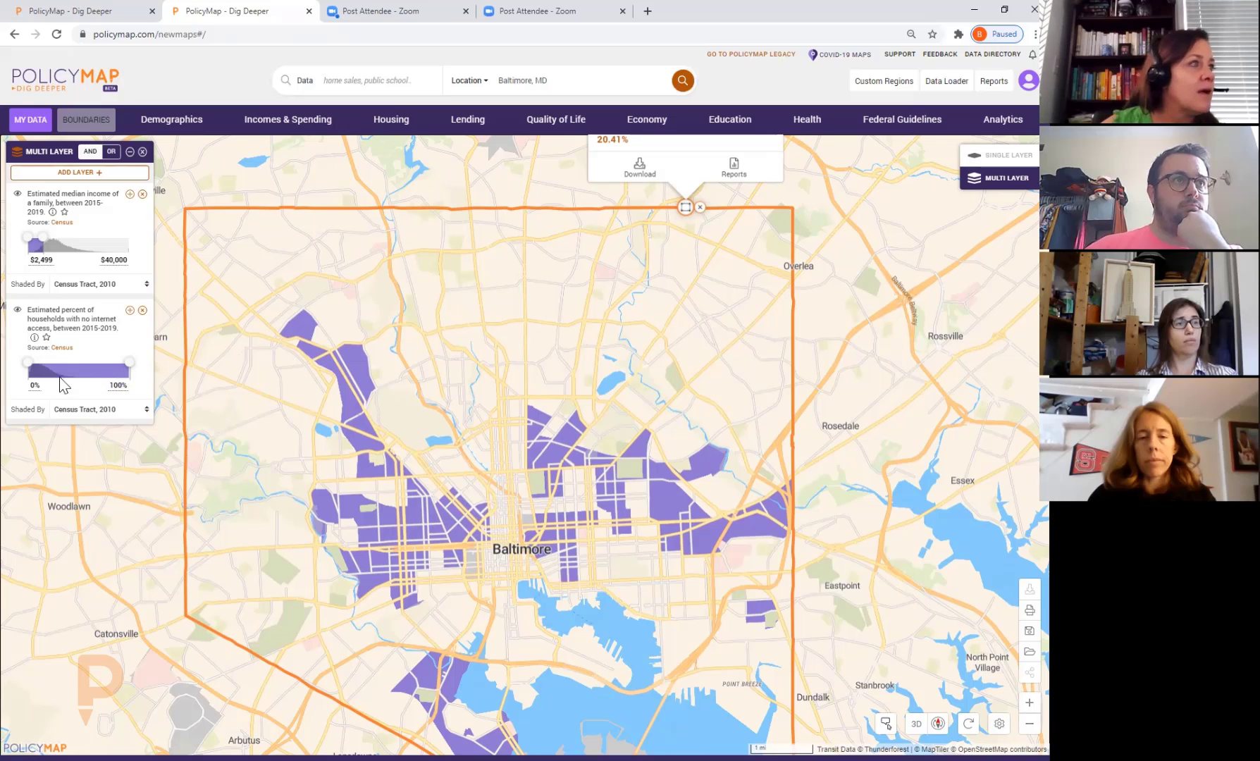
left_click_drag(26, 367, 37, 368)
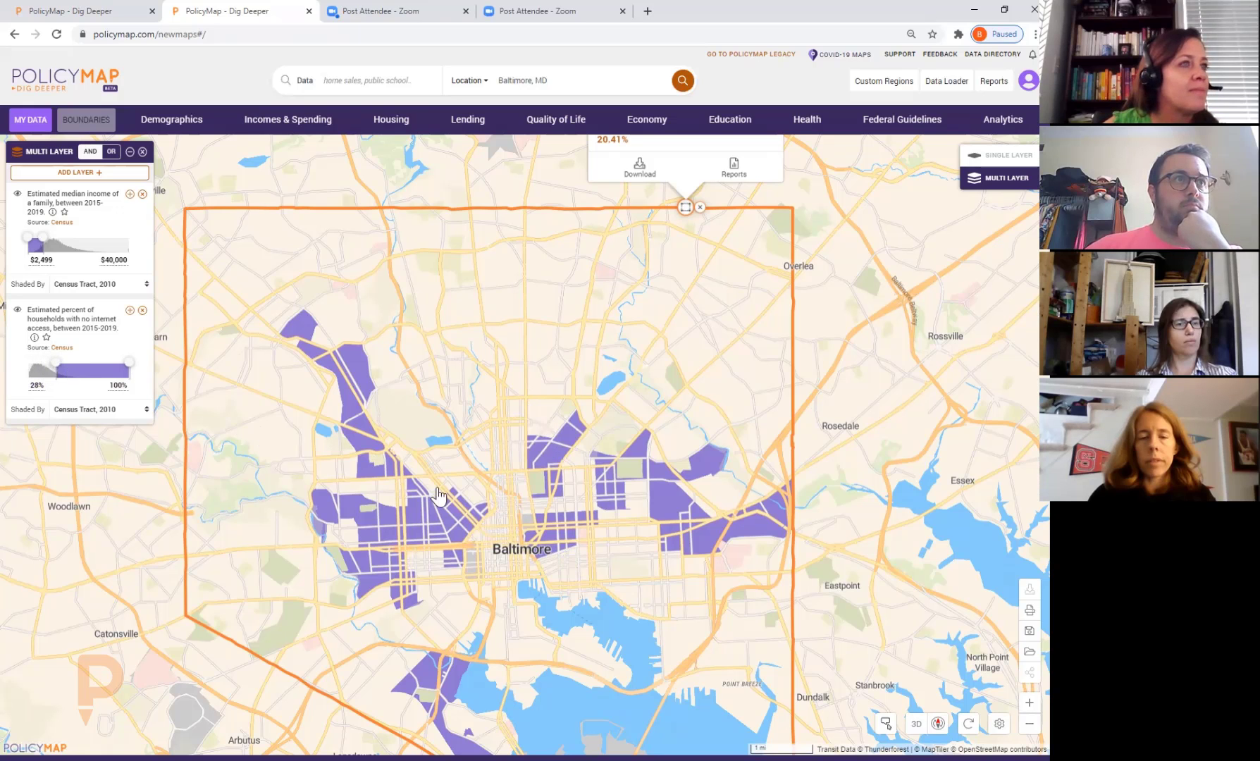
- Add the Less than 9th Grade education layer with a minimum of 8%, and view the values of the northwesternmost shaded census tract
left_click_drag(722, 560, 664, 444)
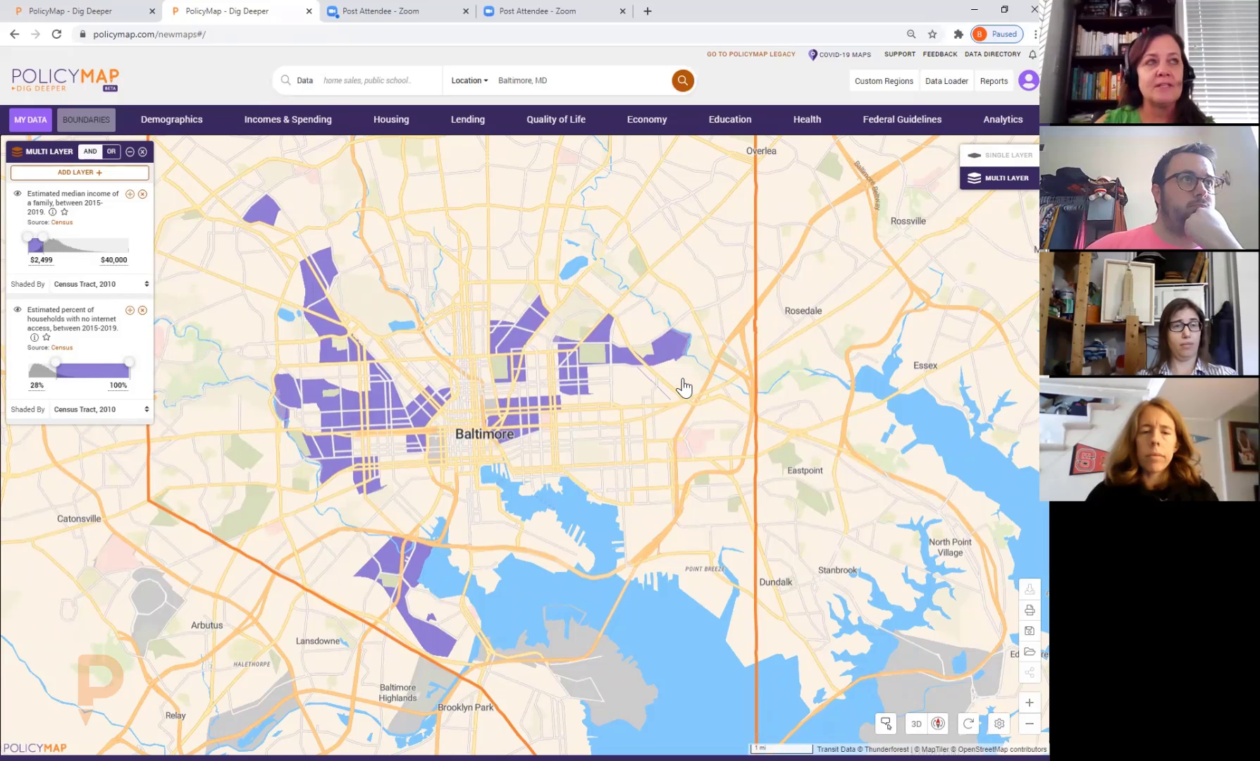
left_click(738, 124)
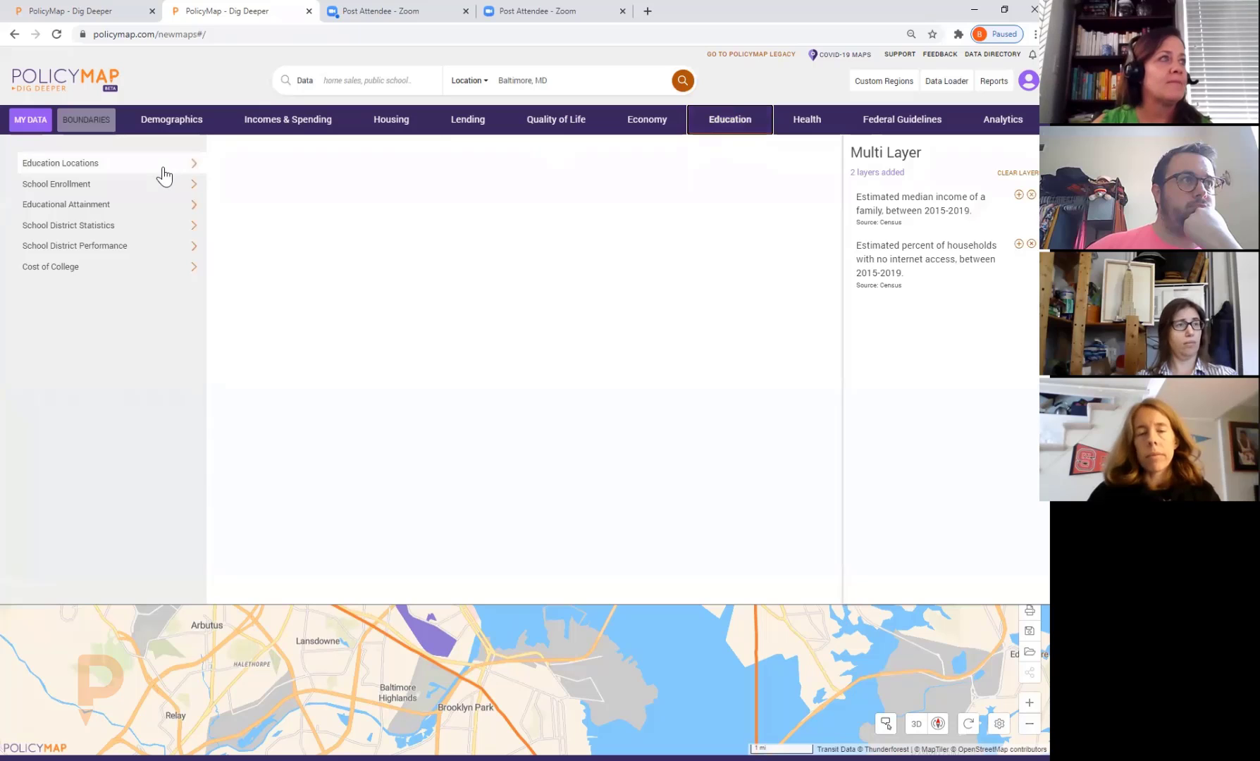
mouse_move(163, 206)
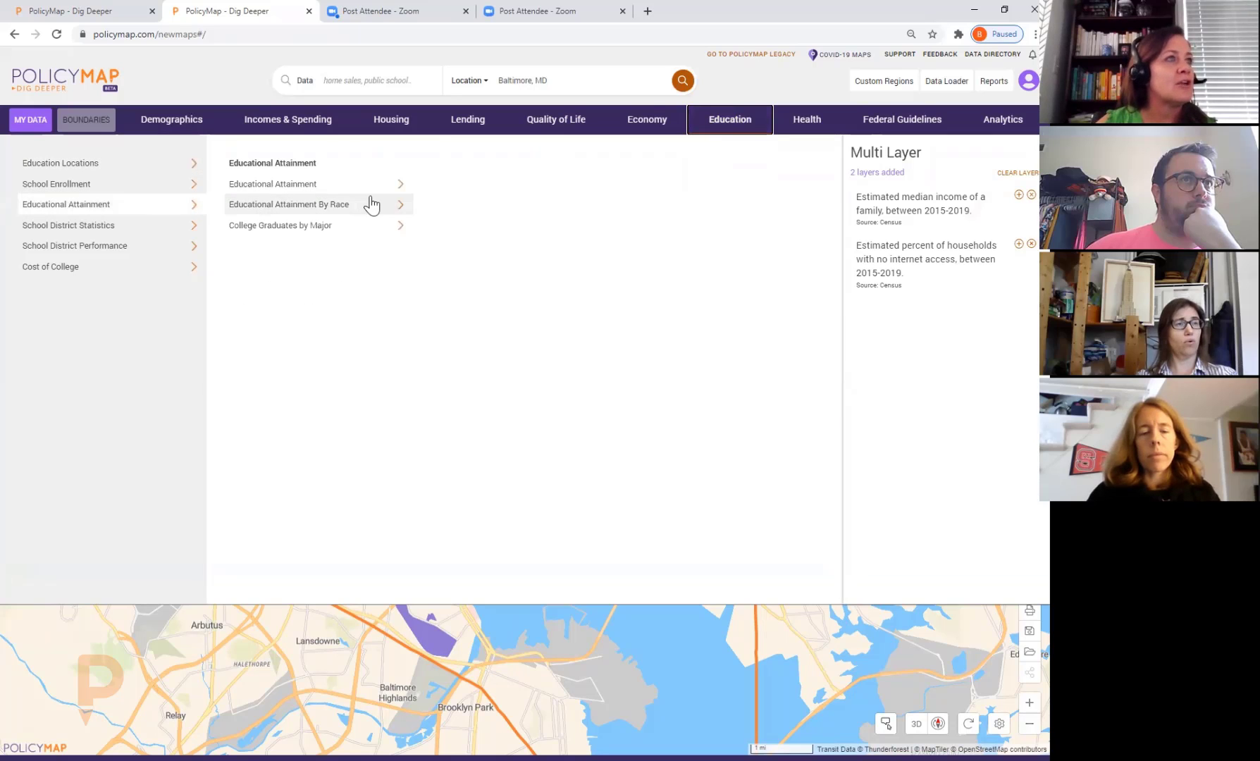
mouse_move(376, 188)
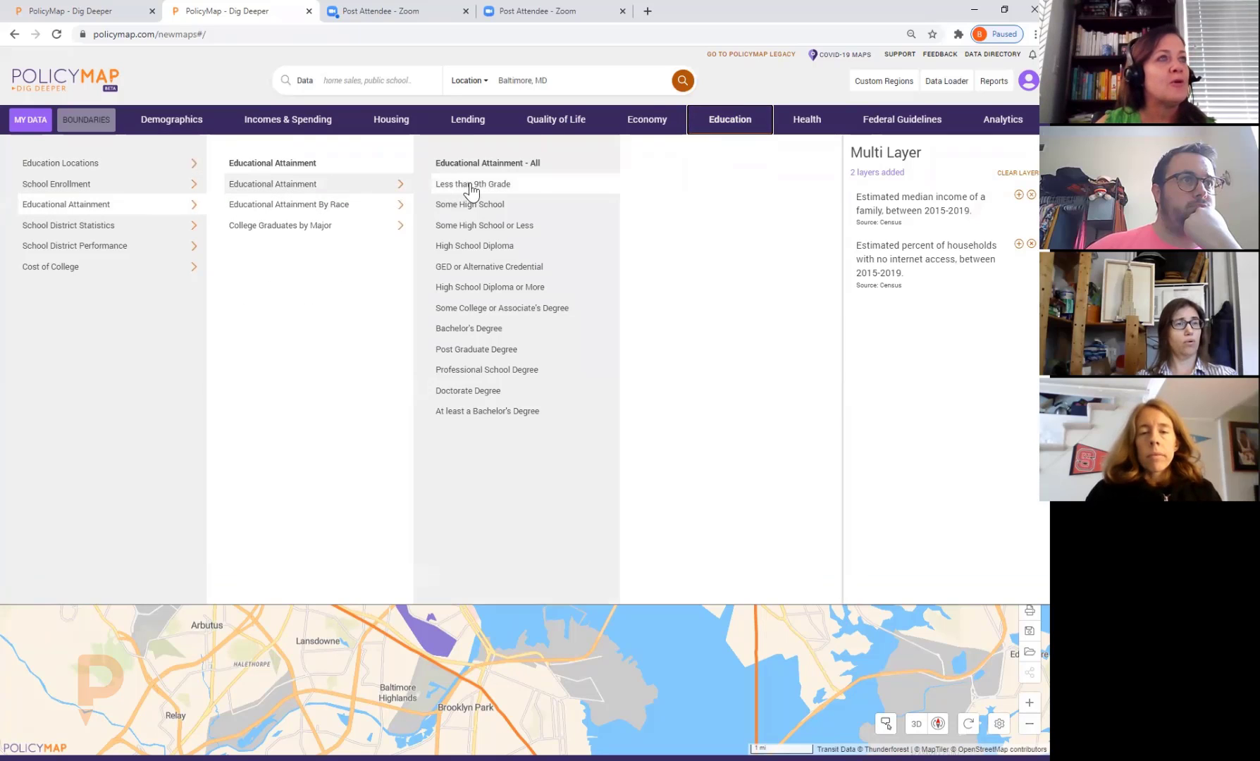
left_click(531, 188)
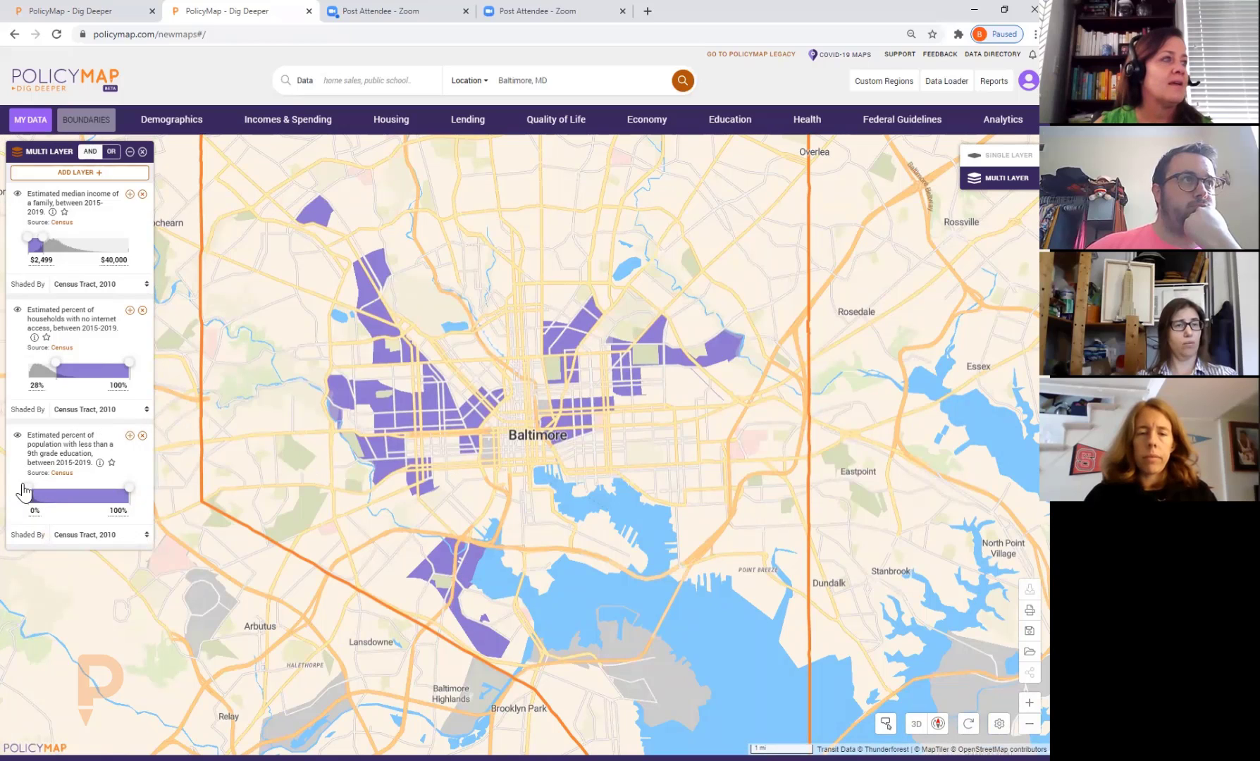
left_click_drag(28, 491, 33, 491)
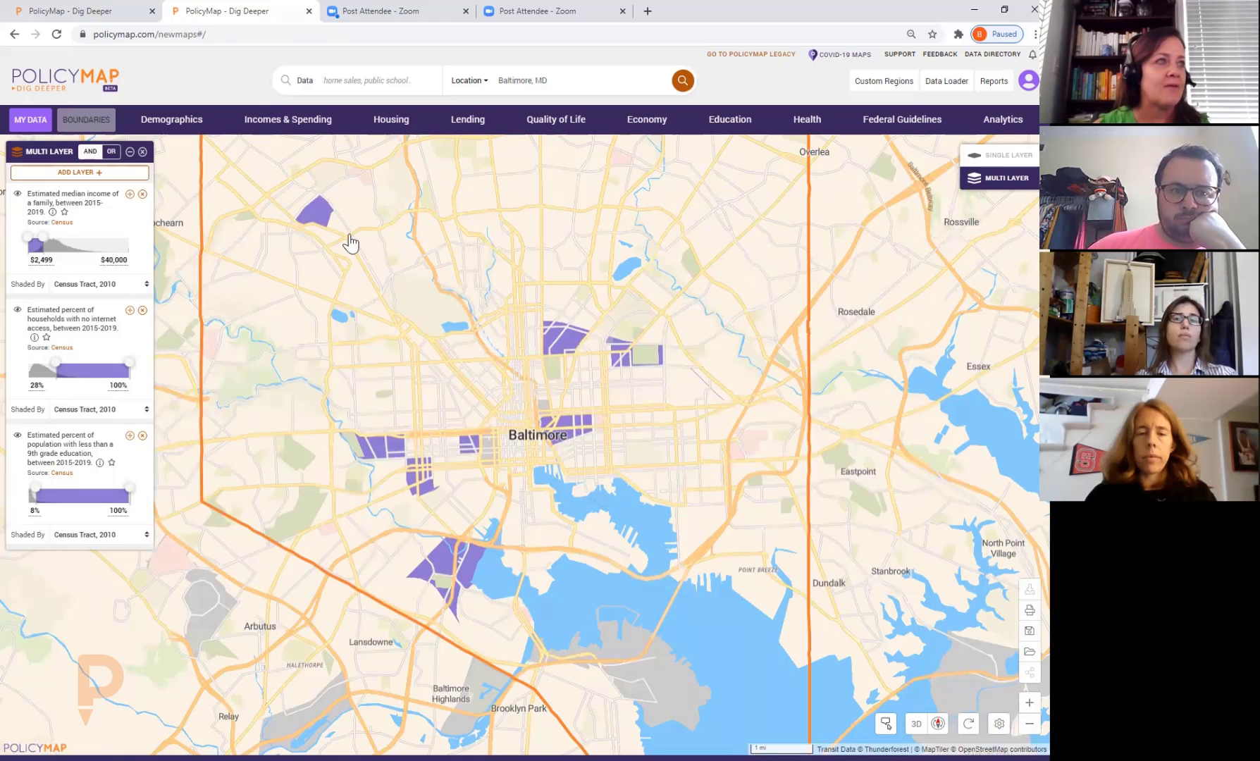
left_click(318, 218)
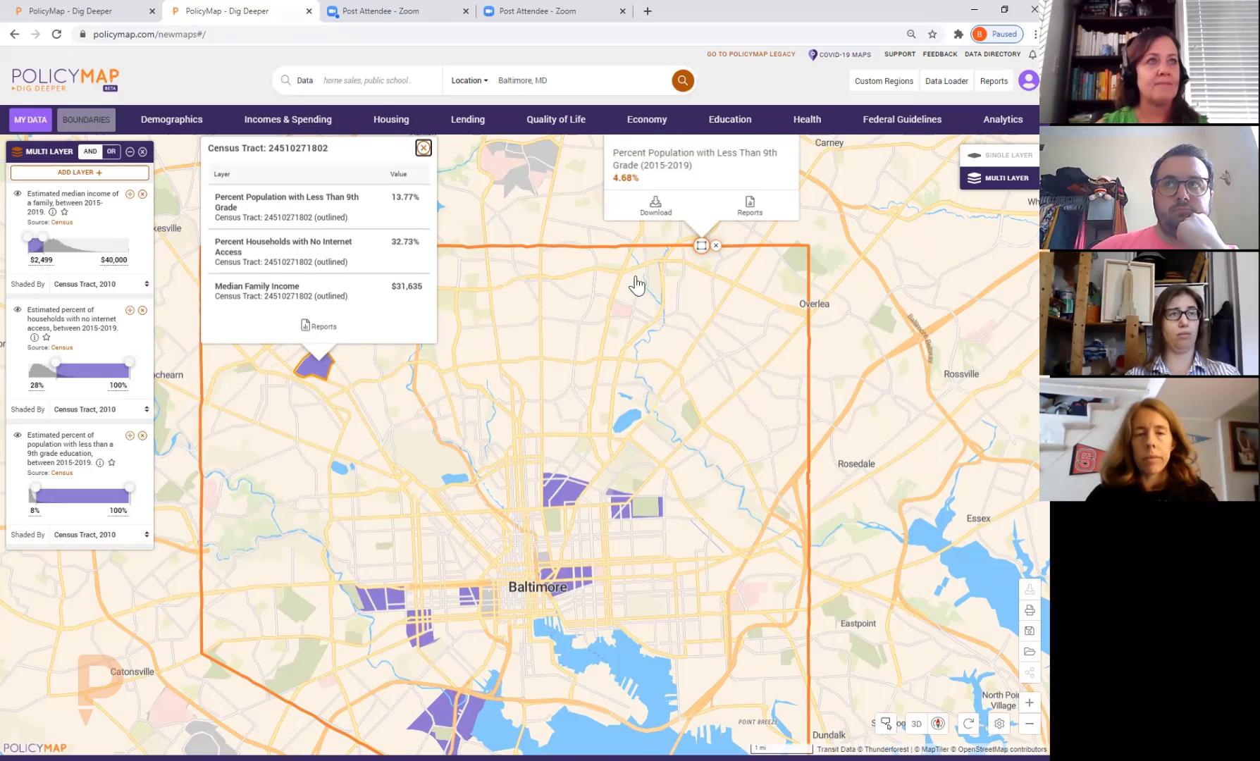
- Browse the quality of life categories and add the Libraries points to the map
left_click(585, 127)
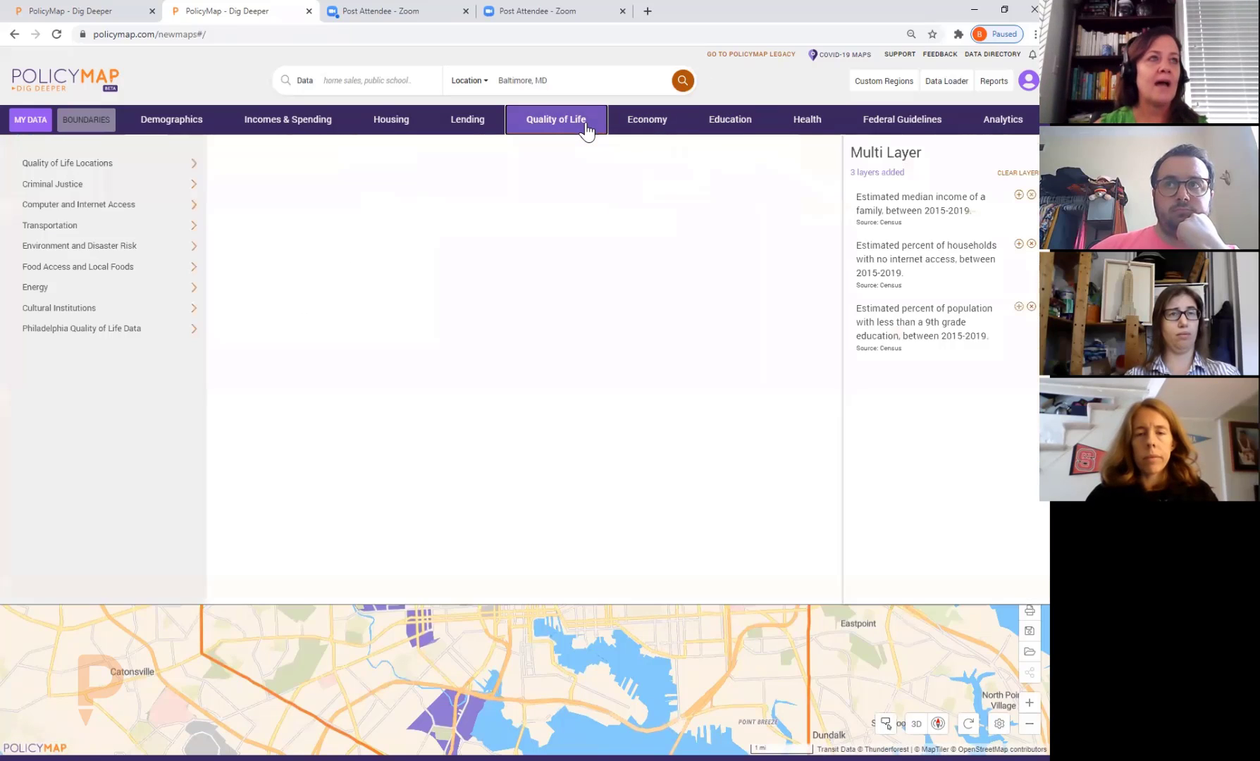
left_click(174, 184)
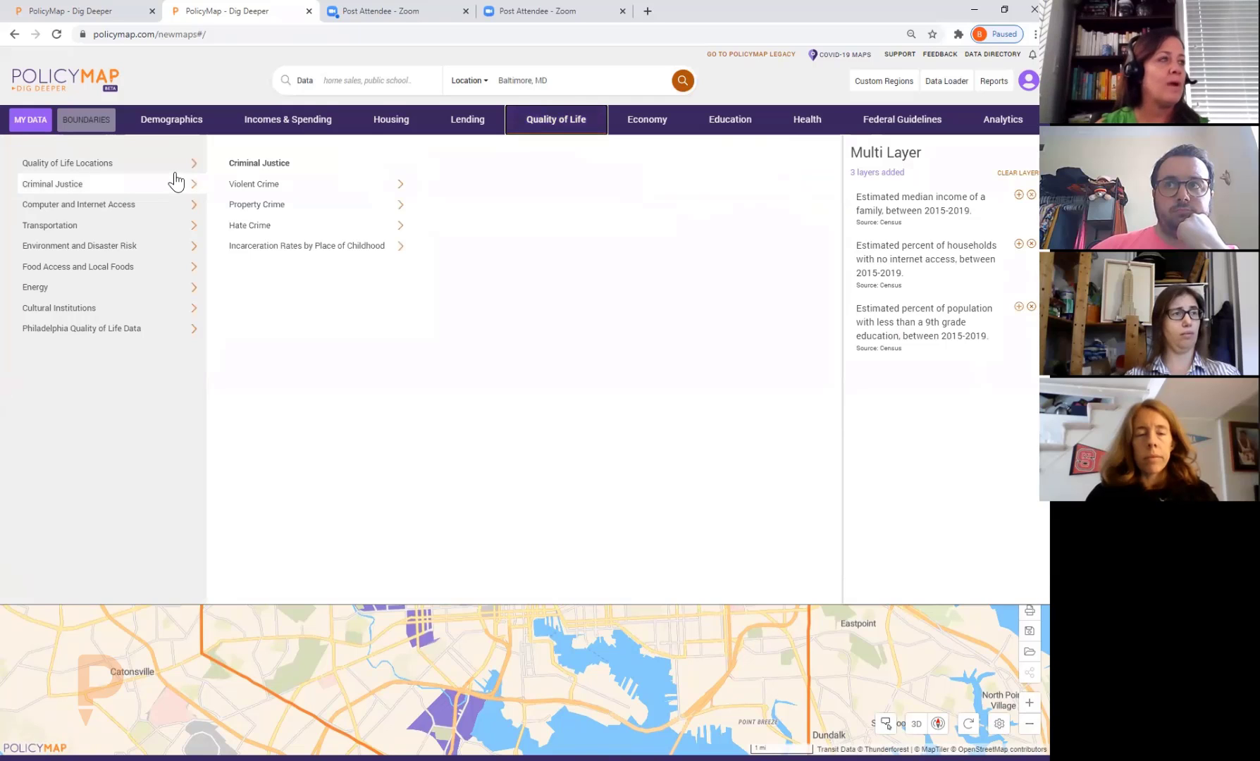
left_click(153, 290)
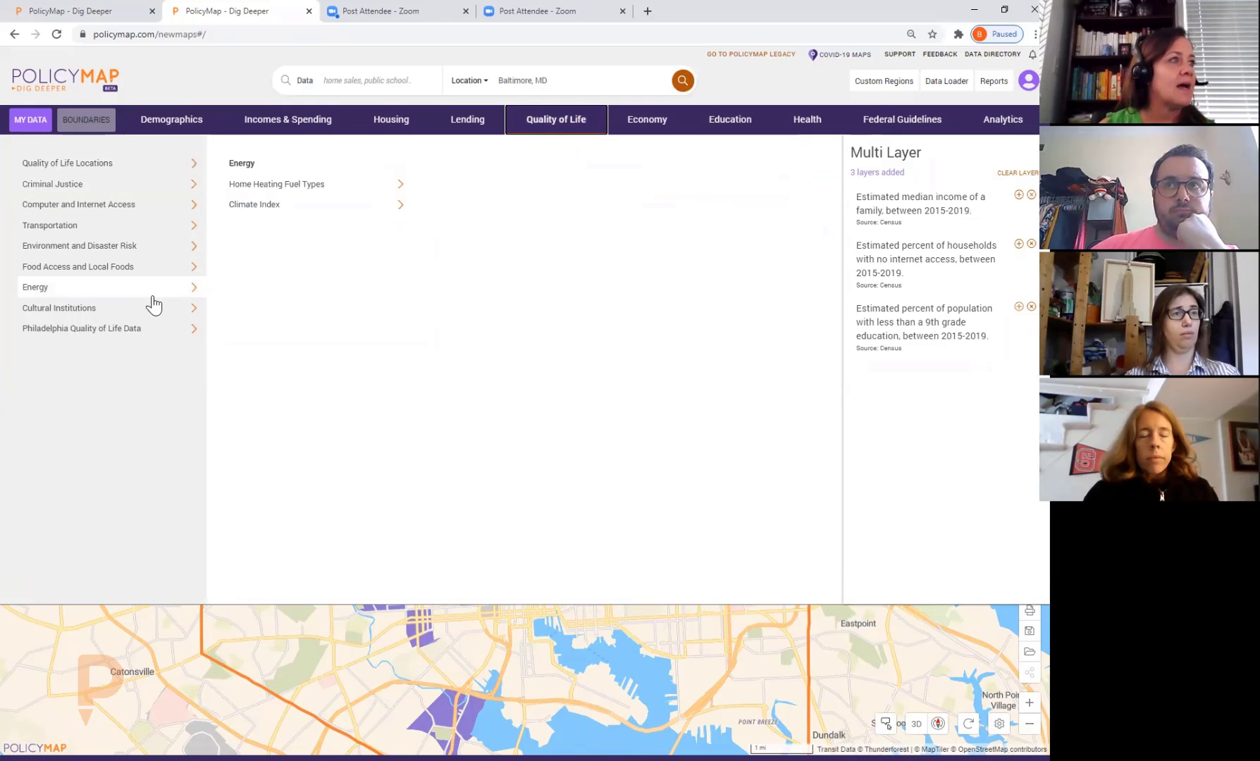
left_click(134, 314)
left_click(145, 163)
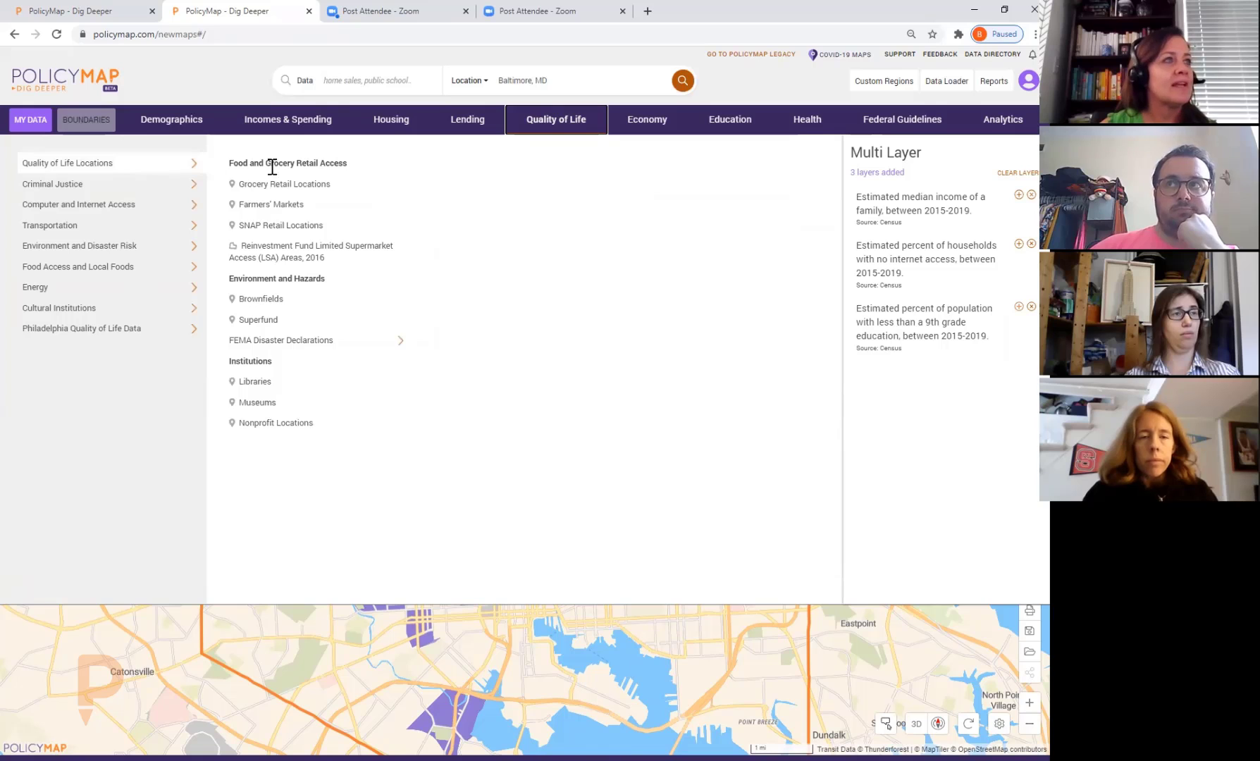
left_click(305, 397)
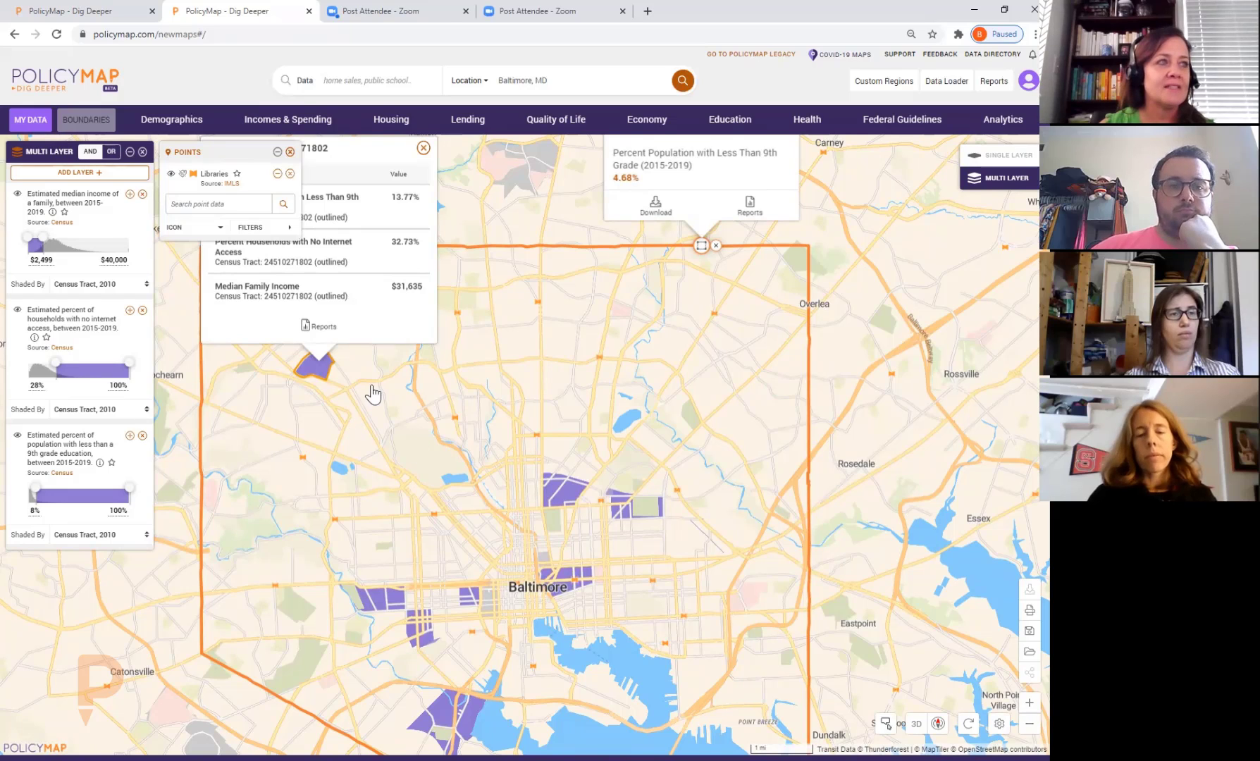
- Close the census tract details and identify the library just northwest of the northernmost shaded tract
left_click_drag(372, 391, 394, 326)
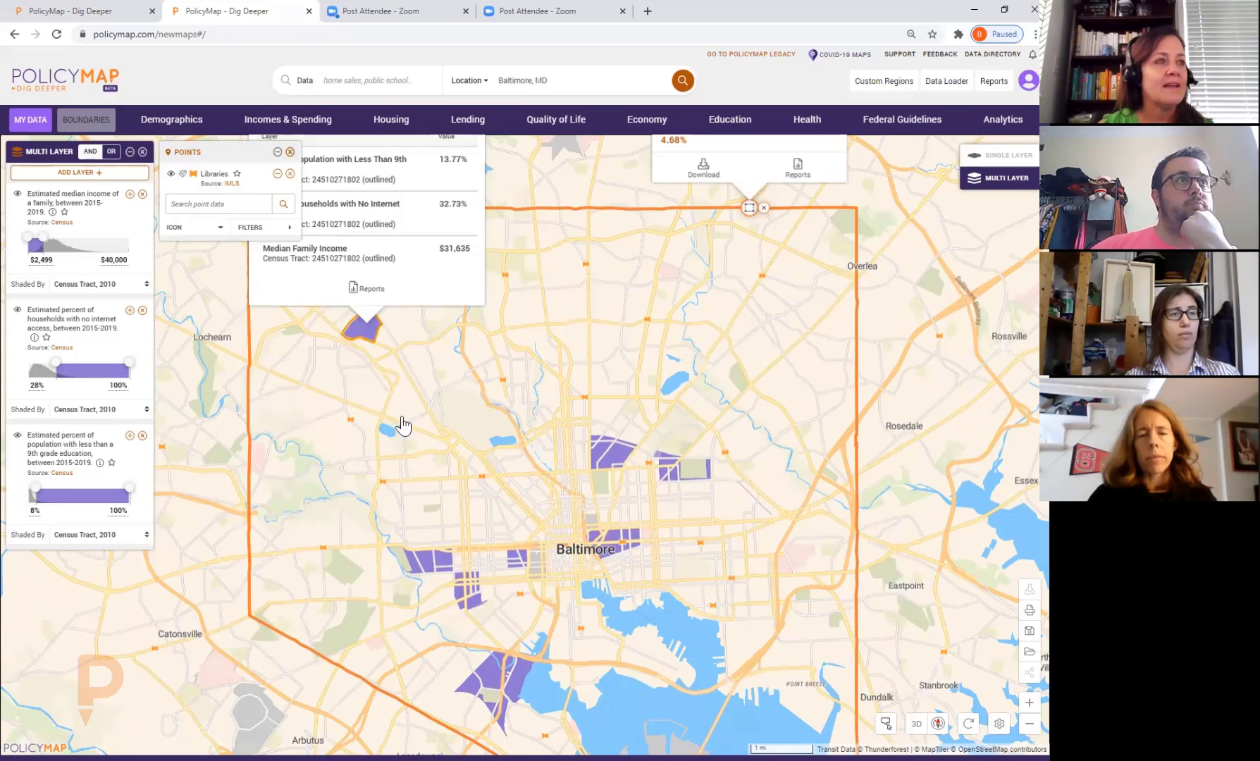
left_click_drag(403, 426, 438, 535)
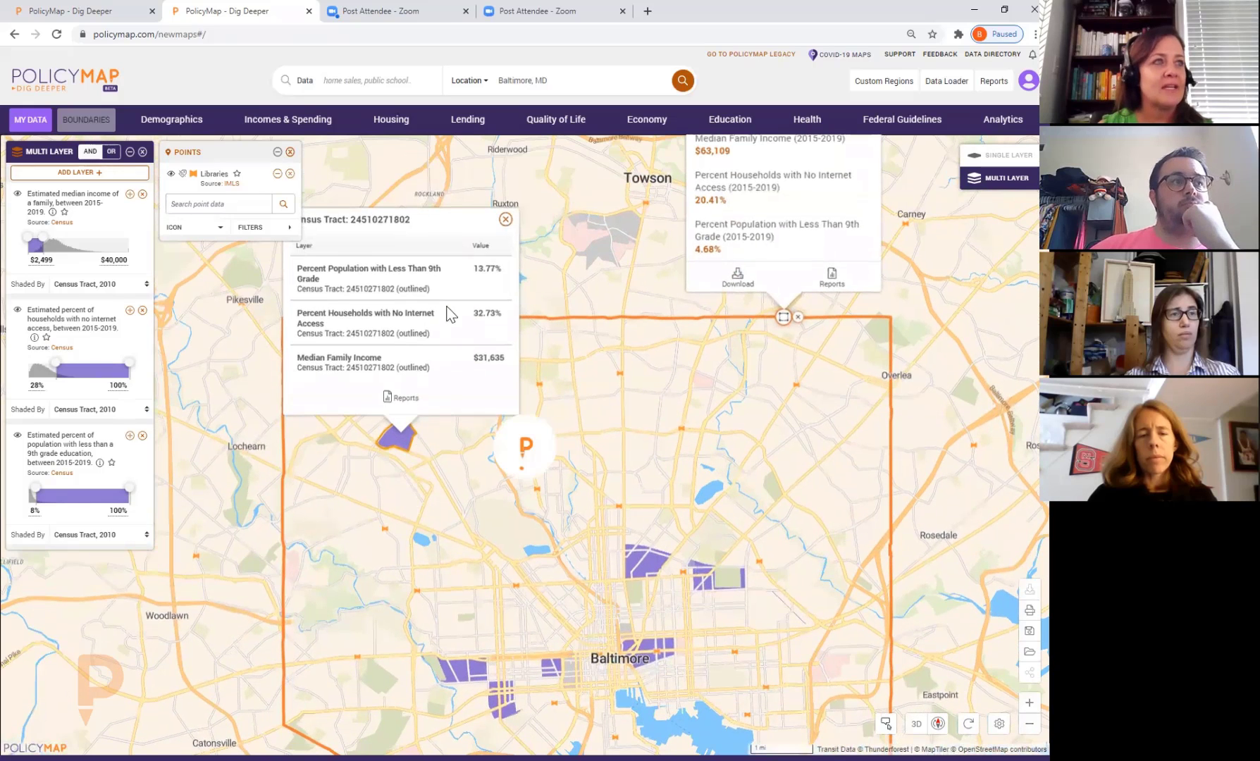
left_click(505, 220)
mouse_move(319, 389)
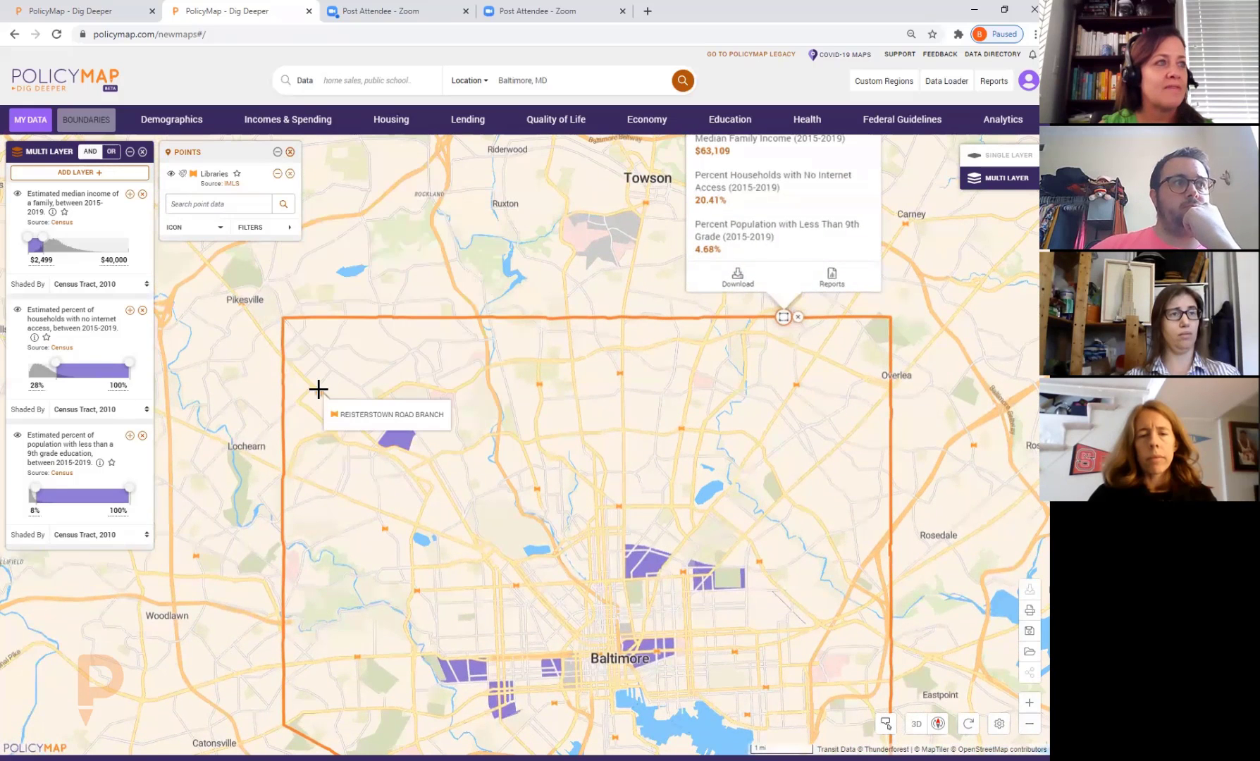
- View the northwesternmost shaded census tract's values, add the Community Colleges points to the map, and close the tract details
left_click(402, 437)
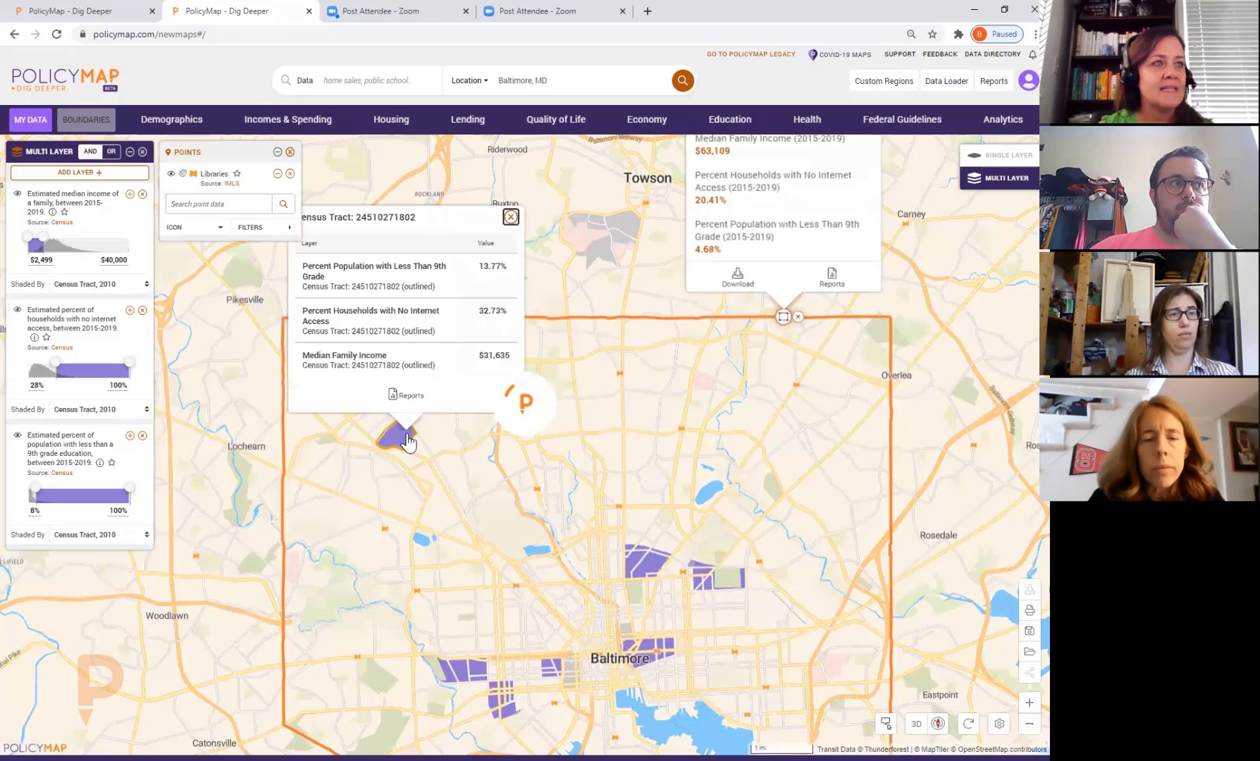
left_click(729, 121)
mouse_move(172, 164)
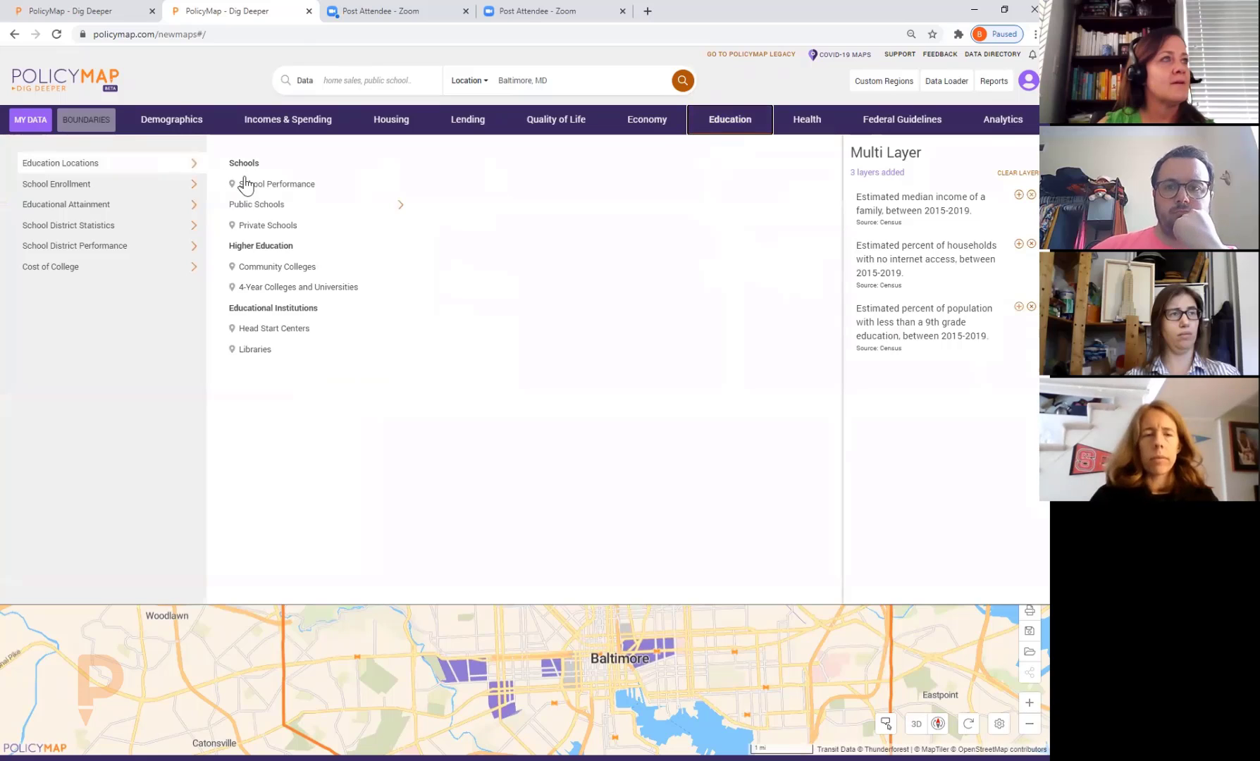
left_click(291, 268)
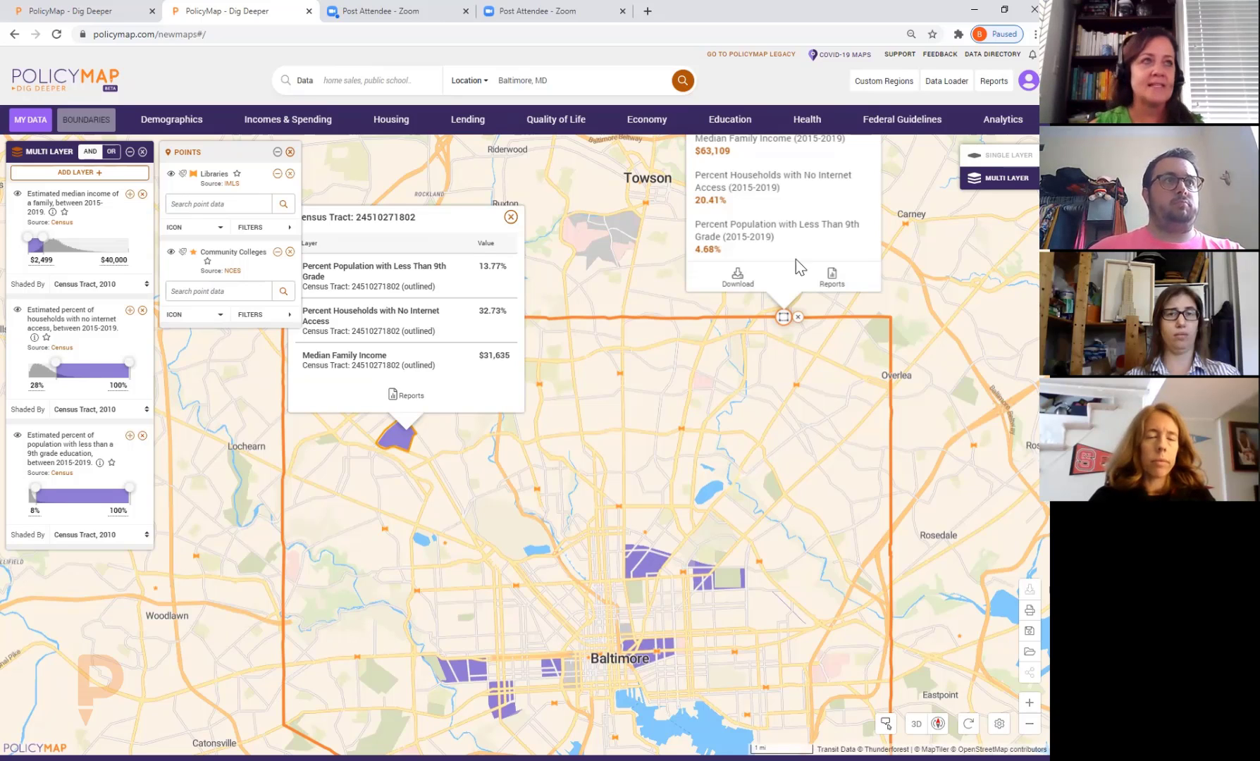
left_click(511, 218)
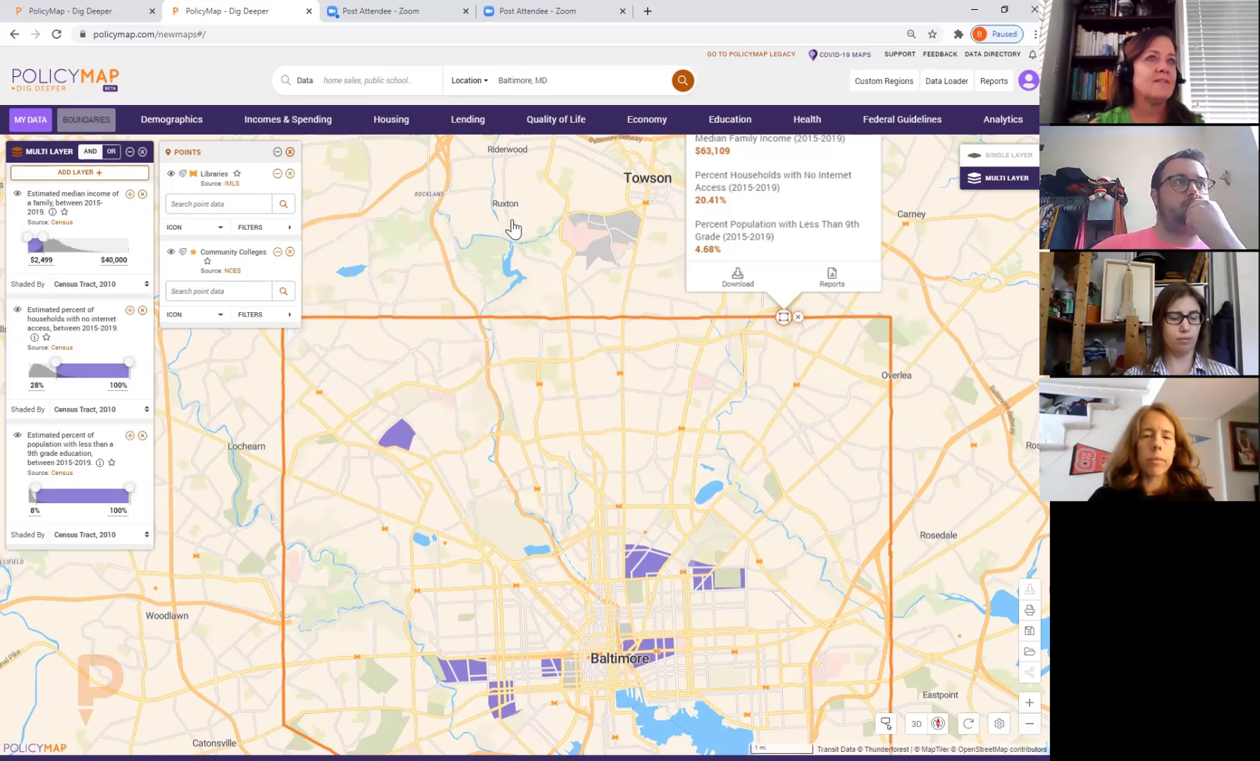
- Remove all the combined data layers and both point datasets from the Baltimore map
left_click_drag(631, 442, 601, 298)
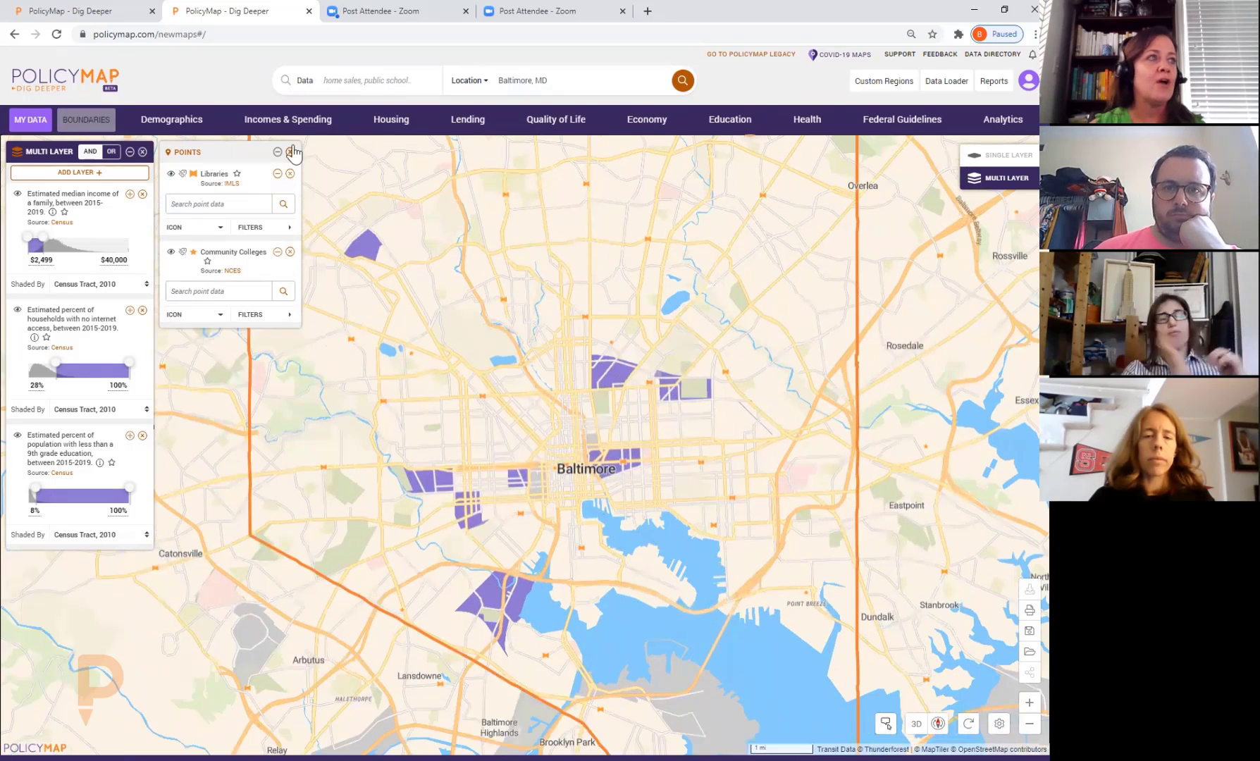
left_click(142, 152)
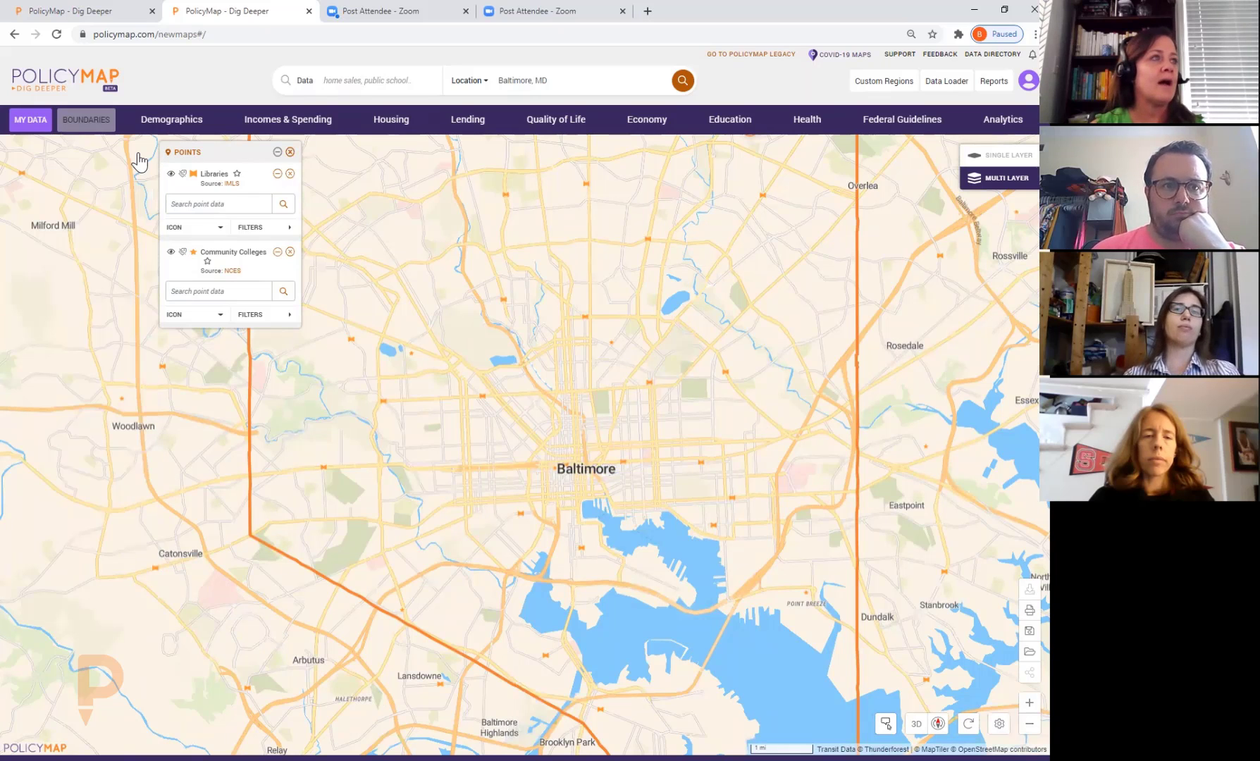
left_click(290, 151)
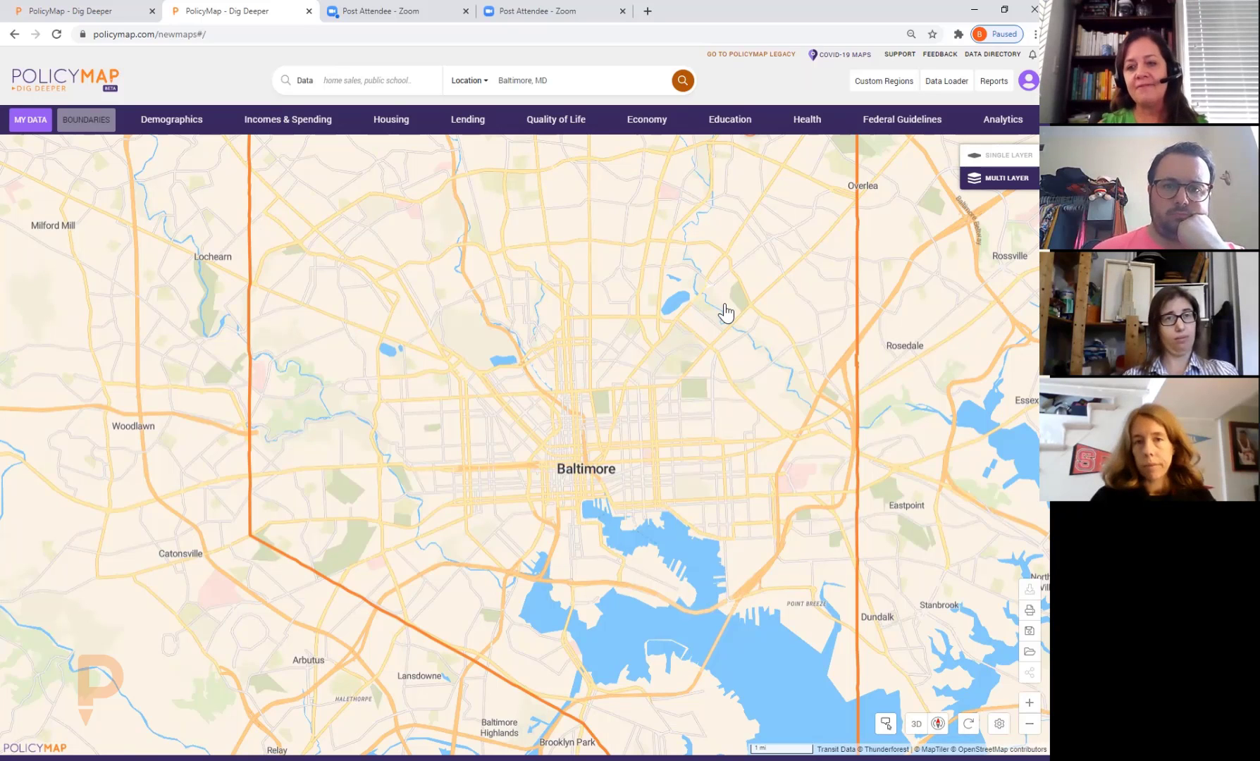
- Add the adult population Diabetes layer from the chronic health conditions and set its minimum to 12.1%
left_click(803, 121)
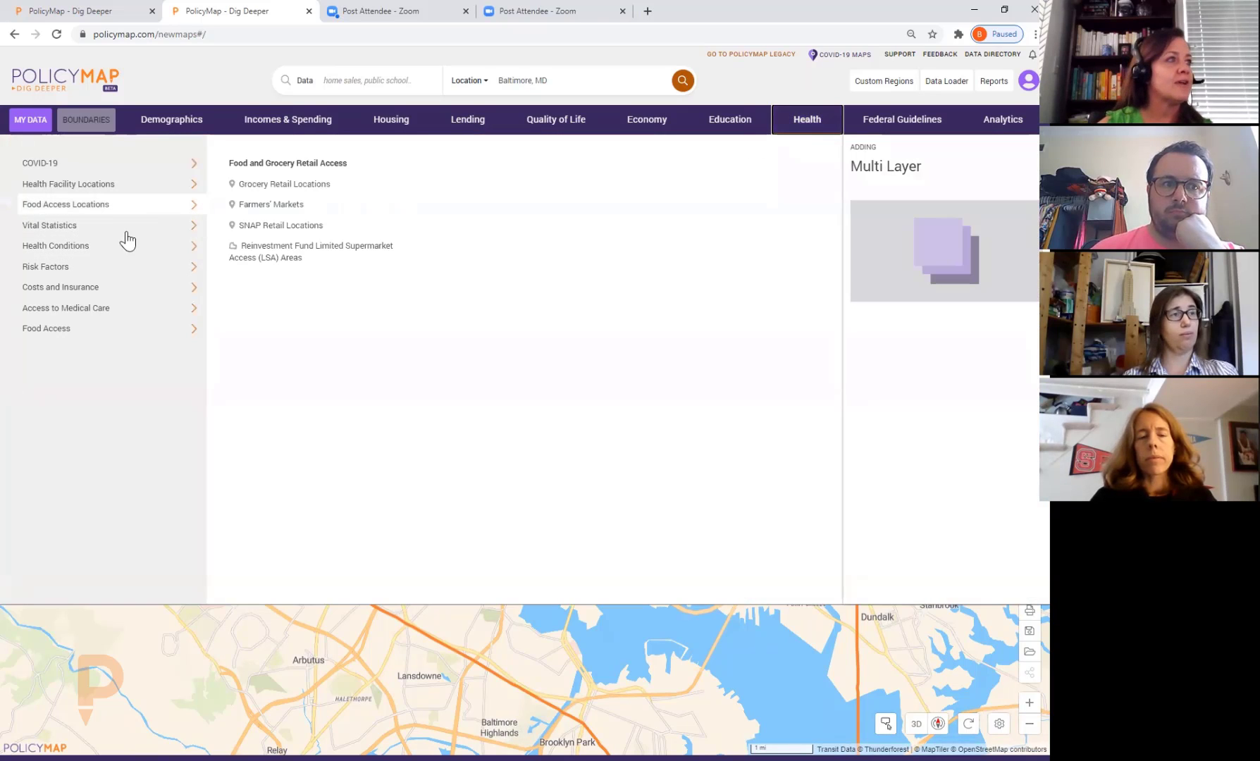
mouse_move(141, 255)
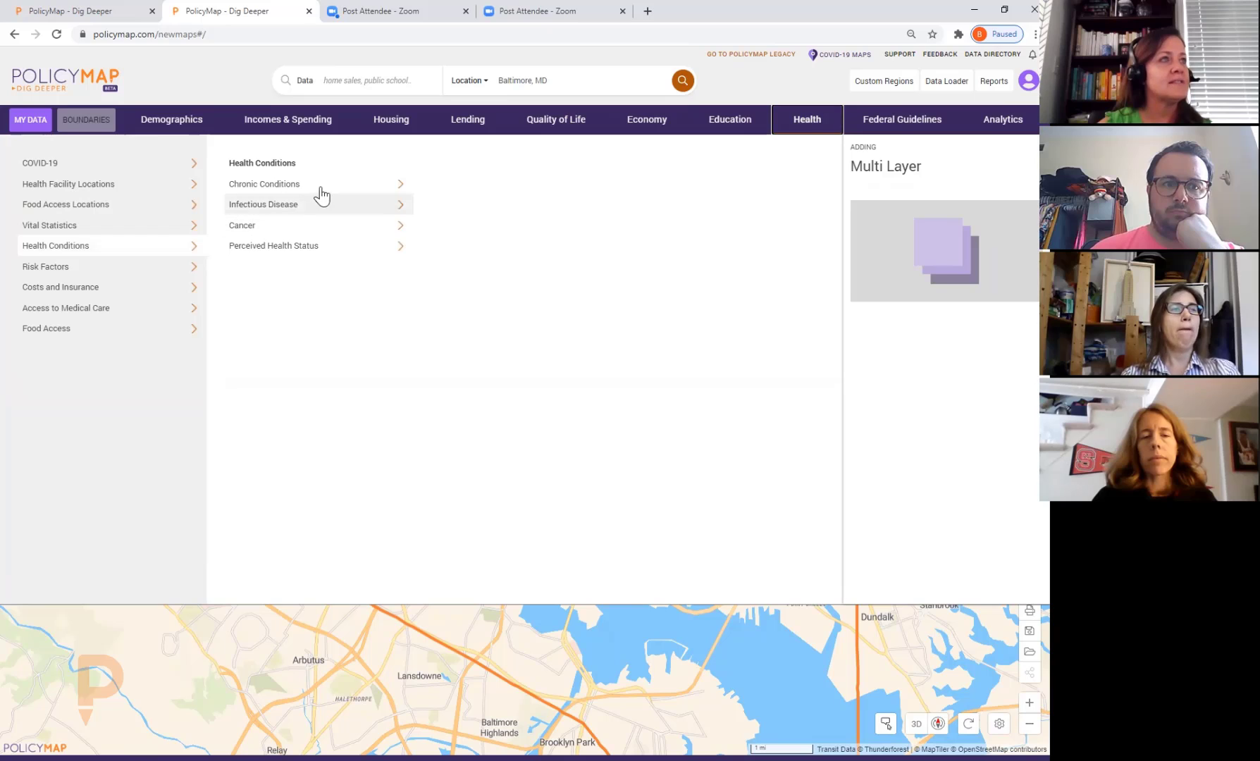
mouse_move(321, 187)
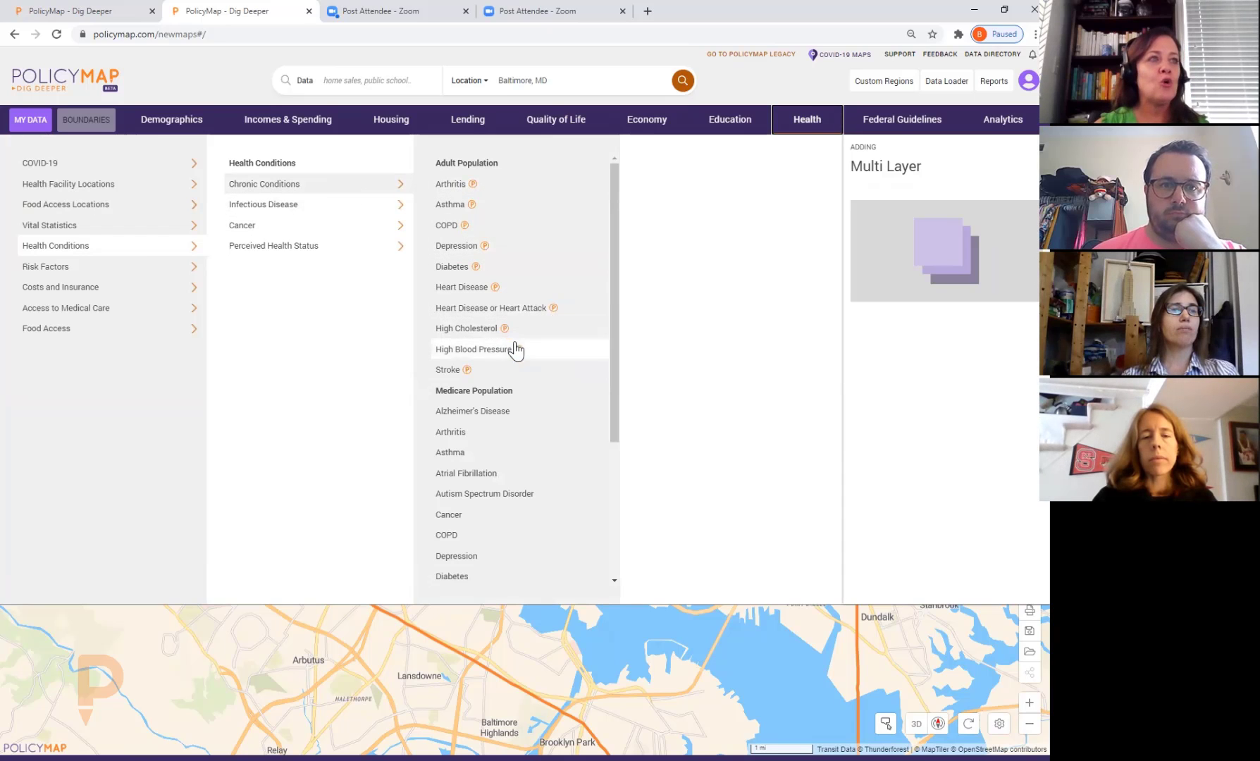
left_click(458, 270)
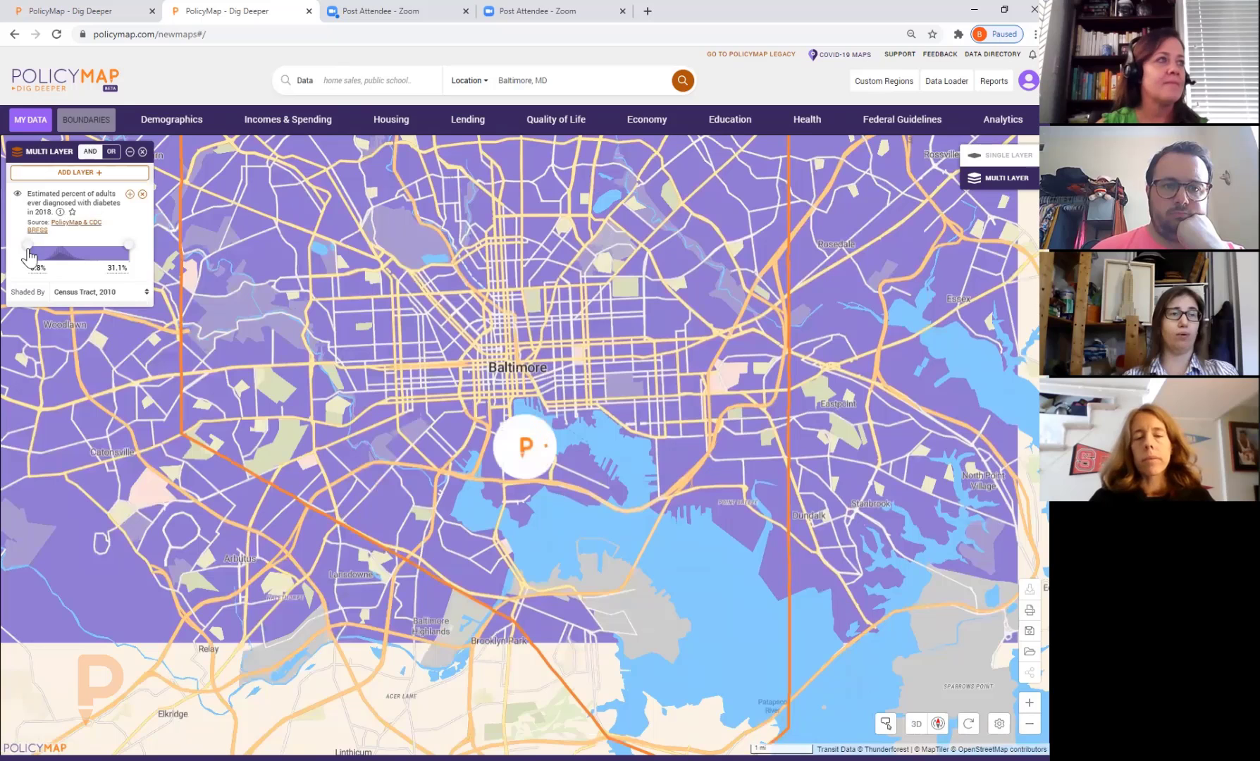
left_click_drag(28, 246, 64, 249)
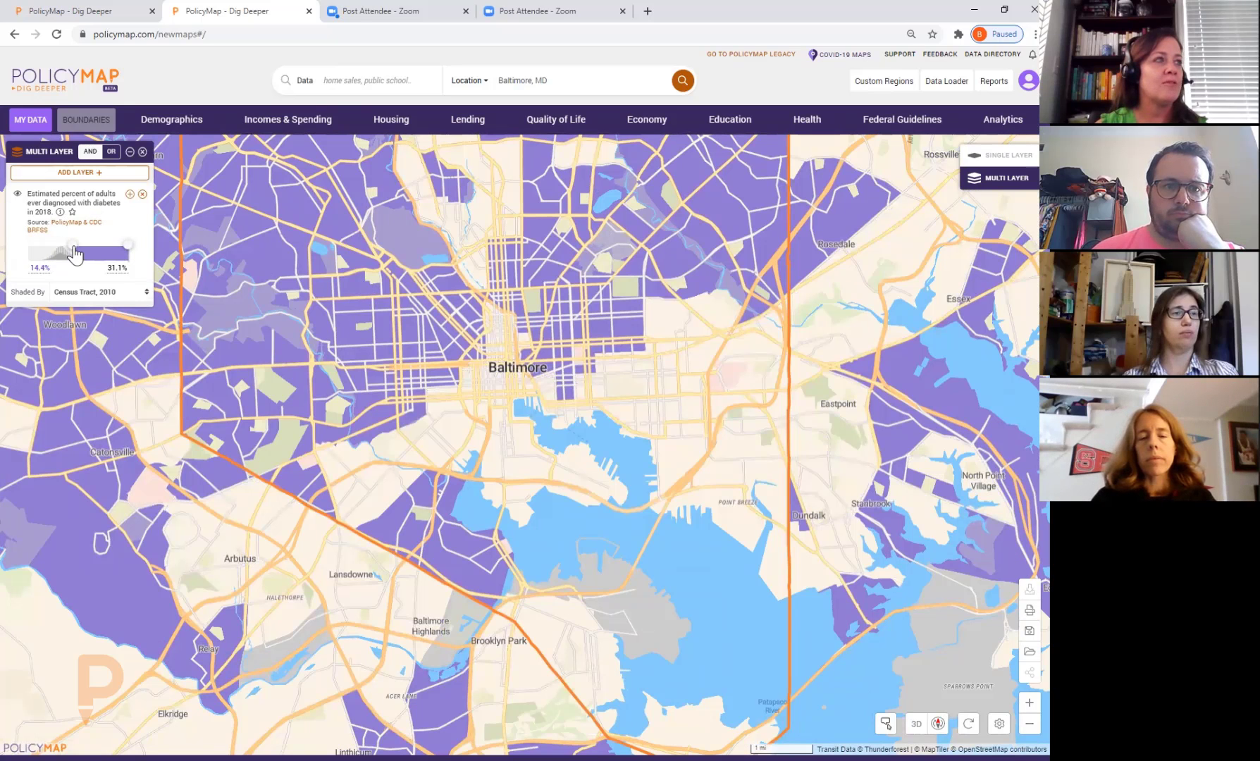
left_click_drag(75, 256, 64, 255)
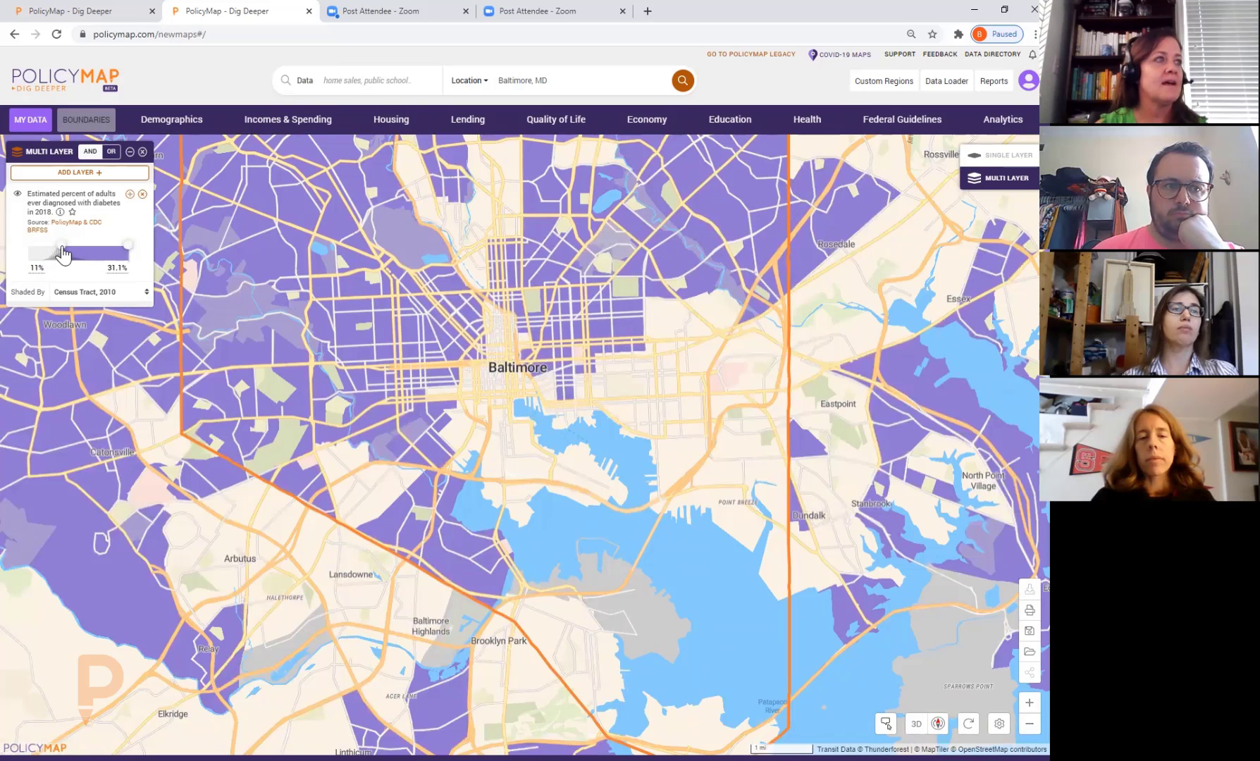
left_click_drag(365, 305, 415, 491)
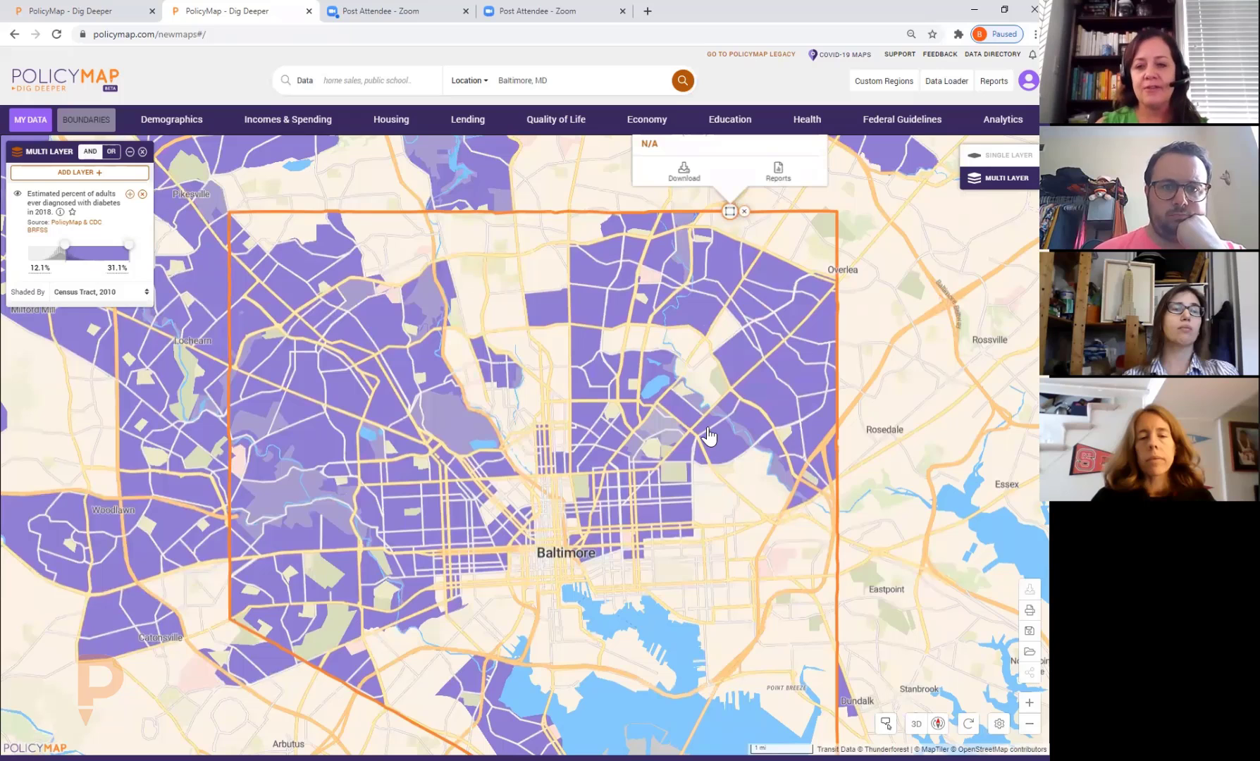
- Add the Age 65 or older demographic layer and set its minimum to 14%
left_click(172, 126)
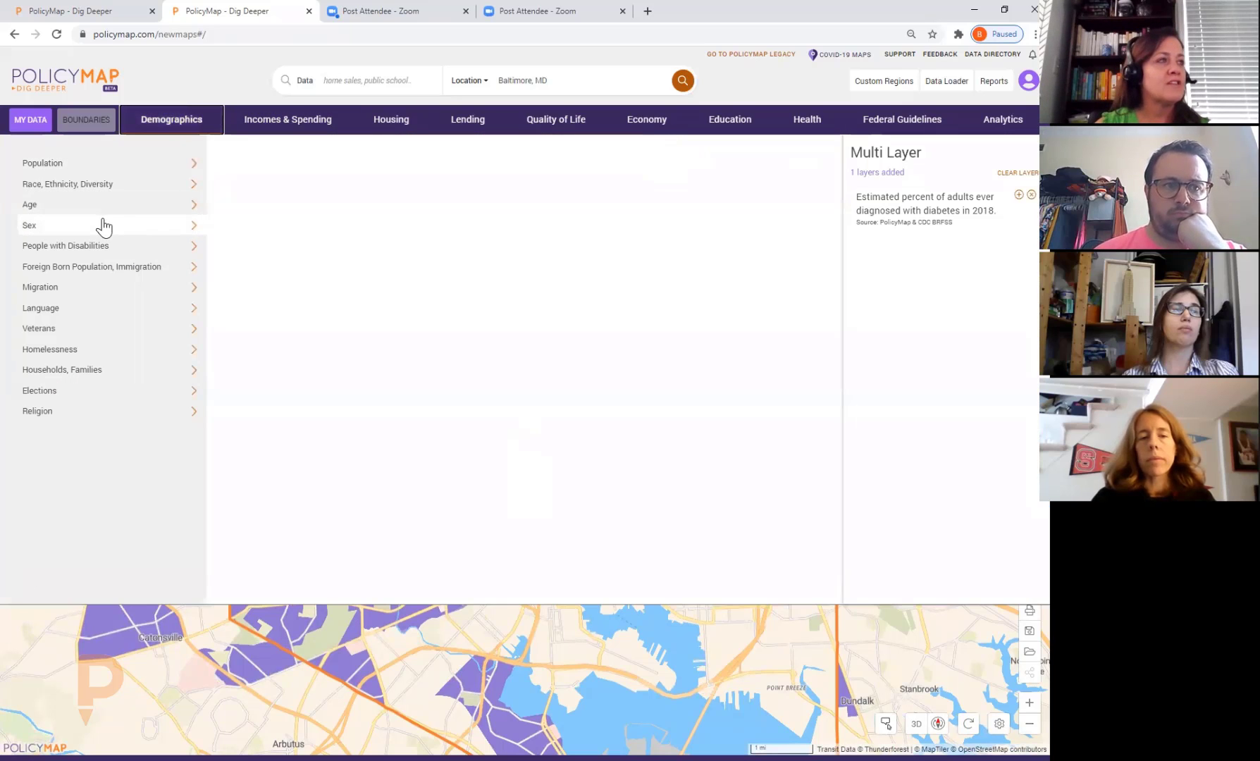
mouse_move(149, 208)
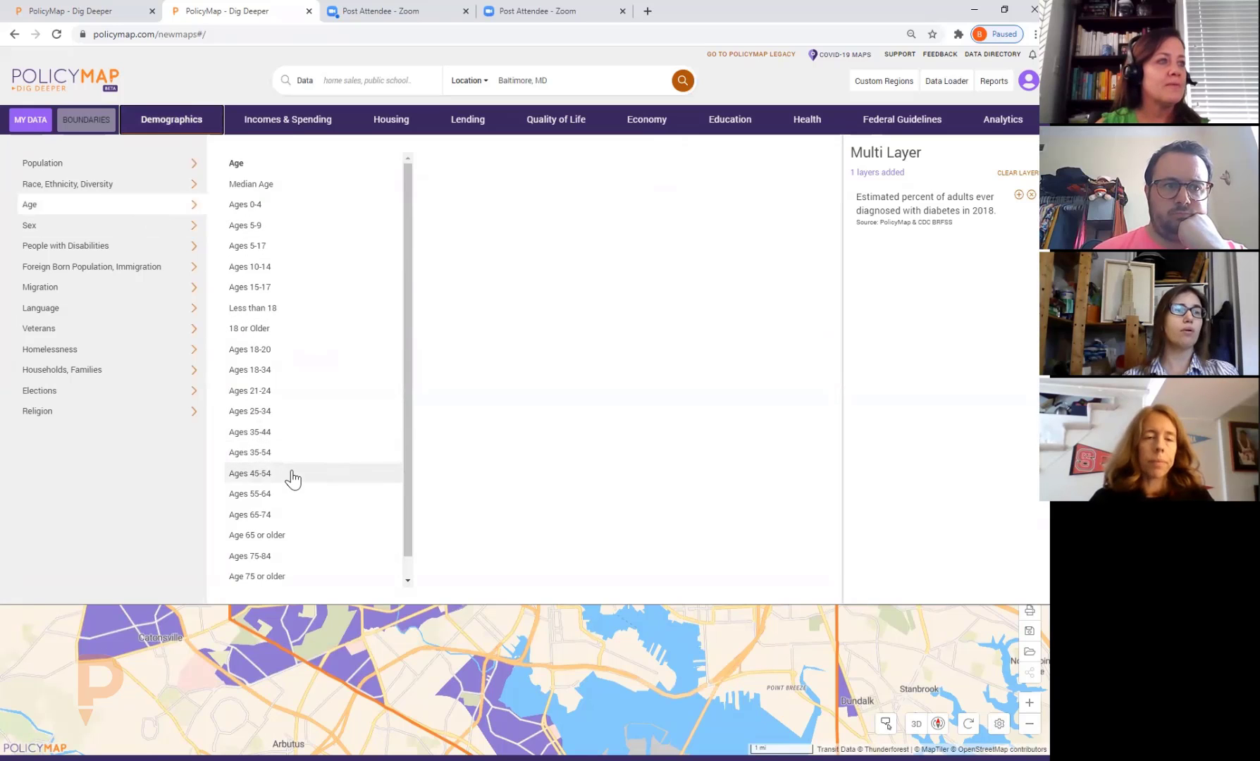
left_click(313, 539)
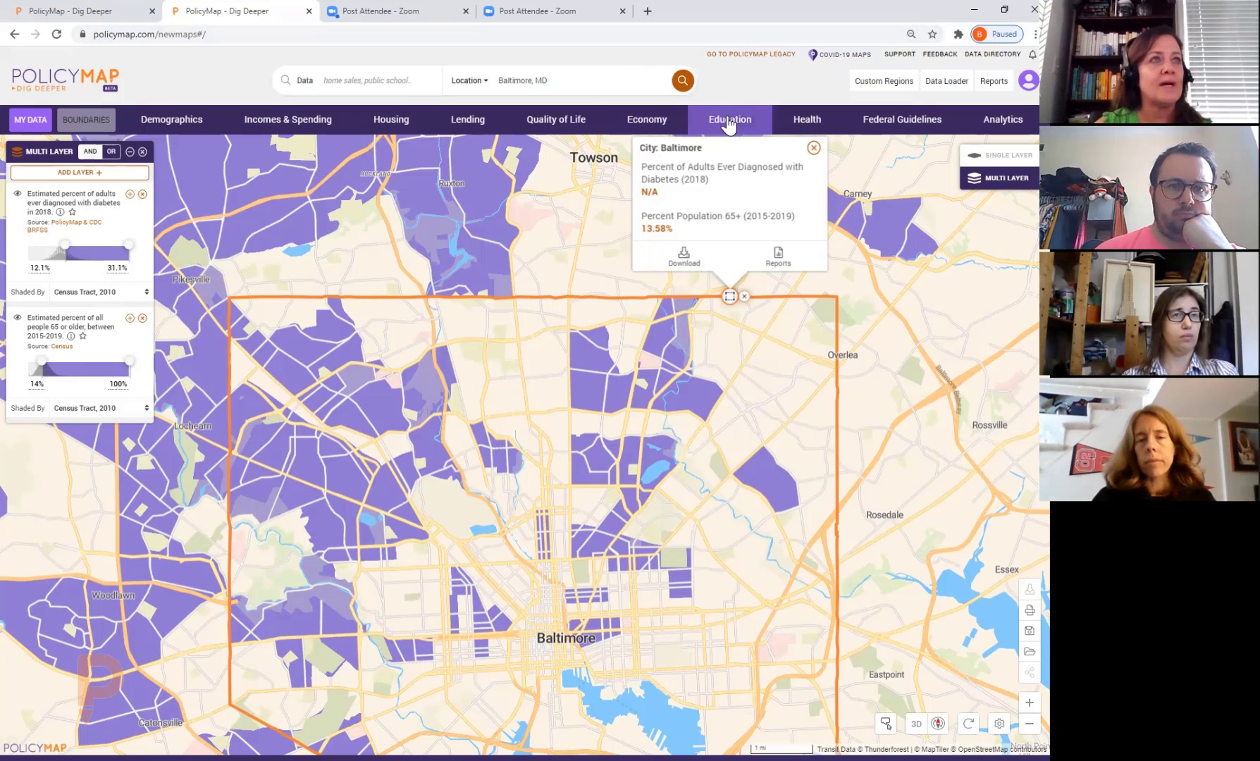
- Add the adult Obese layer from the health risk factors and set its minimum to 33%
left_click(807, 119)
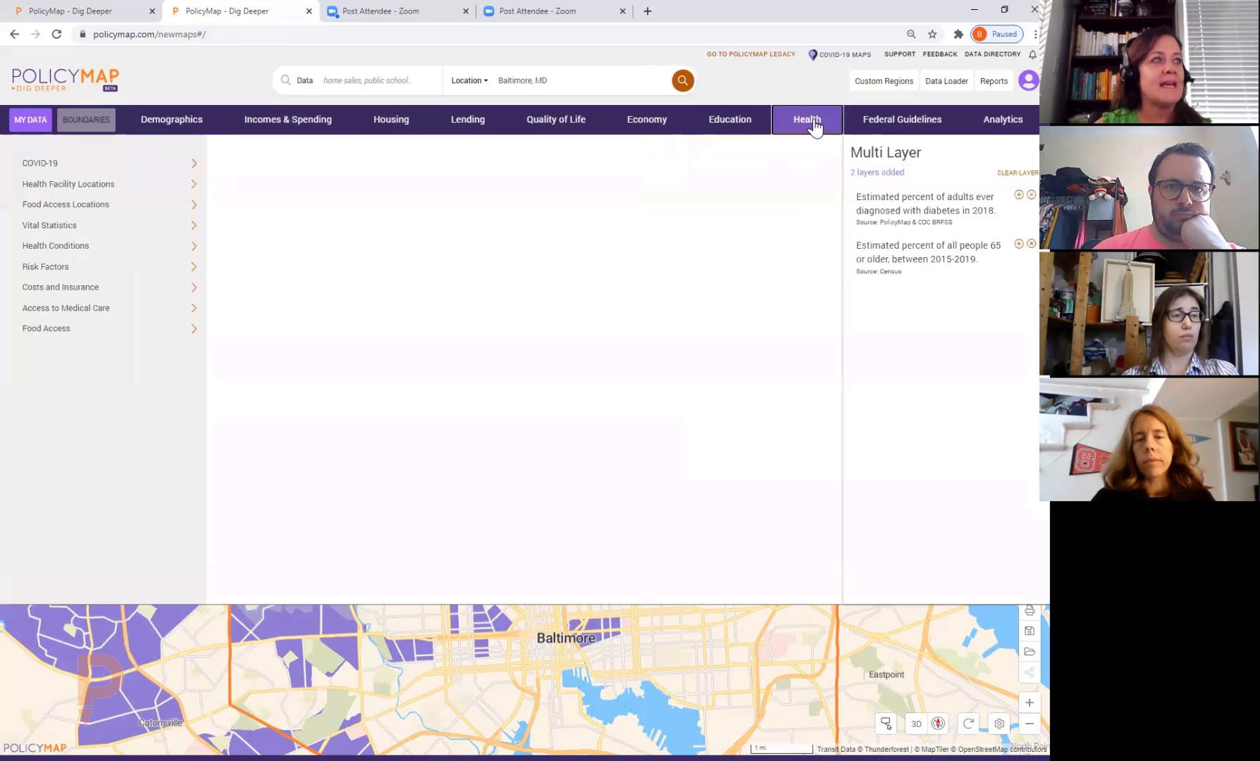
left_click(102, 272)
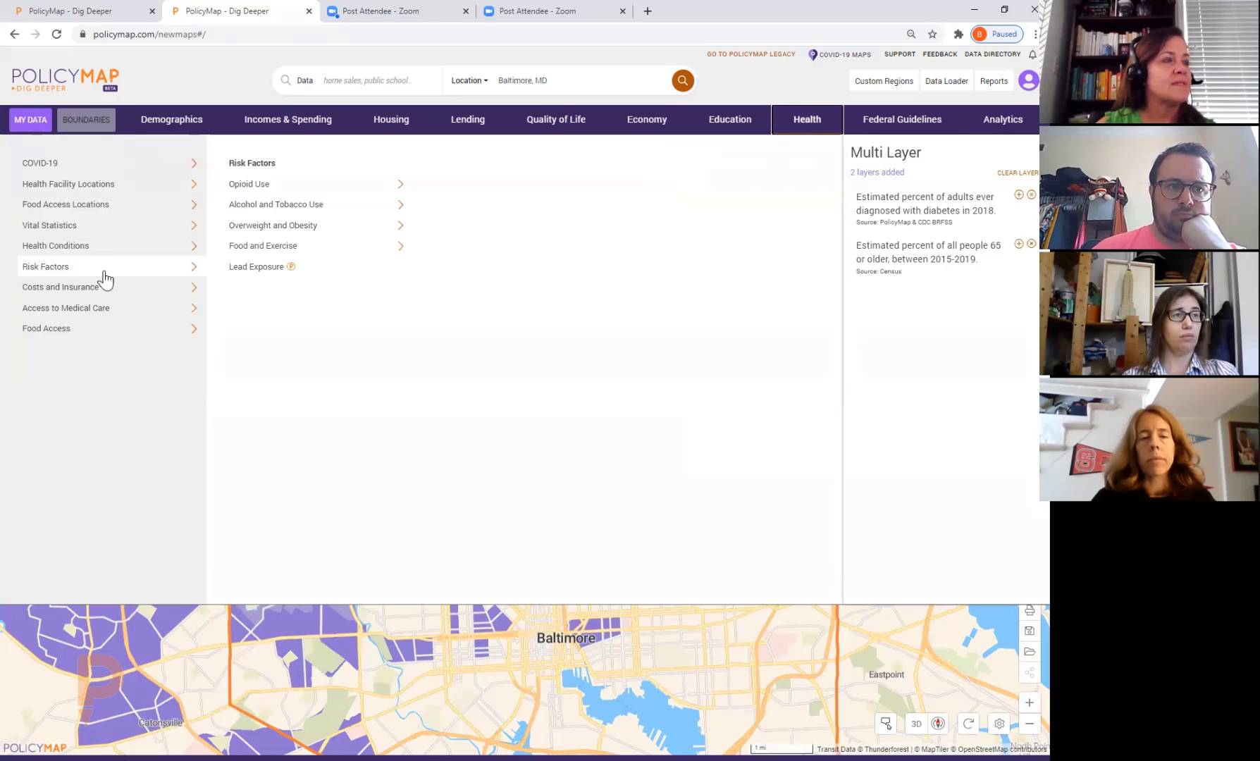
left_click(329, 227)
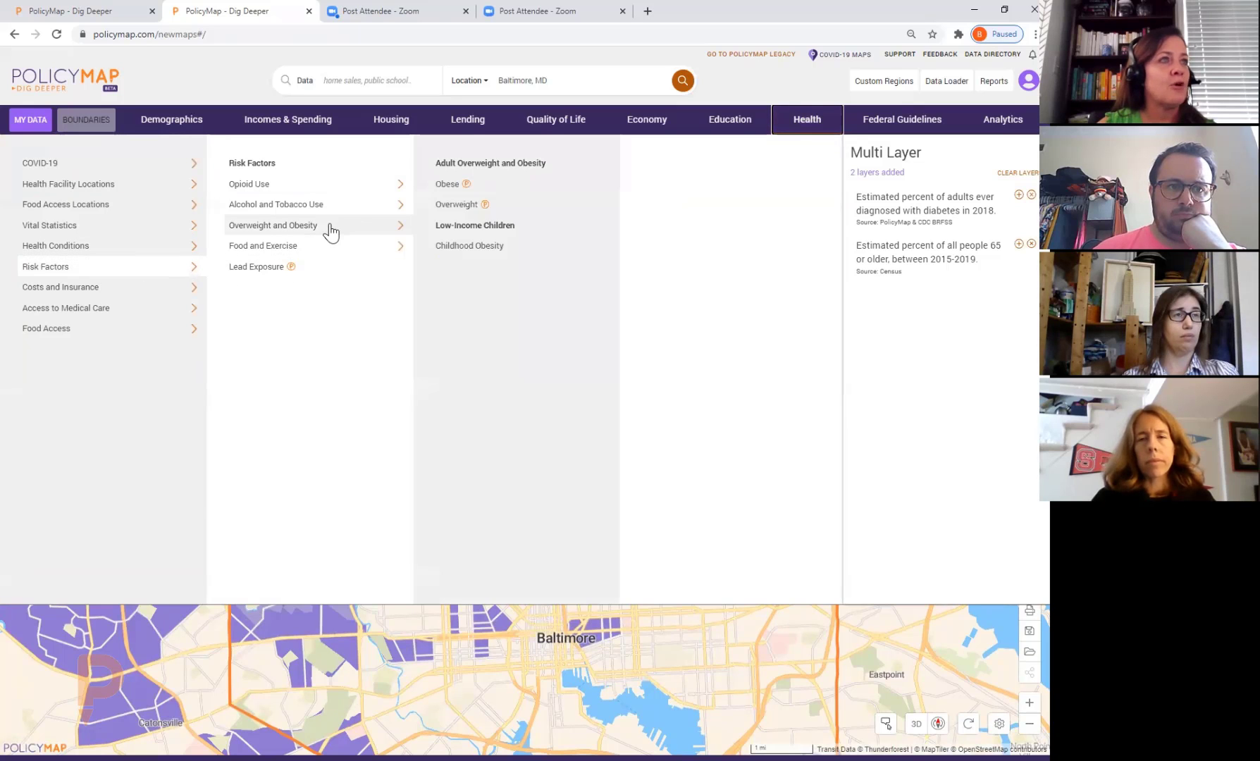
left_click(480, 186)
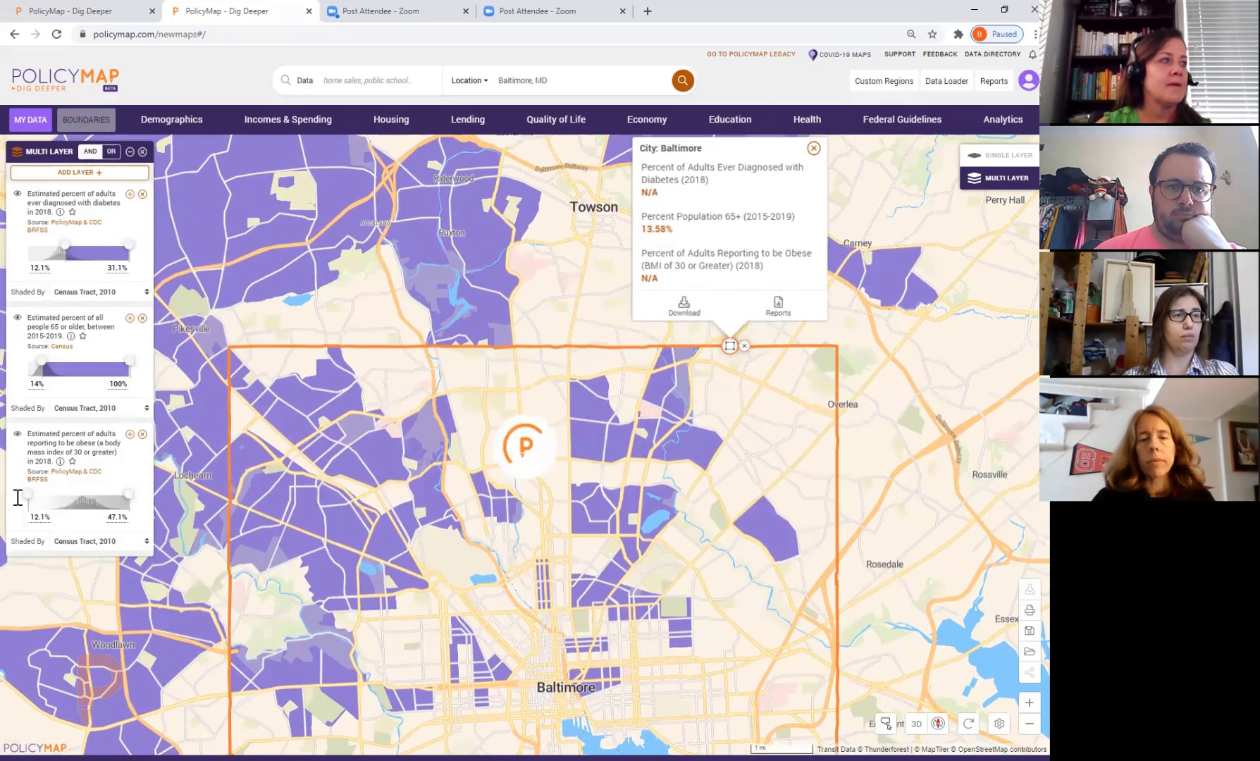
left_click_drag(28, 493, 65, 493)
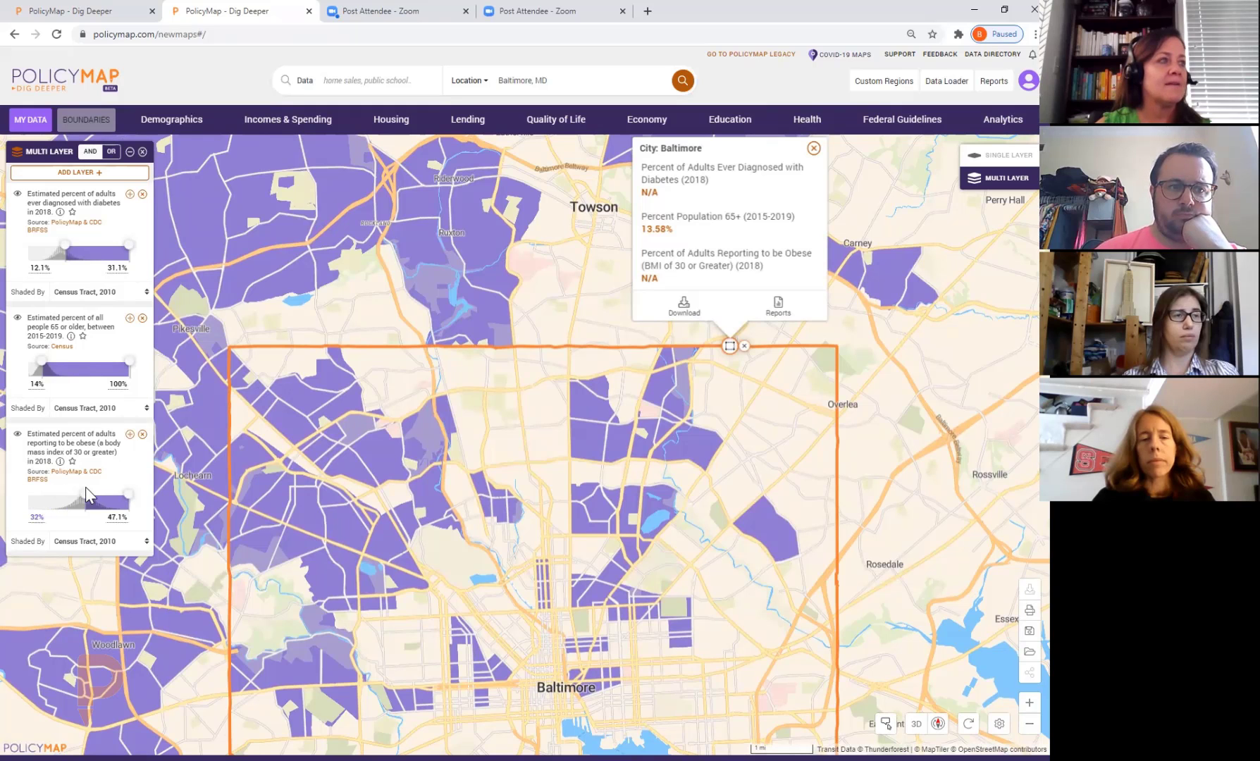
left_click_drag(533, 619, 530, 478)
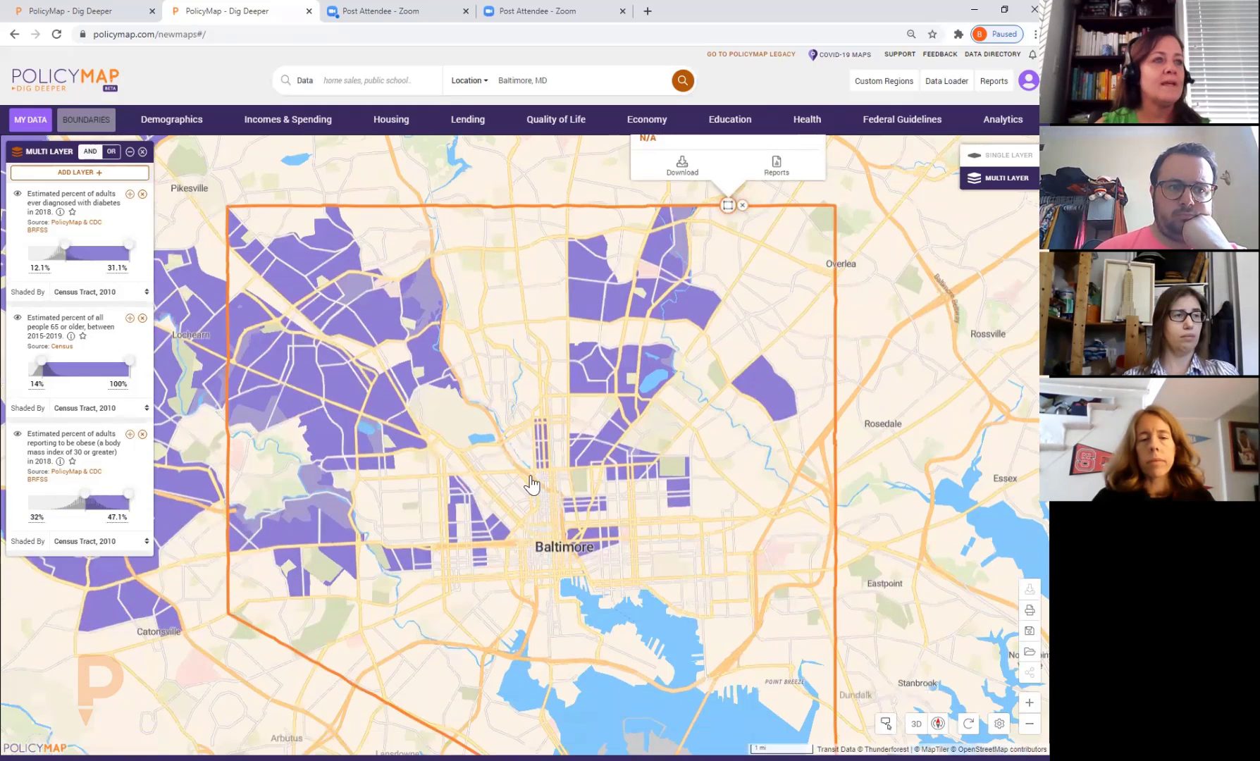
left_click_drag(85, 495, 90, 502)
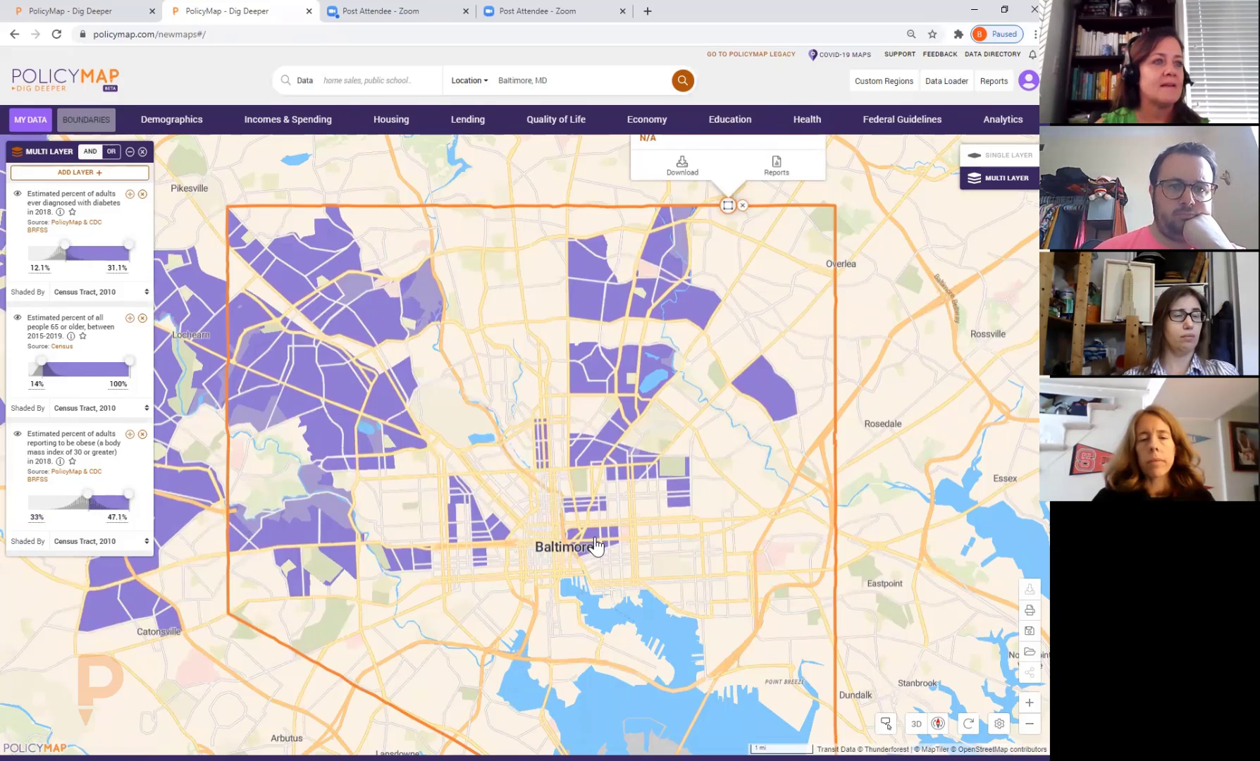
- View the layer values of the shaded census tract beside the Baltimore label, then close its details
left_click(594, 544)
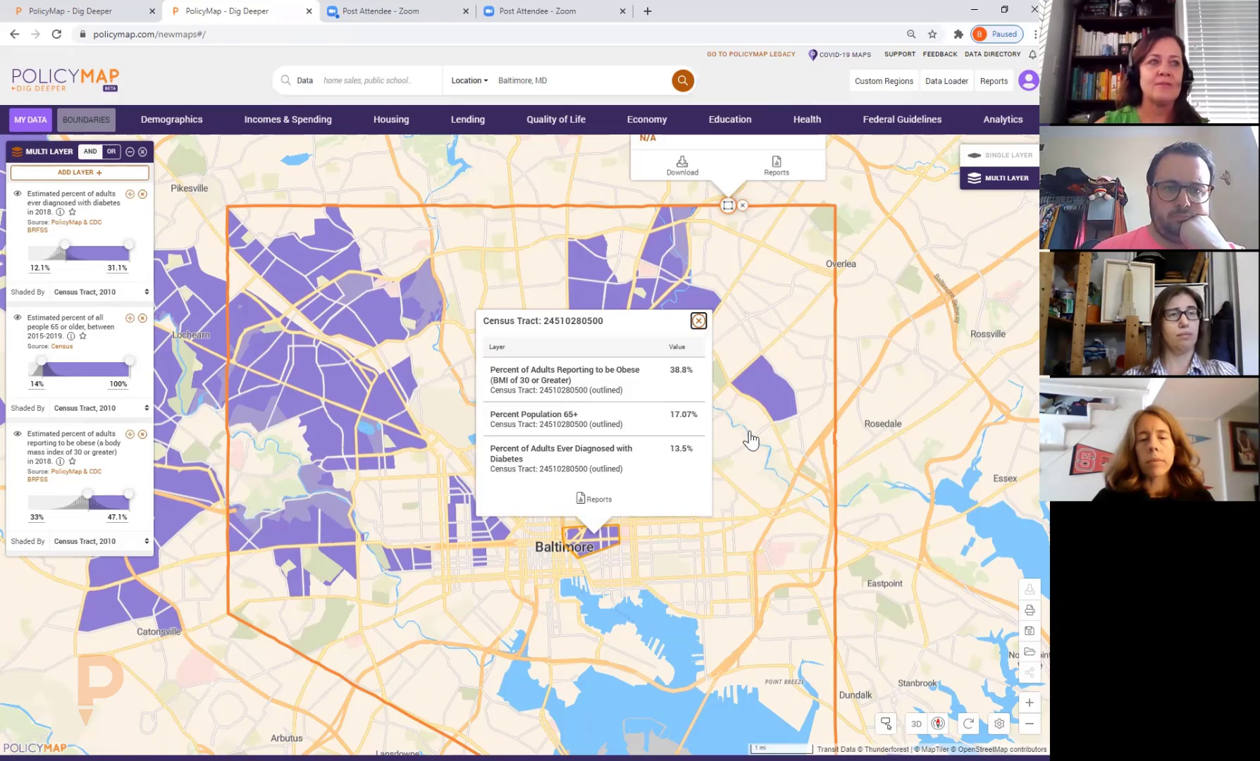
left_click(1030, 723)
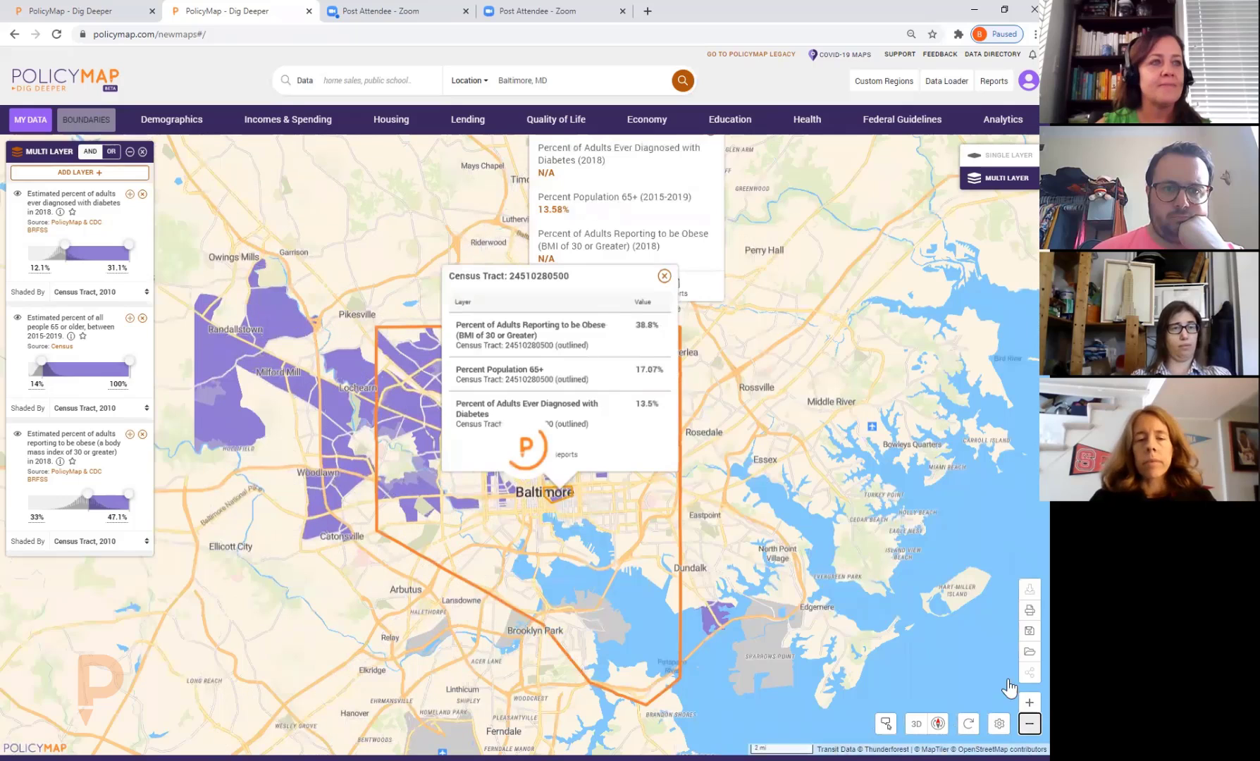
left_click(664, 278)
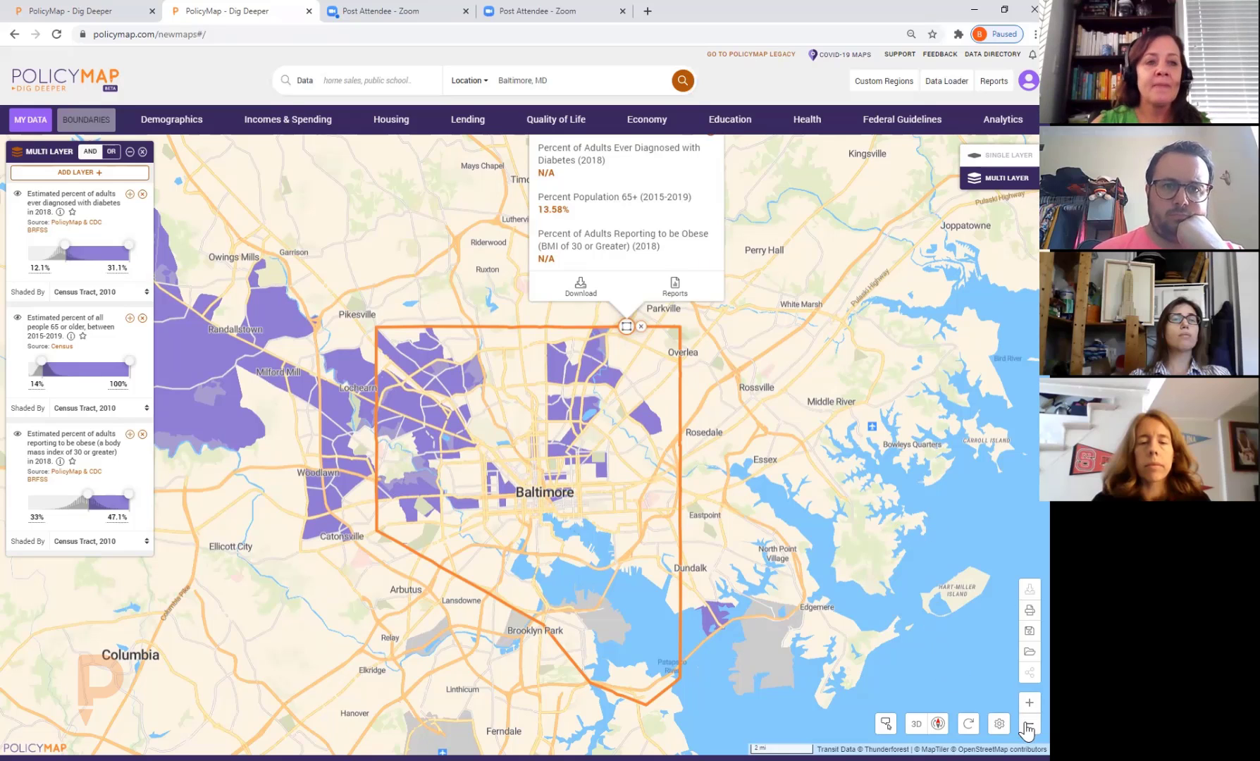
- Open the settings for exporting the map as an image, review them and close without exporting
left_click(1026, 611)
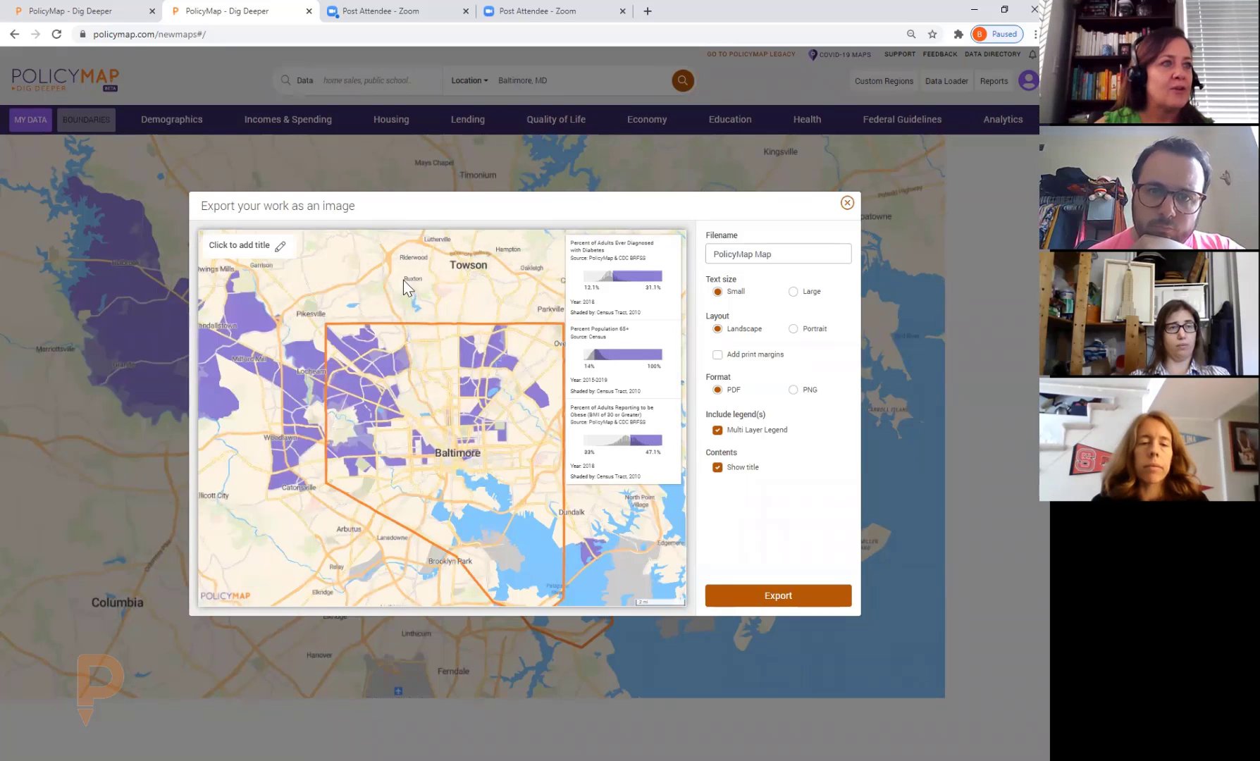
left_click(848, 203)
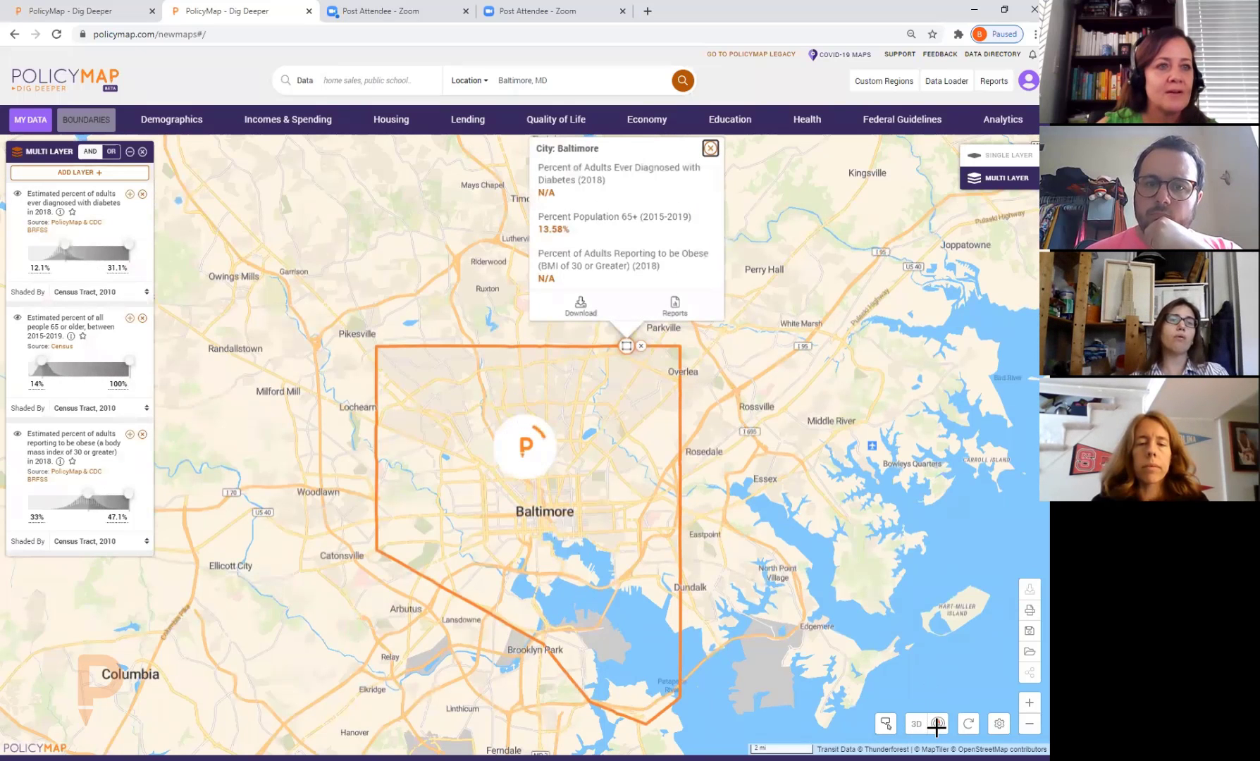
- Set the map location to Baltimore County, close its summary and examine the shaded tracts around Washington
left_click(613, 83)
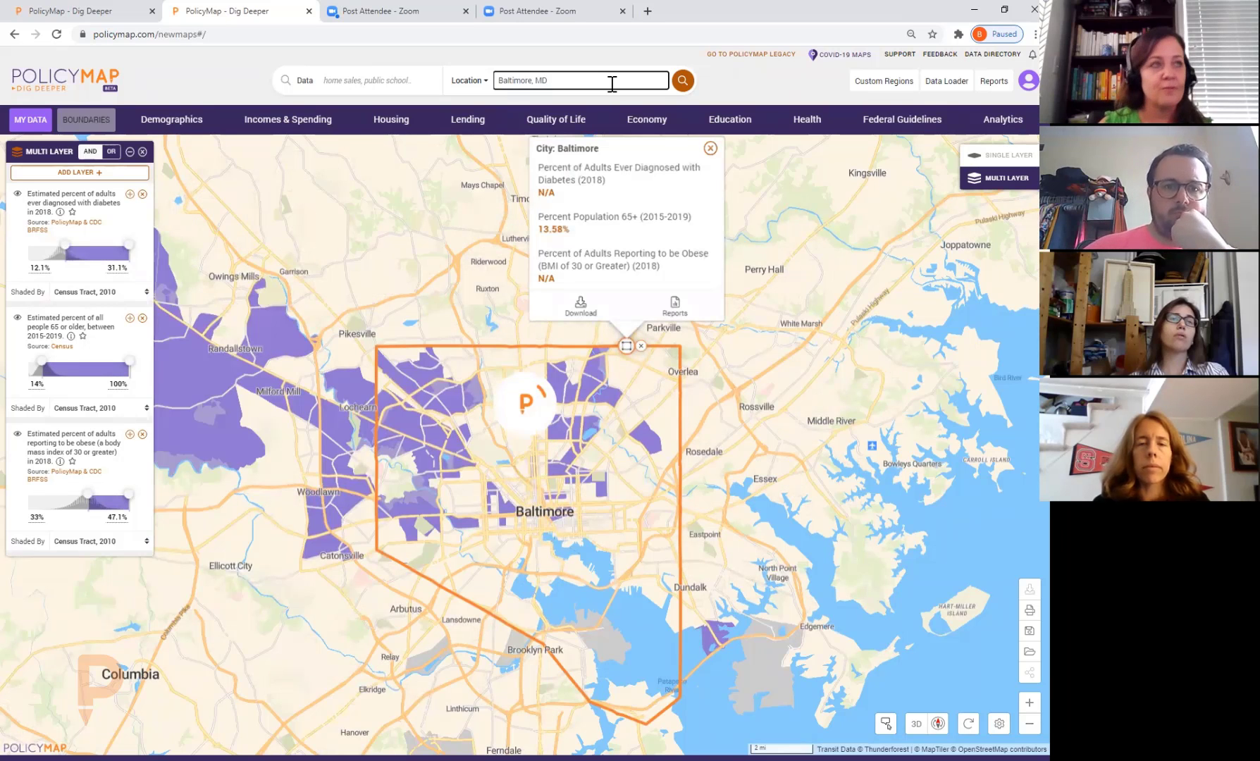
key("Return")
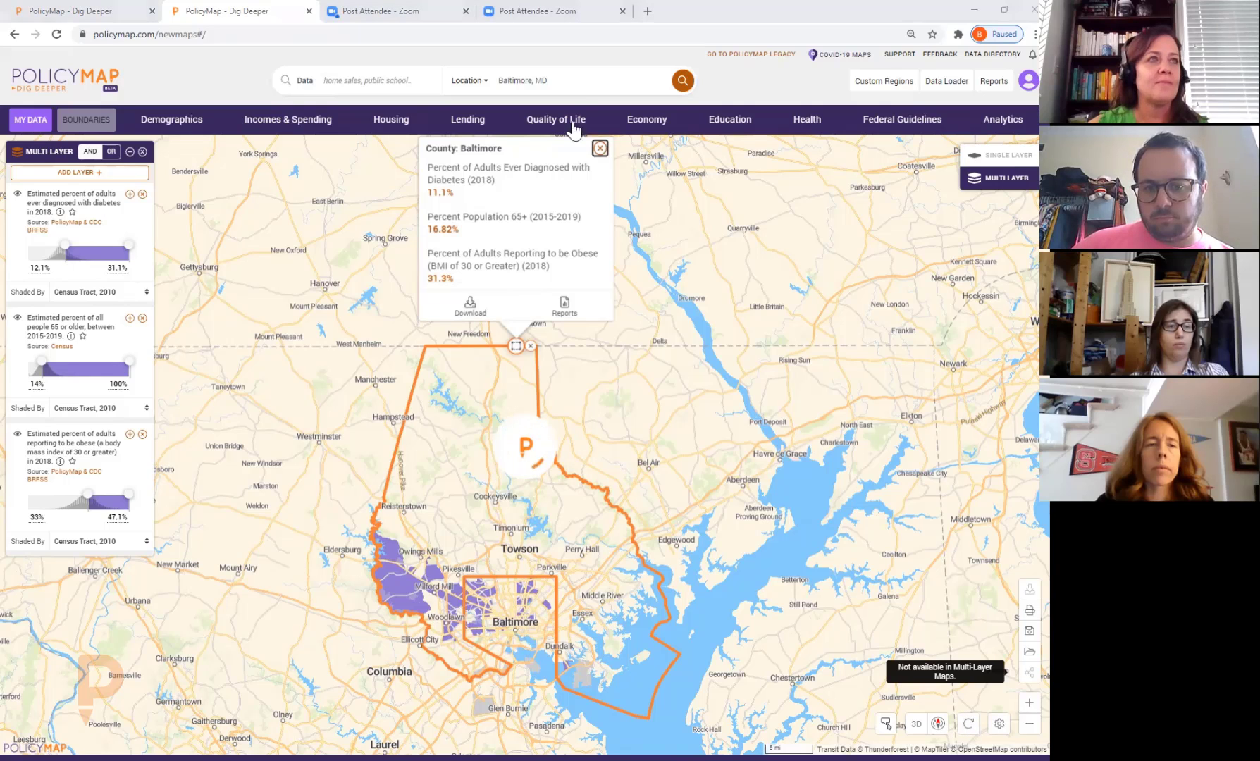
left_click(599, 150)
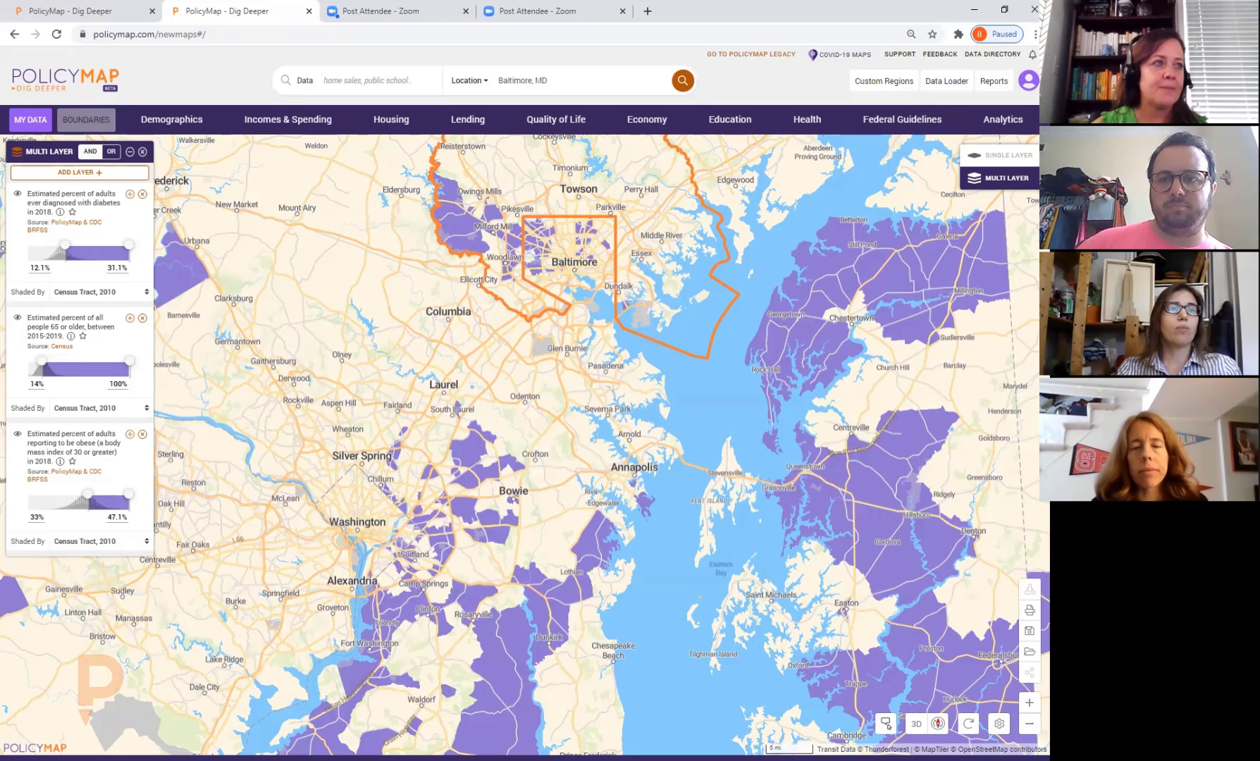
left_click_drag(399, 580, 513, 461)
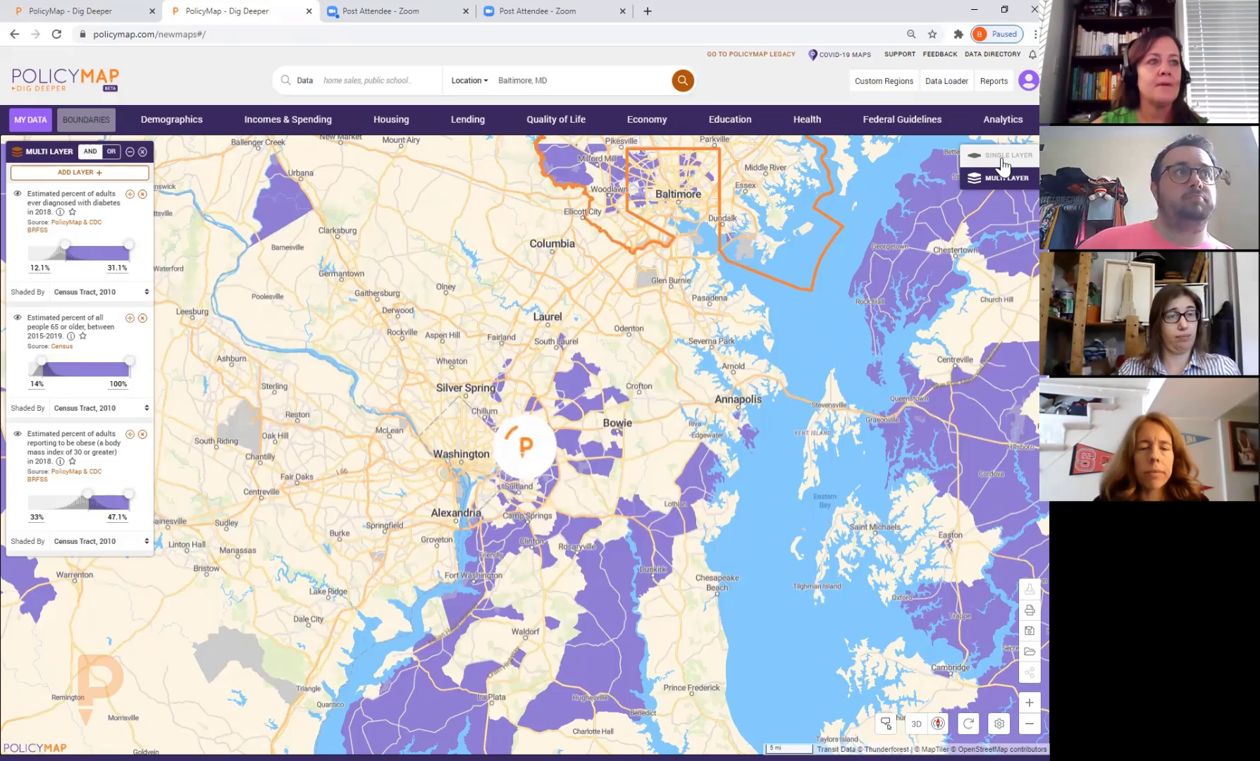
- Switch the map to single-layer mode with no layer applied, showing a blank map
left_click(1004, 166)
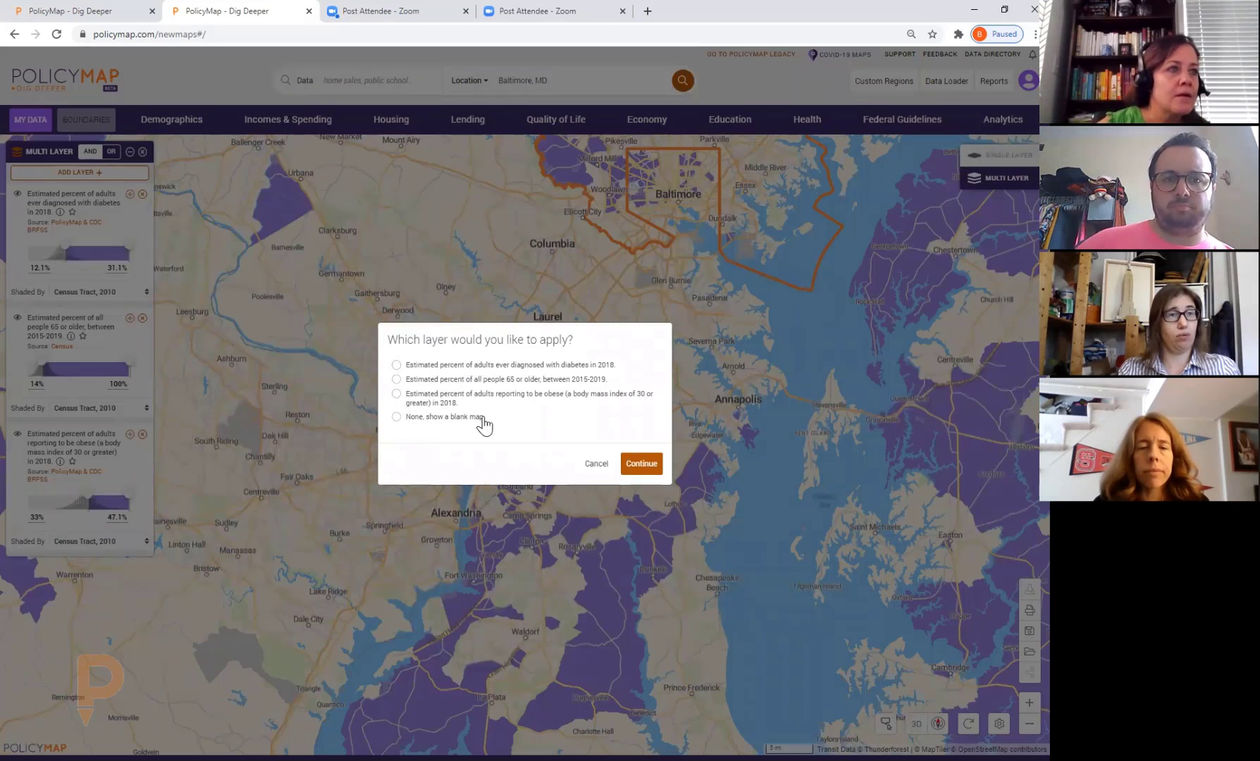
left_click(638, 467)
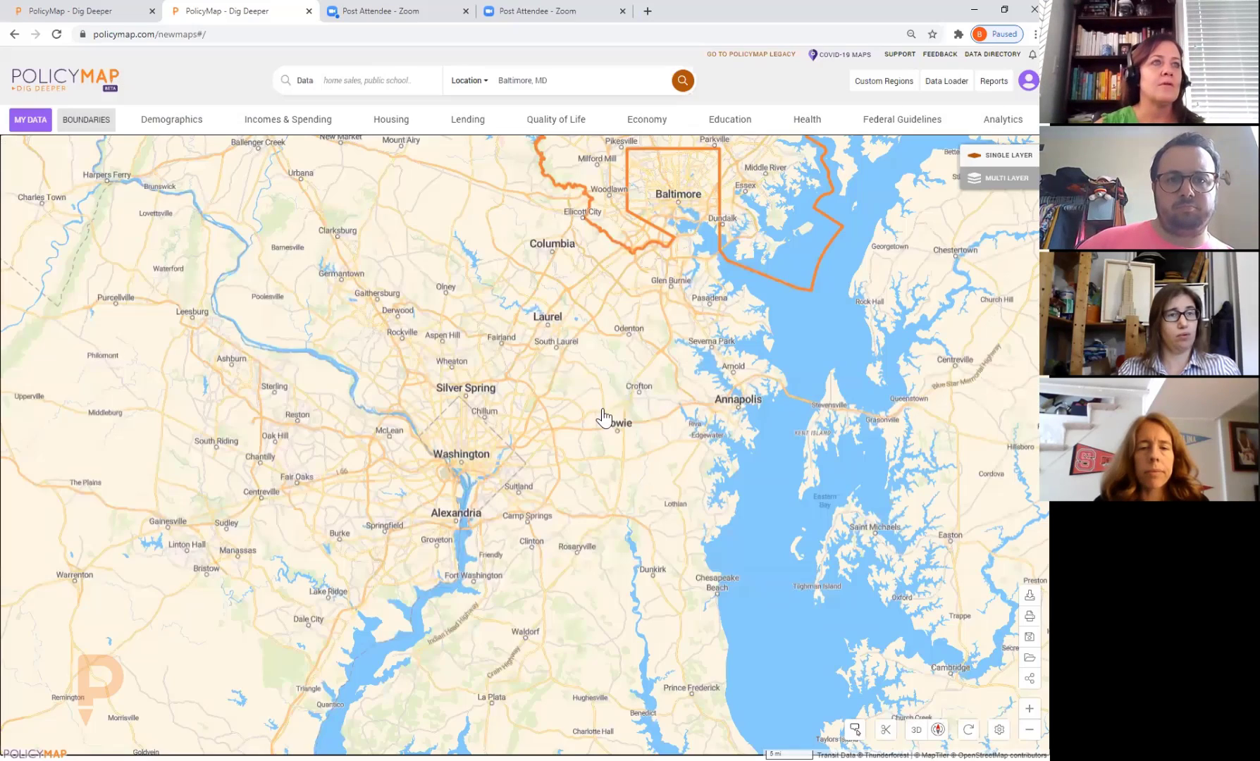
- Shade the map around Baltimore County by the Consumer Spending Habits indicator for Food at Home
left_click_drag(604, 423, 525, 655)
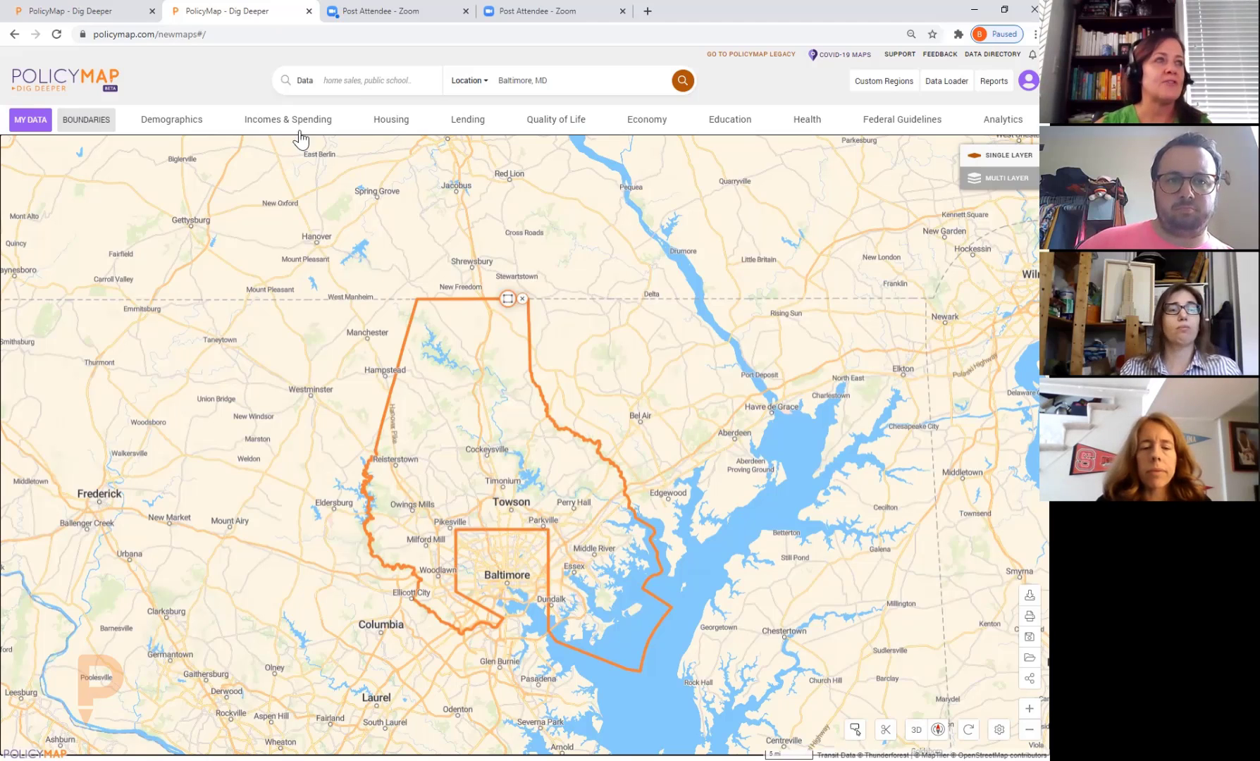
left_click(271, 122)
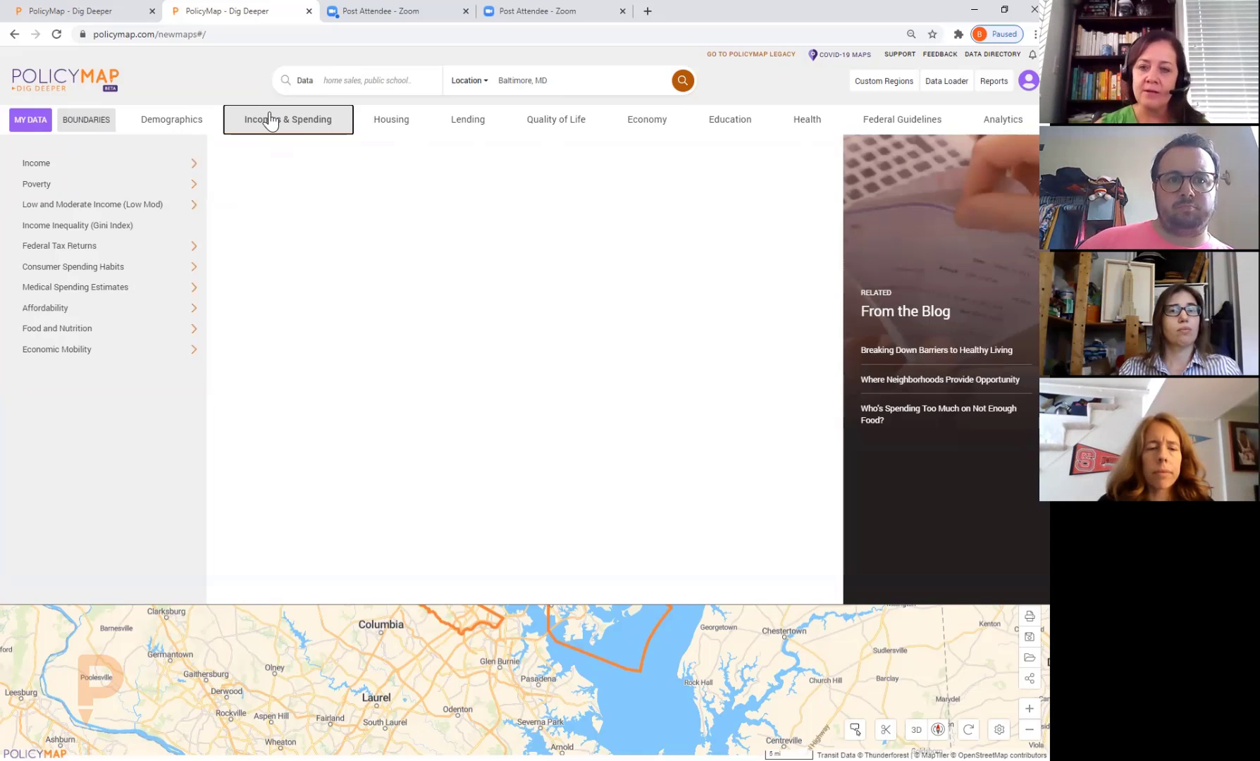
left_click(105, 272)
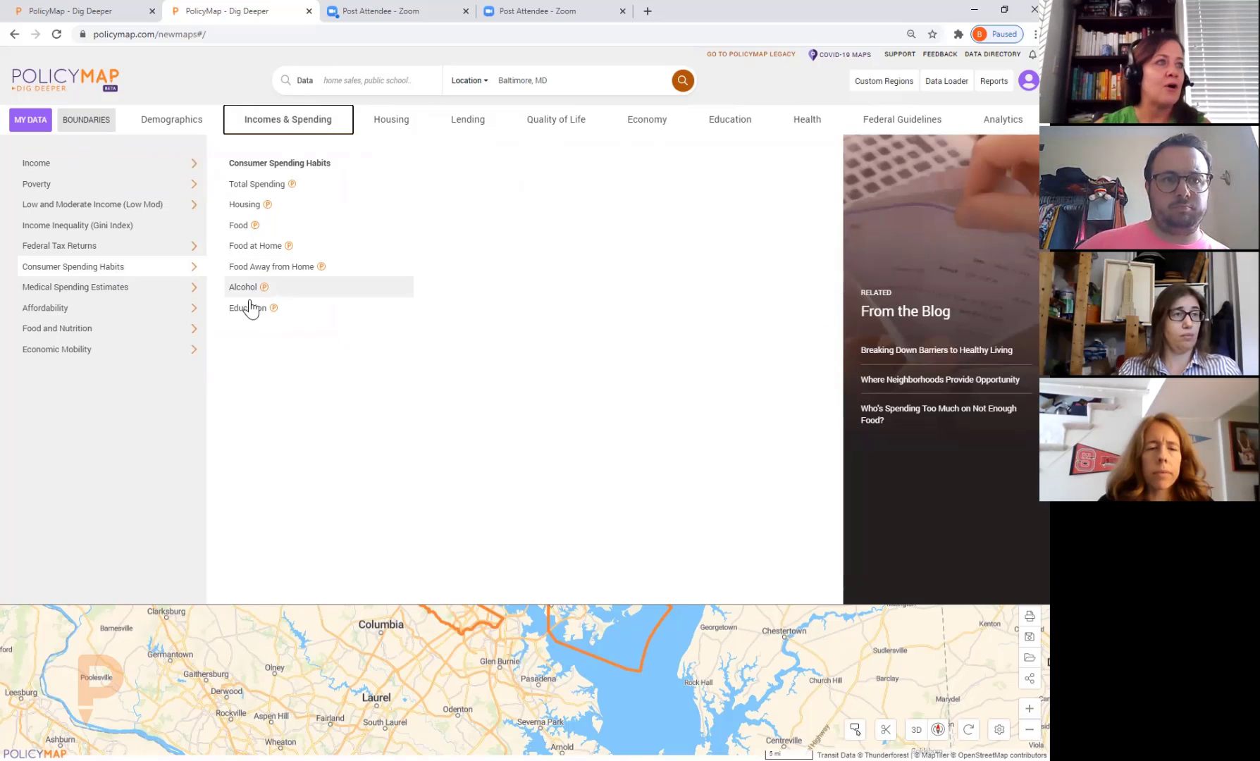
left_click(257, 249)
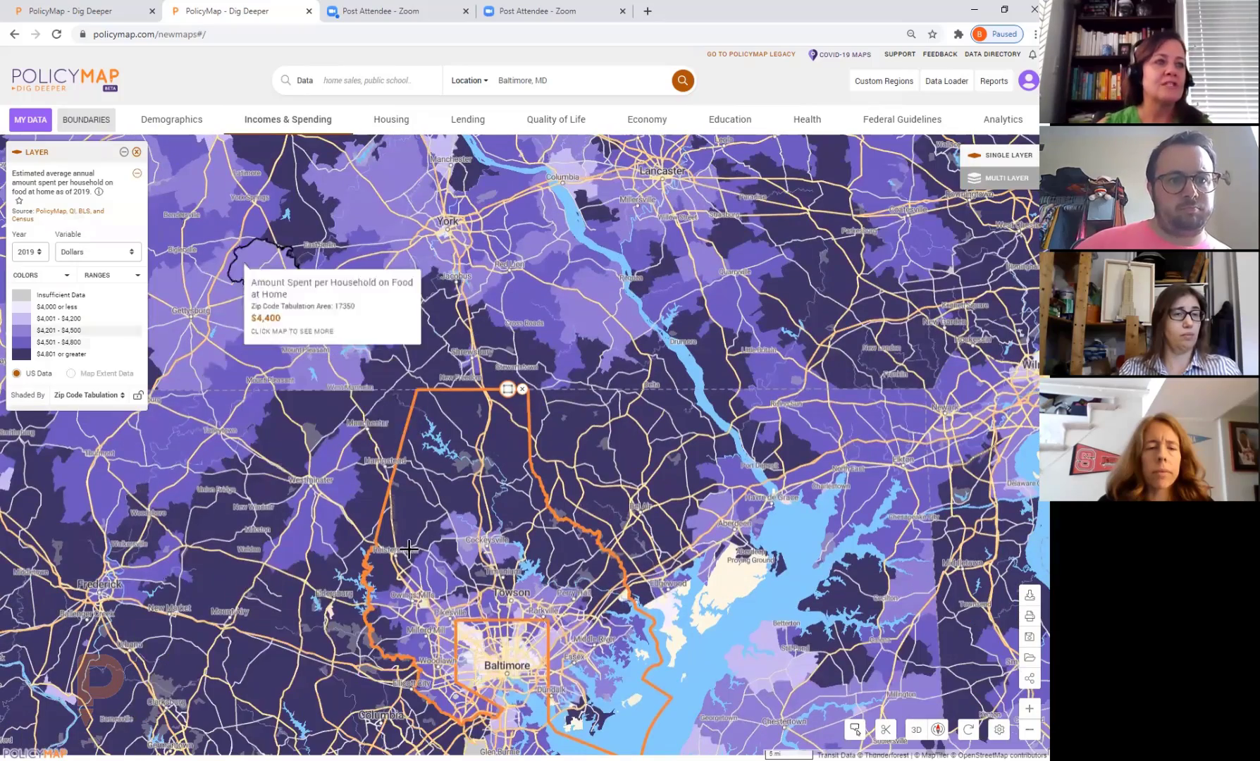
- Bring Baltimore into view and read the description of the food-at-home spending indicator, then close it
left_click_drag(416, 574, 476, 446)
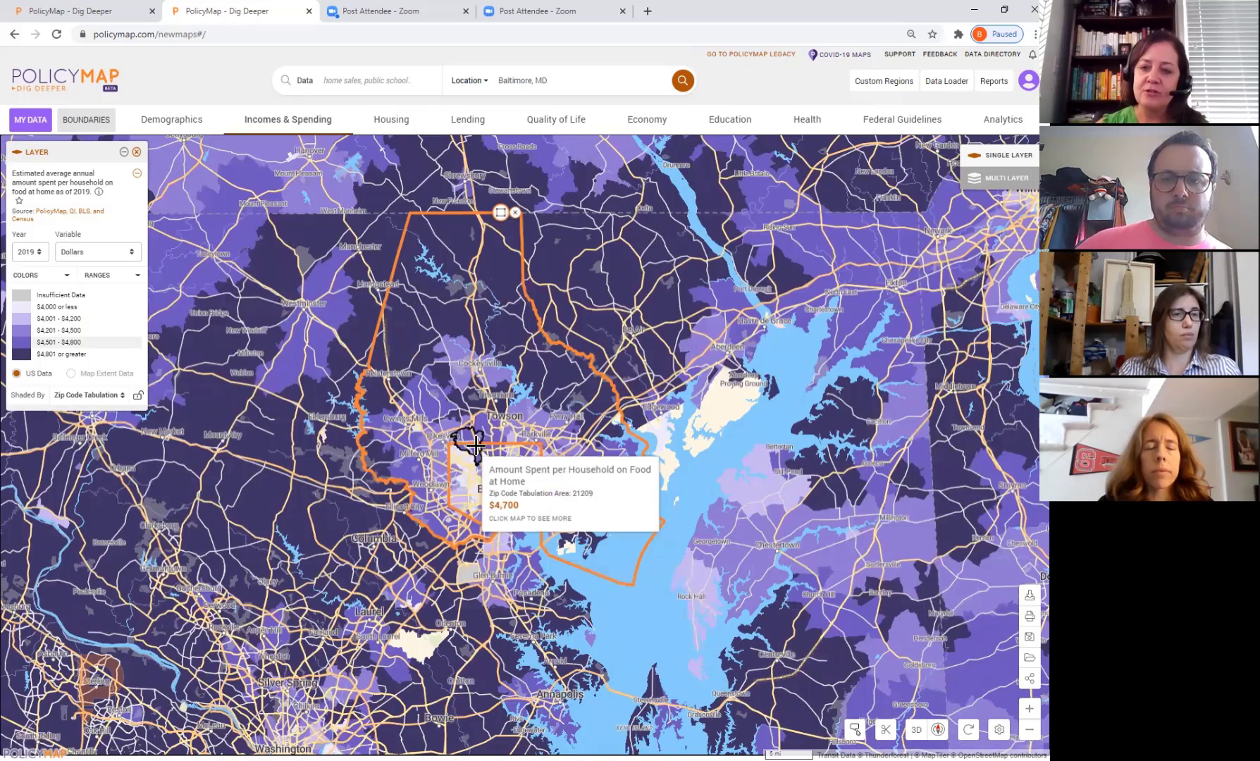
left_click(100, 192)
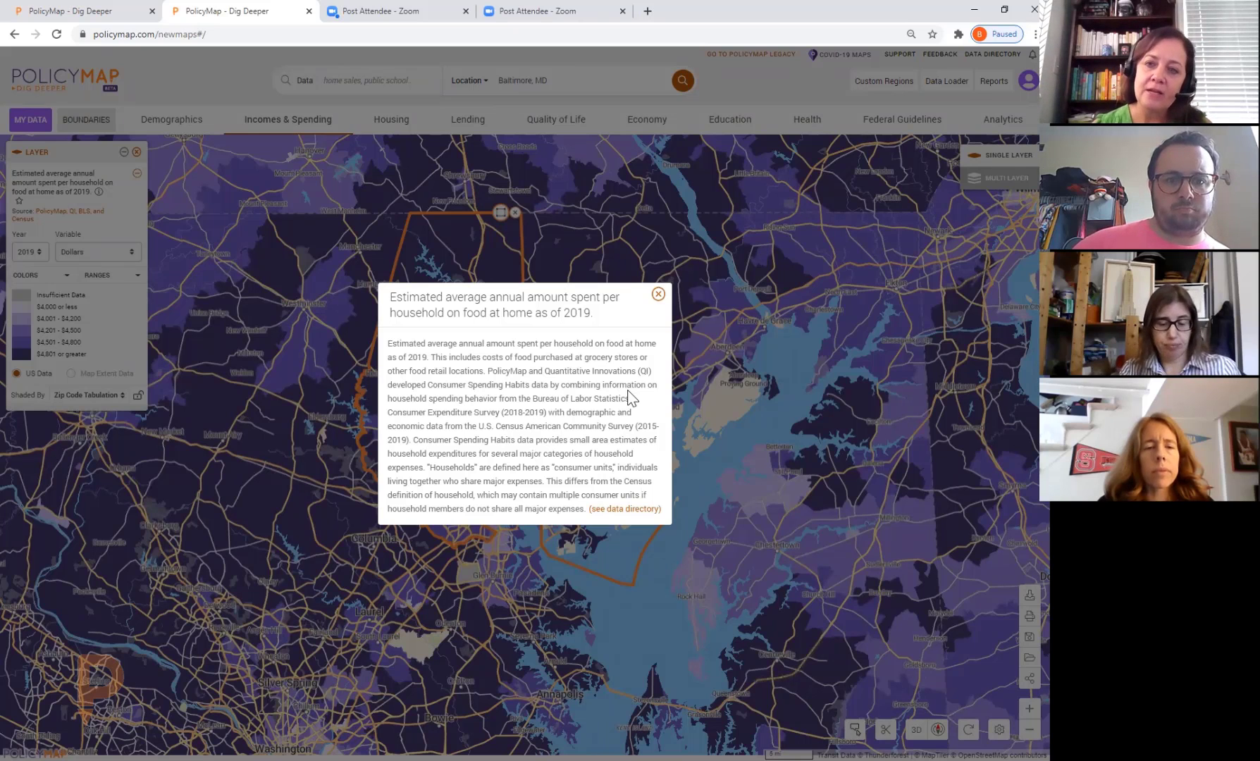
left_click(658, 294)
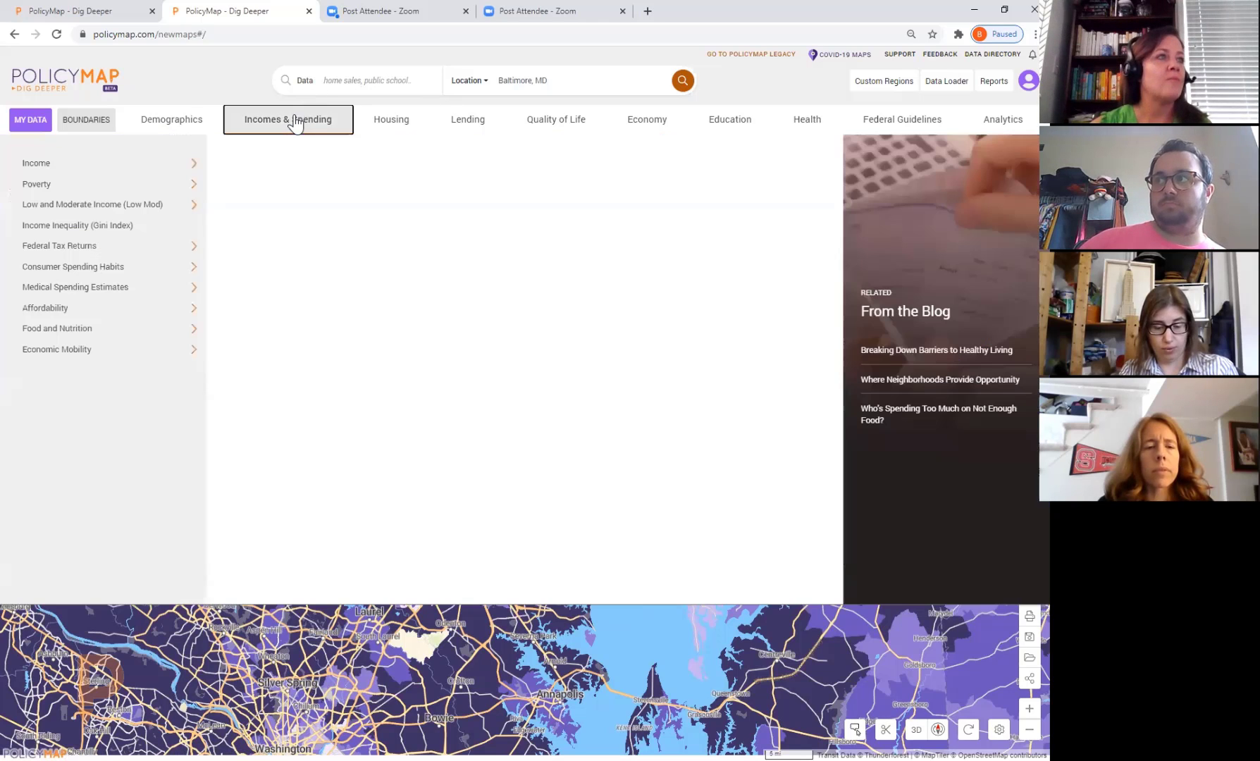
- Browse the Affordability and Food and Nutrition indicators under Incomes & Spending, including Food Insecurity, Child Food Insecurity, and SNAP and WIC
left_click(295, 121)
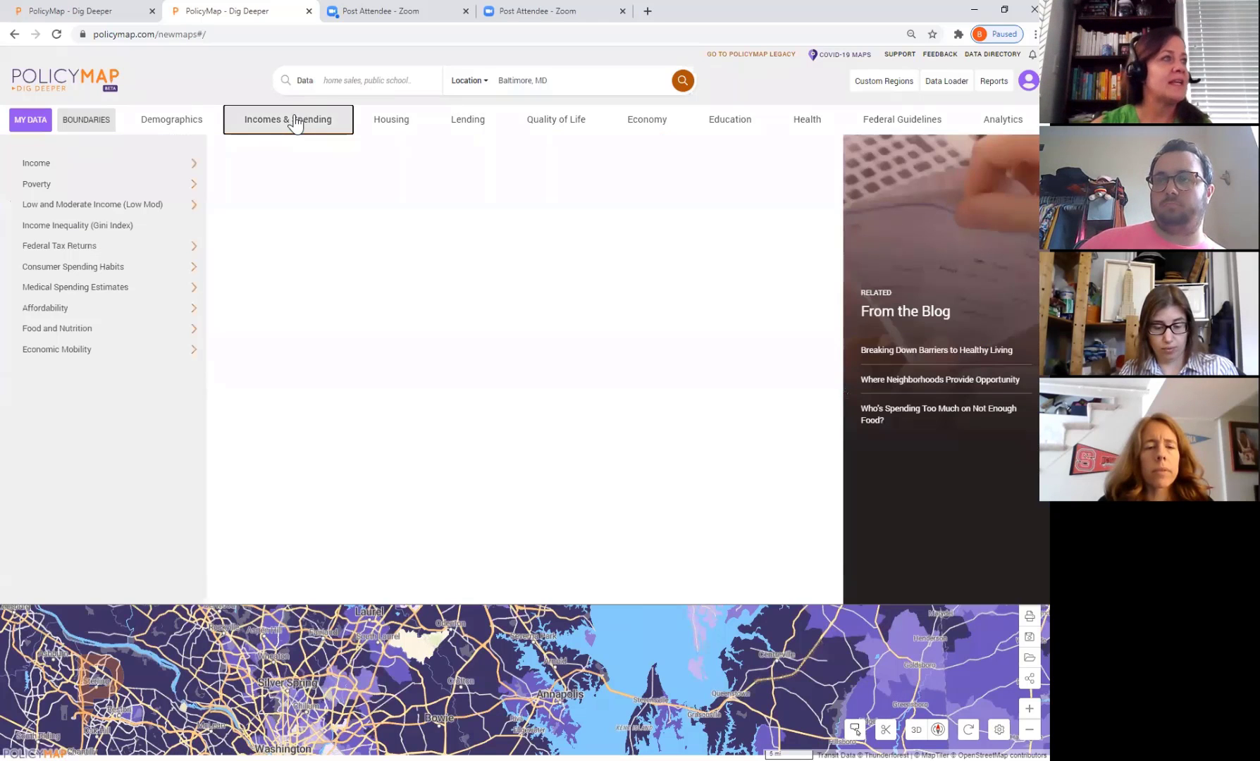
left_click(145, 316)
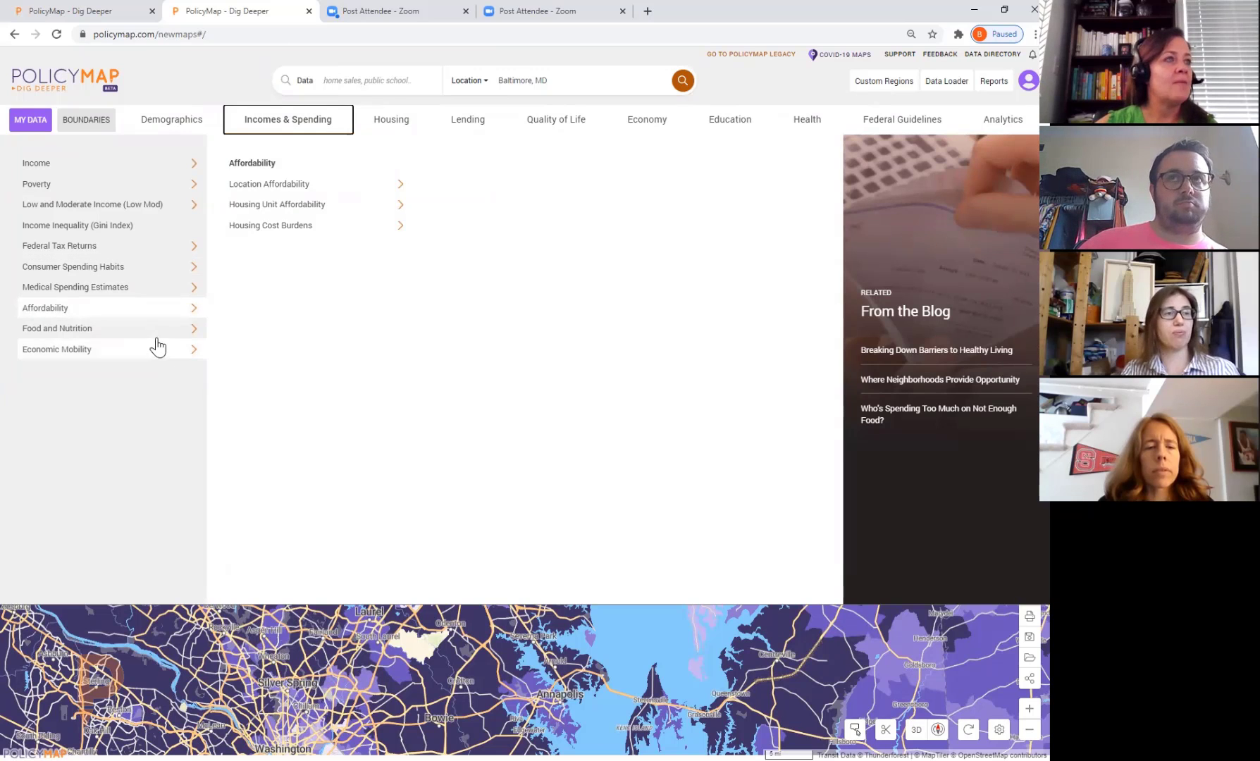
left_click(165, 331)
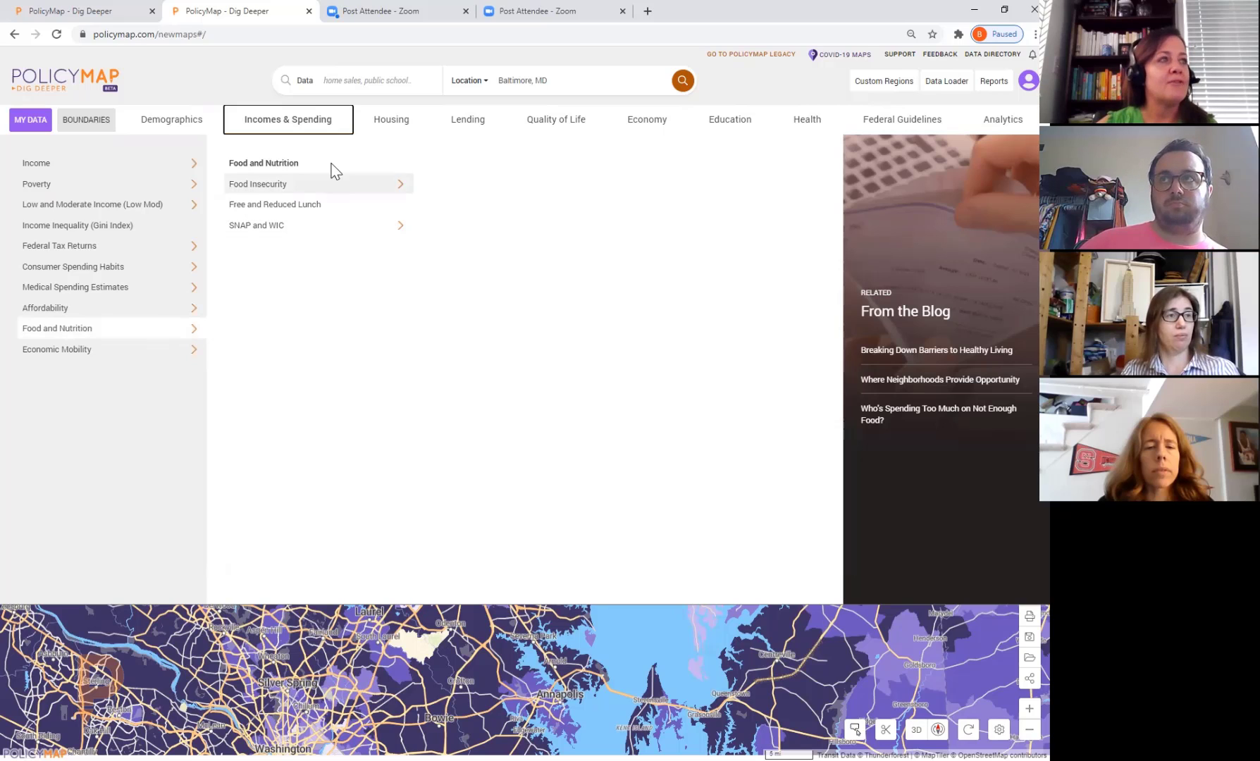
left_click(333, 186)
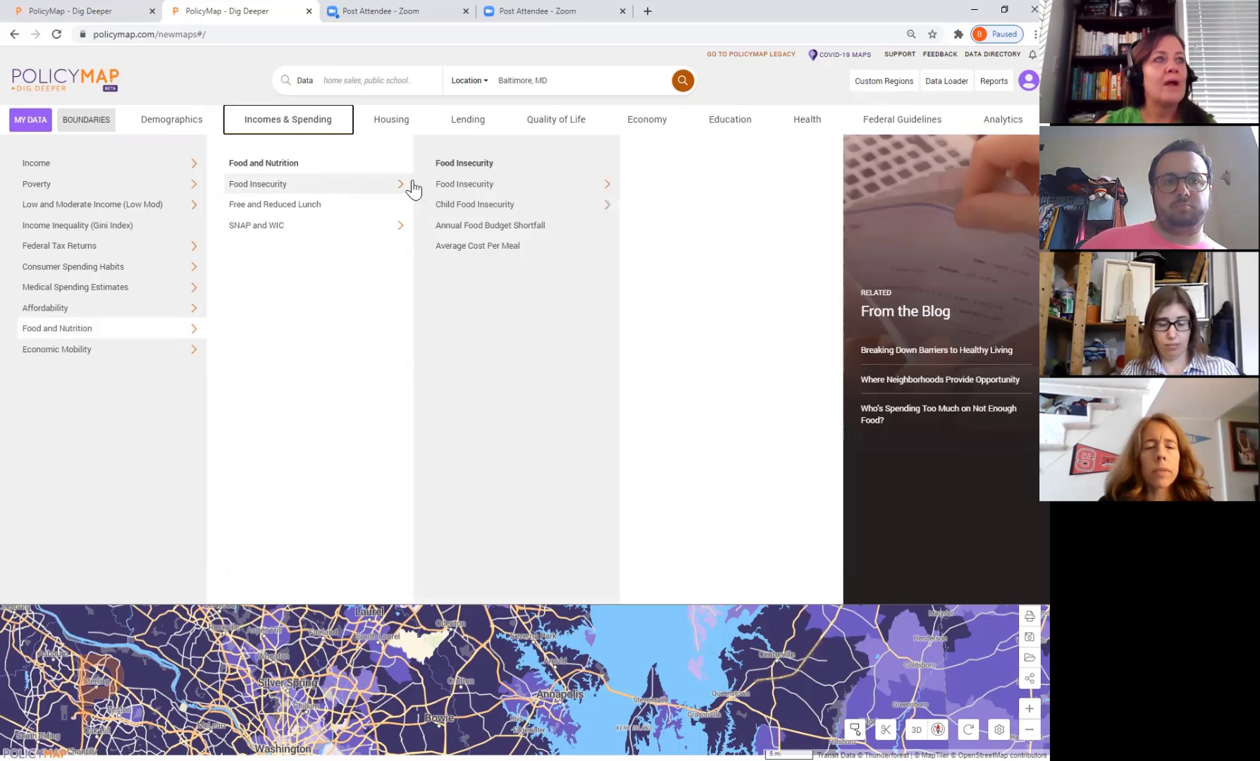
left_click(482, 185)
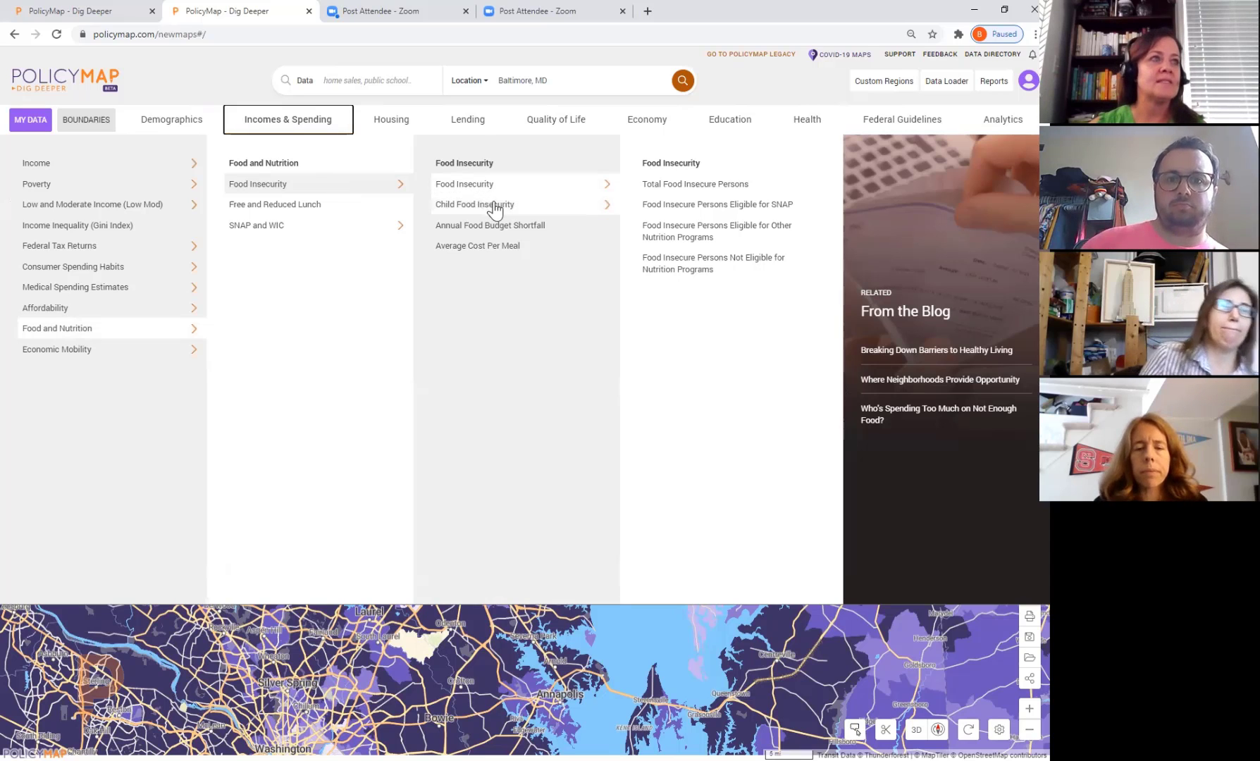
left_click(493, 207)
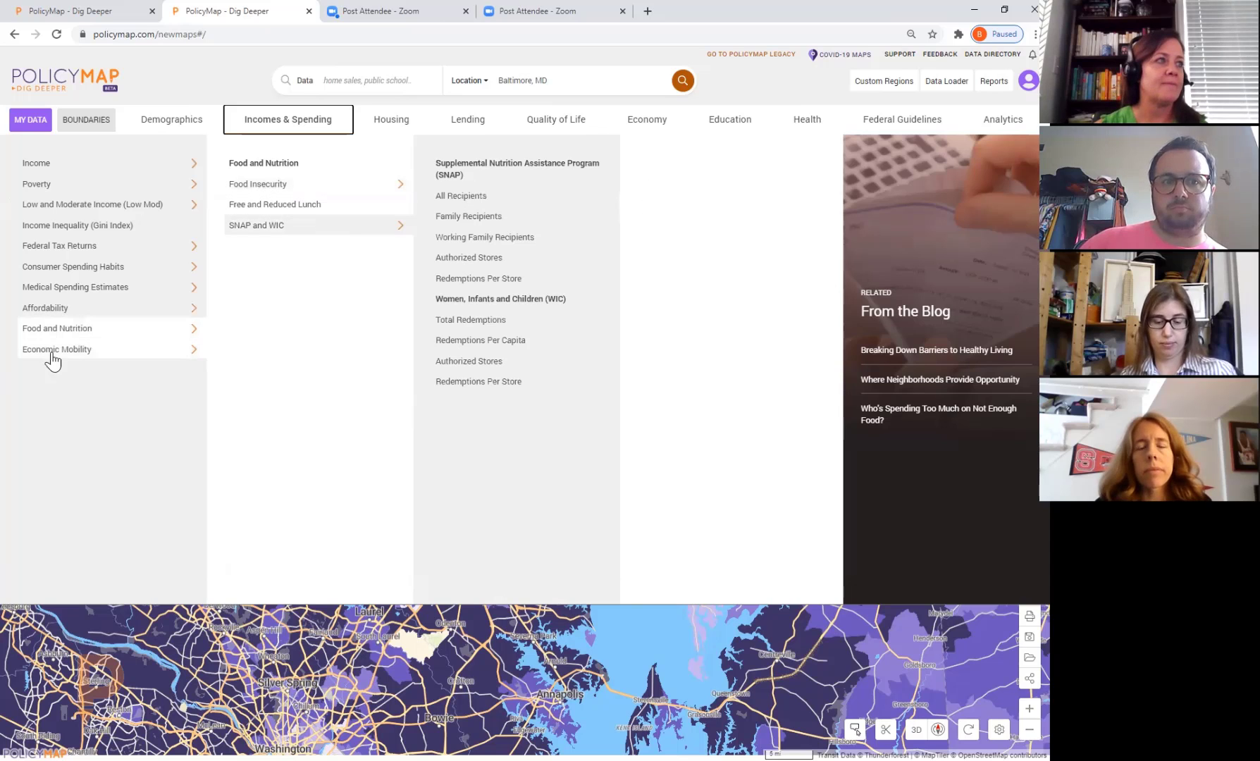
- Review the Economic Mobility breakdowns and map high income people raised in very low income families by sex, for Women
mouse_move(51, 362)
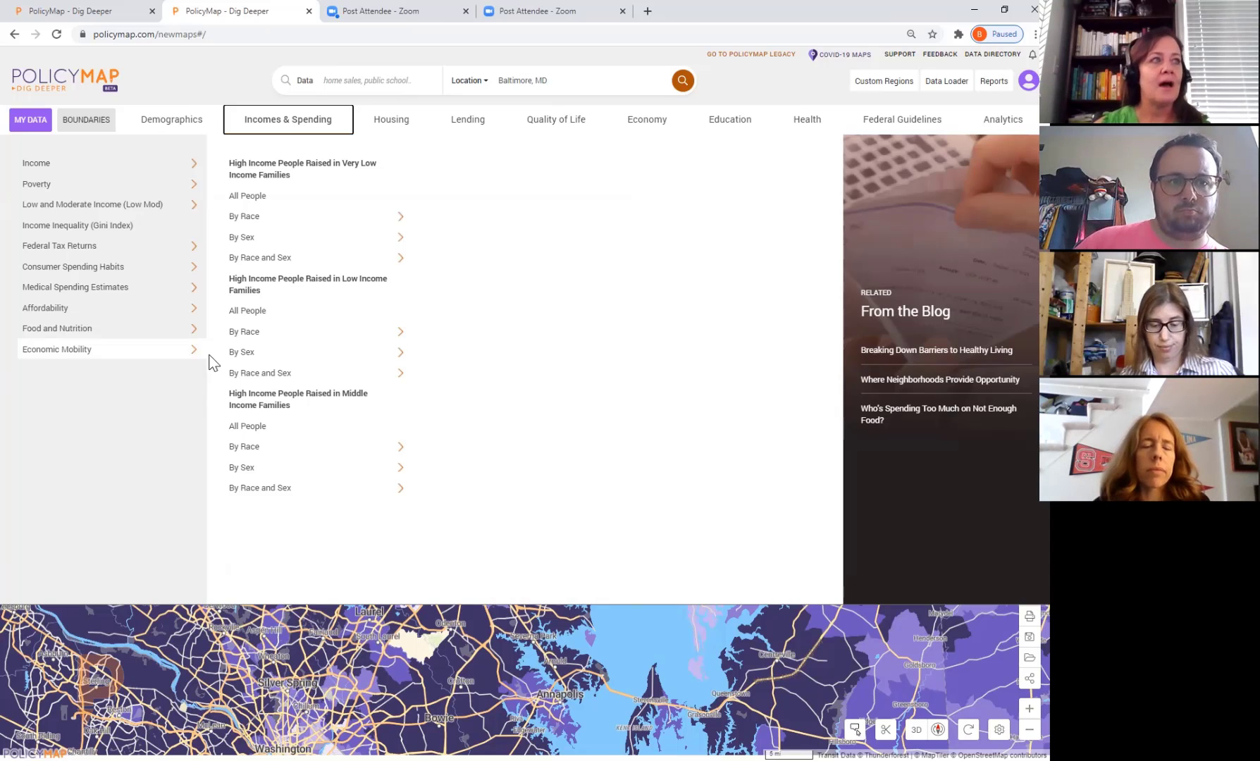
left_click(333, 225)
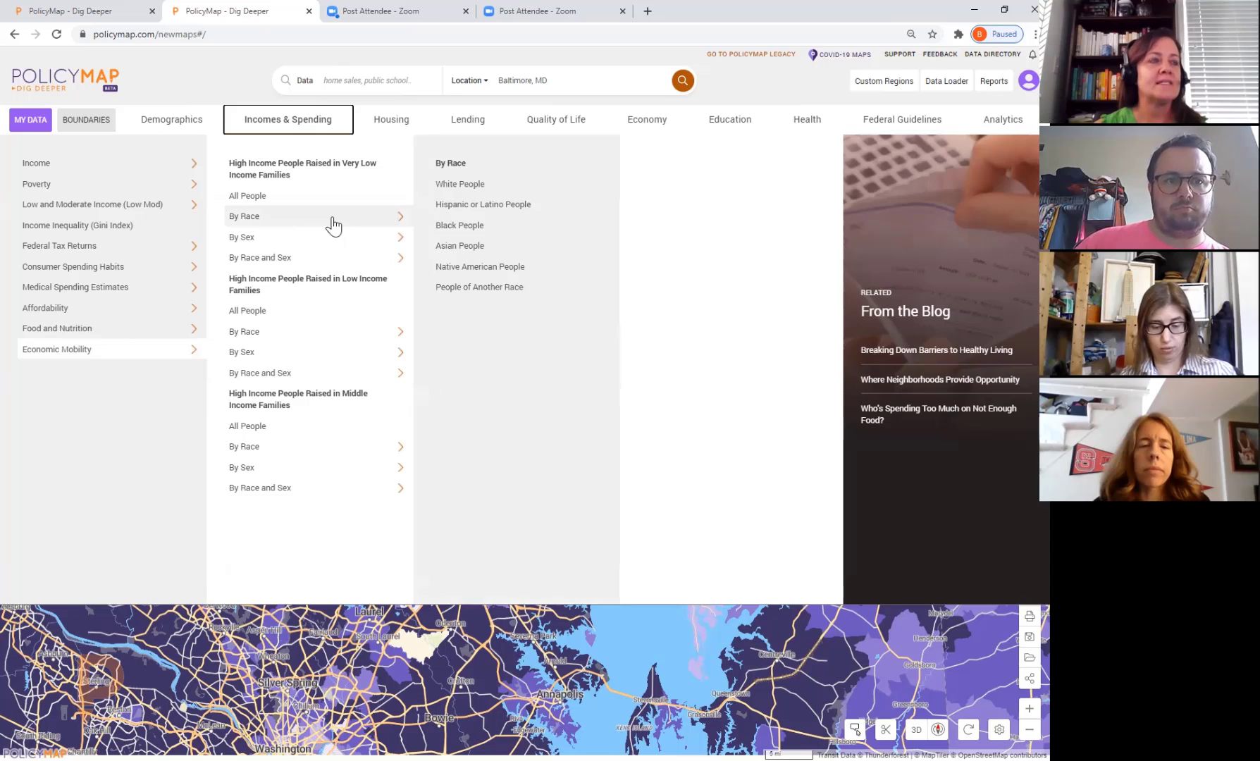
left_click(334, 257)
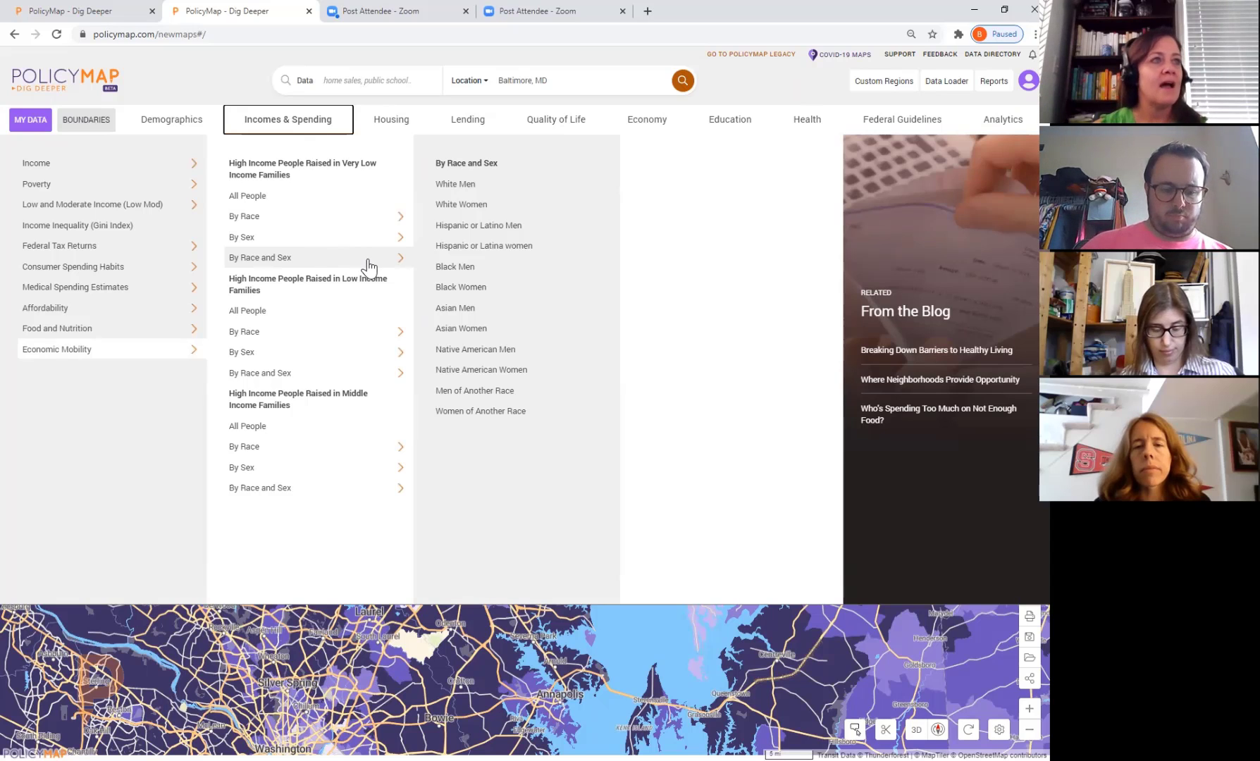
left_click(347, 220)
left_click(349, 240)
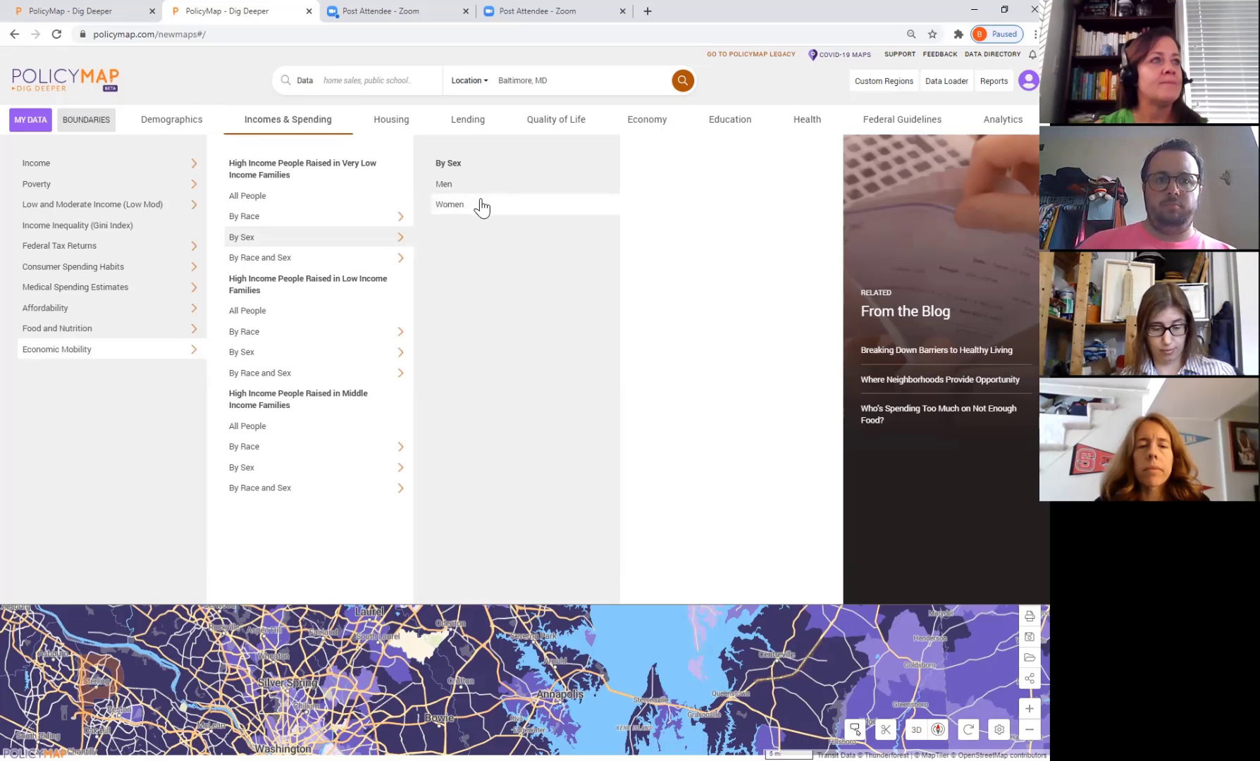
left_click(480, 205)
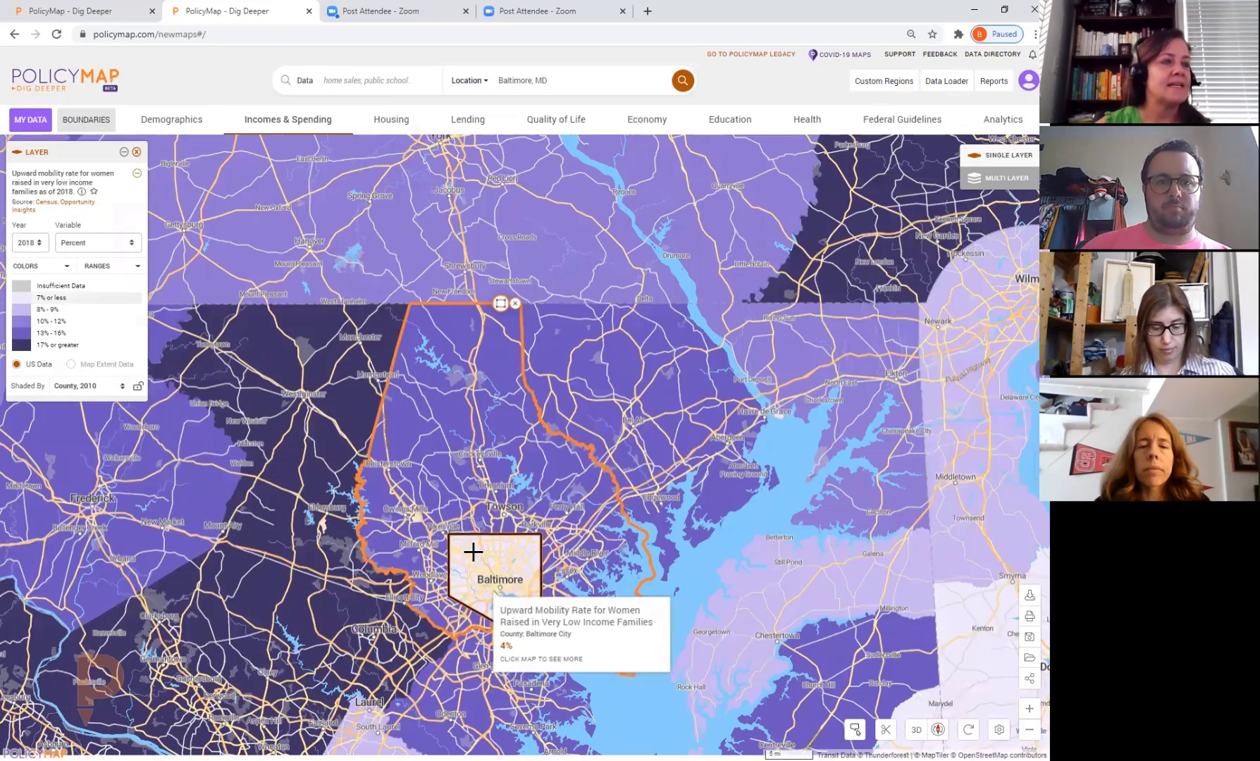
- View the women's upward mobility rate for a central Baltimore census tract, then close its details
left_click(463, 495)
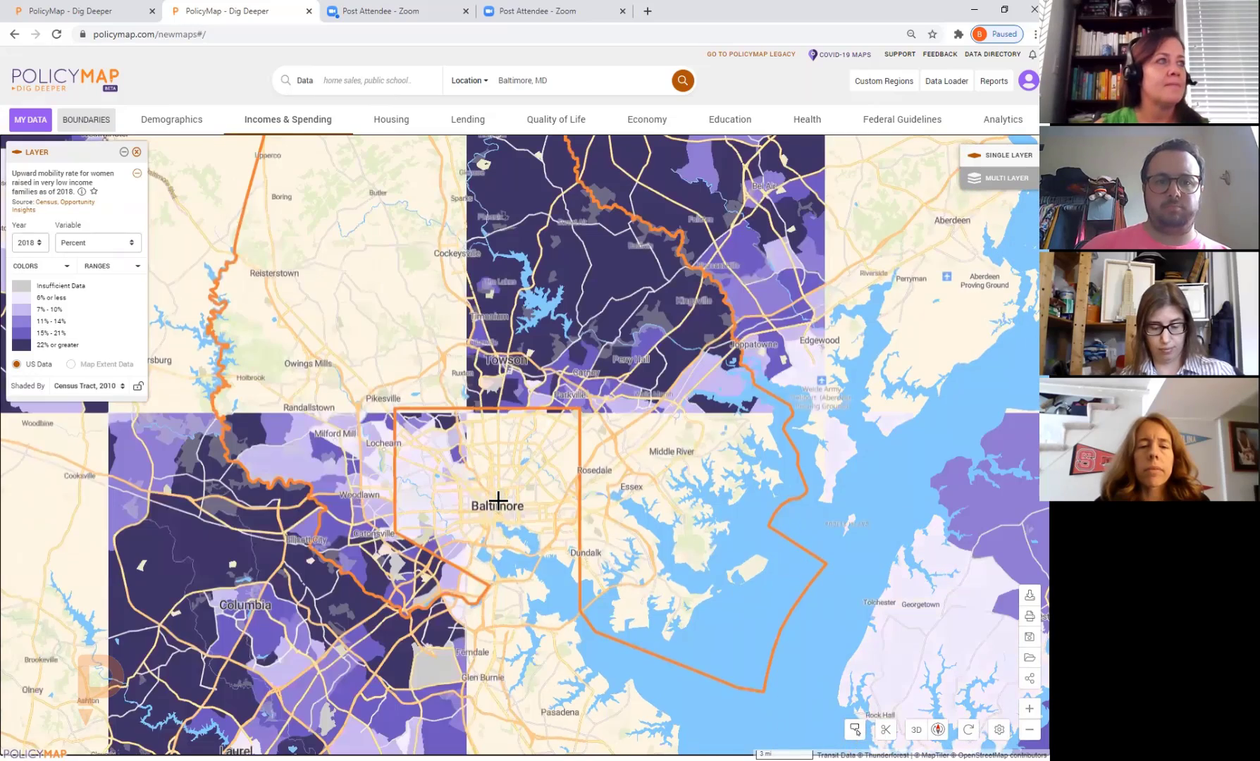
left_click(501, 499)
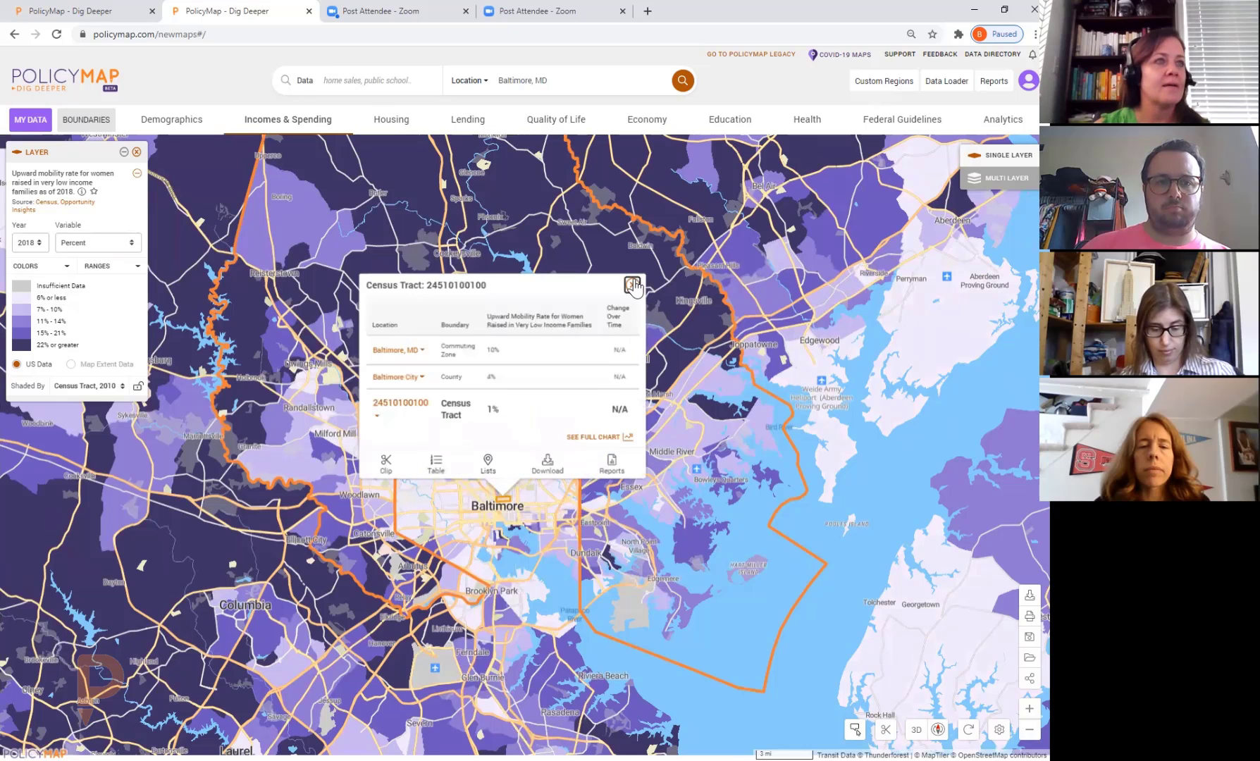
left_click(632, 285)
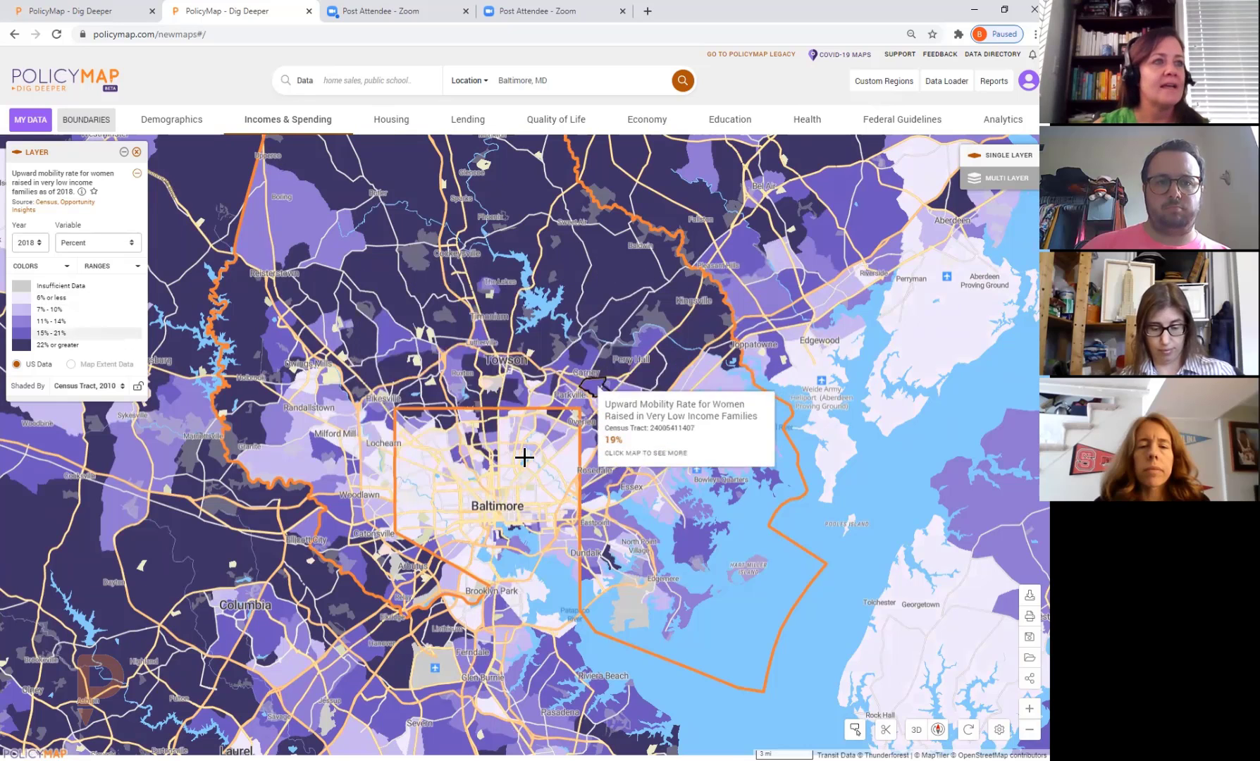
- Examine the upward mobility values of two more census tracts, one downtown and one southwest of it, and close their details
double_click(490, 519)
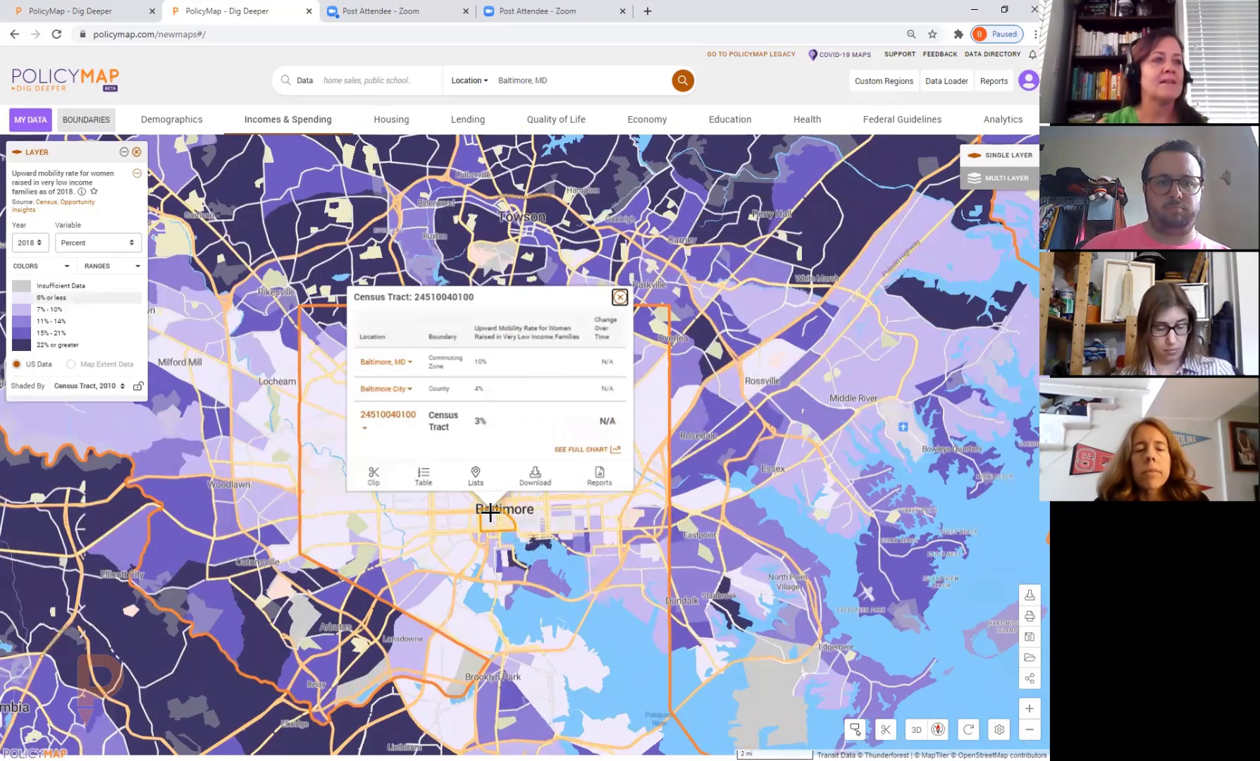
left_click(620, 297)
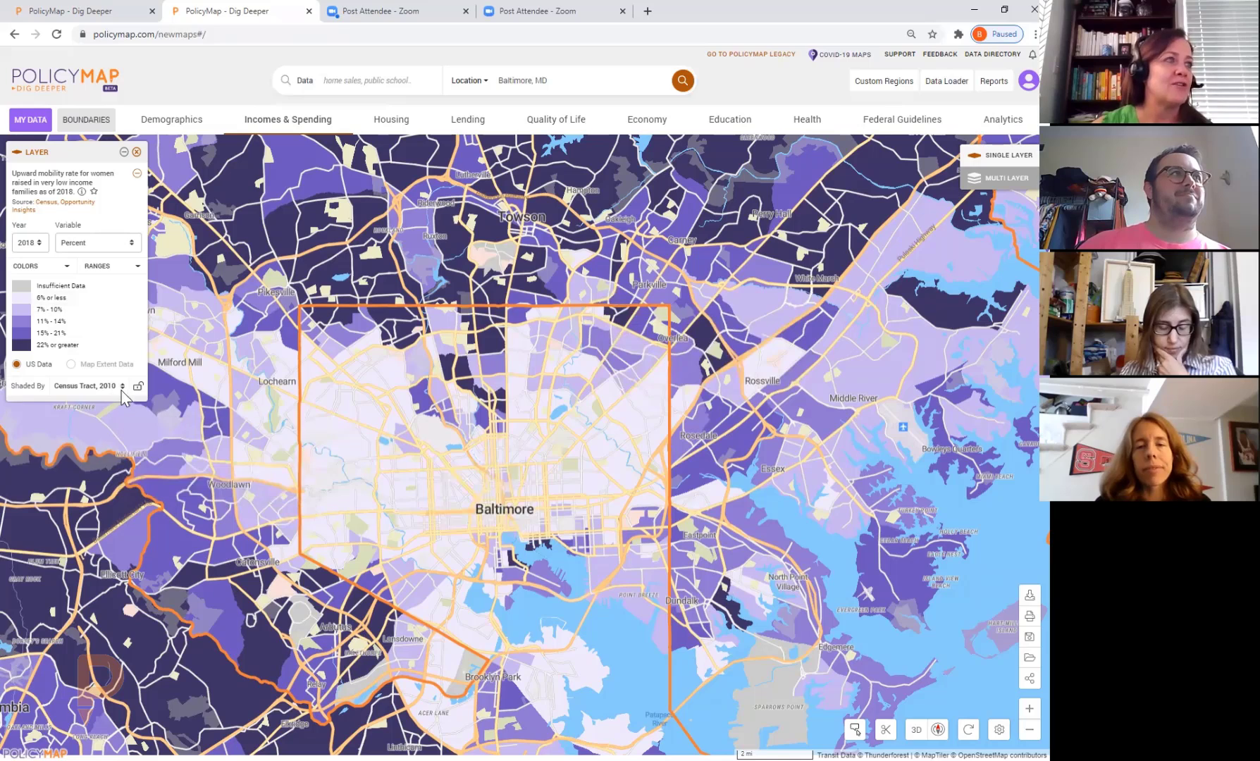
double_click(456, 551)
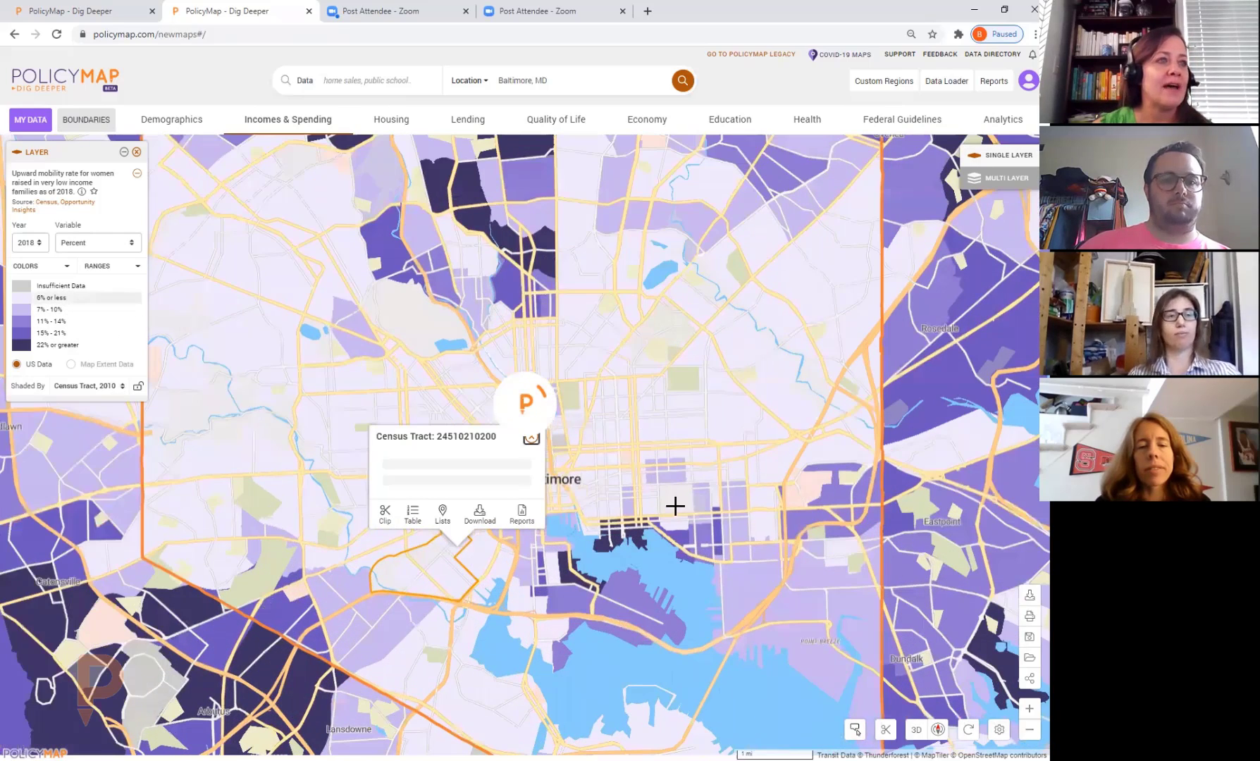
left_click(587, 337)
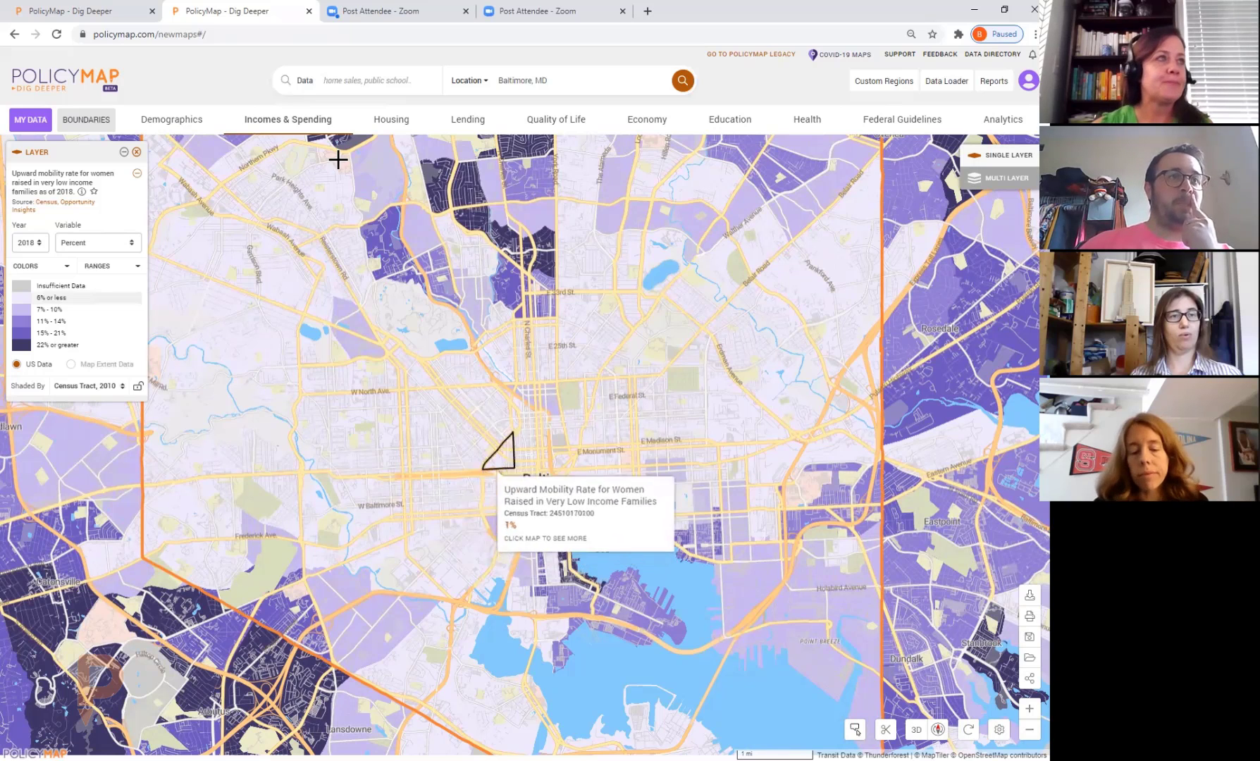
- Browse the Housing indicators for Vacancy, Home Sales and Home Values, and map the Median Value of homes
left_click(395, 134)
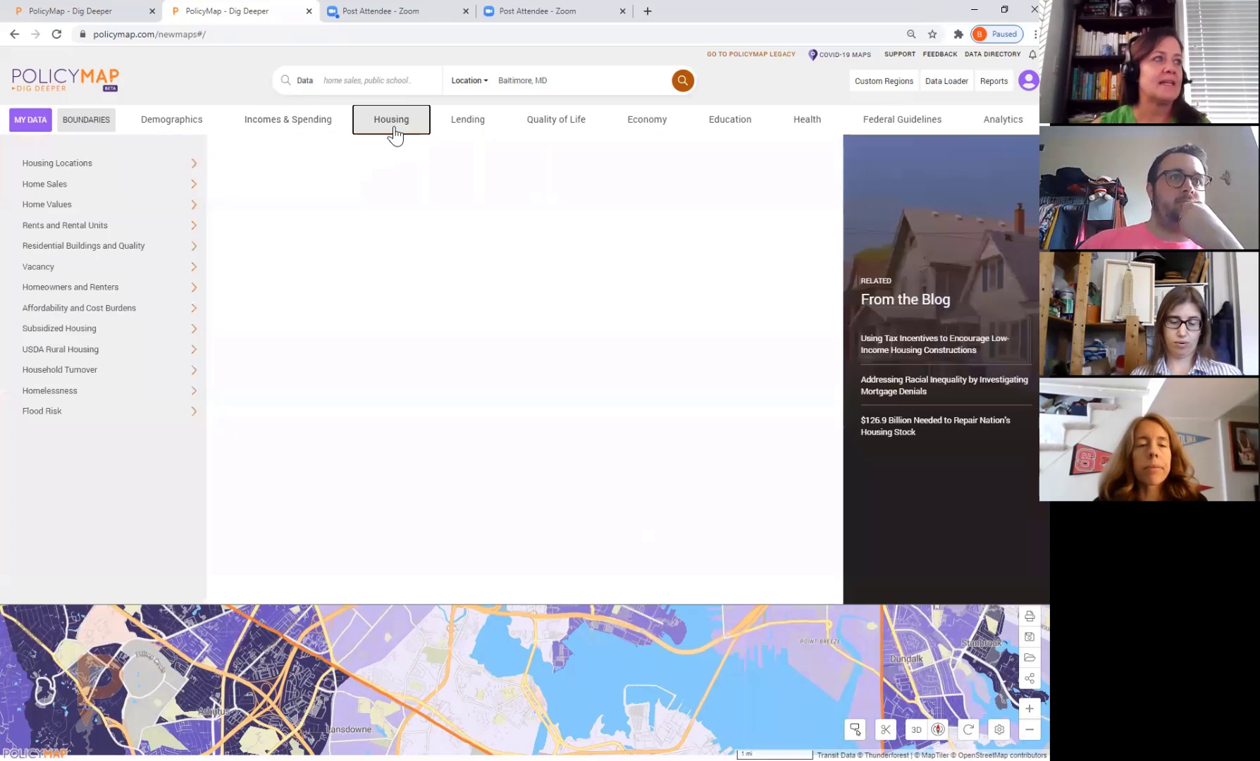
left_click(169, 271)
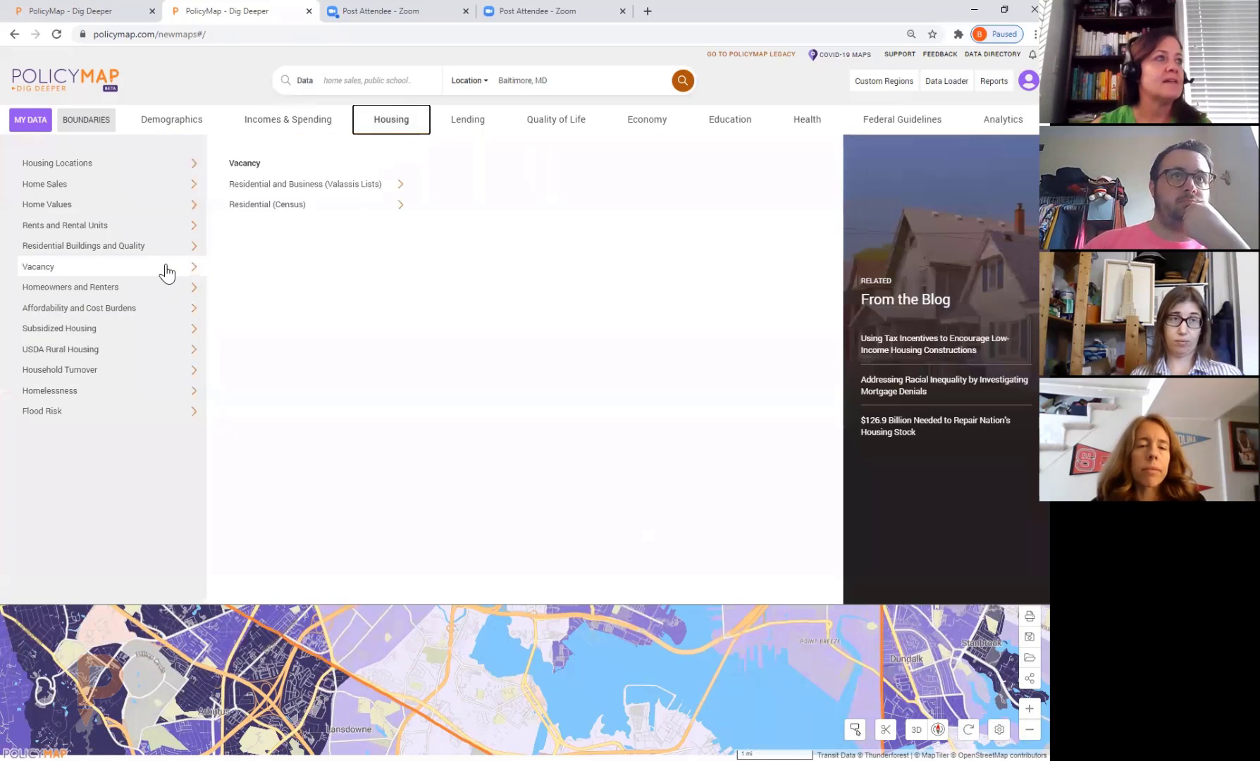
left_click(171, 190)
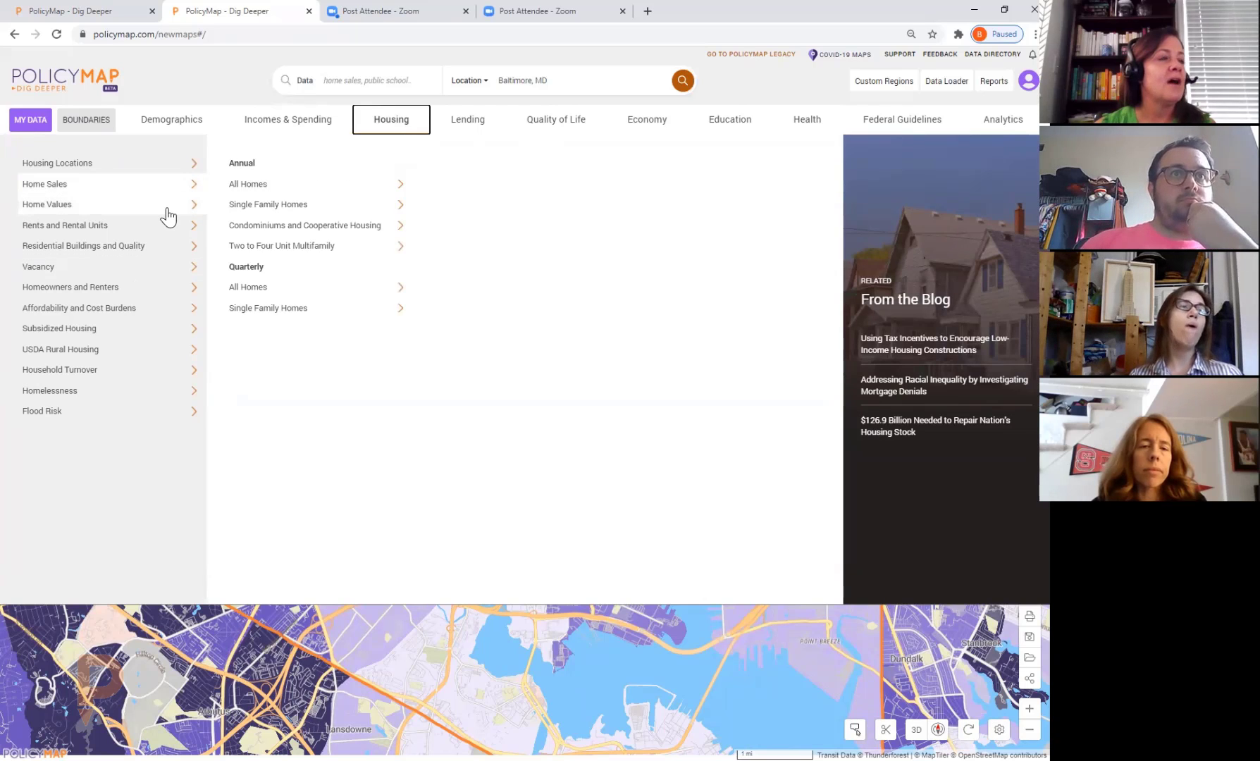
left_click(165, 208)
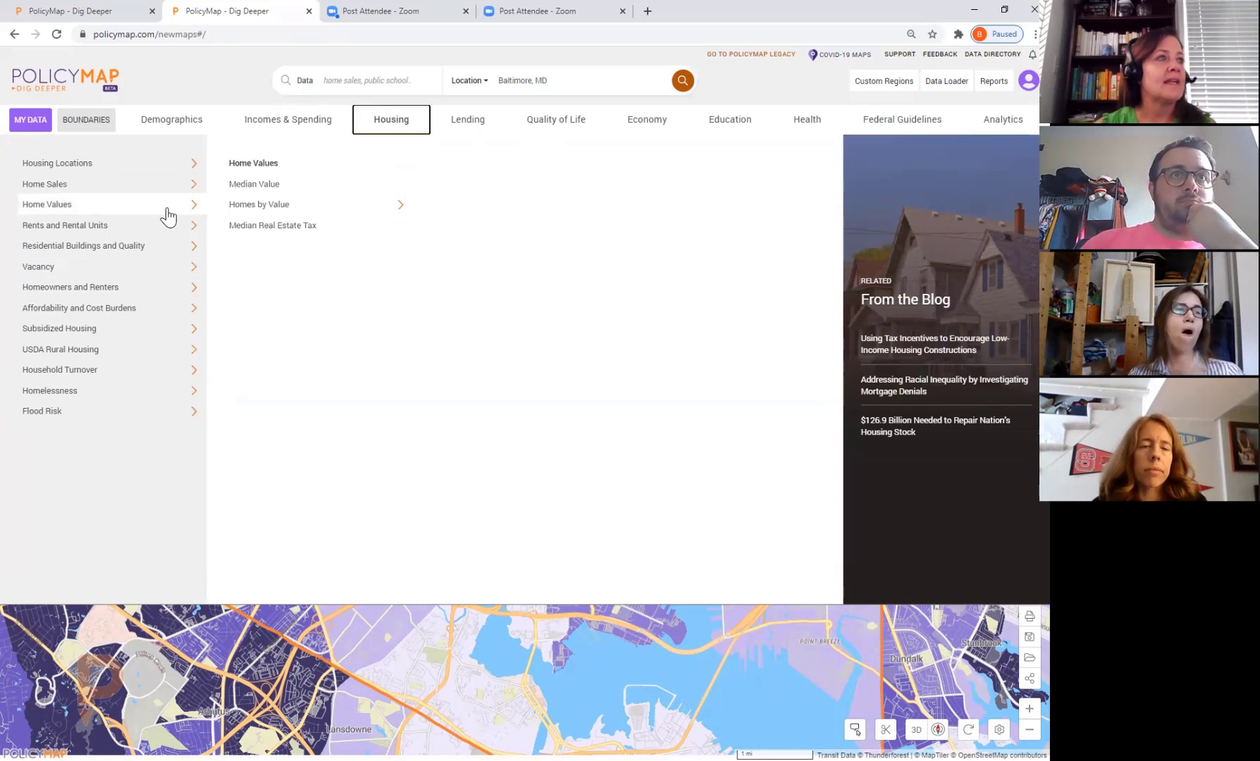
left_click(280, 187)
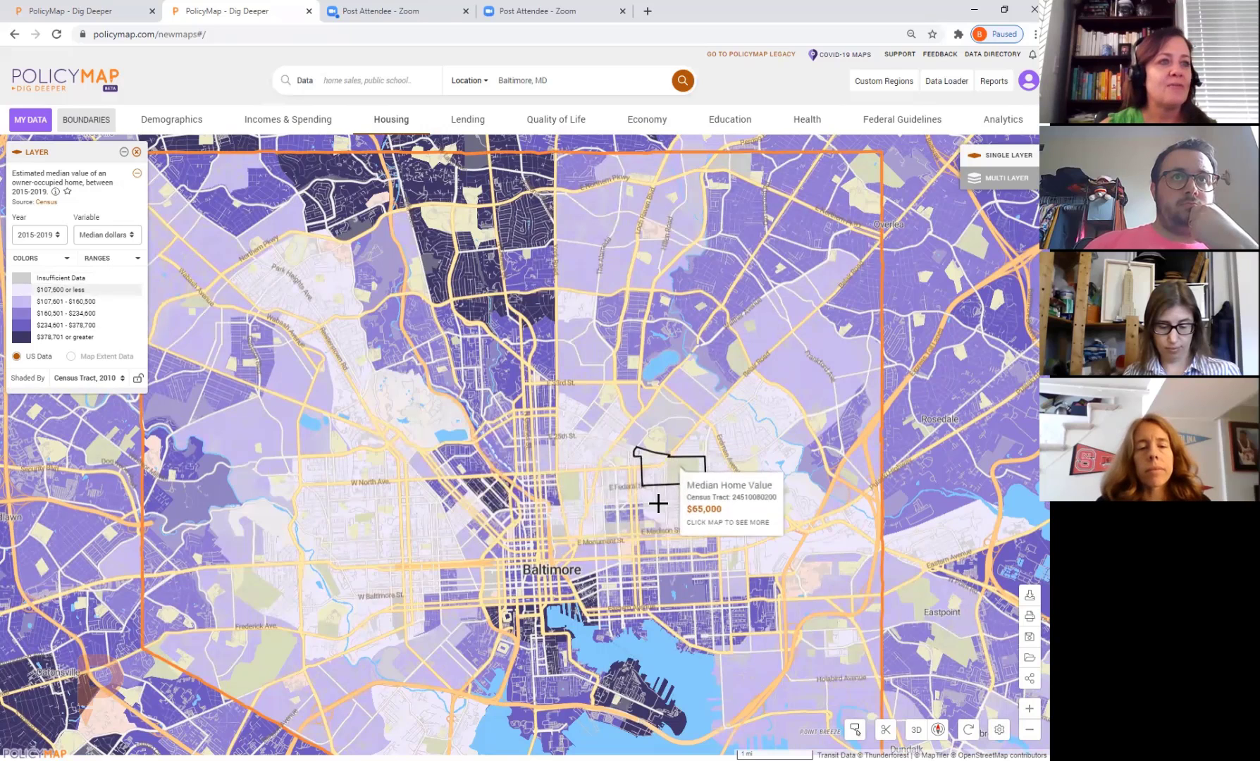
- View the median home value details of a tract east of downtown Baltimore, open its table and shade it by Block Group, 2010
left_click(692, 559)
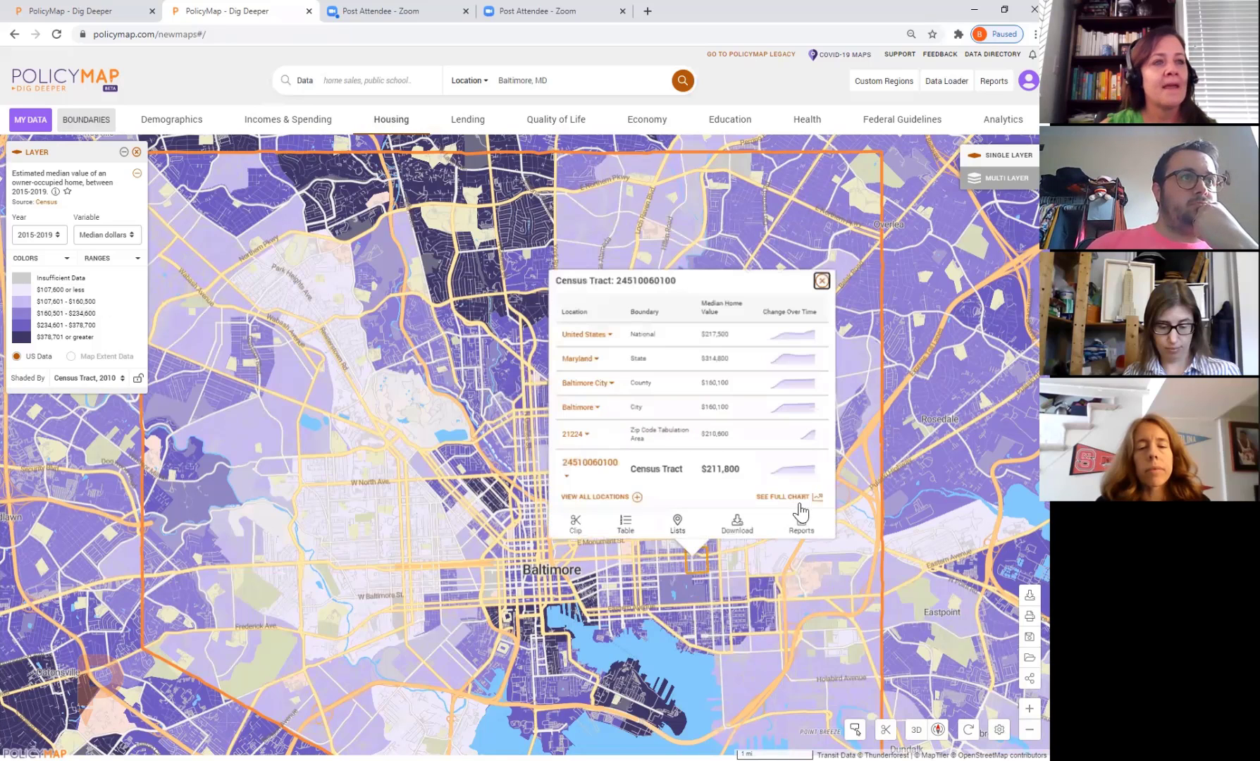
mouse_move(815, 435)
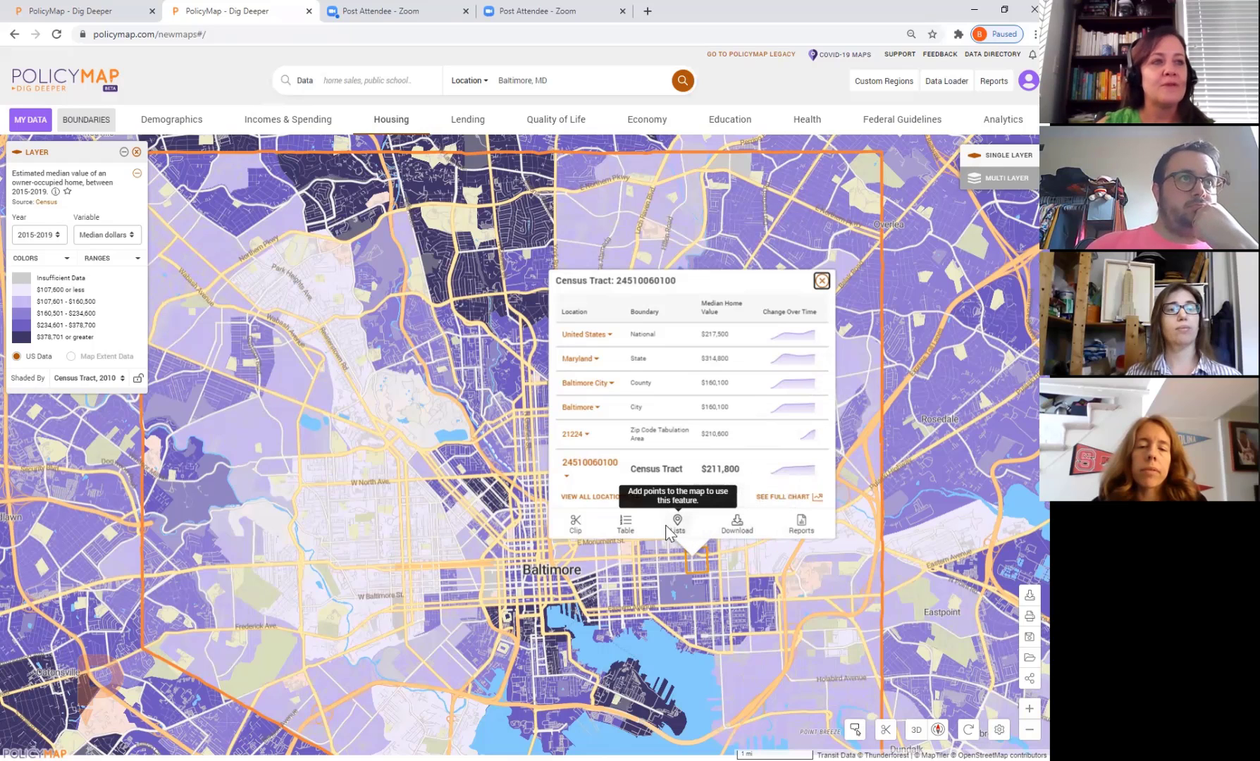
left_click(625, 528)
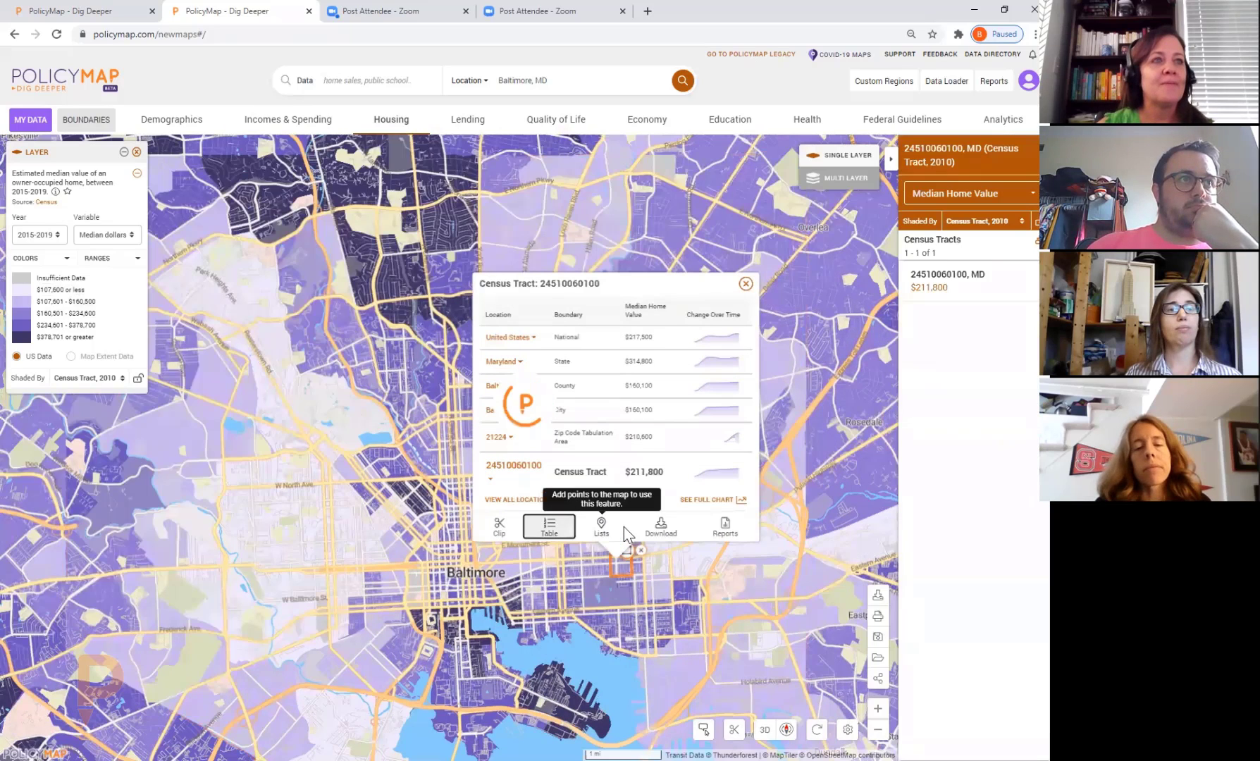
left_click(1002, 232)
left_click(1001, 243)
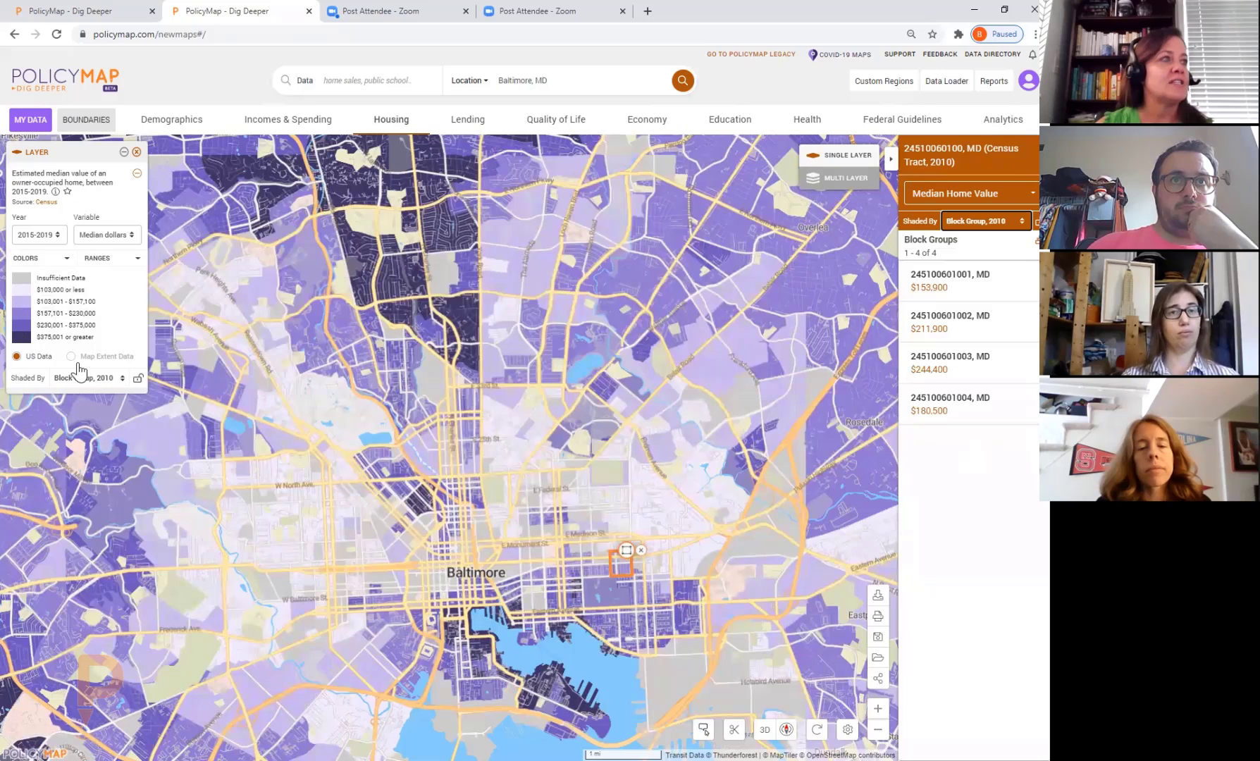
- Change the location to Baltimore City, MD (County) and look over its table of median home values by census tract
left_click(576, 82)
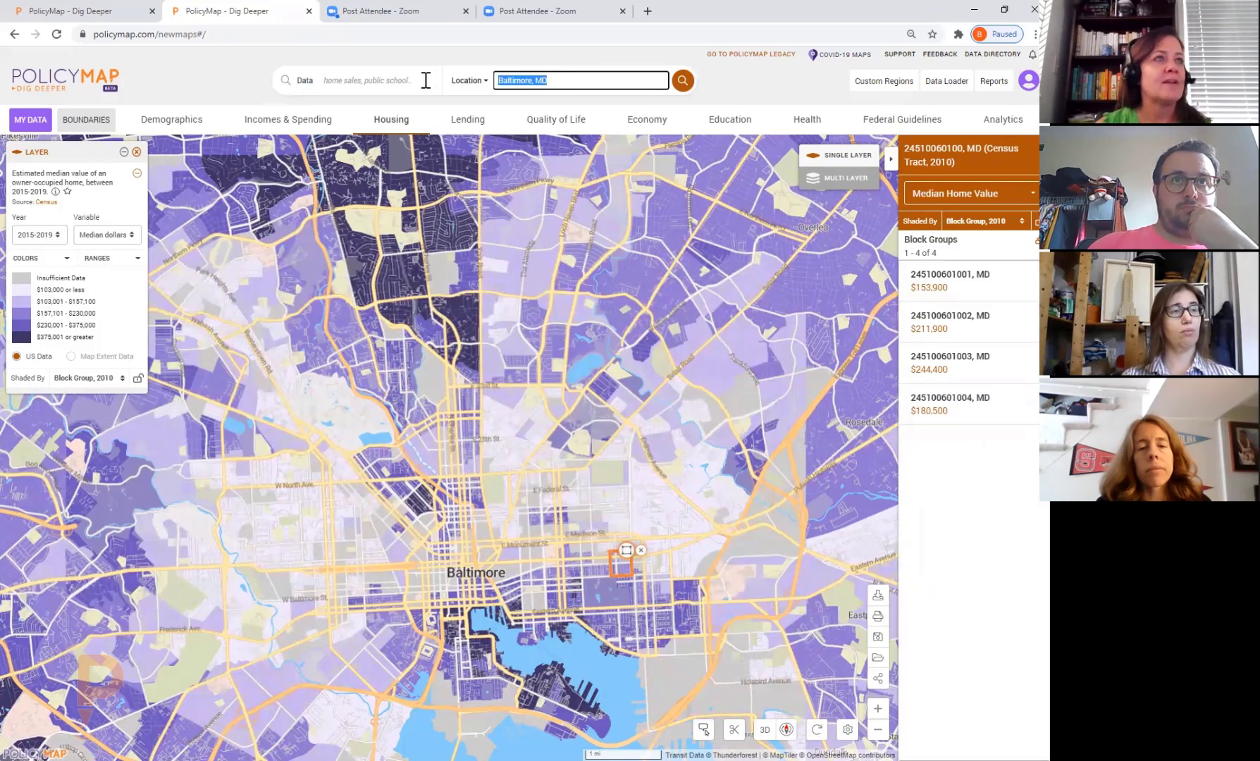
type("ba")
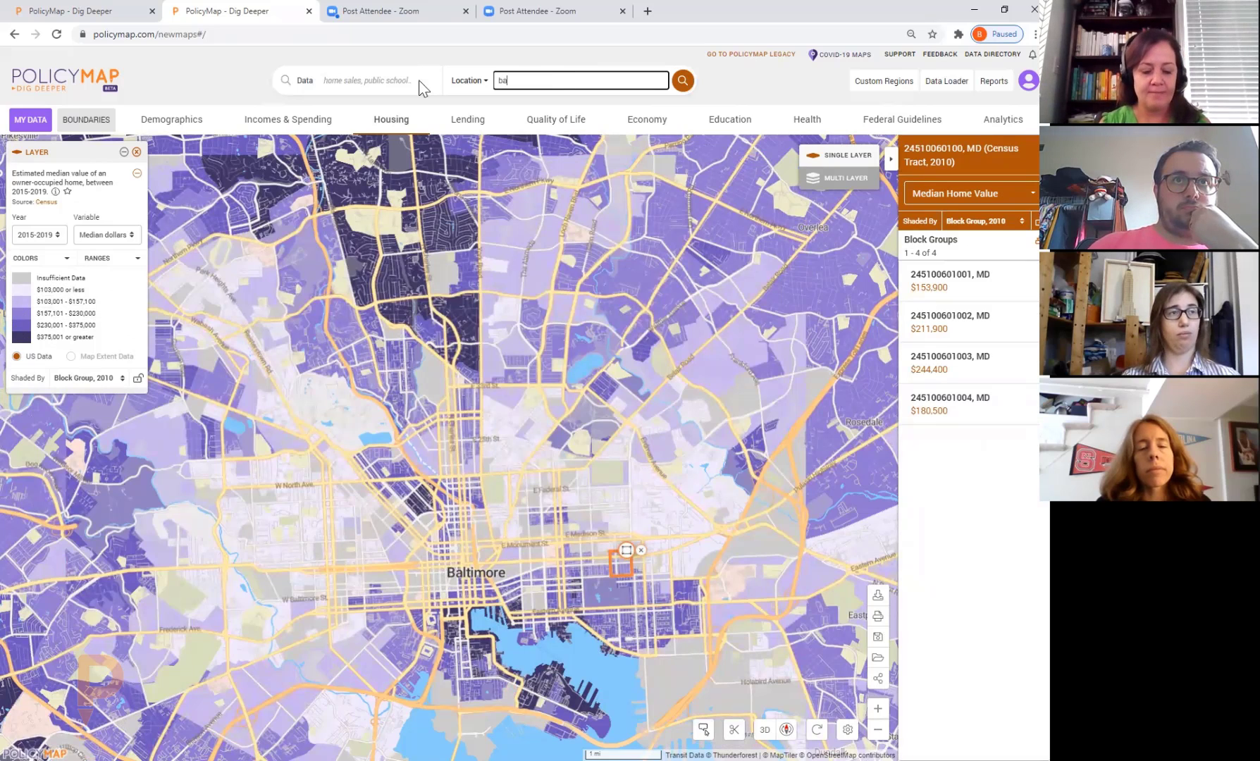
type("lit")
key("BackSpace")
key("BackSpace")
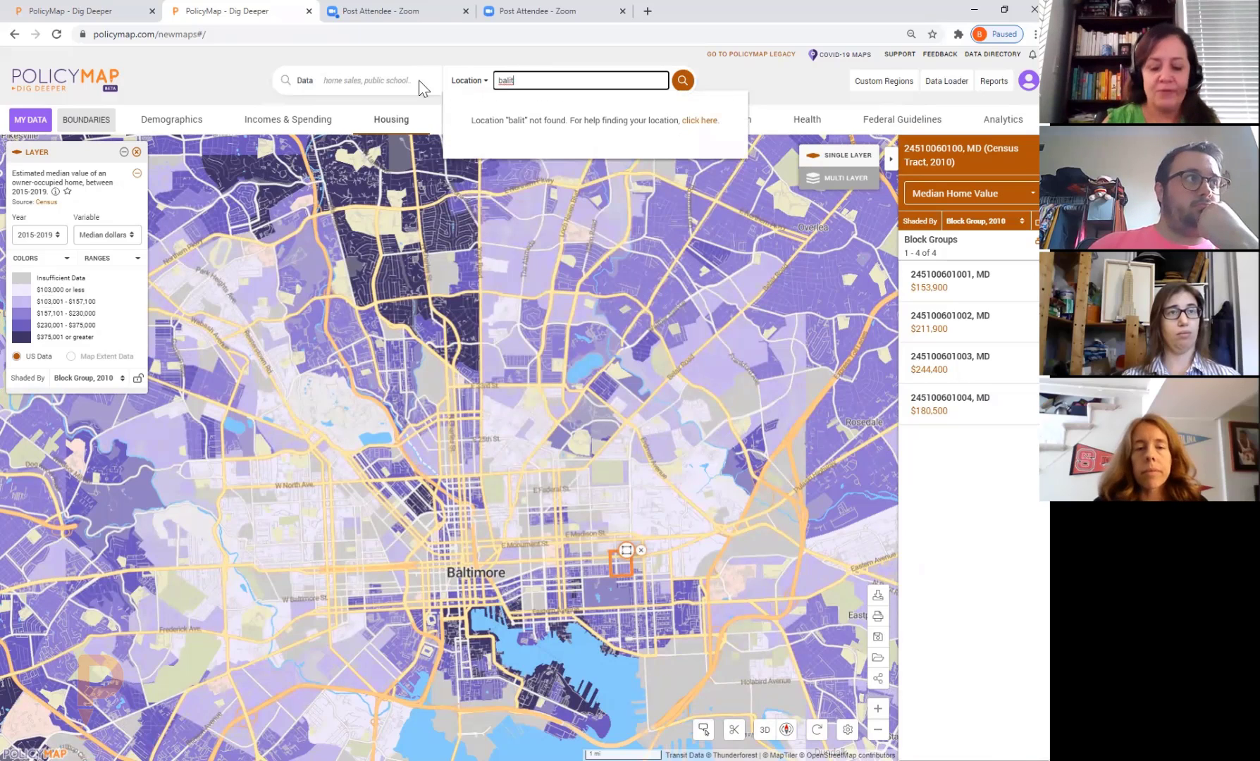
type("t")
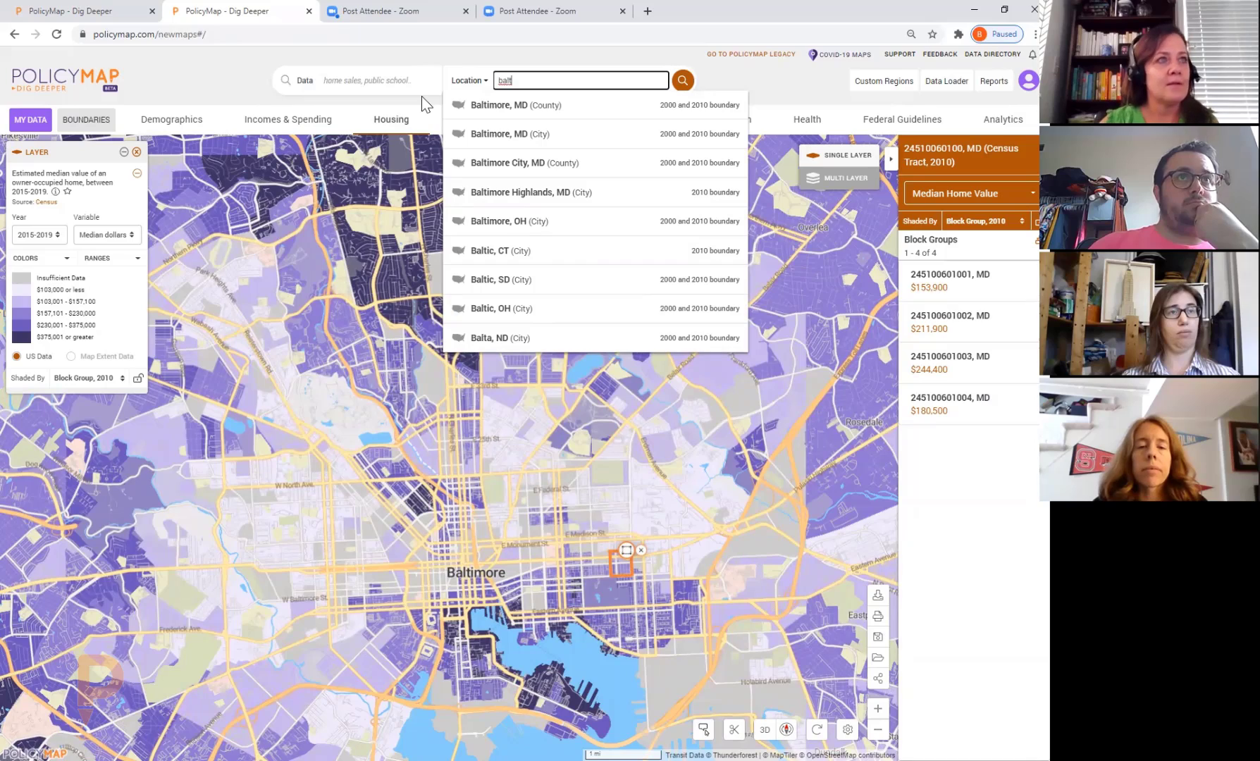
left_click(582, 166)
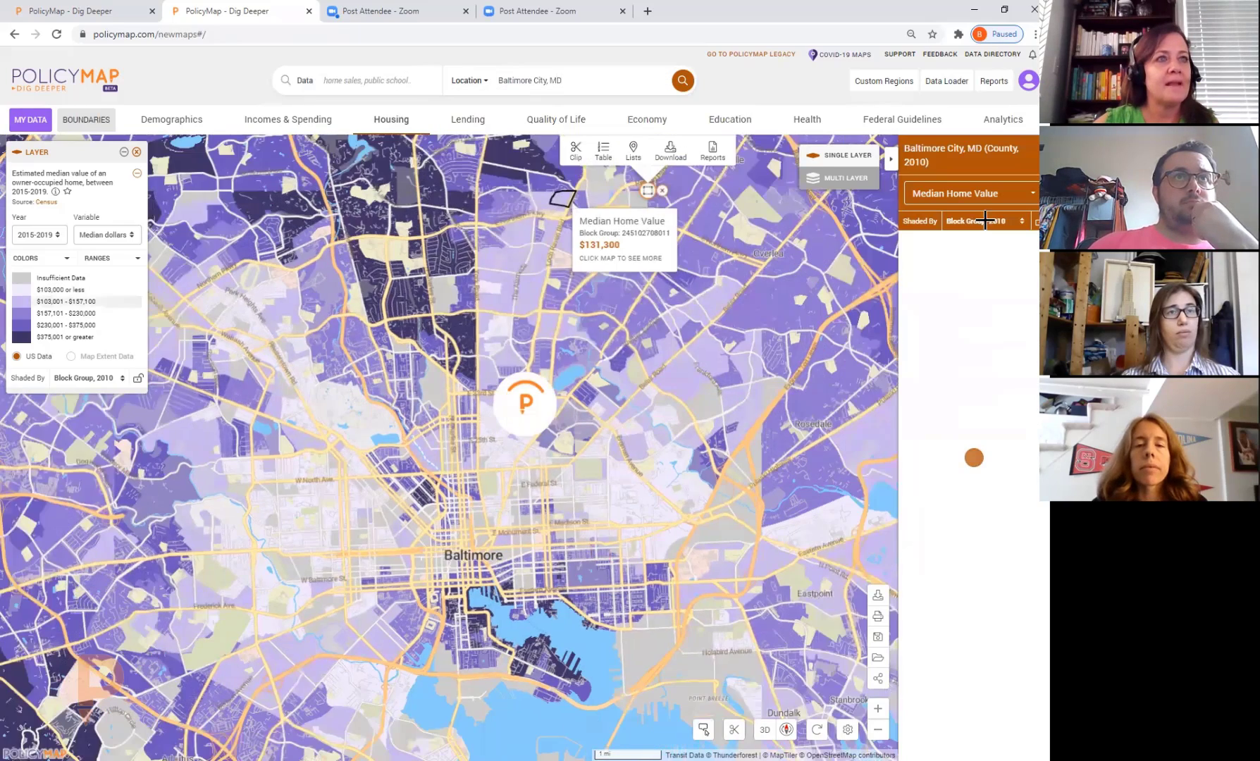
scroll(976, 329, "down", 1)
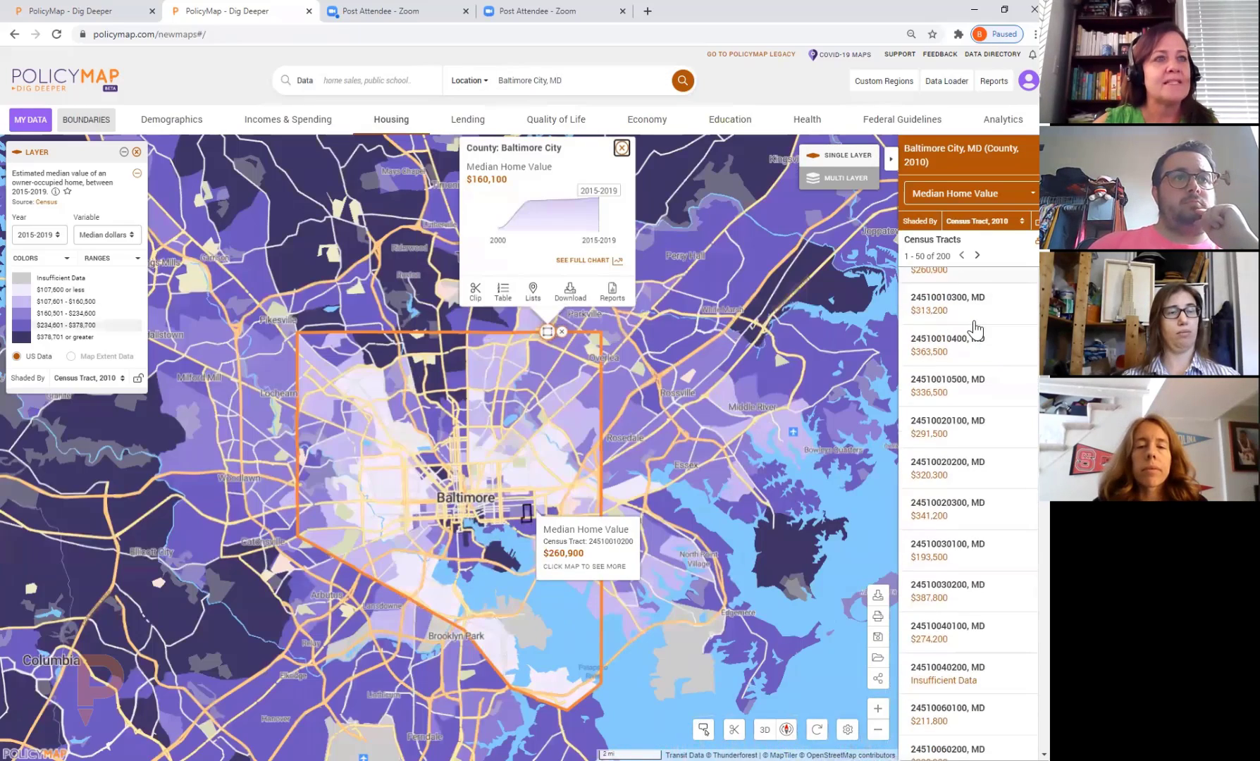
scroll(975, 328, "up", 1)
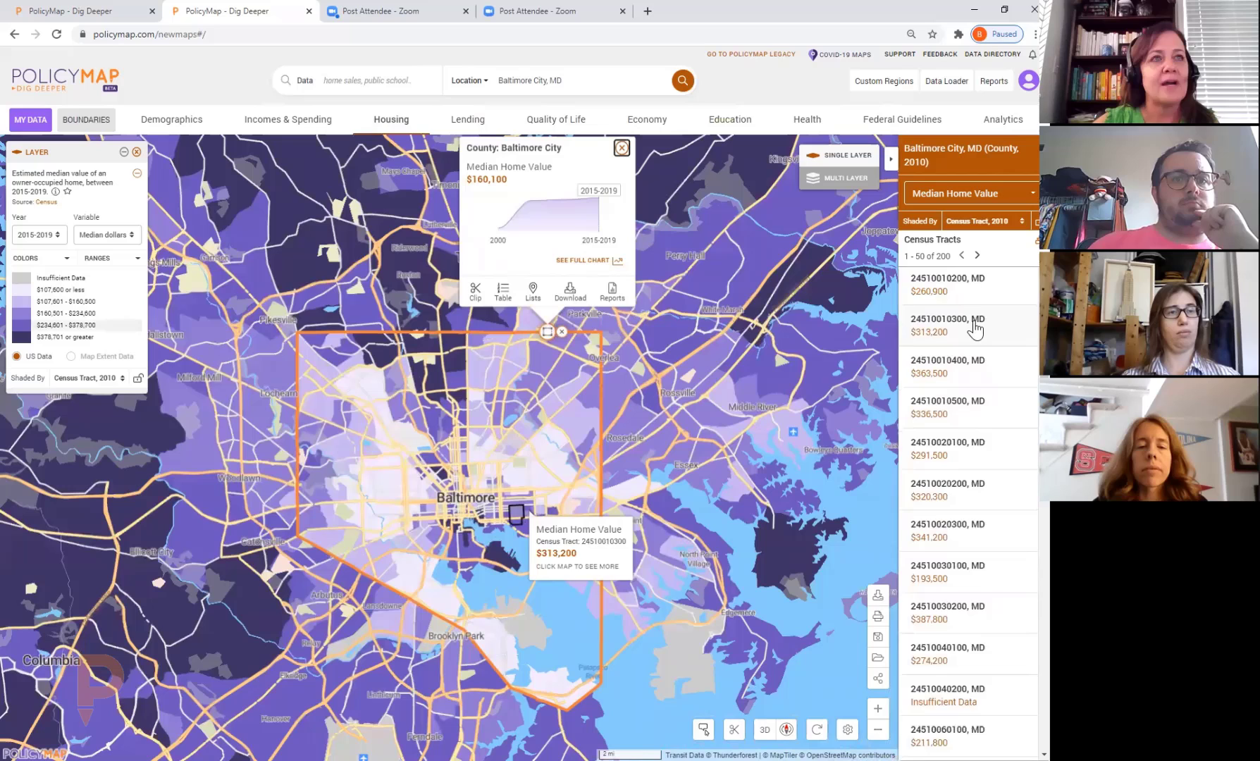
- Shade Baltimore City's median home value table by Block Group, 2010 and download the table as a CSV
left_click(1019, 222)
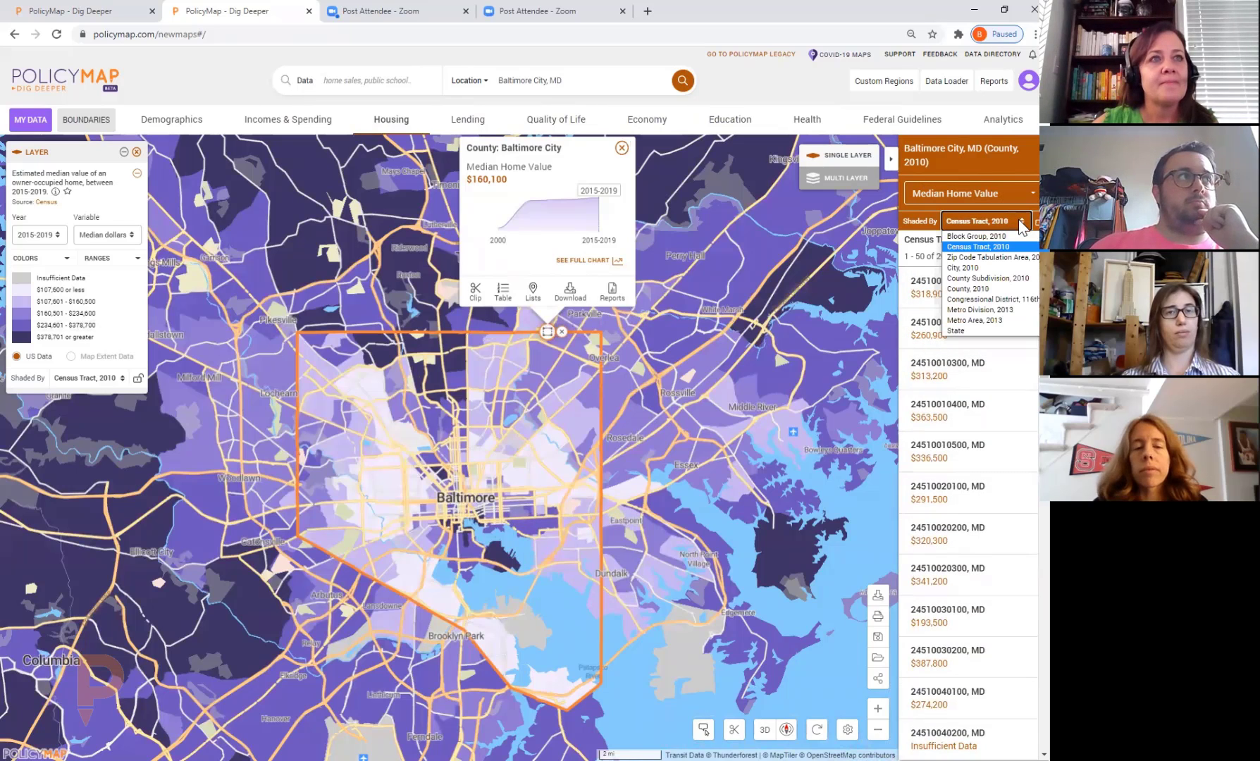
left_click(1006, 240)
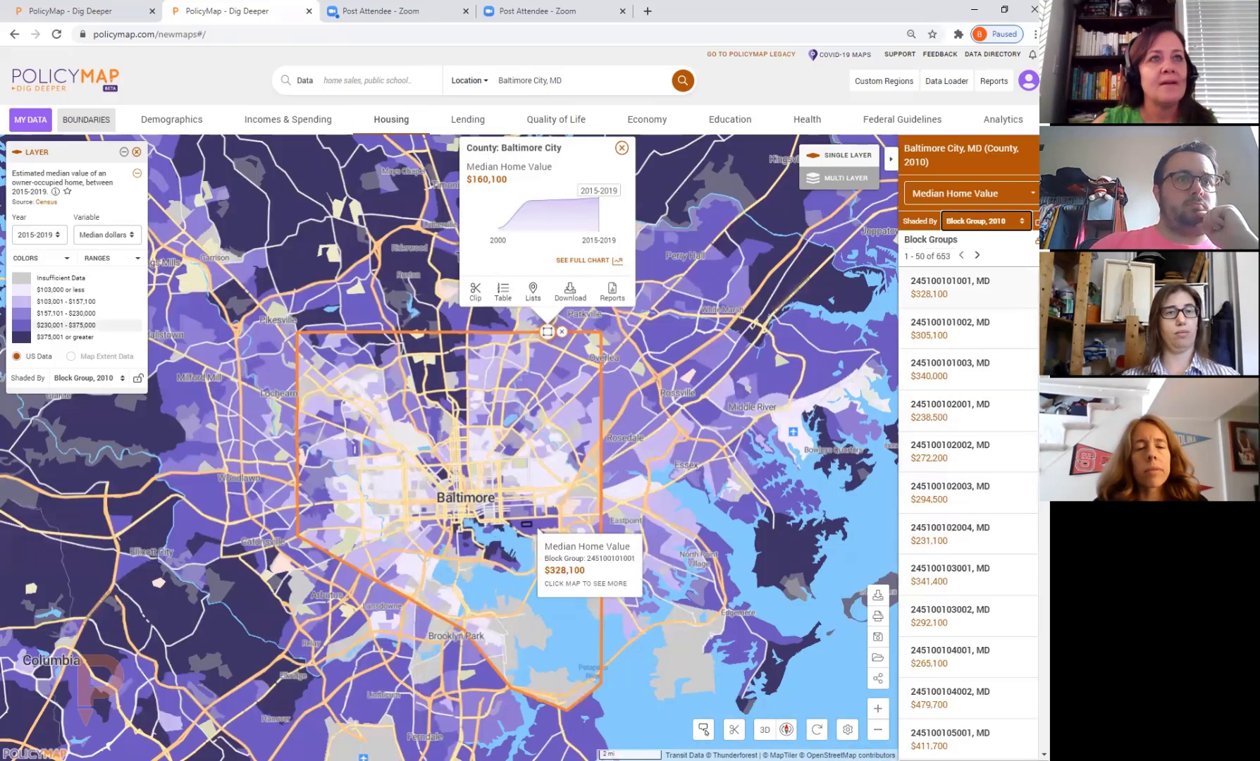
left_click(1026, 240)
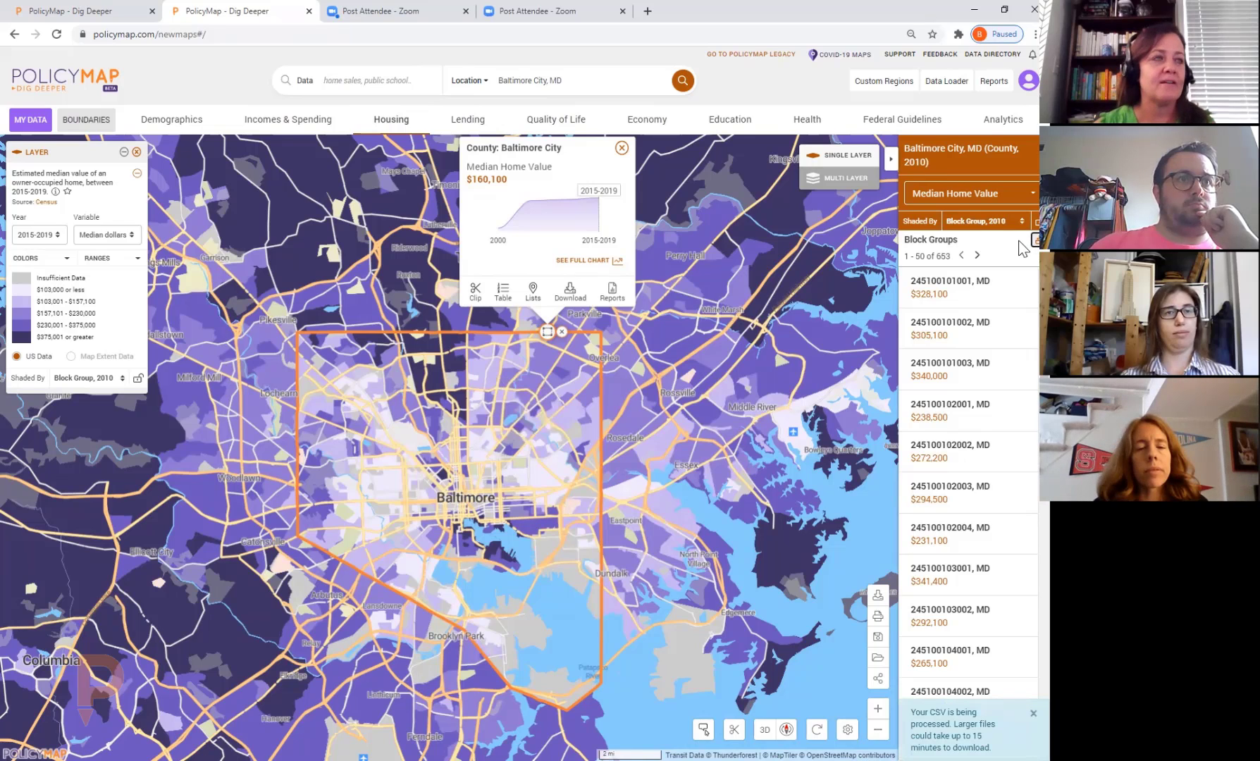
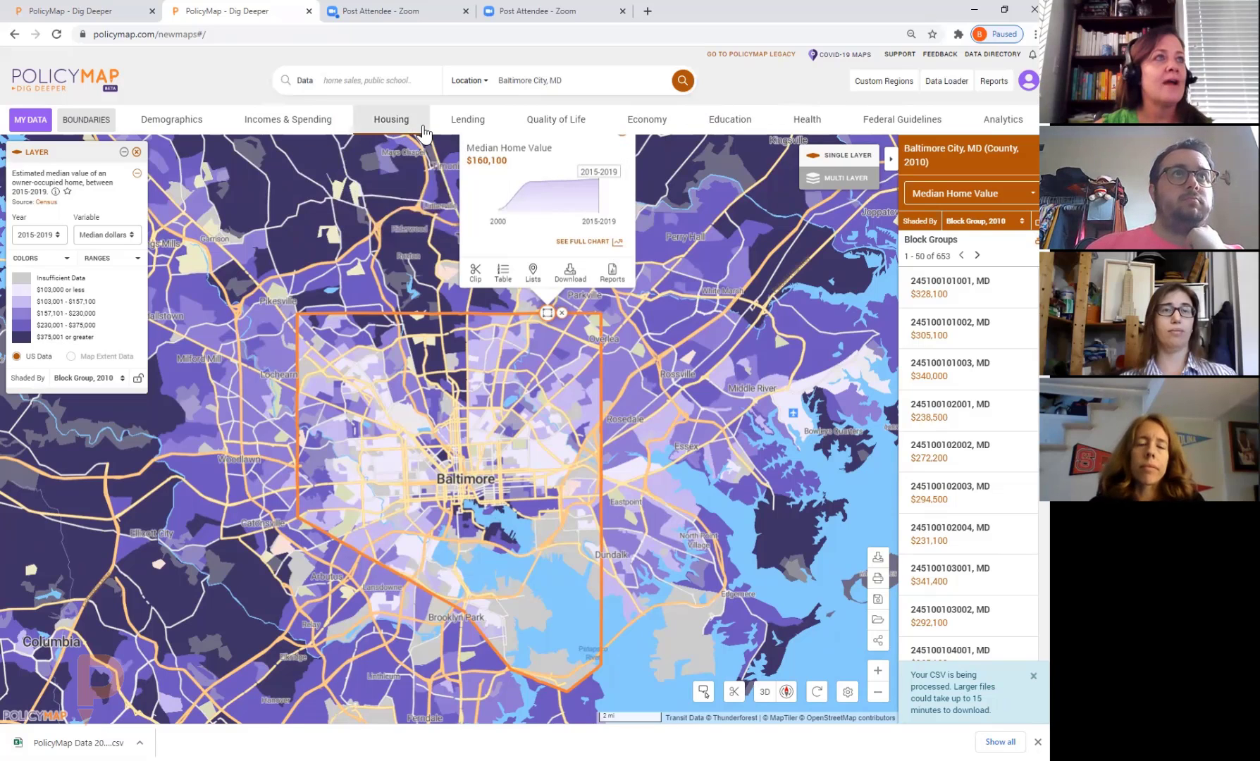
- Overlay the LIHTC housing locations, check the points list option for Baltimore City, and remove the points
left_click(394, 124)
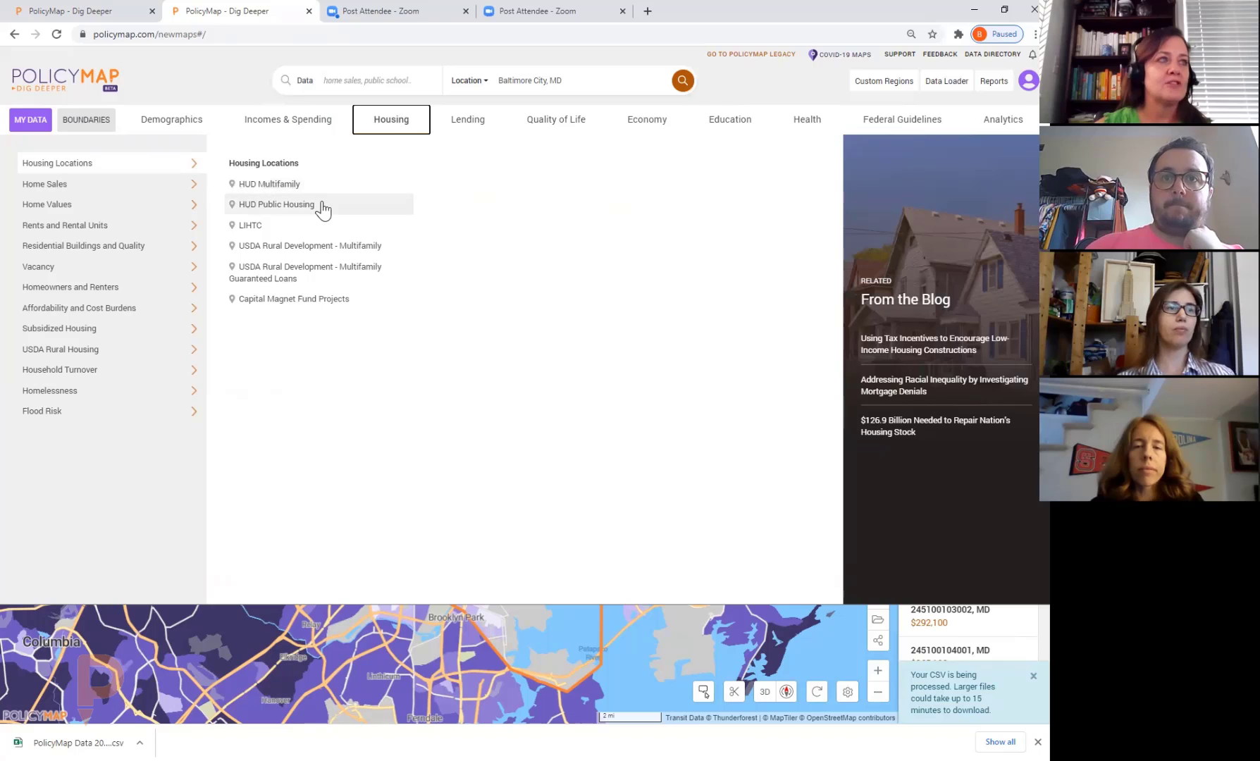
left_click(269, 227)
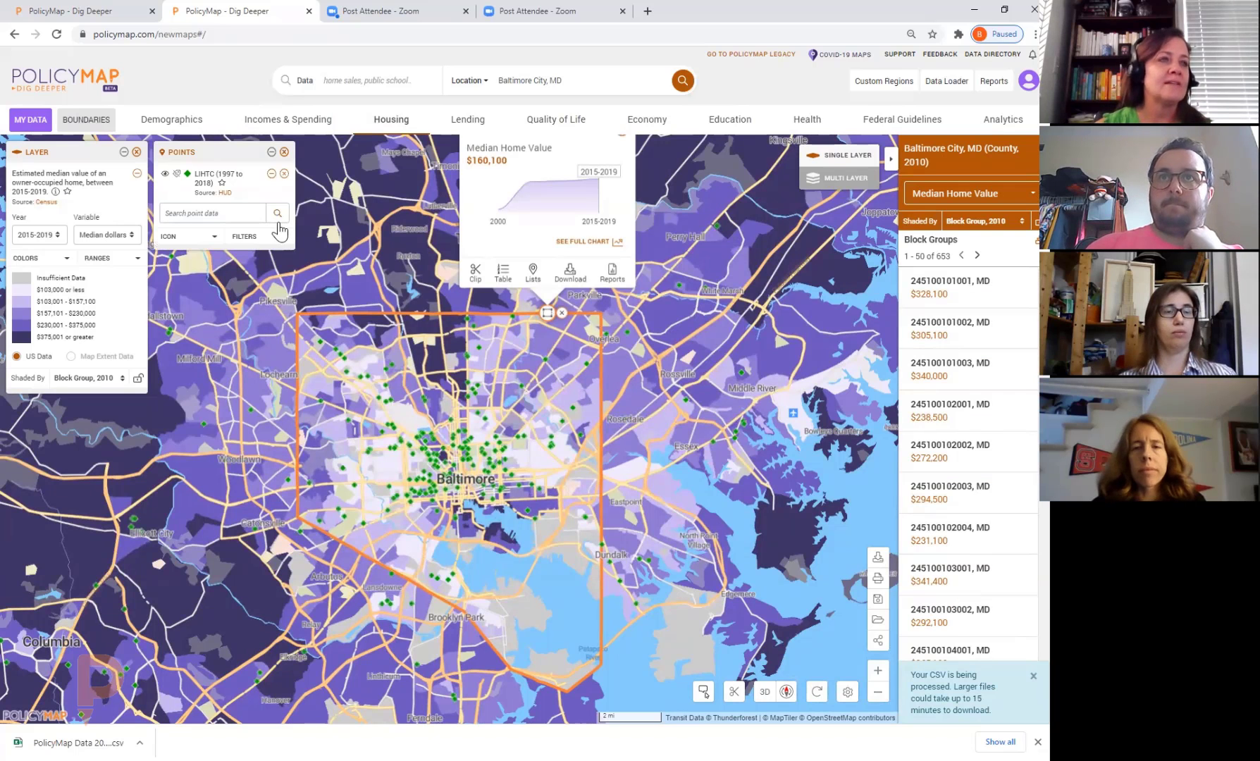
left_click(534, 276)
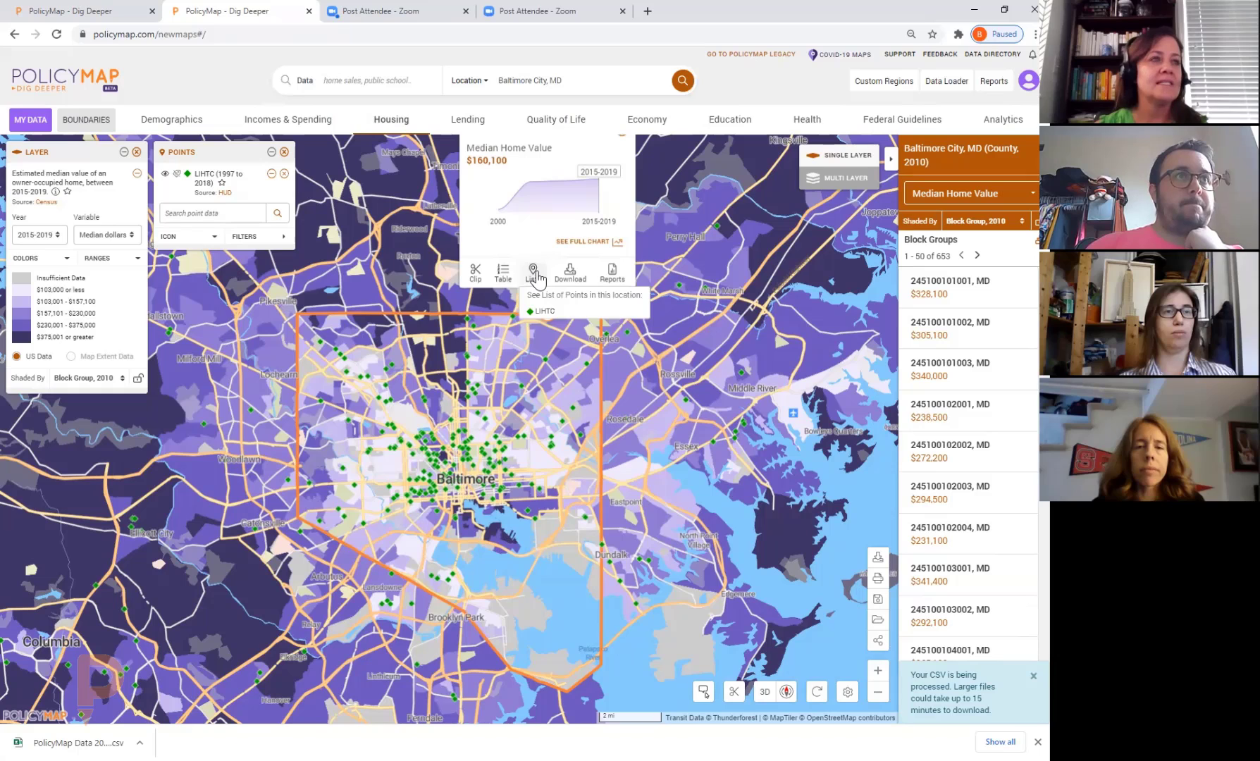
left_click(538, 278)
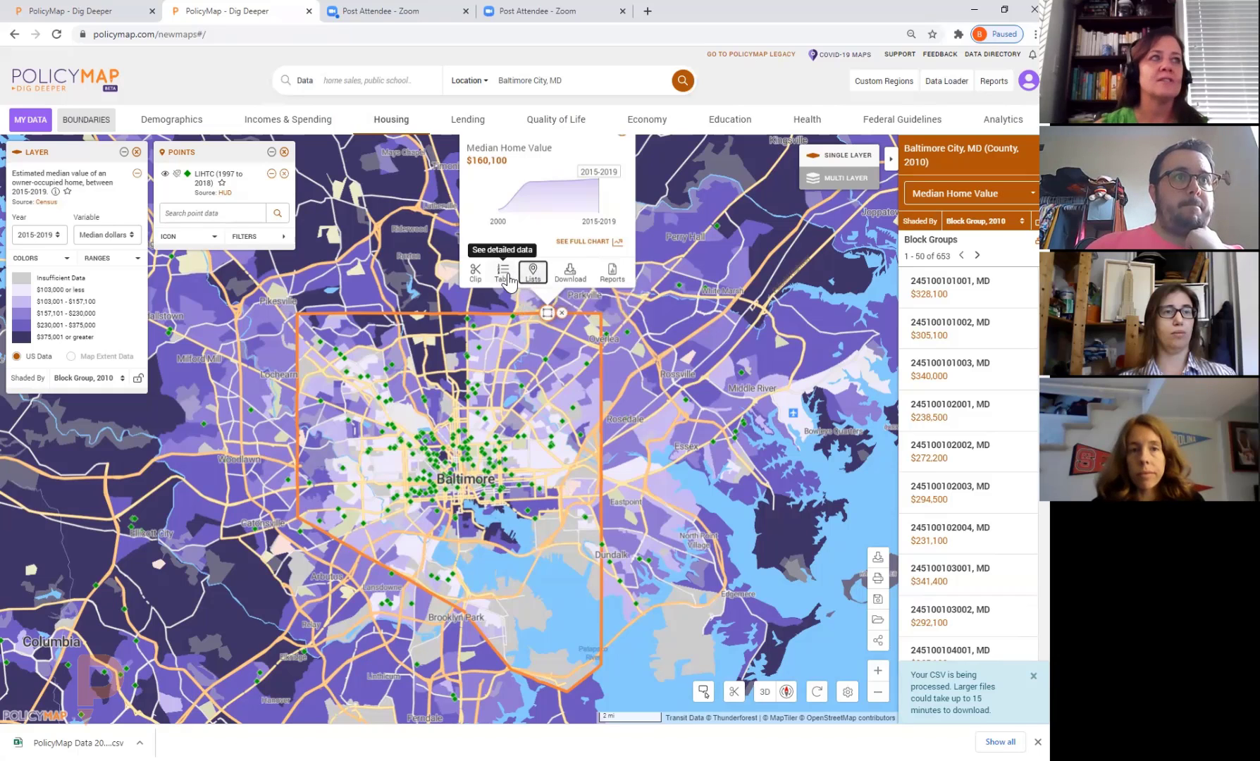
left_click(284, 153)
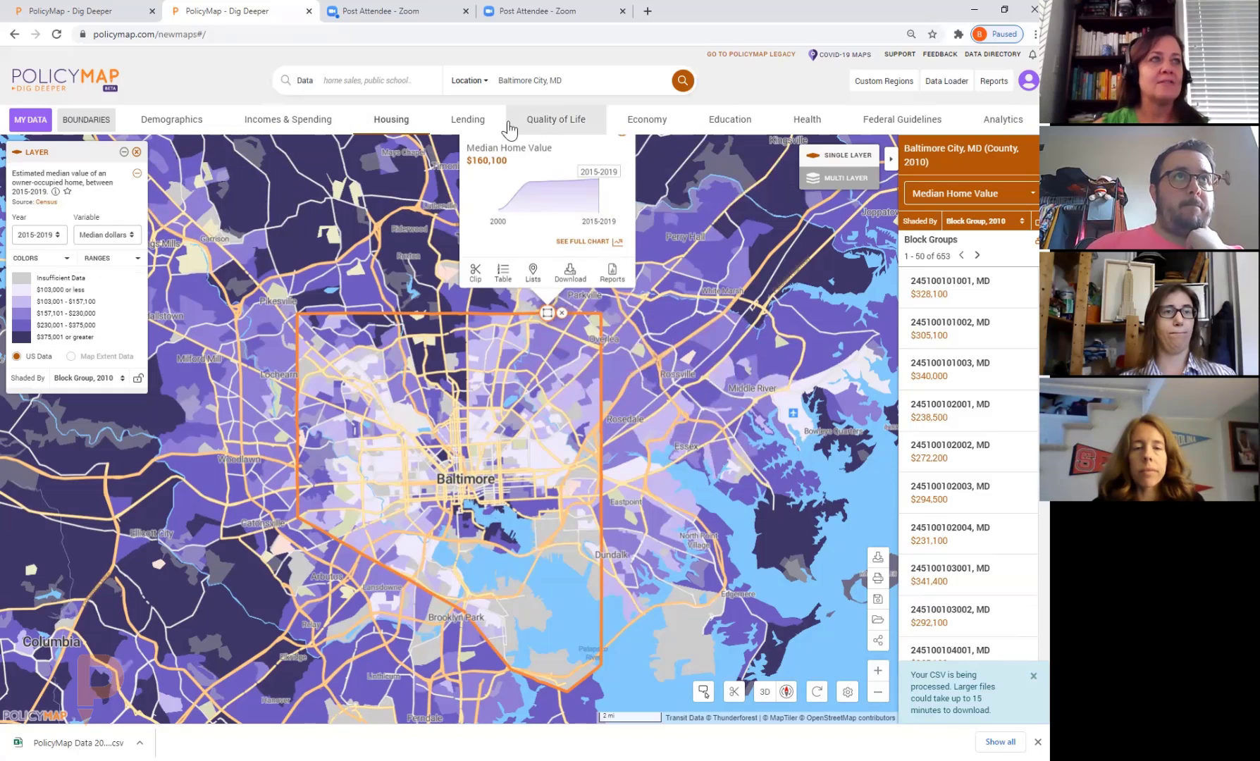
- Browse the Lending indicators for Mortgage Loans, including Borrower Income, Refinance Loans, High-Cost Mortgages and All Mortgage Originations
left_click(467, 127)
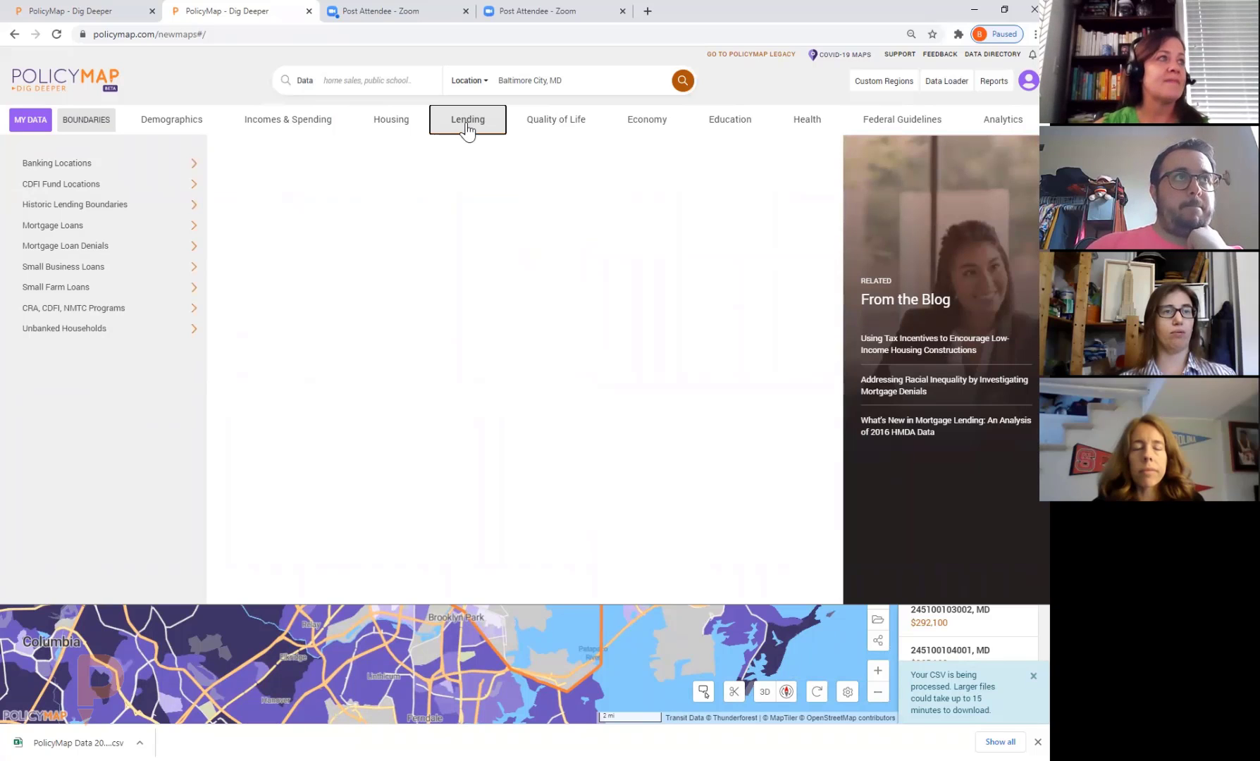
left_click(71, 226)
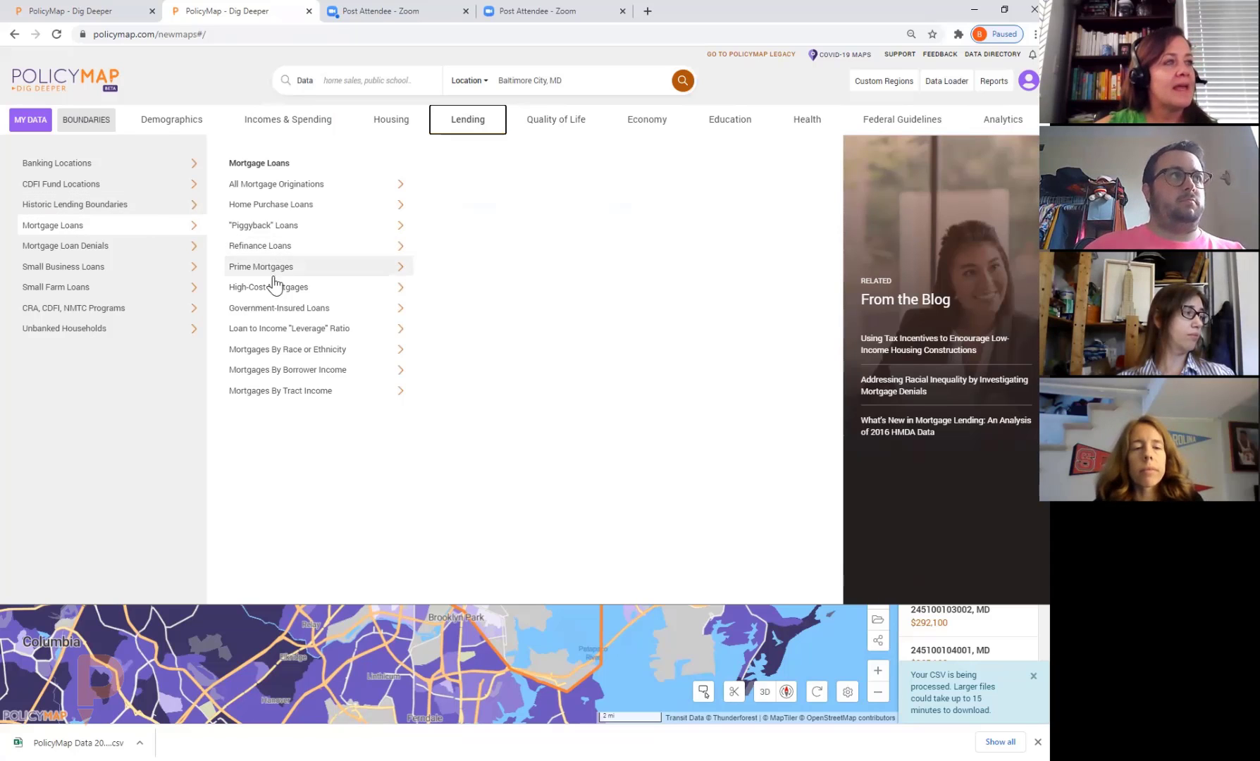
left_click(321, 372)
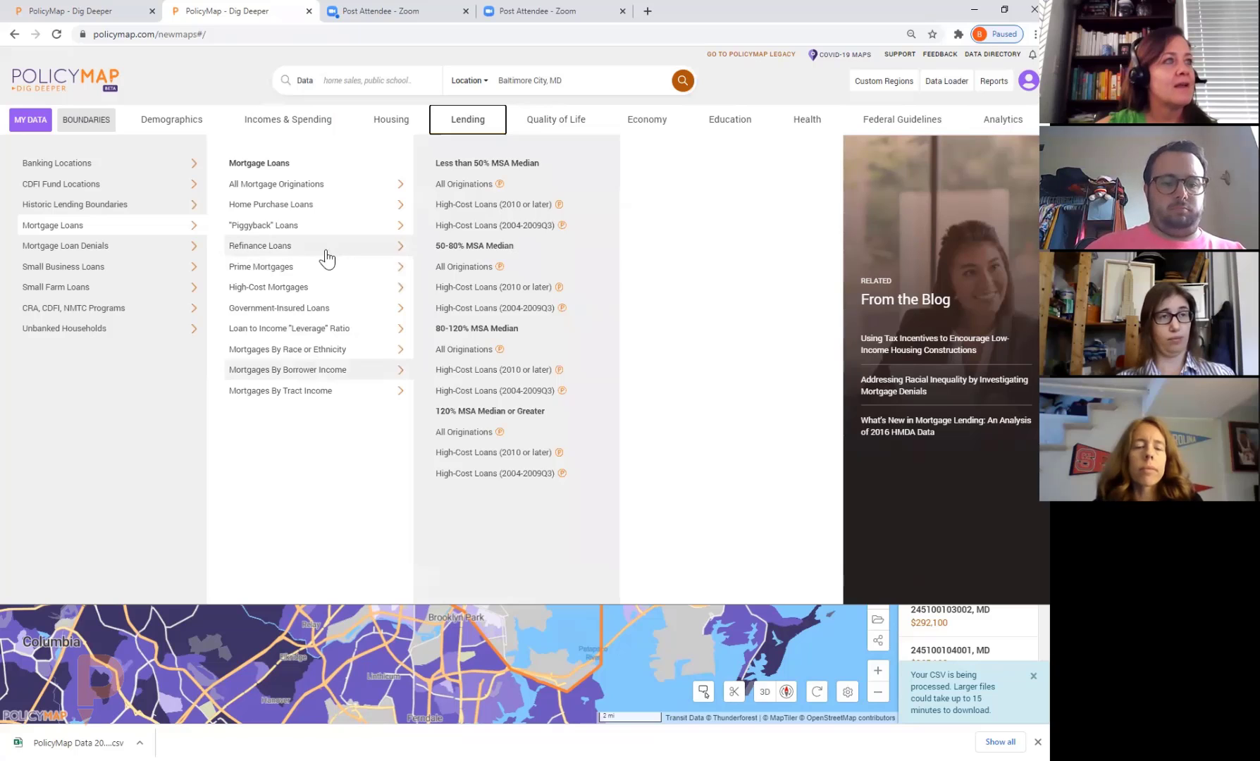
left_click(325, 247)
left_click(320, 289)
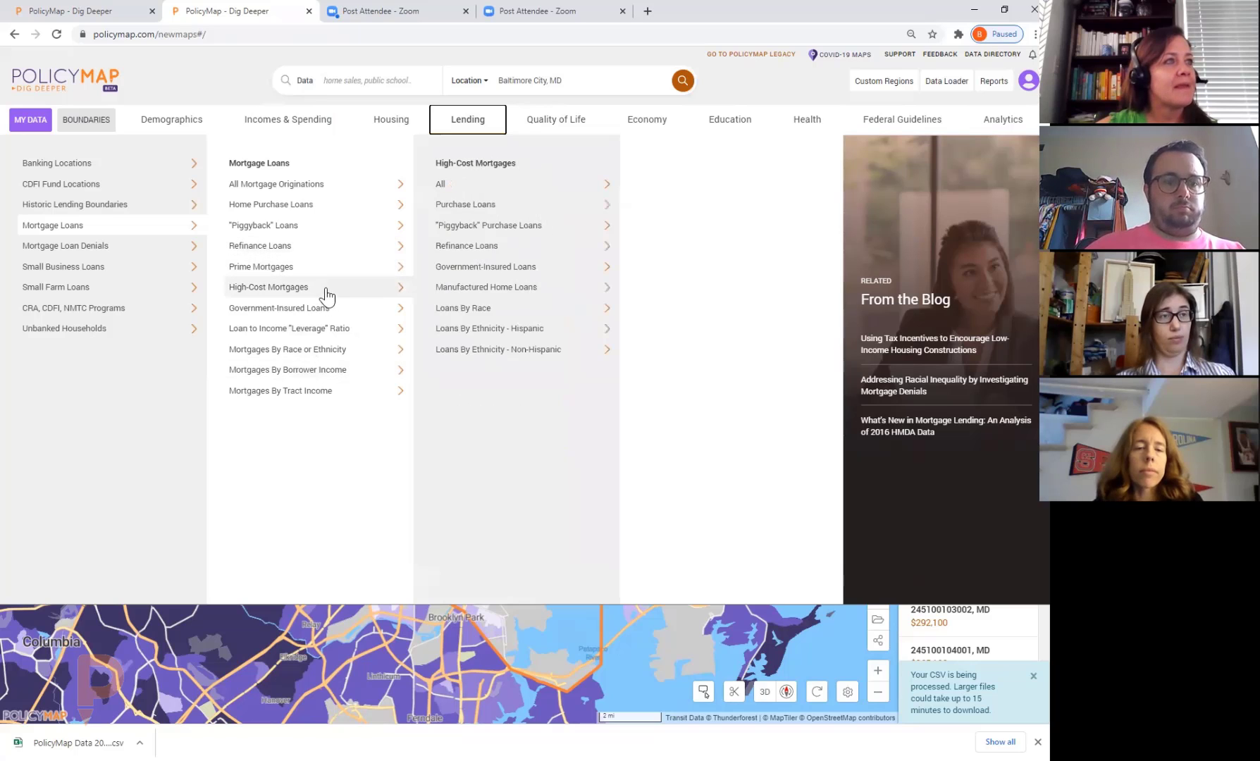
left_click(331, 186)
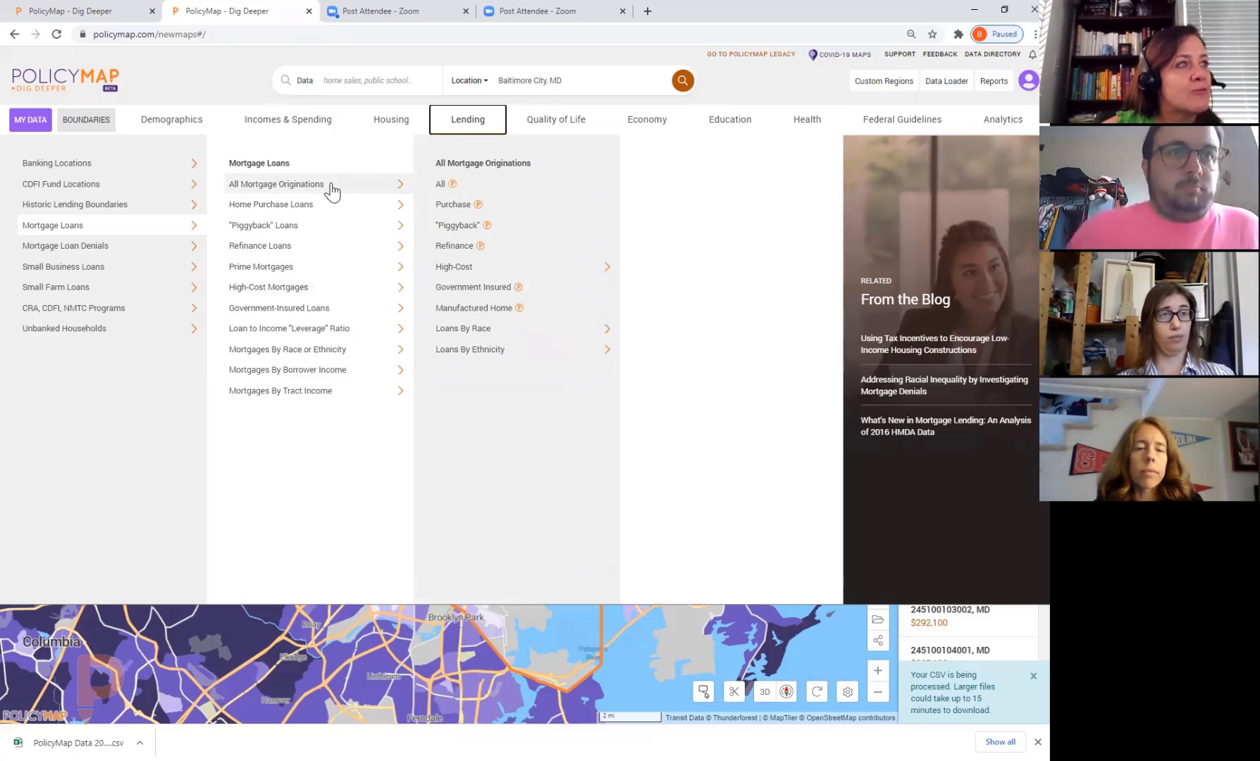
left_click(339, 310)
- Map Mortgage Loan Denials by race for Black applicants
left_click(65, 253)
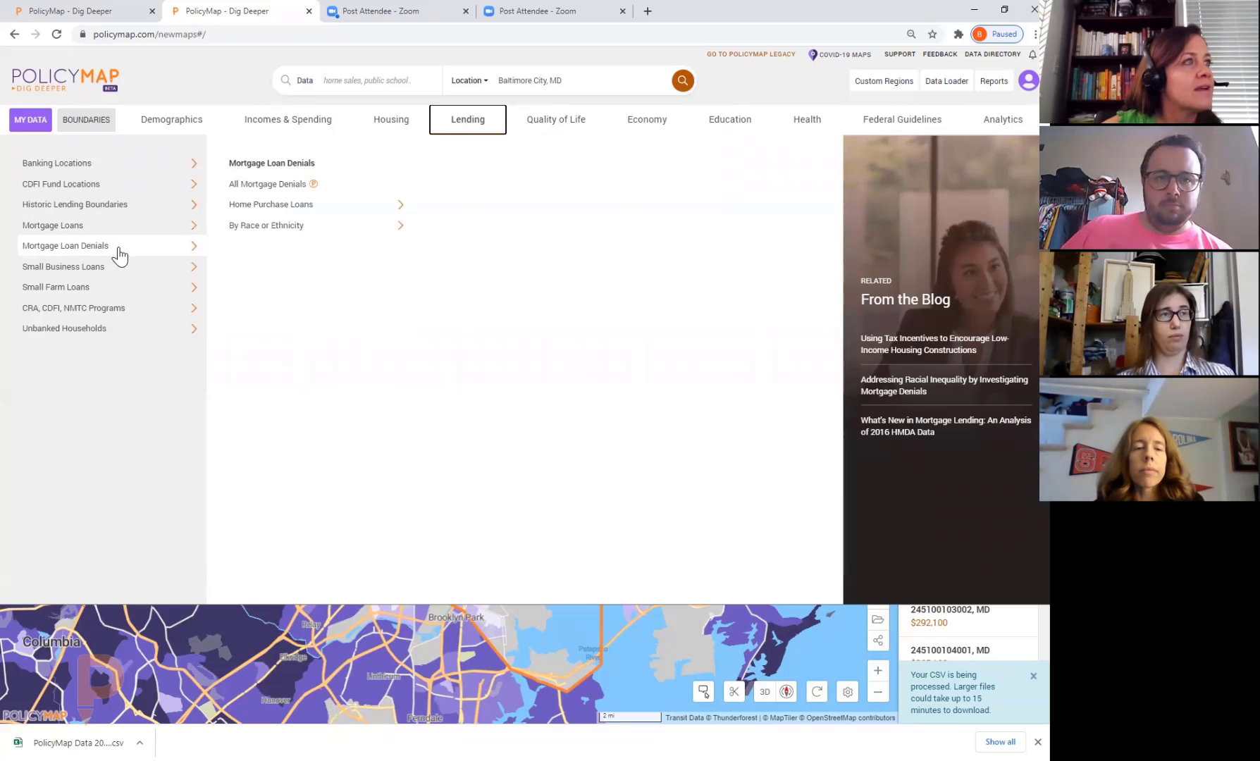
left_click(313, 233)
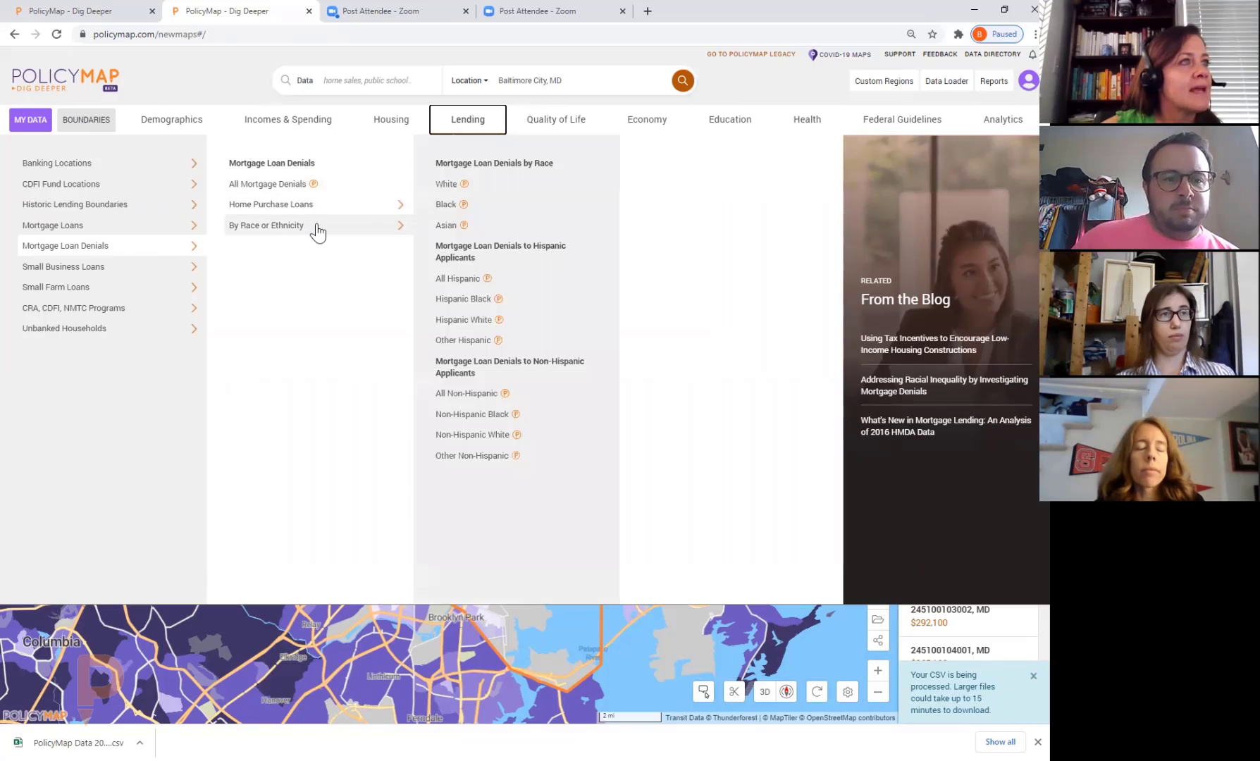
left_click(509, 210)
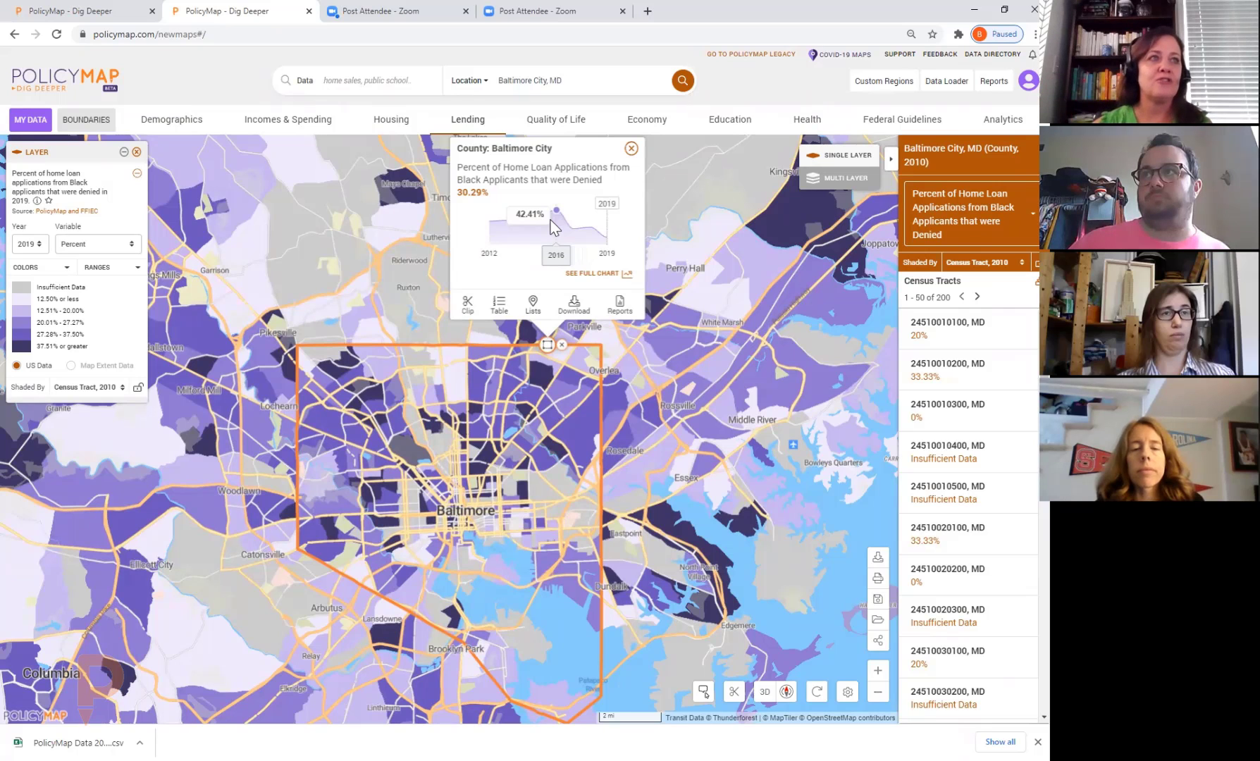
- View the full chart of denied home loan applications from Black applicants in Baltimore City with its download options, then close it
left_click(627, 279)
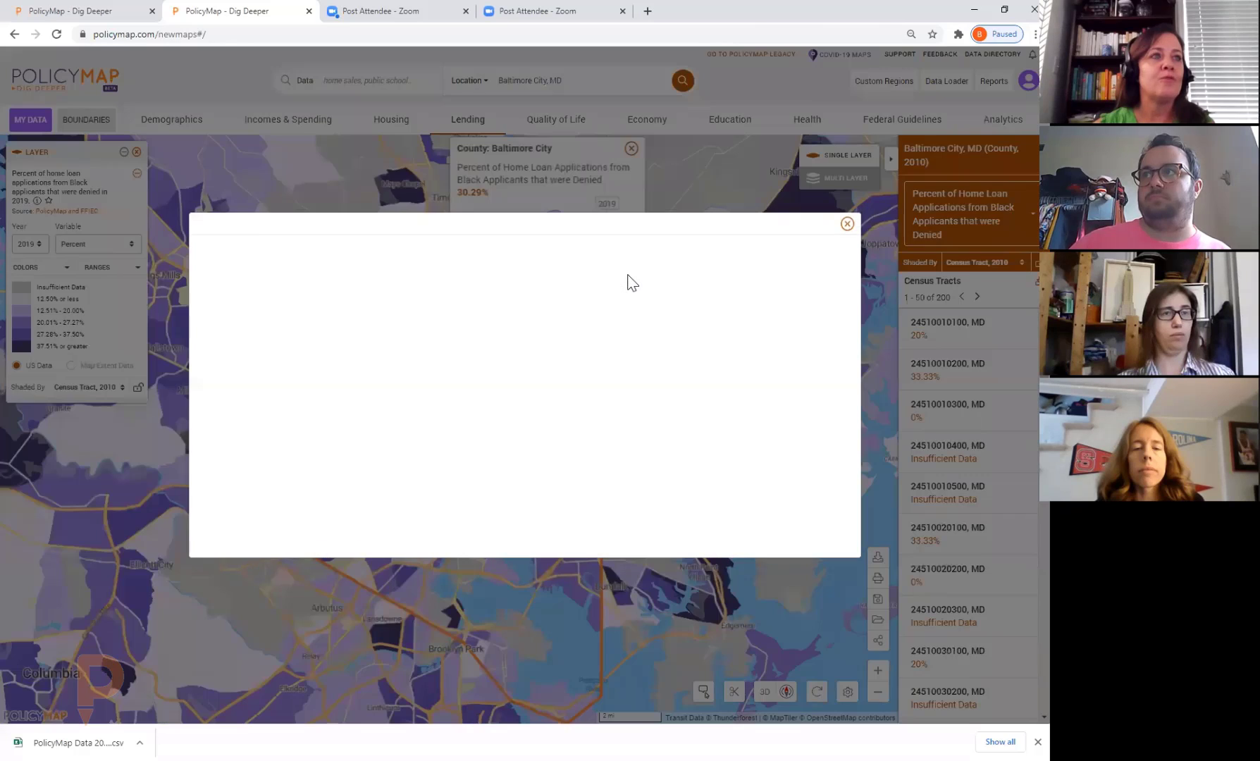
left_click(843, 254)
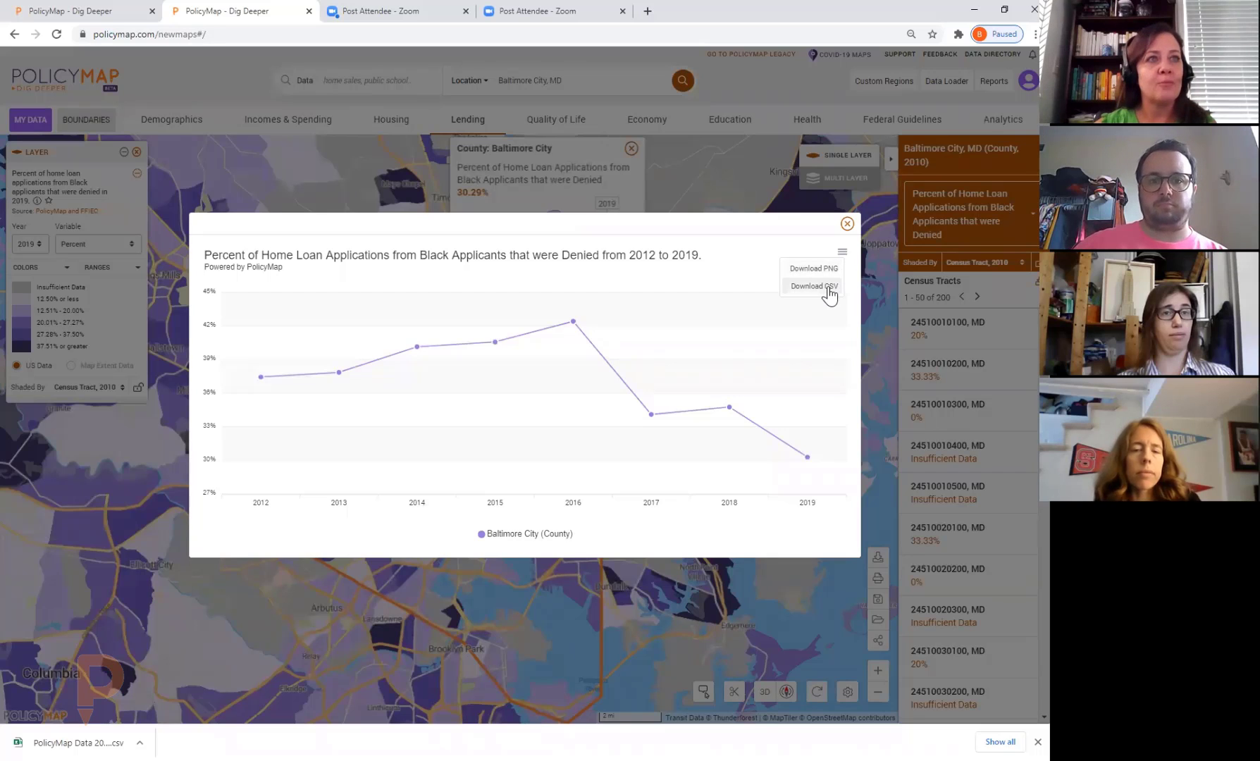
left_click(847, 224)
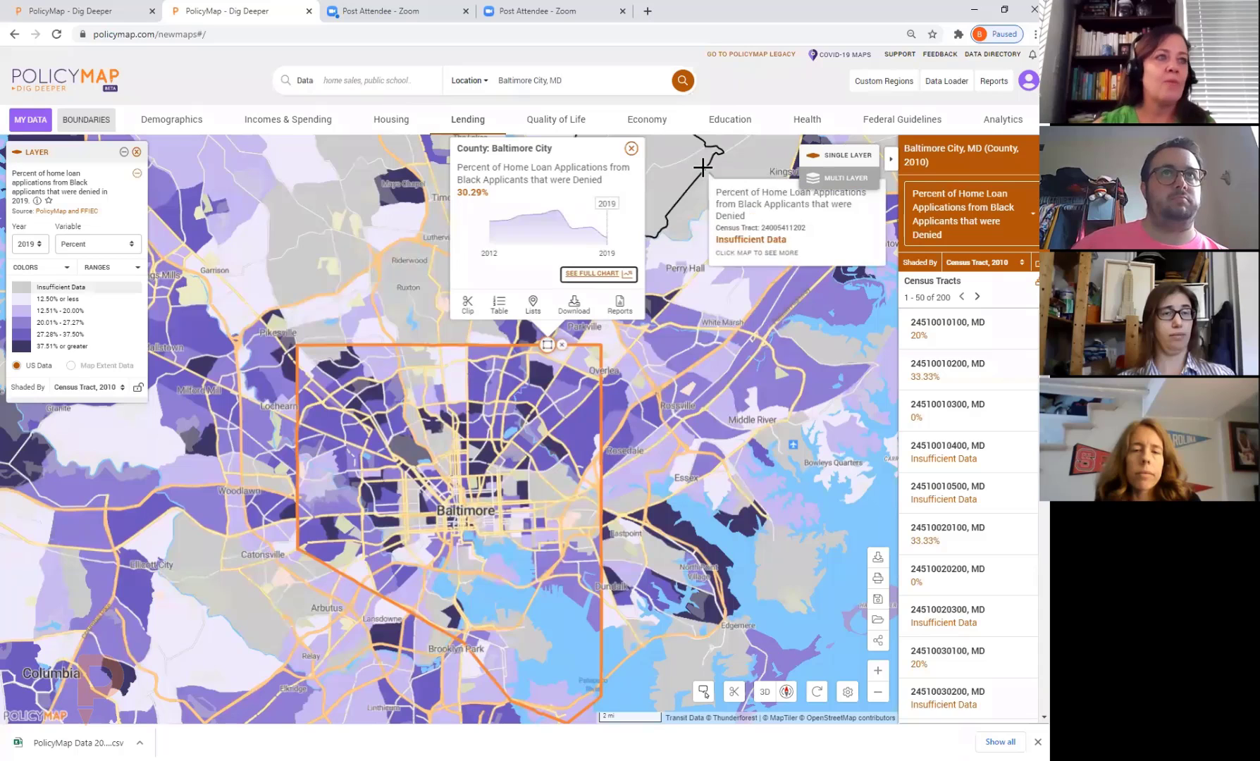
- Search the data for "holc" and overlay the Home Owners' Loan Corporation Risk Maps (1935-1940)
left_click(345, 82)
type("hol")
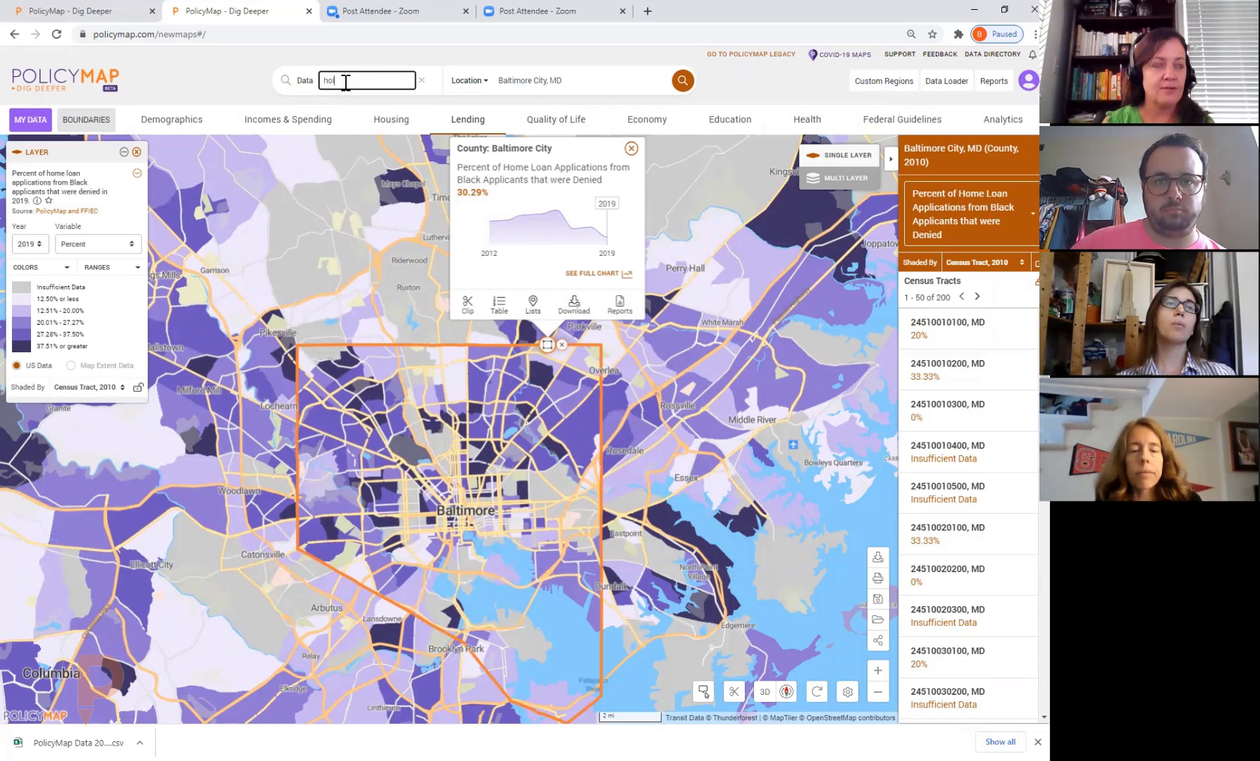
type("c")
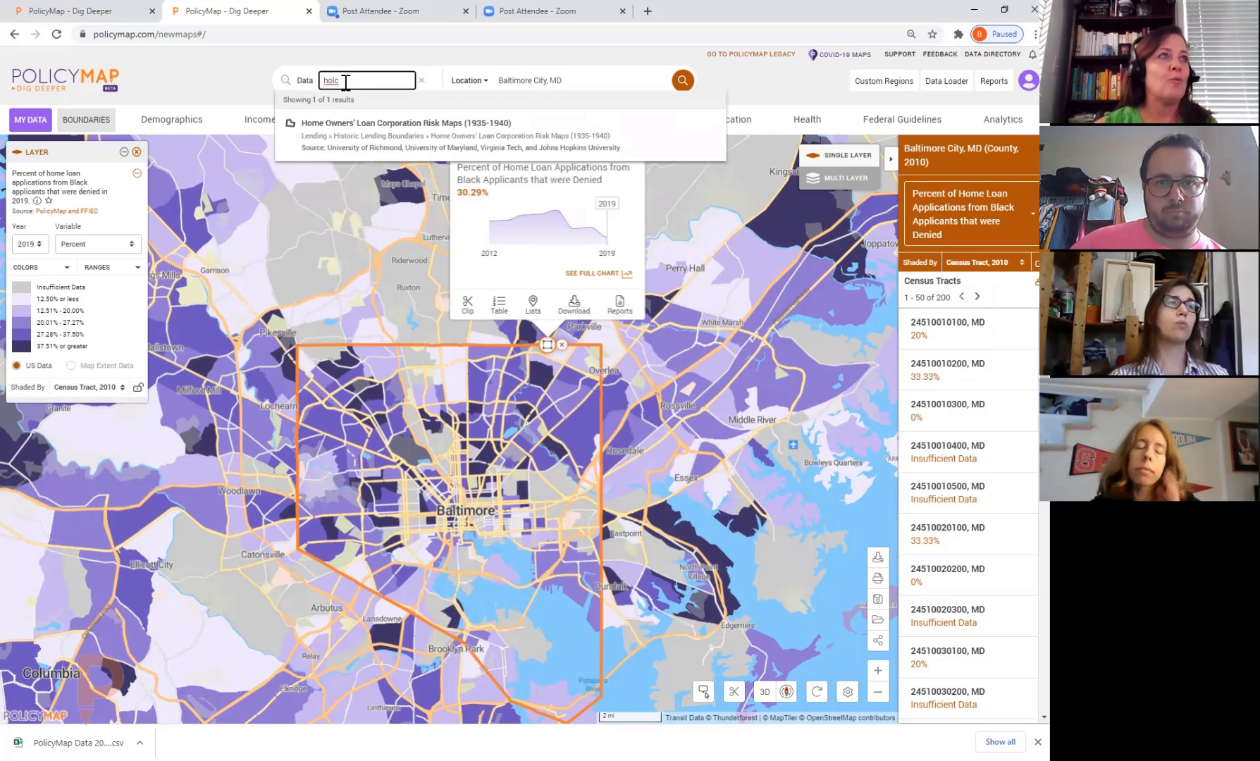
left_click(406, 138)
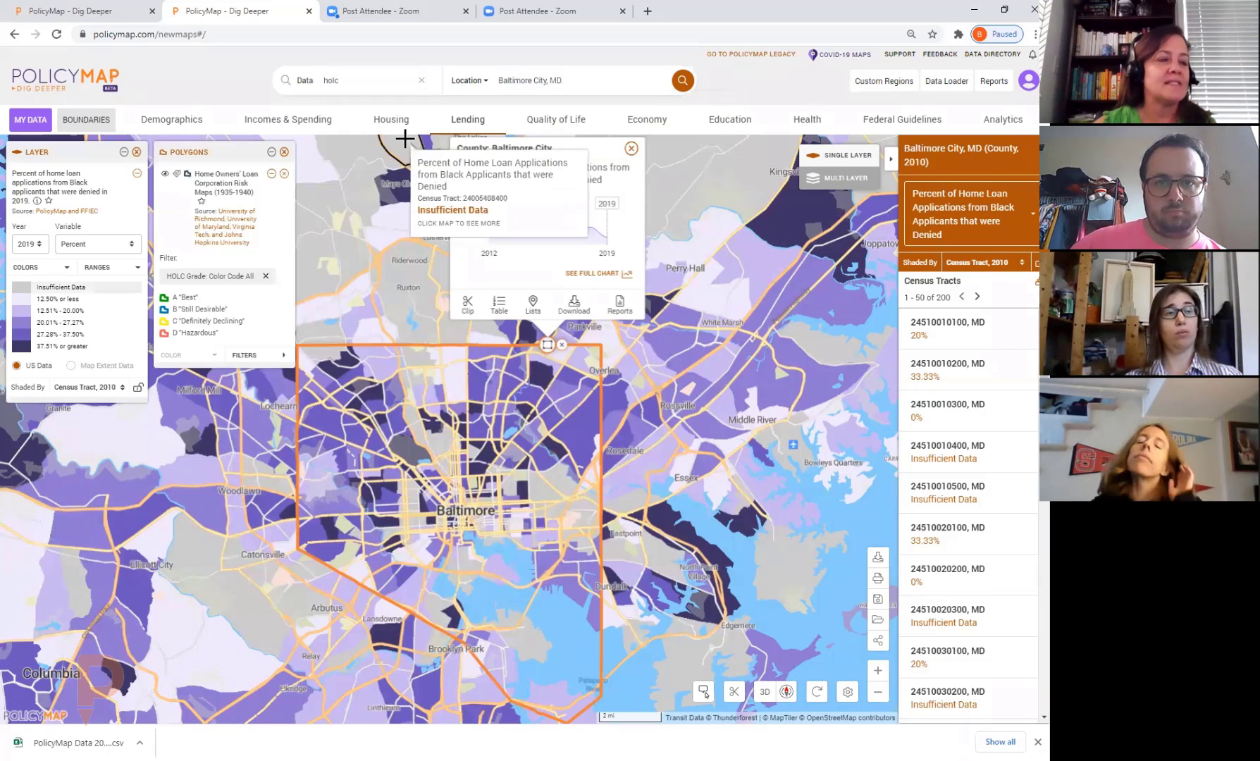
- Examine the loan denial details of two census tracts south of downtown Baltimore against the risk map boundaries, closing each
left_click(453, 566)
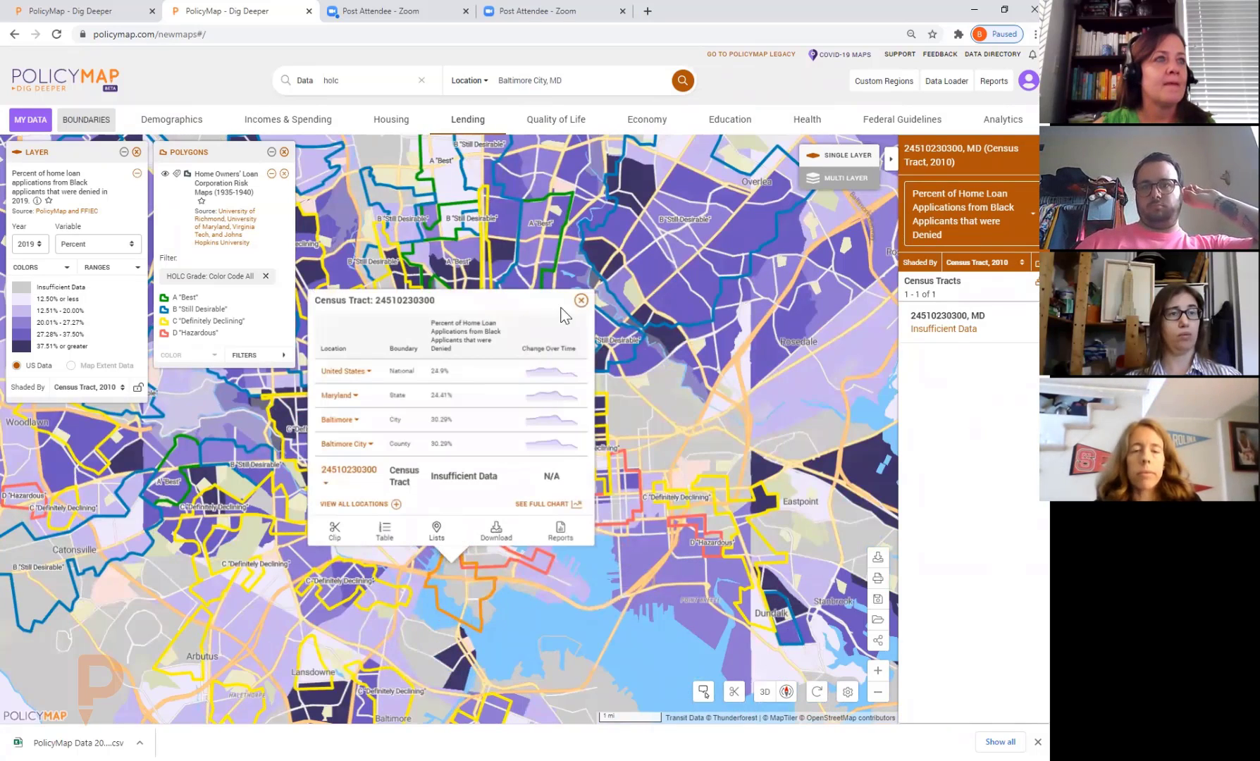
left_click(581, 300)
scroll(519, 468, "down", 2)
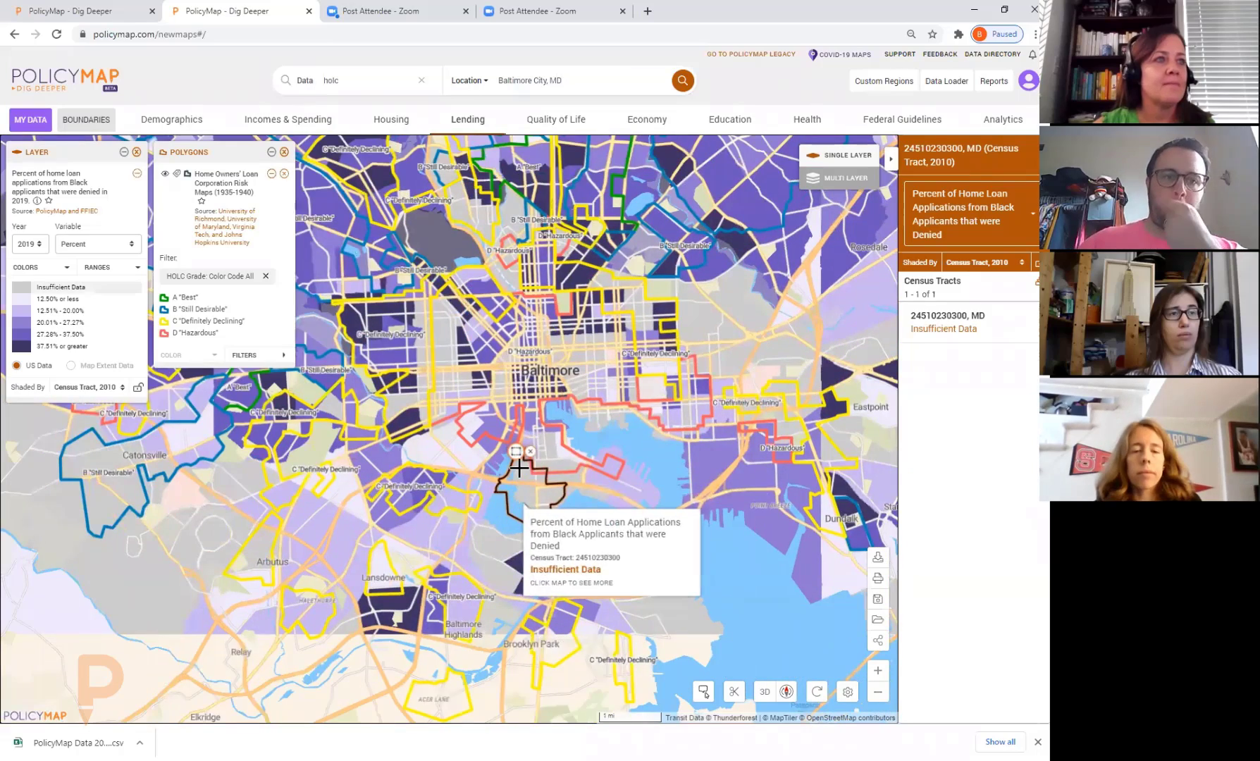
left_click(529, 437)
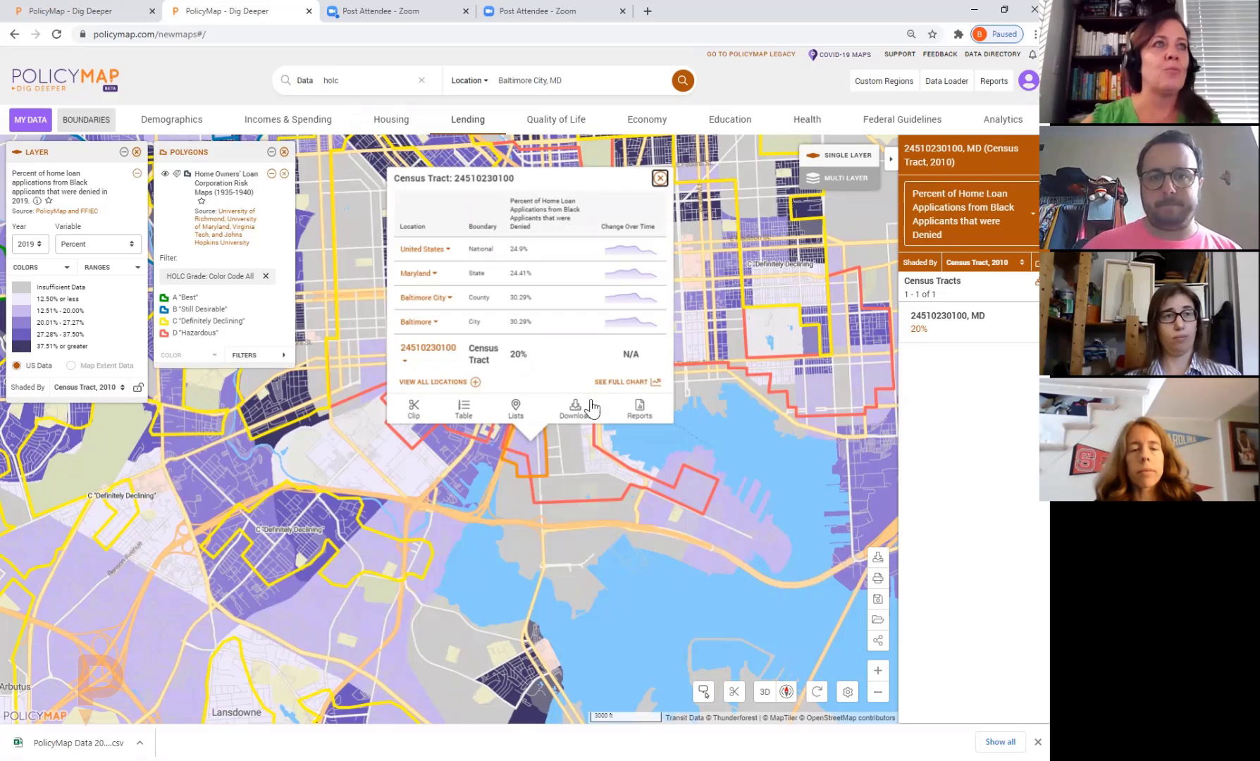
left_click(659, 182)
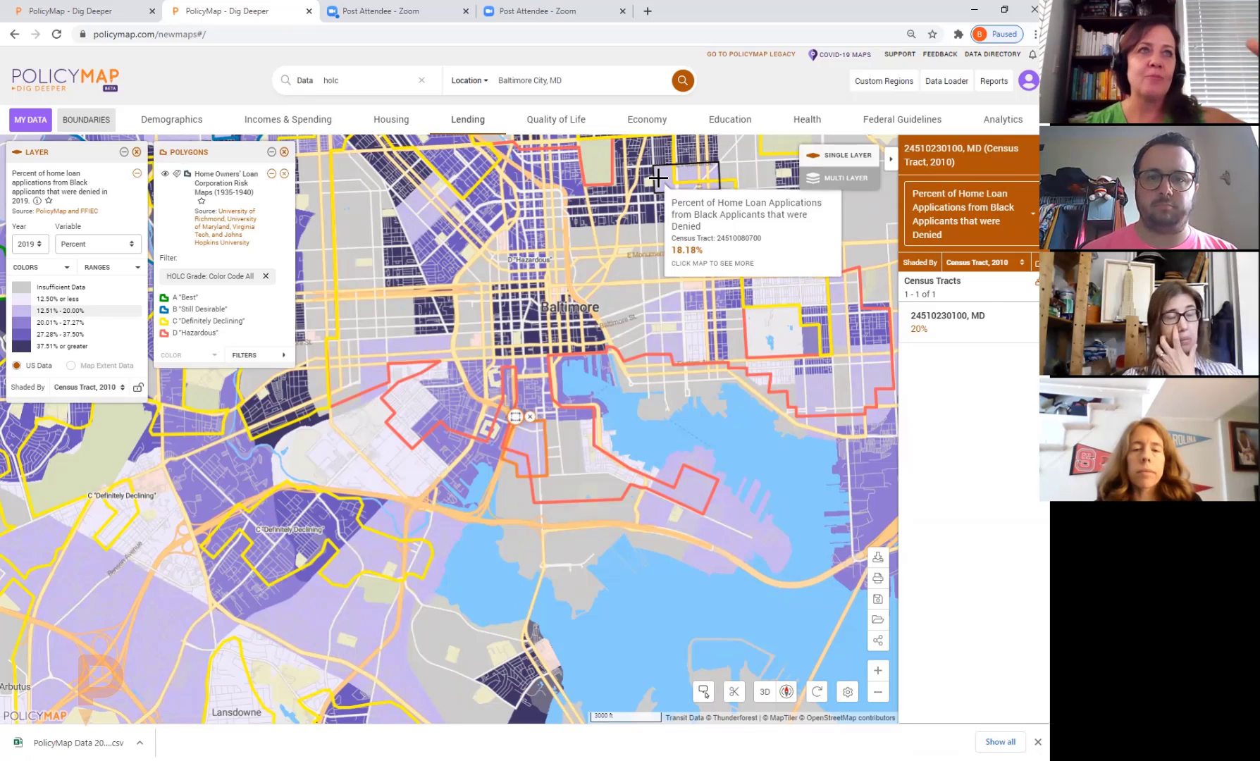
- Collapse the data table, check the map's sharing options, and remove the Home Owners' Loan Corporation risk map polygons
left_click(892, 159)
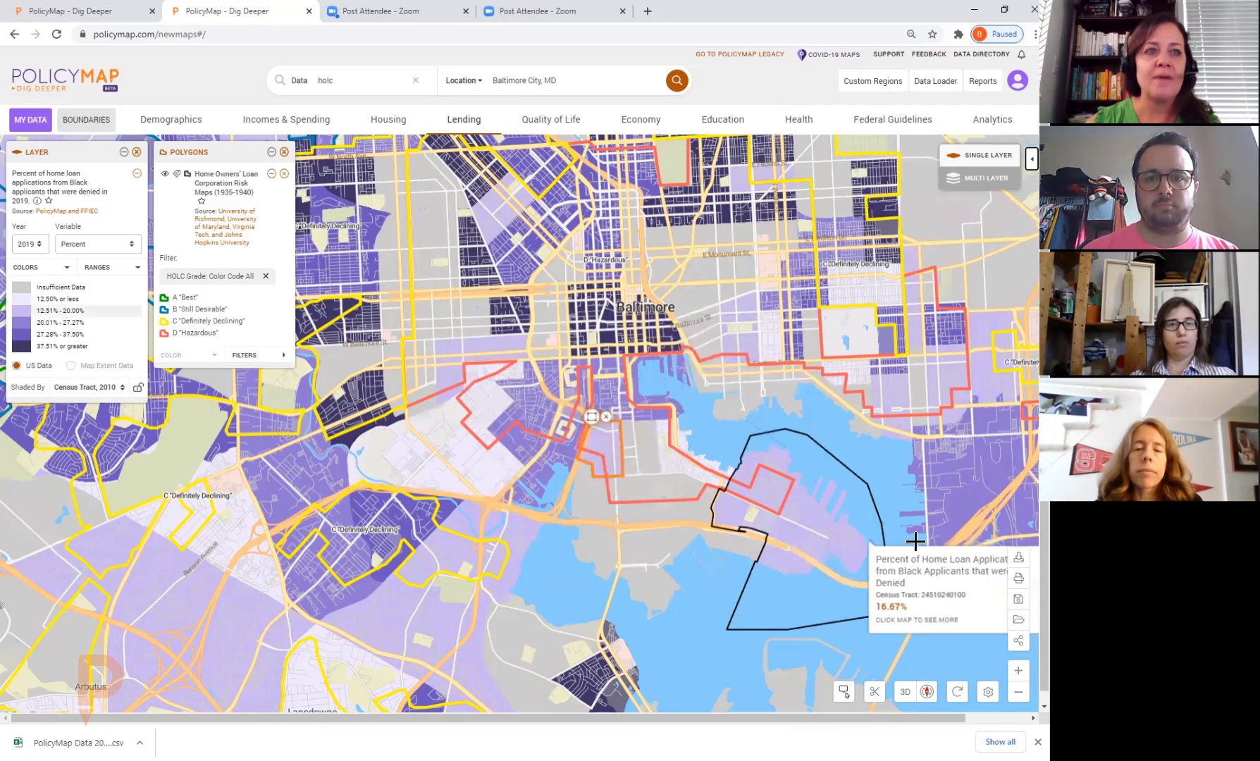
left_click(1019, 642)
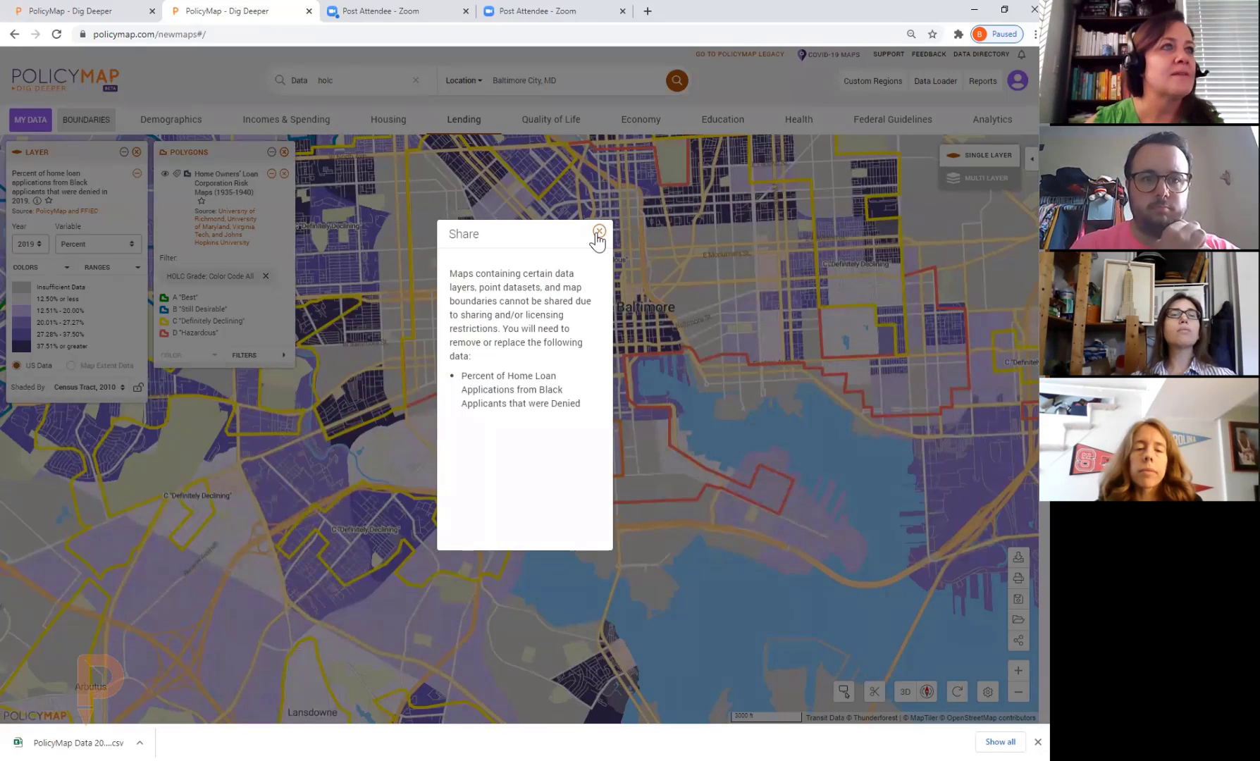
left_click(599, 231)
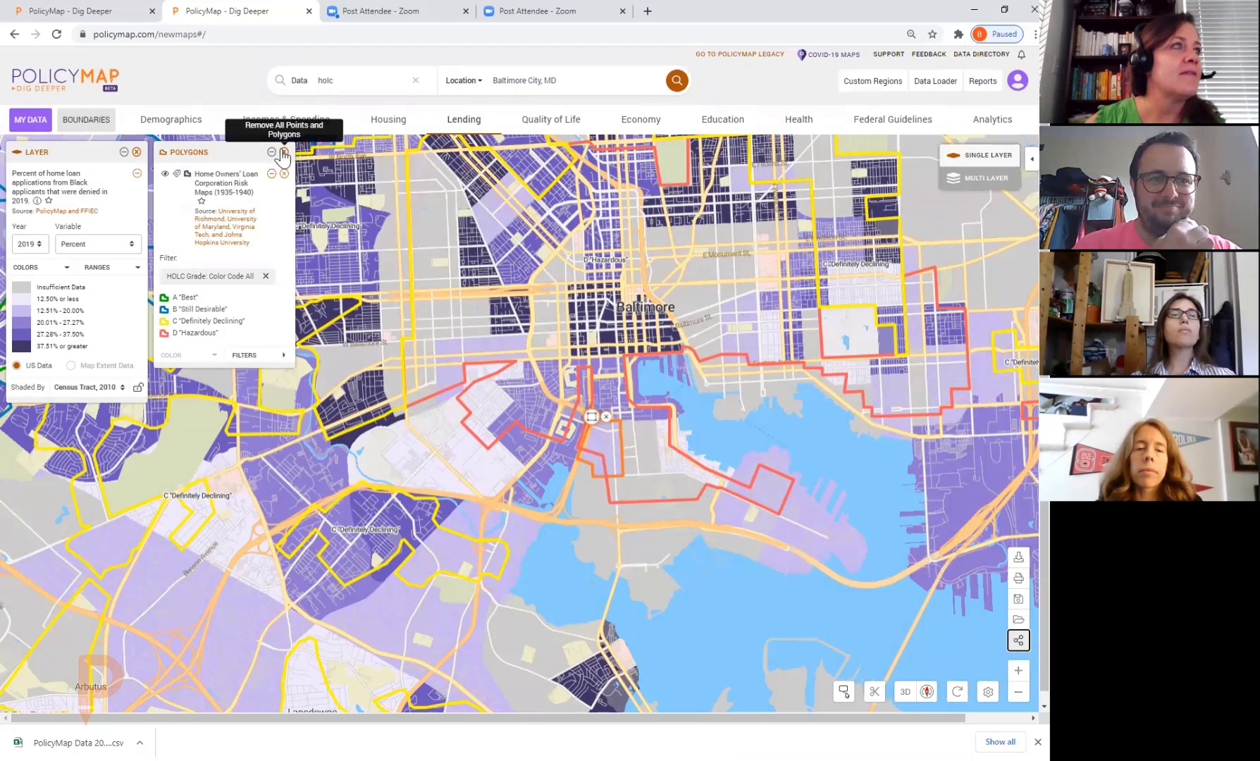
left_click(282, 152)
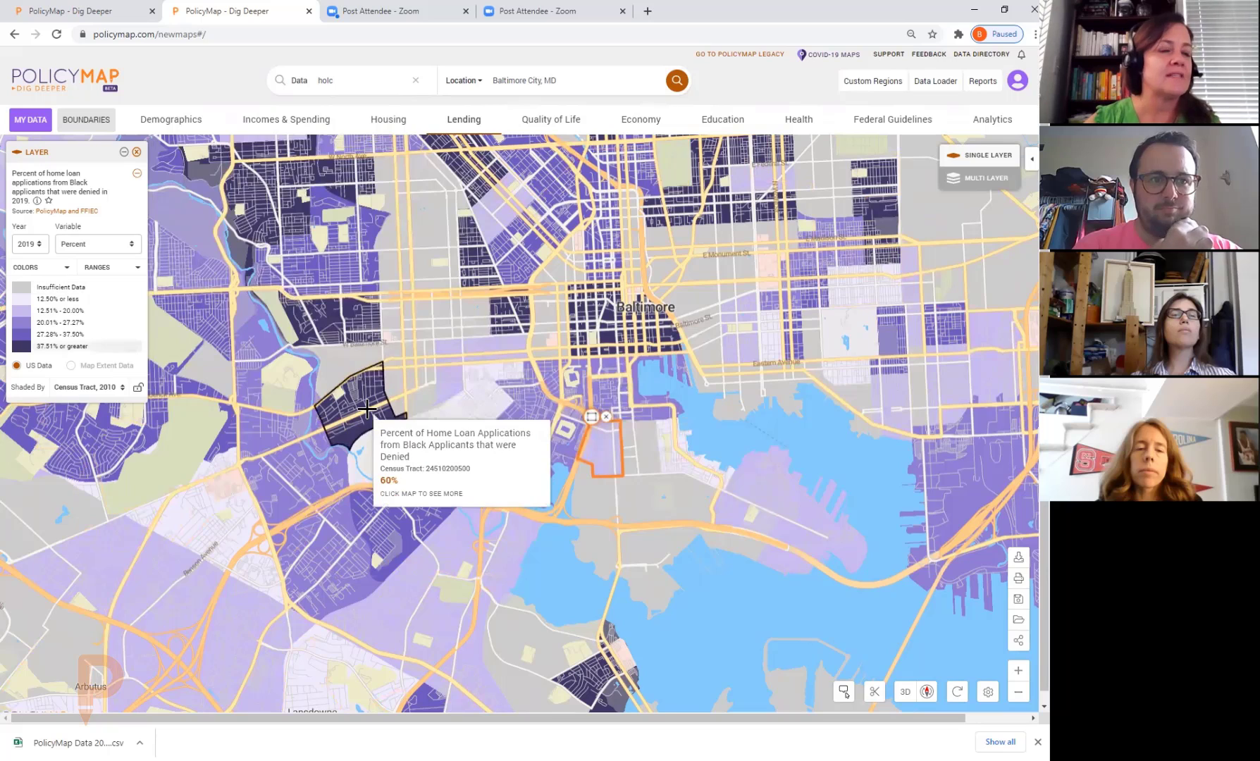
- Map the Quality of Life transportation data for households with no vehicles over Baltimore
left_click_drag(367, 408, 361, 465)
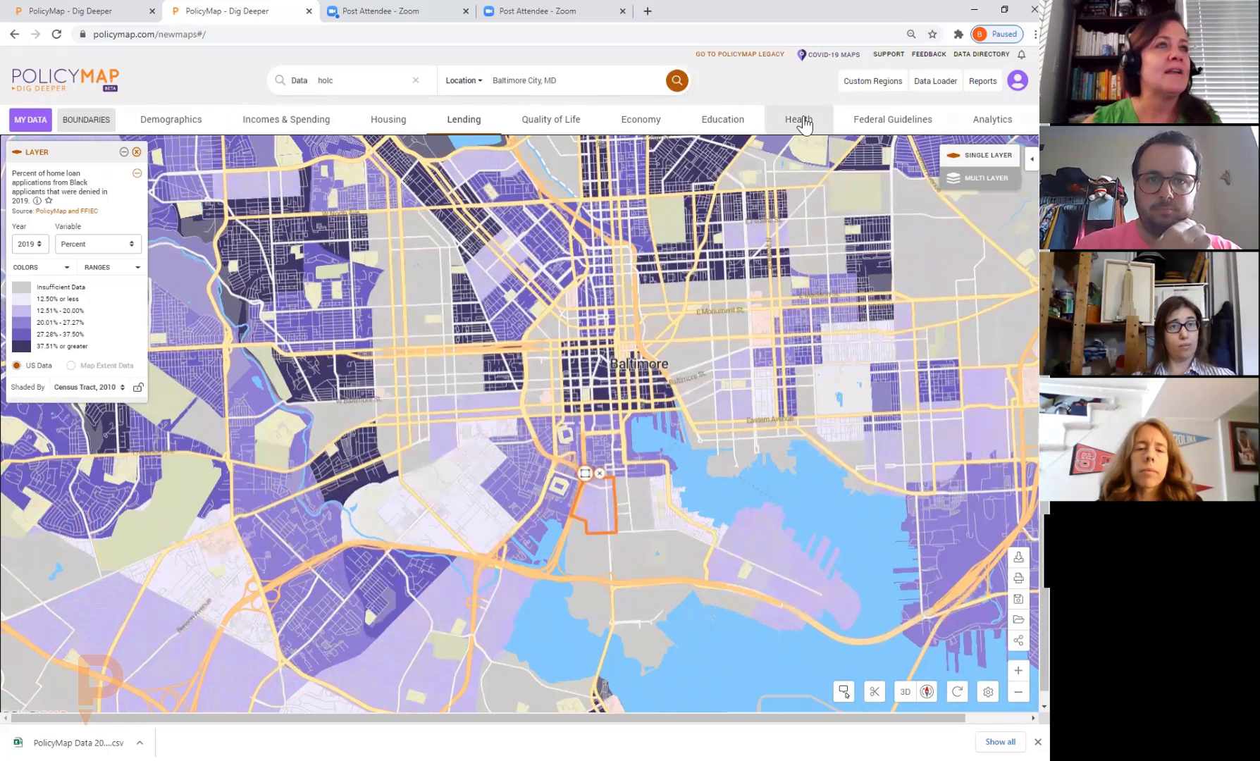
left_click(723, 121)
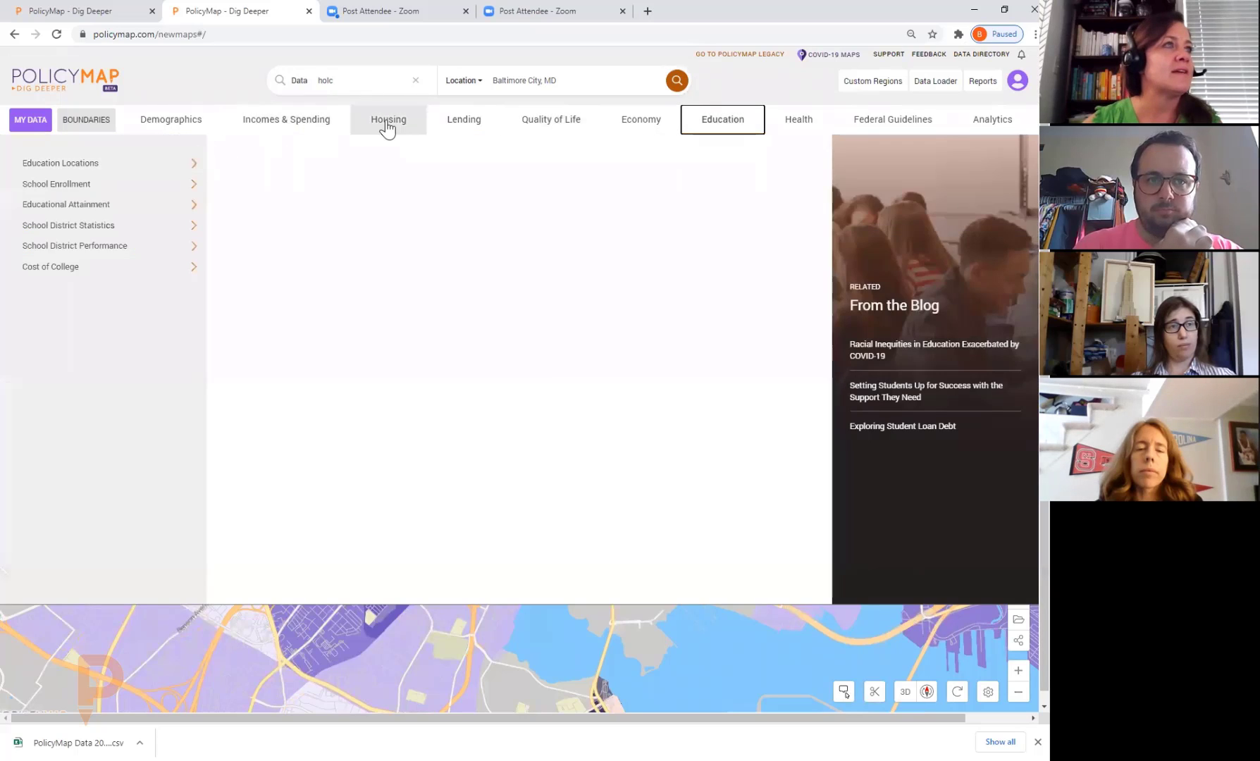
left_click(574, 123)
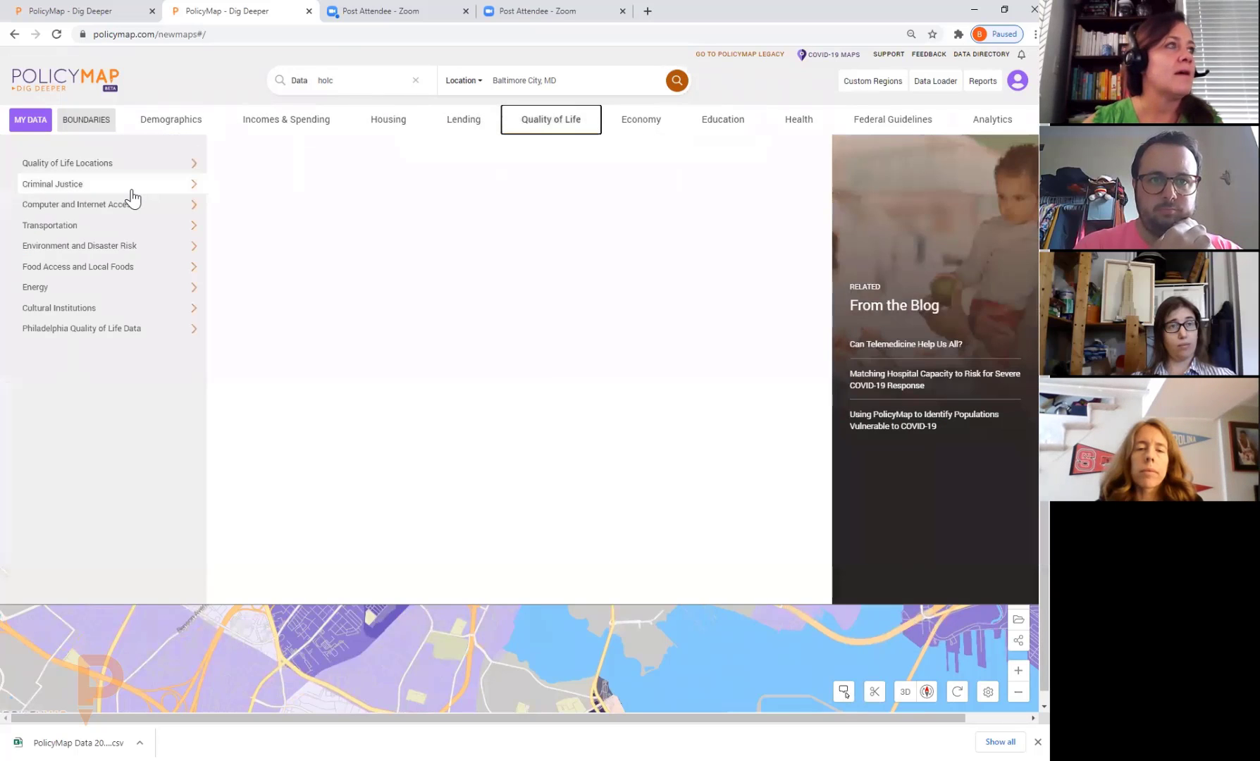
mouse_move(125, 169)
left_click(90, 225)
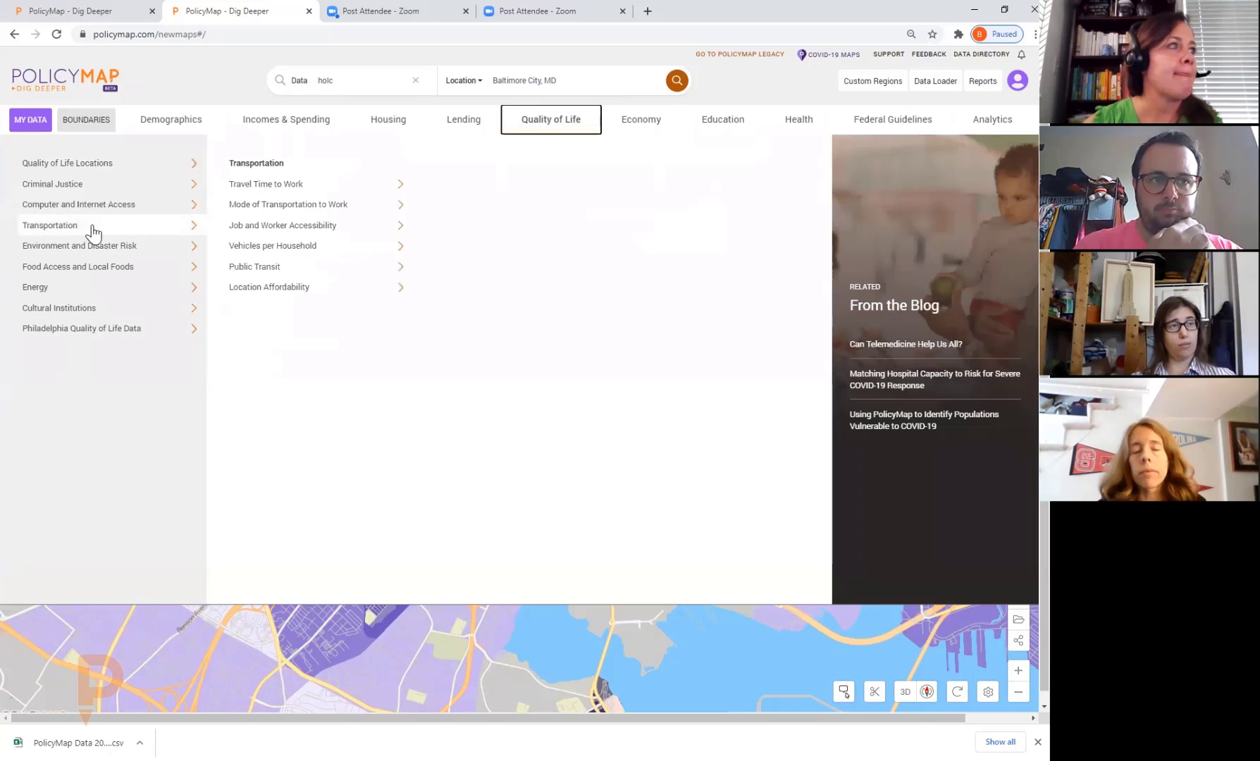
left_click(314, 189)
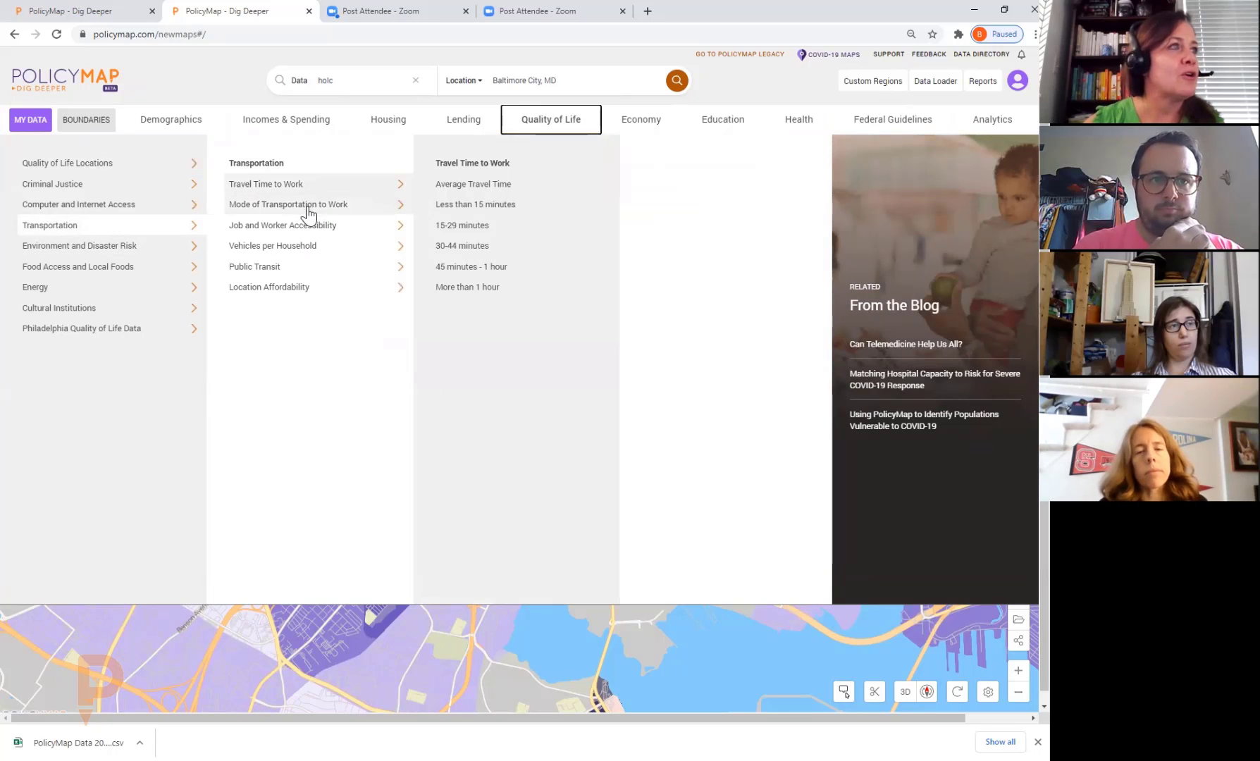
left_click(317, 247)
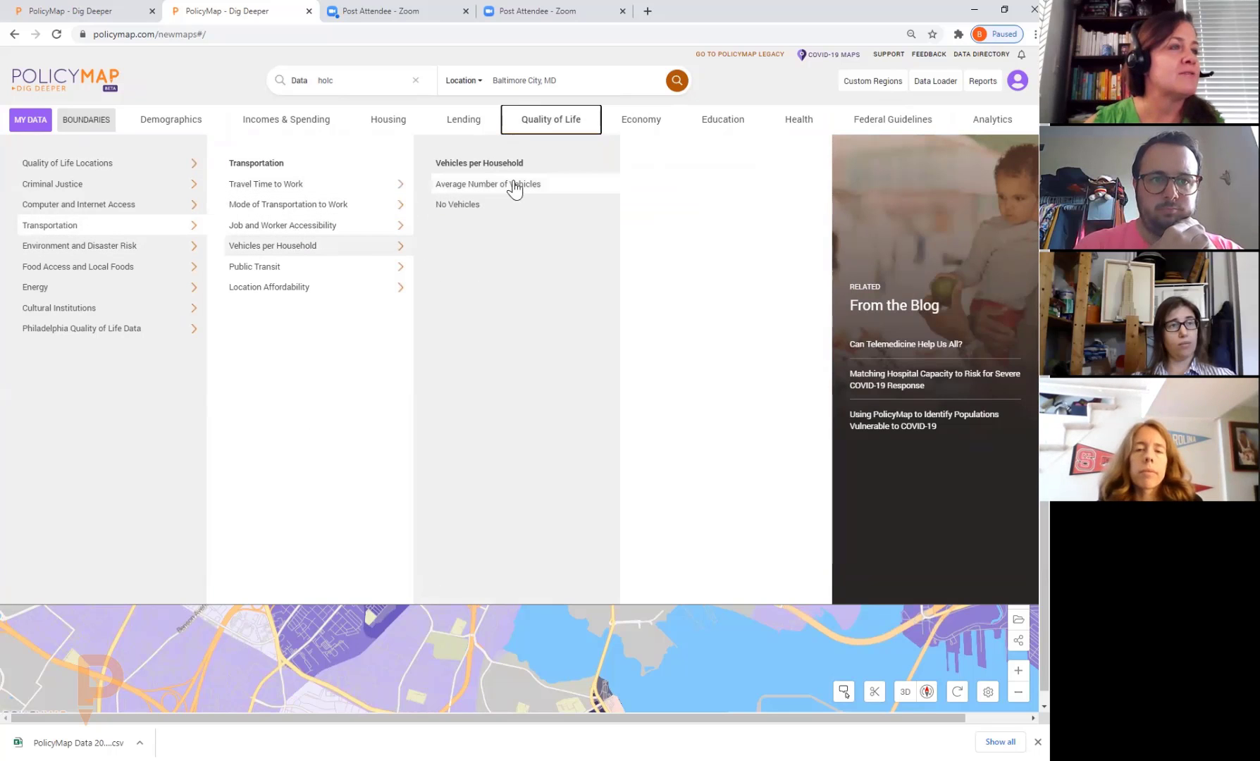
left_click(503, 205)
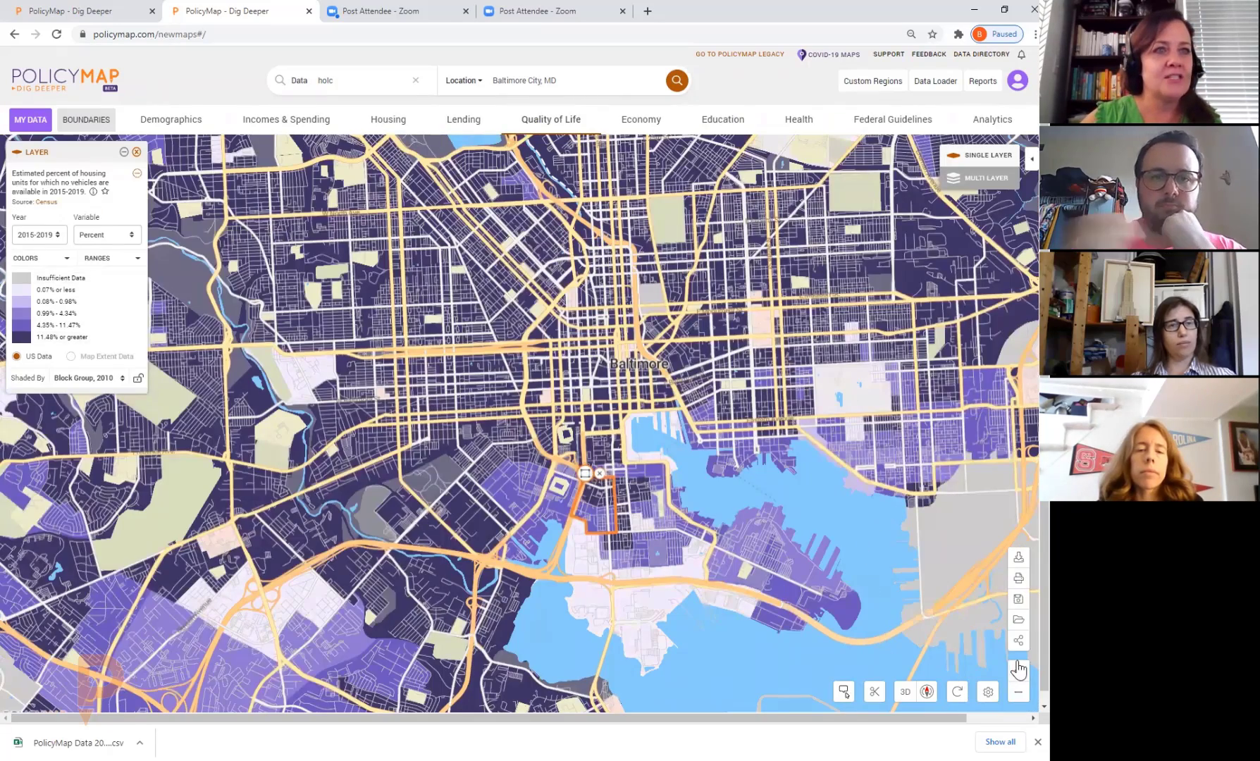
- Generate the HTML embed code for sharing the current map at medium size, 768 by 532
left_click(1019, 640)
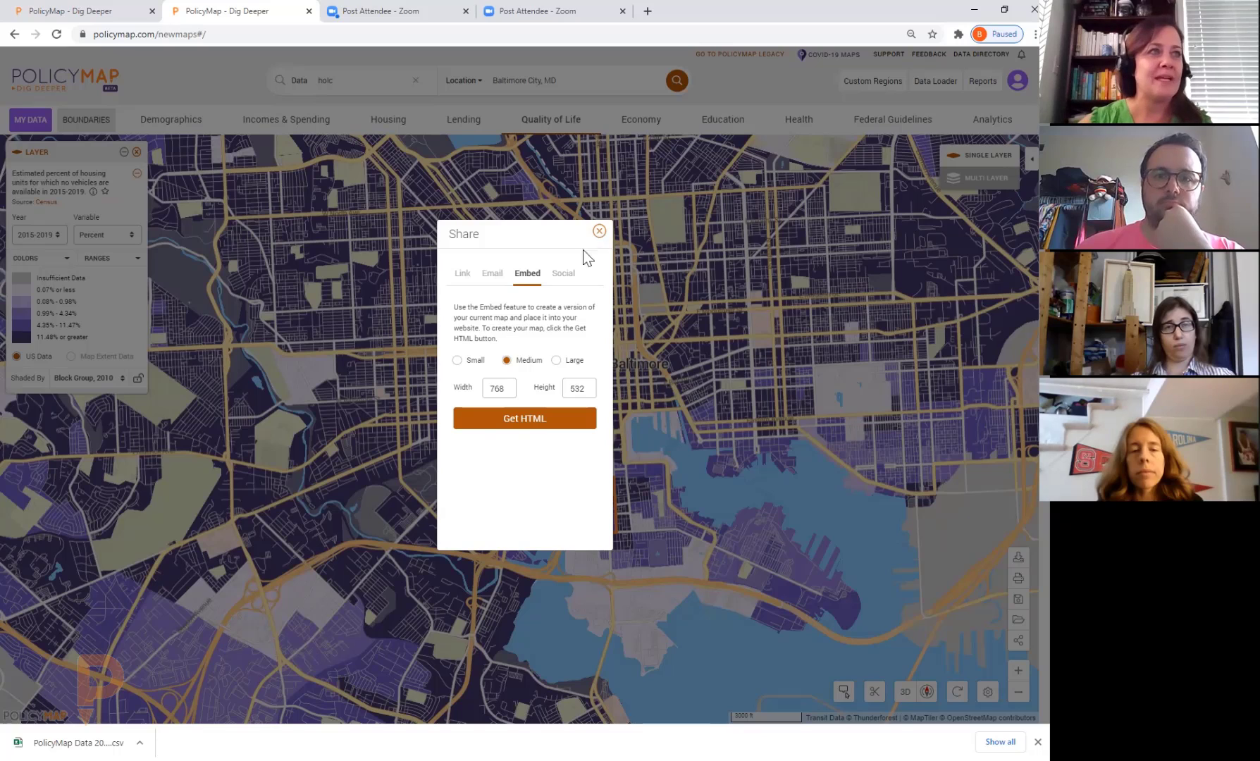
left_click(536, 422)
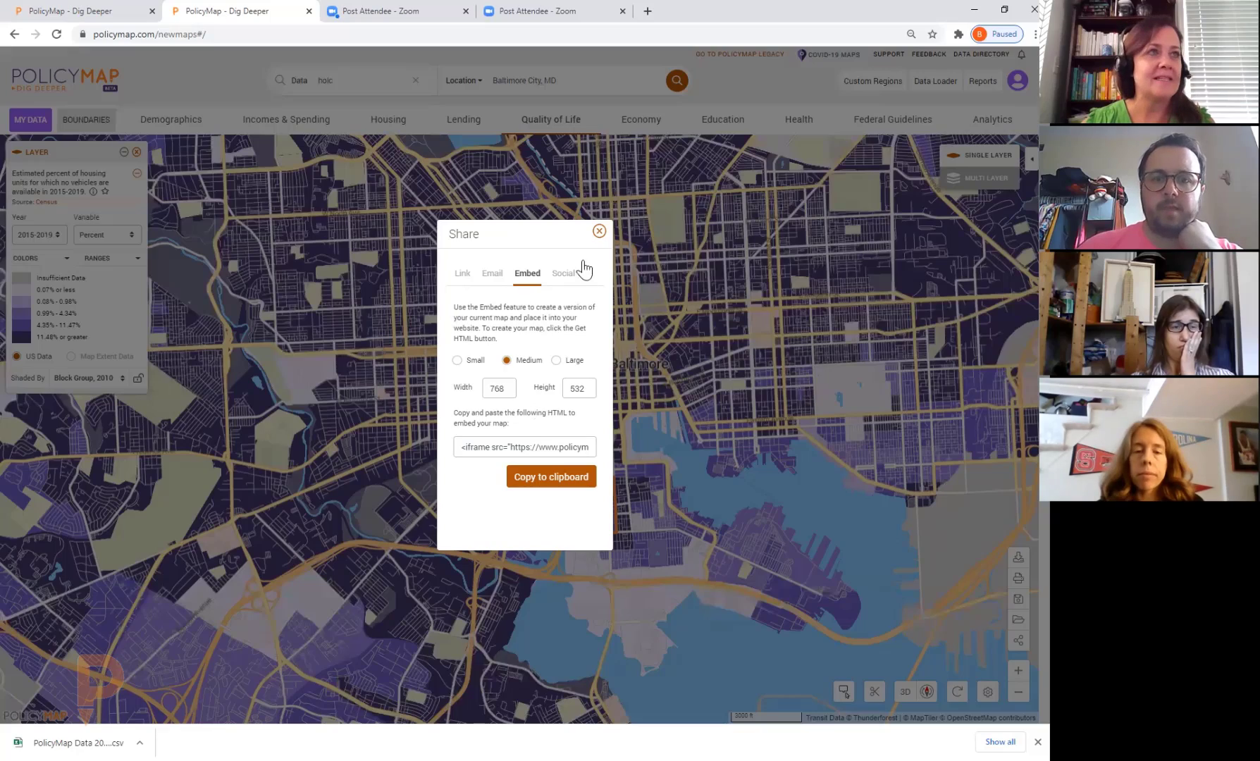
left_click(599, 231)
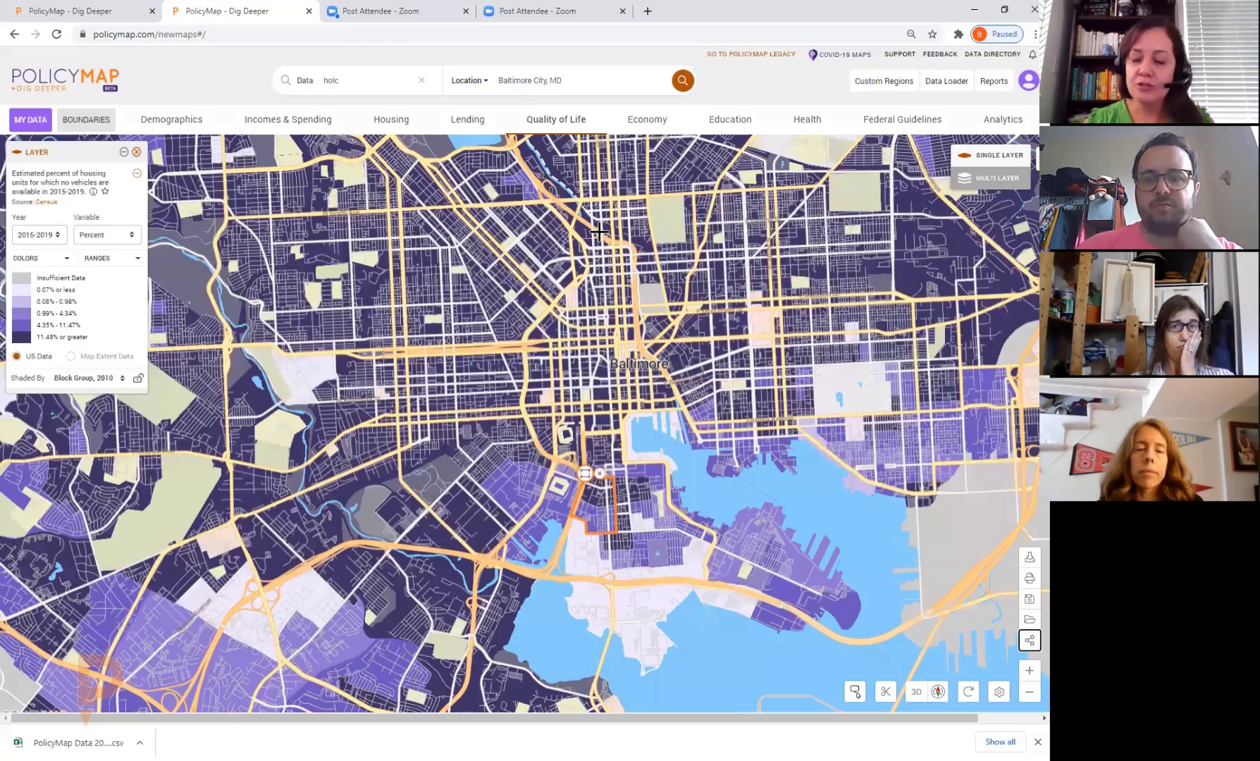
- Remove the no-vehicles layer and add the 4-Year Colleges and Universities points to the map of the wider Baltimore area
mouse_move(599, 232)
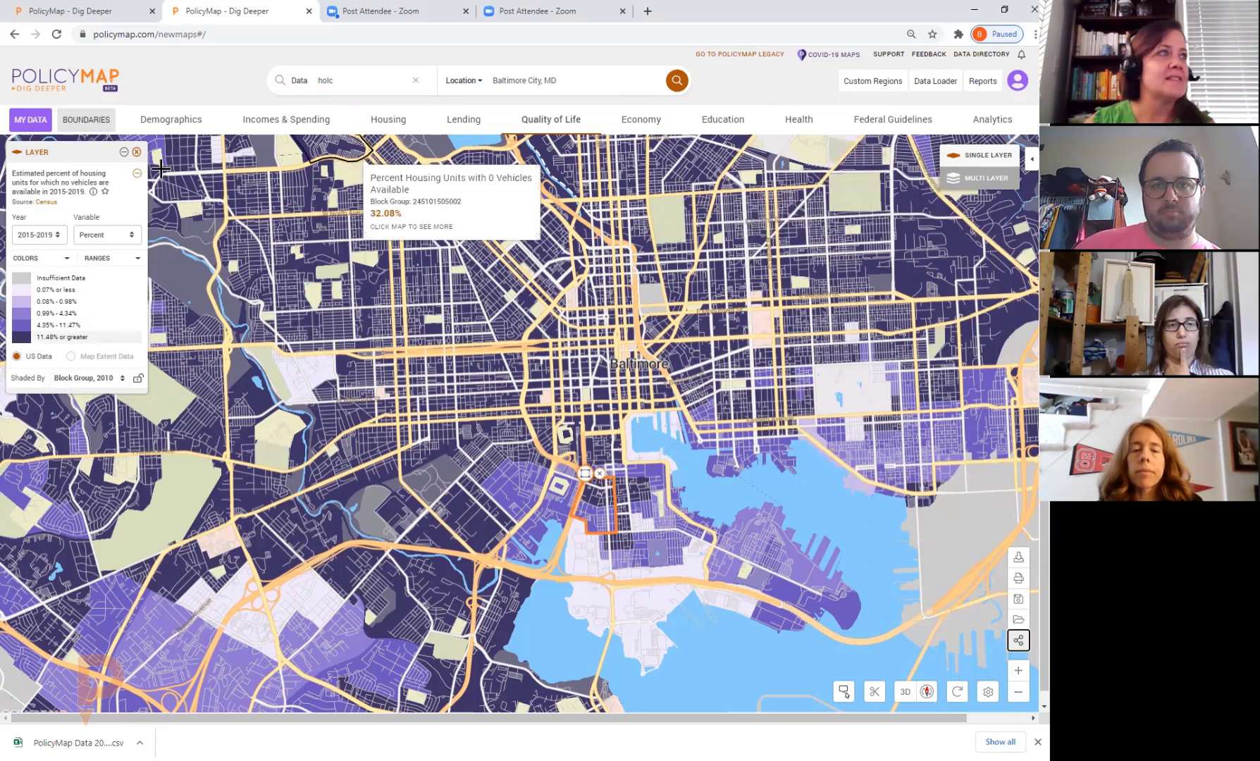
left_click(137, 153)
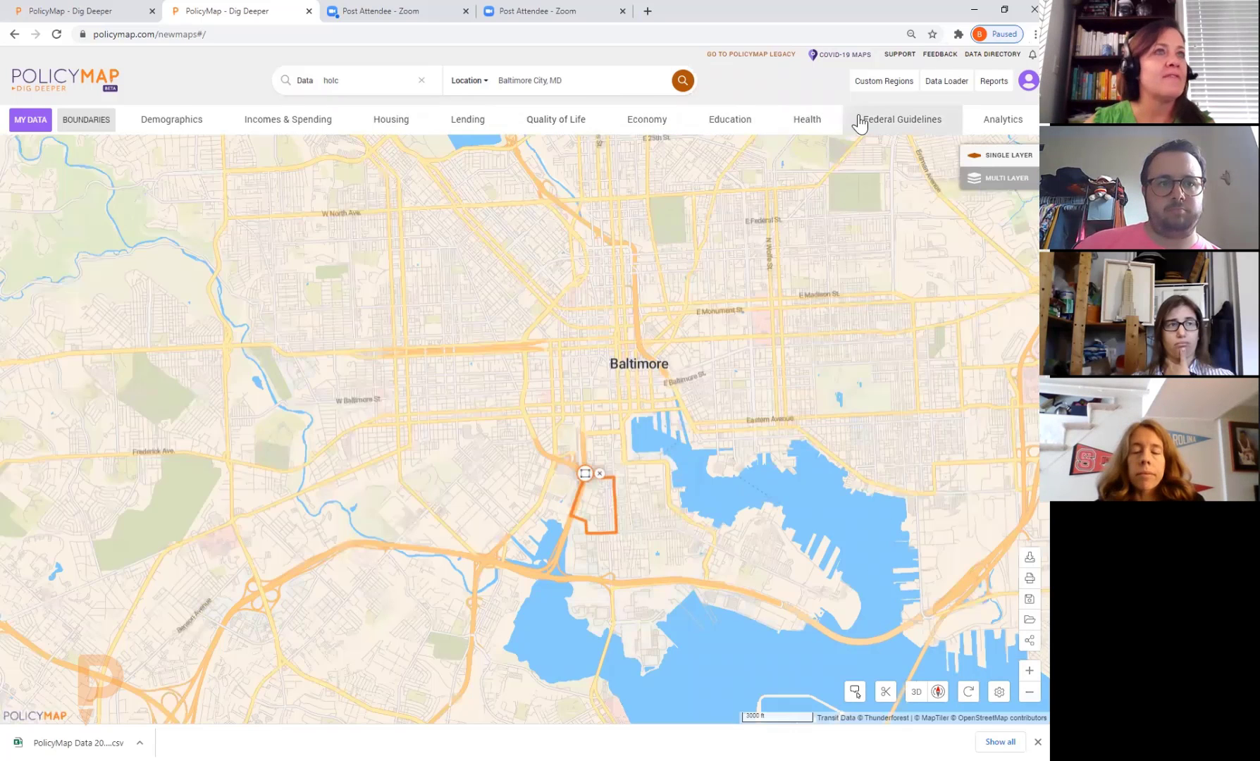
left_click(722, 121)
left_click(122, 169)
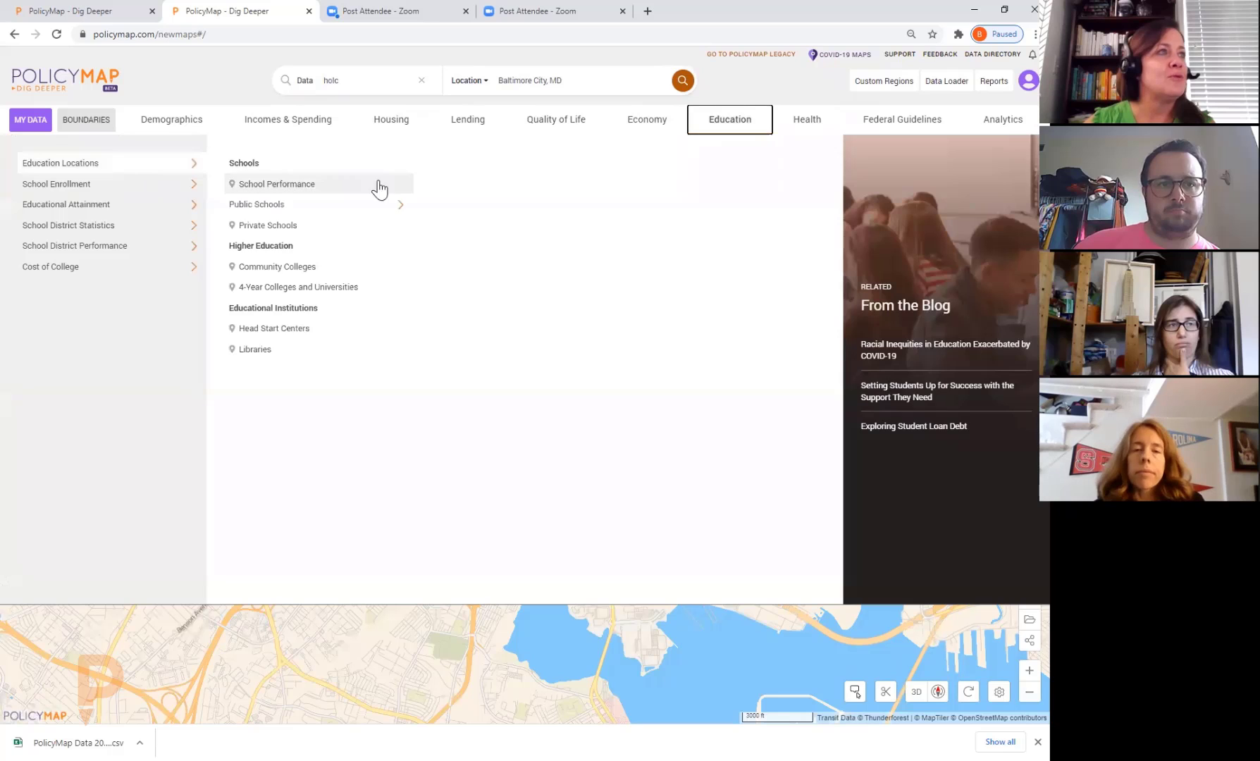
left_click(346, 288)
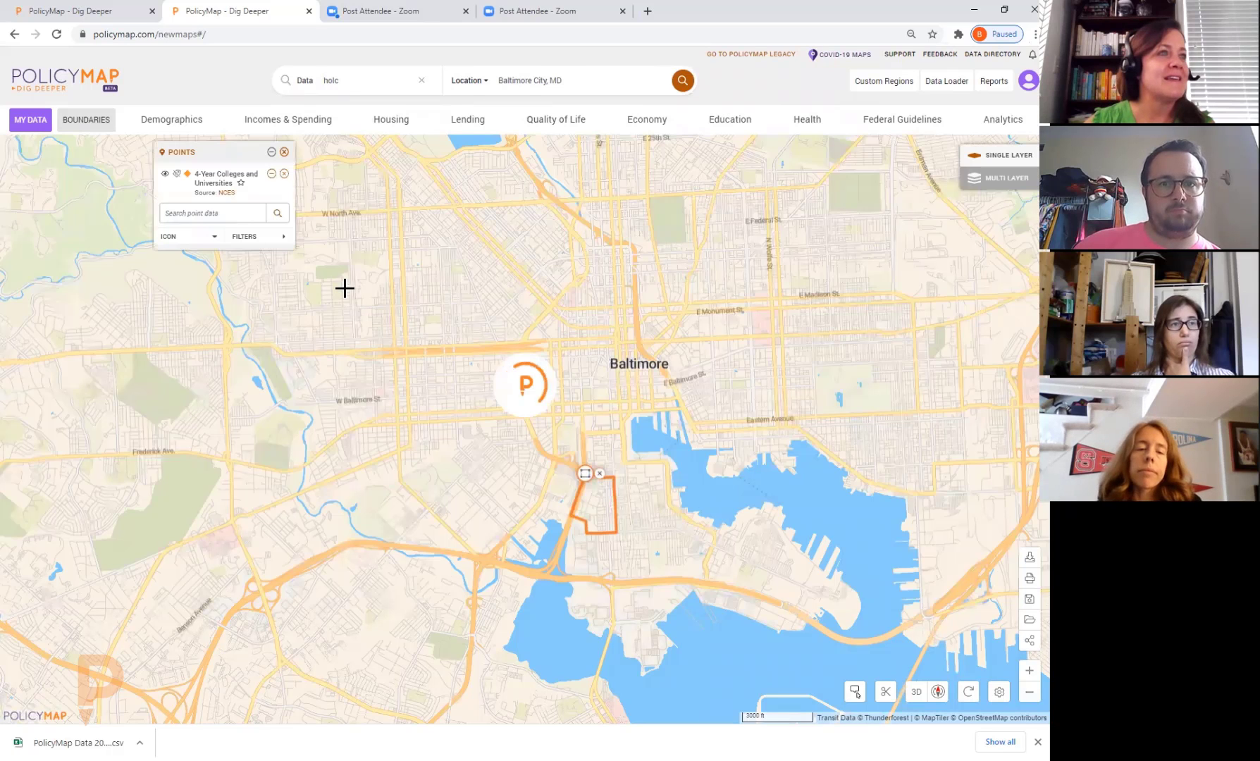
left_click(1029, 693)
left_click(1028, 694)
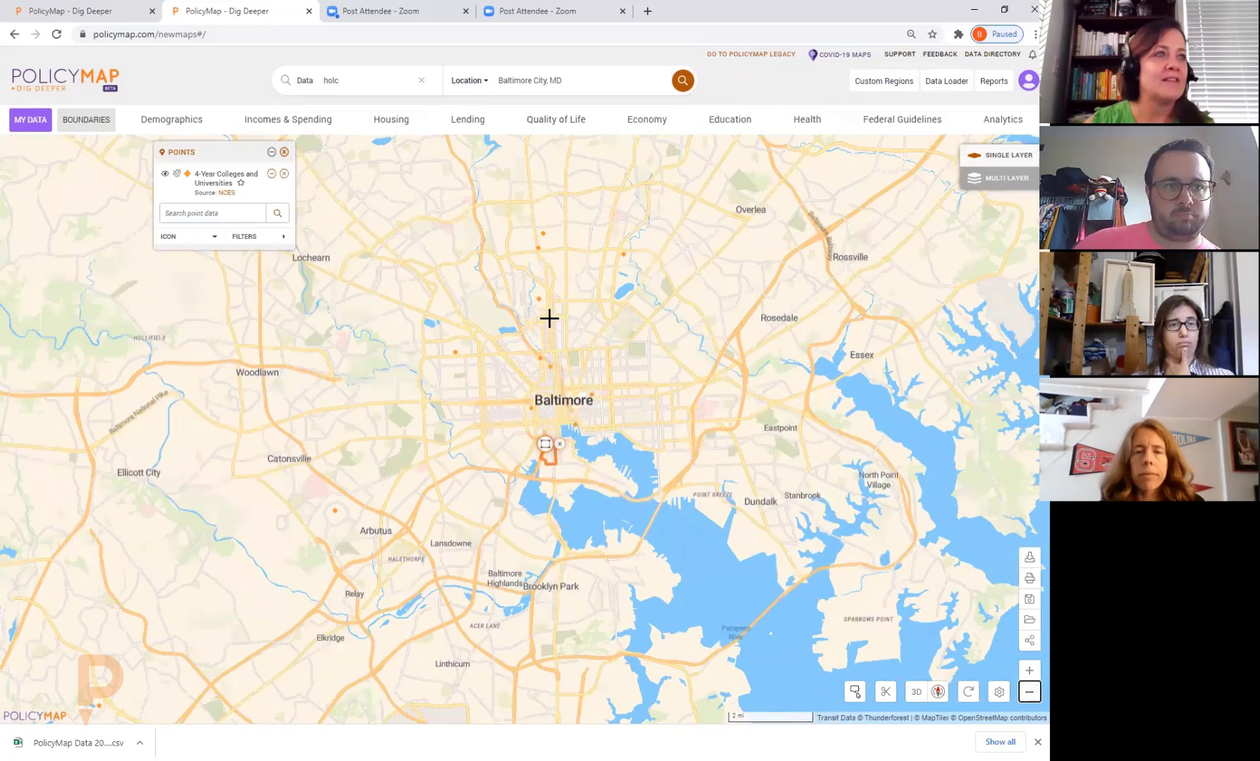
left_click_drag(549, 320, 490, 440)
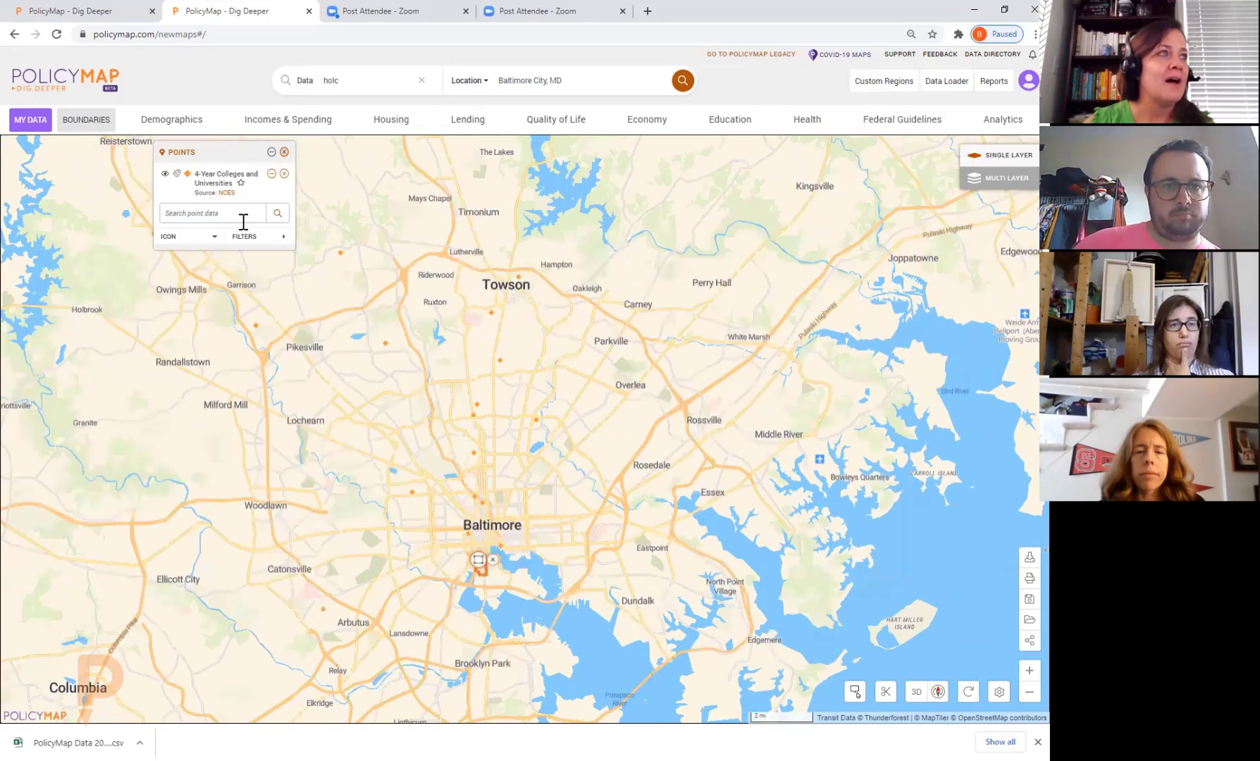
- Search the college points for Loyola University Maryland and view its site information
left_click(241, 212)
type("loy")
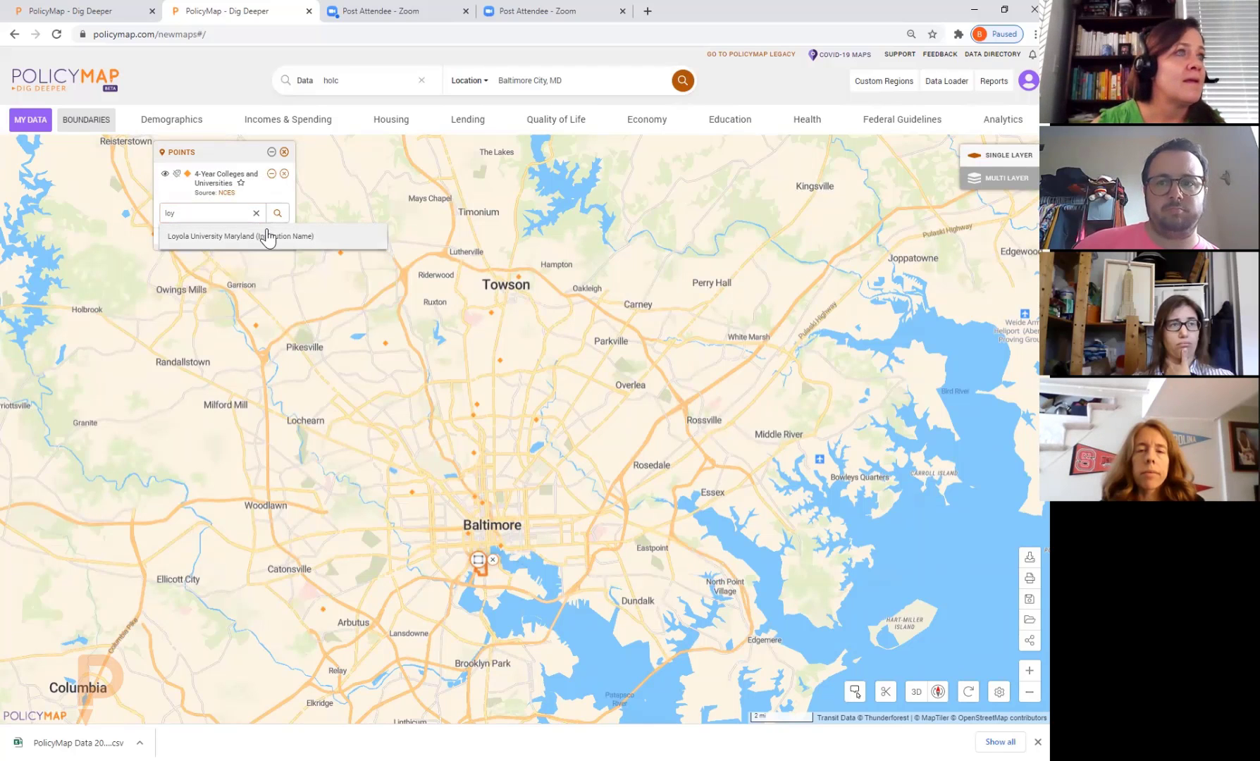
left_click(263, 236)
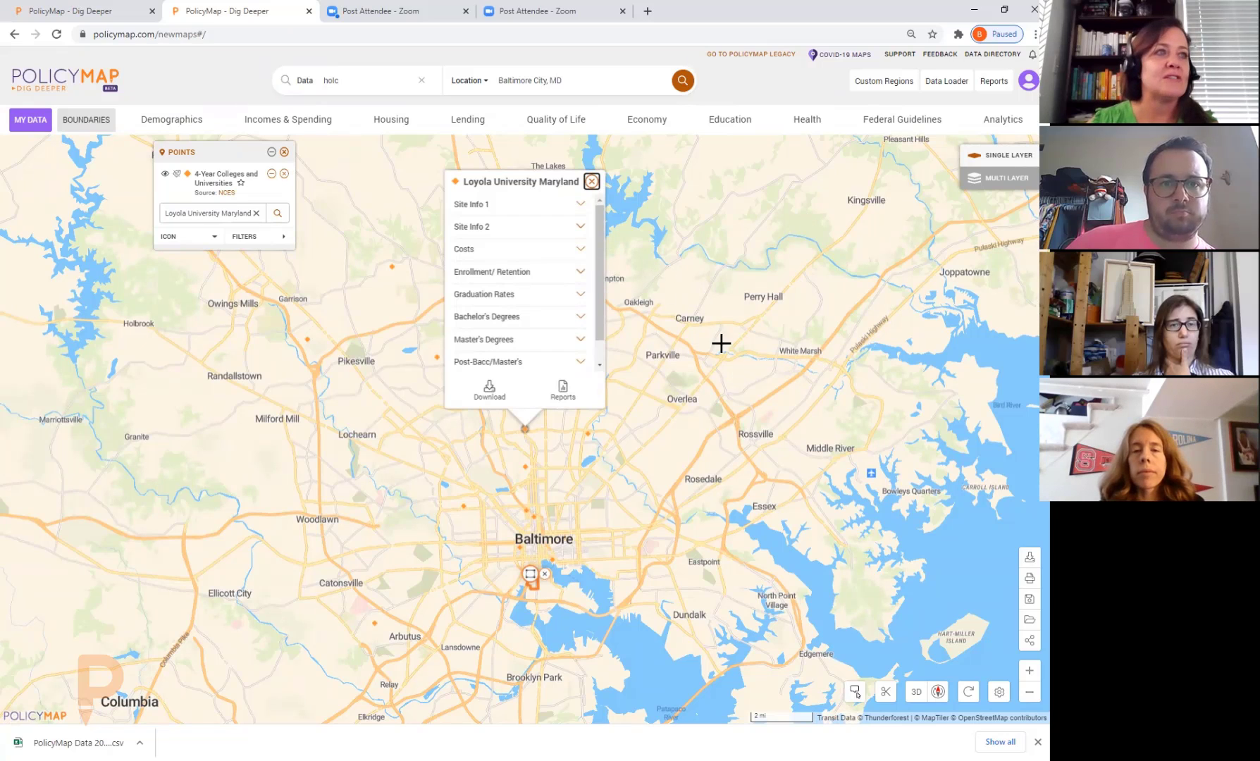
left_click(591, 182)
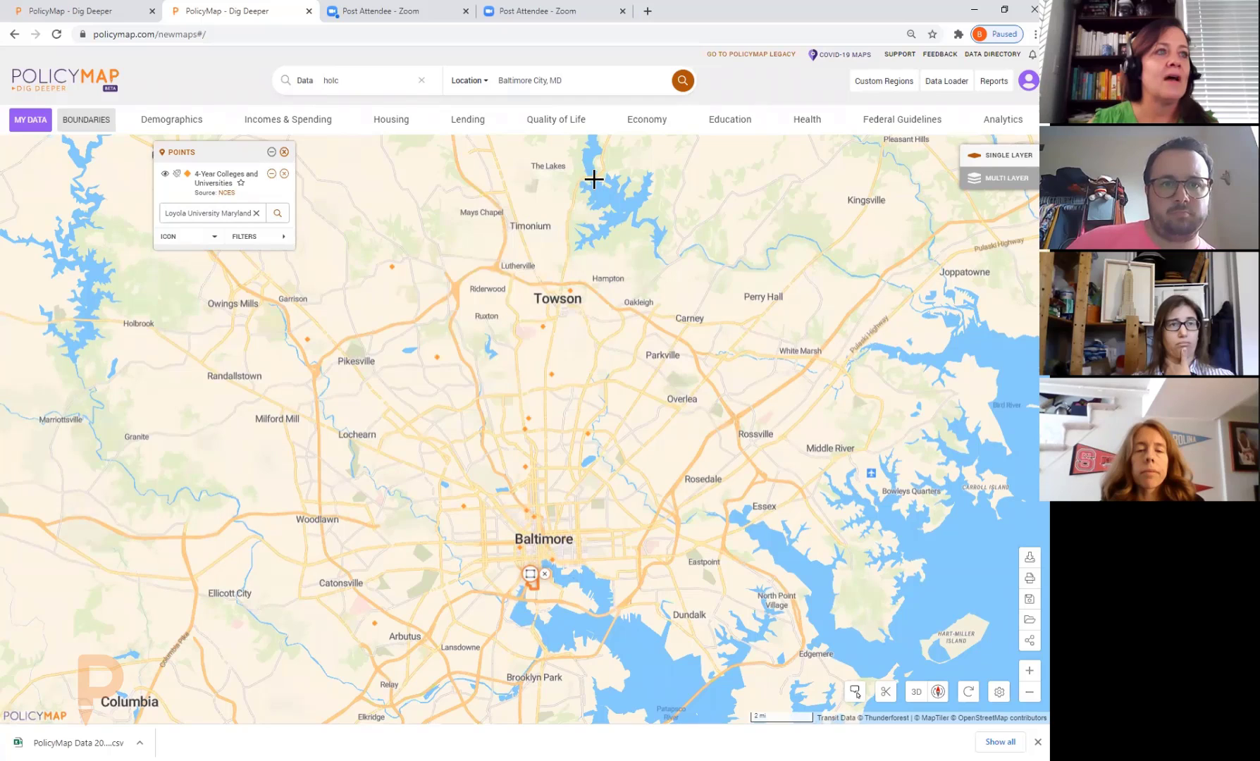
- Draw a custom region by connecting points from near Pikesville to the Overlea area, south past Dundalk, and back to the start
left_click(889, 86)
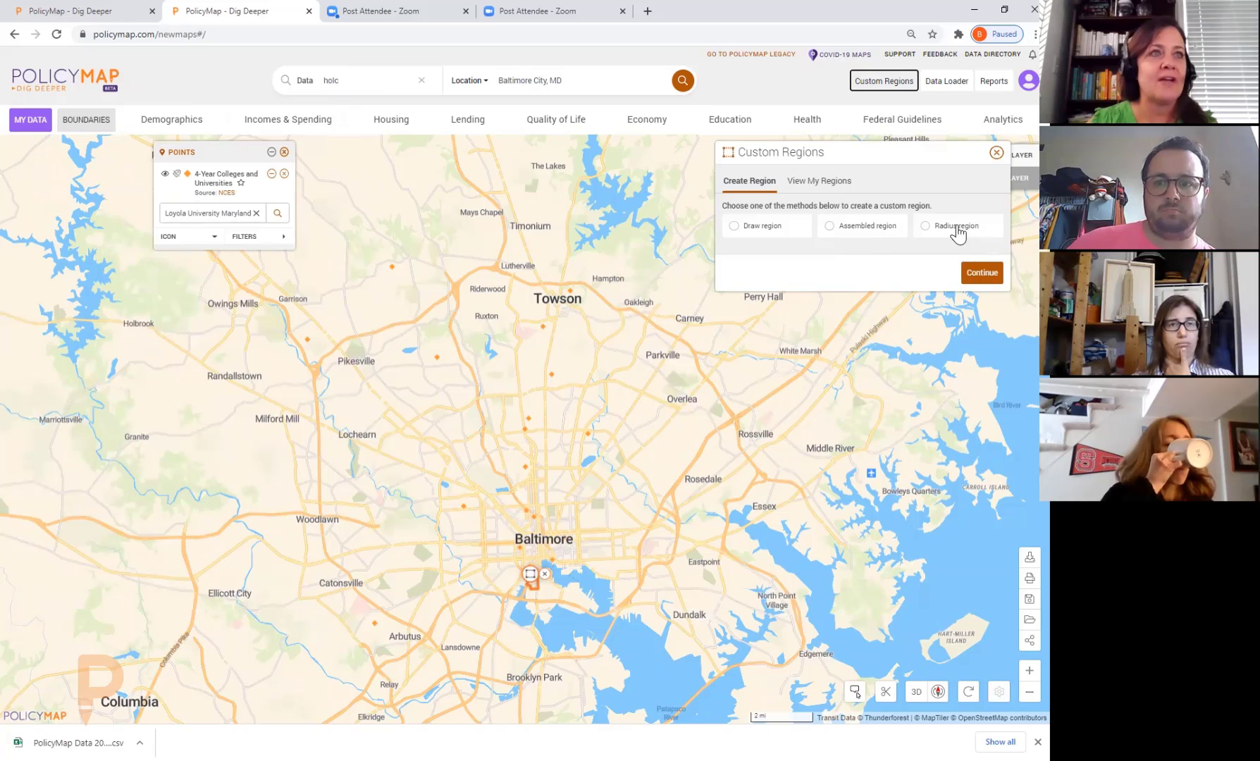
left_click(767, 233)
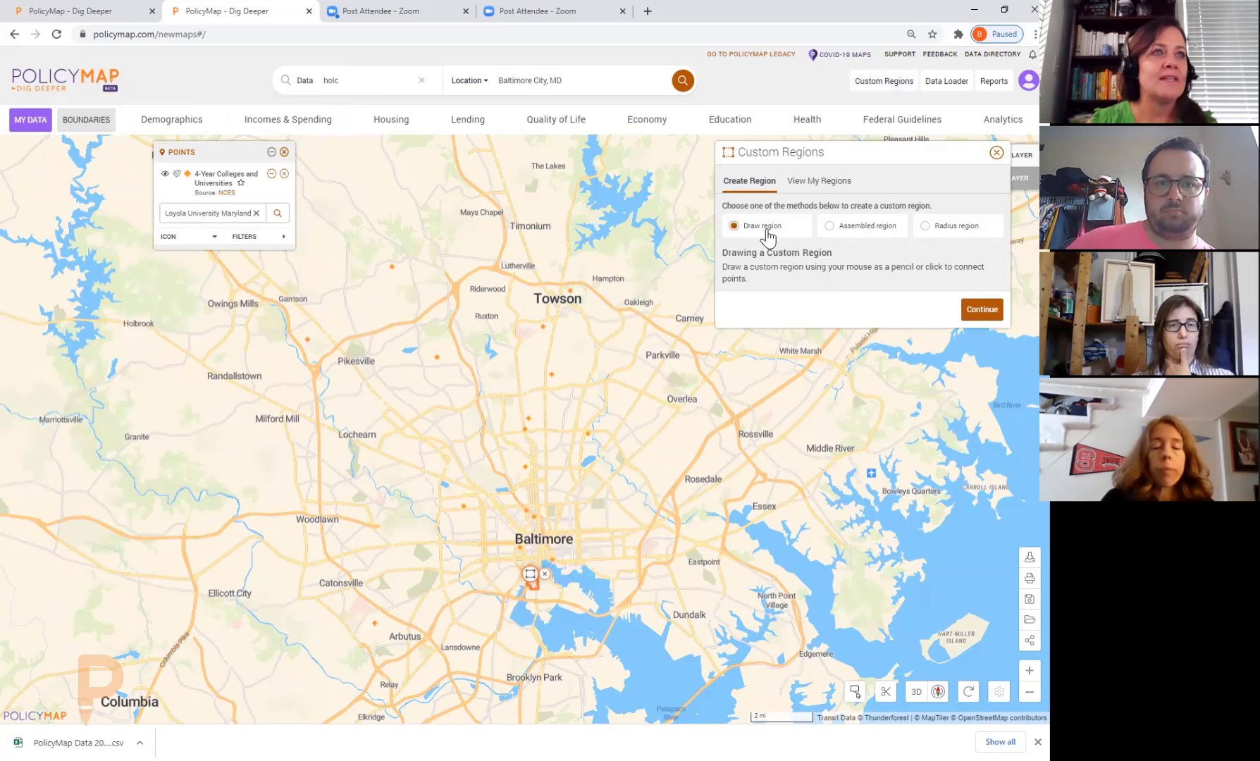
left_click(984, 311)
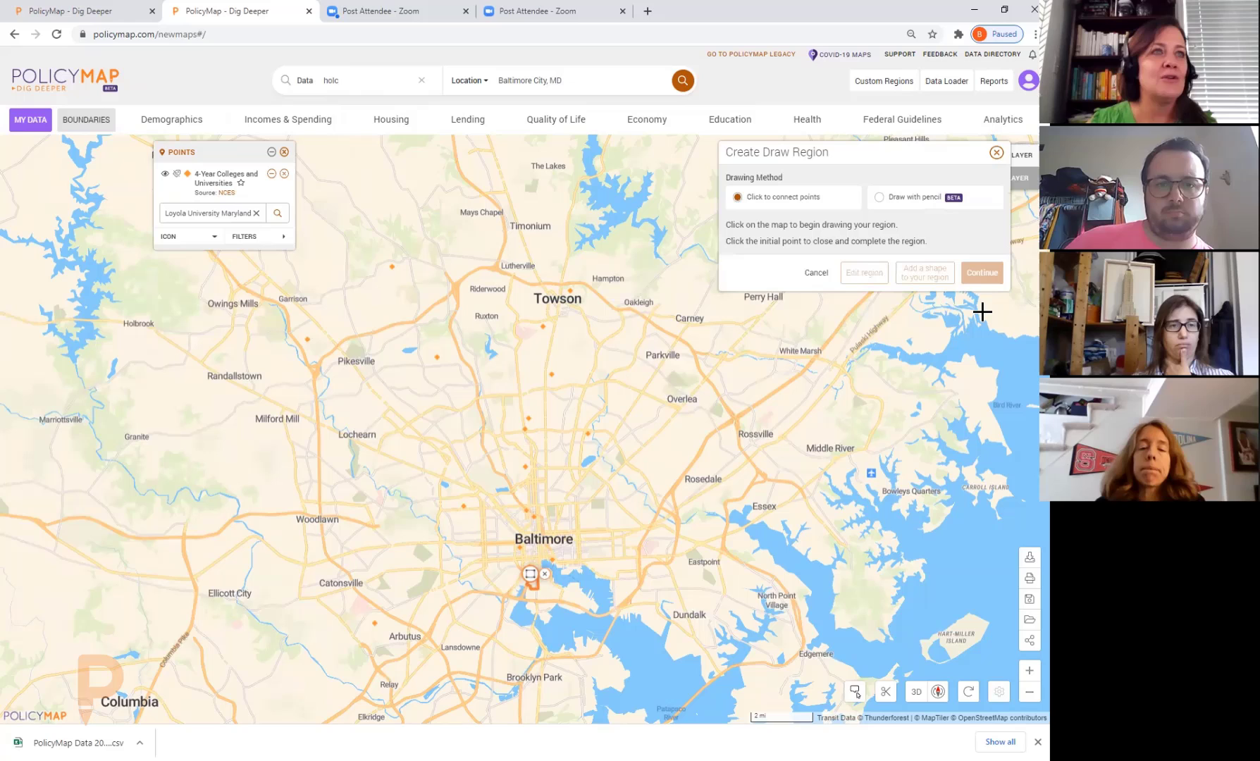
left_click(399, 384)
left_click(728, 379)
left_click(724, 435)
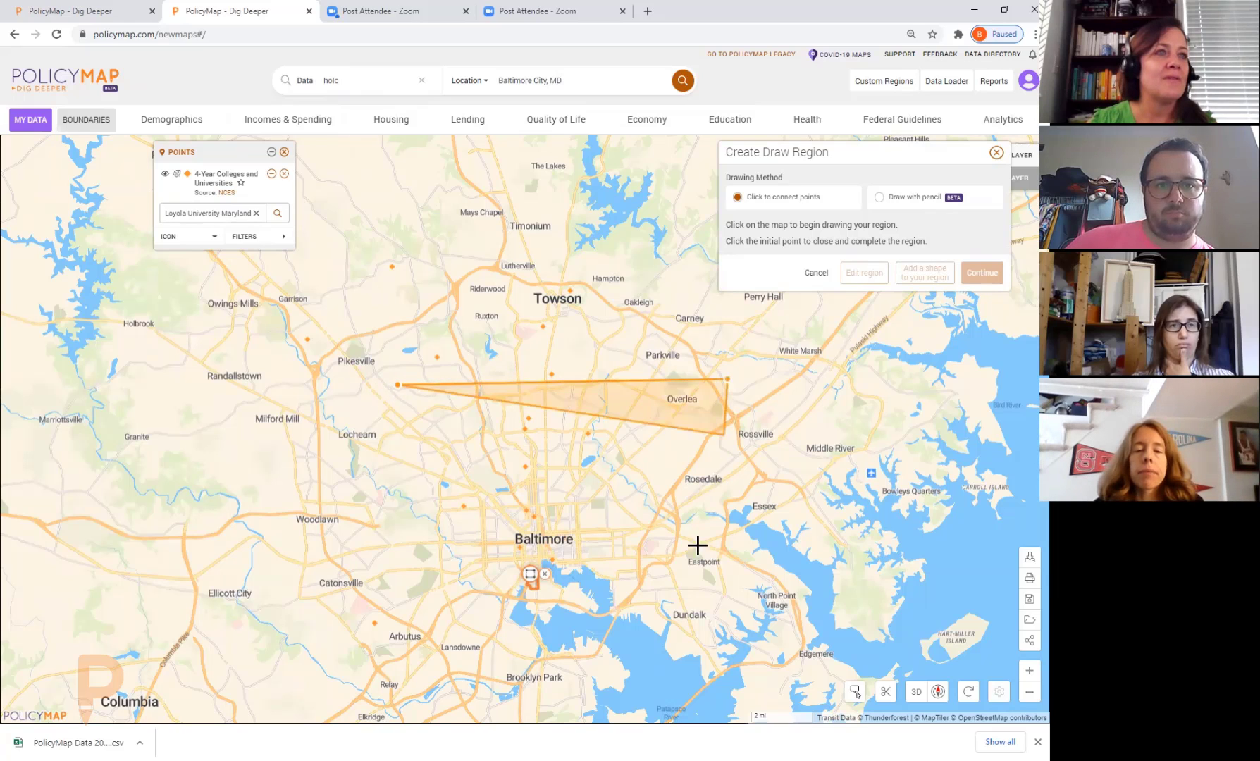
left_click(702, 657)
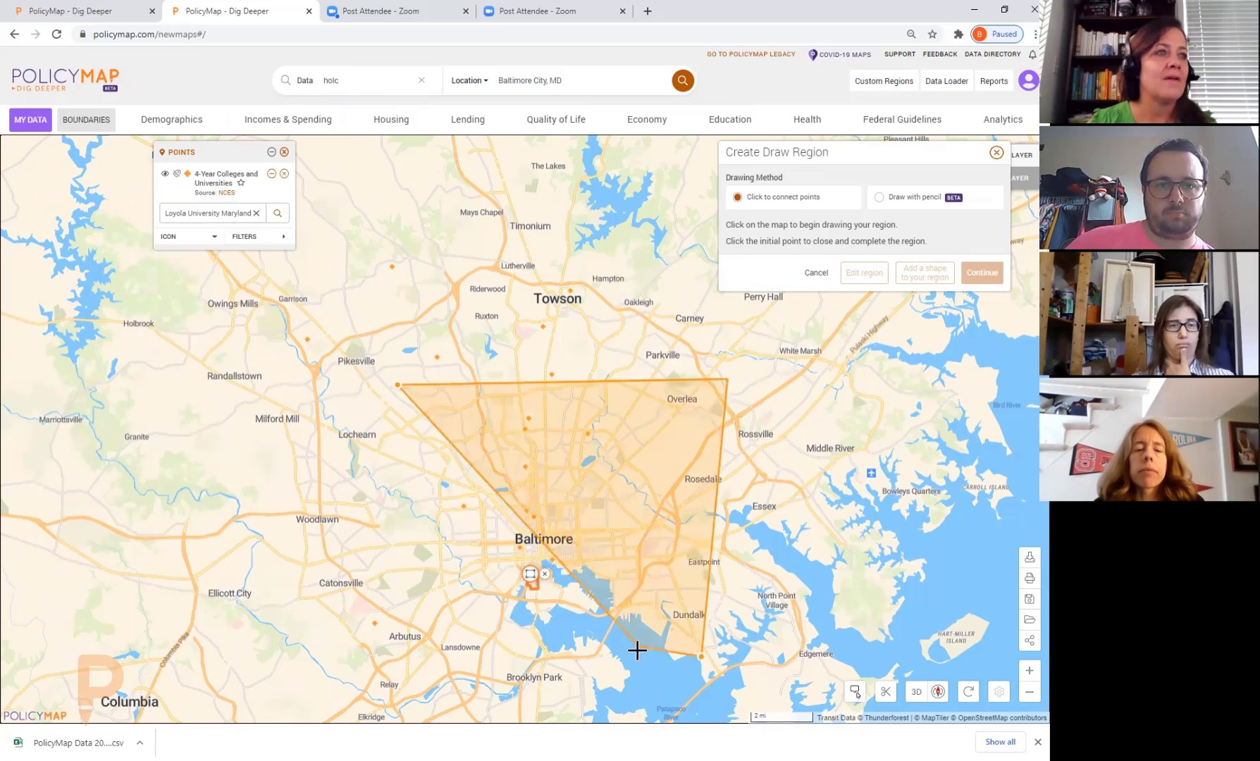
left_click(399, 385)
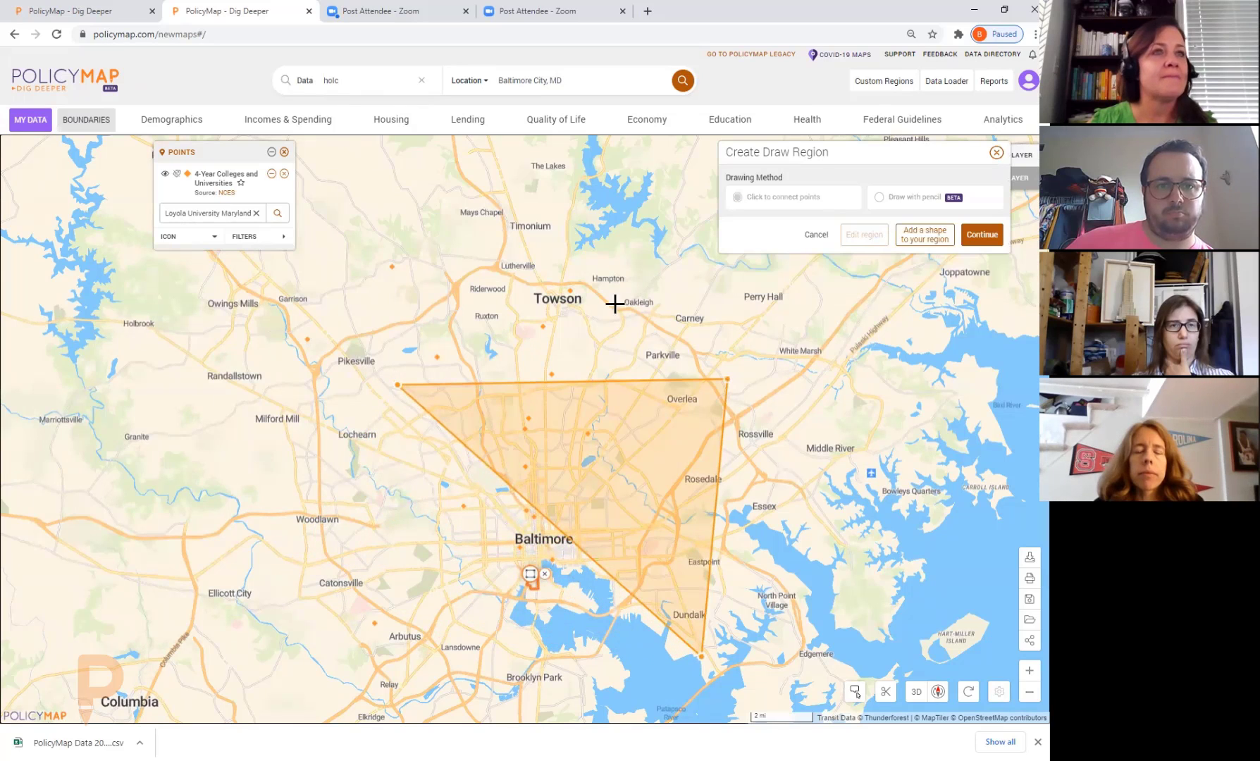
left_click(982, 232)
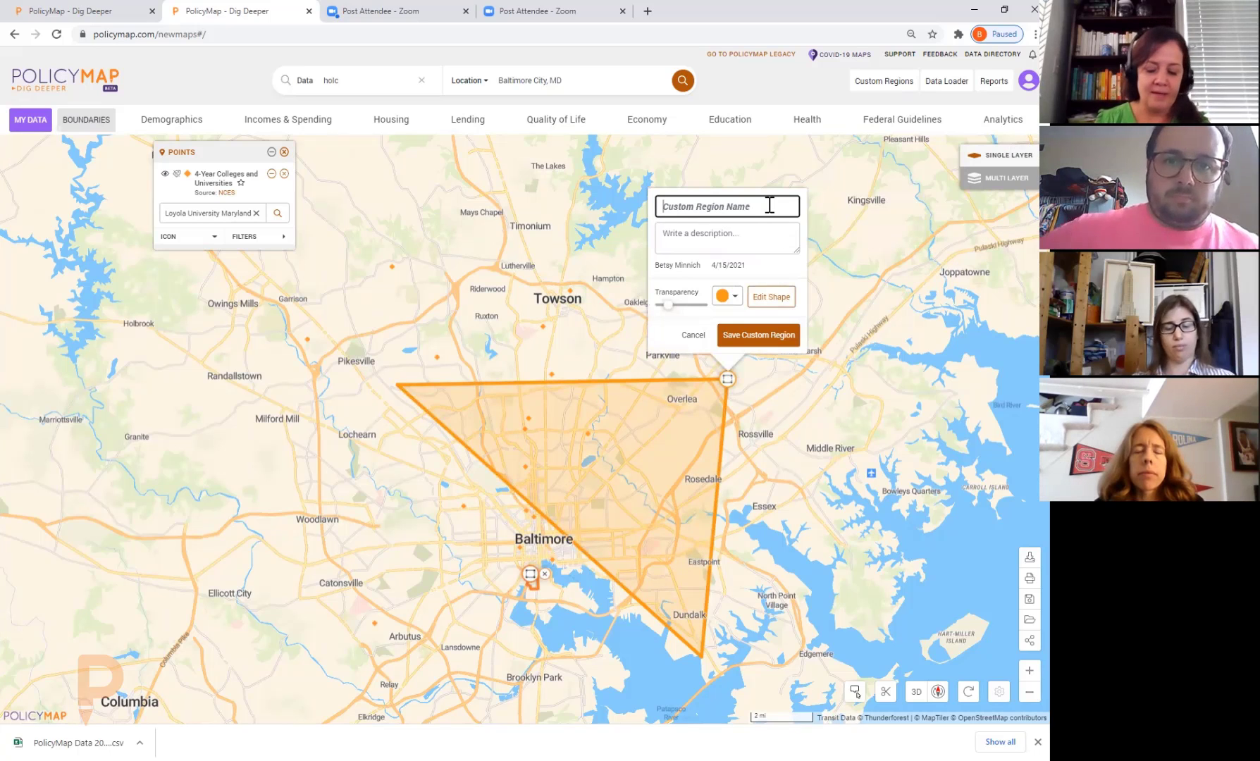
- Save the drawn custom region with the name Area of Interest and clear it from the map
type("Area")
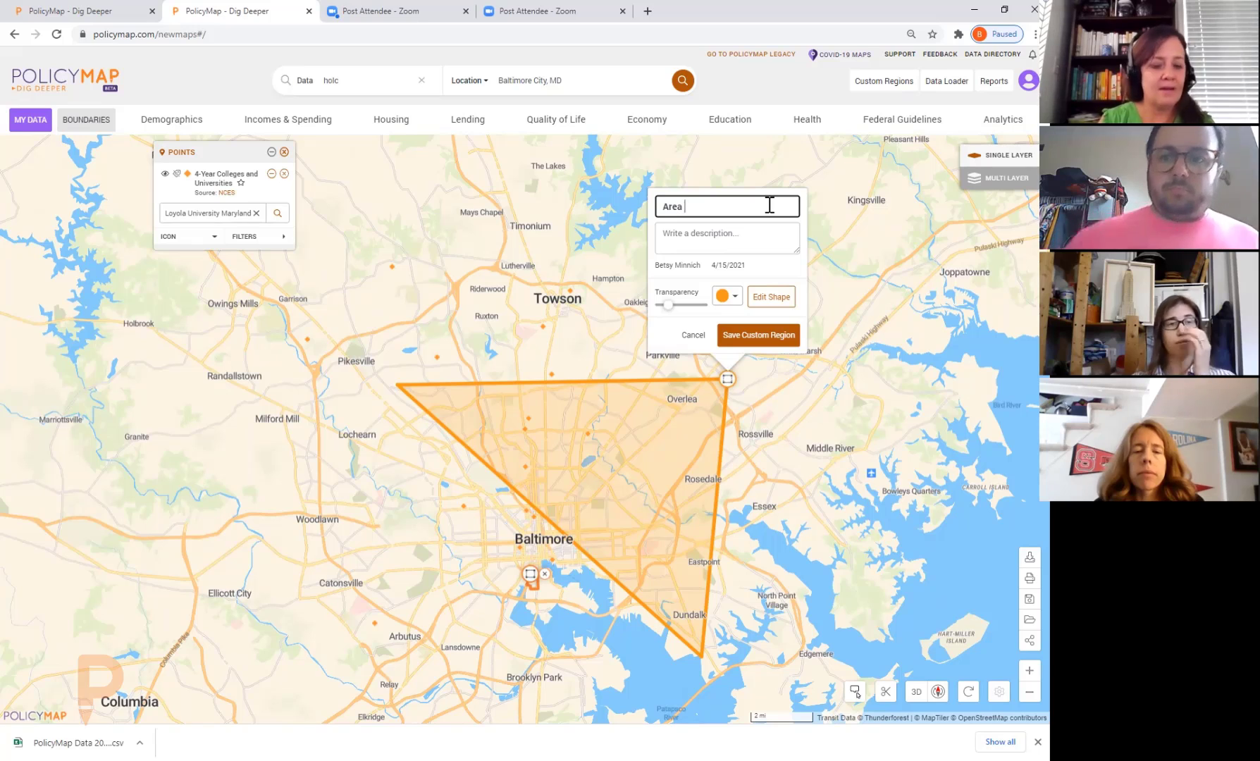
type(" of Intere")
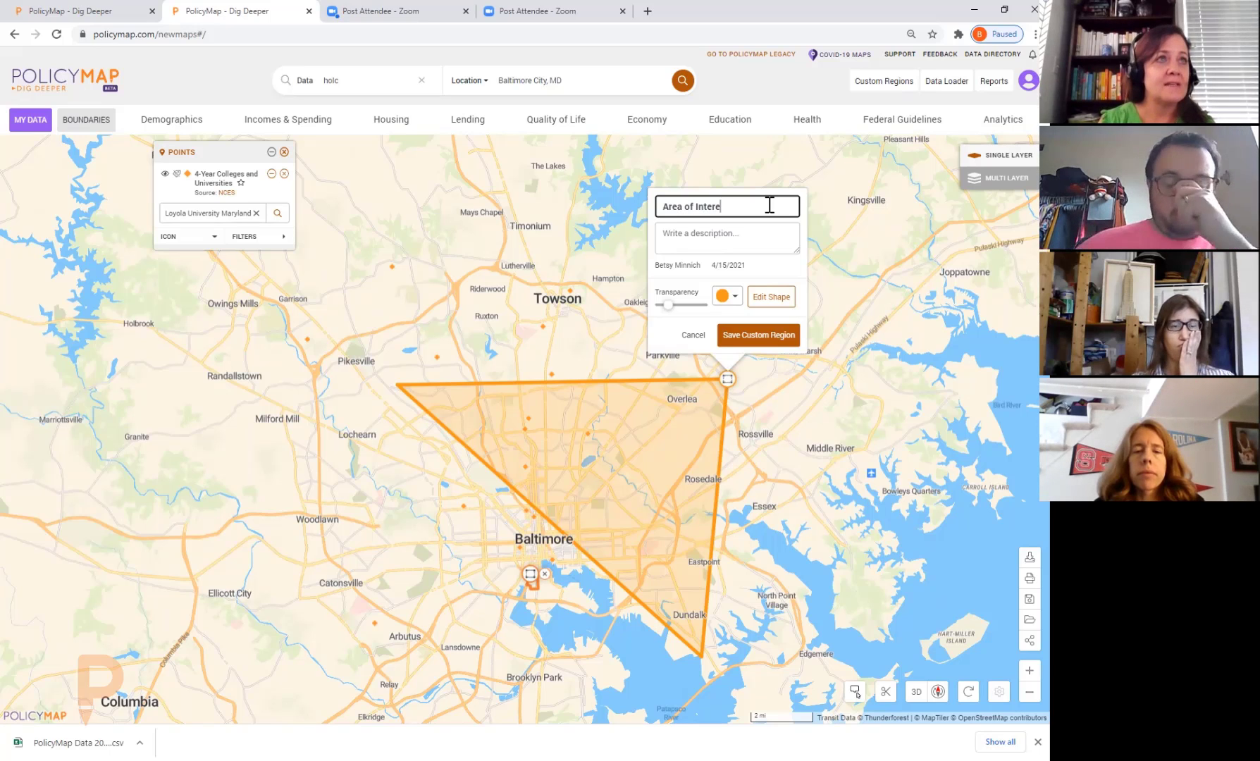
type("st")
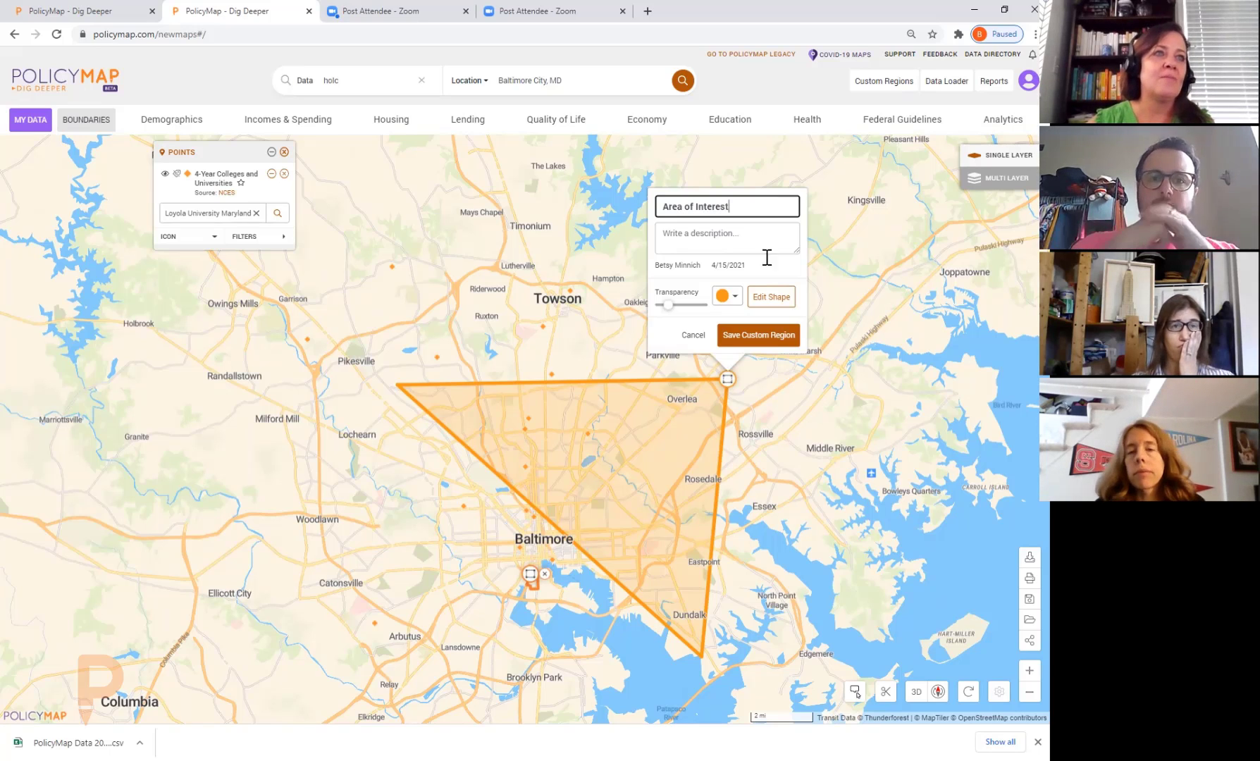
left_click(775, 335)
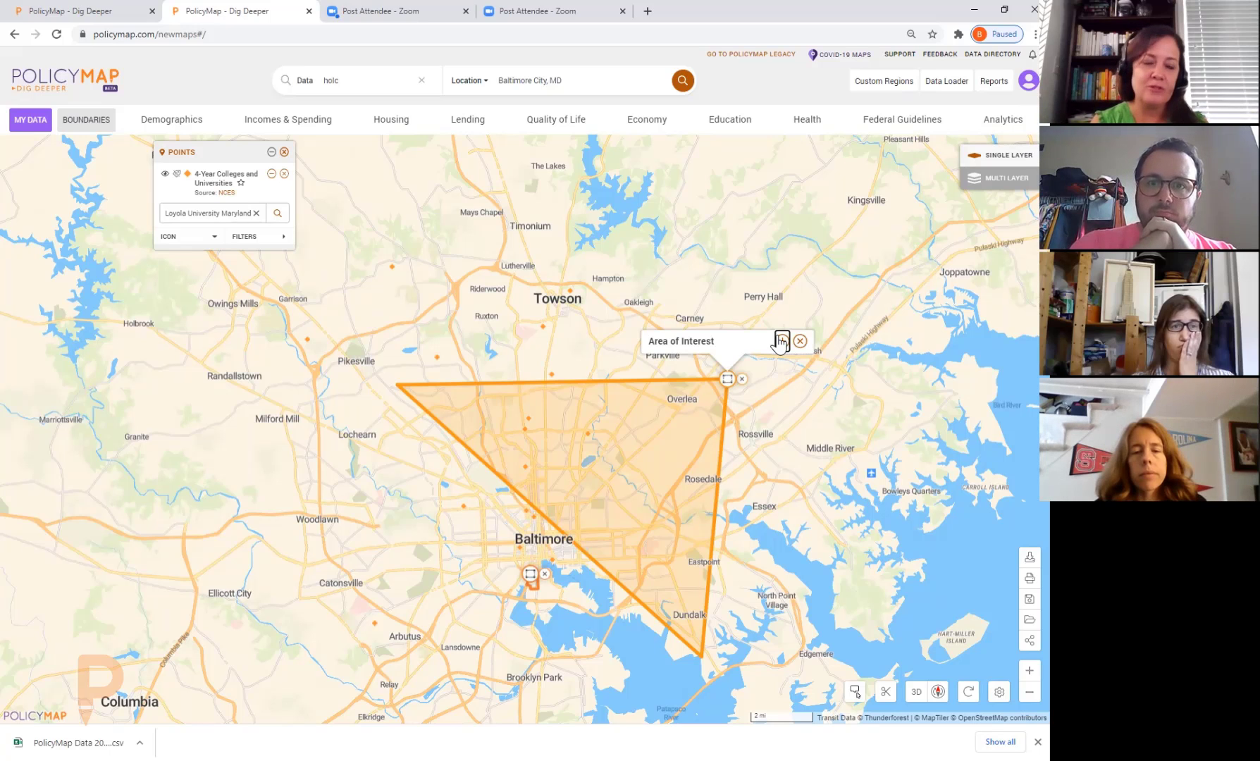
left_click(742, 379)
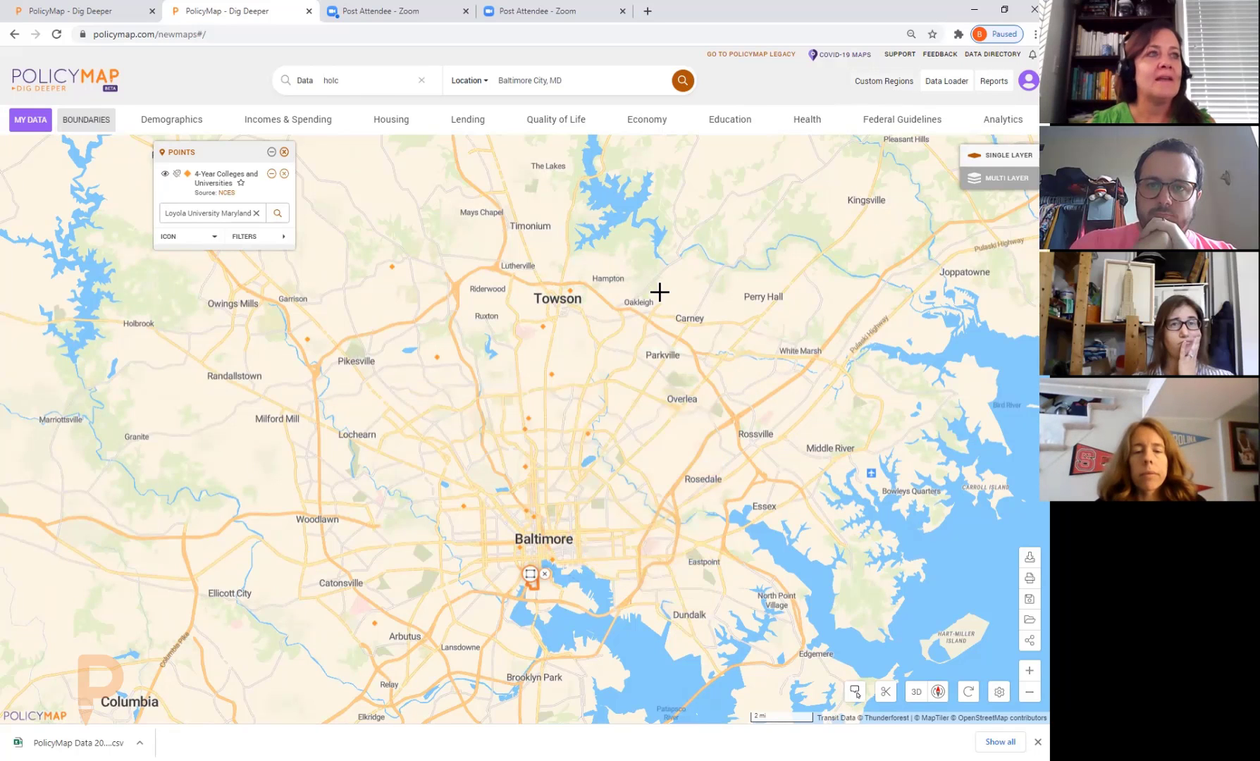
- Locate the Loyola University Maryland point close up on the map south of Towson
left_click(538, 345)
double_click(538, 345)
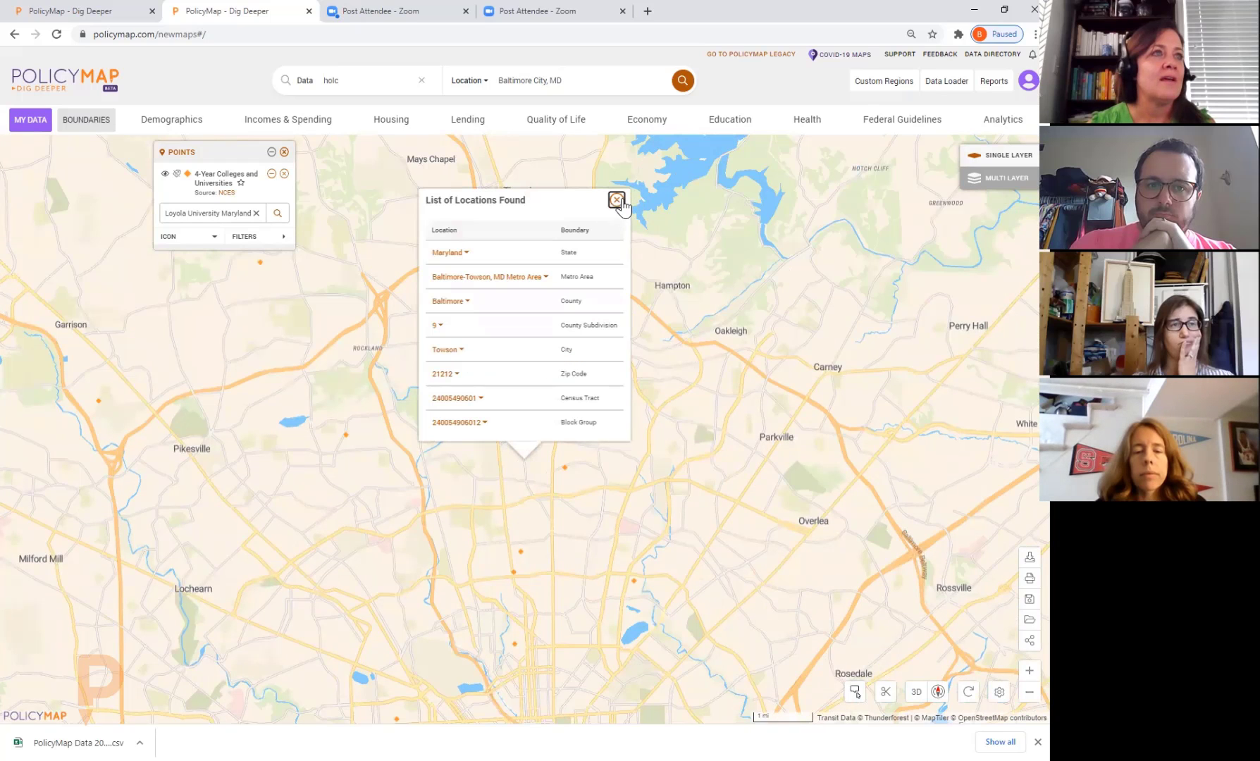
left_click(617, 200)
double_click(504, 450)
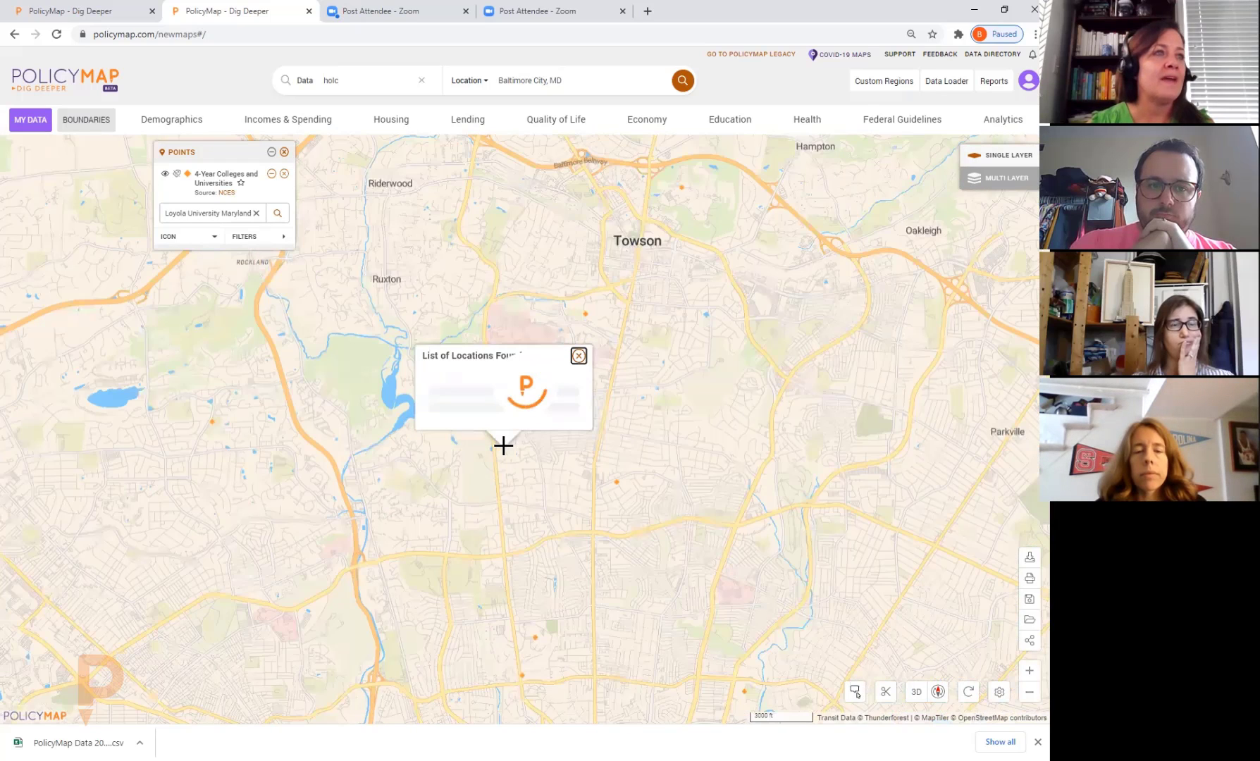
left_click(596, 189)
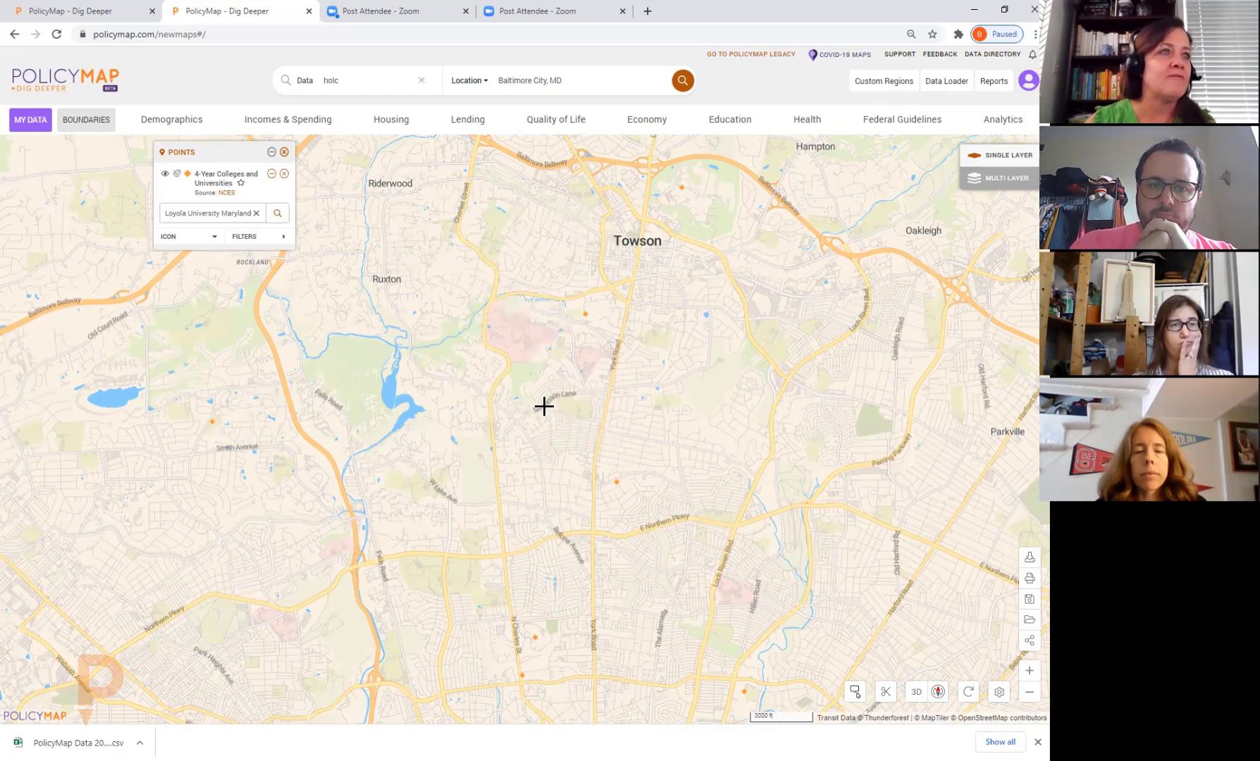
left_click_drag(526, 581, 535, 484)
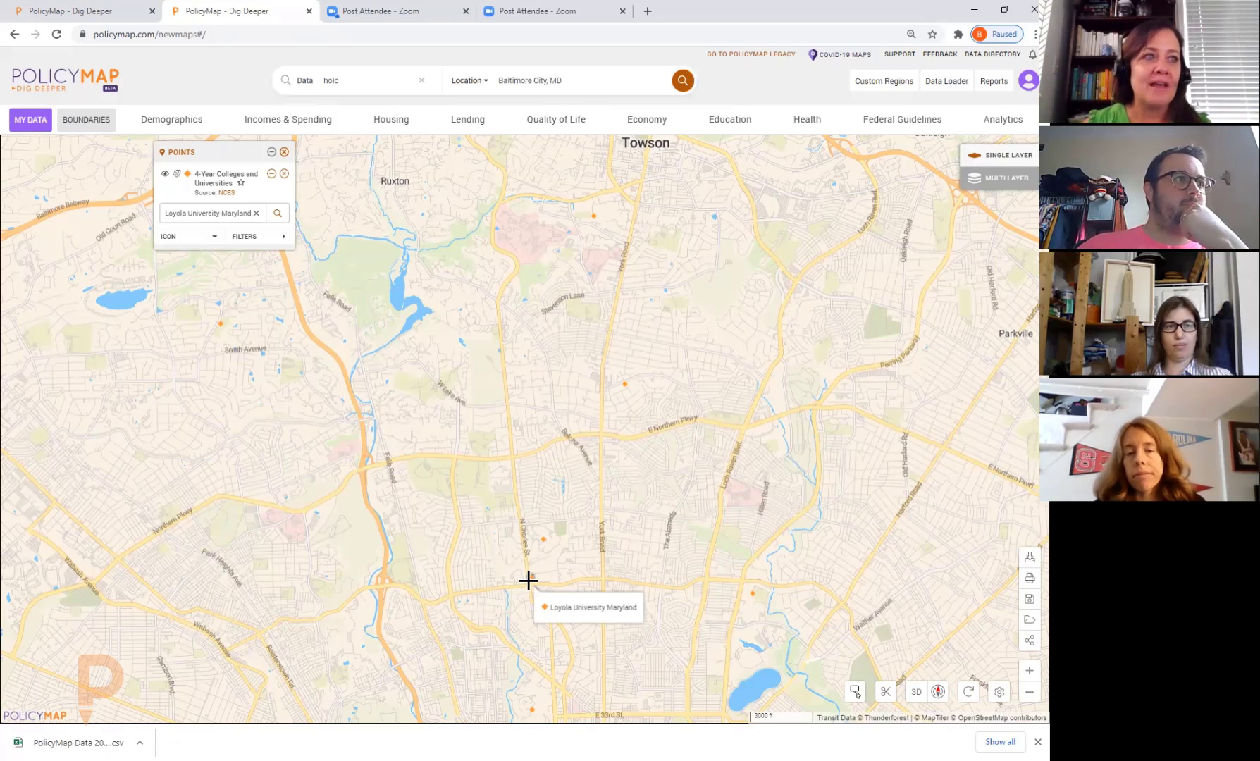
- Start an assembled custom region around Loyola University Maryland using the Block Group, 2000 boundary
left_click(1030, 671)
left_click_drag(647, 607, 648, 286)
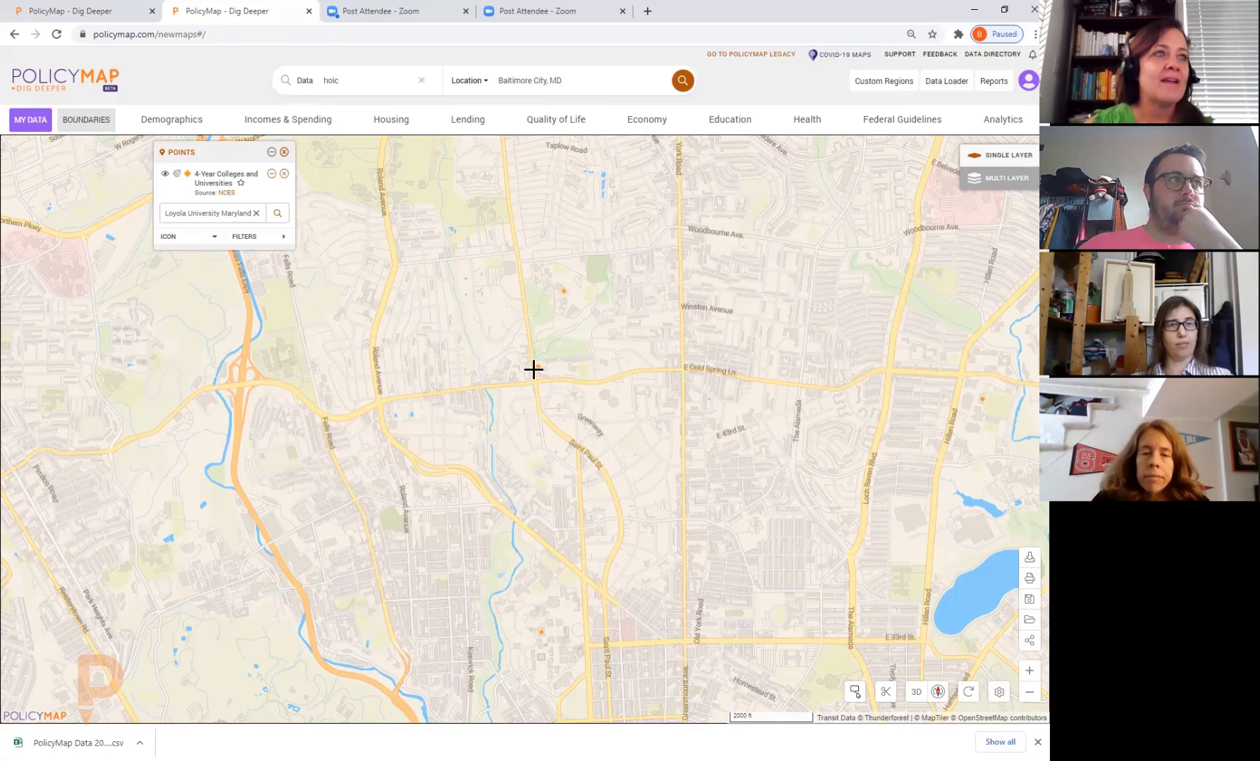
left_click(888, 82)
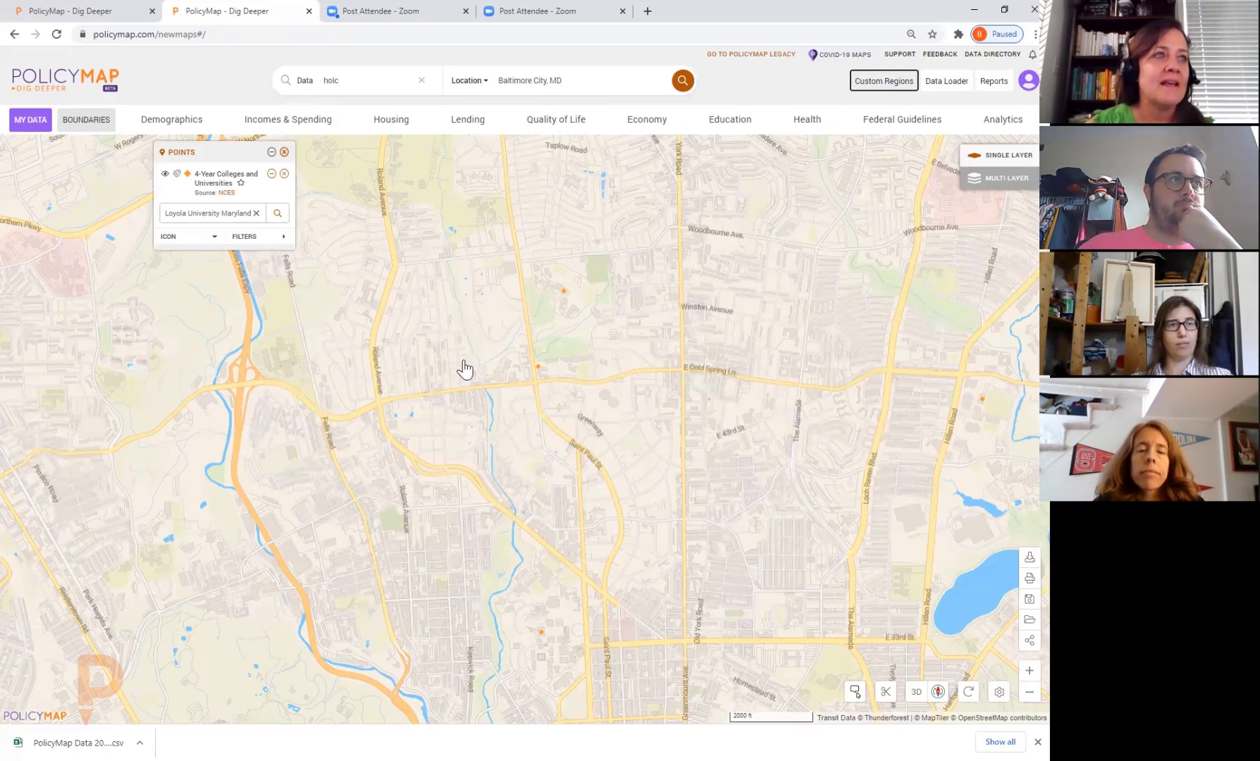
left_click(857, 233)
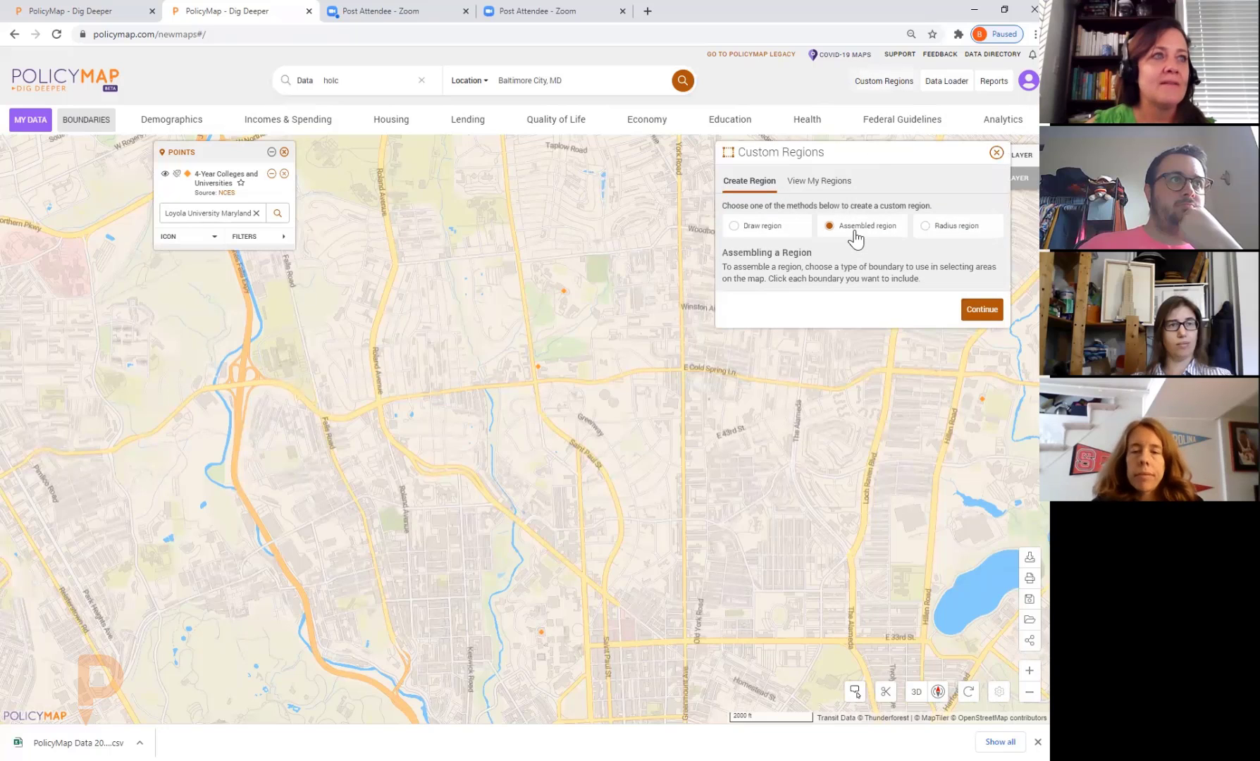
left_click(982, 308)
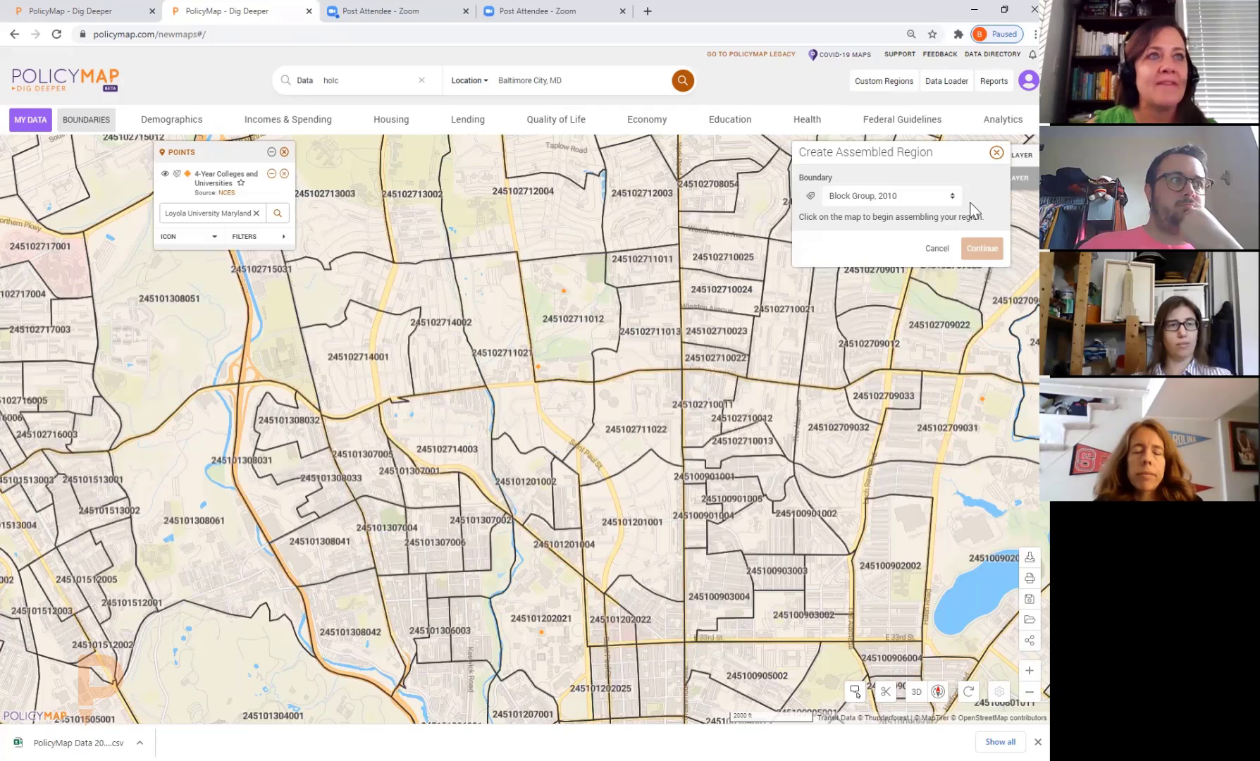
left_click(946, 196)
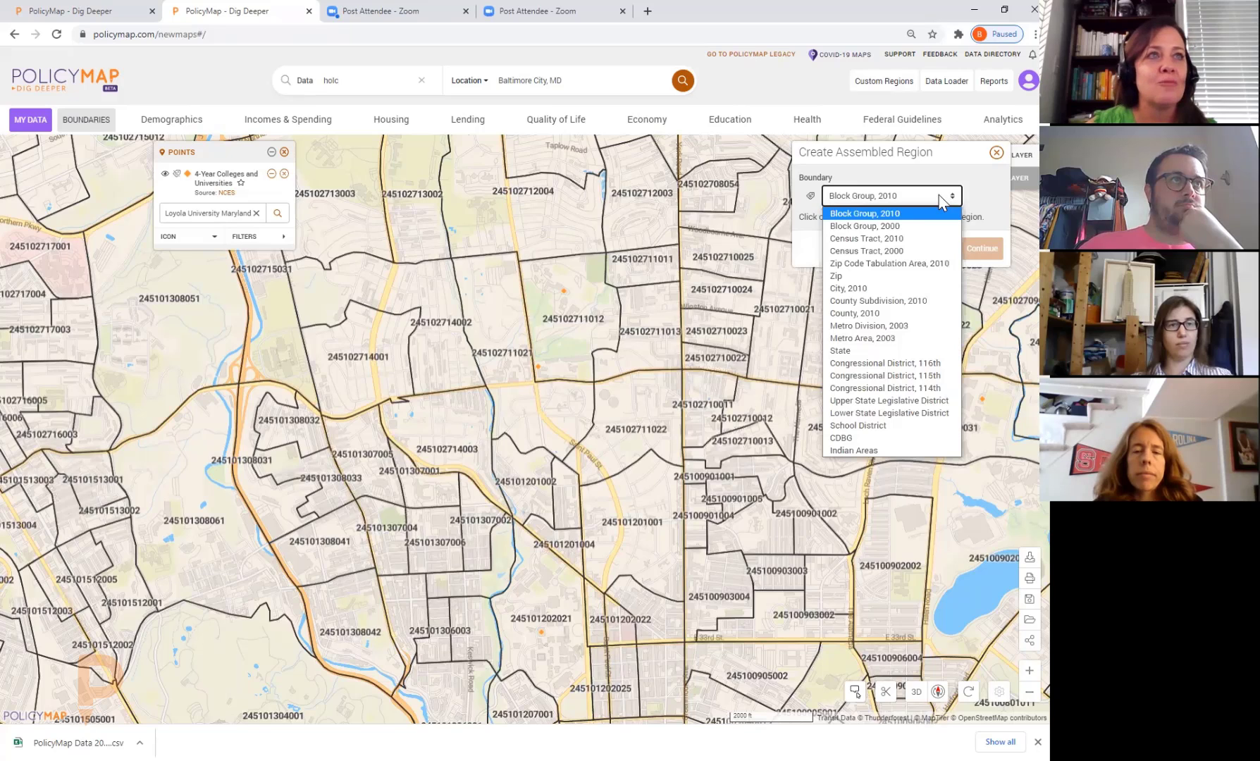
left_click(890, 222)
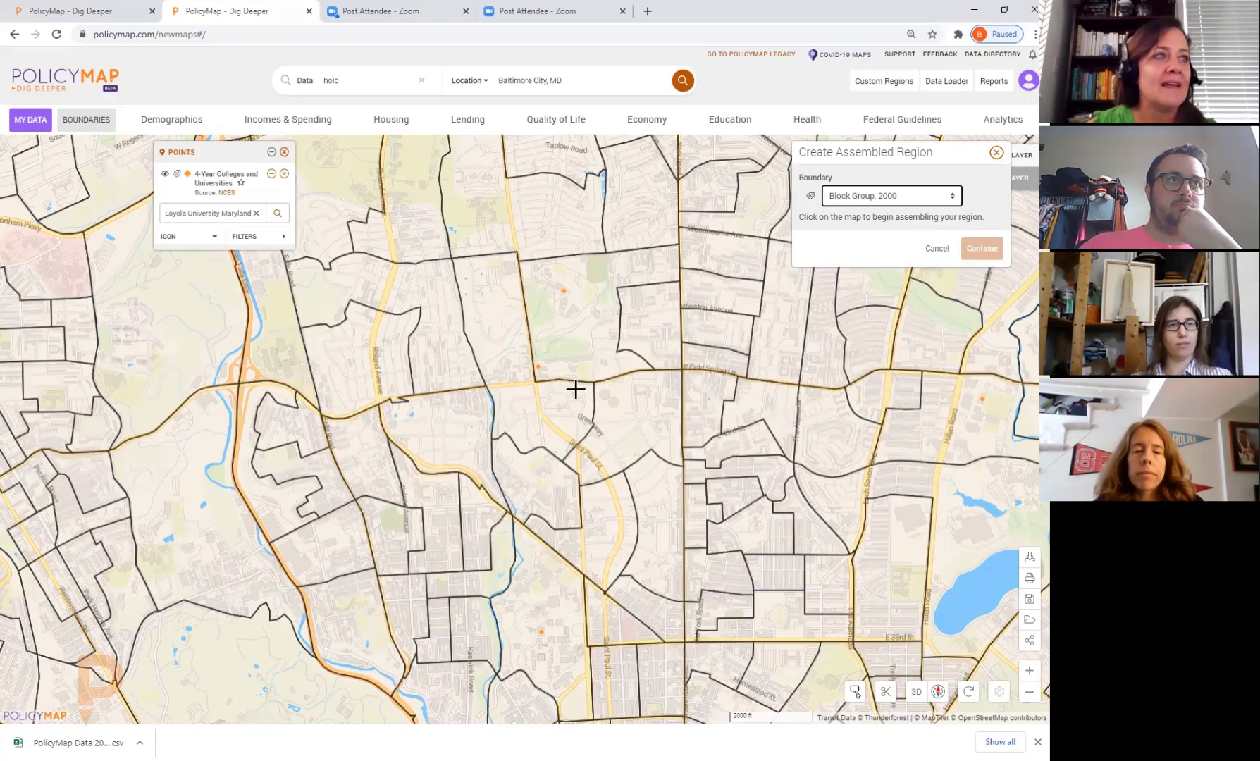
left_click(542, 412)
left_click(582, 342)
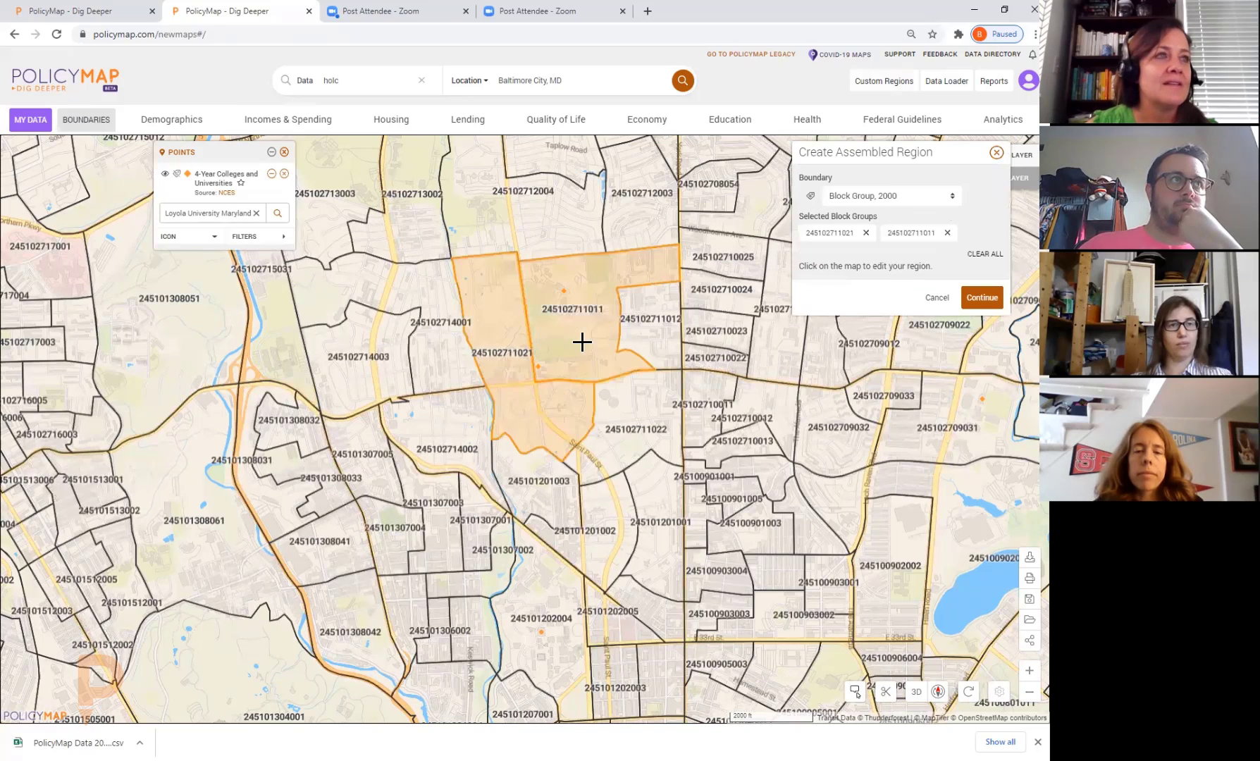
left_click(620, 417)
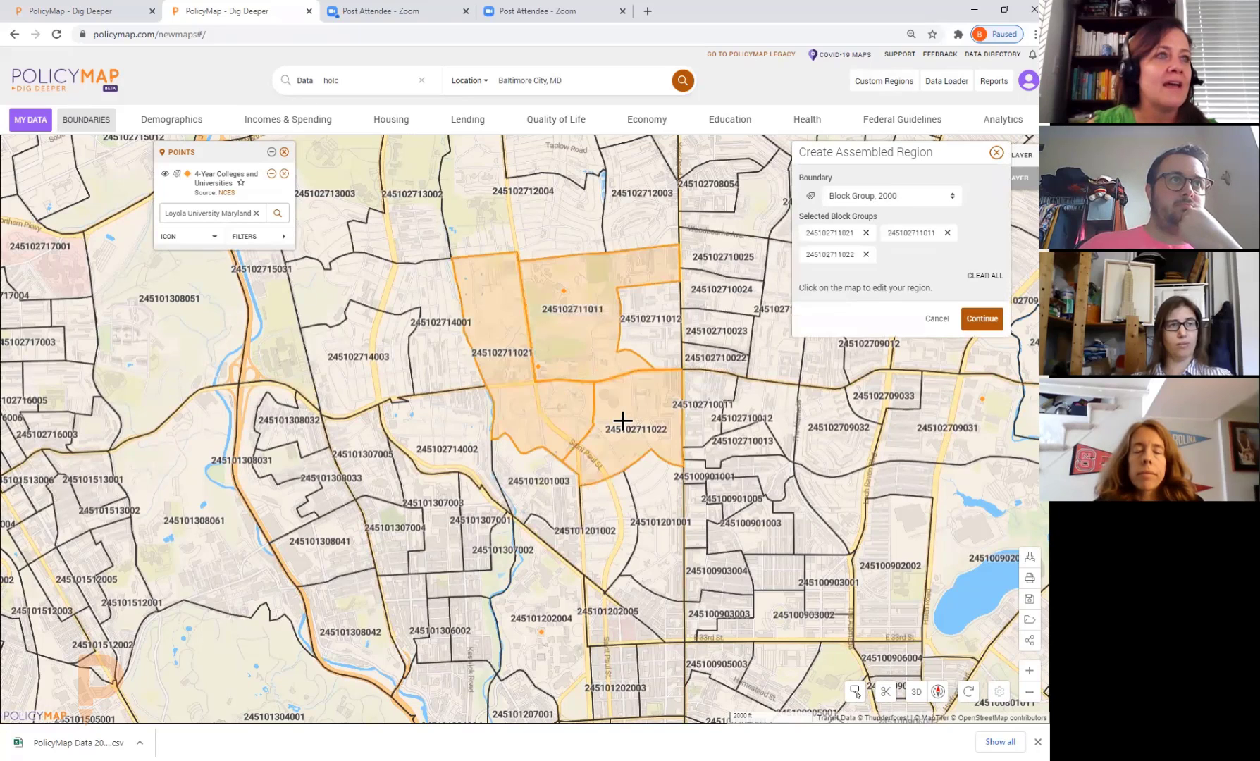
left_click(443, 362)
left_click(493, 217)
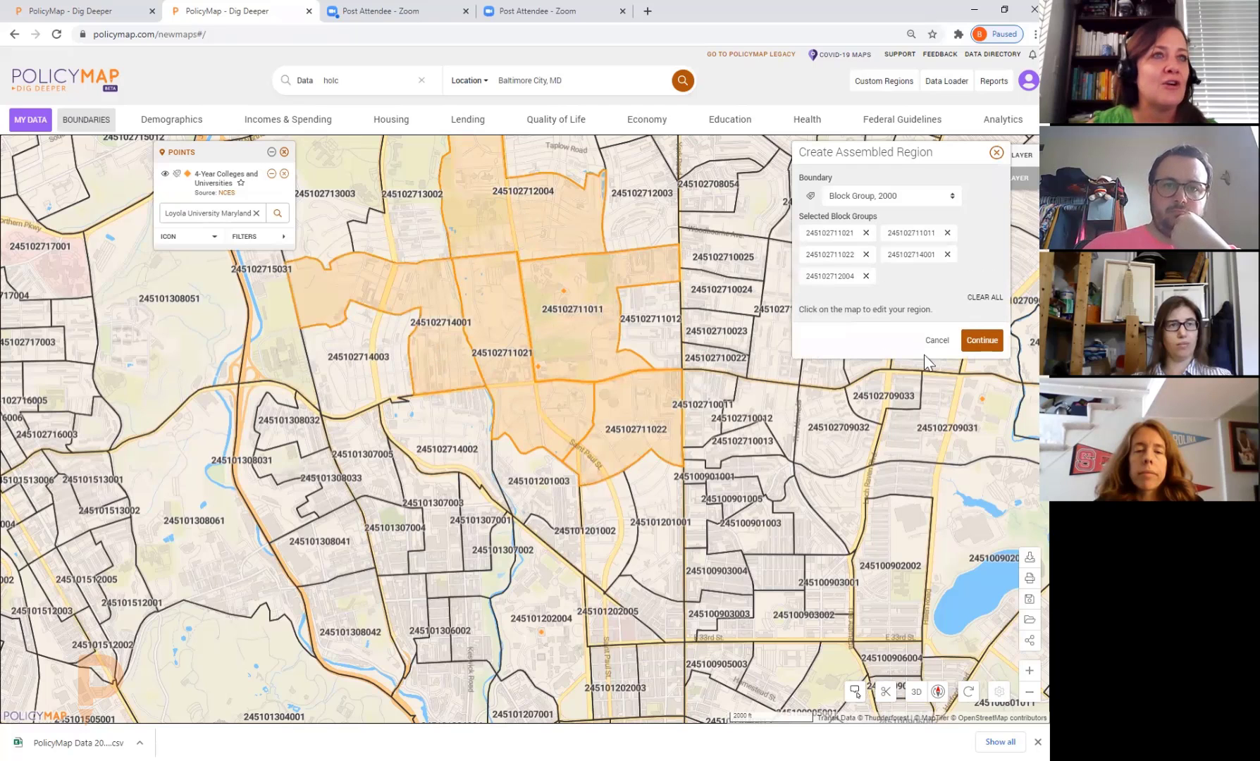
- Finish the assembled region and save it with the name Loyola Neighborhood
left_click(981, 340)
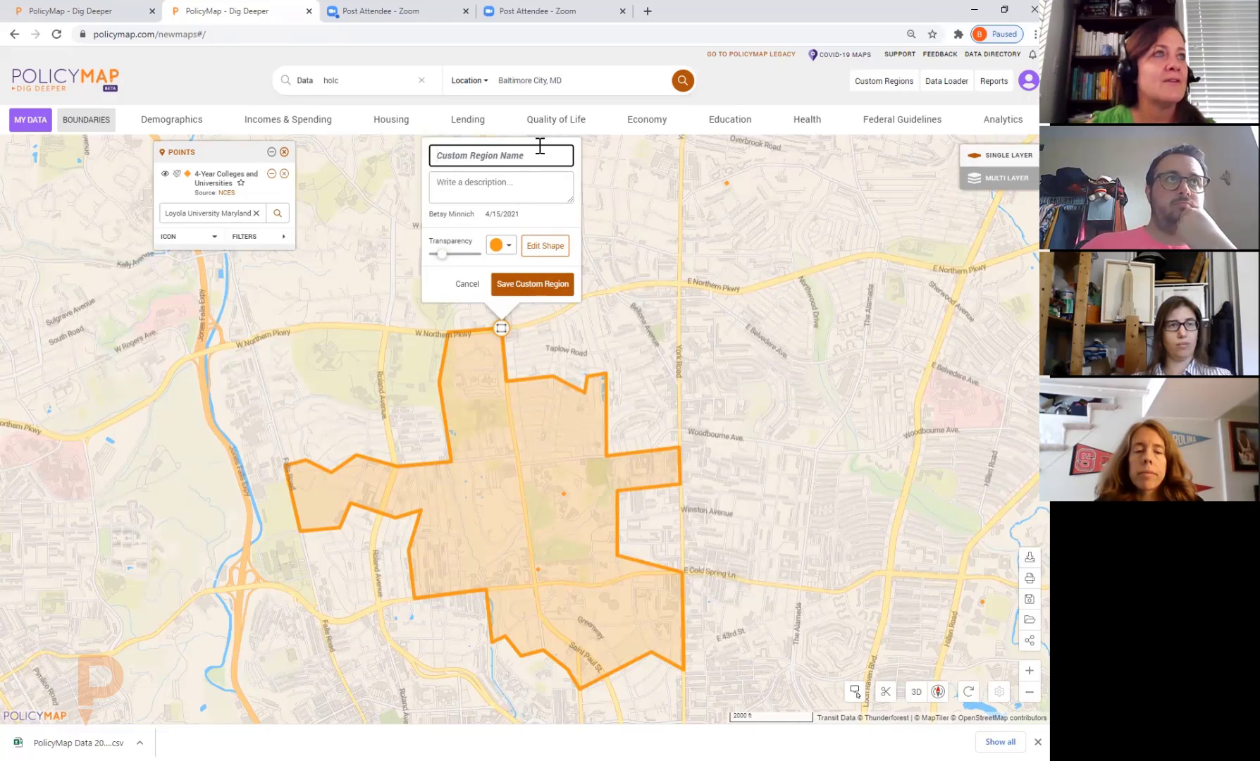
type("Lo")
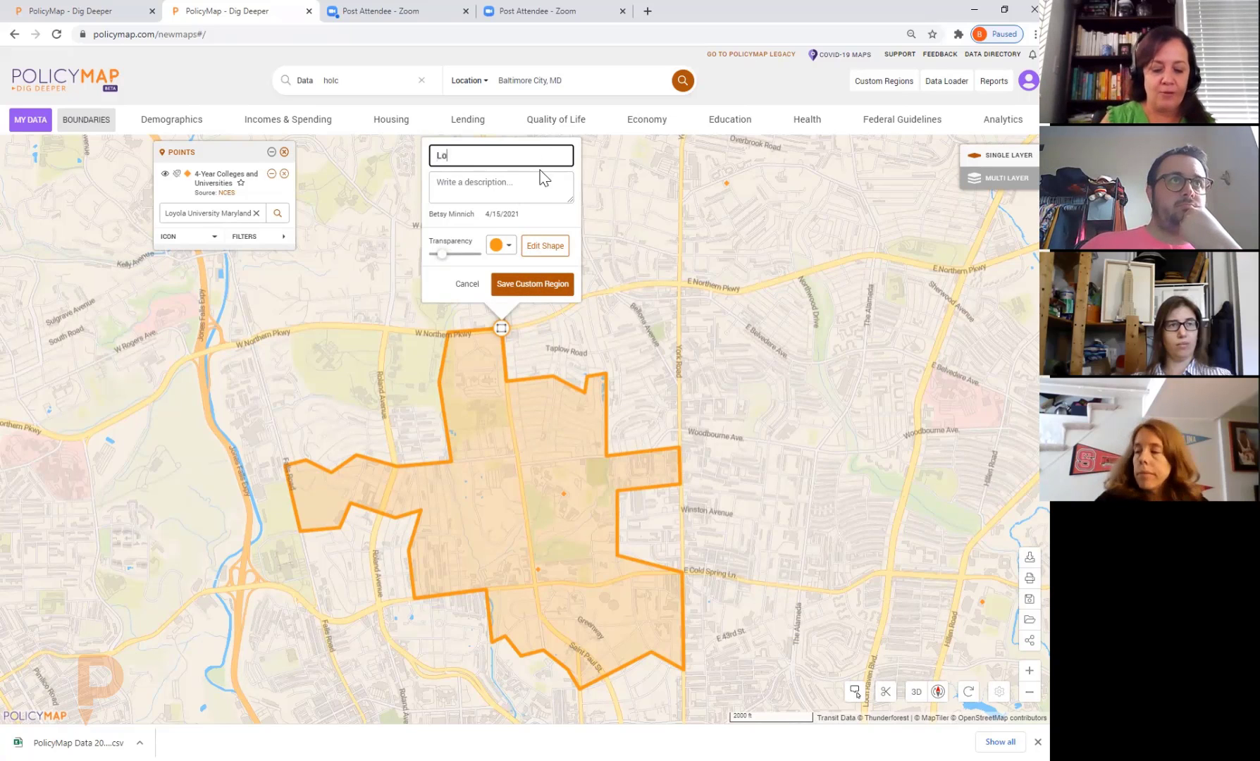
type("yola Neighborhood")
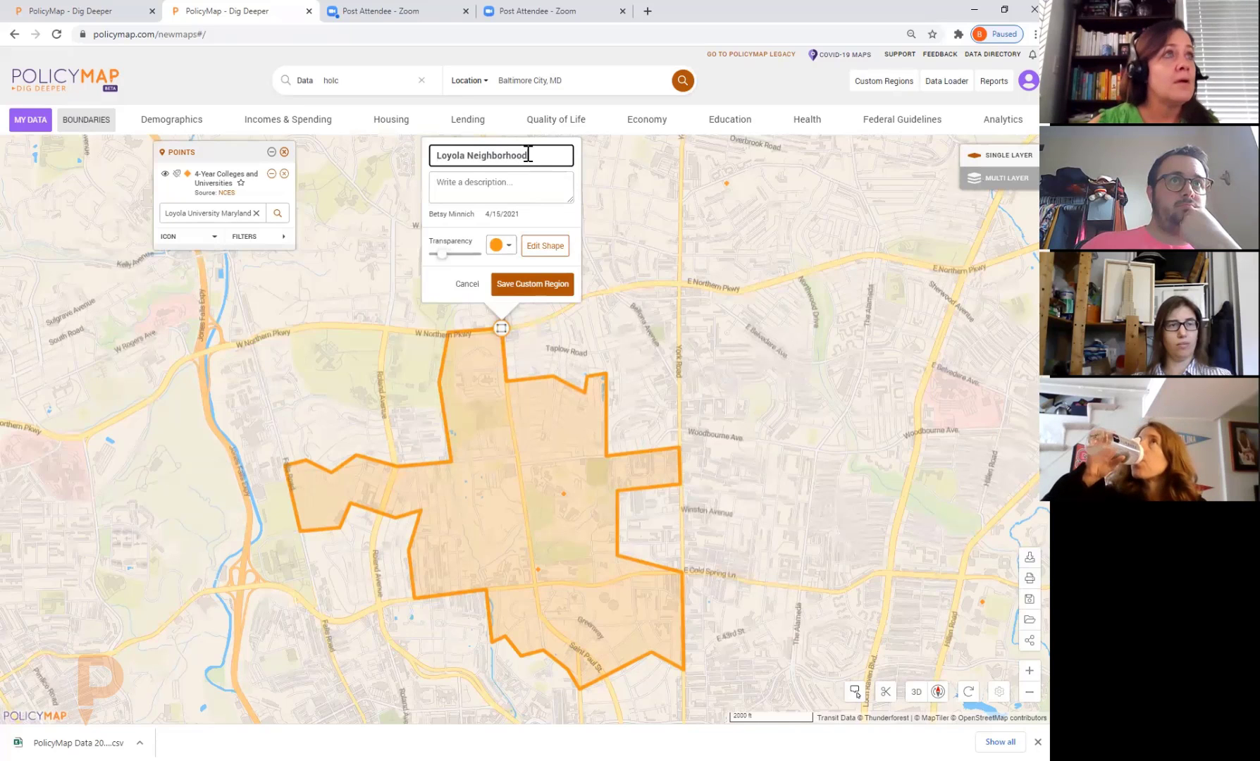
left_click(534, 284)
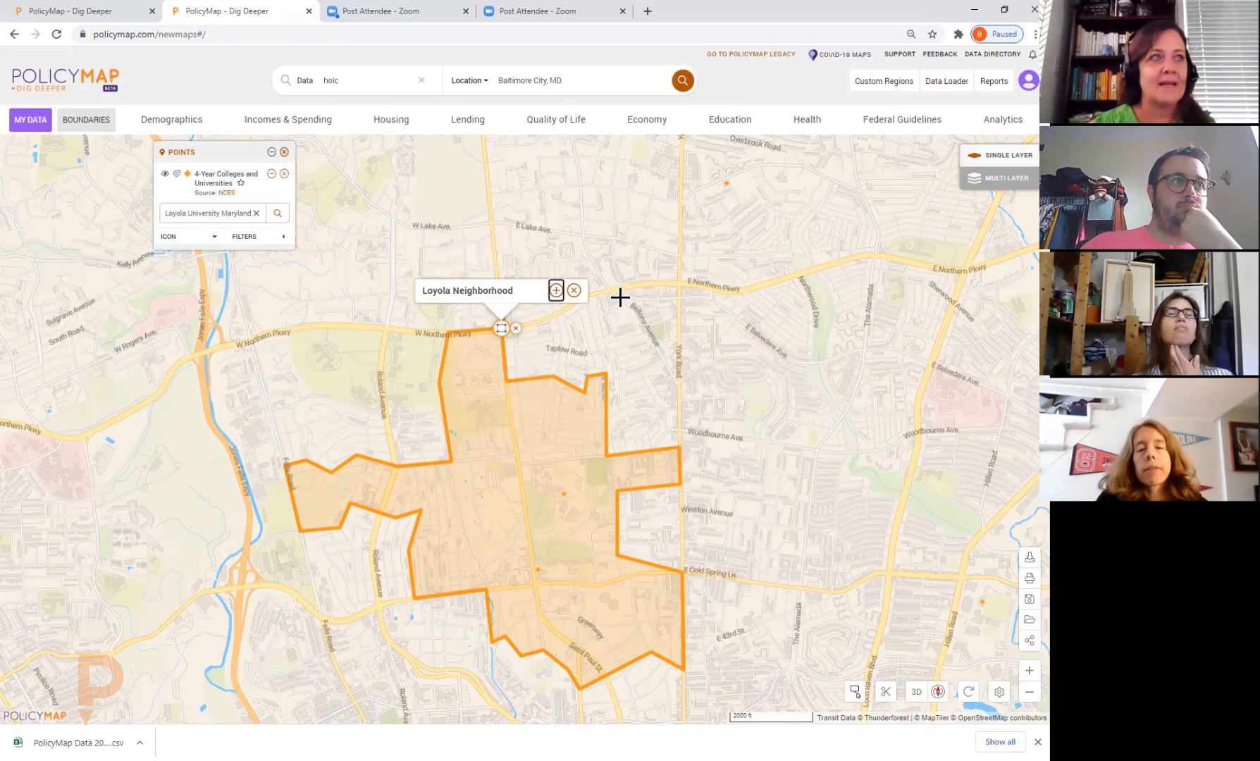
- Generate a Community Profile report for the Loyola Neighborhood region
left_click(503, 329)
left_click(501, 329)
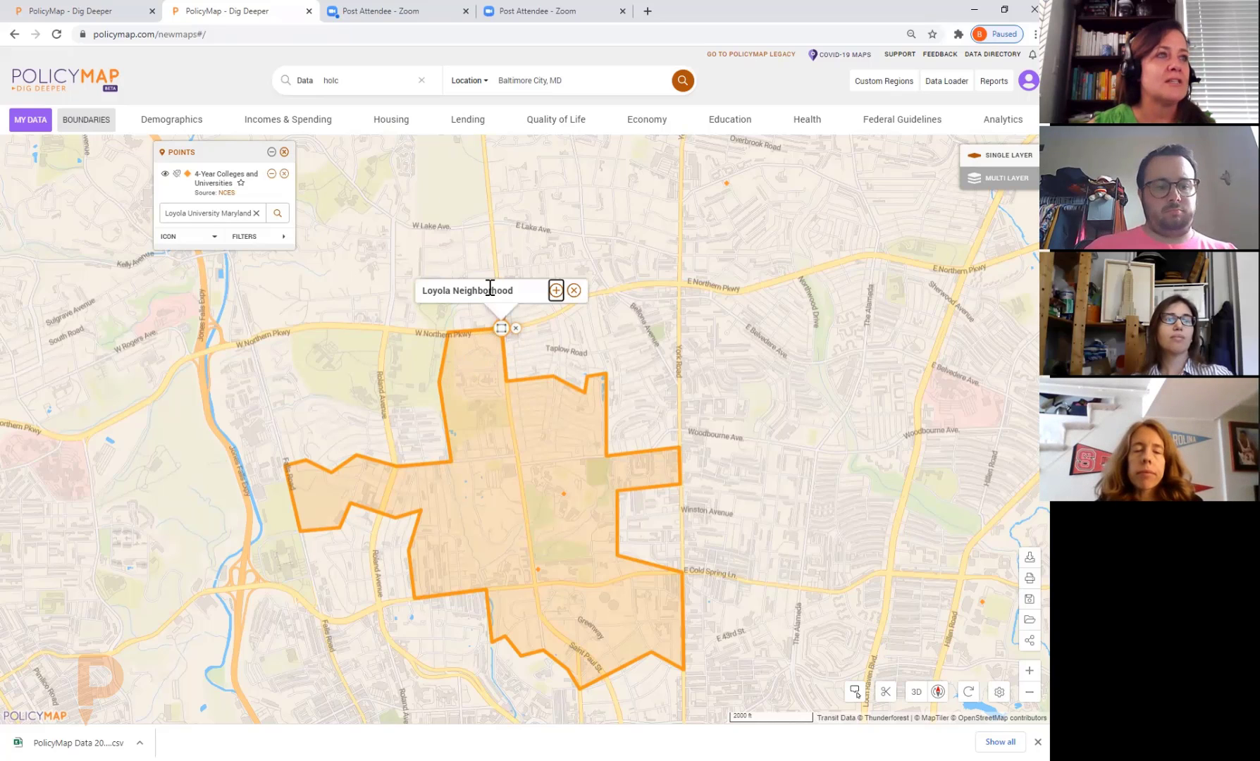
left_click(556, 290)
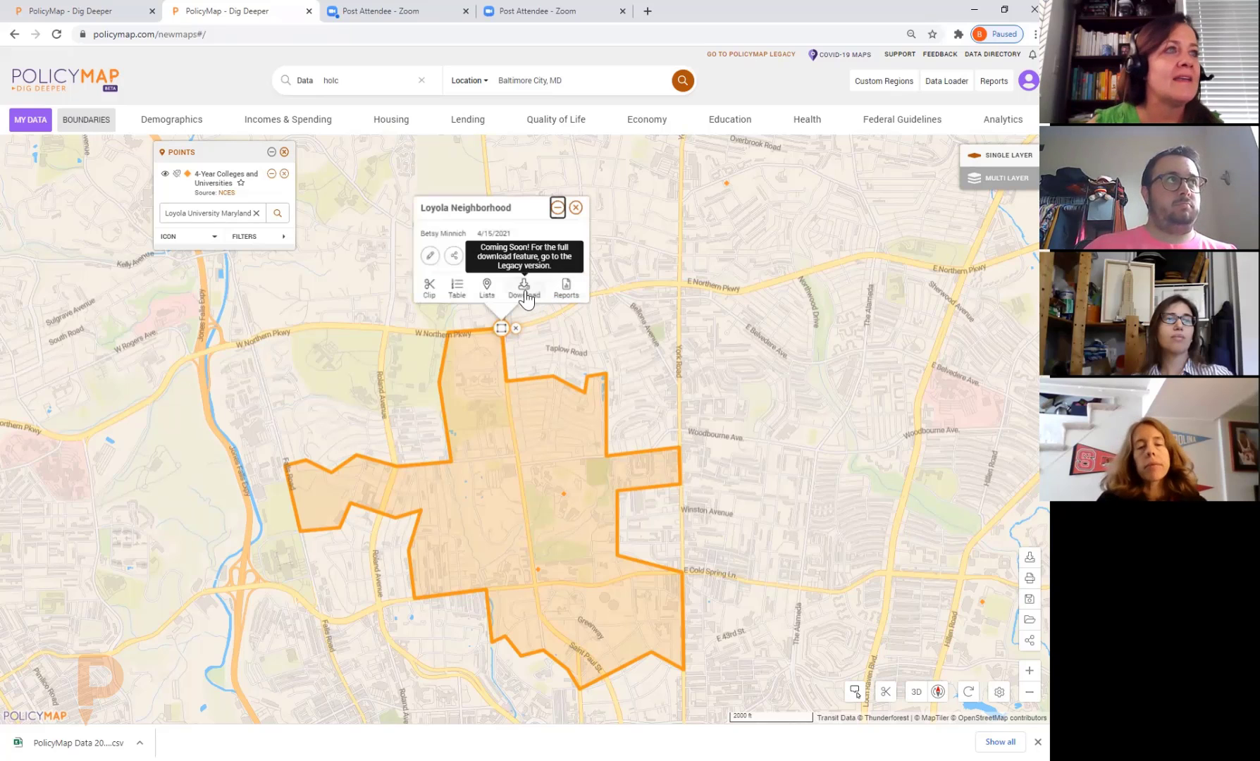
left_click(567, 291)
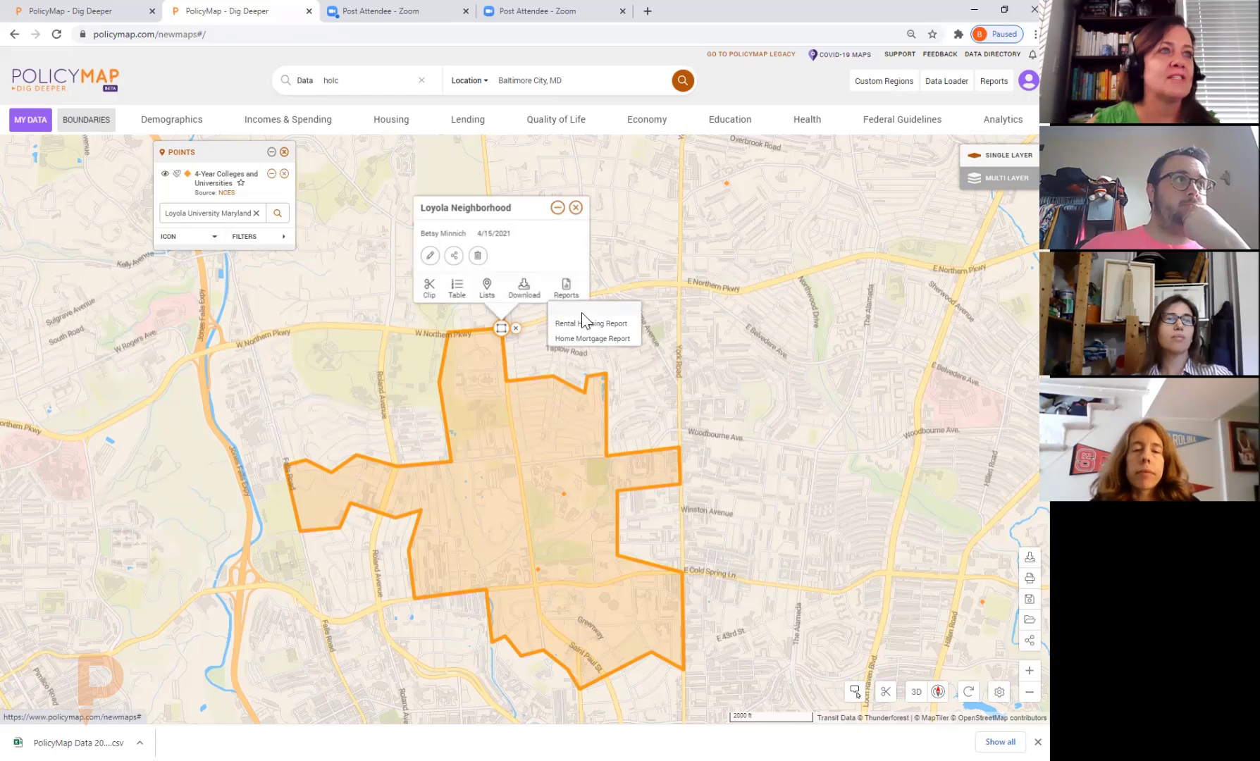
left_click(585, 311)
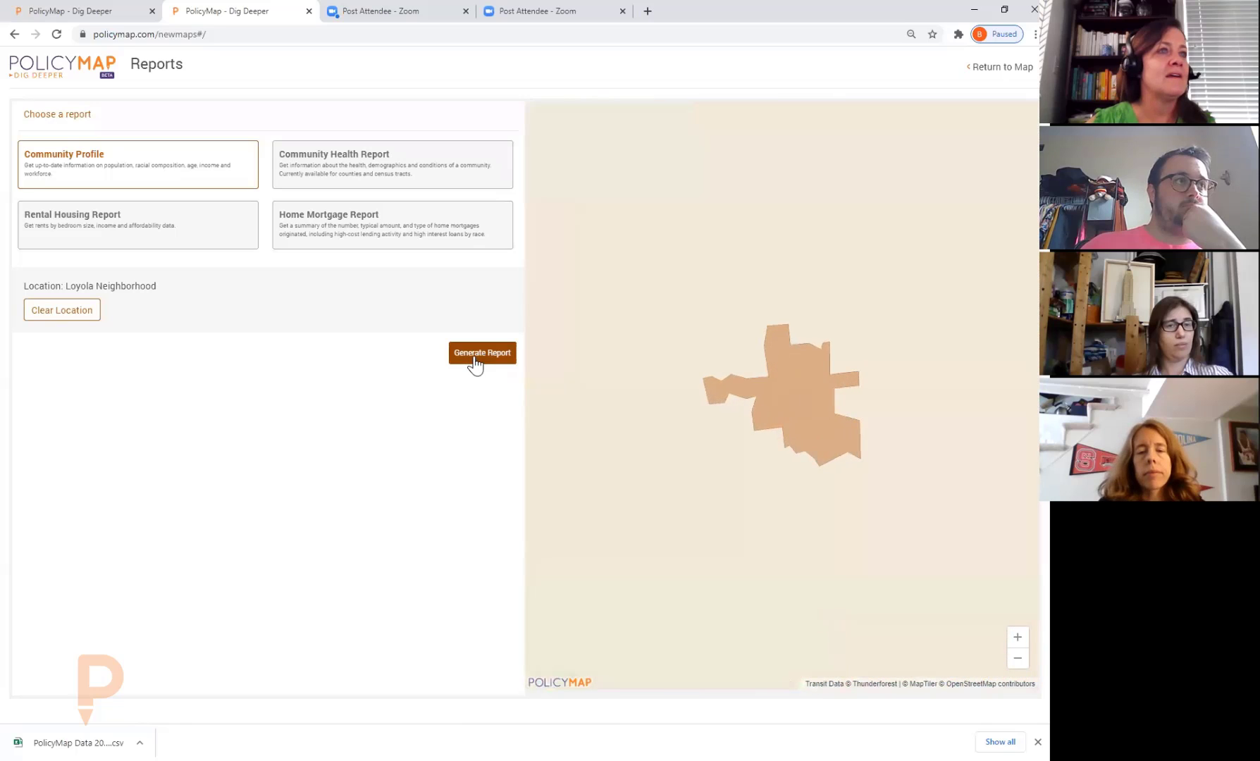
left_click(475, 359)
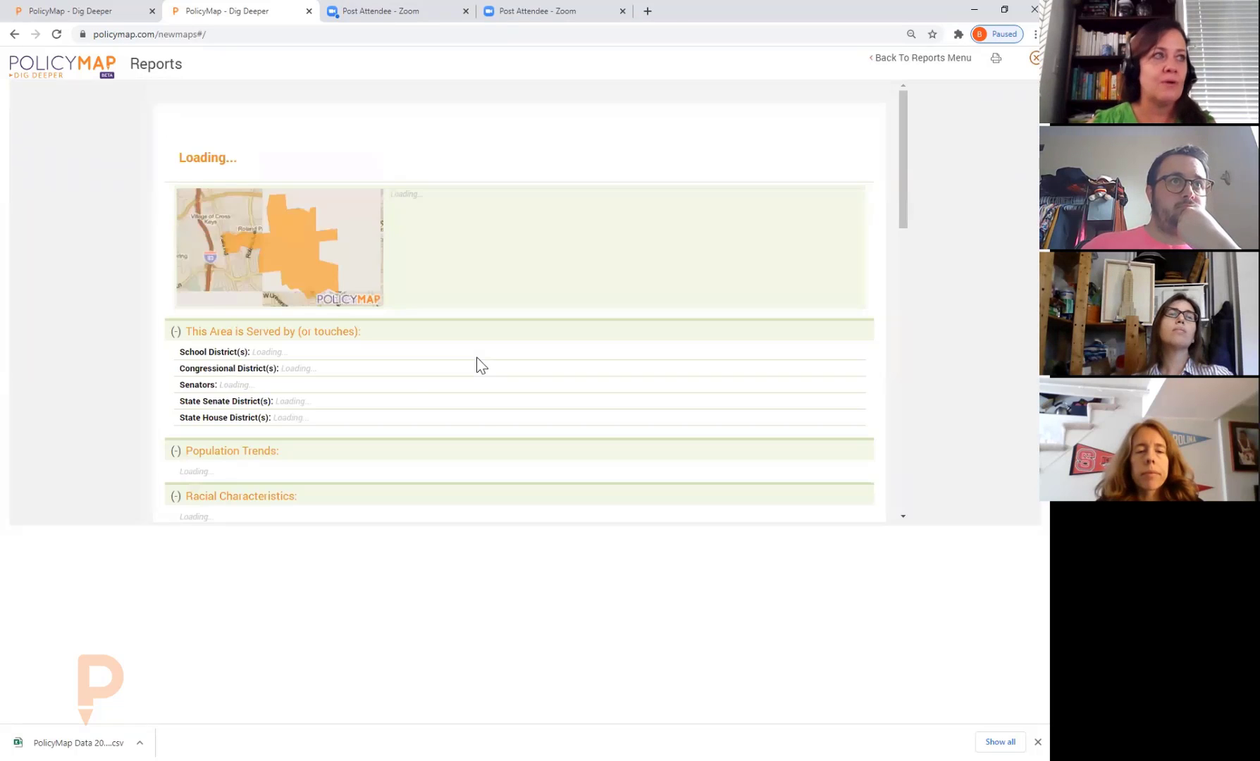
- Examine the report's sections on districts, population, race, age, incomes, immigration and families, dismissing the notice about N/A values
scroll(469, 365, "down", 2)
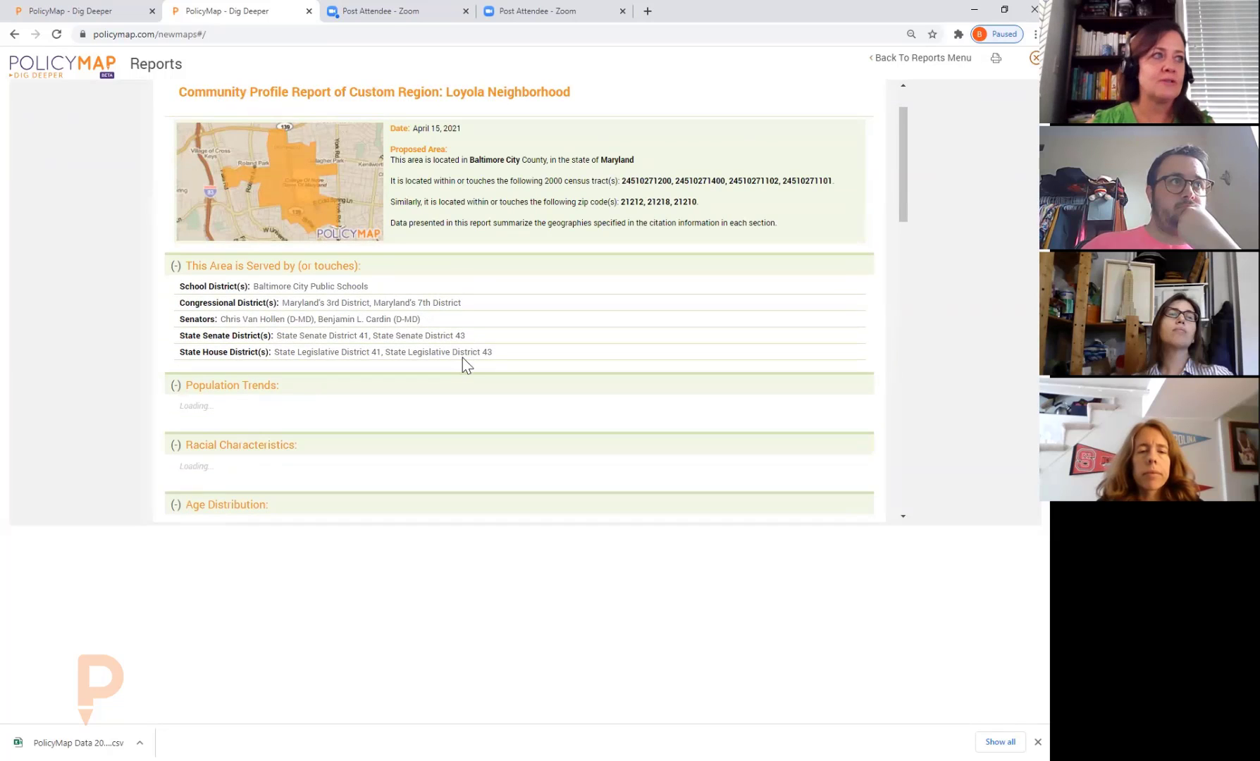
scroll(463, 358, "down", 2)
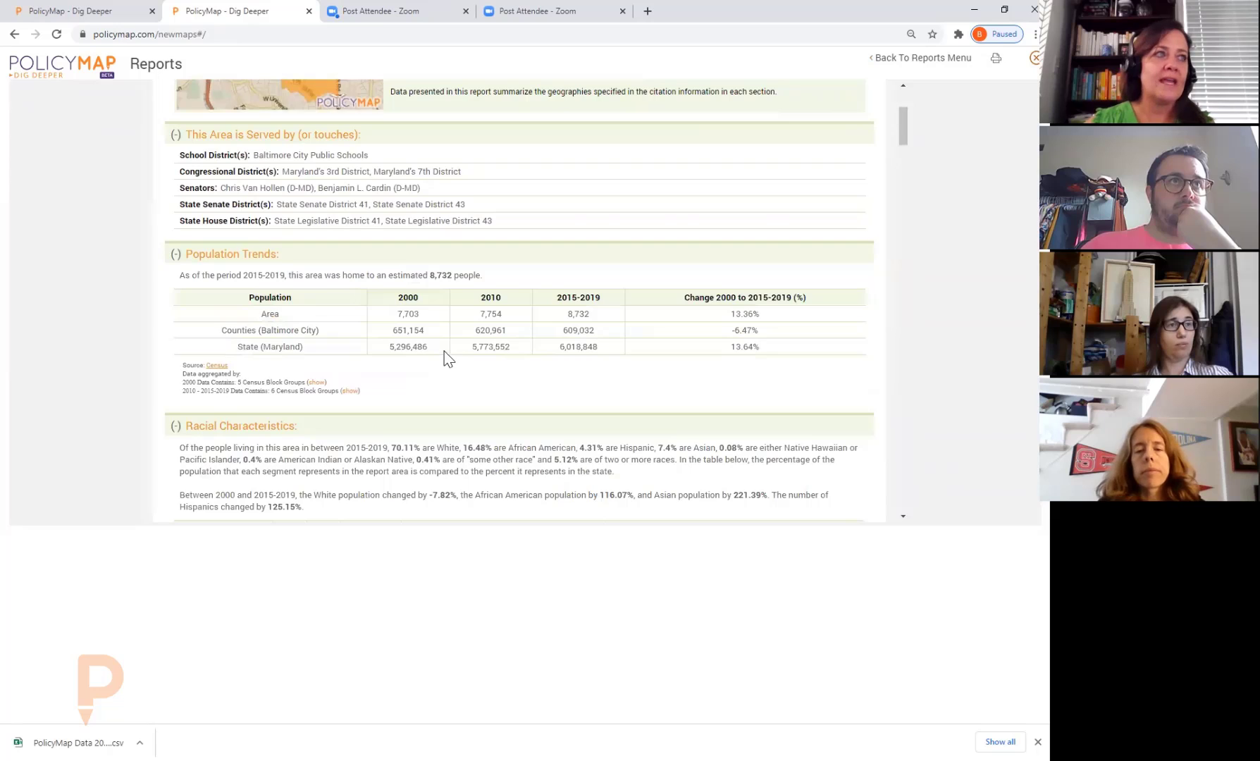
scroll(444, 352, "down", 6)
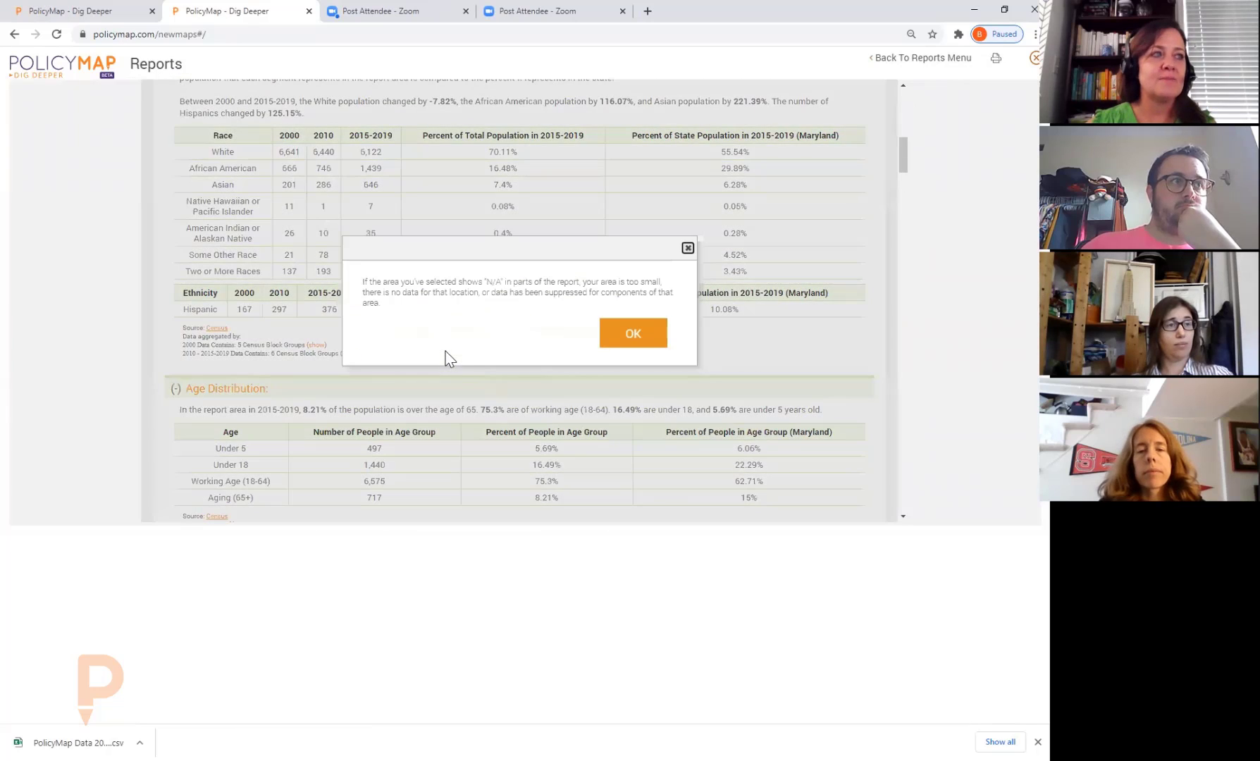
left_click(631, 335)
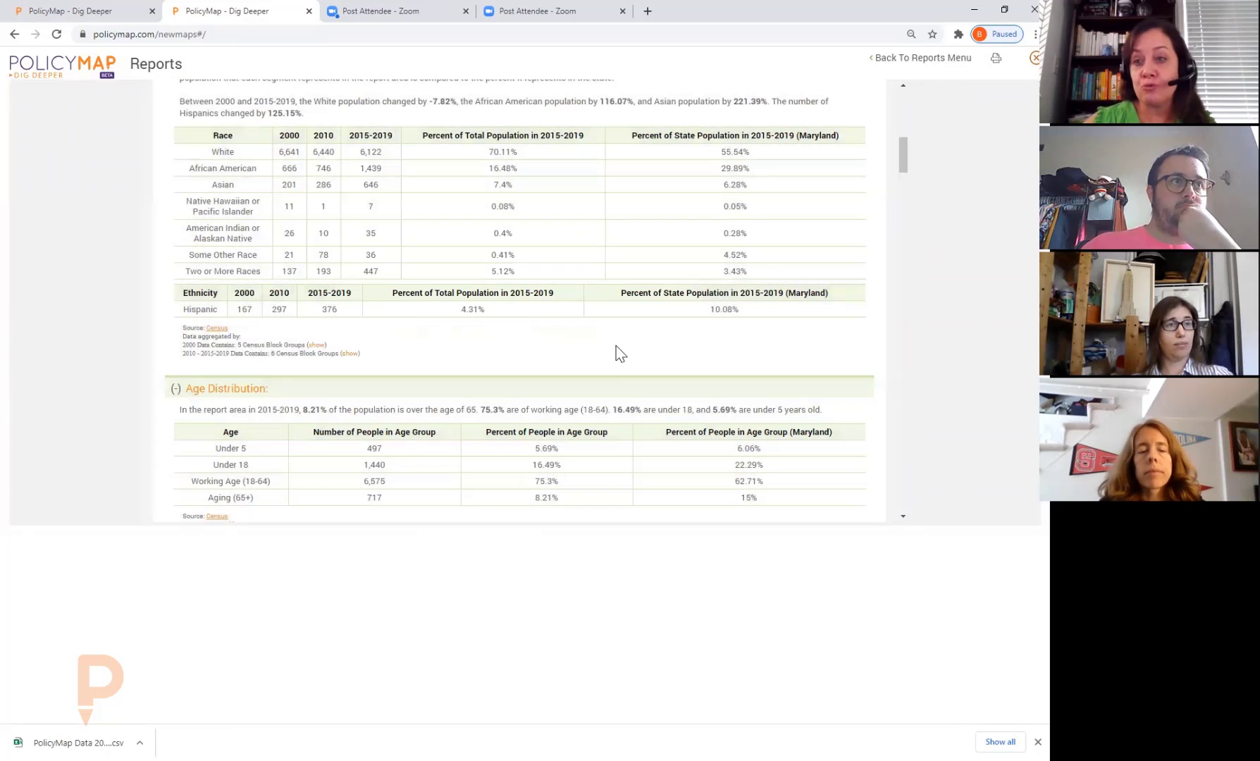
scroll(613, 350, "down", 5)
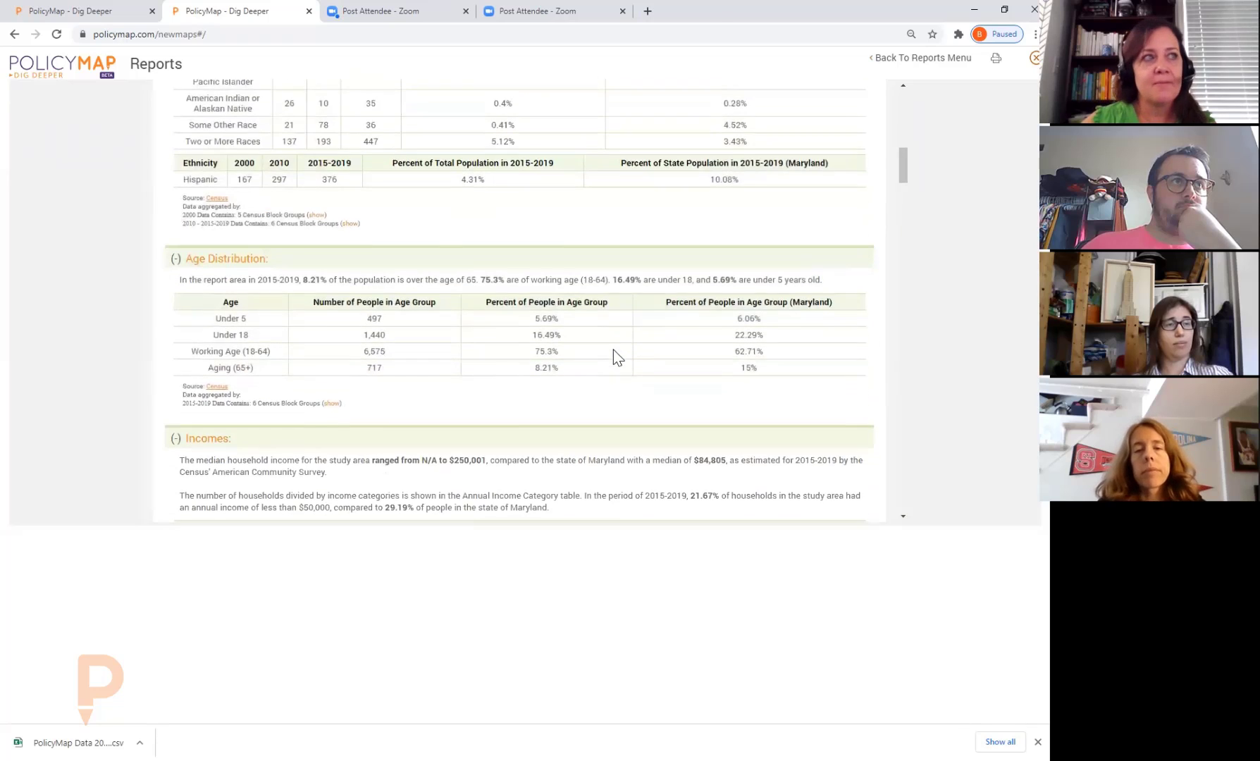
scroll(615, 354, "down", 1)
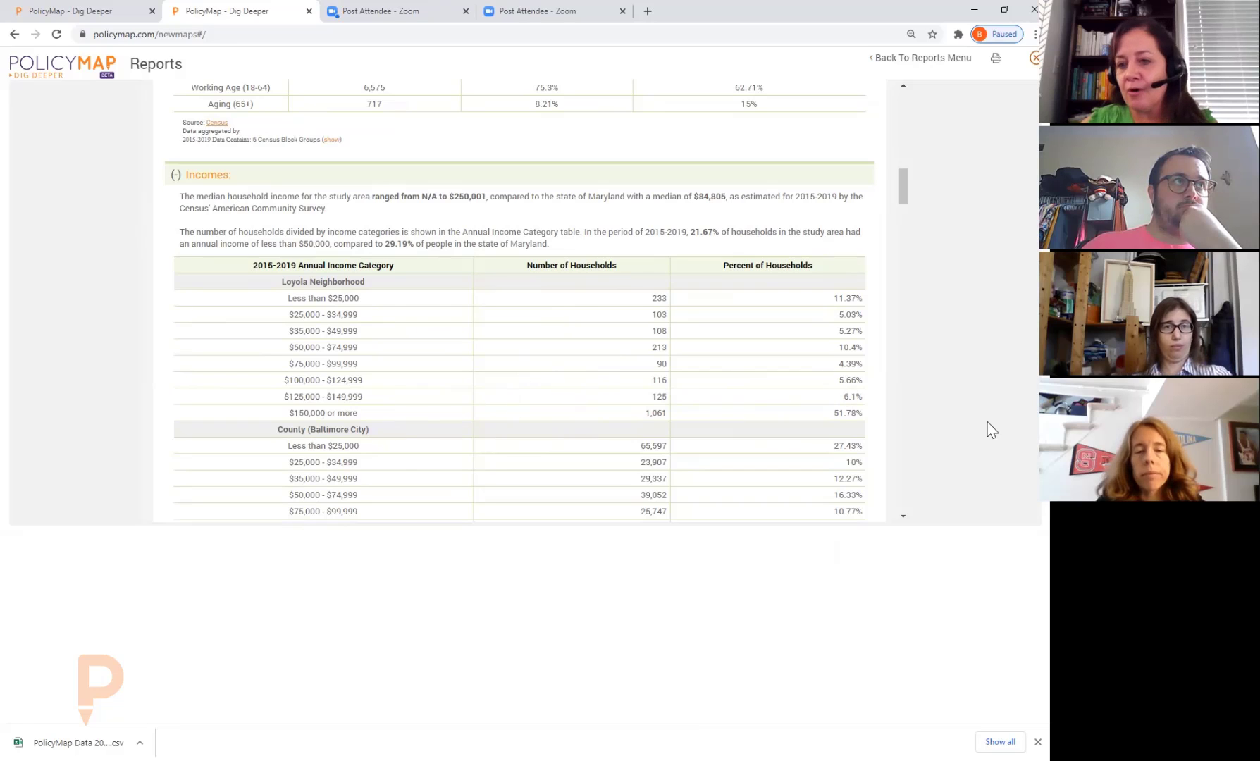
scroll(758, 436, "down", 6)
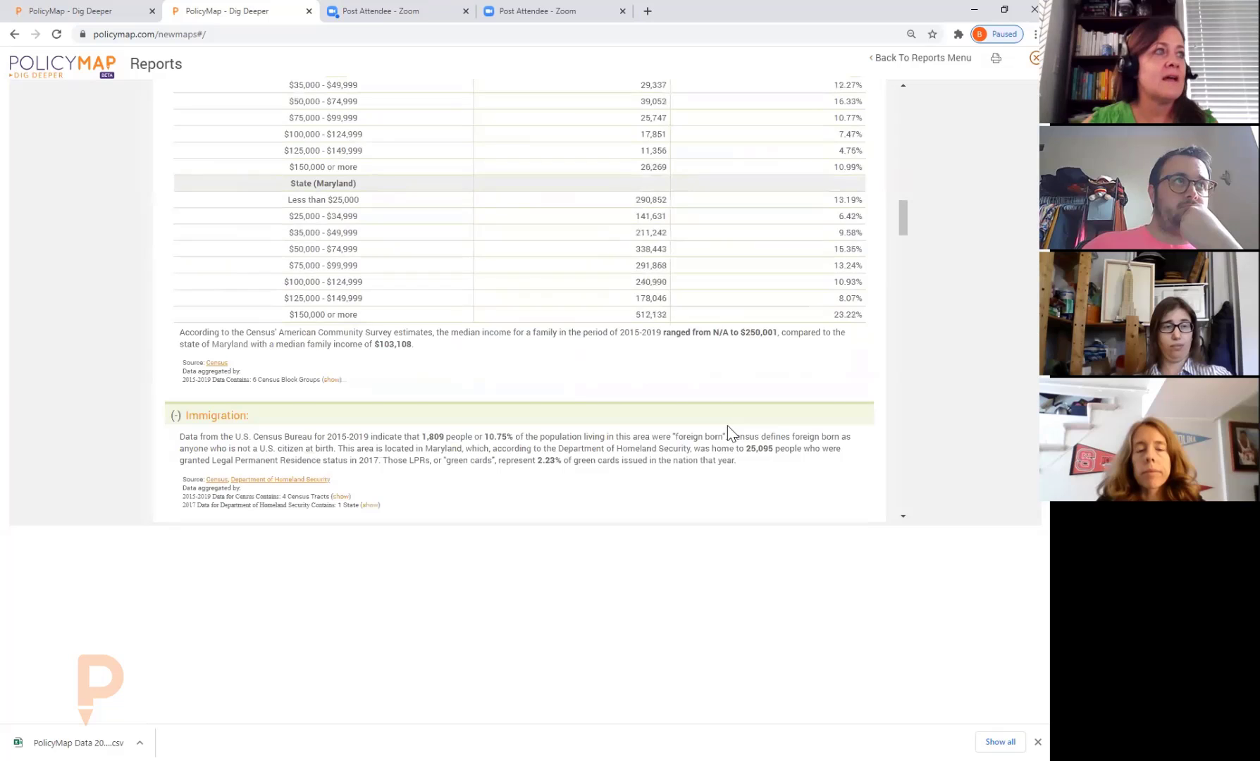
scroll(728, 425, "down", 2)
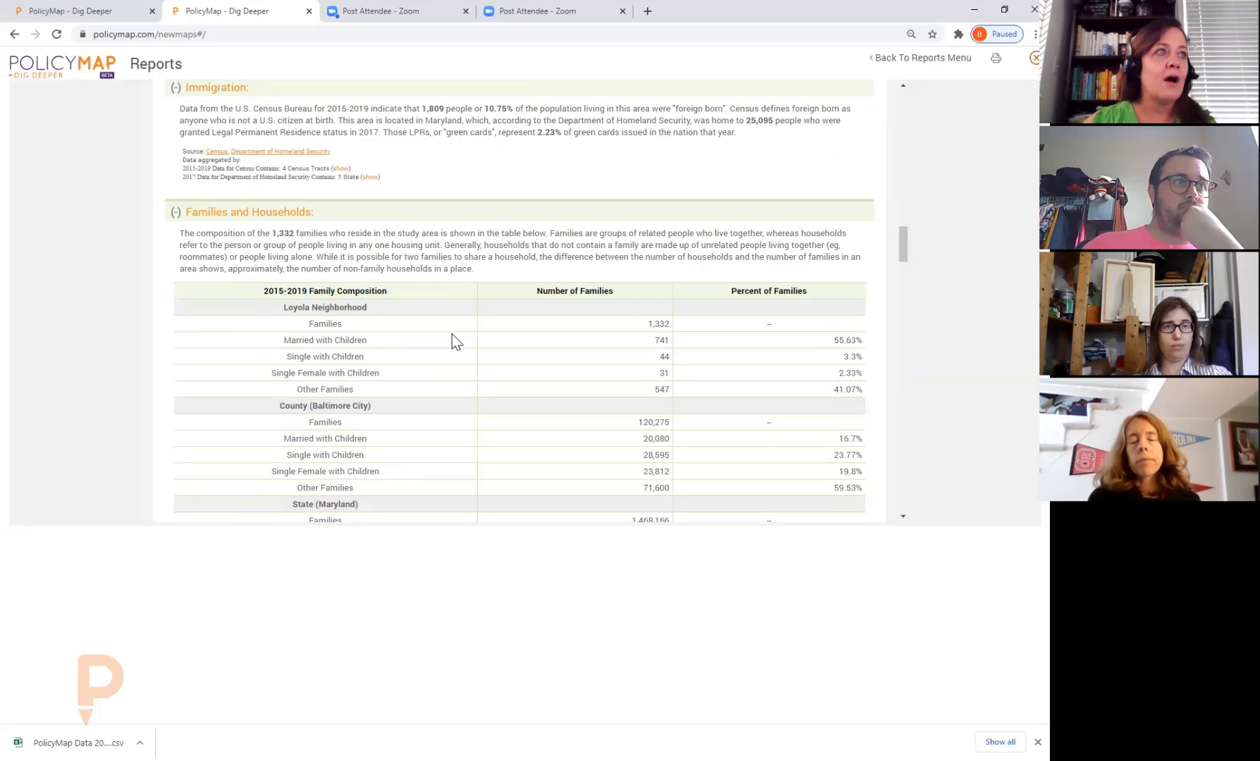
scroll(452, 334, "down", 10)
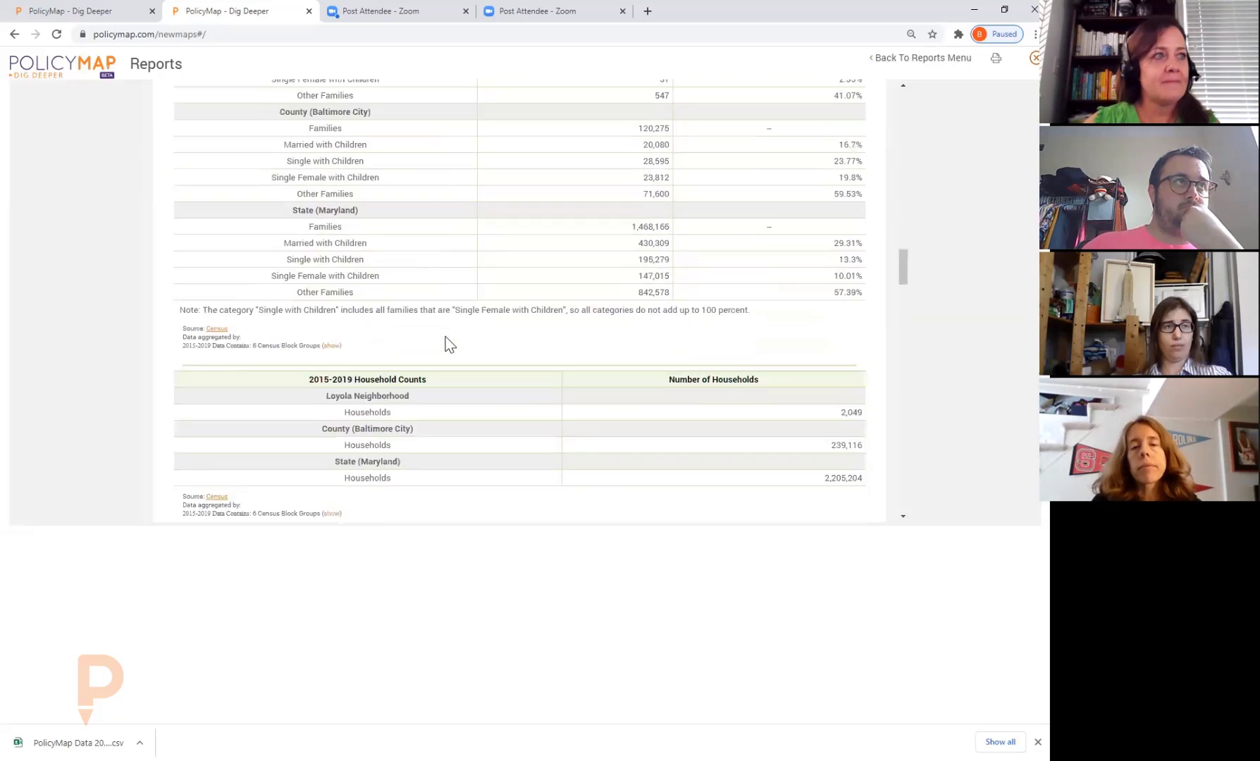
- Review the report's housing stock, tenure, vacancy, employment and crime sections through to the endnotes, and return to employment by industry
scroll(449, 343, "down", 2)
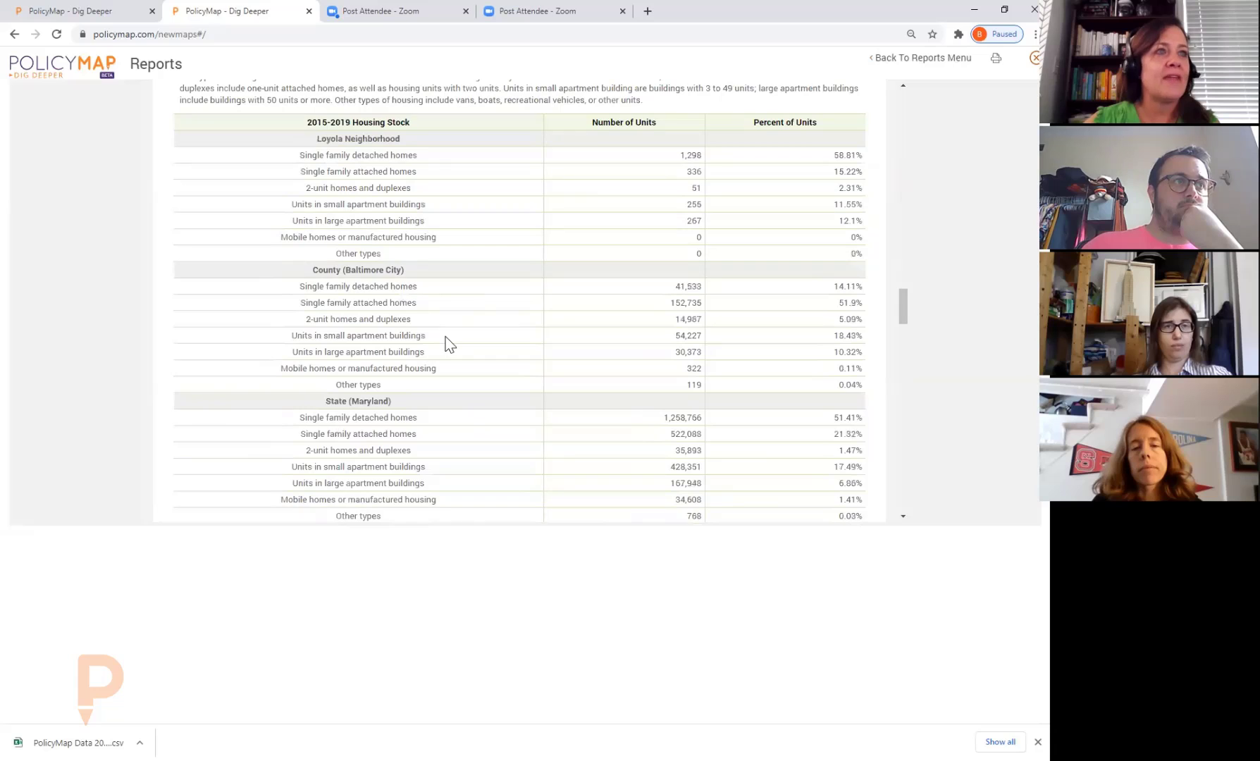
scroll(446, 344, "down", 6)
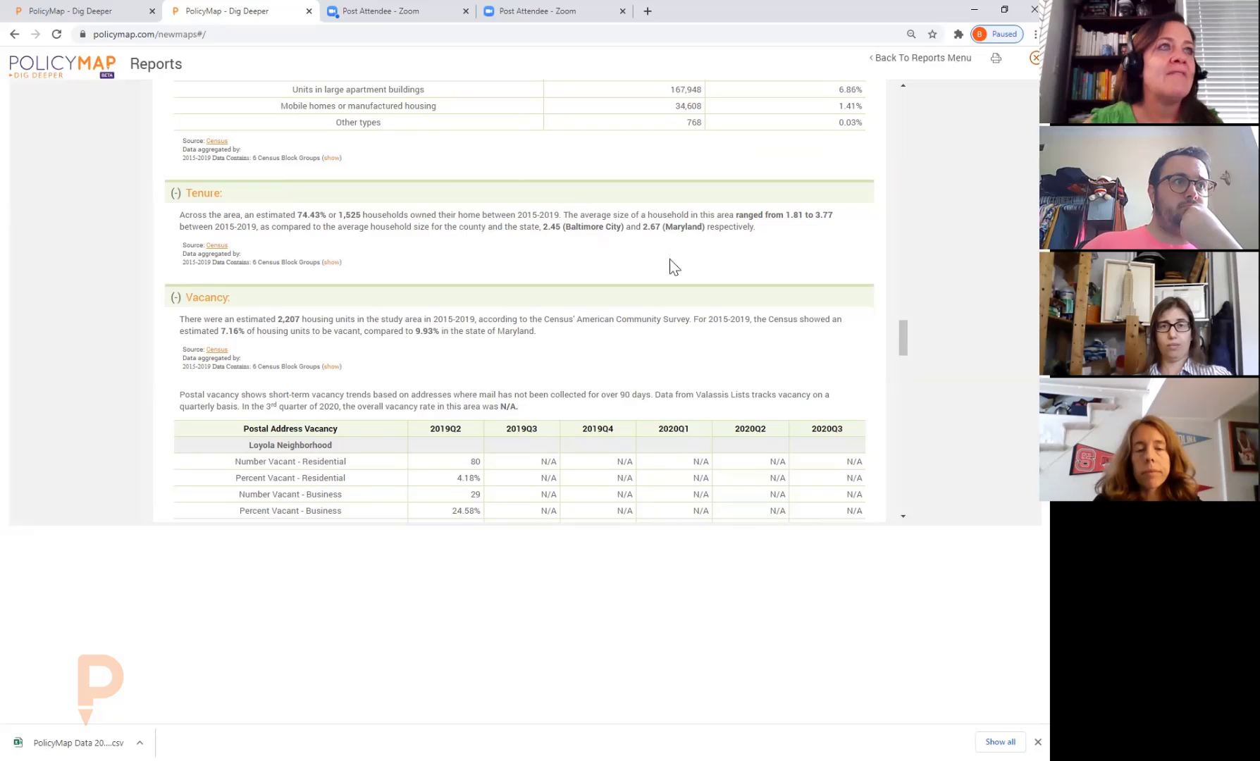
scroll(630, 252, "down", 5)
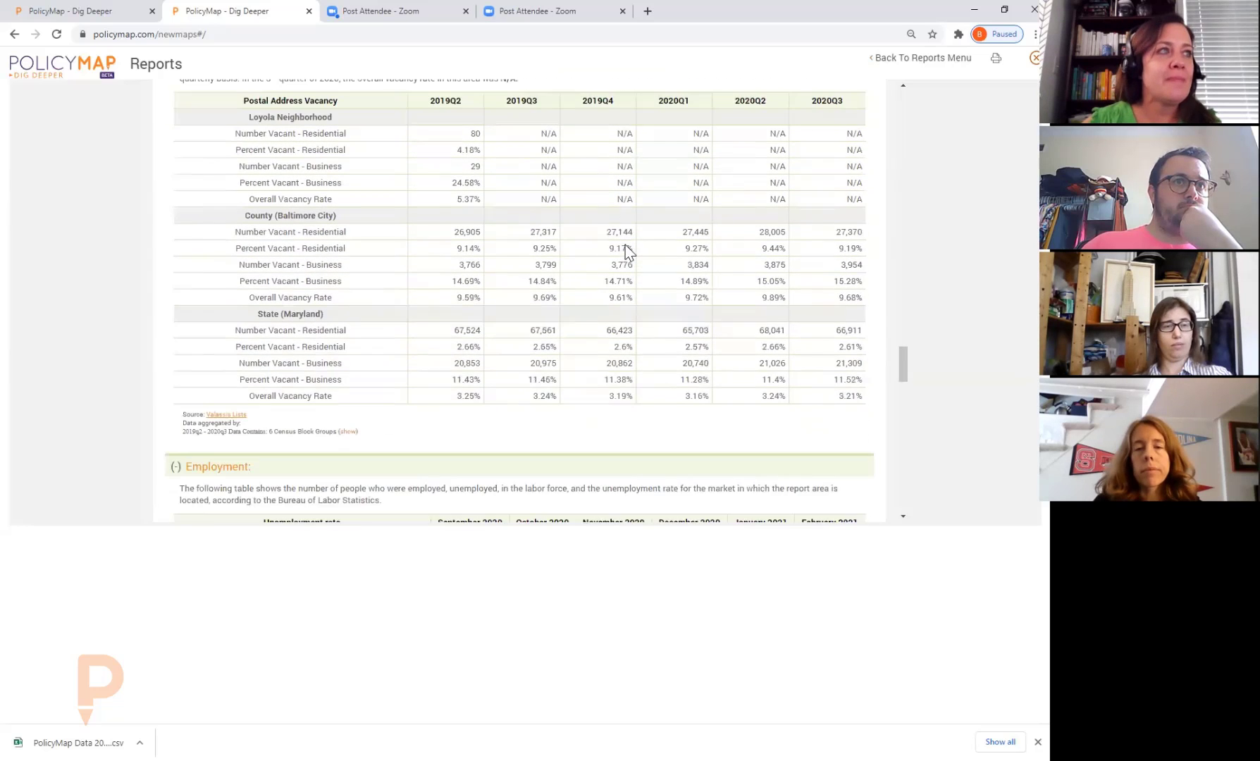
scroll(624, 246, "down", 5)
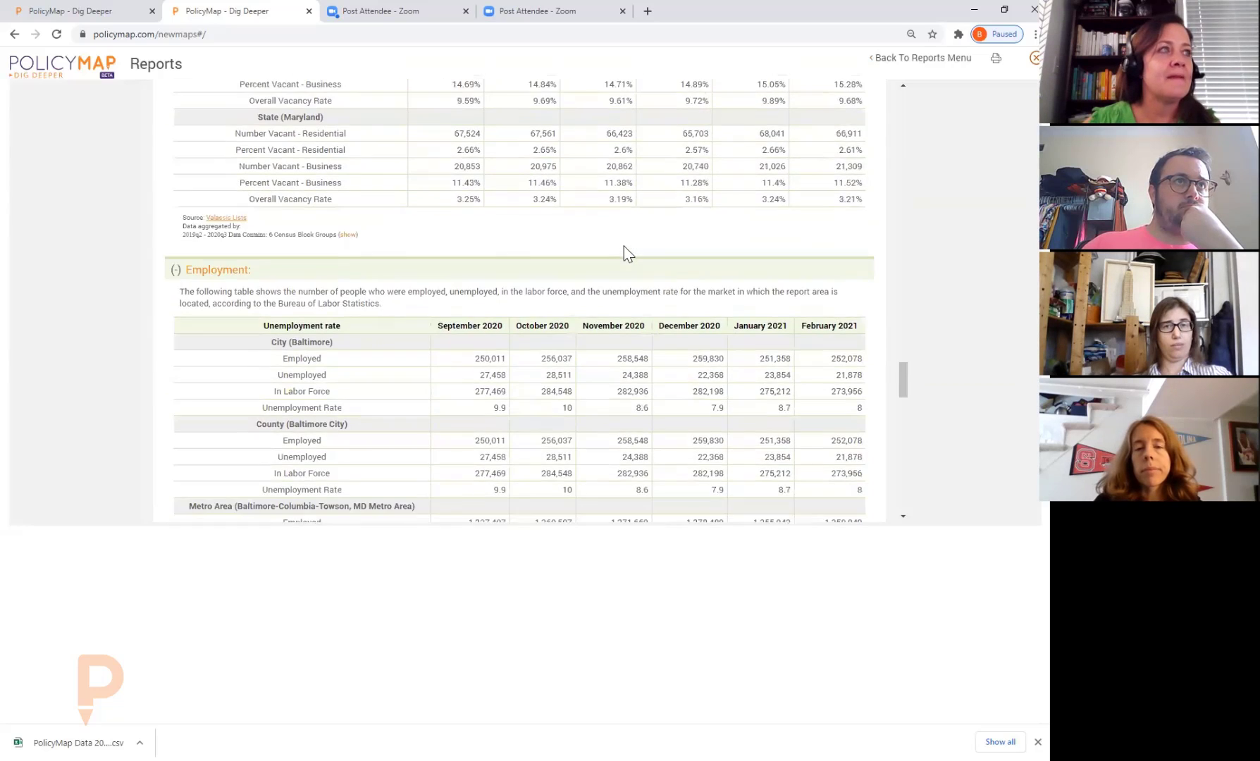
scroll(610, 274, "down", 5)
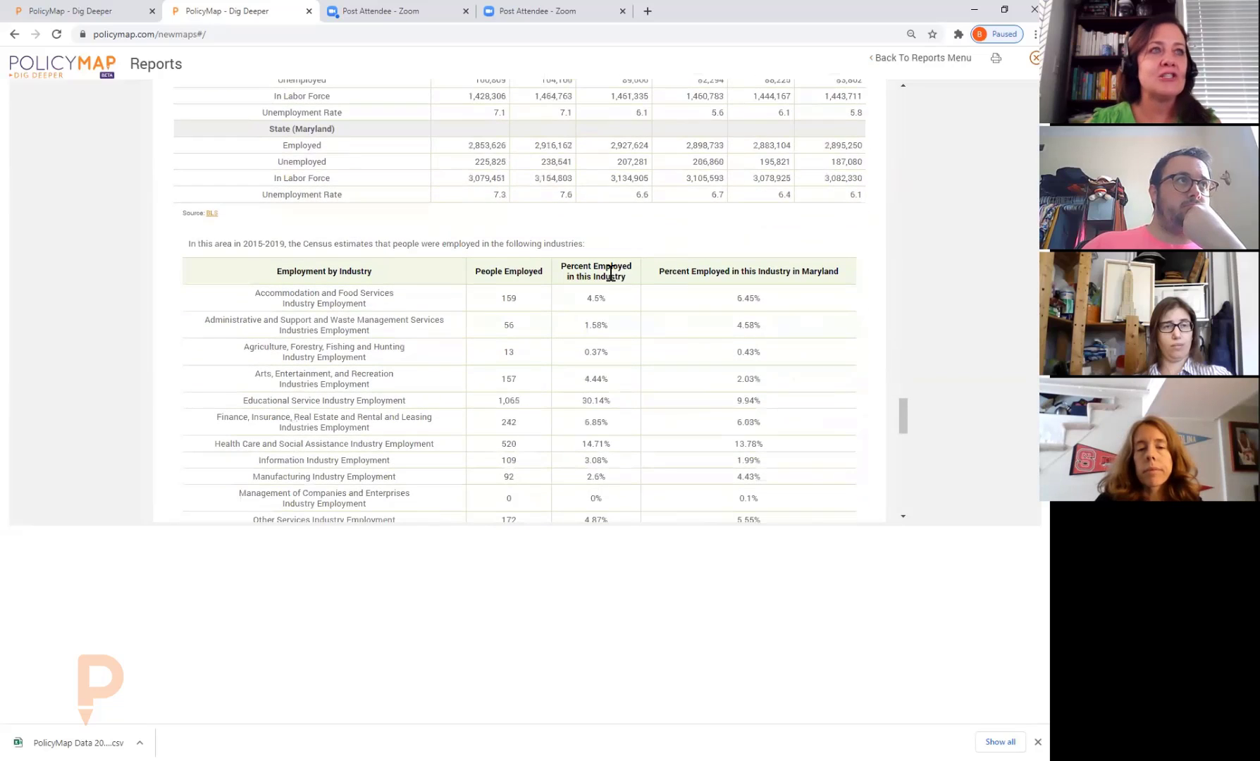
scroll(611, 274, "down", 5)
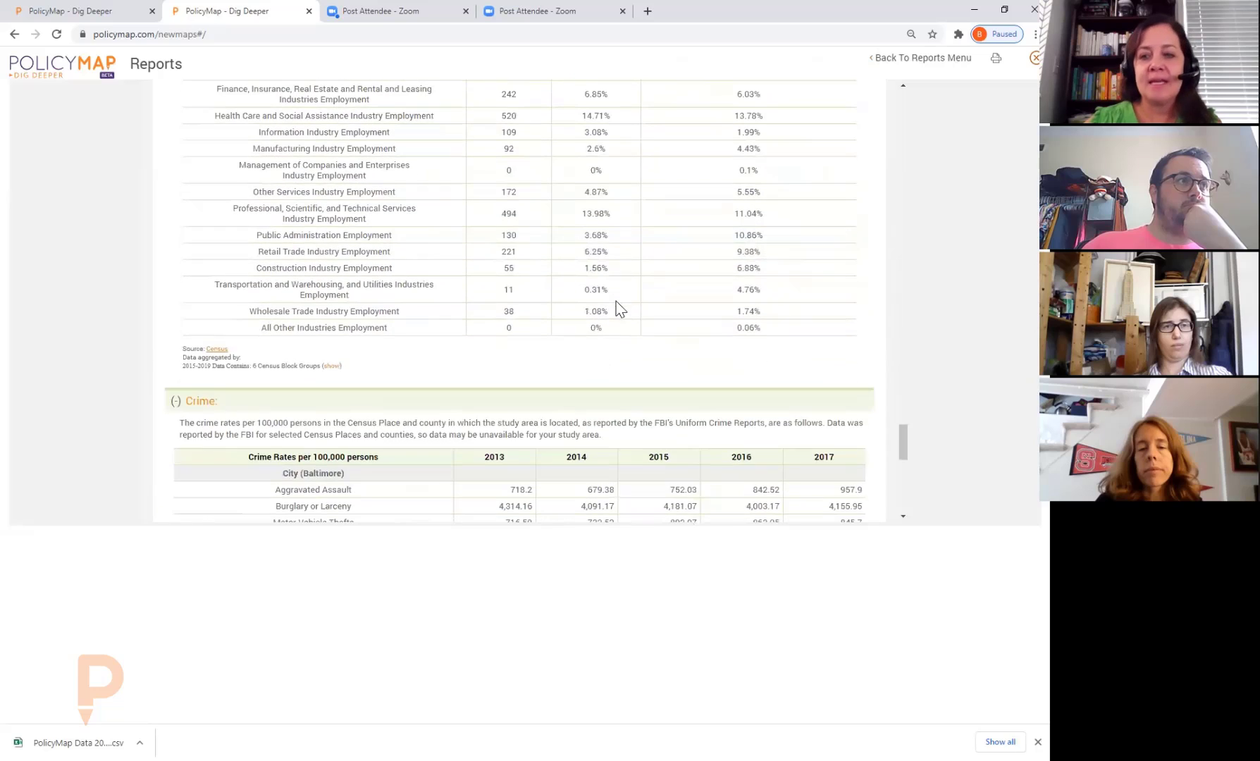
scroll(614, 304, "down", 5)
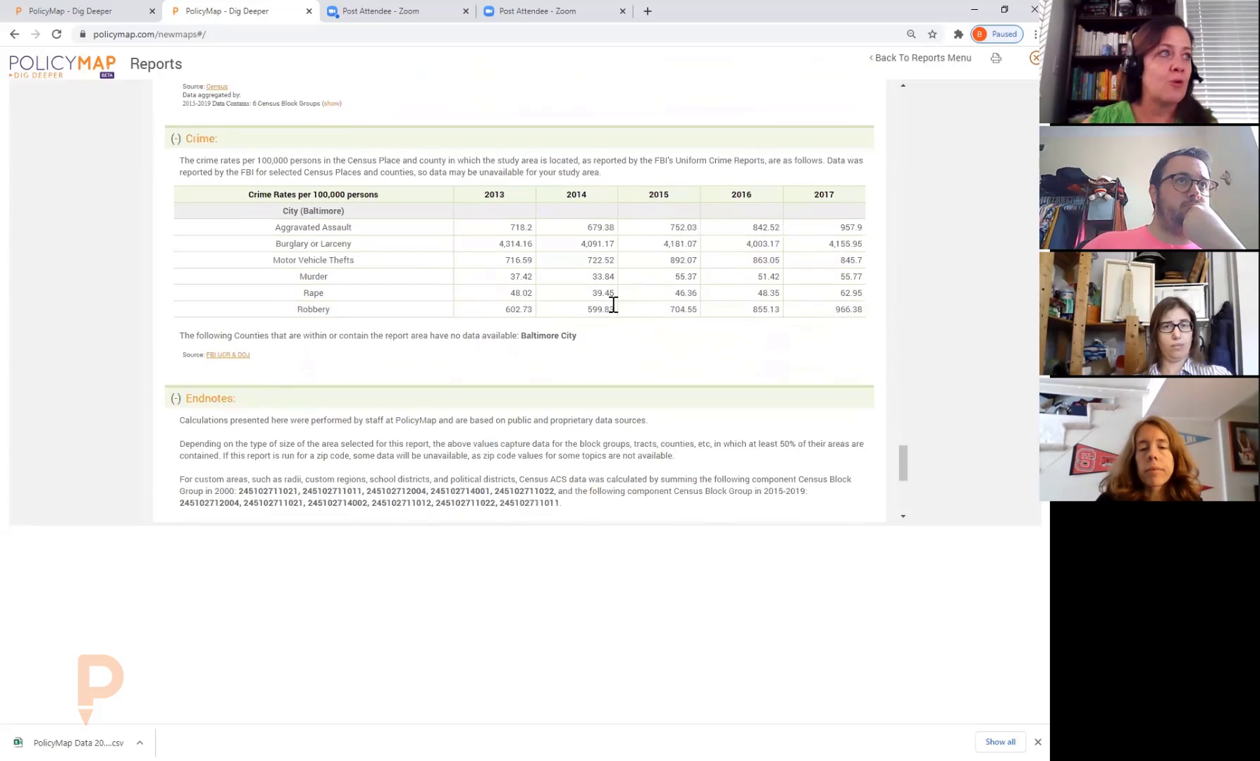
scroll(613, 305, "down", 2)
scroll(613, 306, "up", 12)
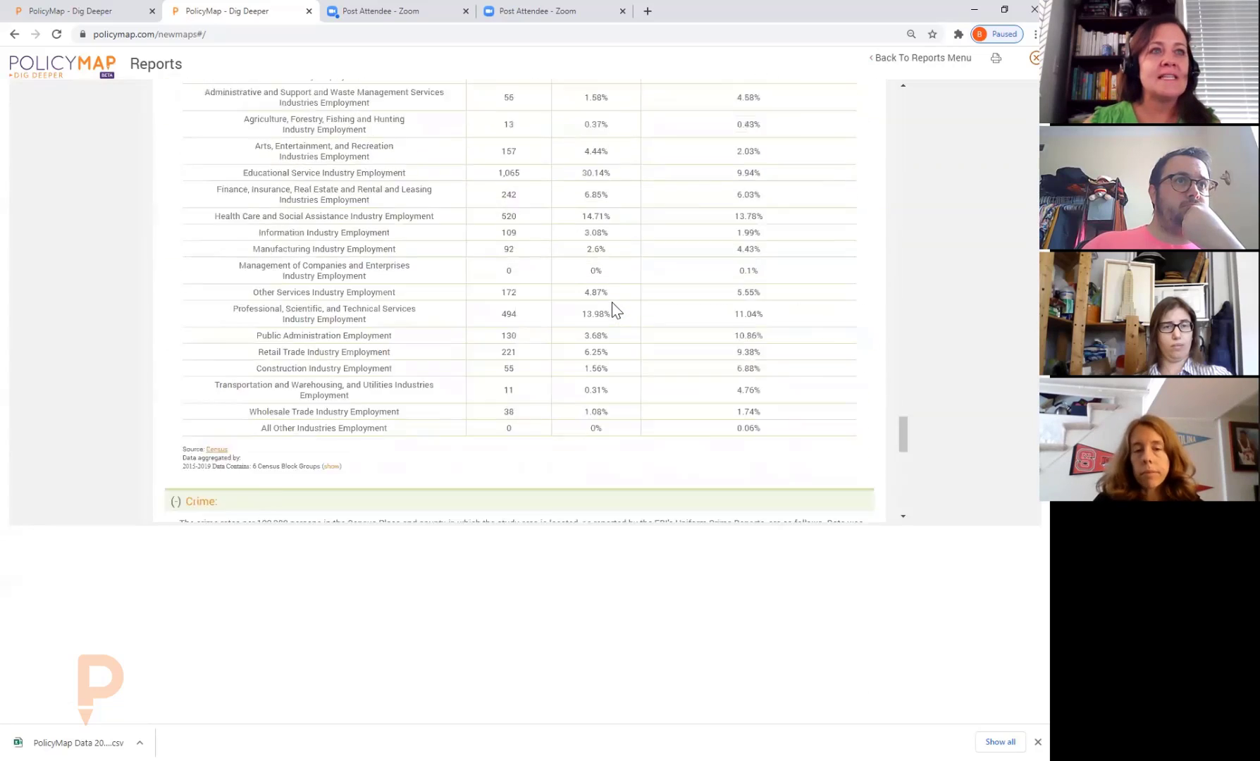
- Leave the Community Profile report and try to generate a Community Health Report for the Loyola Neighborhood region, dismissing the resulting notice
scroll(613, 308, "up", 12)
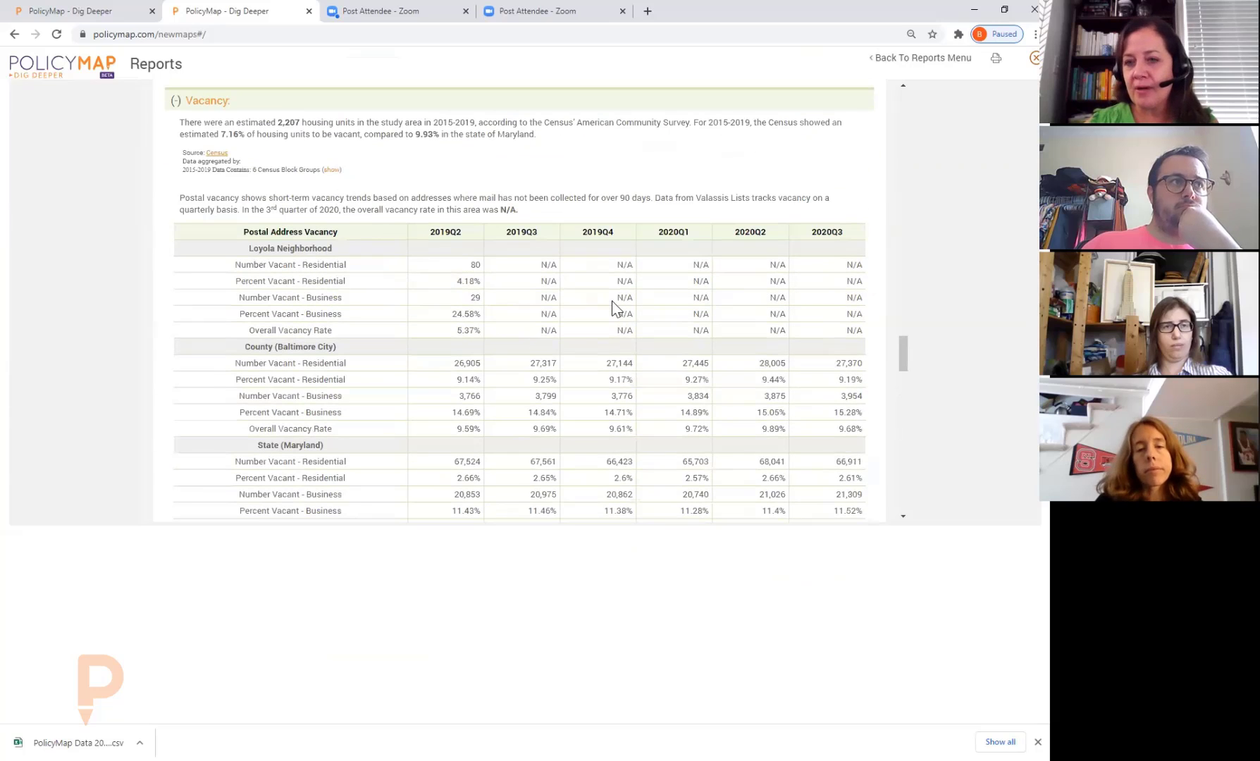
scroll(613, 310, "up", 4)
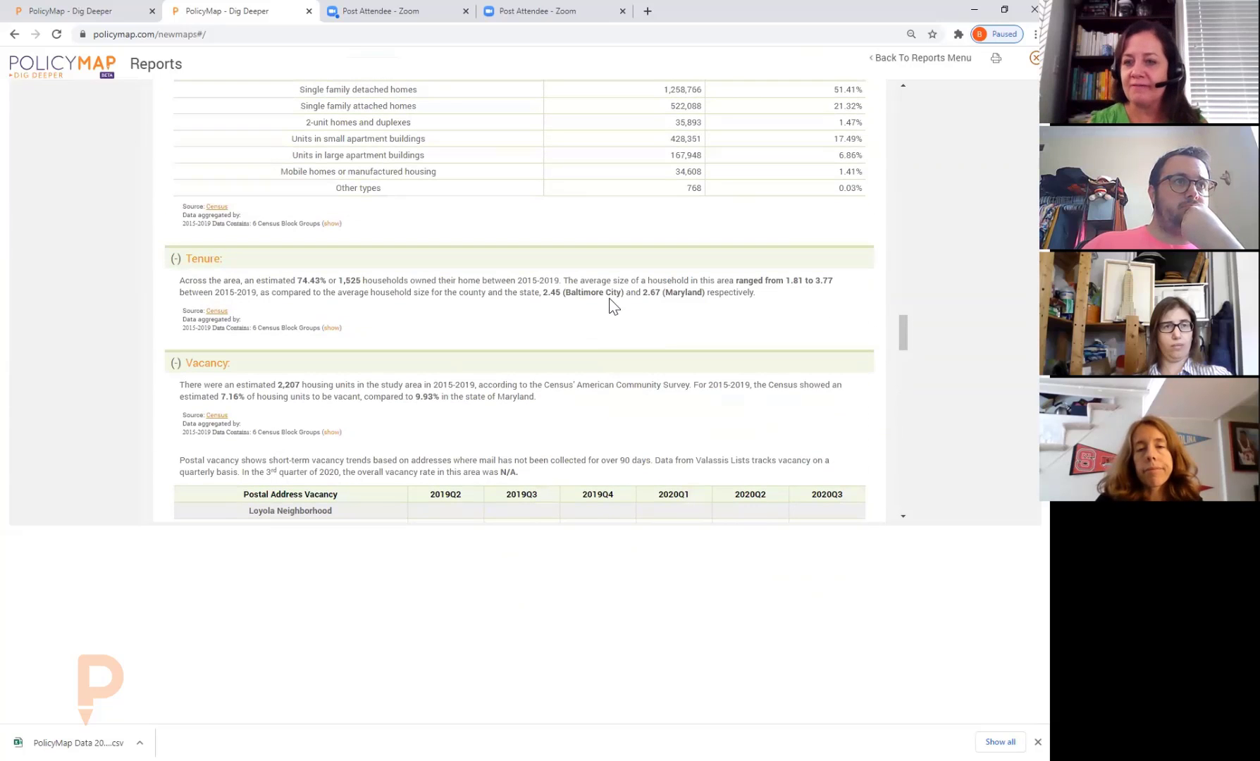
scroll(612, 304, "up", 15)
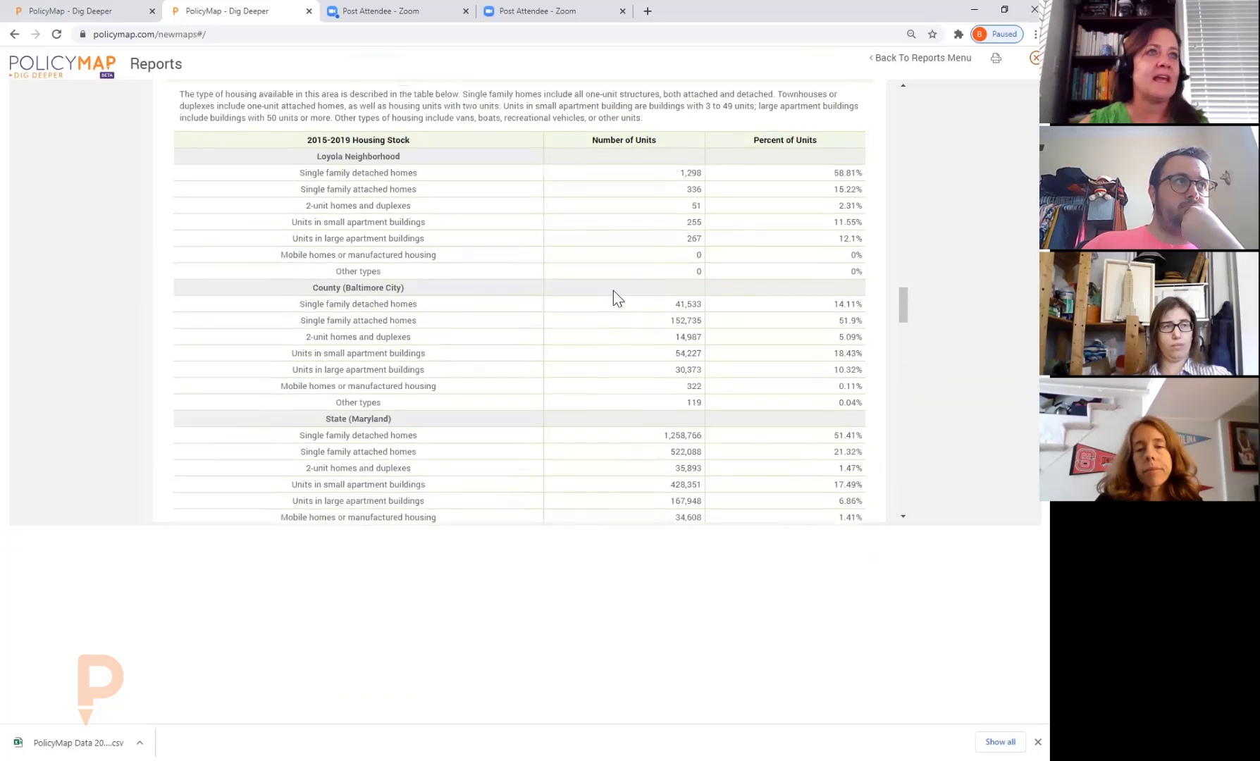
scroll(625, 278, "up", 15)
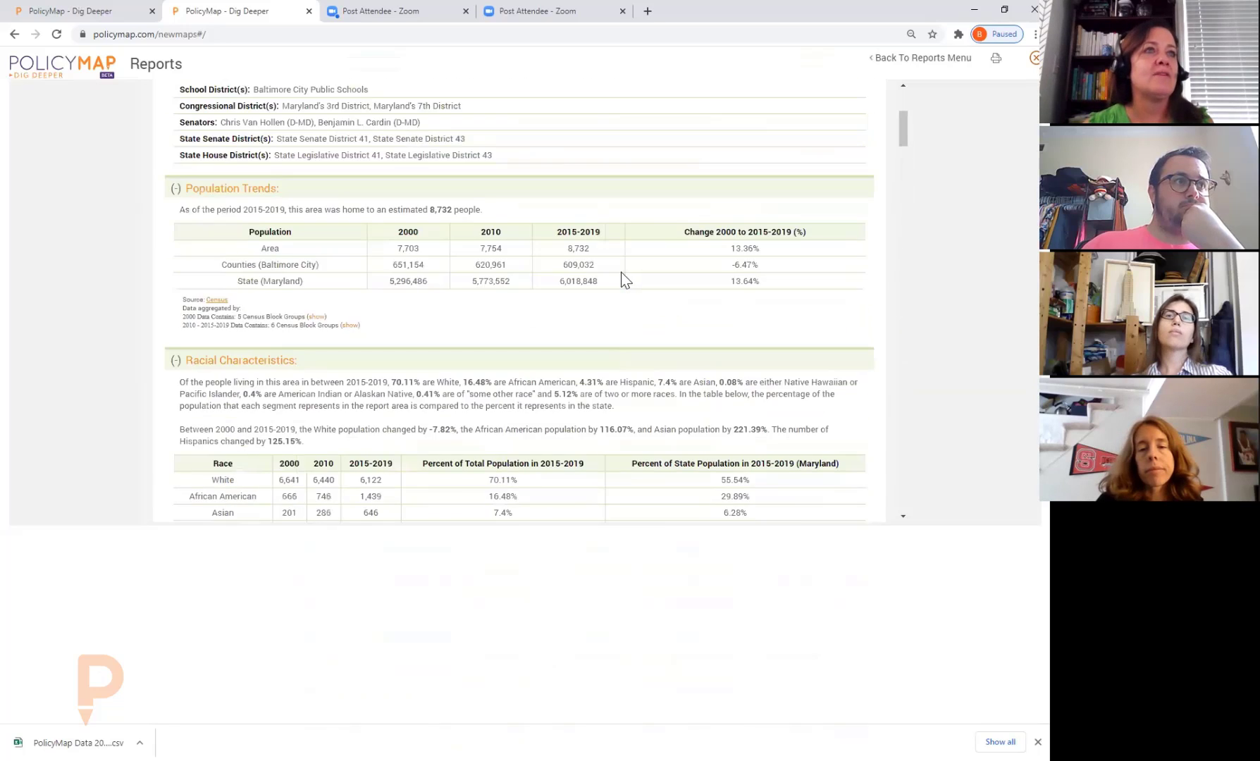
left_click(952, 60)
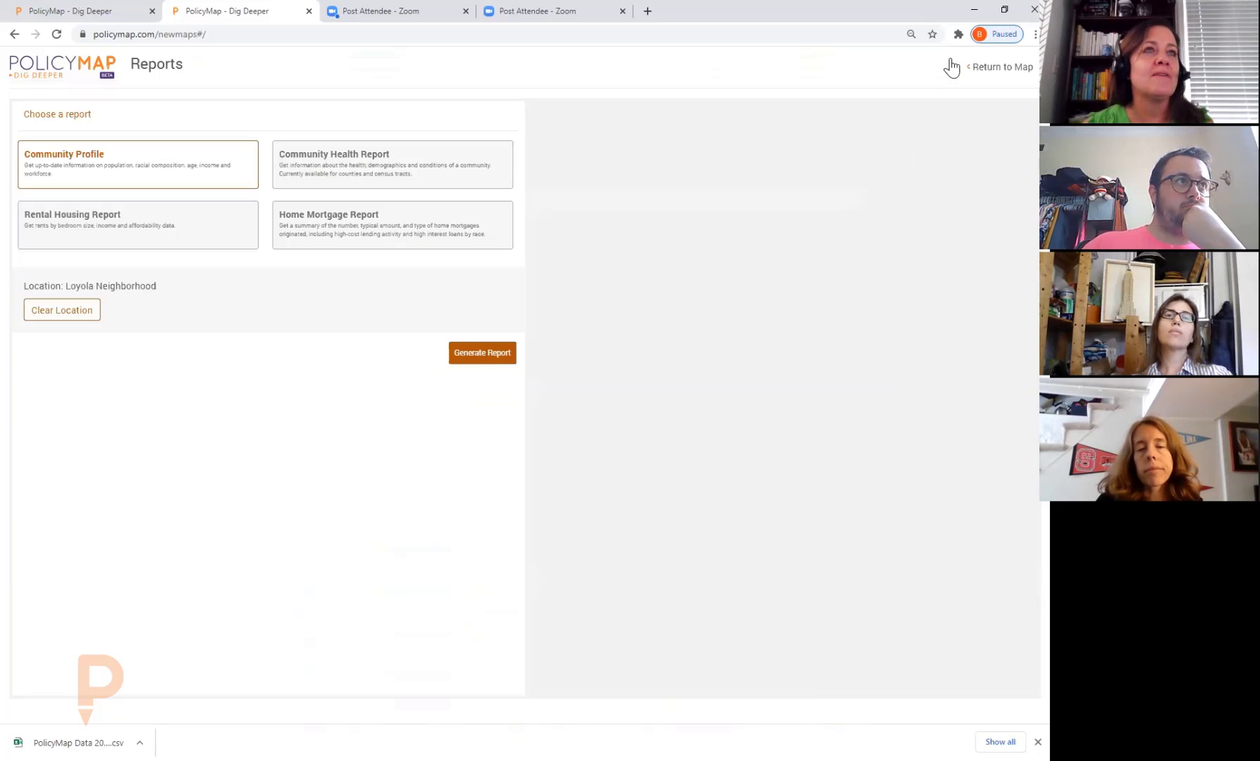
left_click(400, 185)
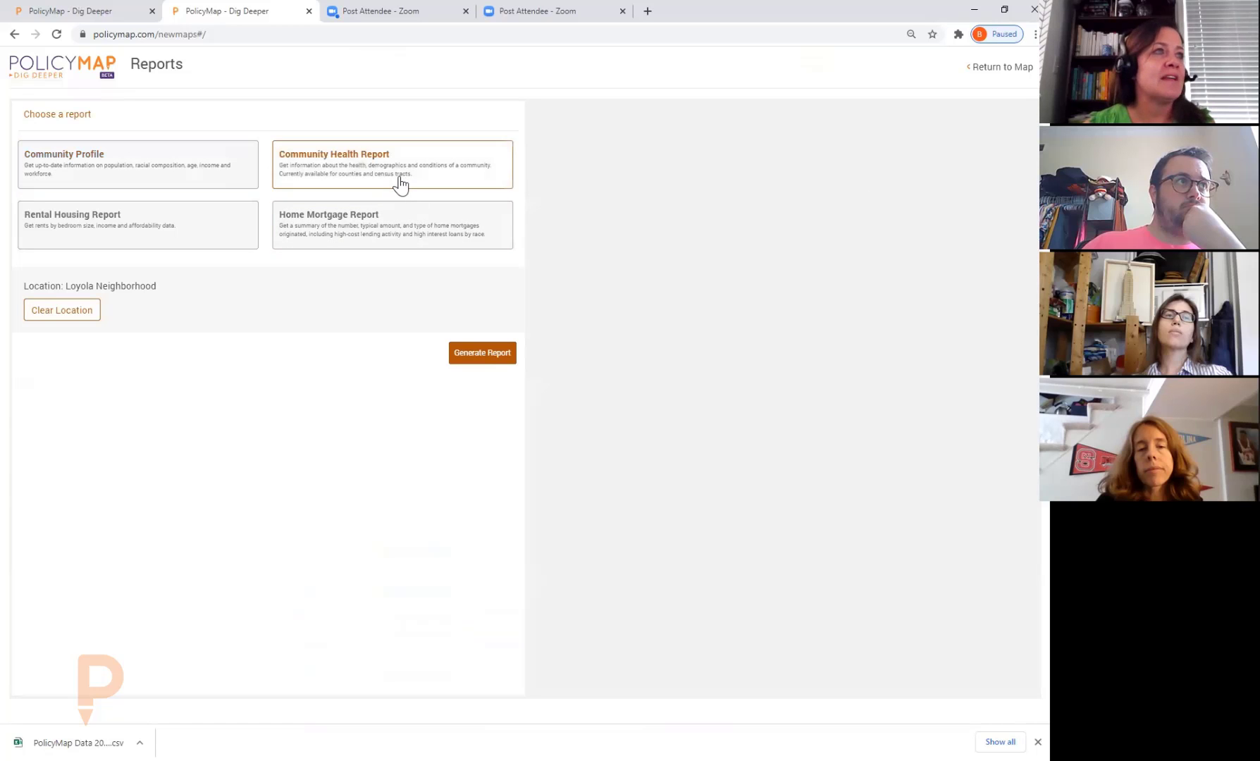
left_click(497, 354)
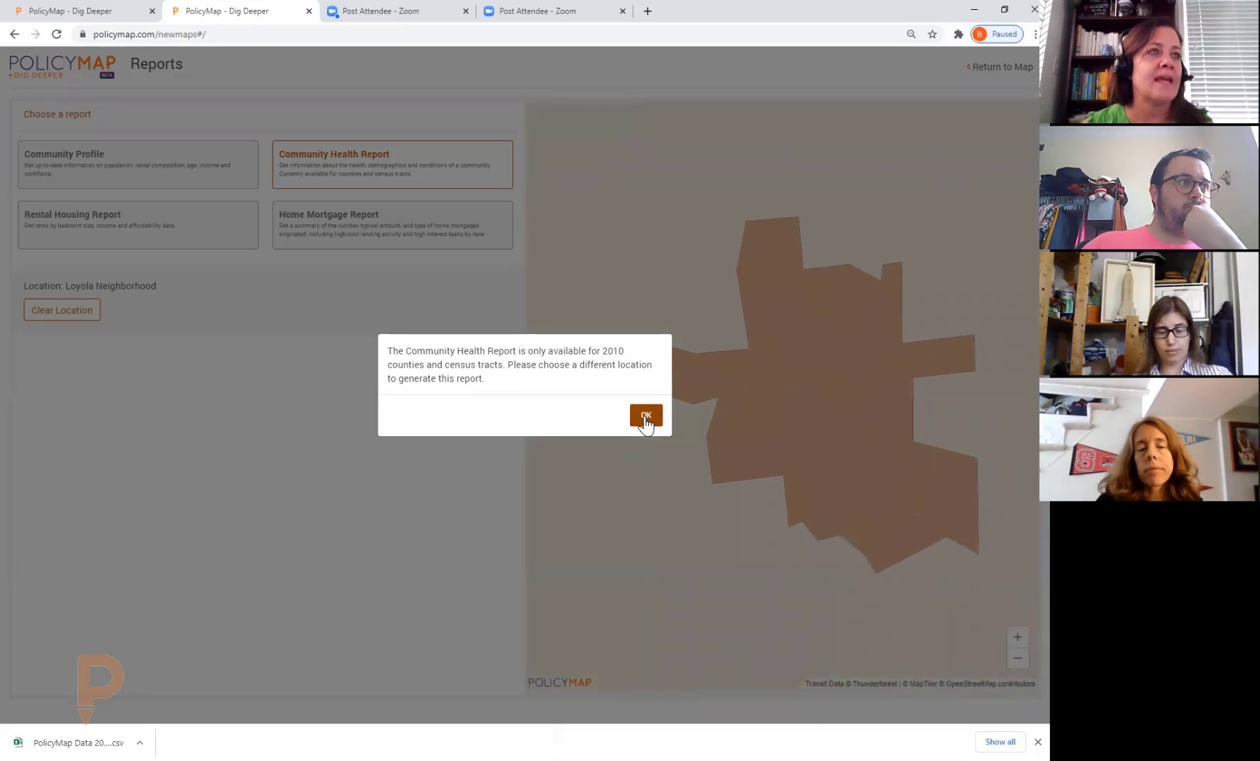
left_click(646, 420)
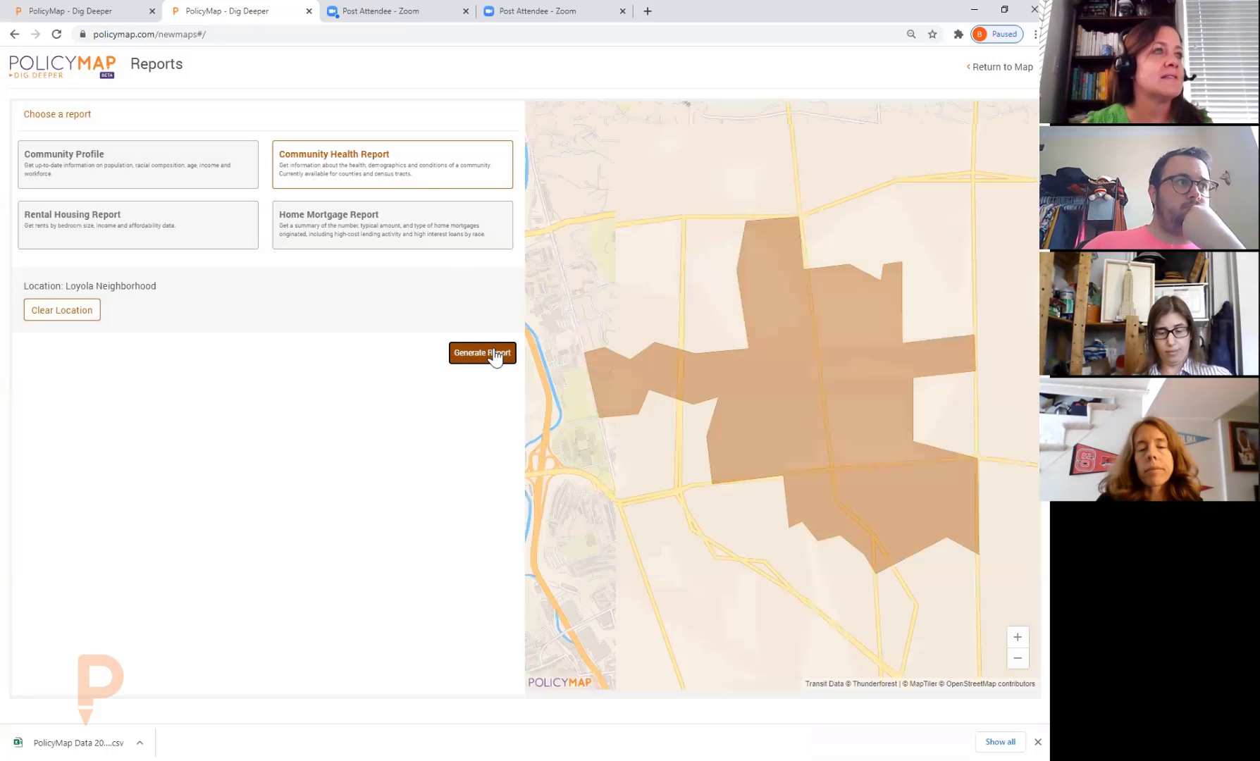
- Replace the location with the predefined Baltimore, MD (County) and generate its Community Health Report
left_click(56, 318)
left_click(185, 354)
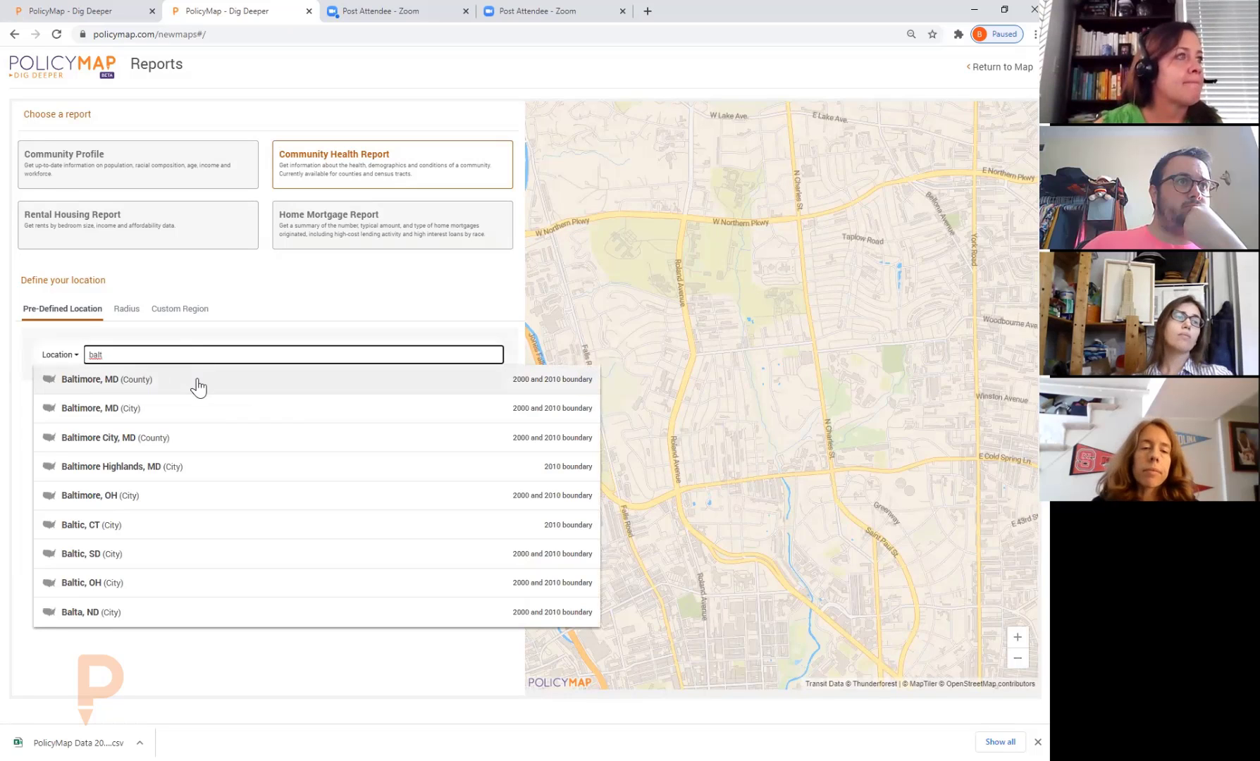
left_click(198, 385)
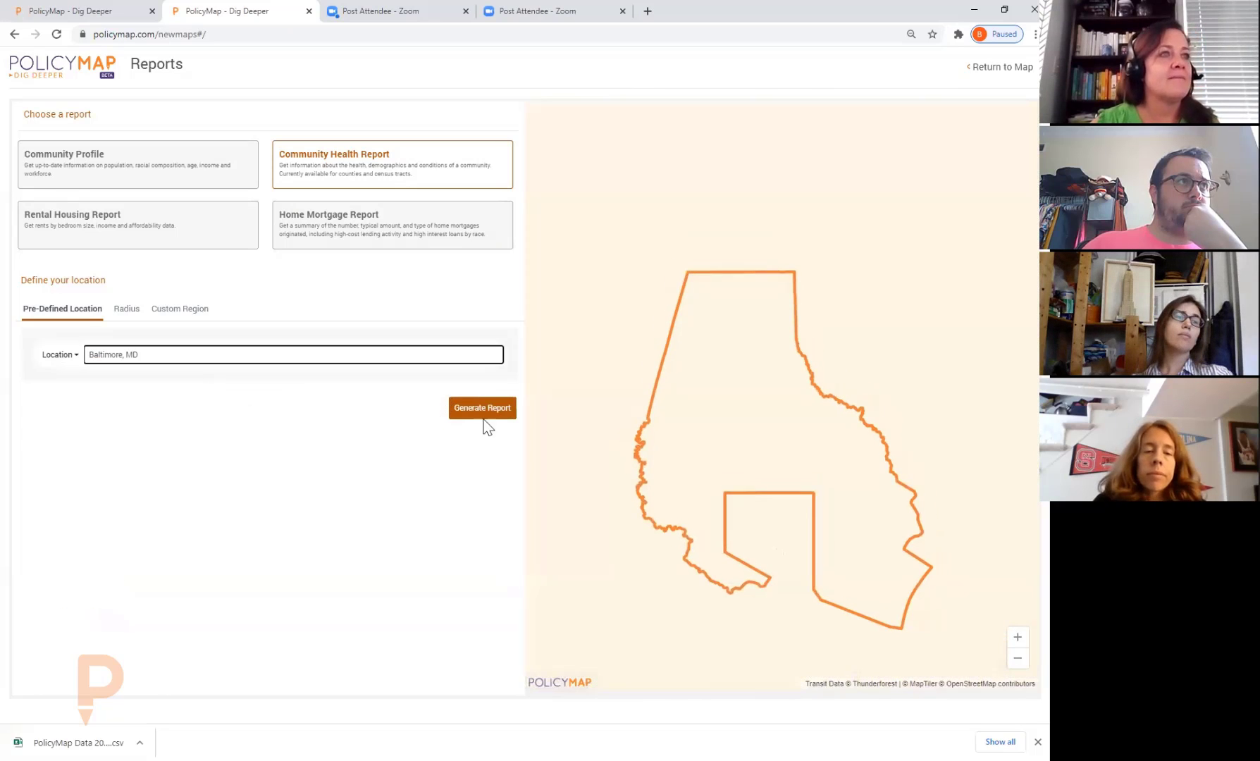
left_click(498, 416)
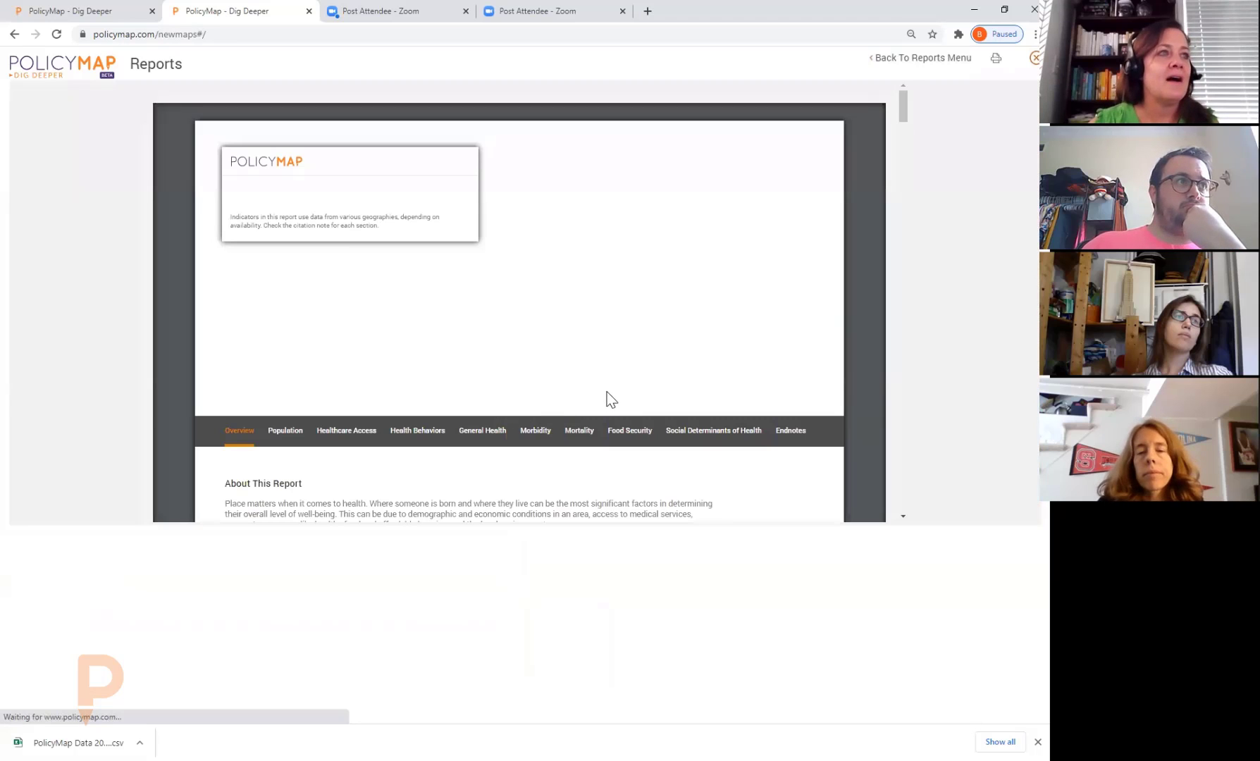
- Examine the report's overview, population change, age, and race and ethnicity charts, dismissing the notice about N/A values
scroll(629, 387, "down", 1)
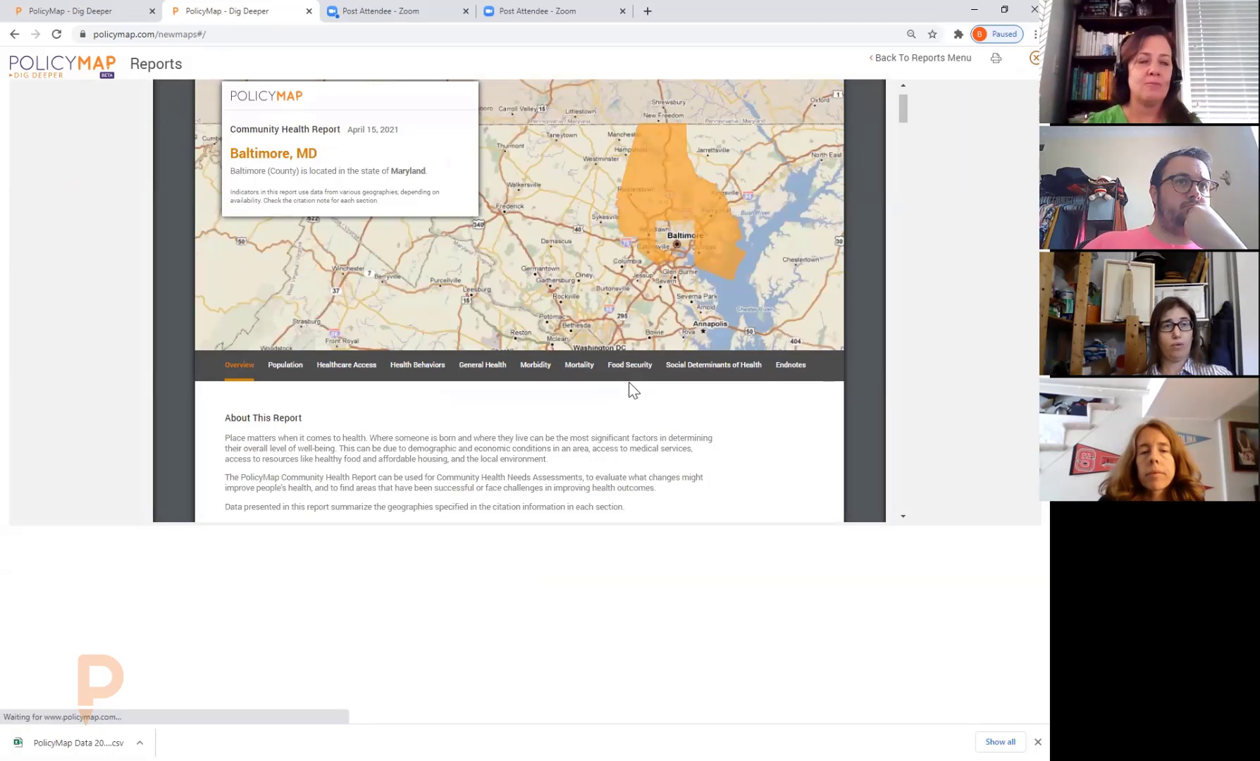
scroll(629, 382, "down", 6)
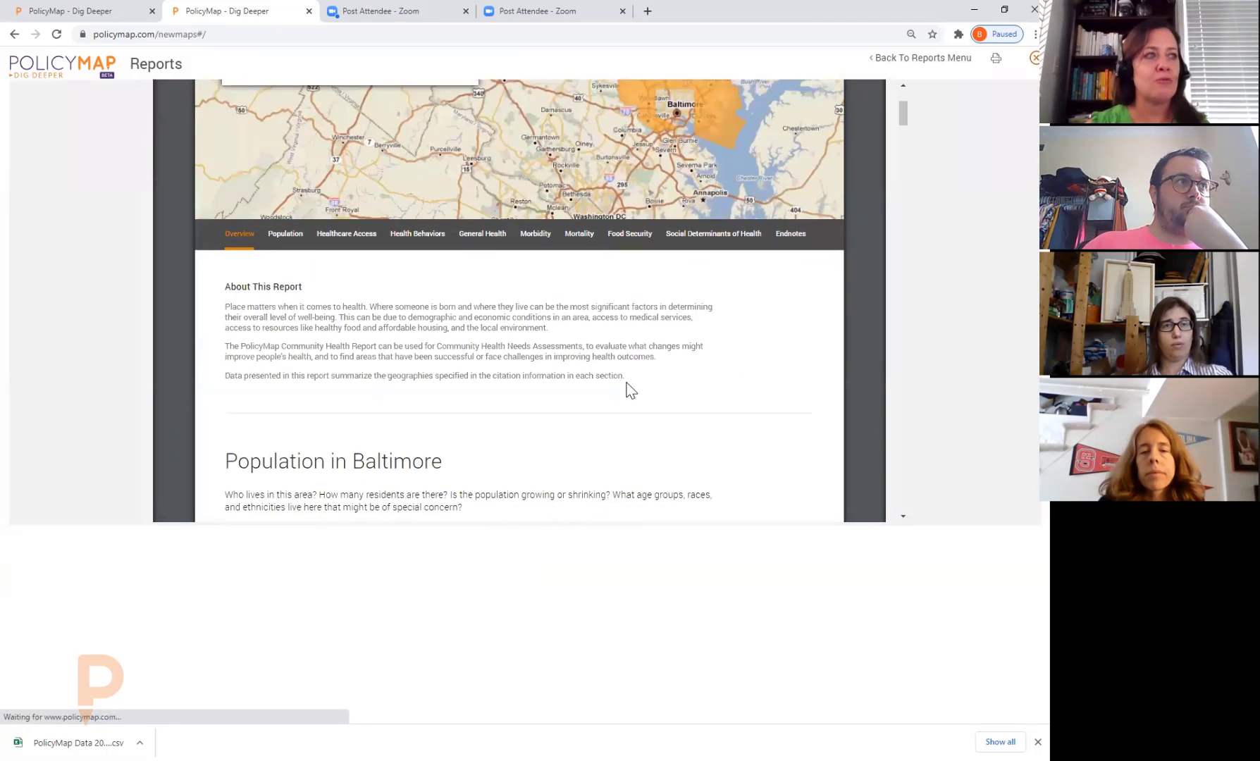
scroll(715, 382, "down", 1)
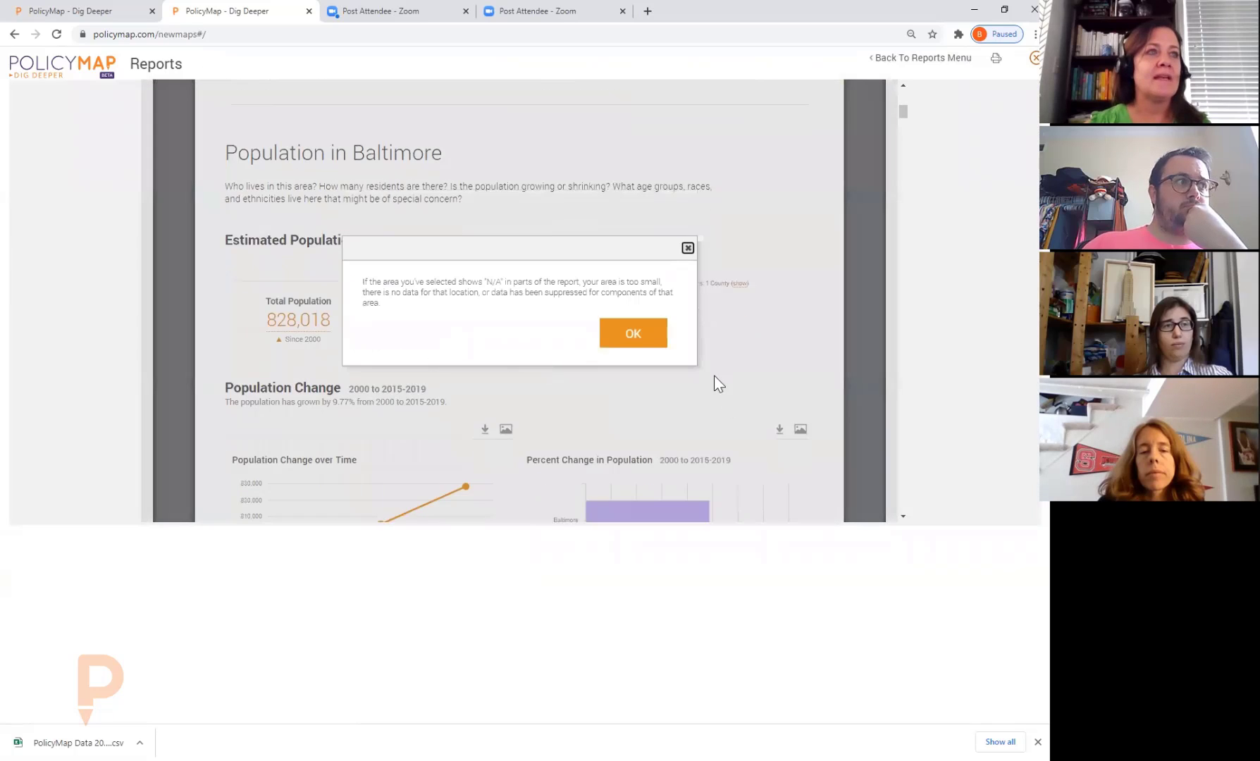
left_click(638, 332)
scroll(776, 329, "down", 3)
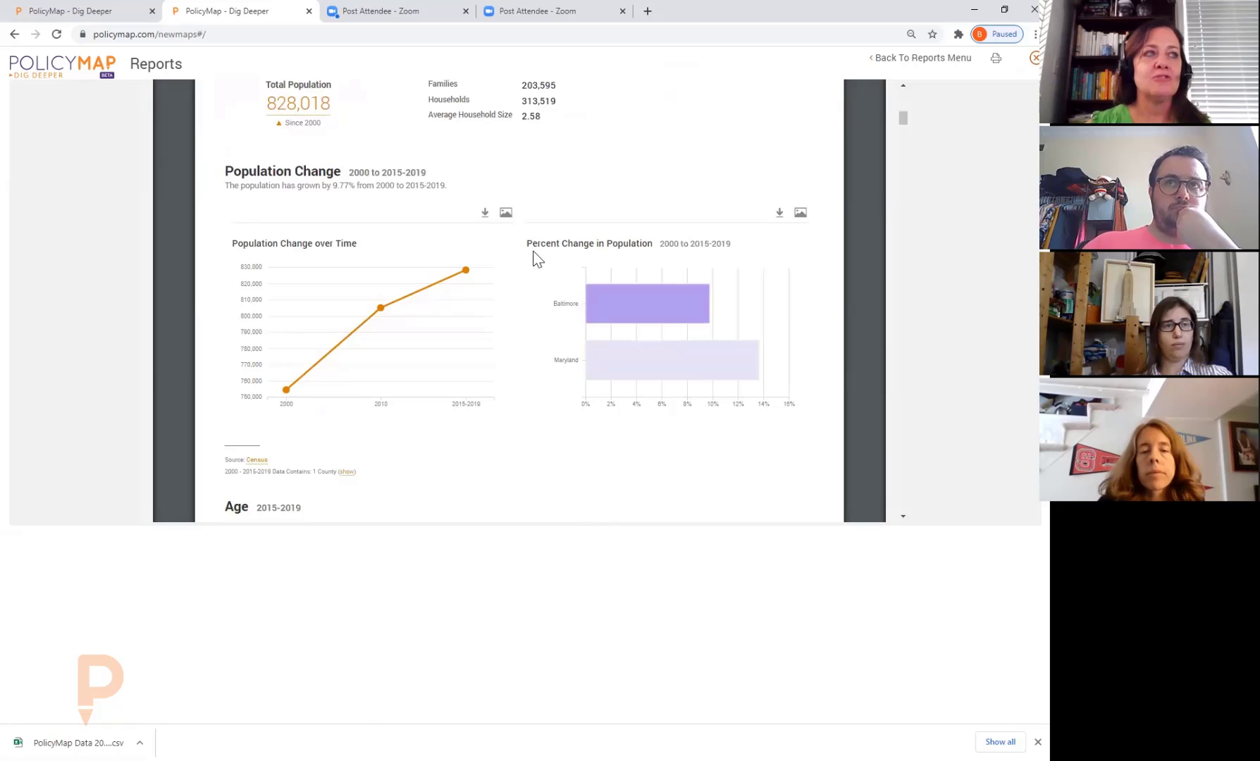
scroll(534, 258, "down", 1)
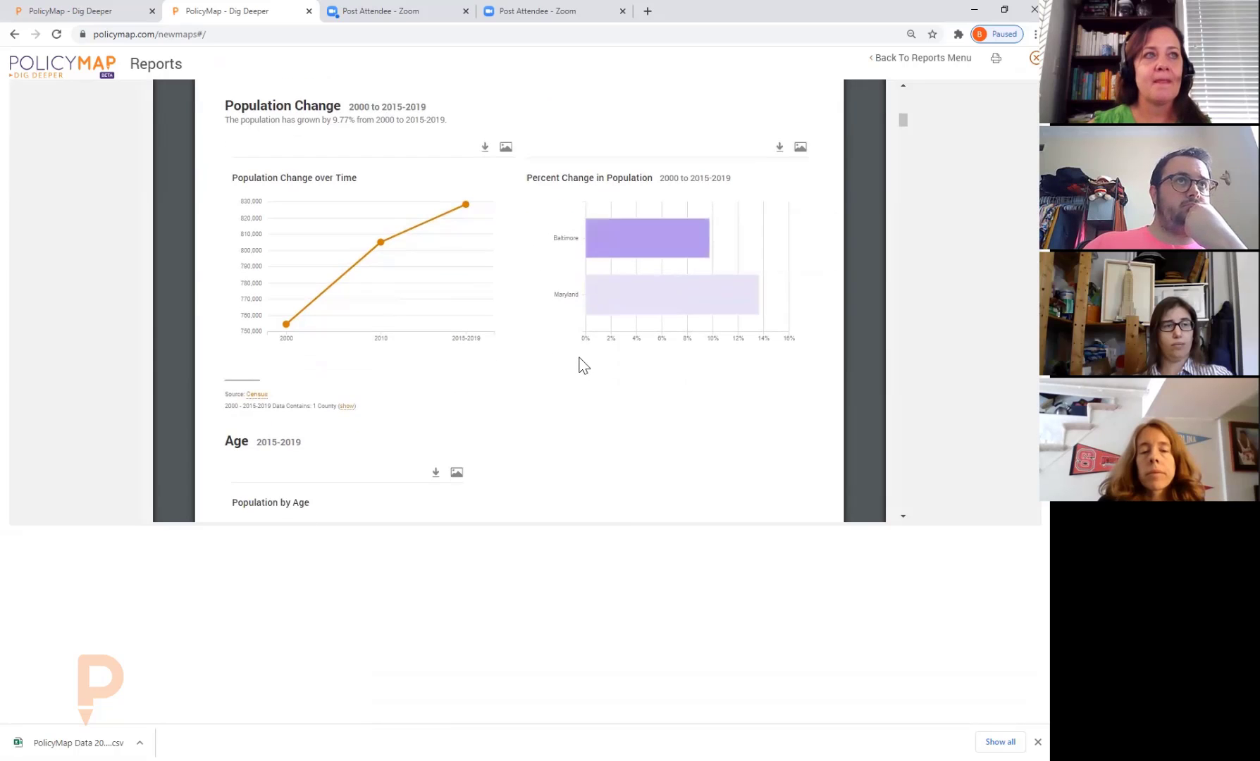
scroll(582, 364, "down", 3)
scroll(582, 351, "down", 6)
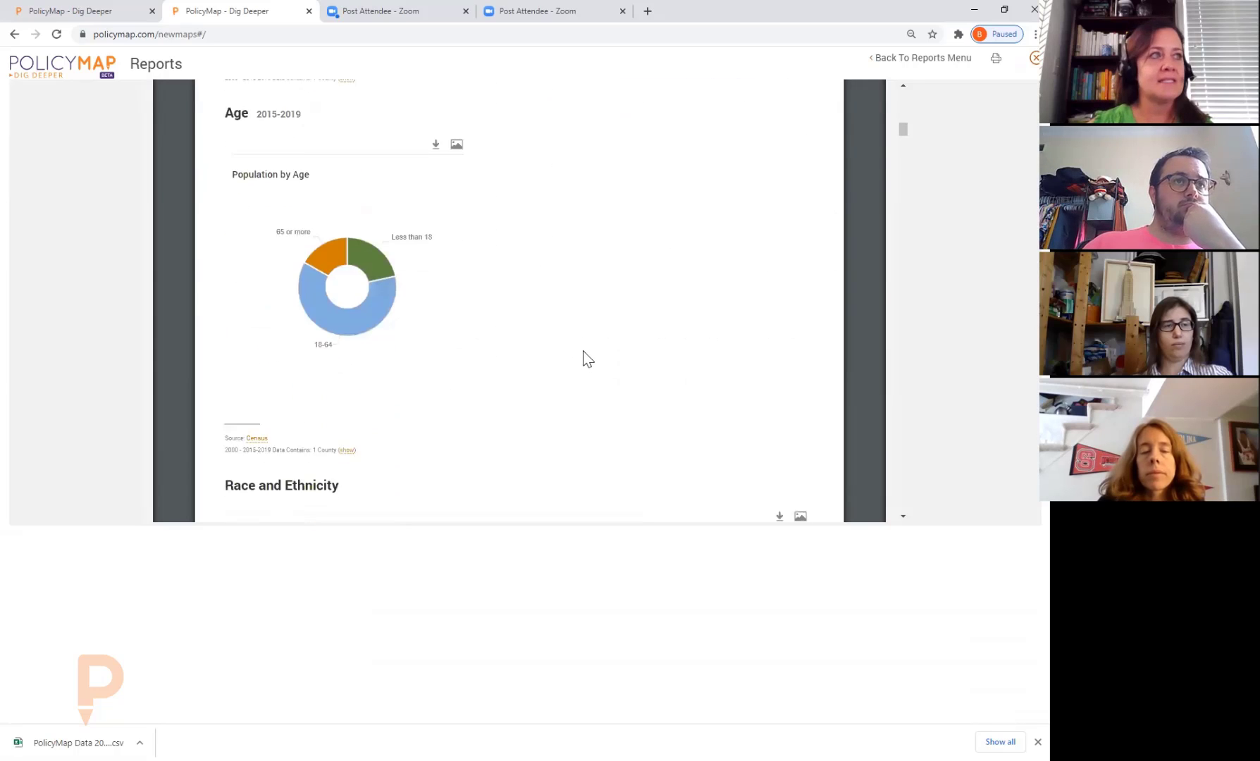
scroll(584, 358, "down", 2)
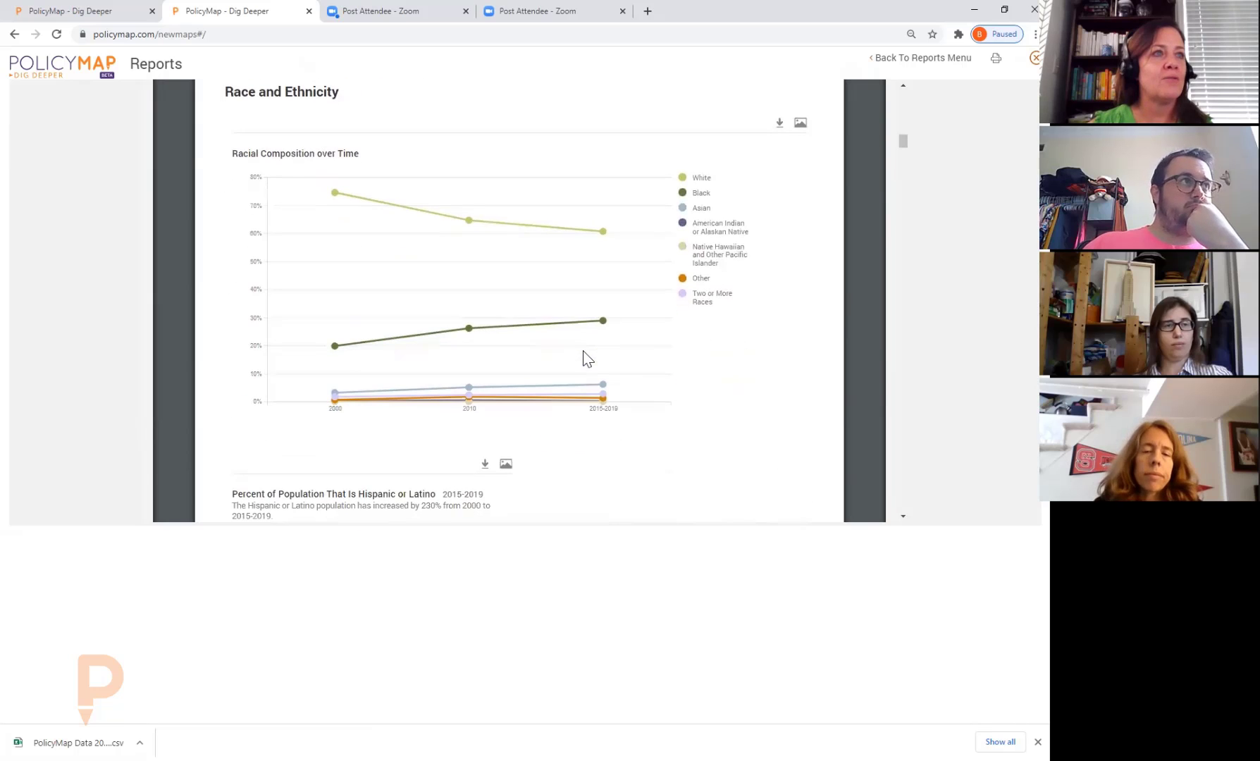
scroll(655, 340, "down", 1)
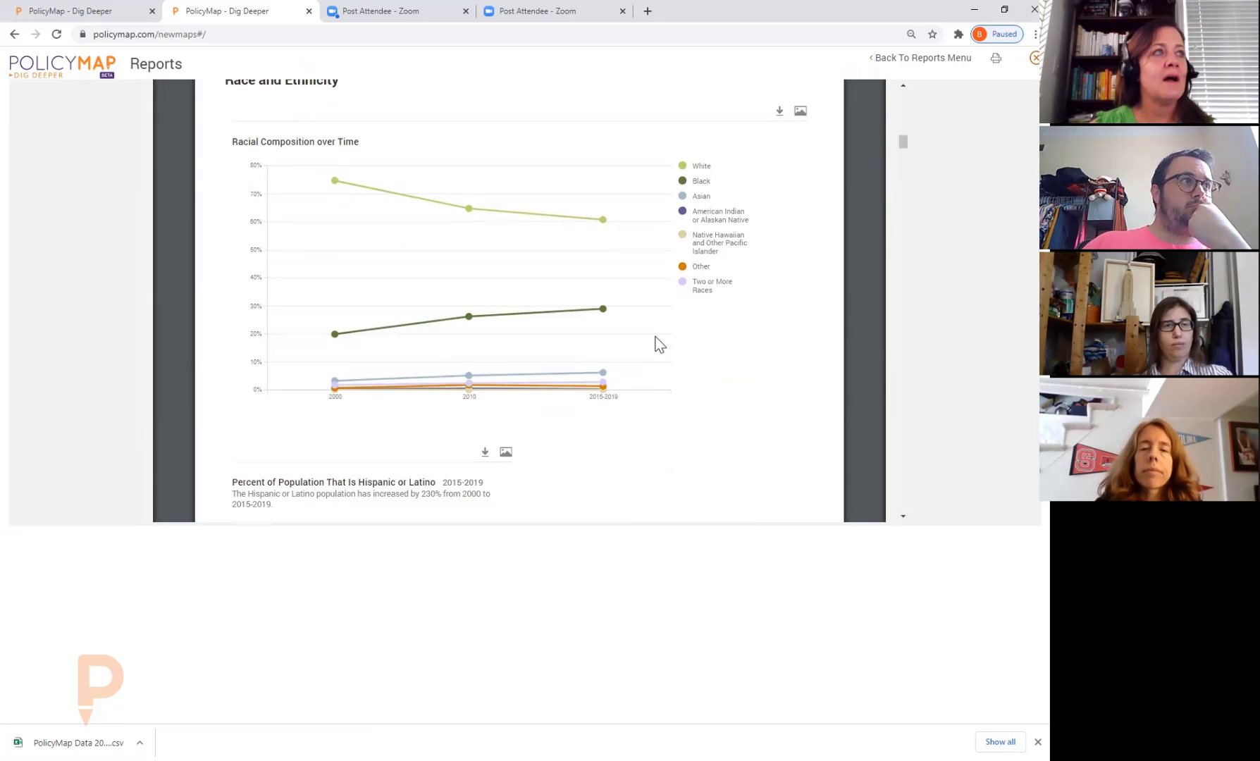
scroll(703, 196, "down", 4)
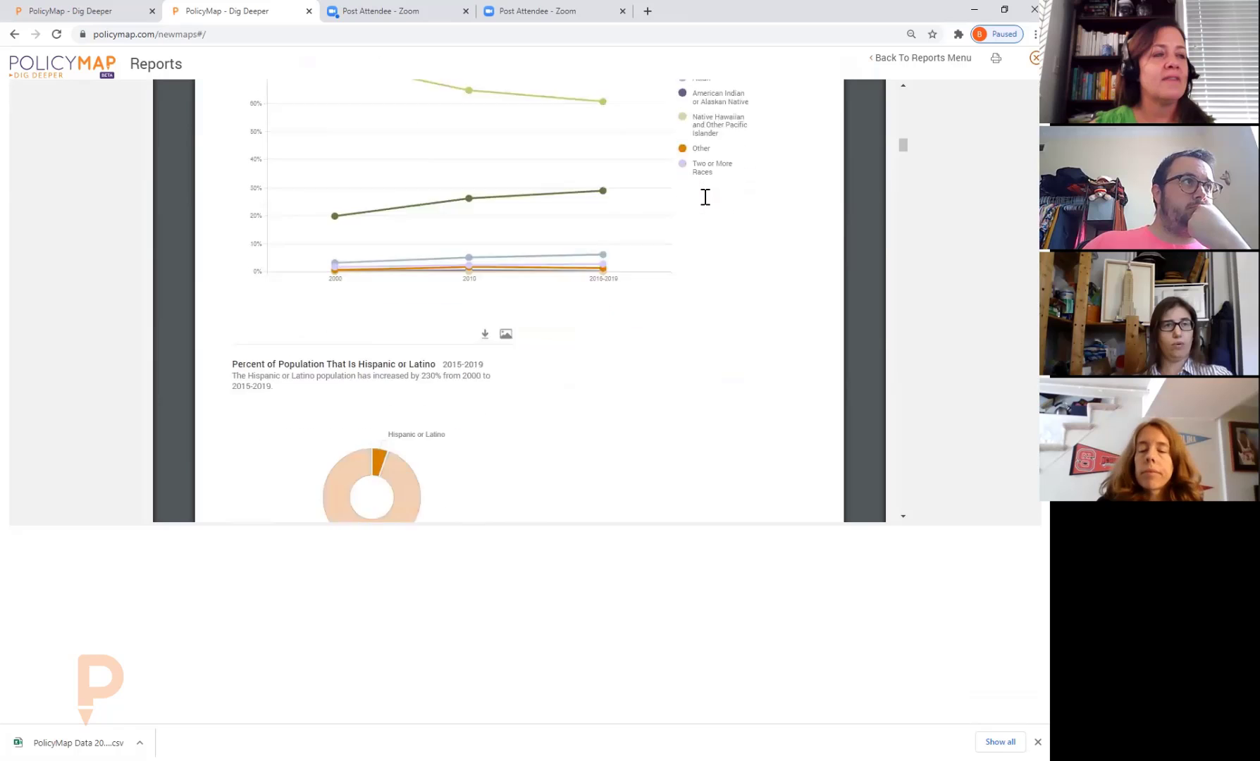
scroll(648, 192, "up", 5)
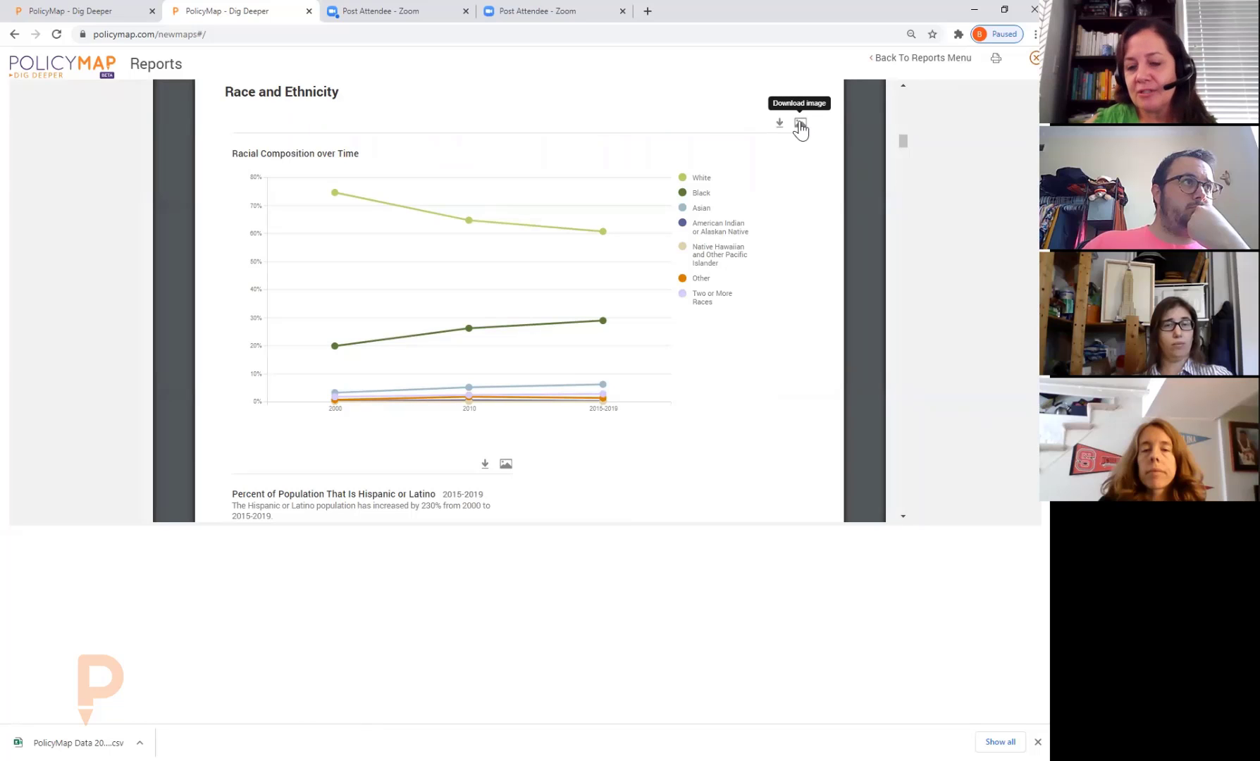
scroll(723, 239, "down", 5)
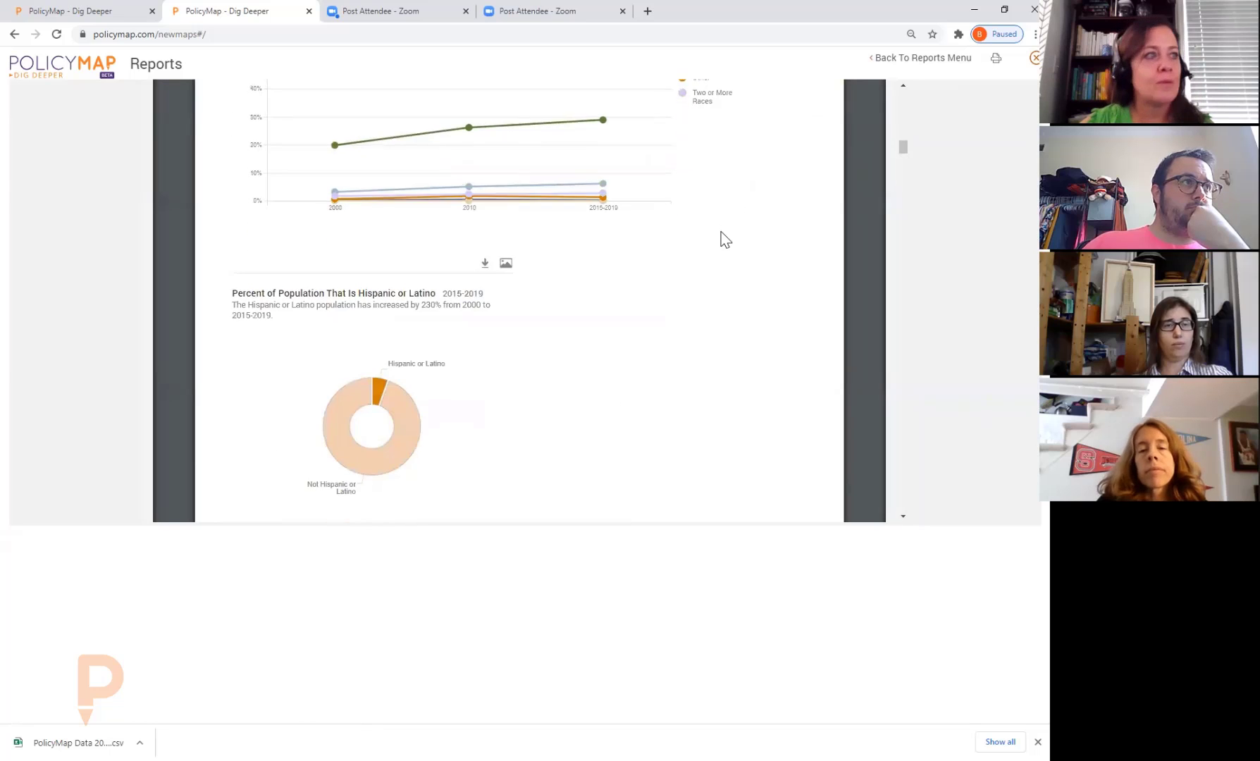
- Review the healthcare access sections on facilities, health insurance and medically underserved areas, down to disease screening and prevention
scroll(722, 238, "down", 5)
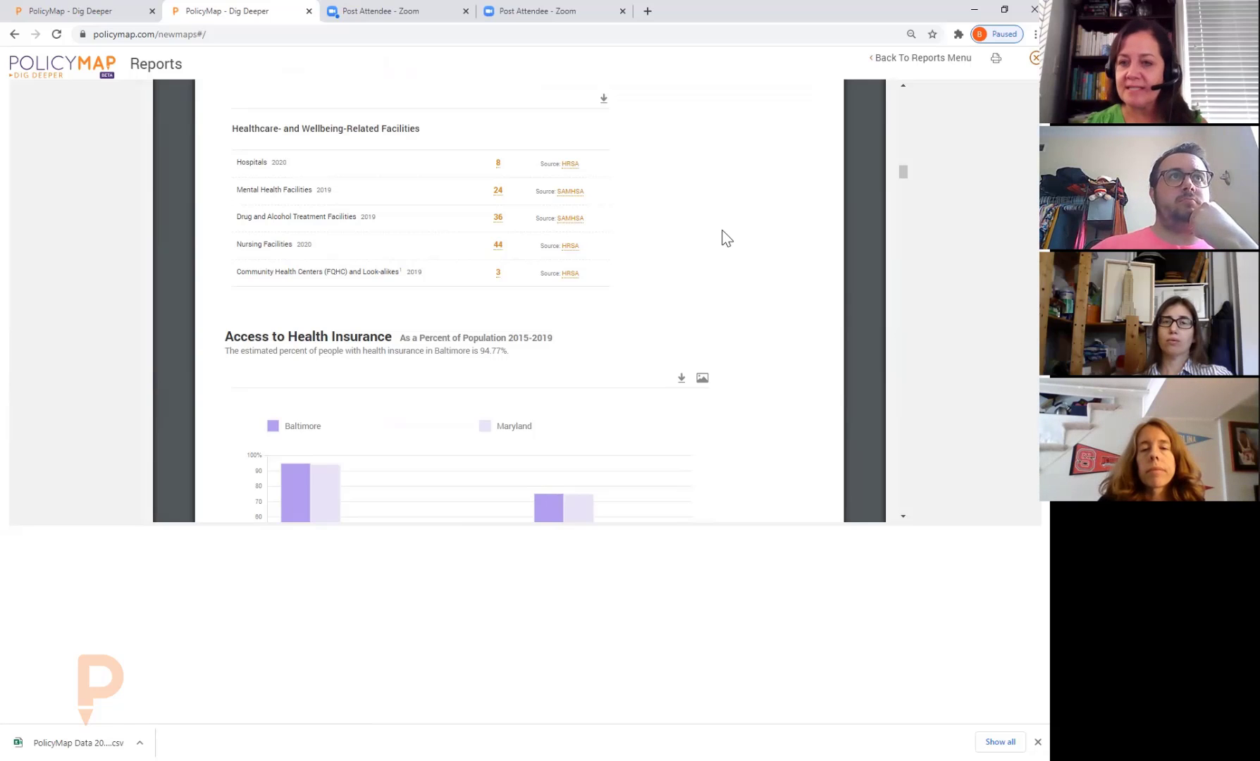
scroll(688, 298, "down", 4)
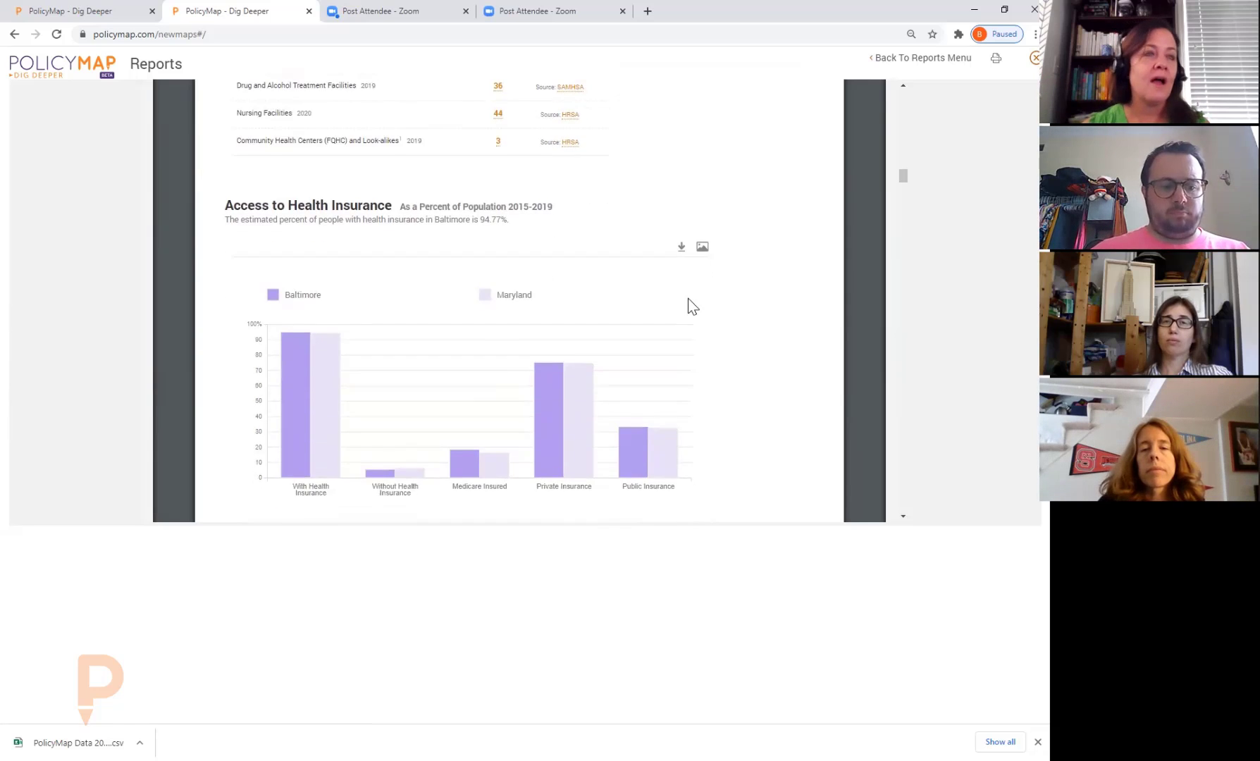
scroll(689, 300, "down", 2)
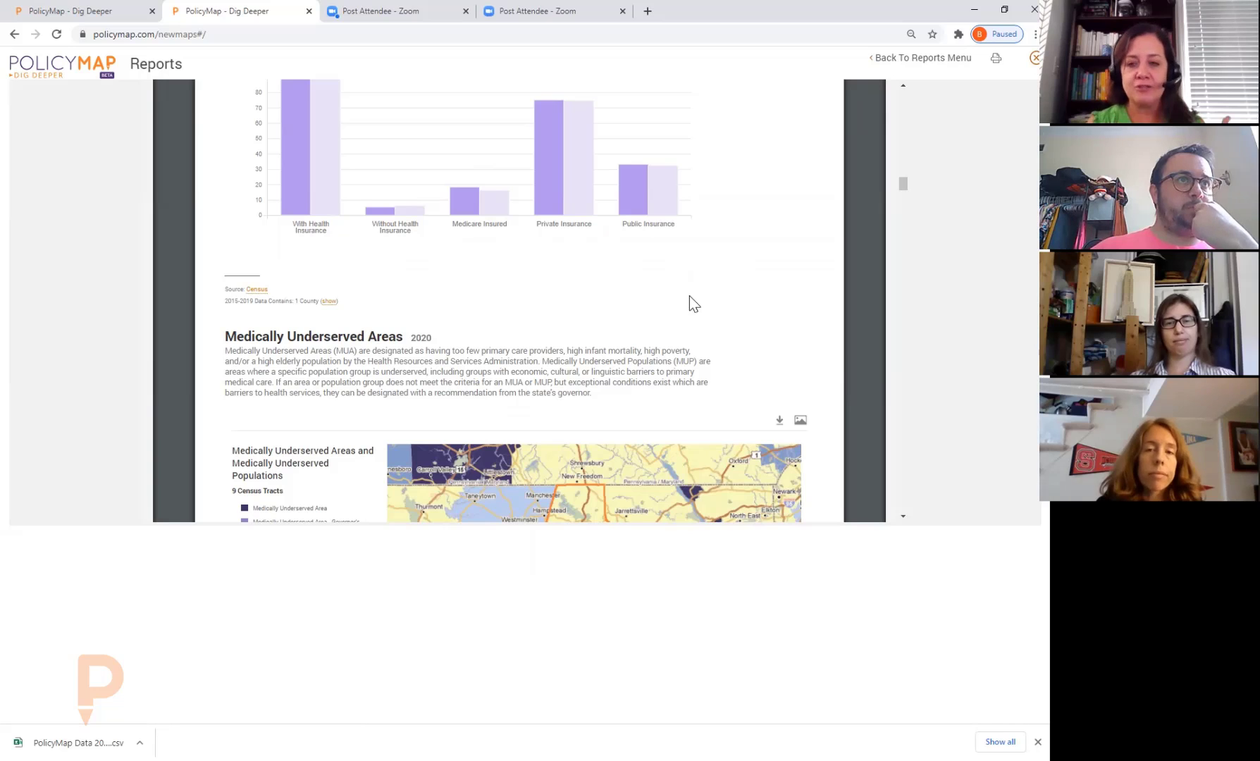
scroll(690, 297, "down", 2)
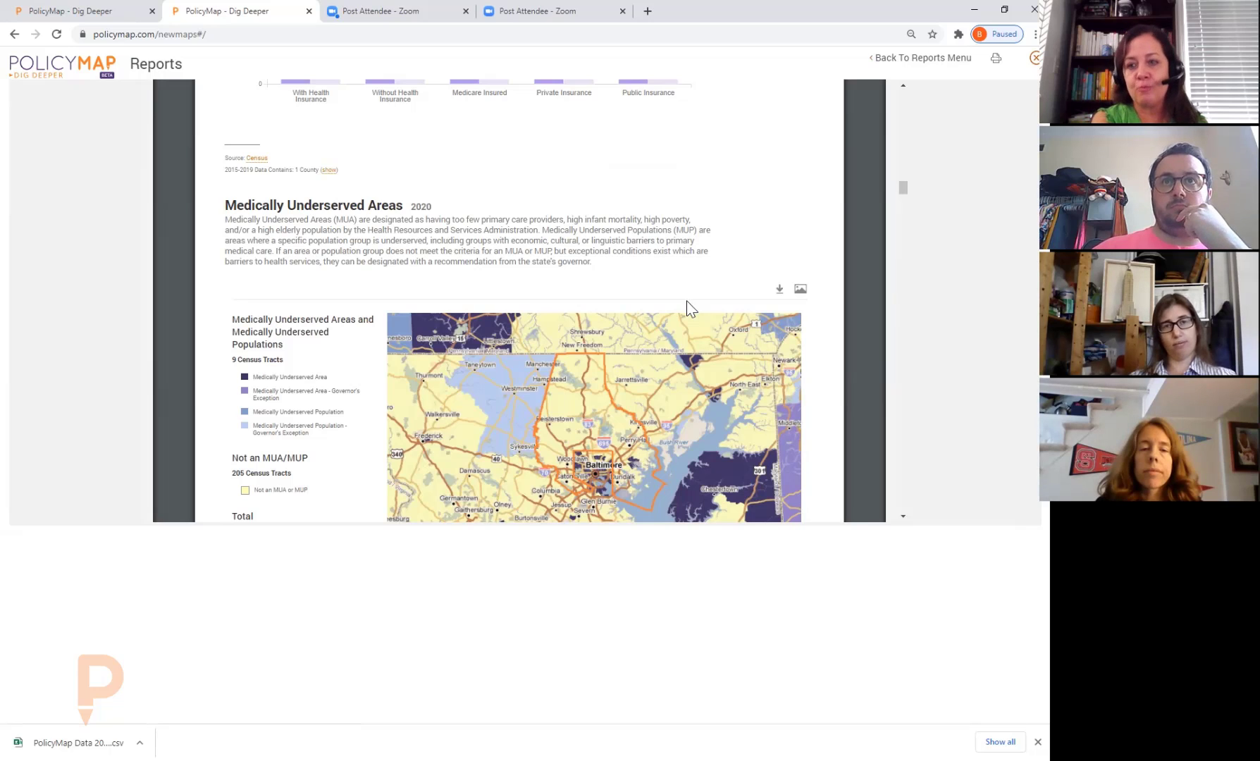
scroll(683, 308, "down", 6)
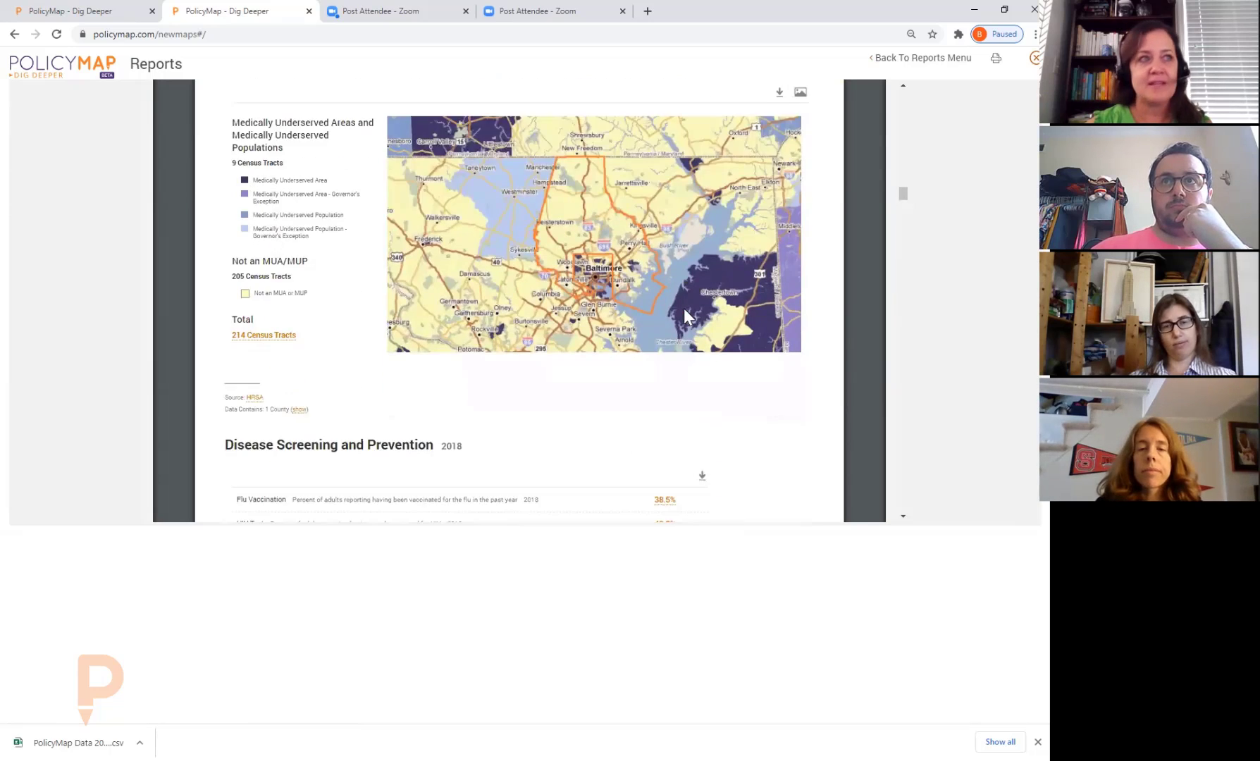
- Examine the health behaviors, general health, chronic conditions, cancer, STD and mortality sections through to the drug overdose deaths chart
scroll(670, 321, "down", 5)
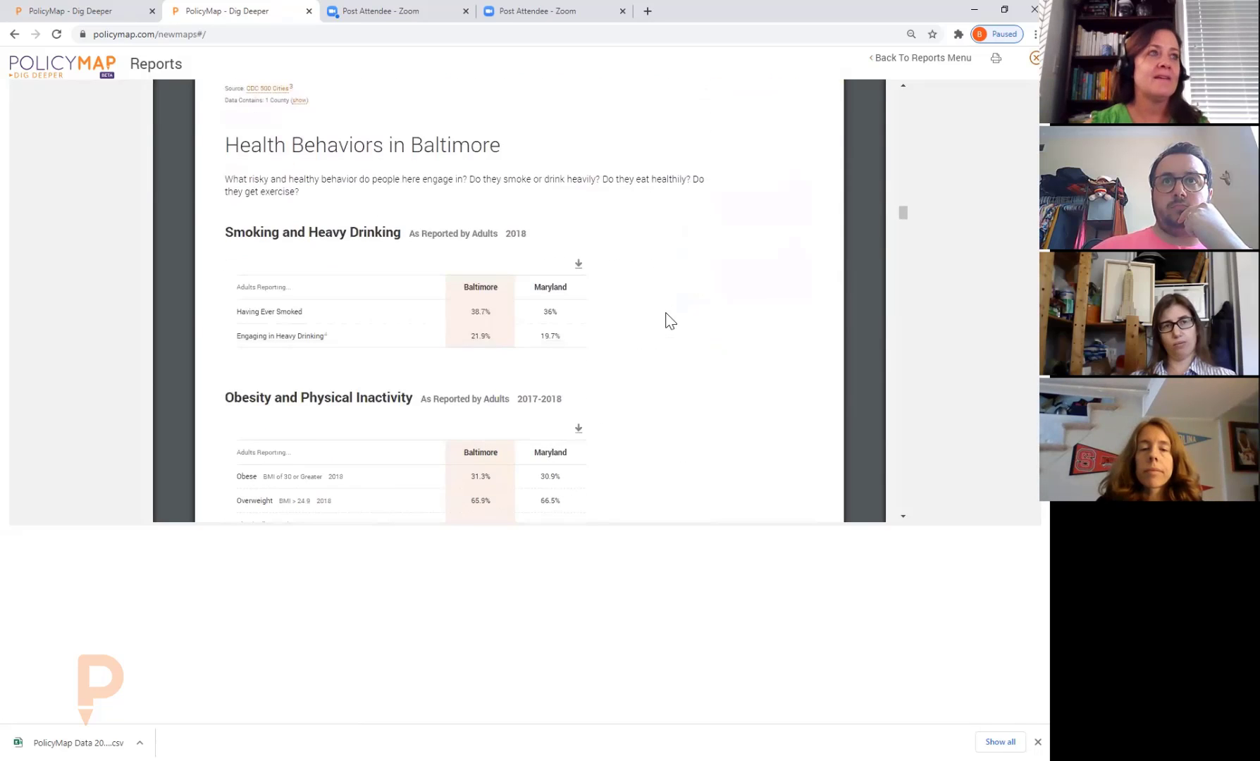
scroll(670, 321, "down", 1)
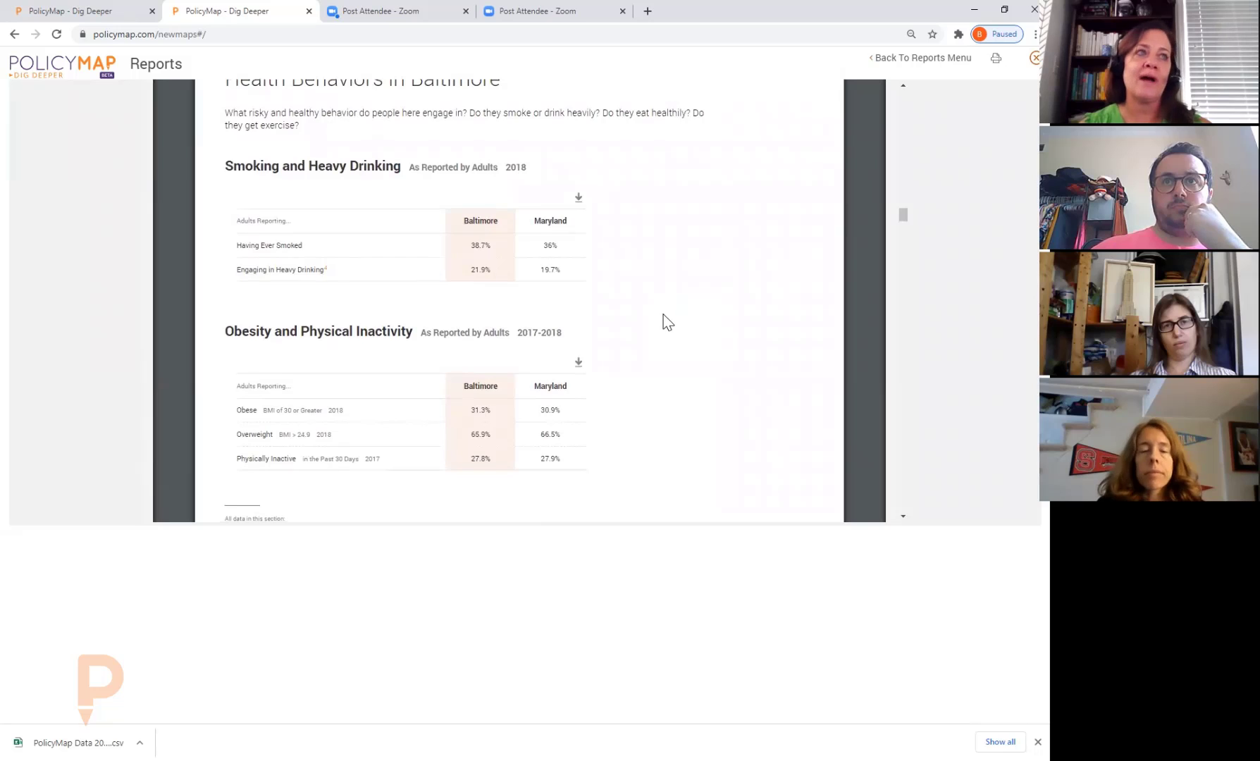
scroll(669, 322, "down", 3)
scroll(671, 321, "down", 5)
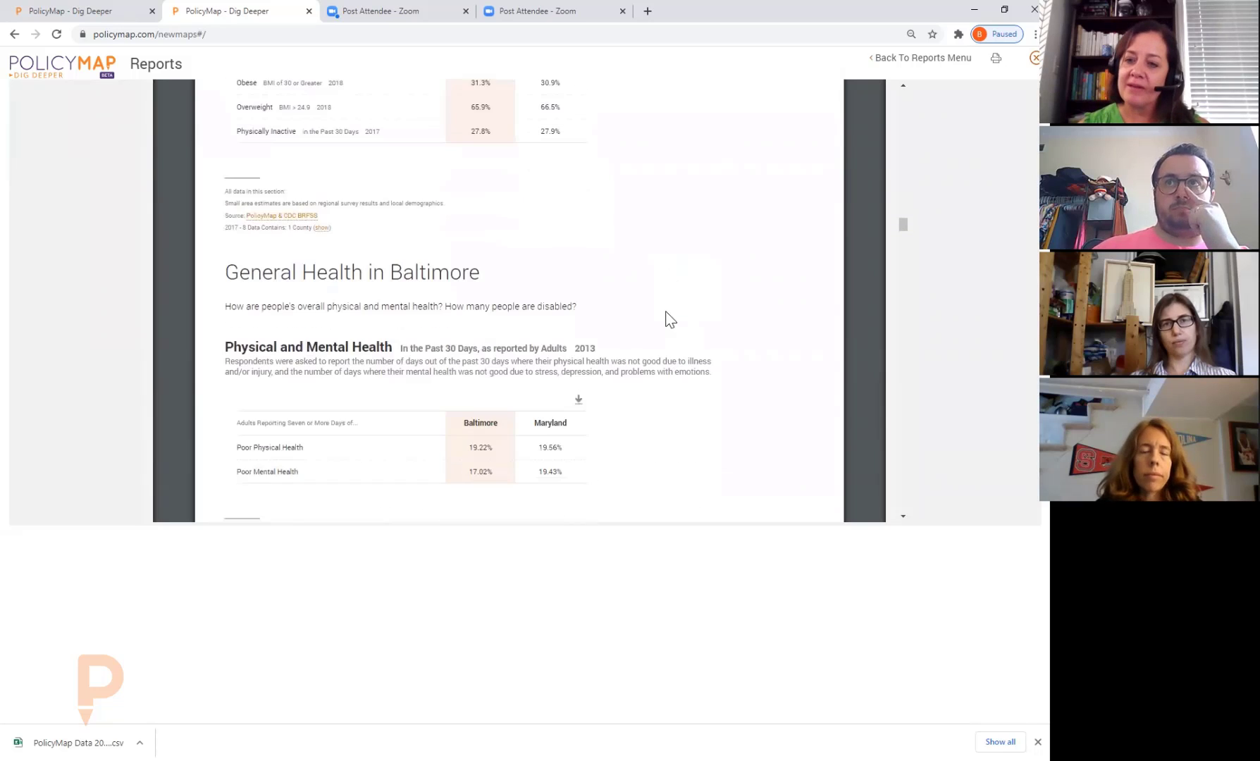
scroll(670, 321, "down", 9)
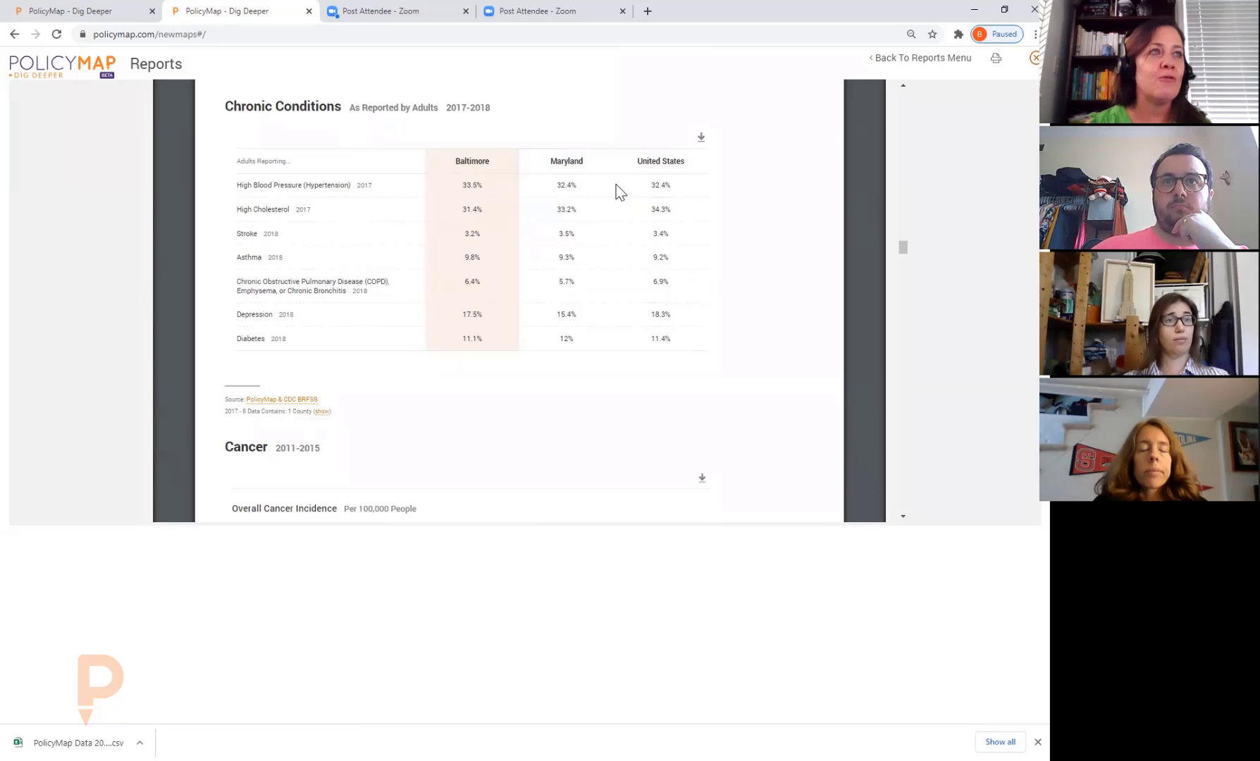
scroll(619, 191, "down", 6)
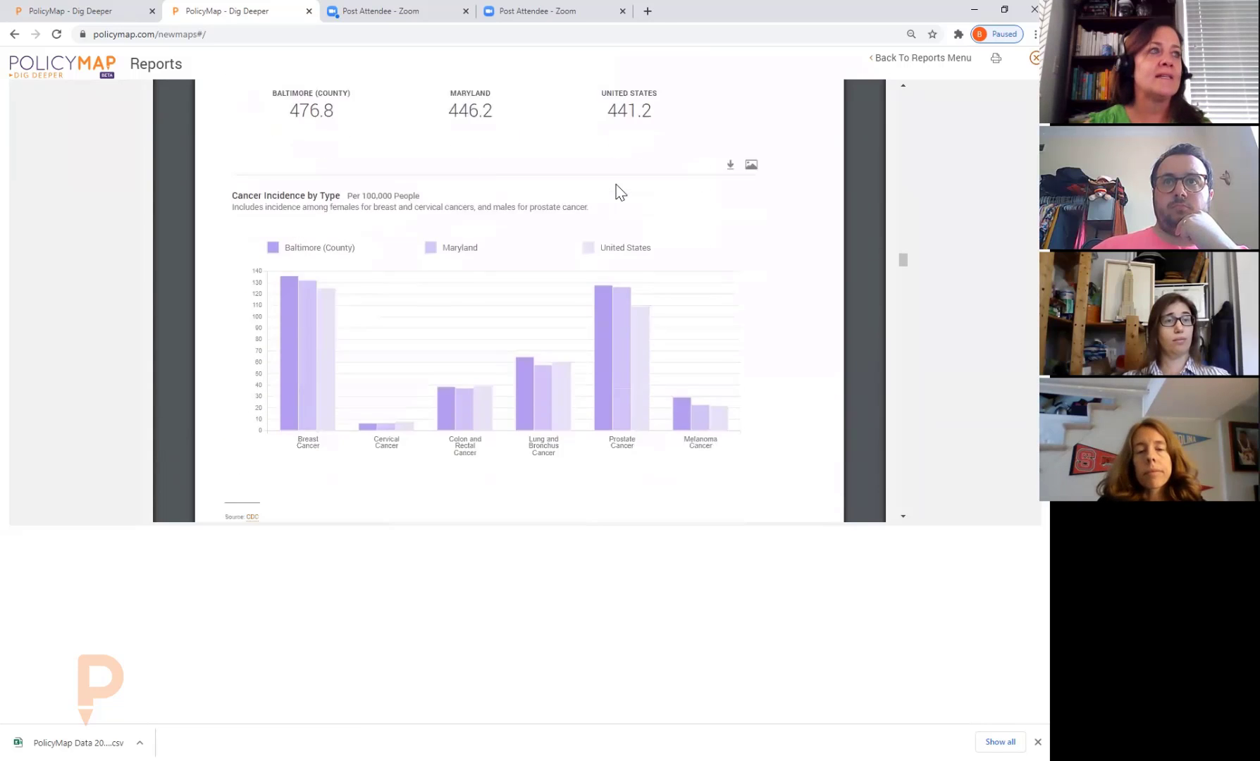
scroll(619, 190, "down", 9)
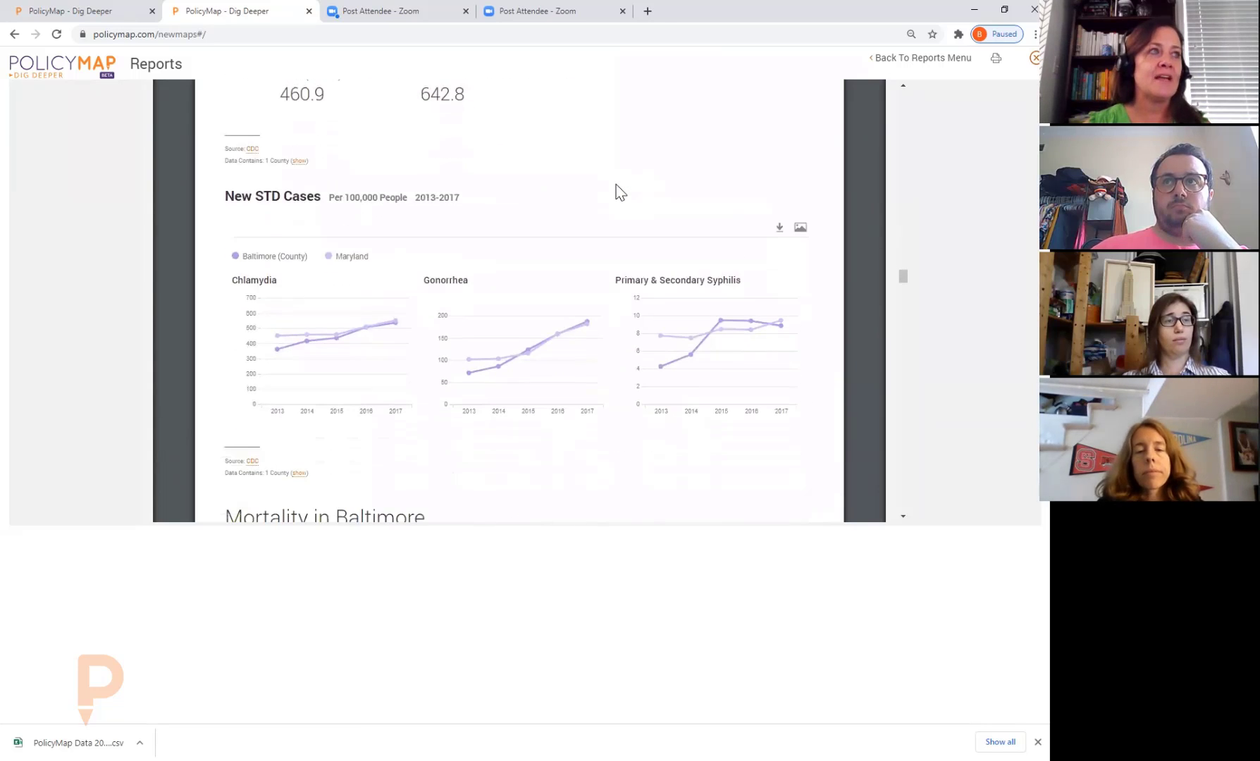
scroll(618, 191, "down", 8)
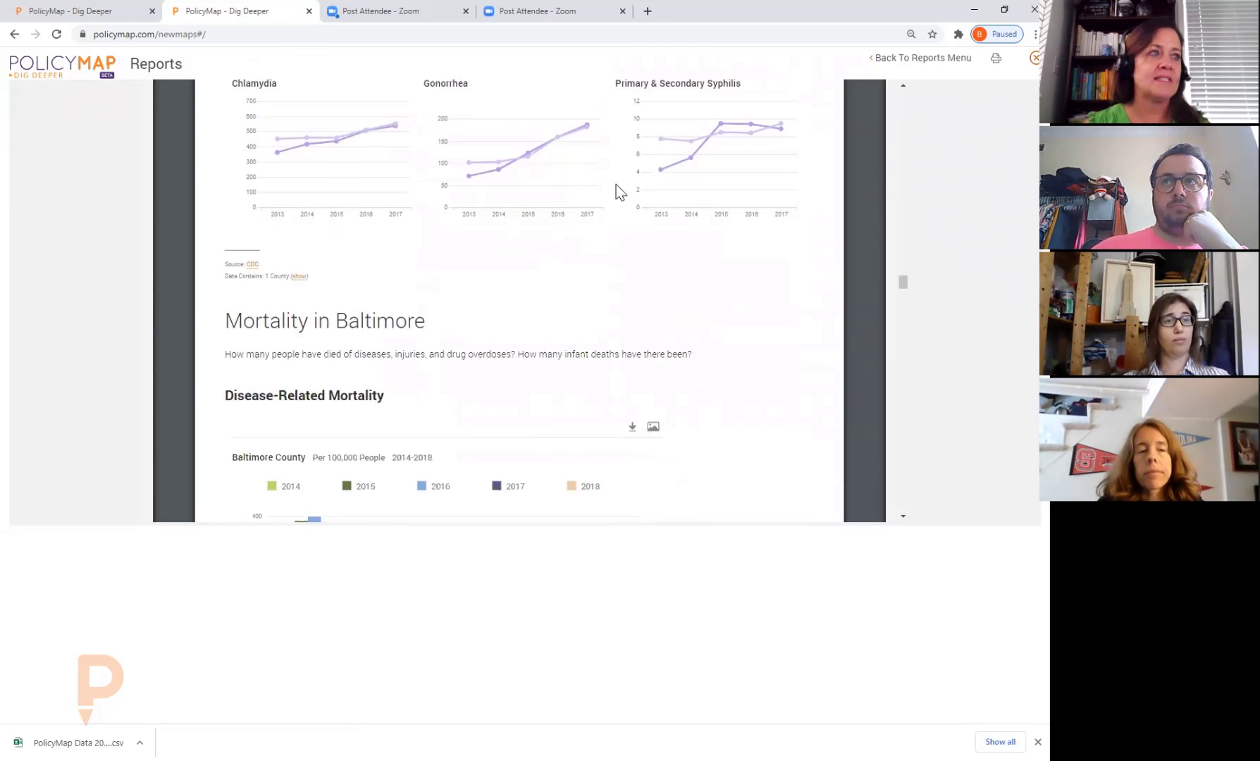
scroll(619, 190, "down", 9)
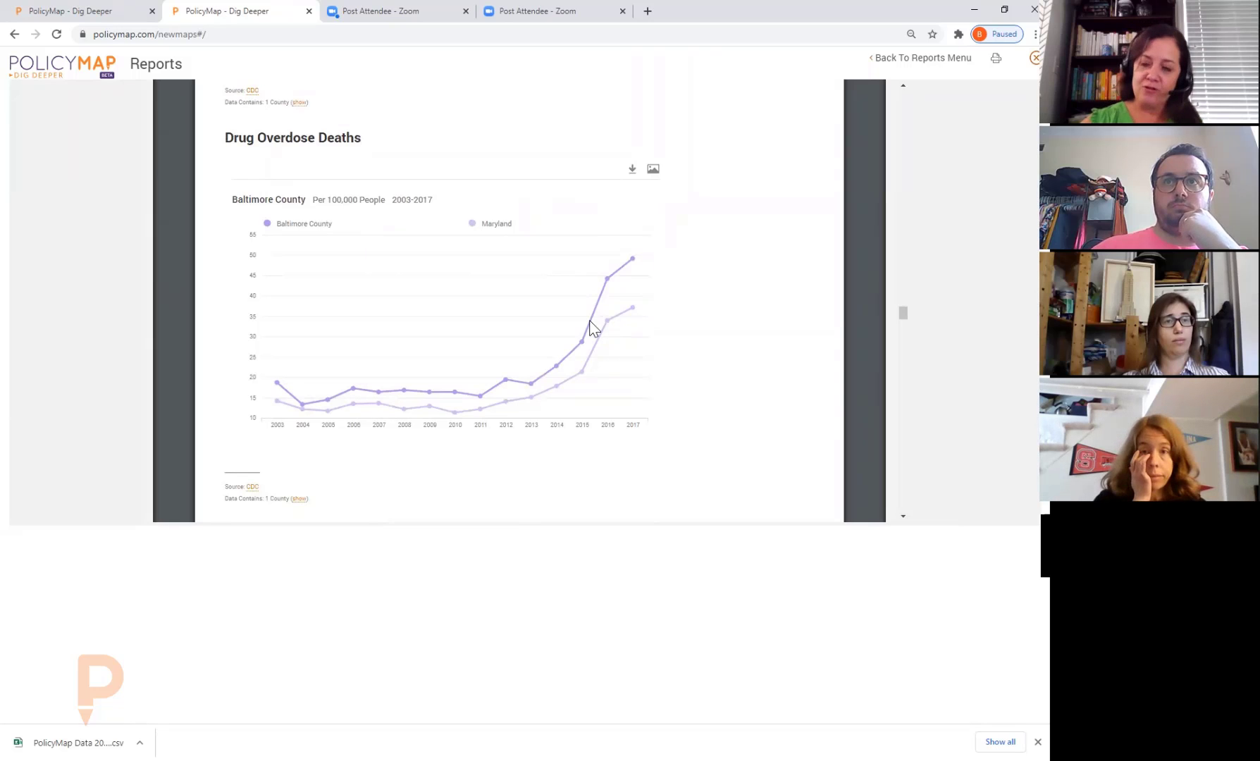
- Examine the Food Security section, covering farmers' markets and SNAP retailers, families receiving SNAP benefits, and limited supermarket access block groups
scroll(592, 328, "down", 7)
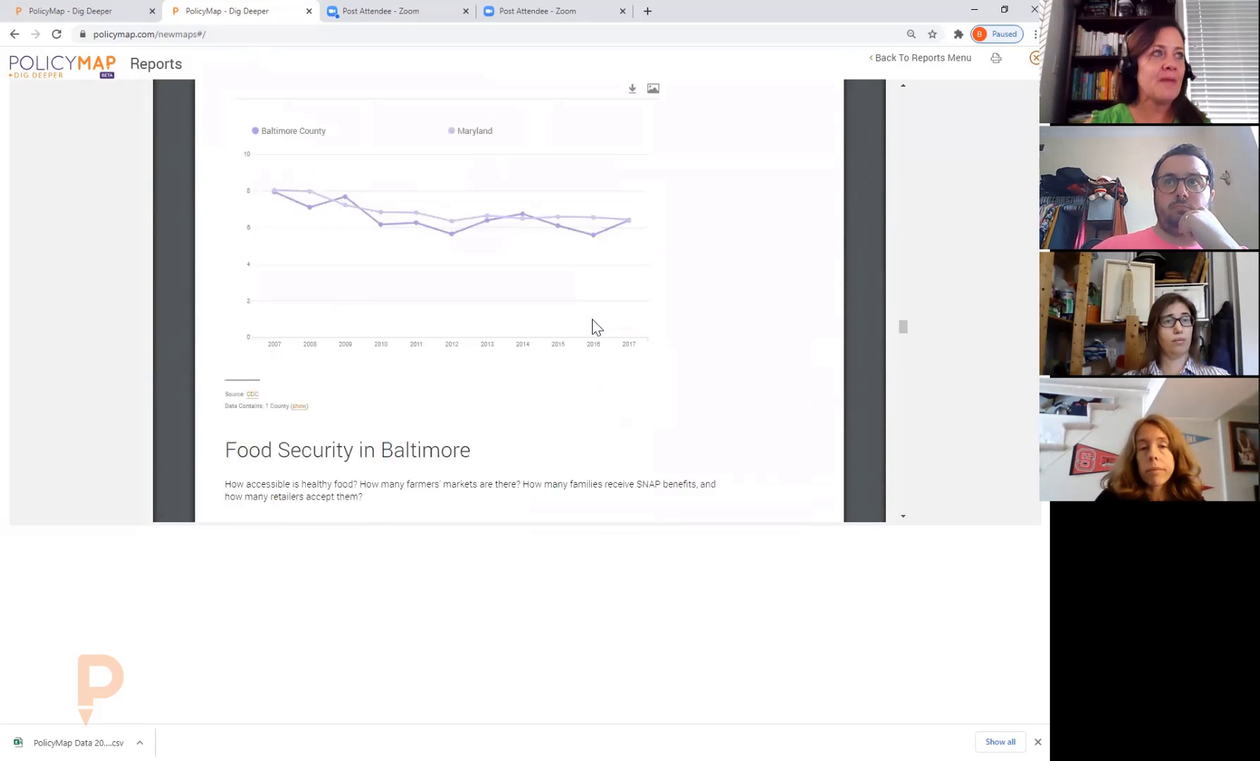
scroll(595, 328, "down", 4)
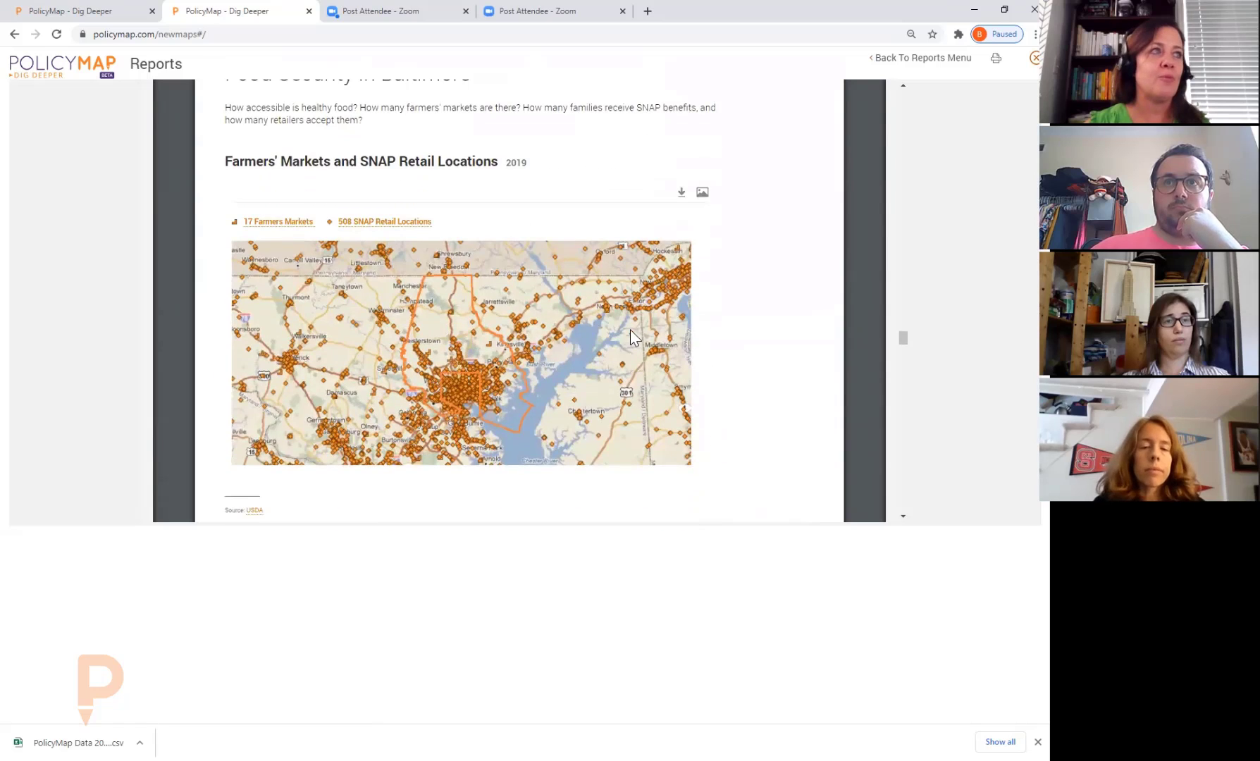
scroll(631, 329, "down", 1)
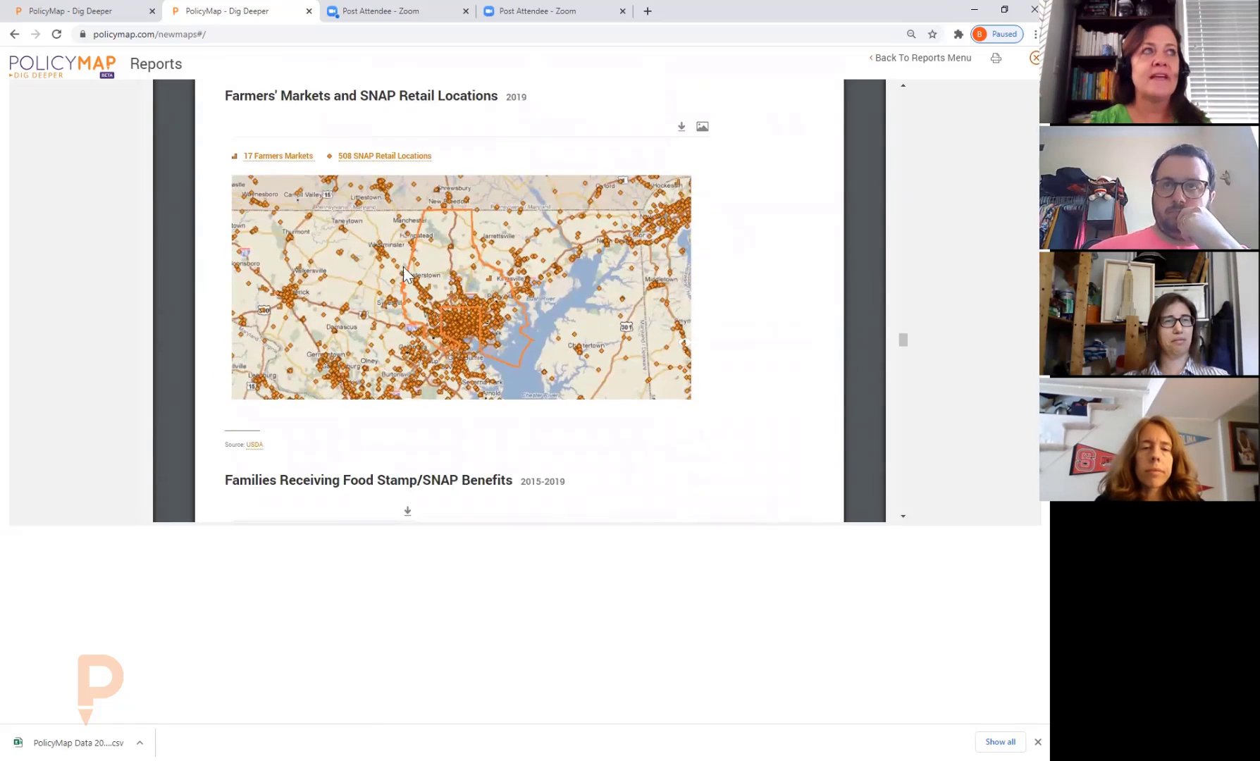
scroll(698, 356, "down", 7)
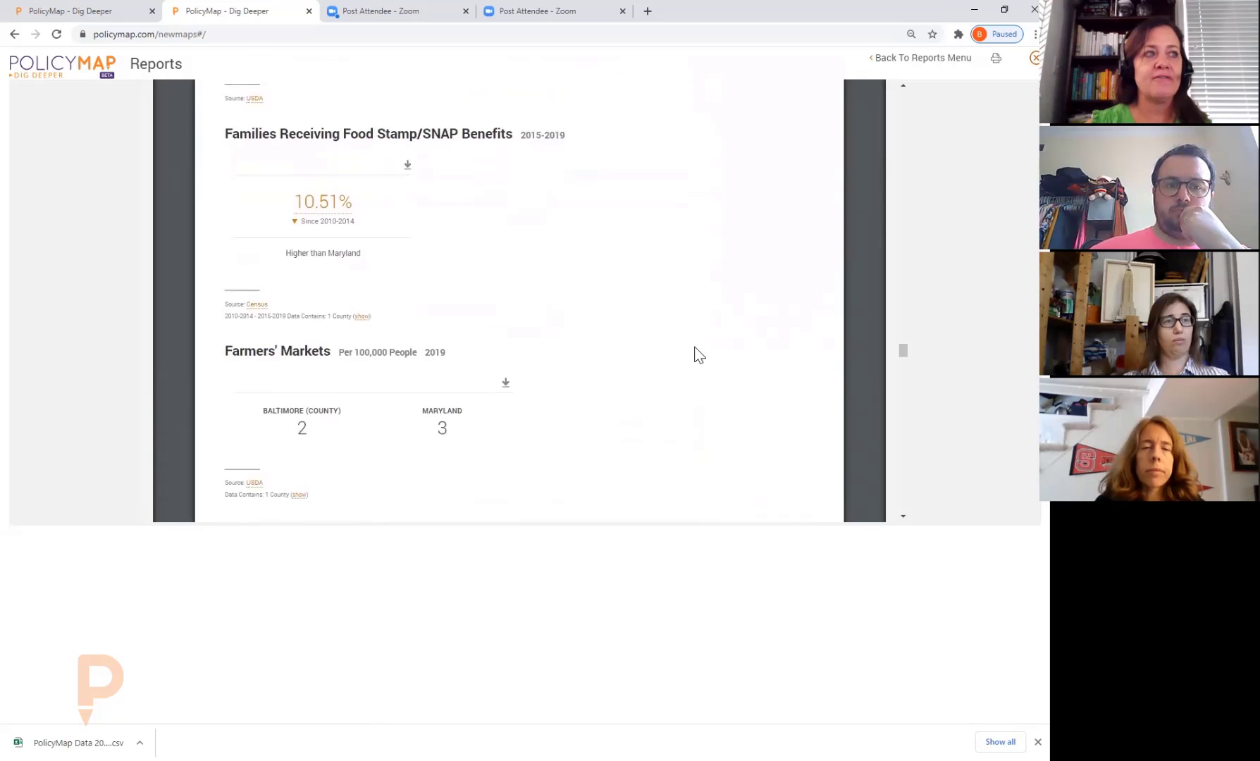
scroll(697, 360, "down", 2)
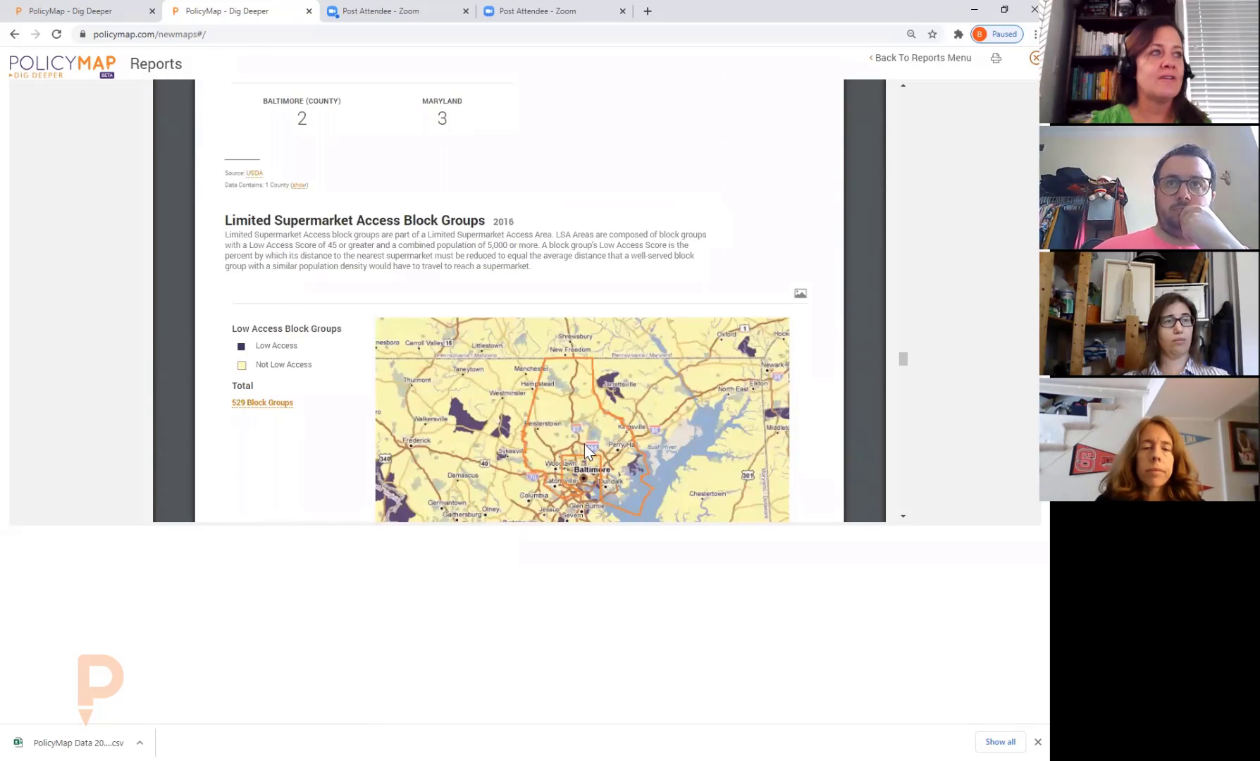
scroll(577, 435, "down", 3)
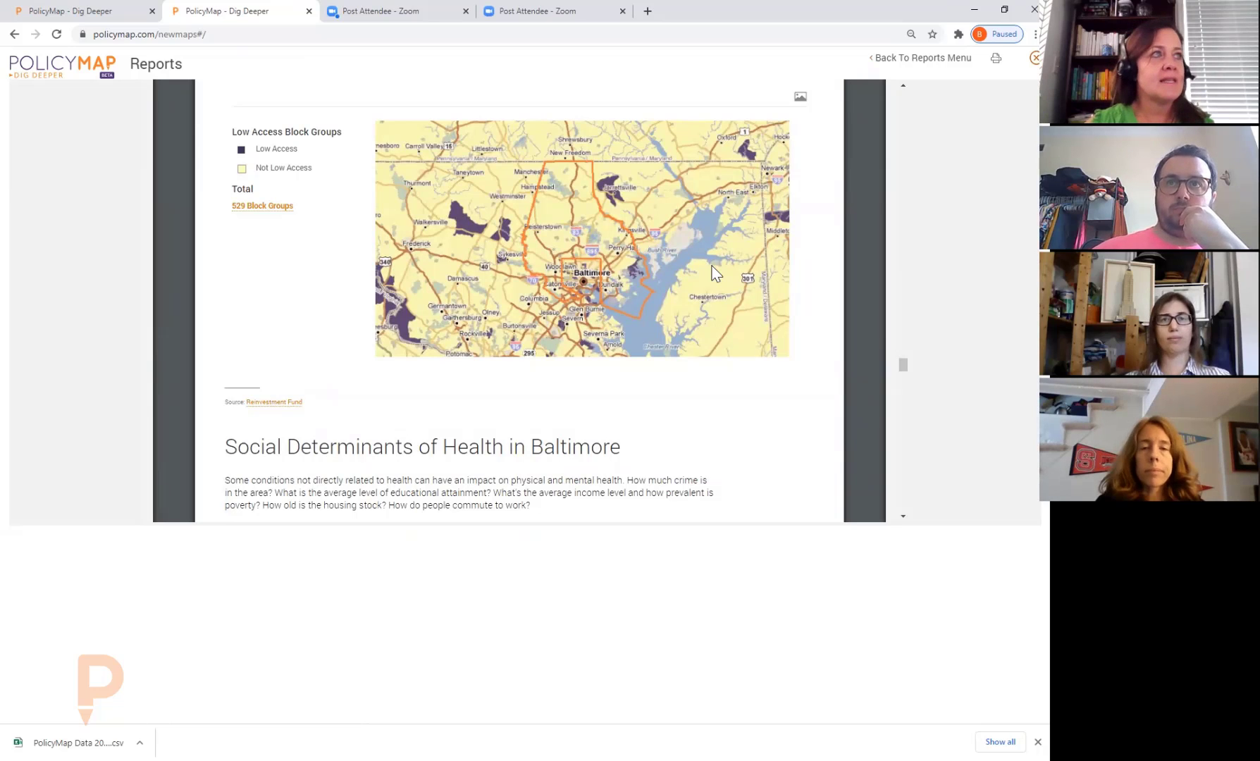
- Examine the Social Determinants of Health section on reported crime, educational attainment, incomes and poverty
scroll(531, 280, "down", 3)
scroll(418, 273, "down", 5)
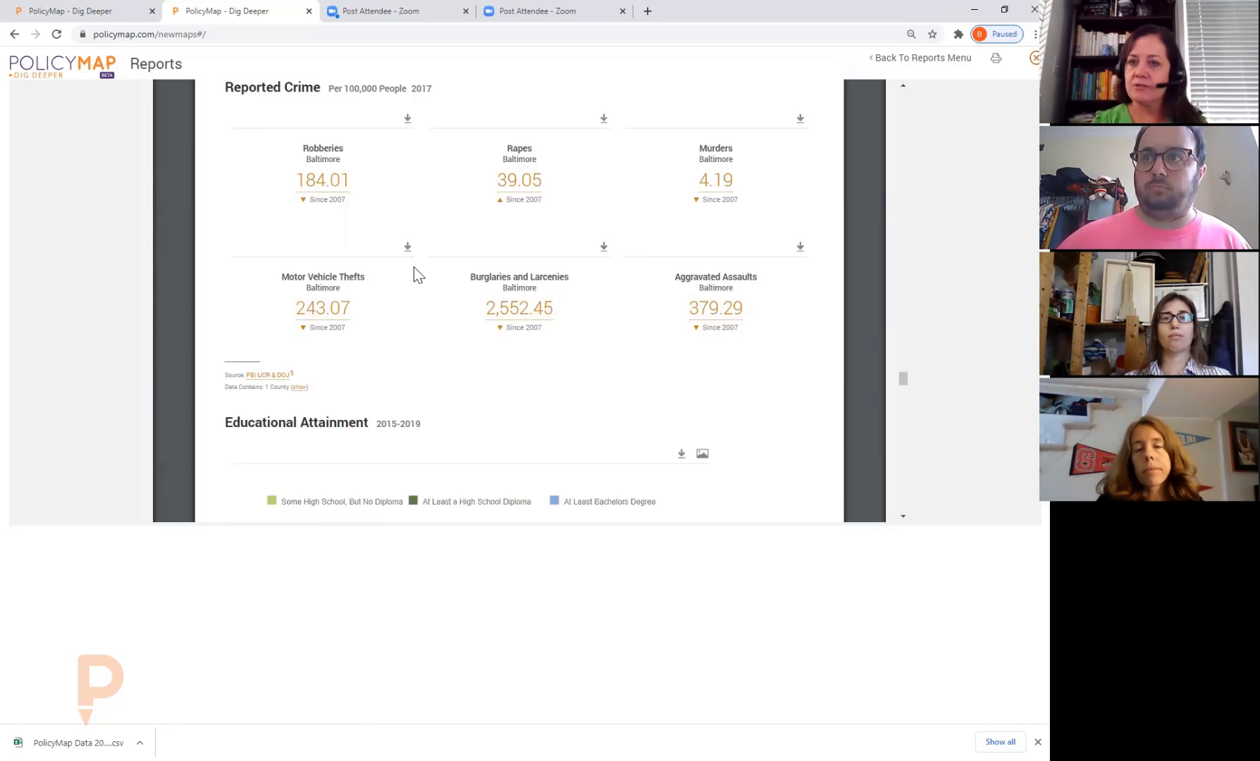
scroll(368, 303, "down", 3)
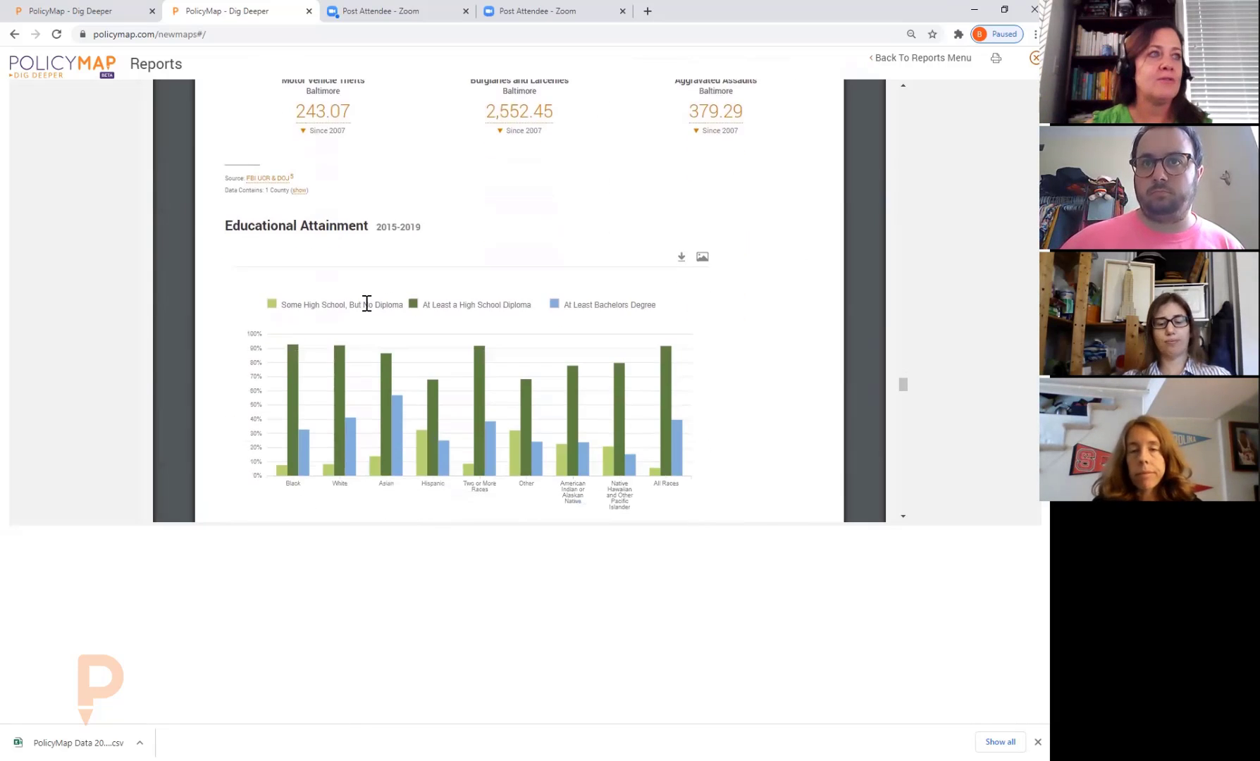
scroll(367, 303, "down", 7)
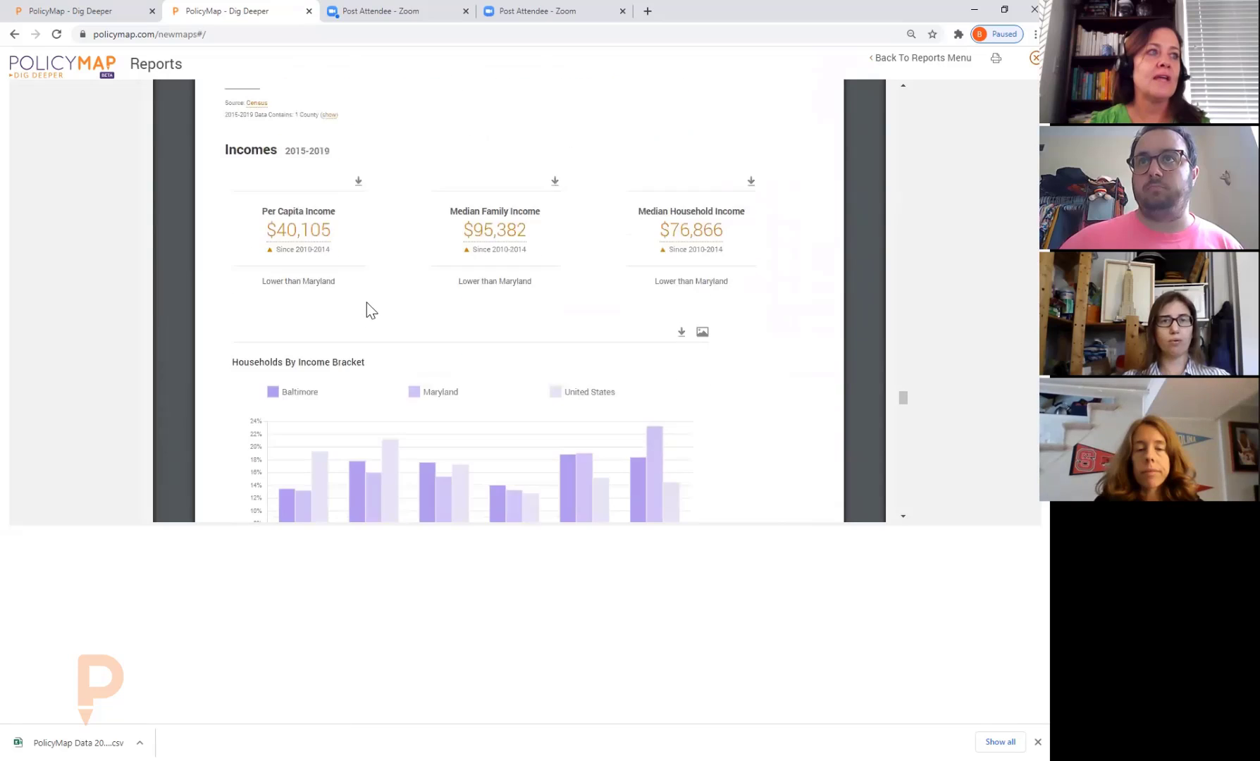
scroll(367, 303, "down", 7)
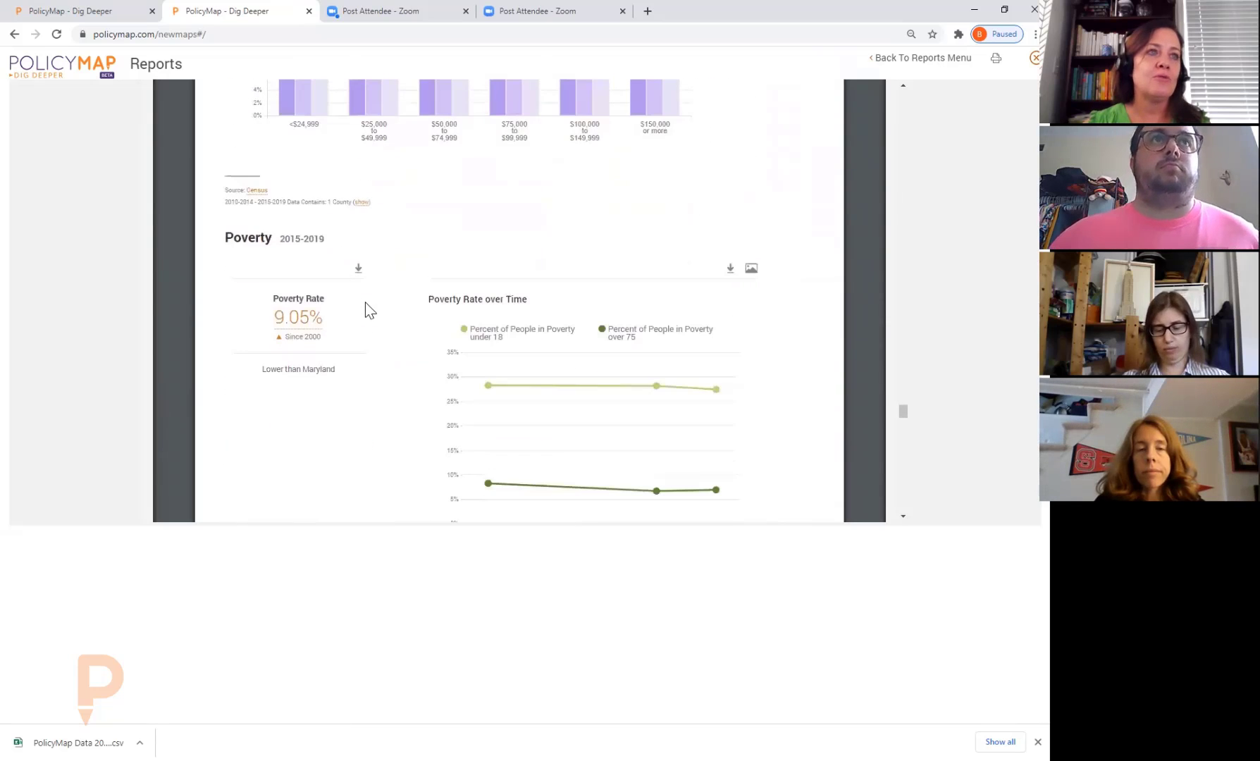
scroll(365, 302, "down", 2)
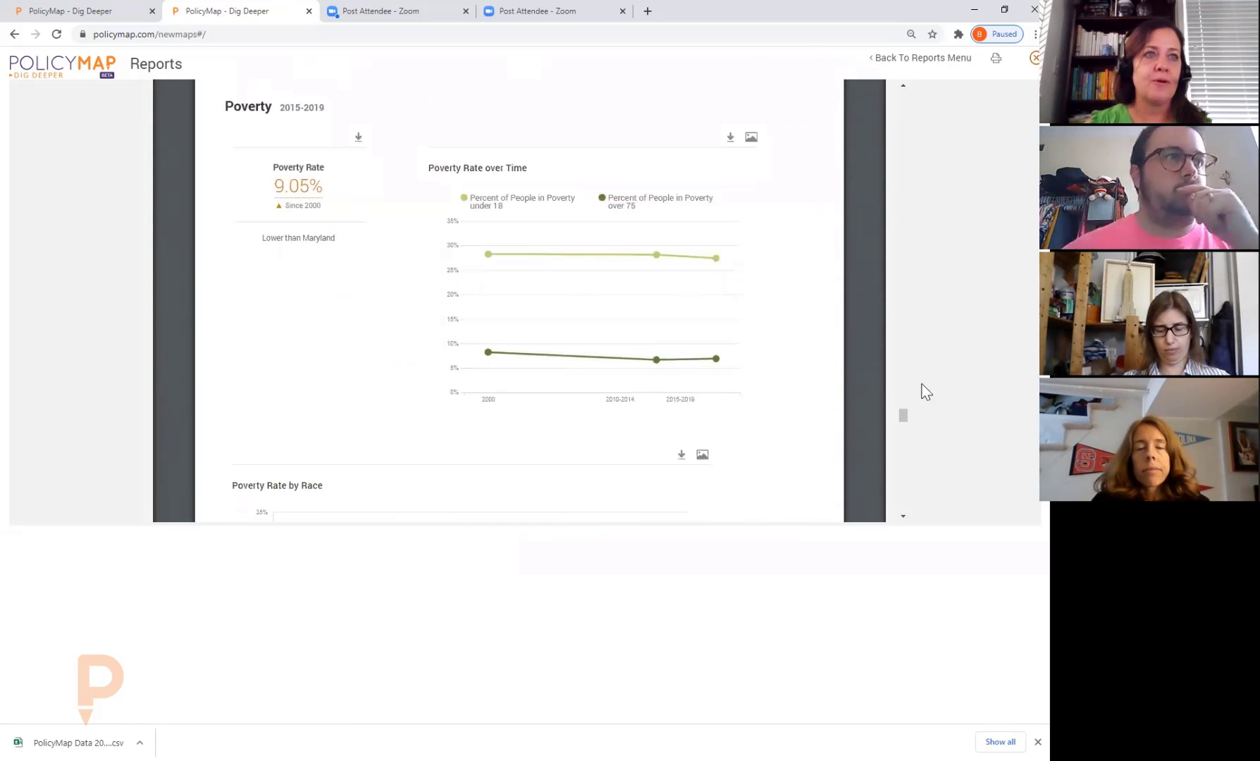
- Go back to the beginning of the health report, leave it, and return to the map
left_click_drag(904, 417, 914, 66)
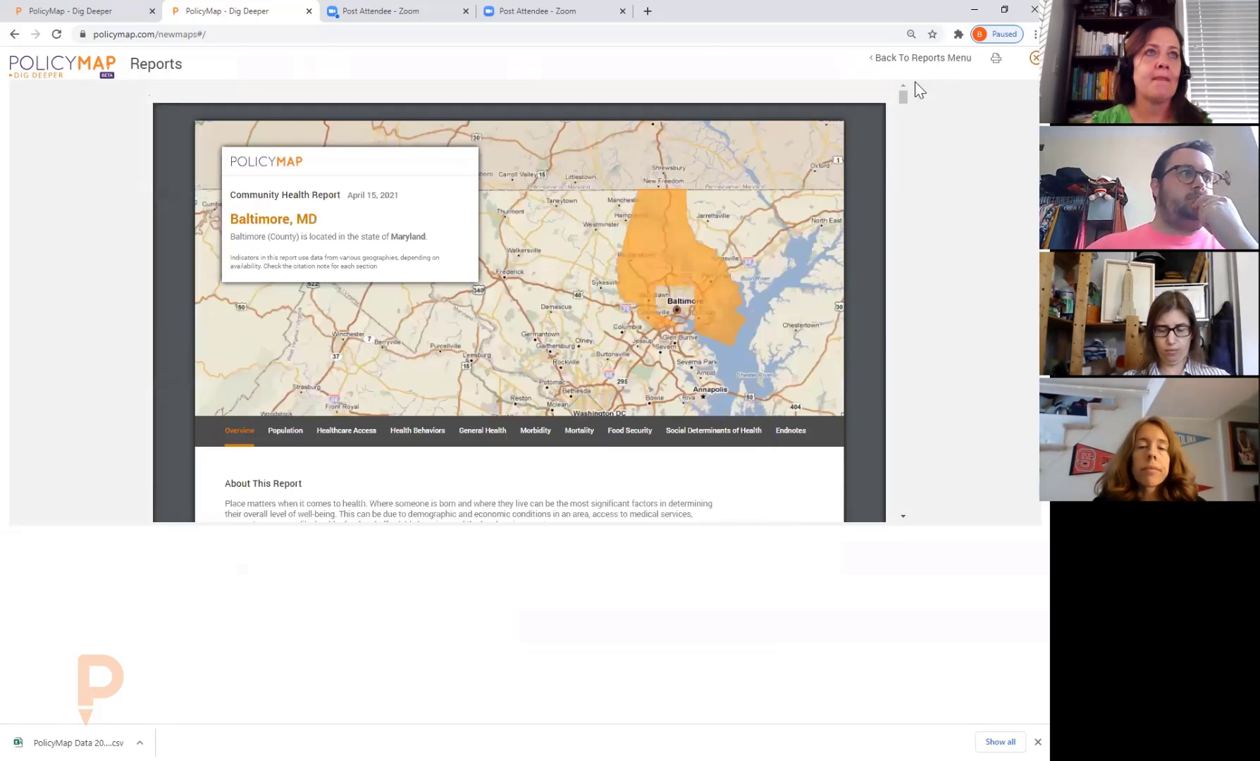
left_click(940, 58)
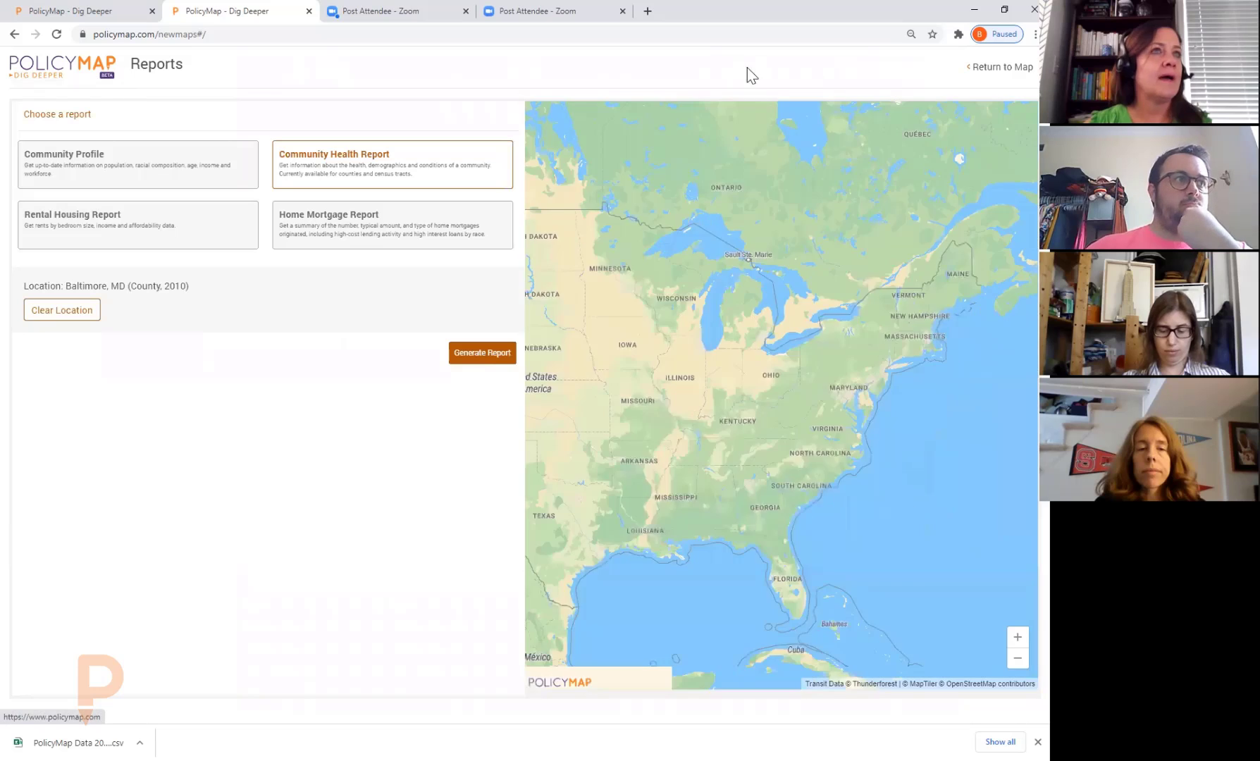
left_click(1005, 68)
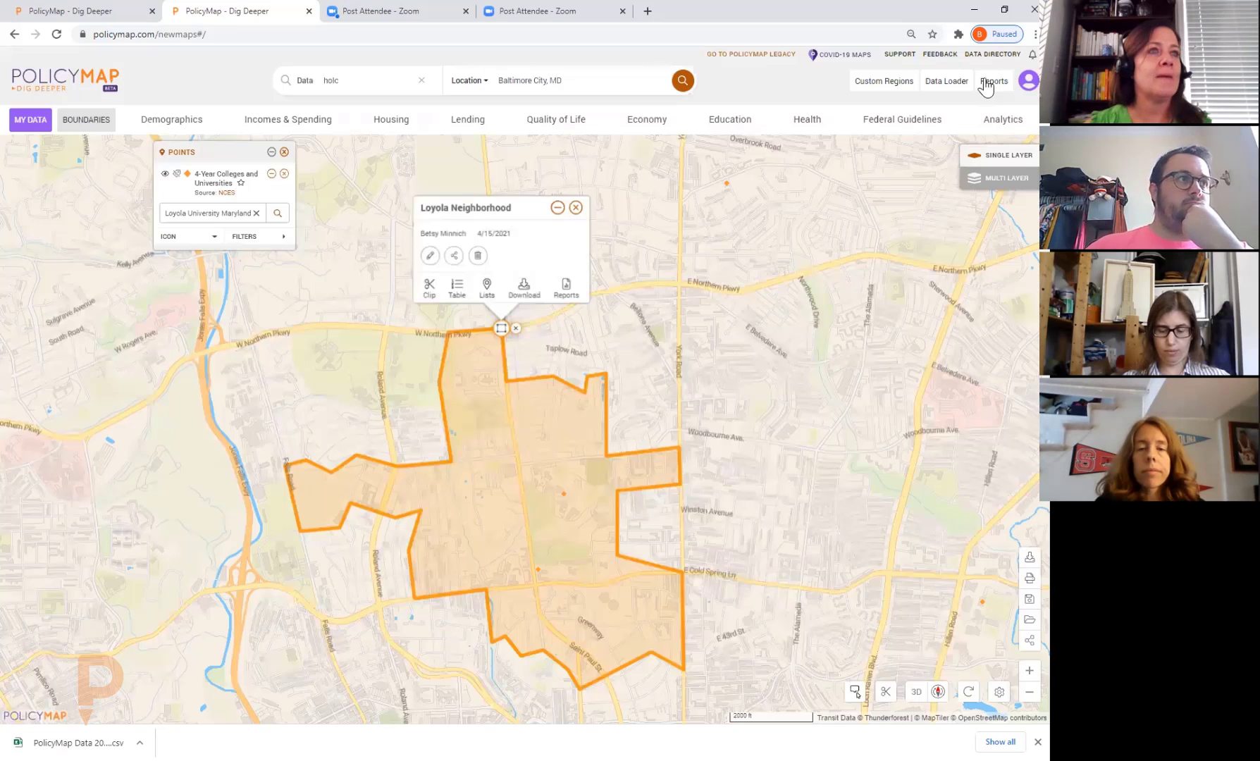
- Close the Loyola Neighborhood information box and remove that custom region from the map
left_click(557, 208)
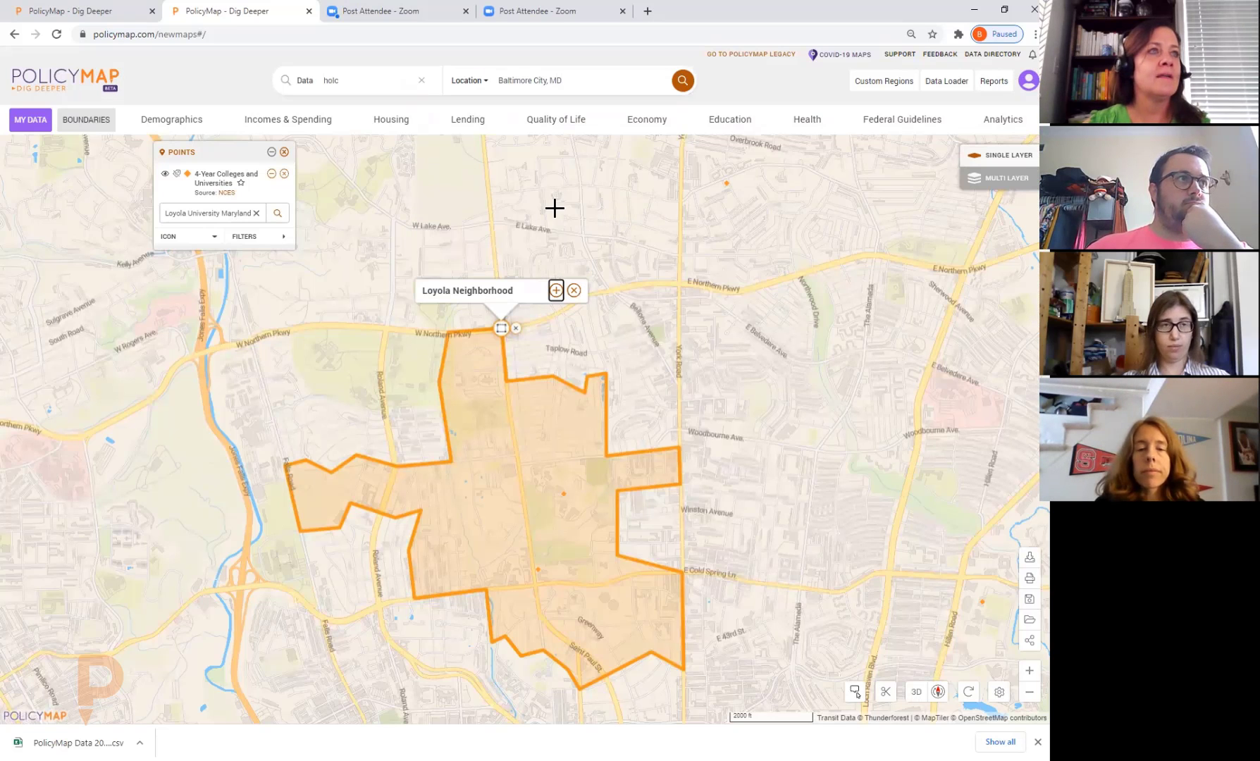
left_click(574, 290)
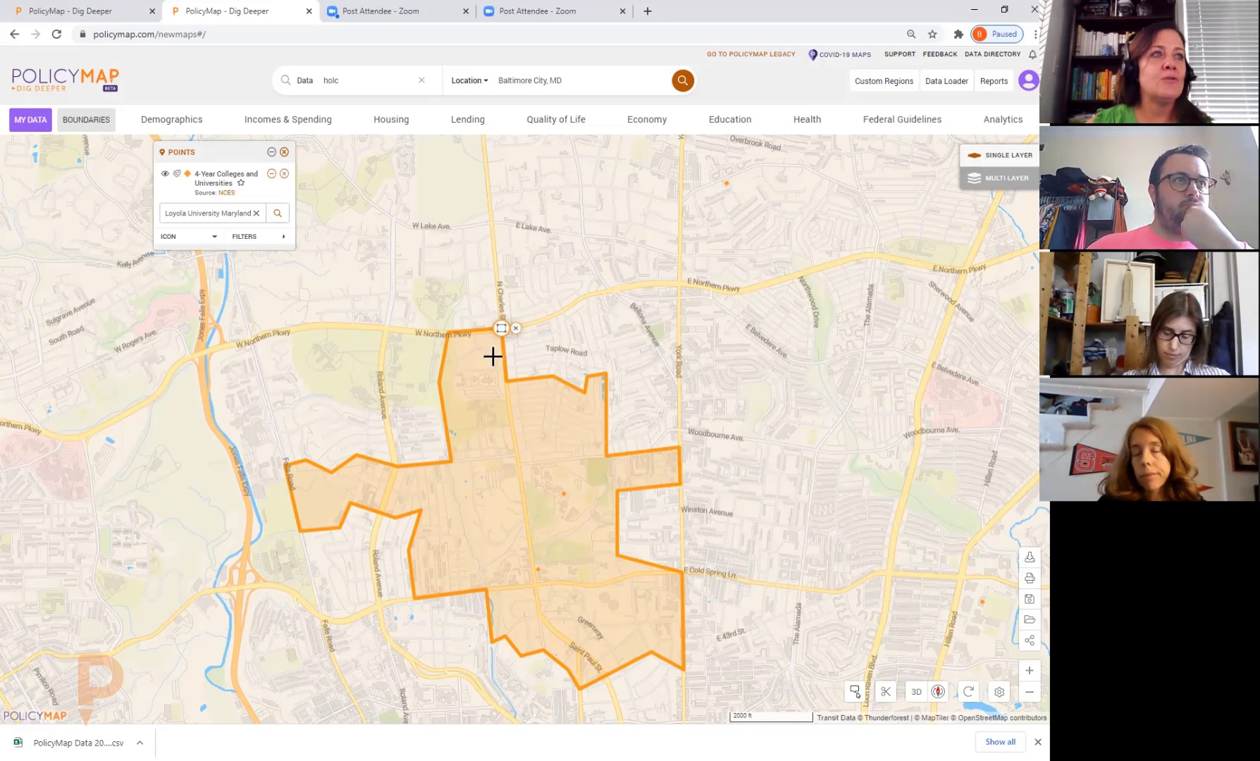
left_click(516, 327)
left_click_drag(672, 588, 675, 445)
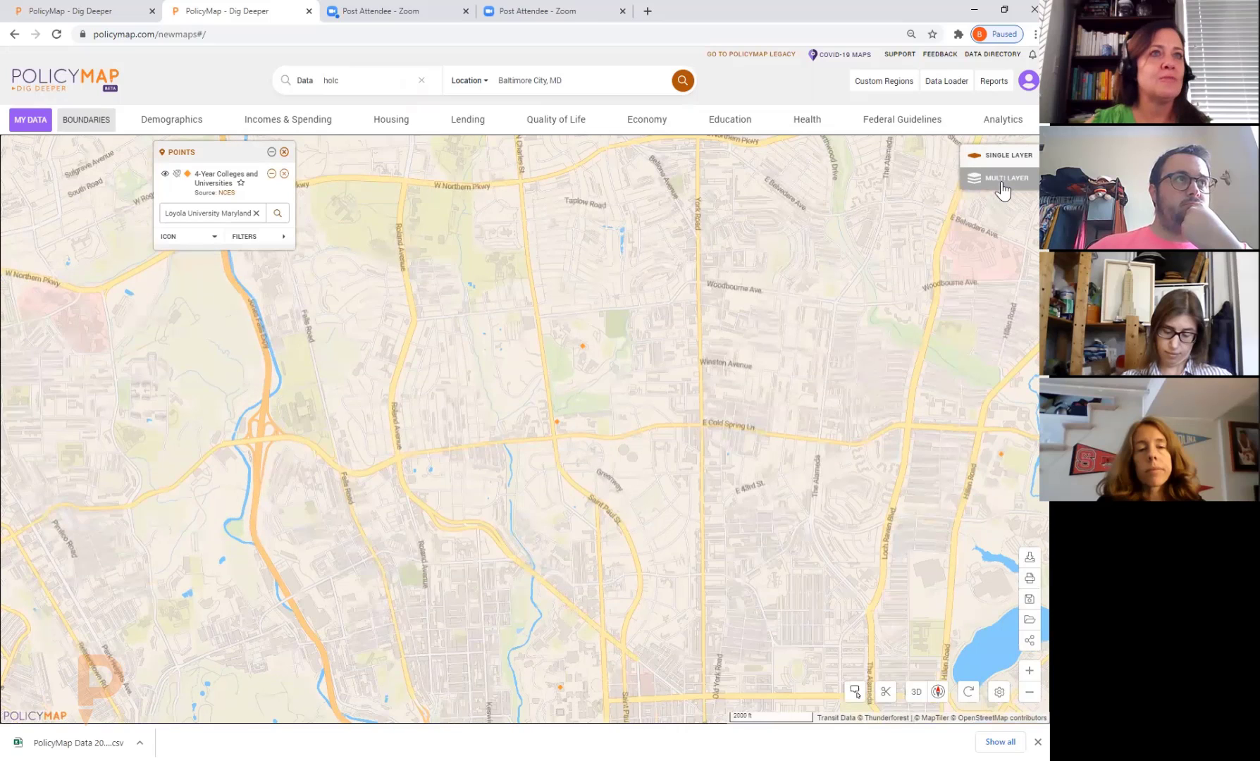
- Switch the map to multi-layer mode and clear the college points and the existing diabetes, age 65 or older, and obesity layers
left_click(1002, 181)
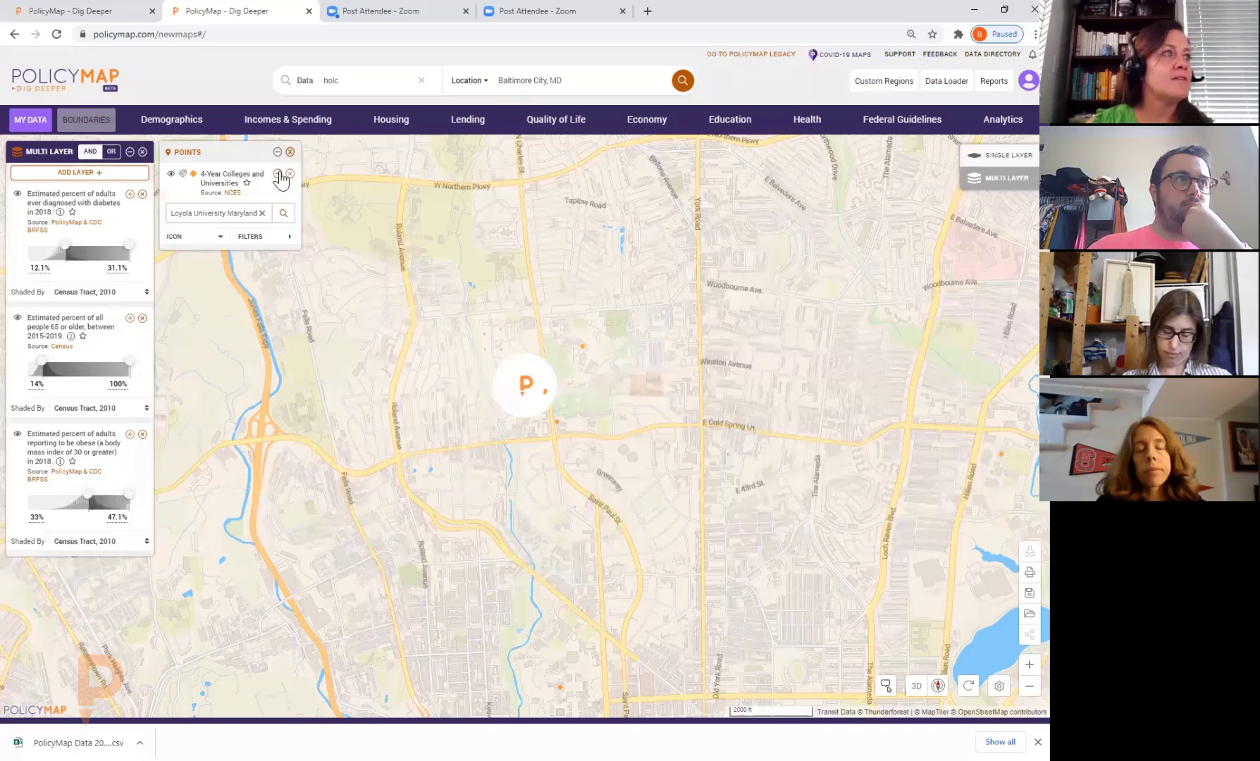
left_click(289, 152)
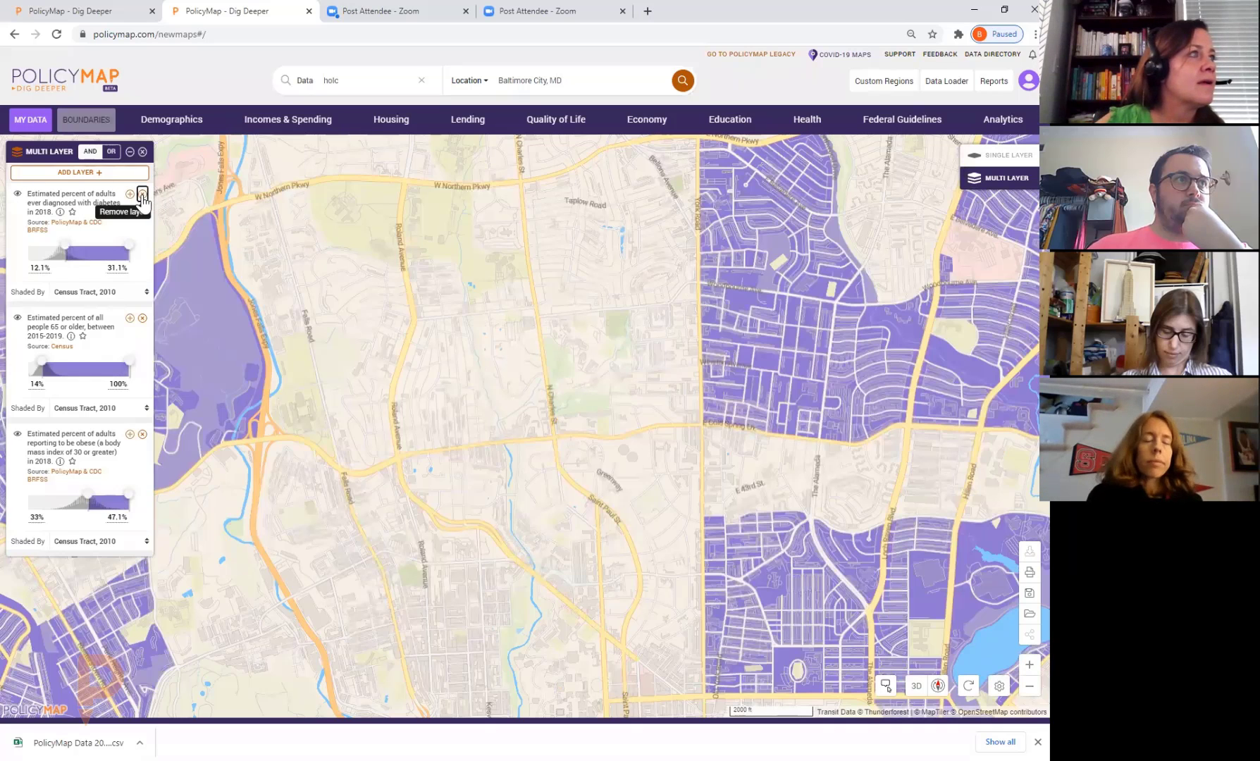
left_click(143, 195)
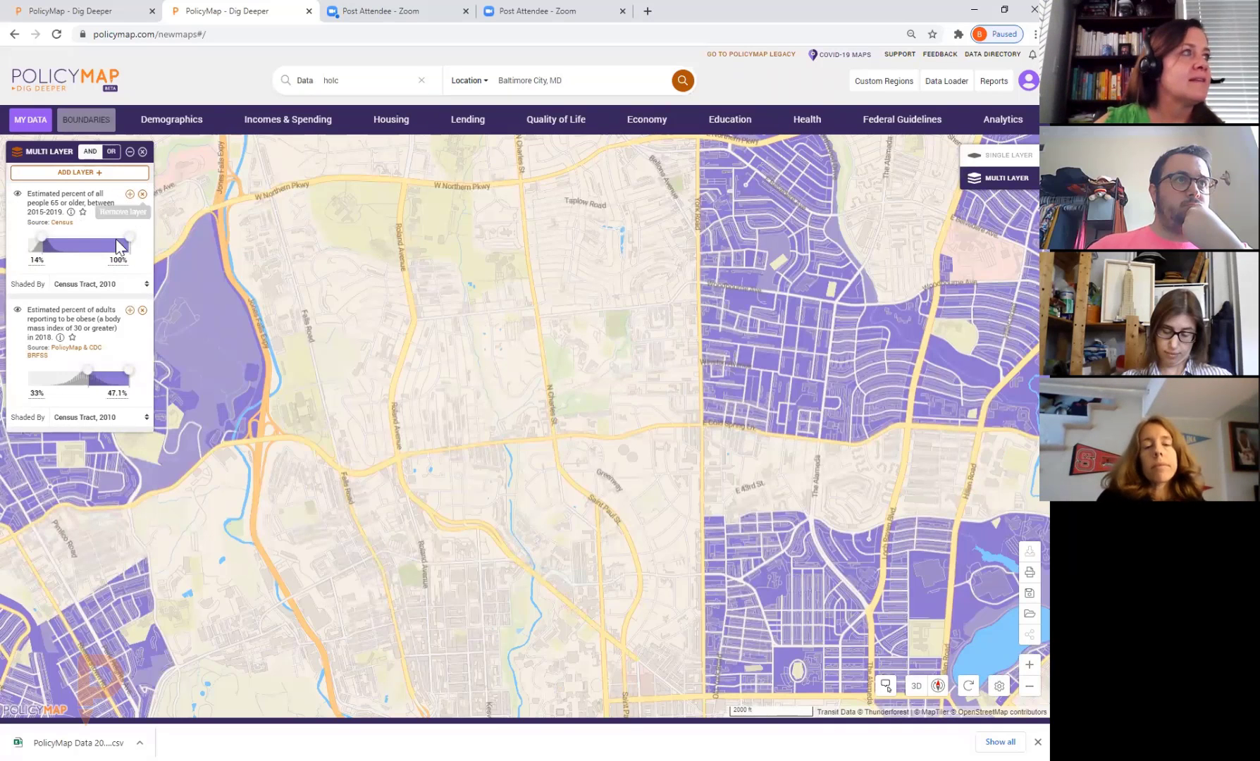
left_click(142, 194)
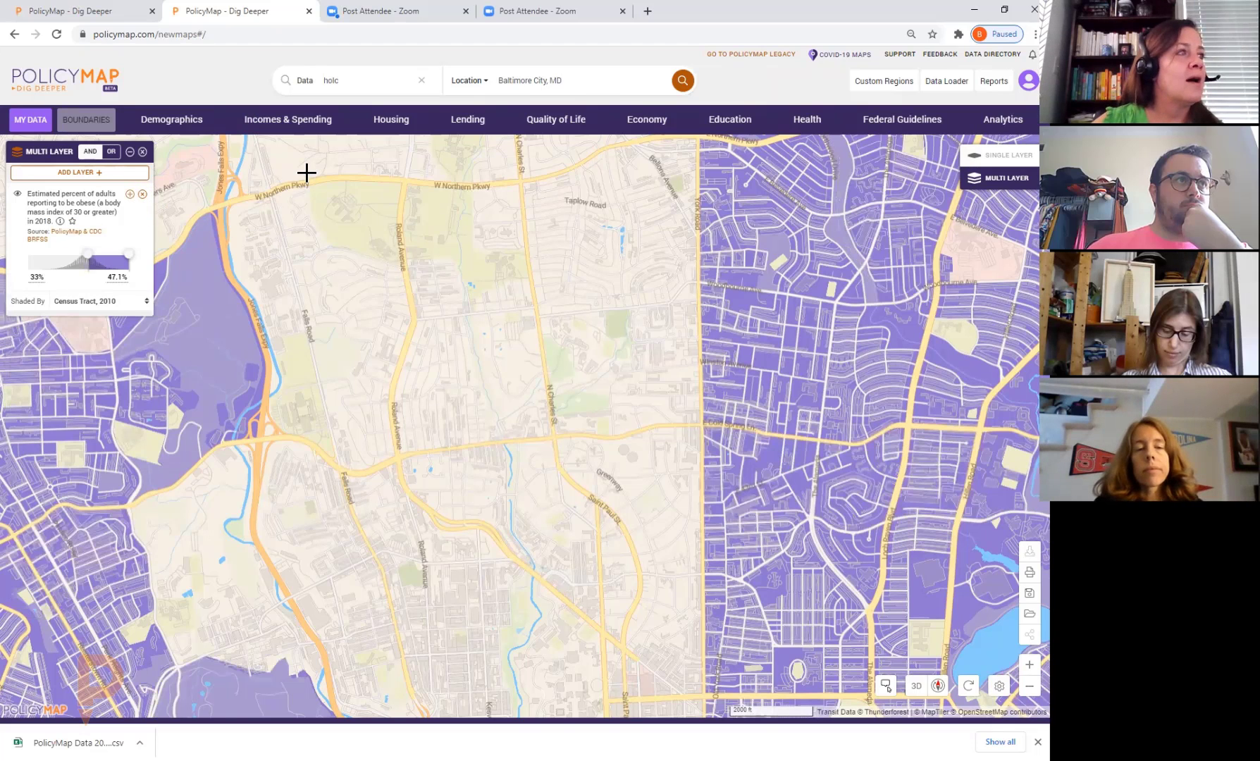
left_click(140, 195)
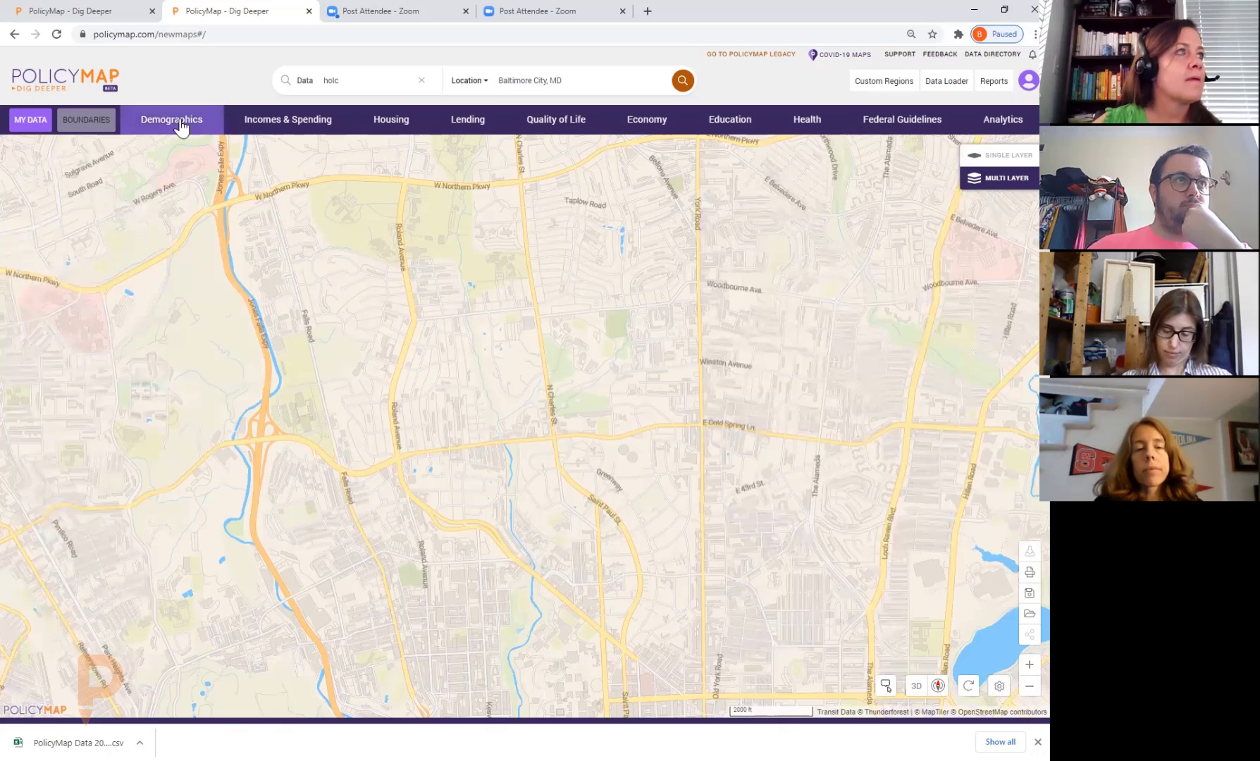
- Add a layer for Black or African American people living in poverty and set its range to 32–100%
left_click(268, 121)
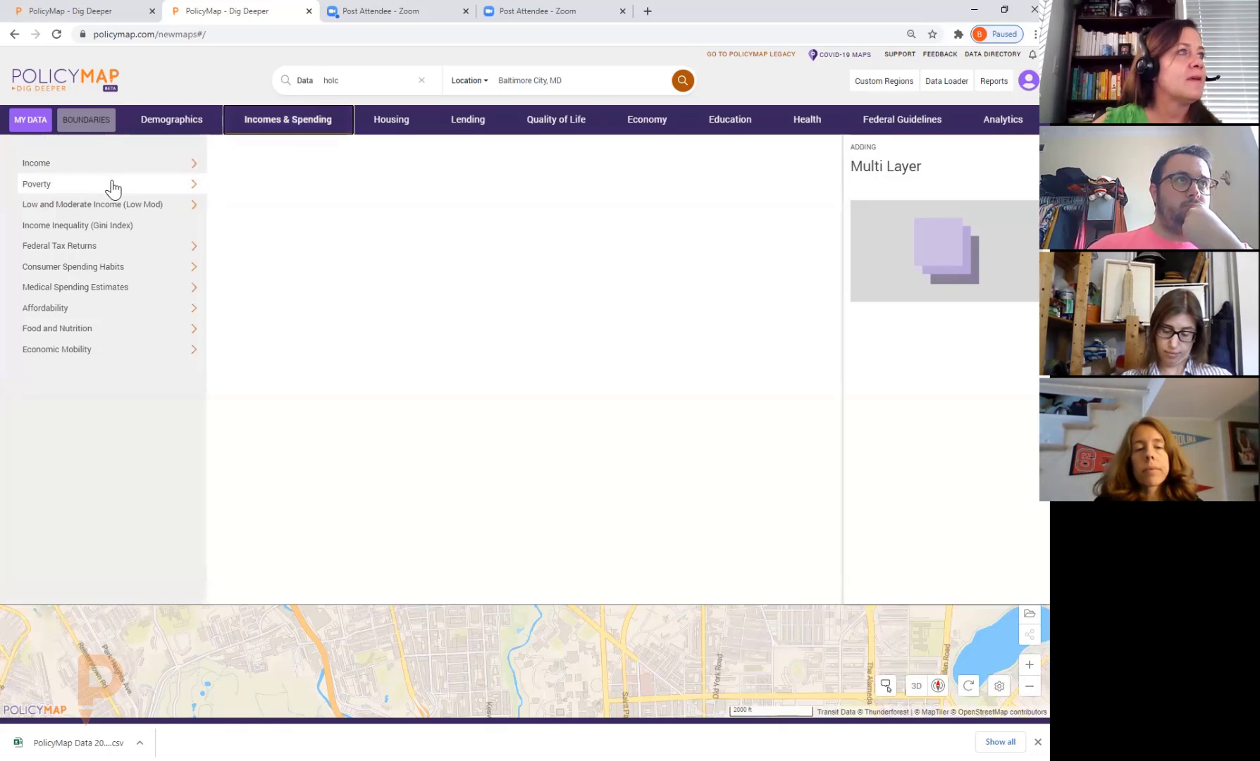
left_click(112, 183)
left_click(298, 186)
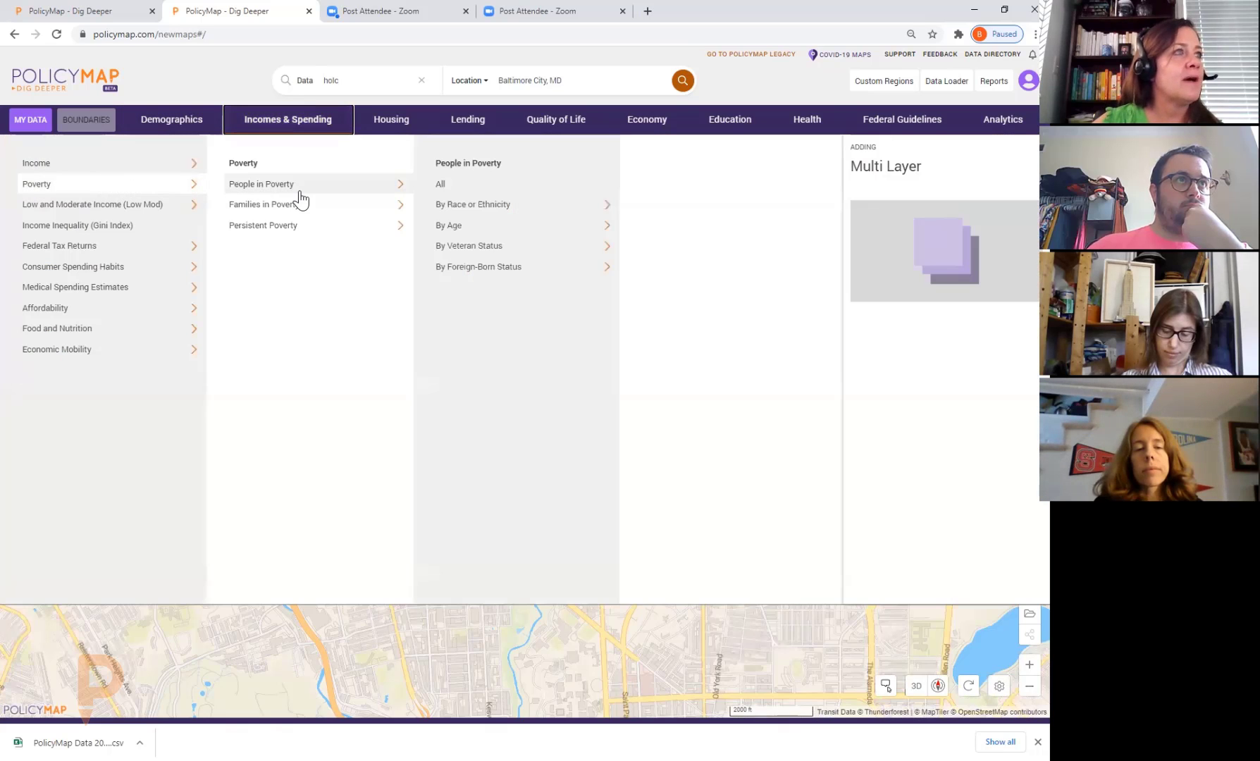
left_click(487, 205)
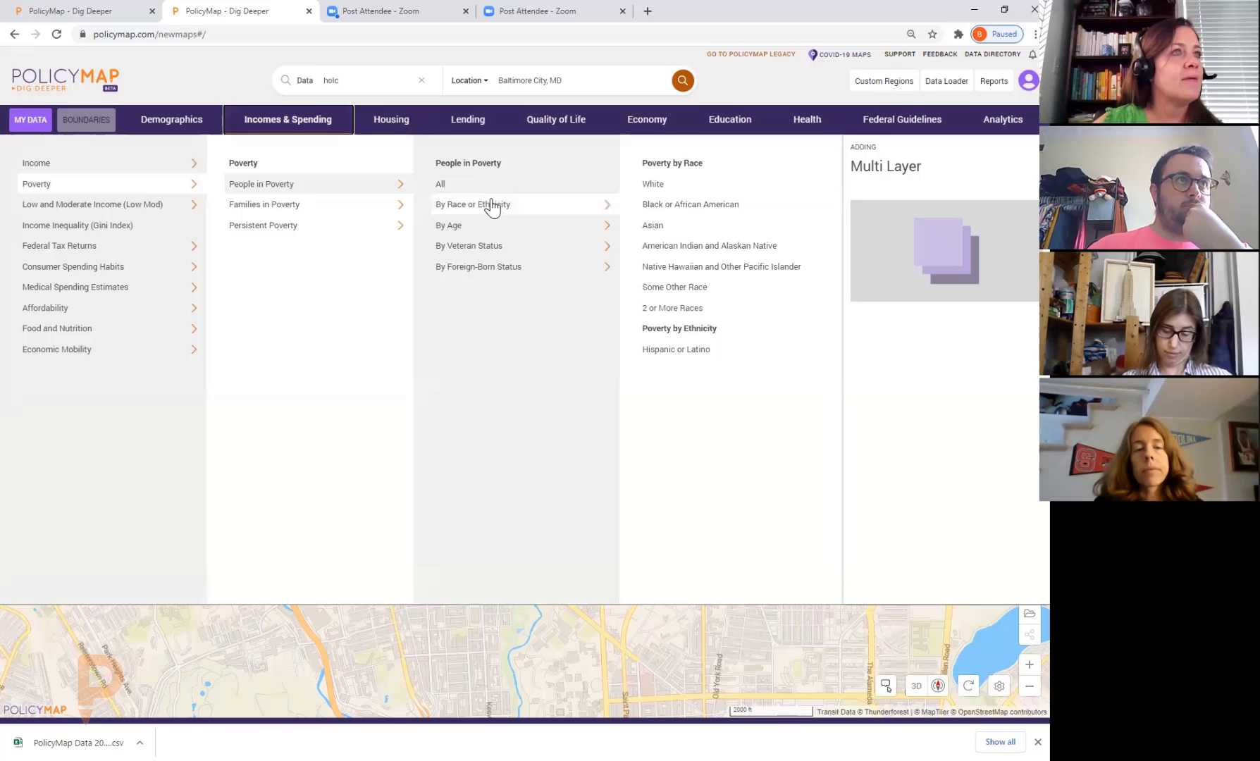
left_click(694, 205)
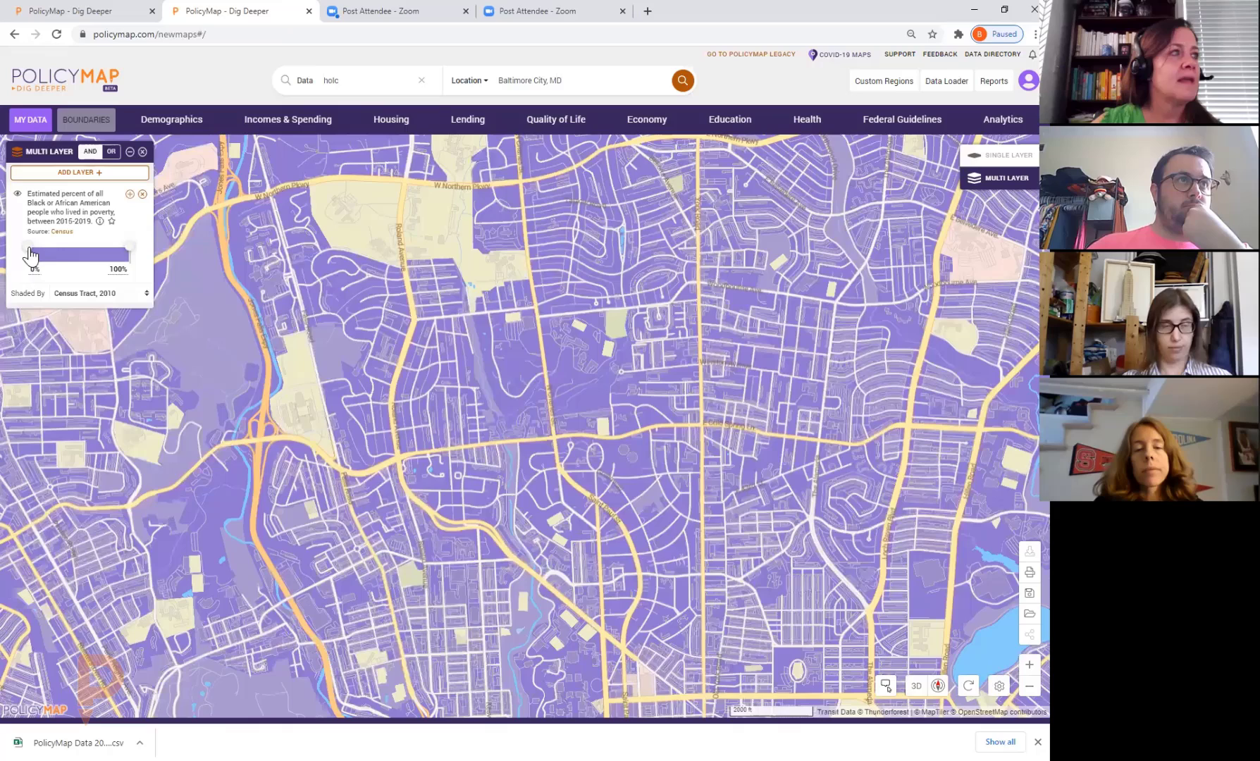
left_click_drag(29, 249, 60, 249)
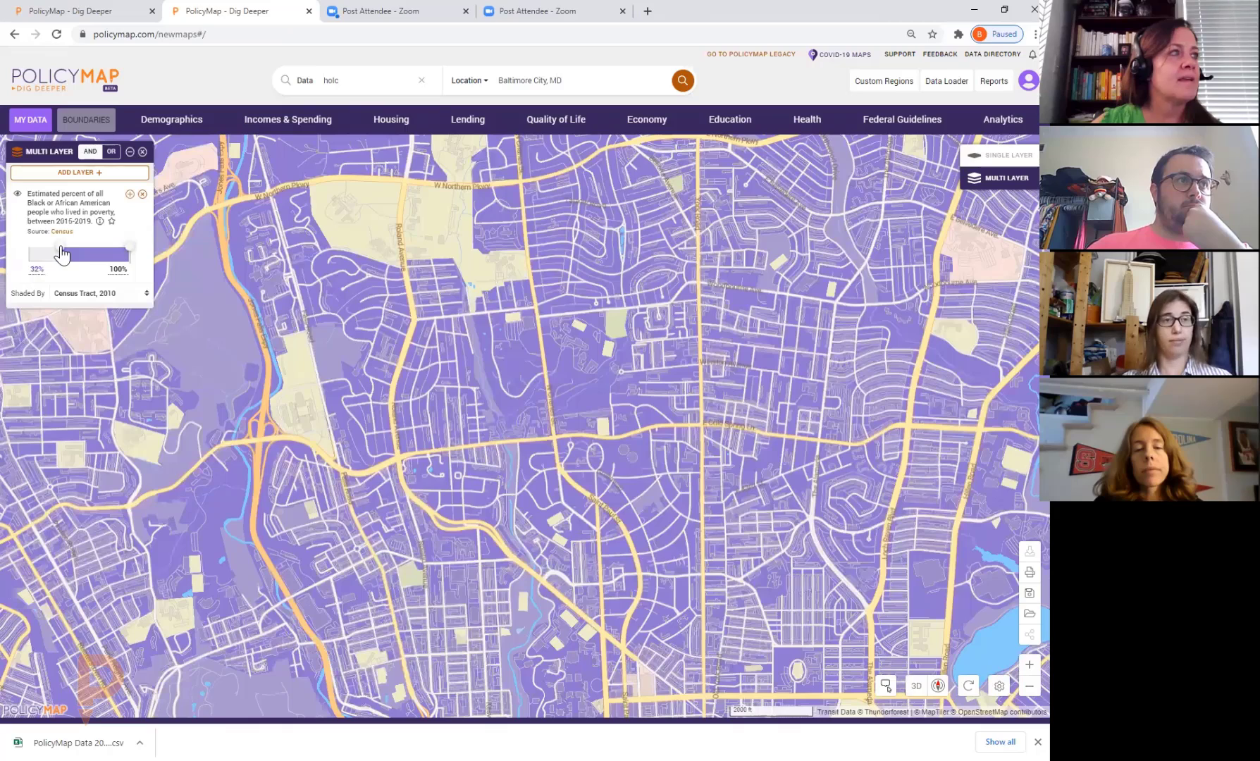
left_click_drag(555, 473, 554, 324)
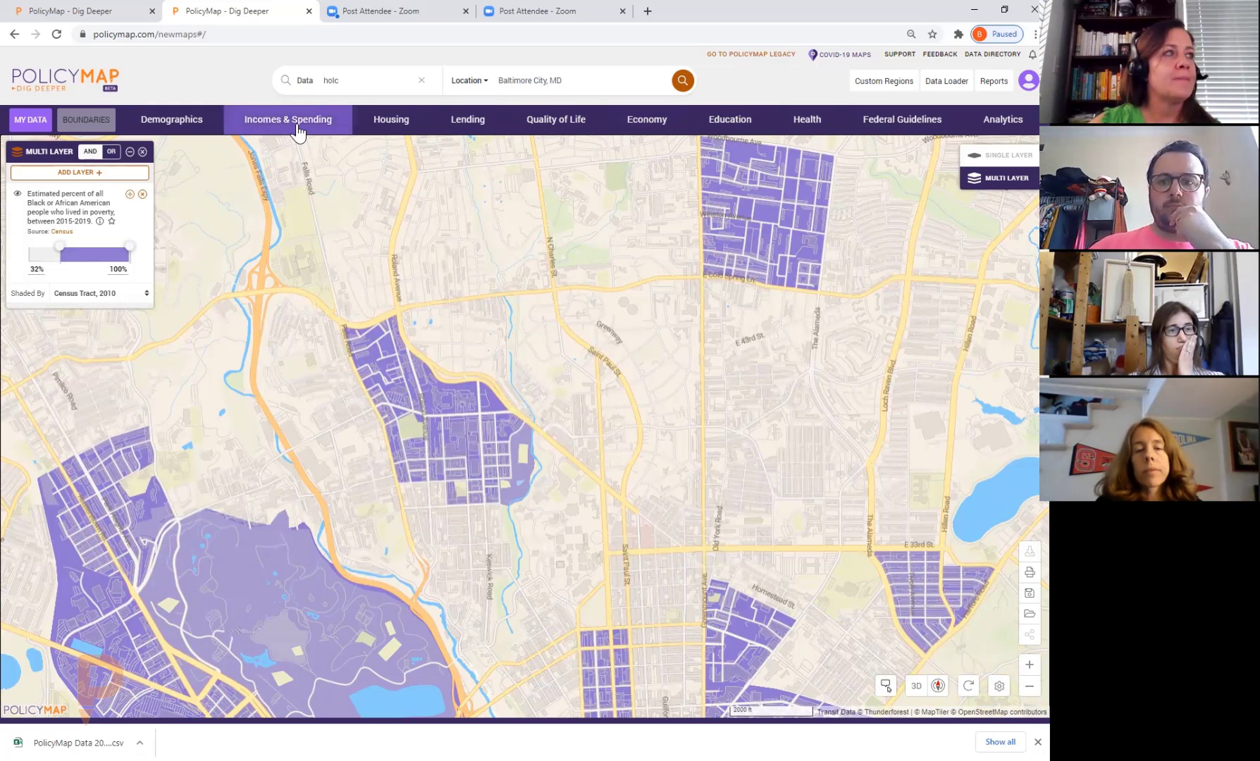
- Add a second layer for all cost-burdened renter households with a range of 37–100%, and inspect the overlap further south
left_click(384, 127)
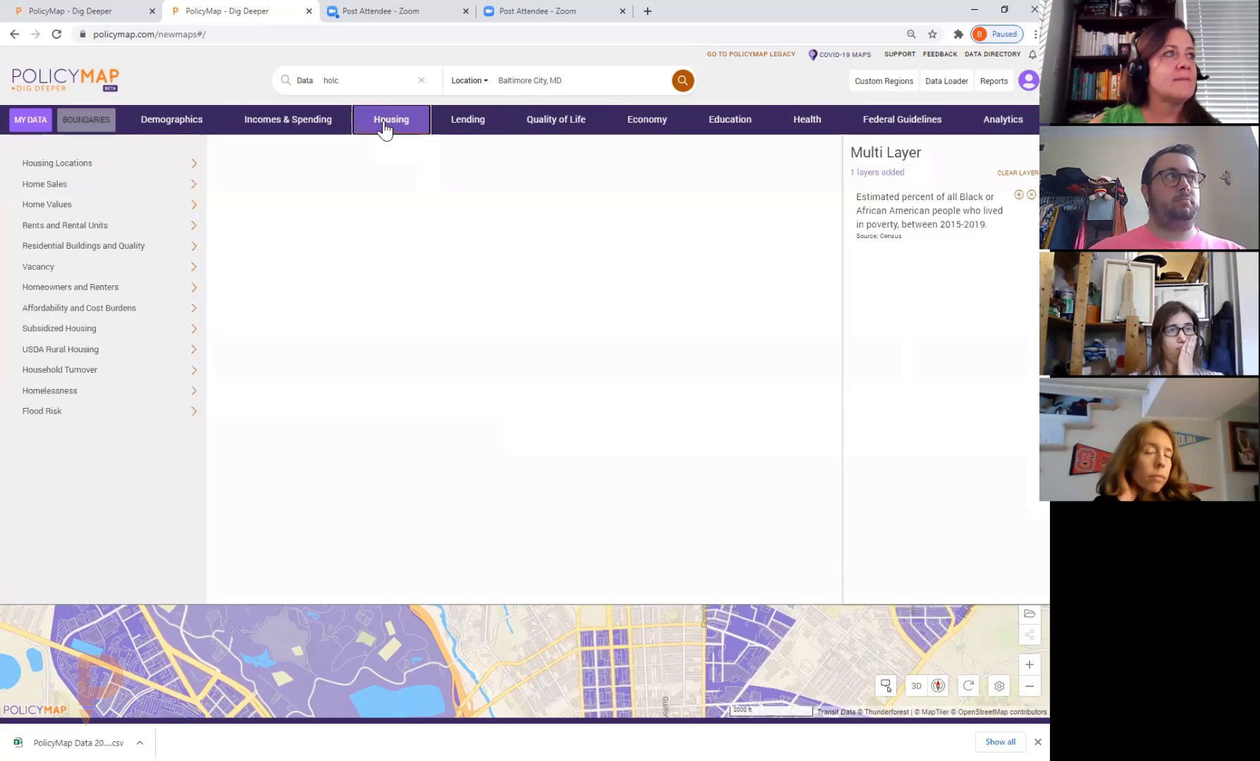
mouse_move(164, 175)
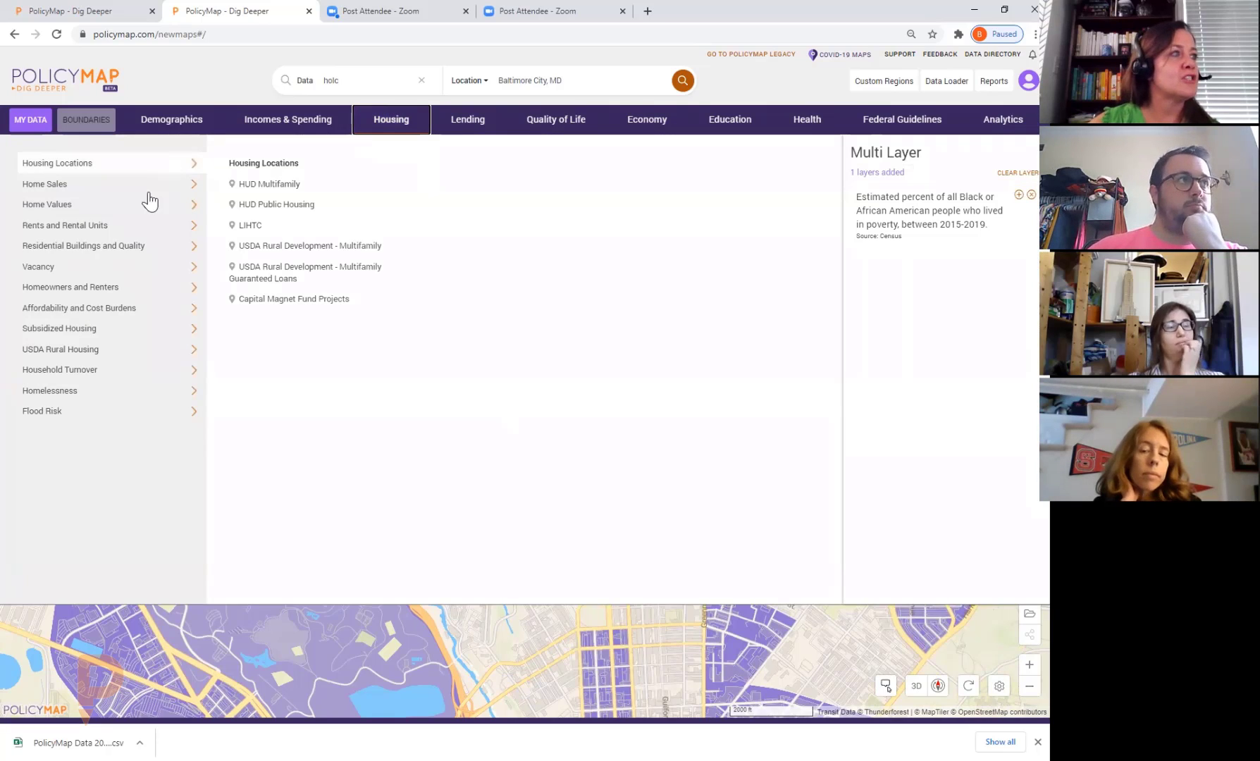
mouse_move(146, 315)
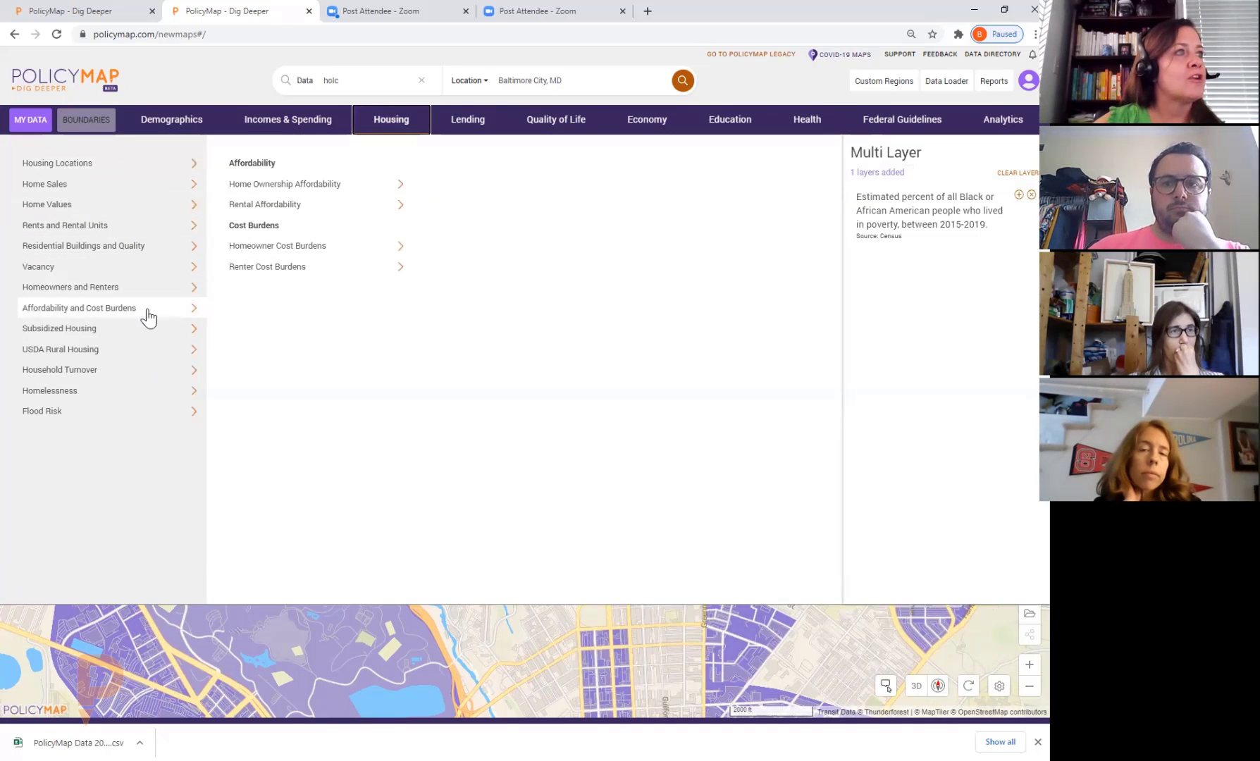
mouse_move(337, 189)
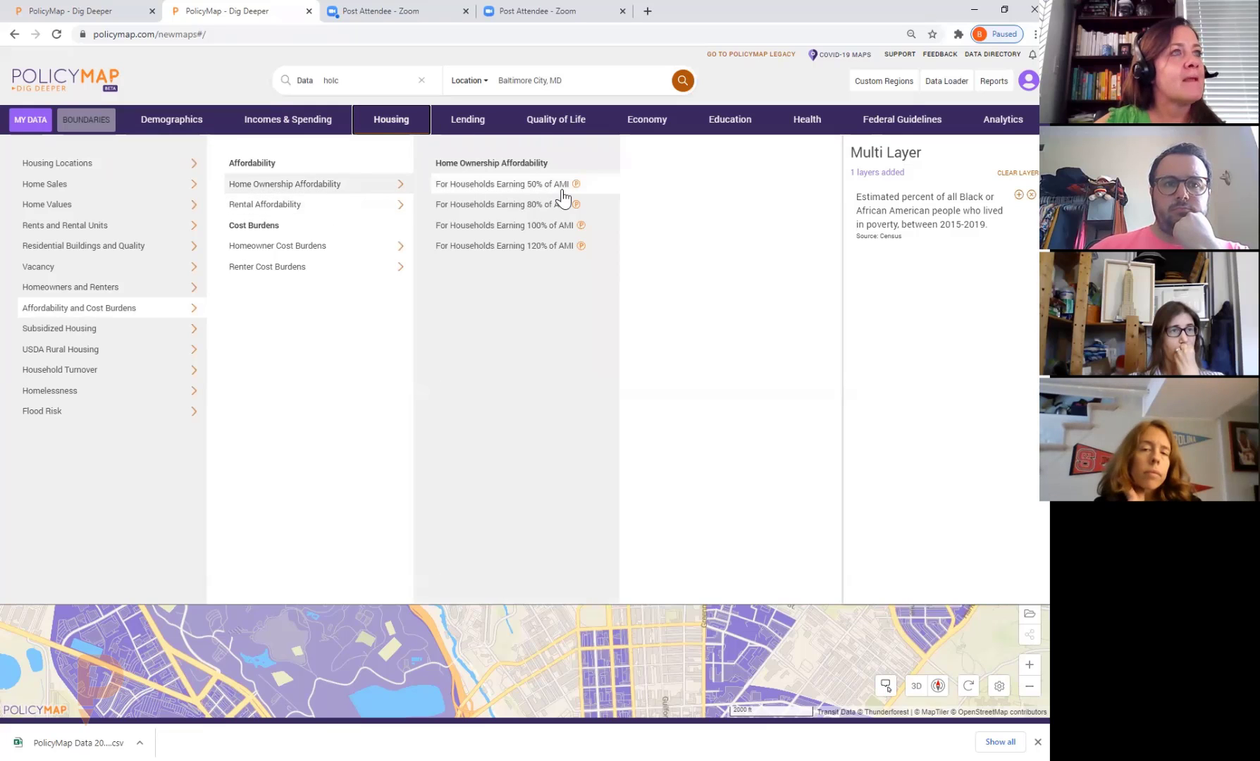
mouse_move(305, 267)
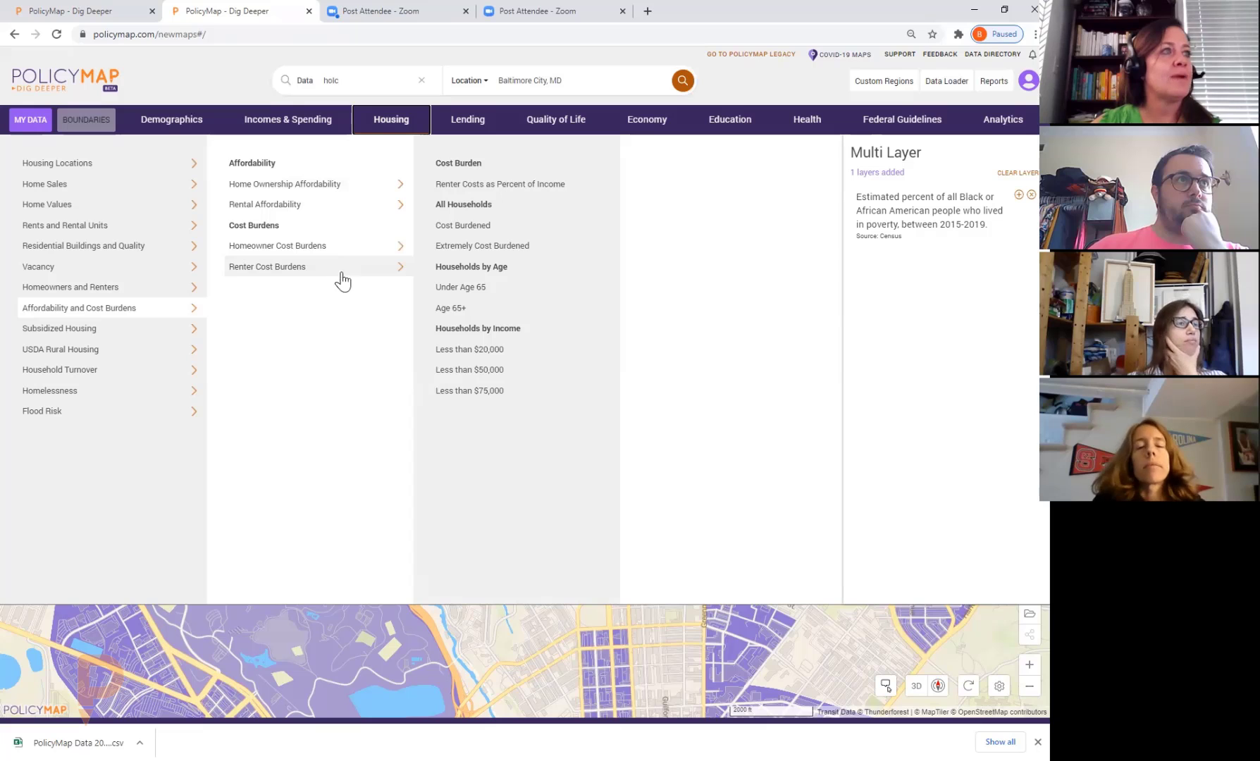
left_click(506, 236)
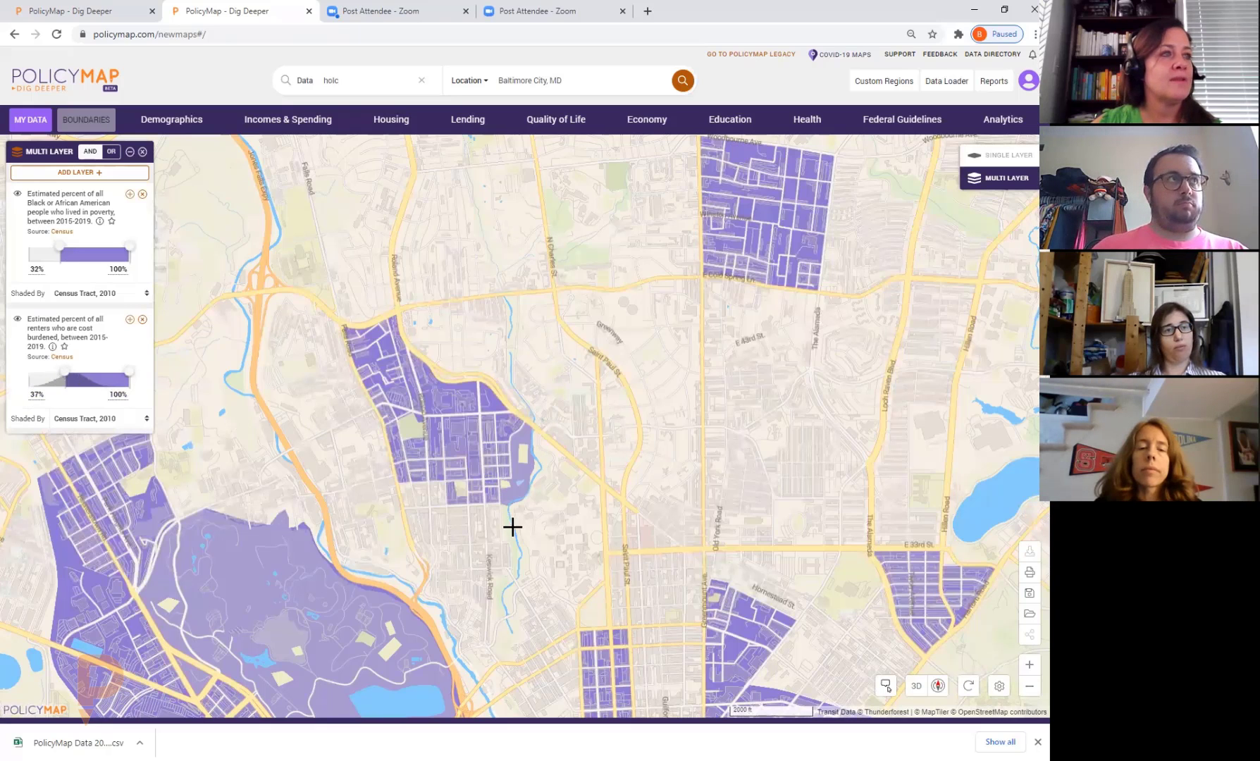
left_click_drag(512, 526, 498, 324)
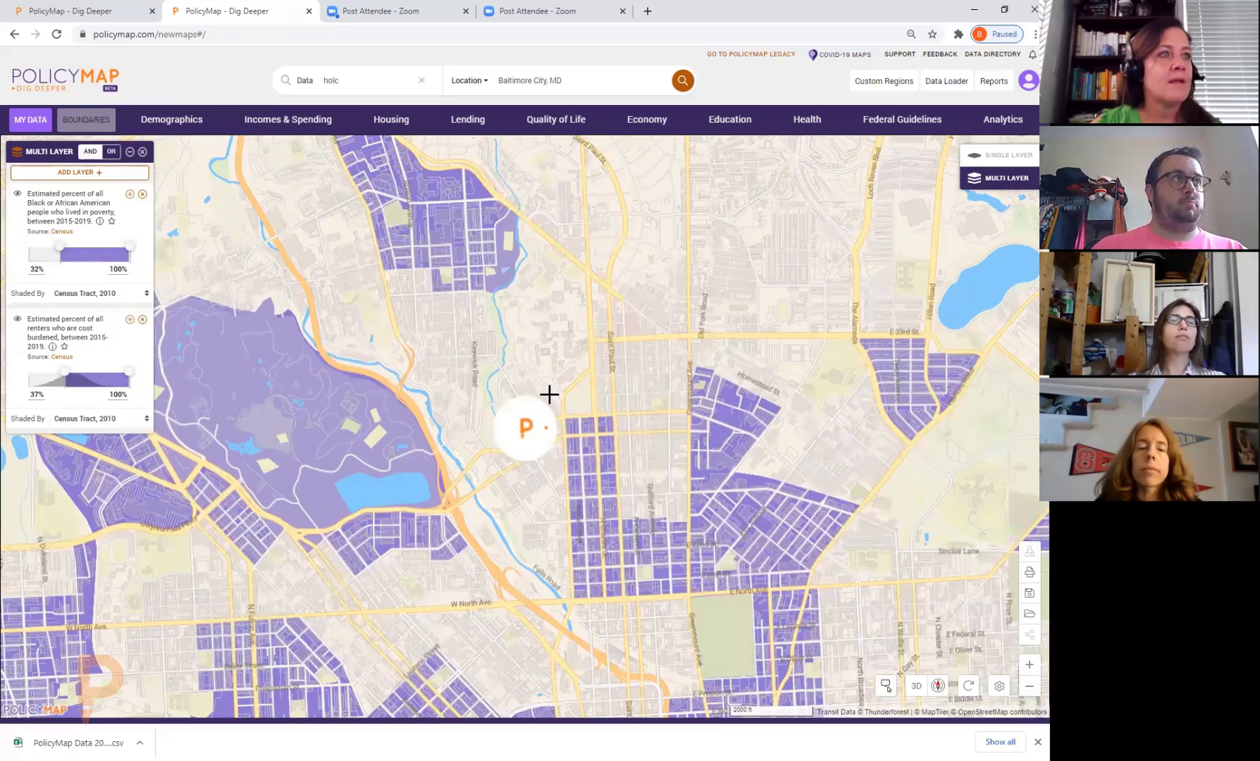
- Clear the data search and add the Brownfields point layer from the Quality of Life locations to the multi-layer map
left_click(1029, 686)
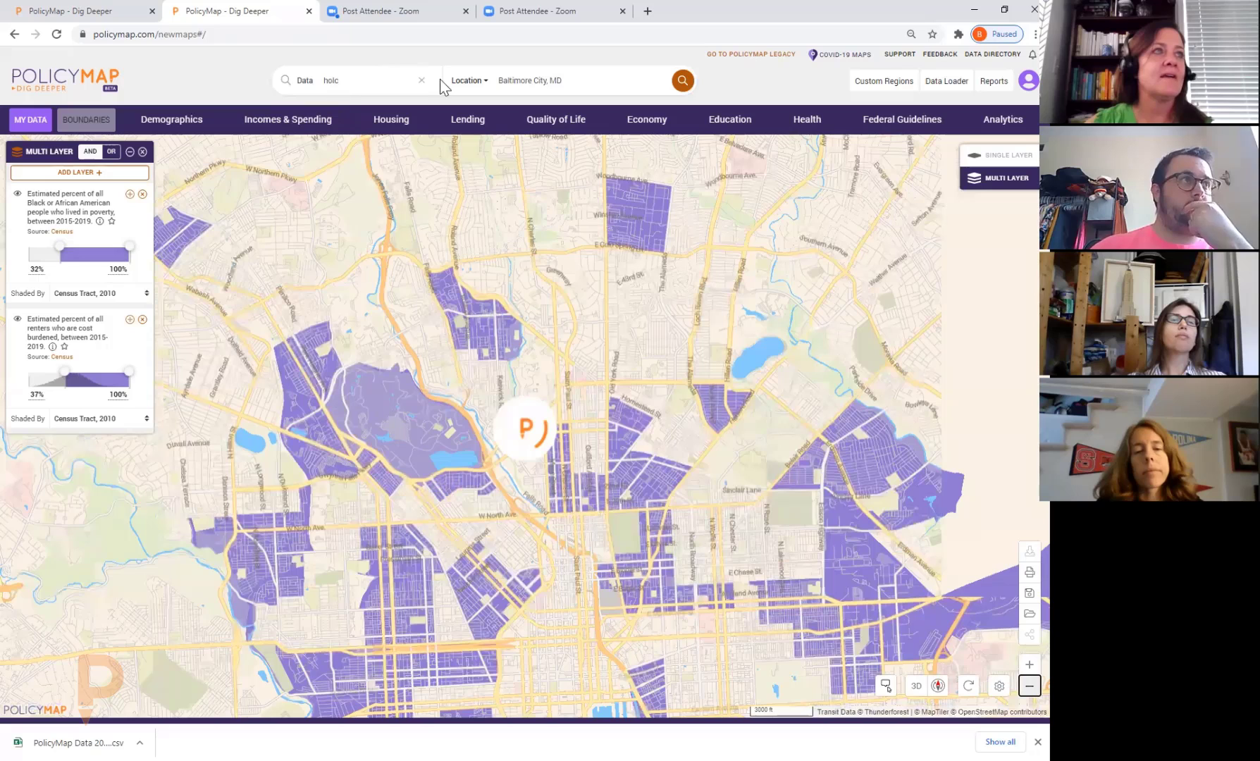
left_click(421, 80)
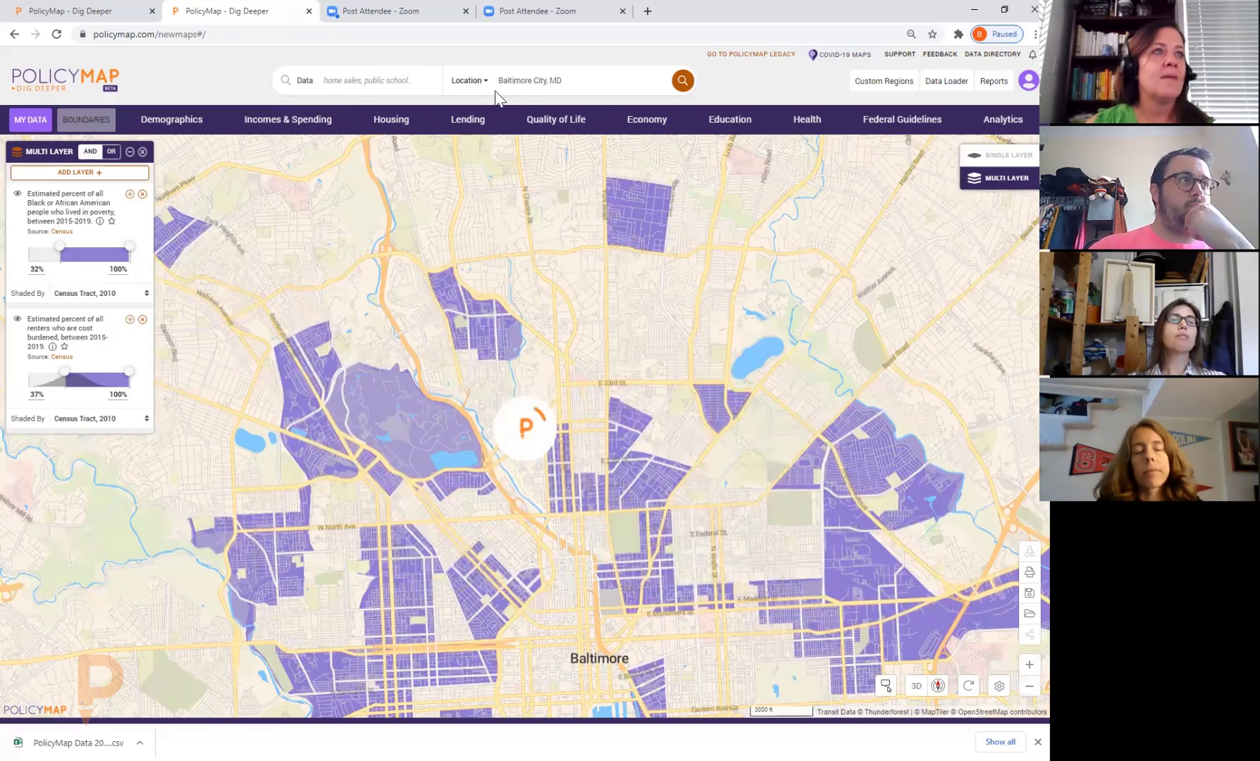
left_click(550, 121)
mouse_move(115, 307)
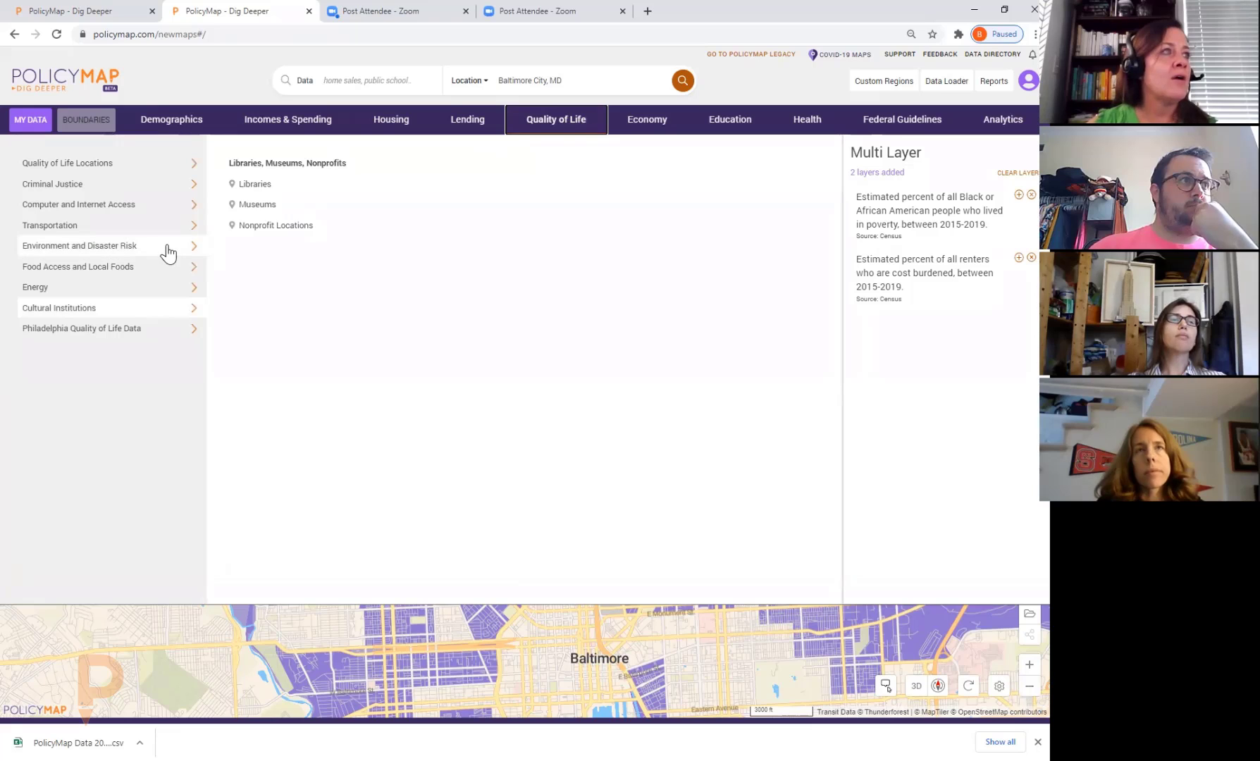
mouse_move(163, 164)
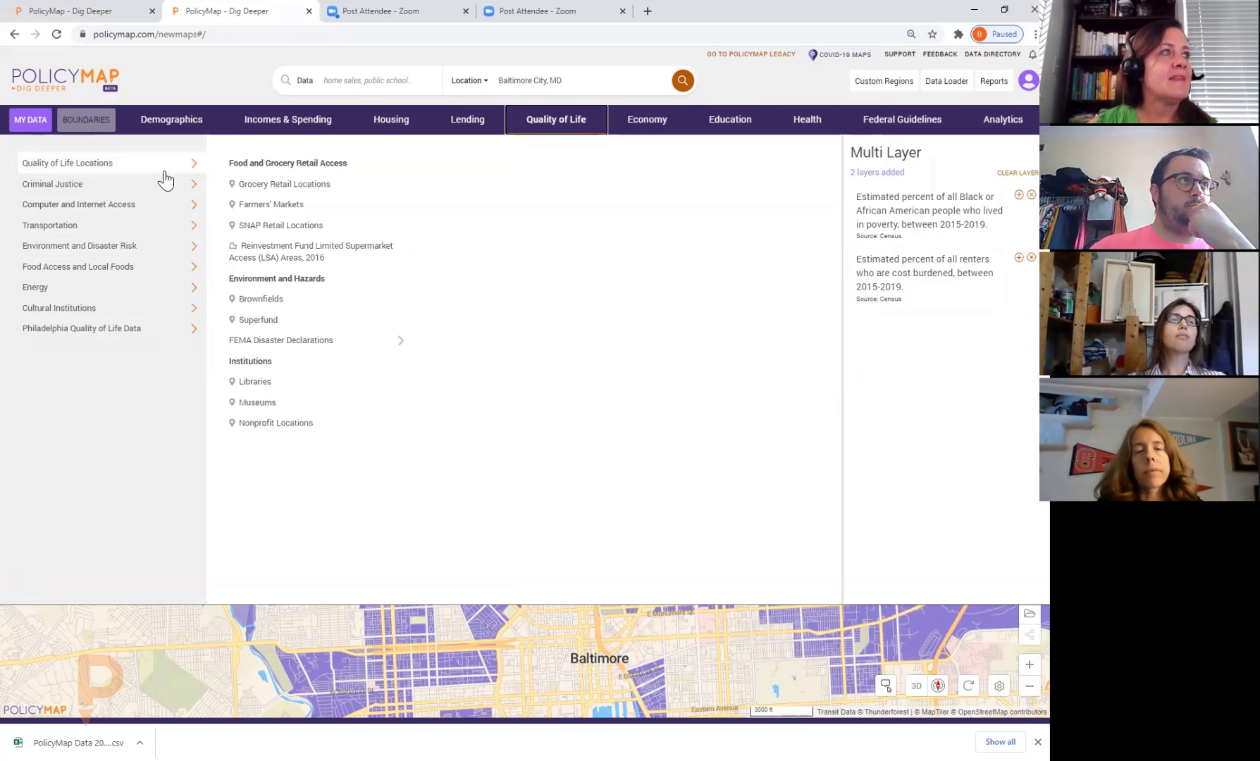
left_click(296, 304)
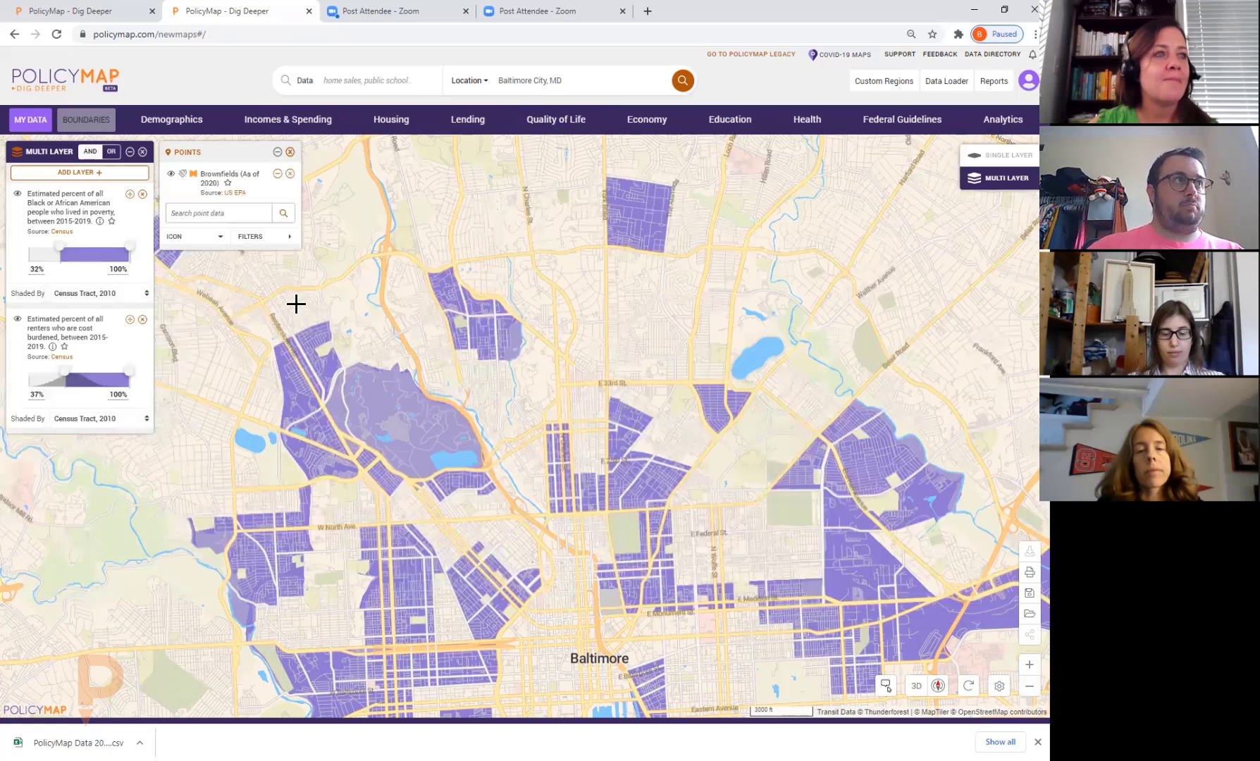
- Inspect the layer values of two shaded census tracts north of North Avenue and locate the brownfield points beside Charles Village
left_click(583, 500)
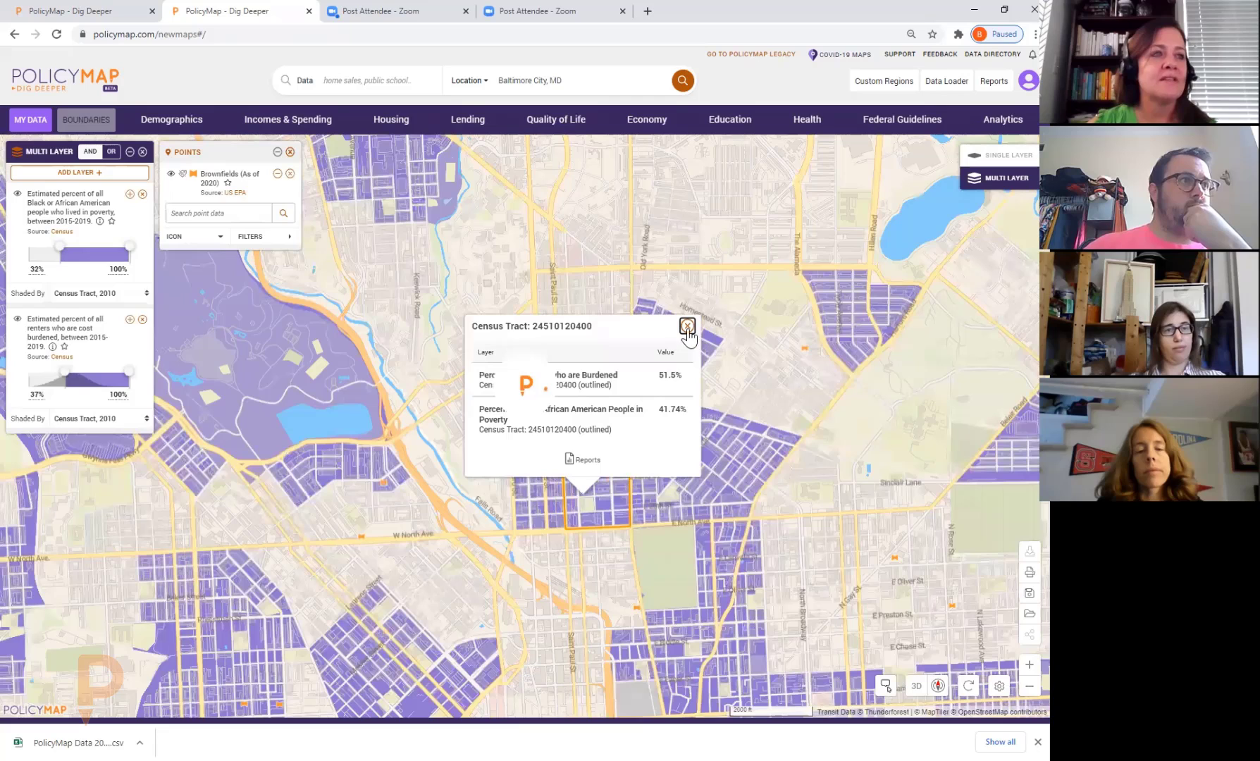
left_click(687, 326)
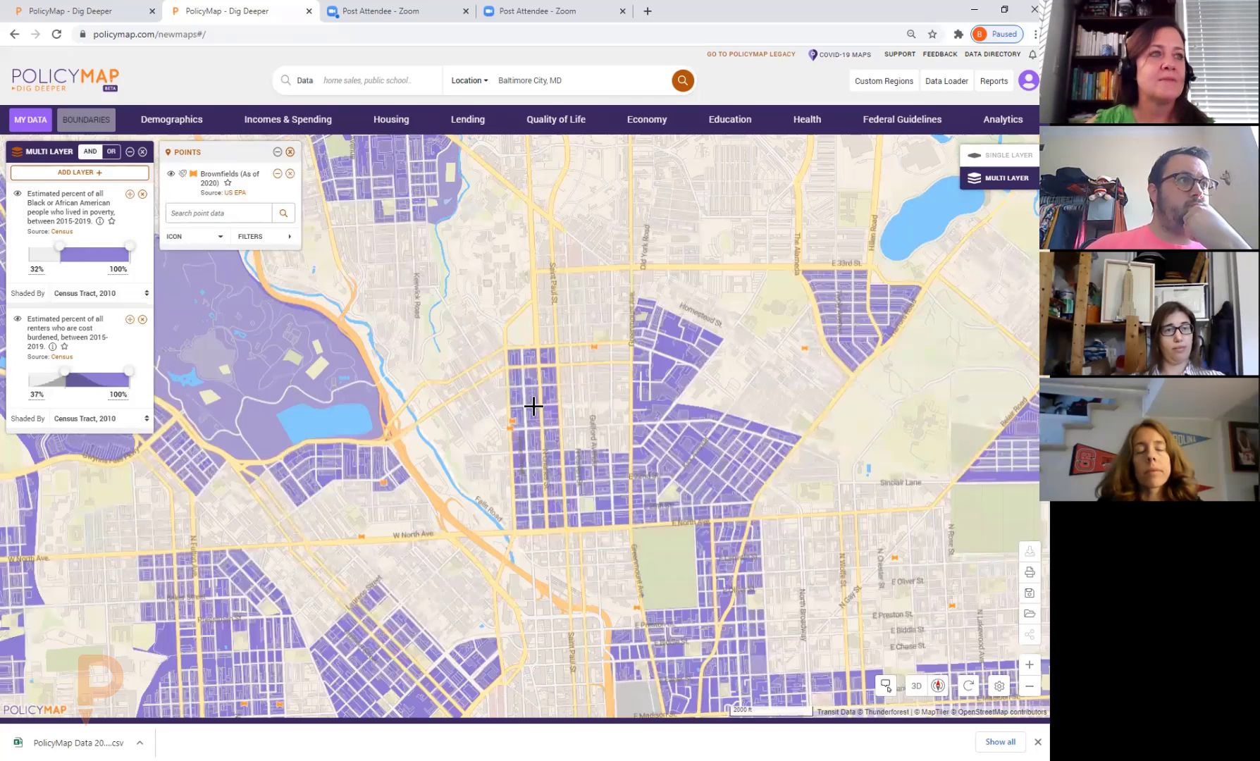
left_click(534, 407)
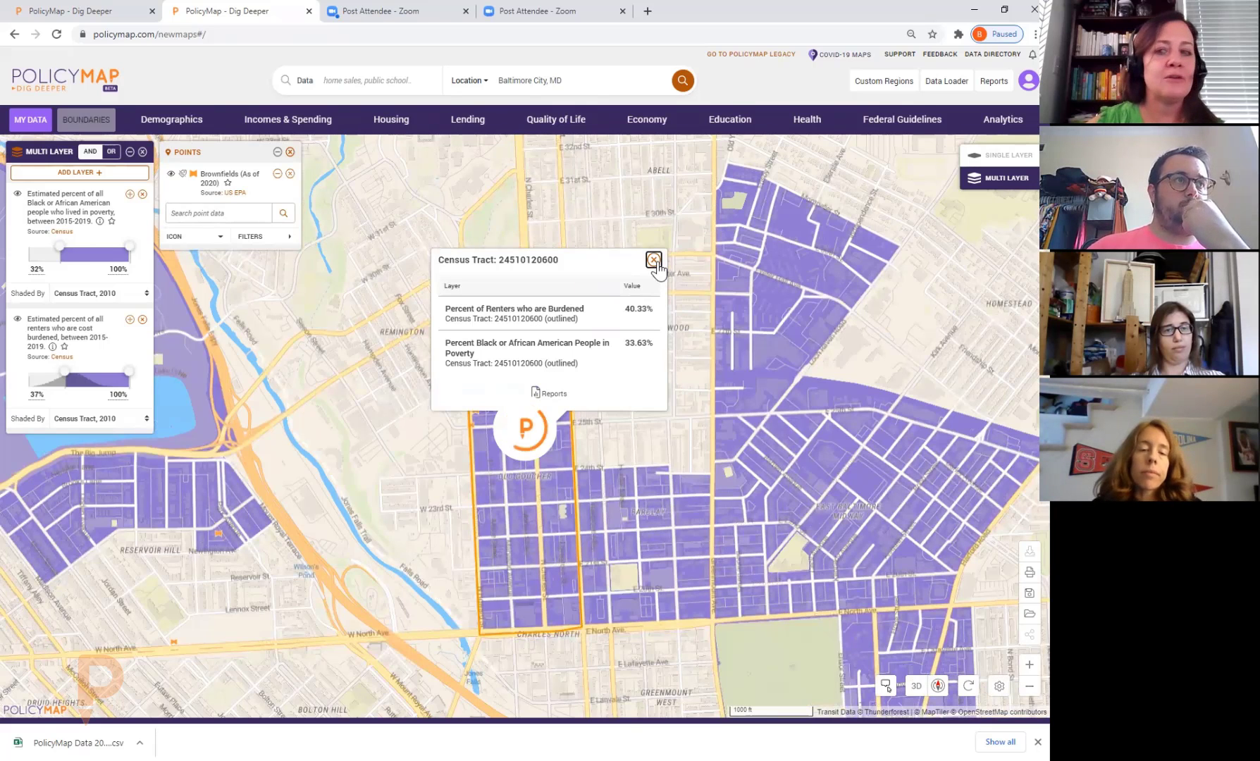
left_click(654, 261)
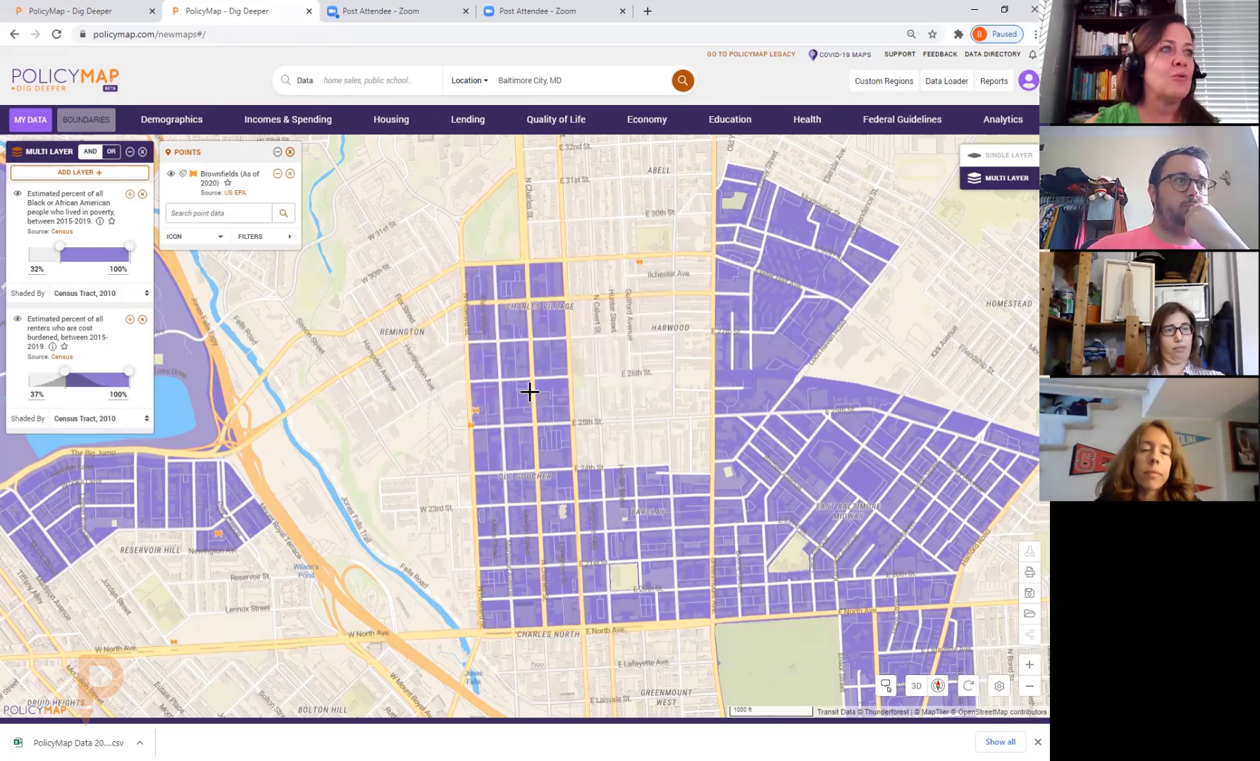
mouse_move(467, 423)
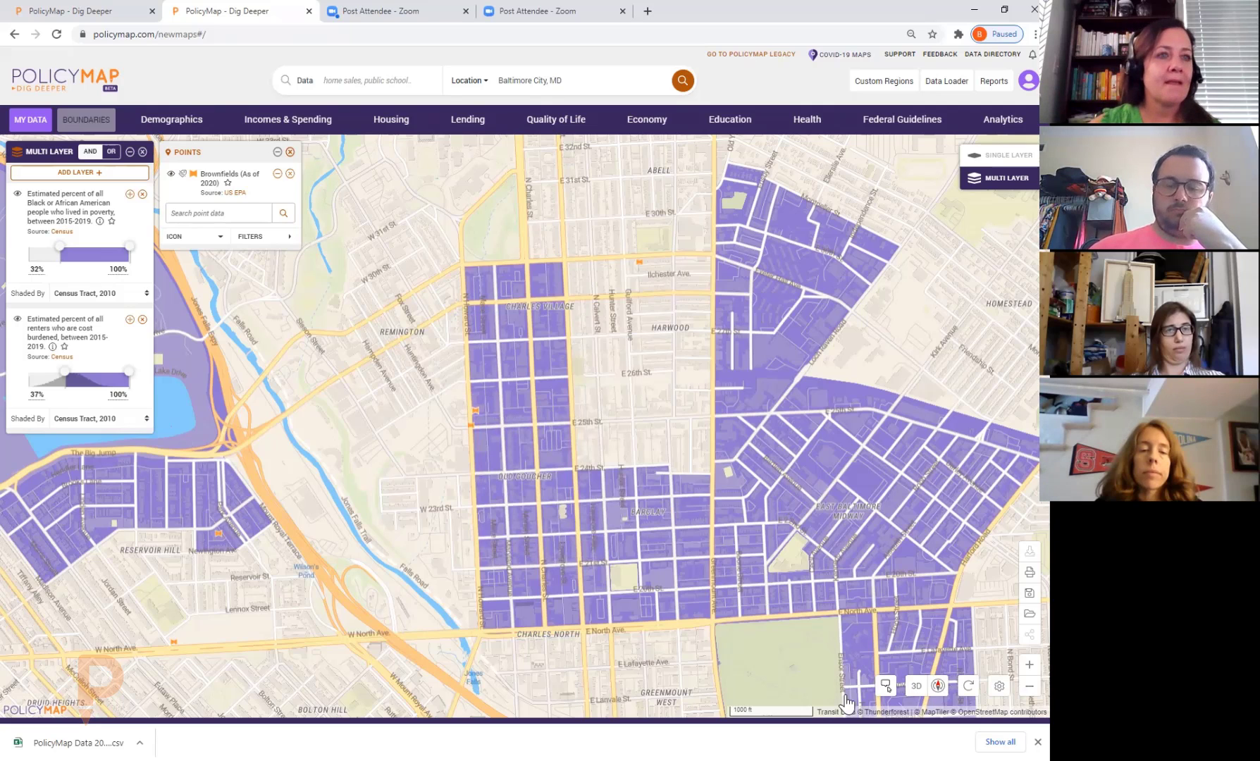
- Tilt the map to a 60° 3D angle and examine the buildings and brownfield site in the shaded tract north of Charles North
left_click(918, 687)
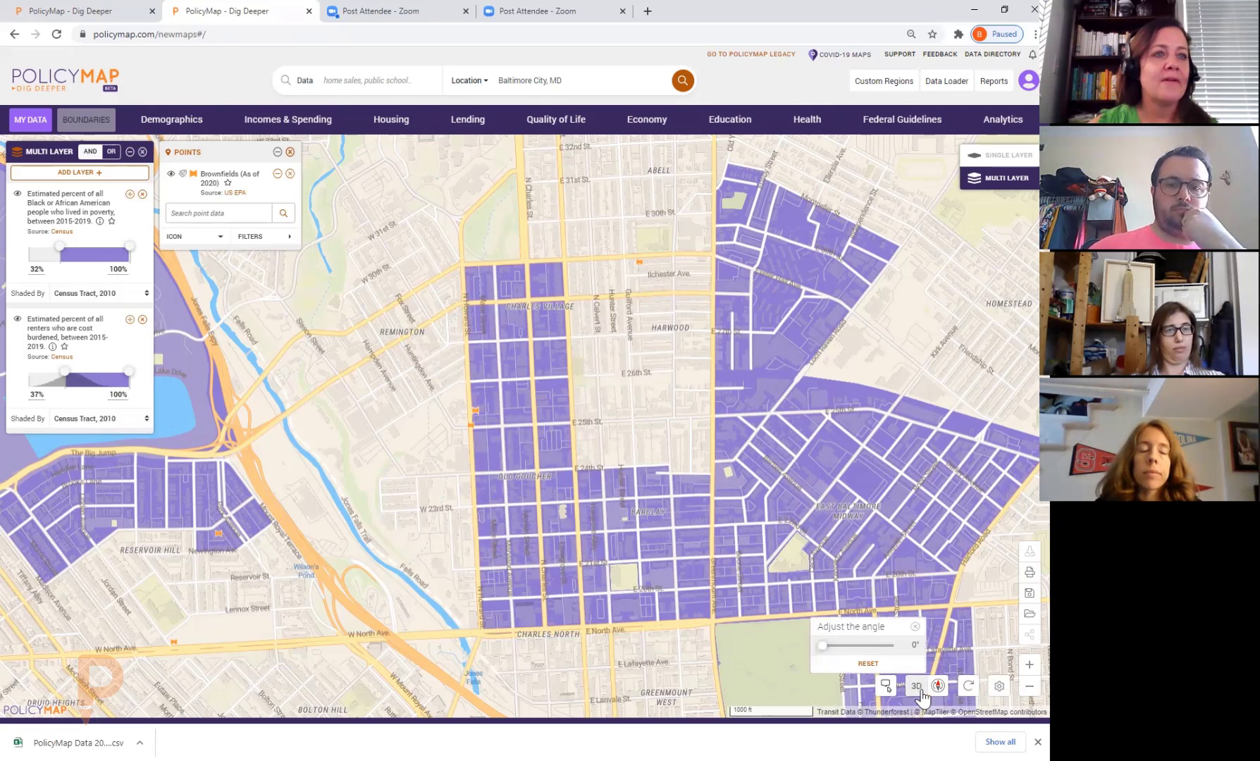
left_click_drag(825, 647, 890, 646)
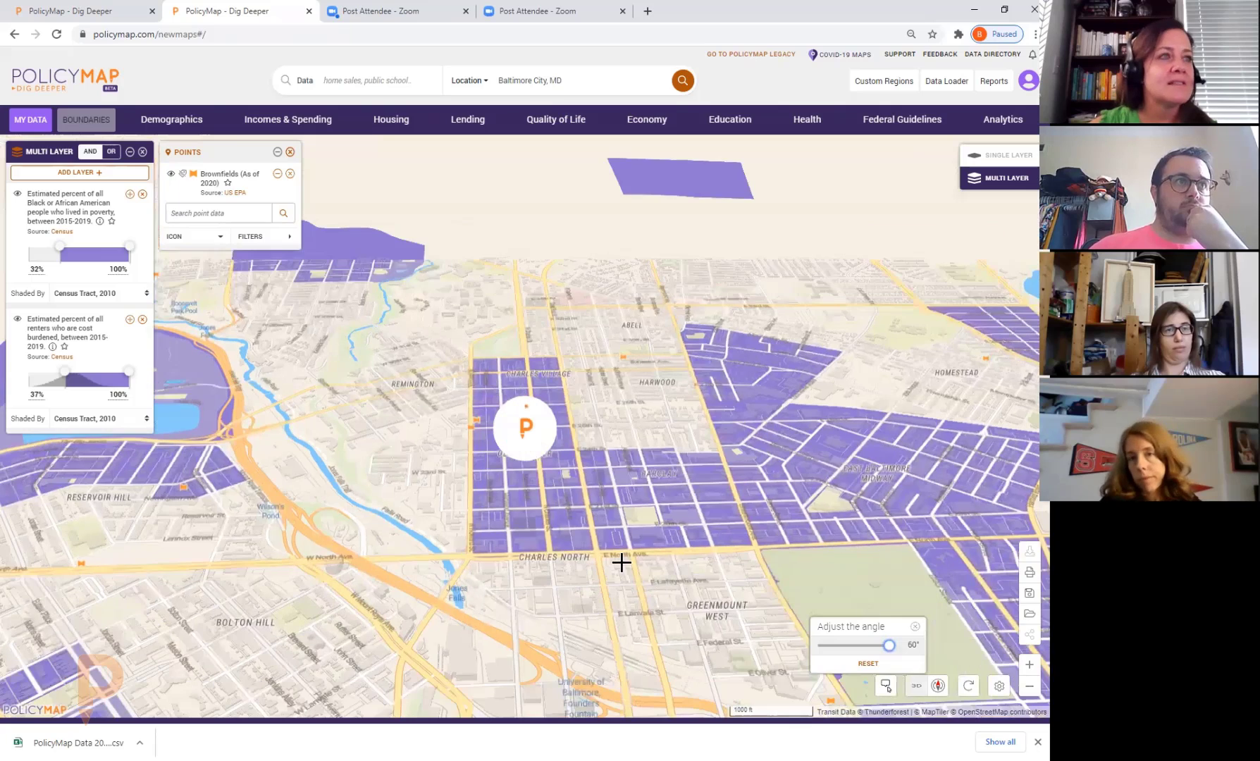
double_click(530, 528)
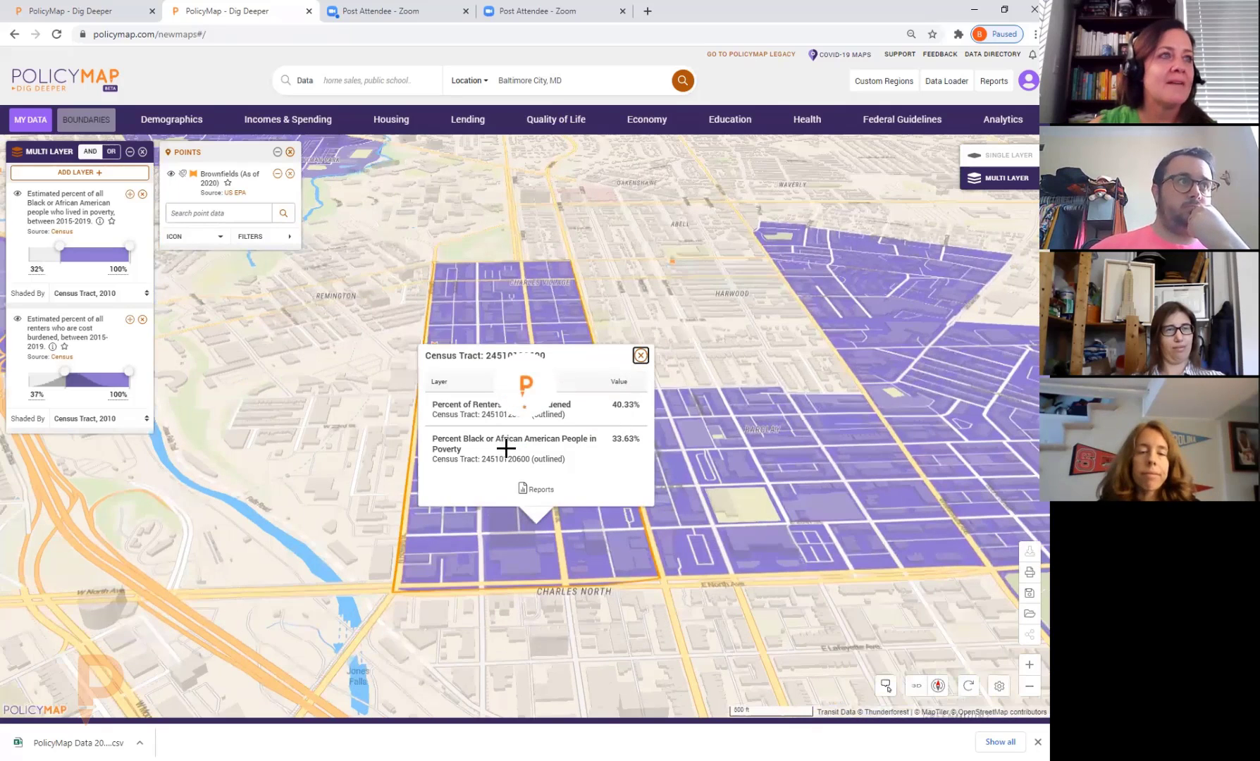
left_click_drag(506, 448, 690, 401)
double_click(703, 393)
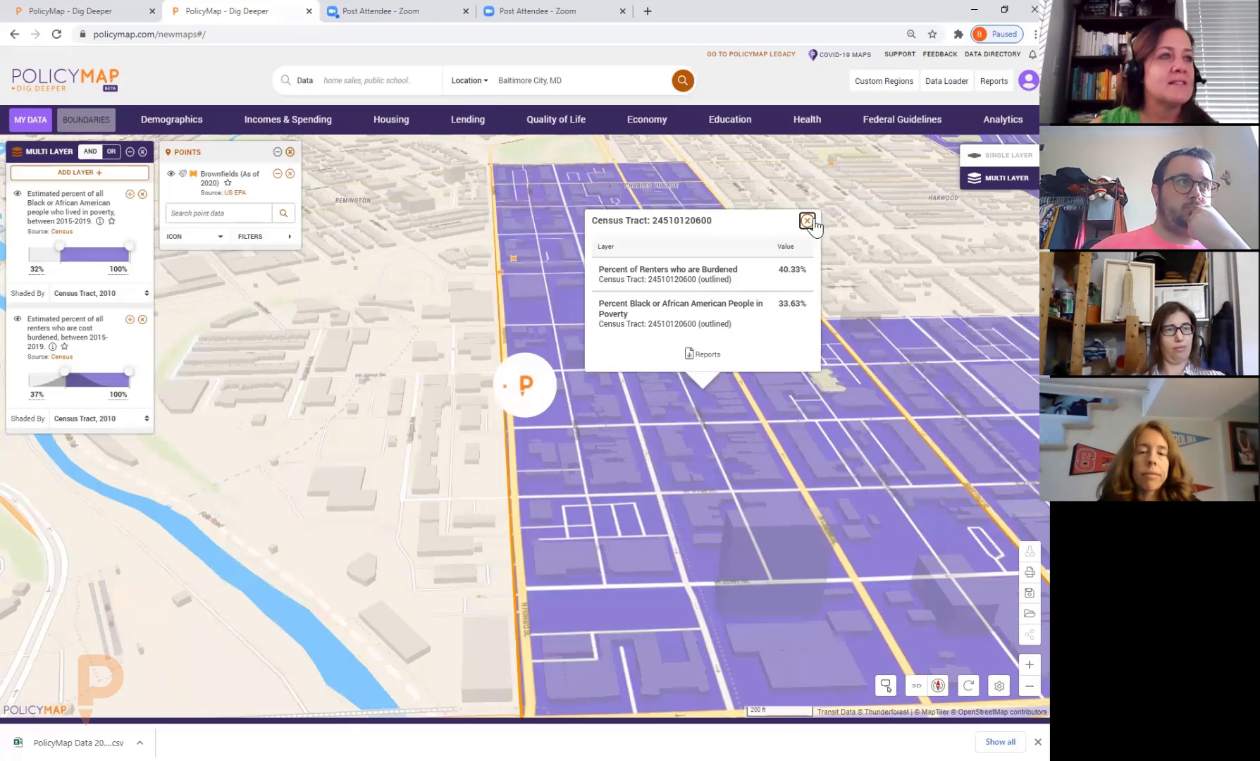
left_click(807, 221)
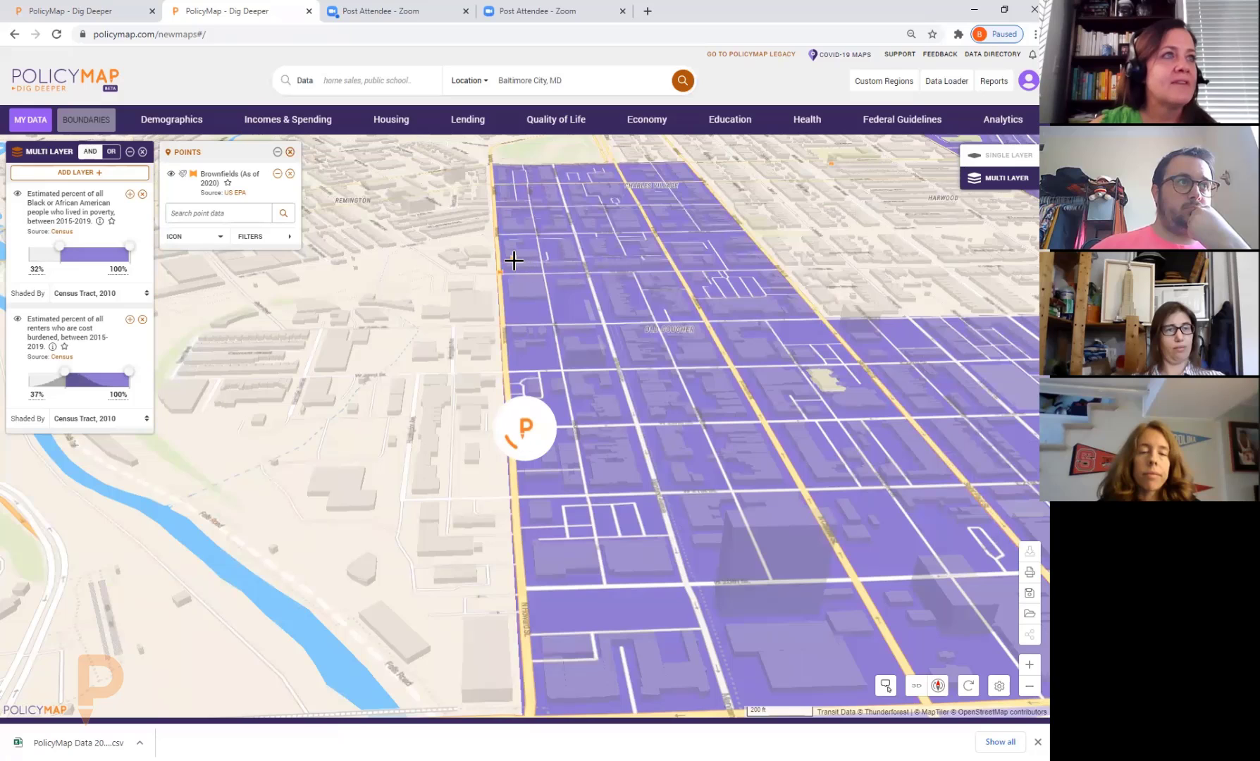
mouse_move(518, 261)
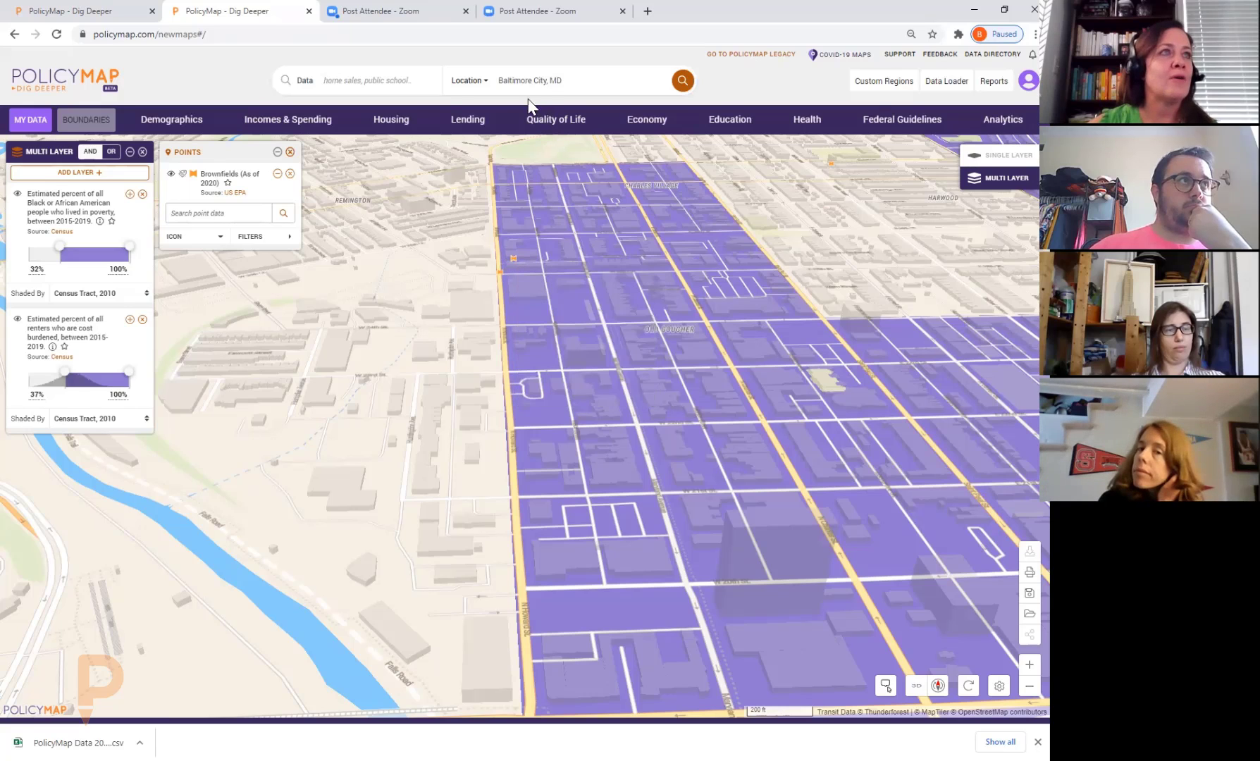
- Try adding the FEMA Floods layer through a data search for "floo" and remove it from the map
left_click(342, 76)
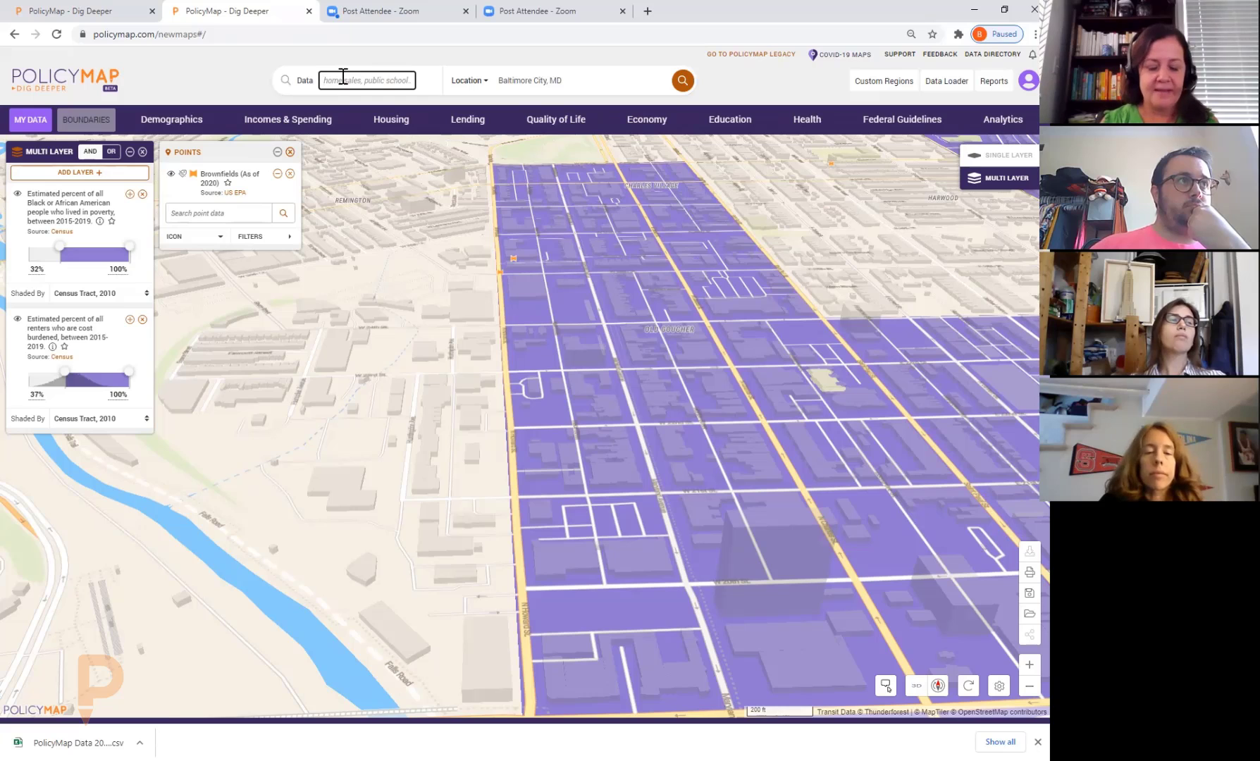
type("floo")
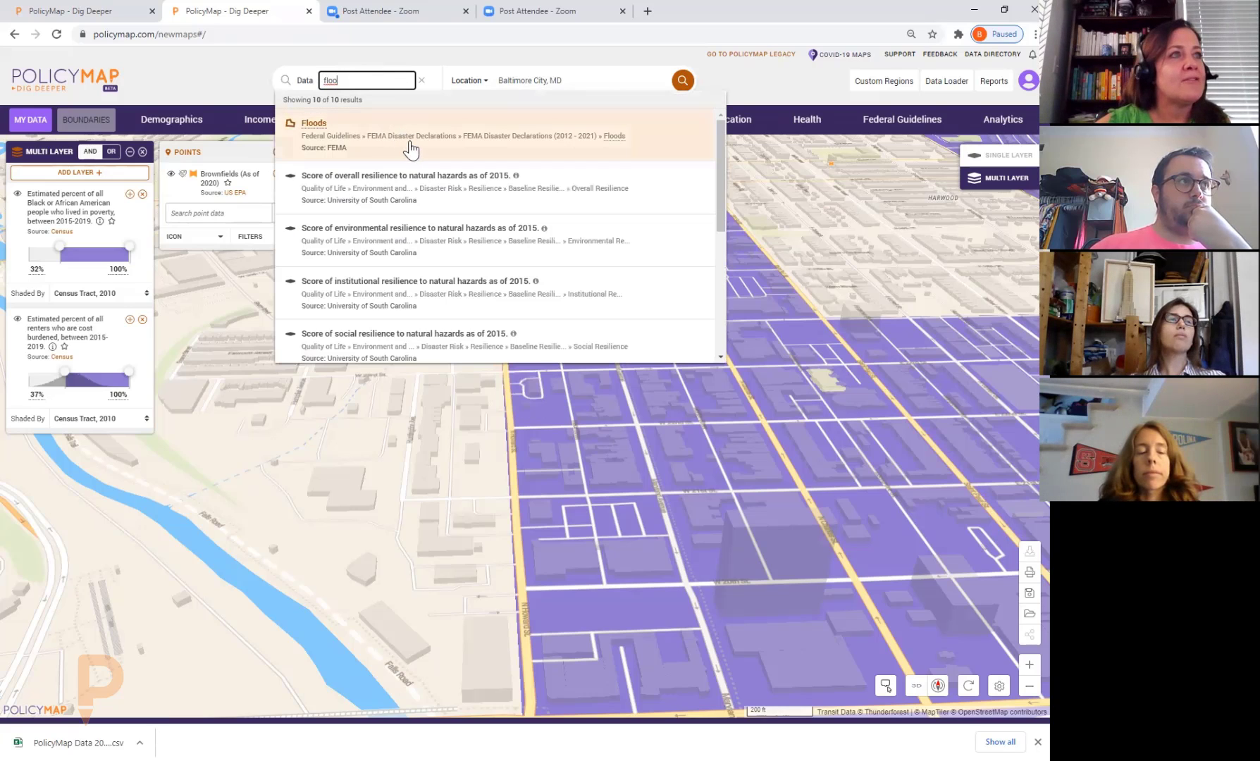
left_click(413, 152)
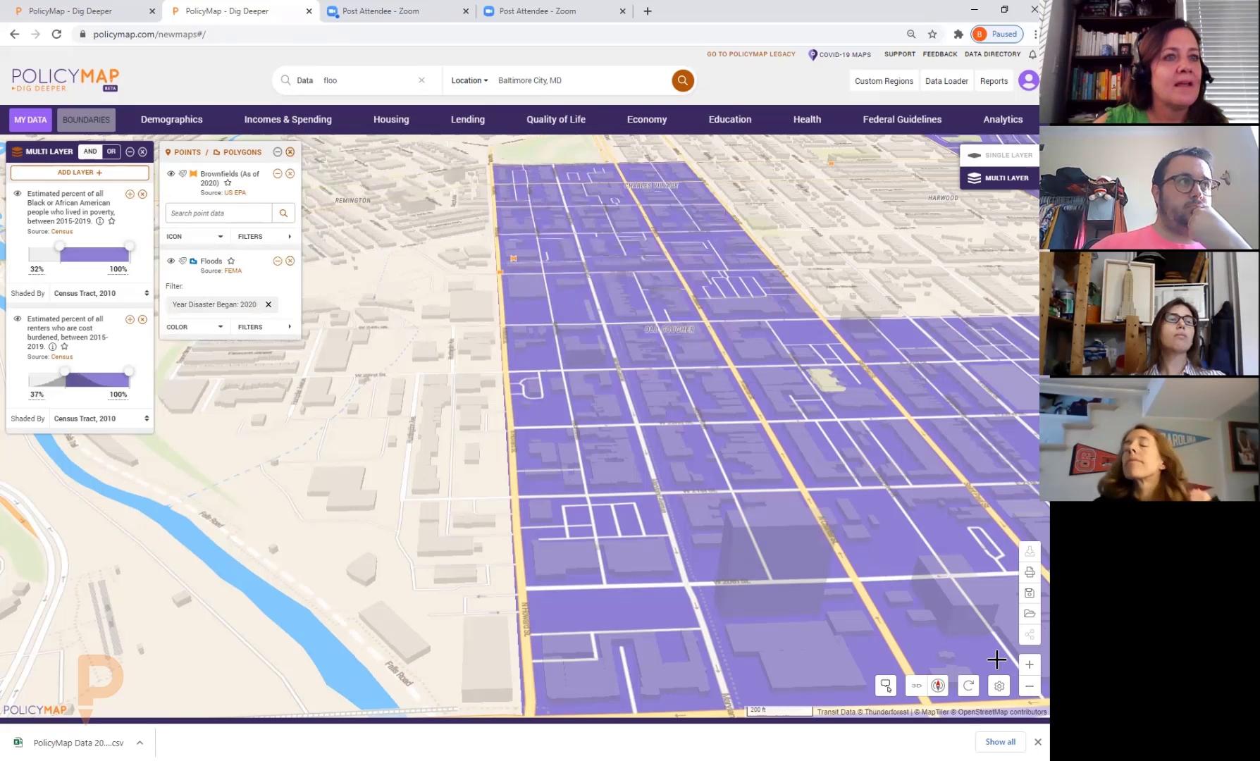
left_click(1028, 688)
left_click(1028, 688)
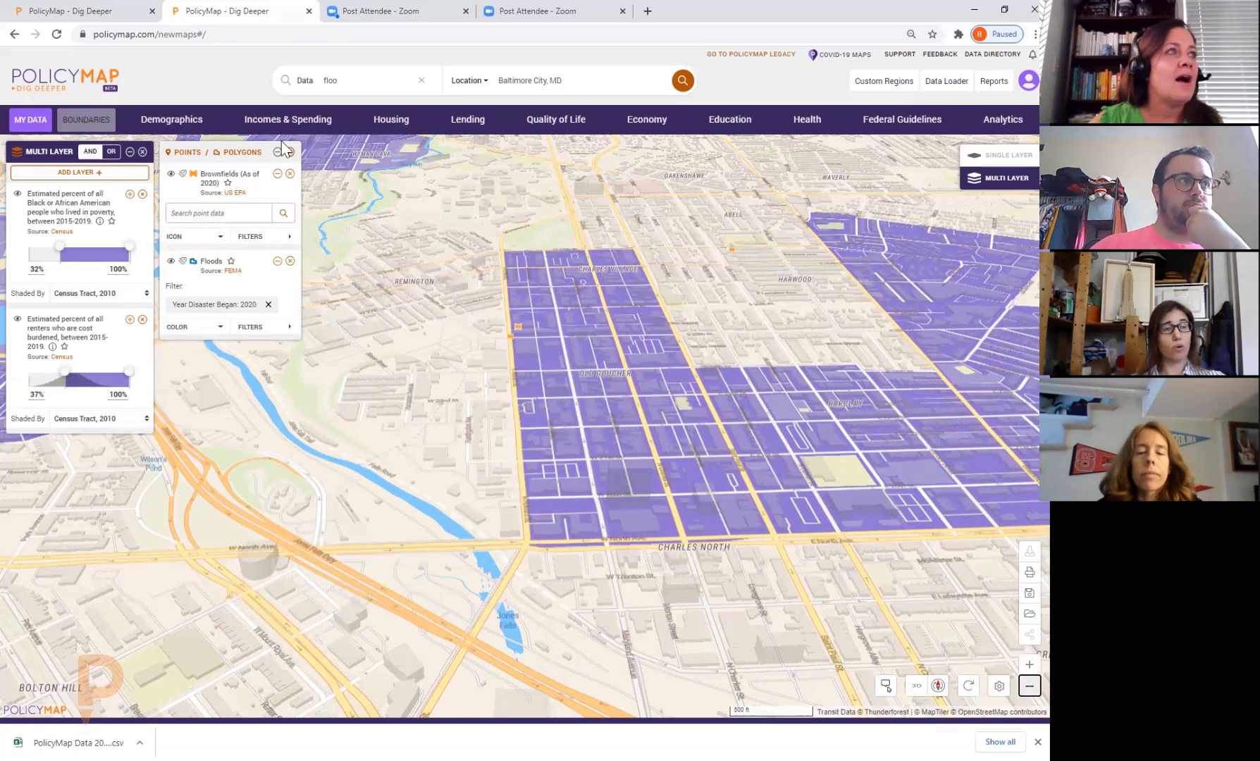
left_click(289, 261)
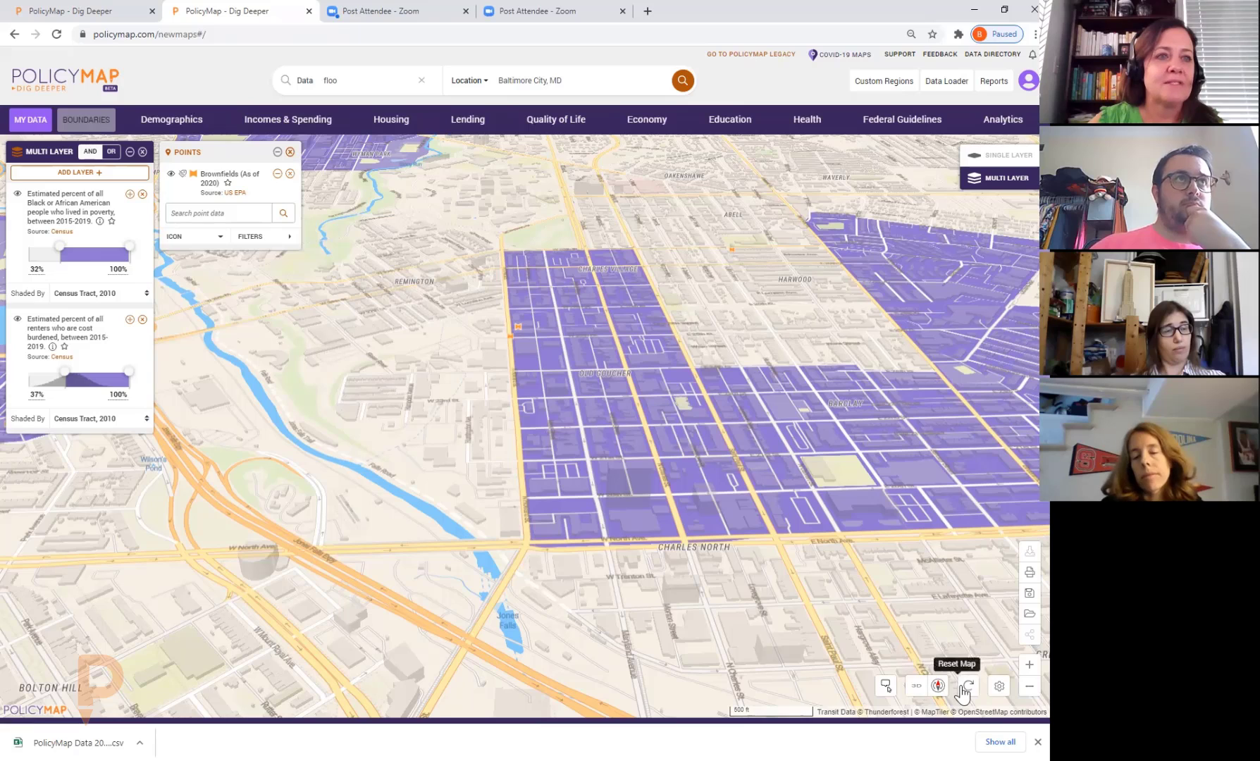
- Show rail lines, bus routes, stations and stops with their labels on the base map and view them around Charles North
left_click(1002, 686)
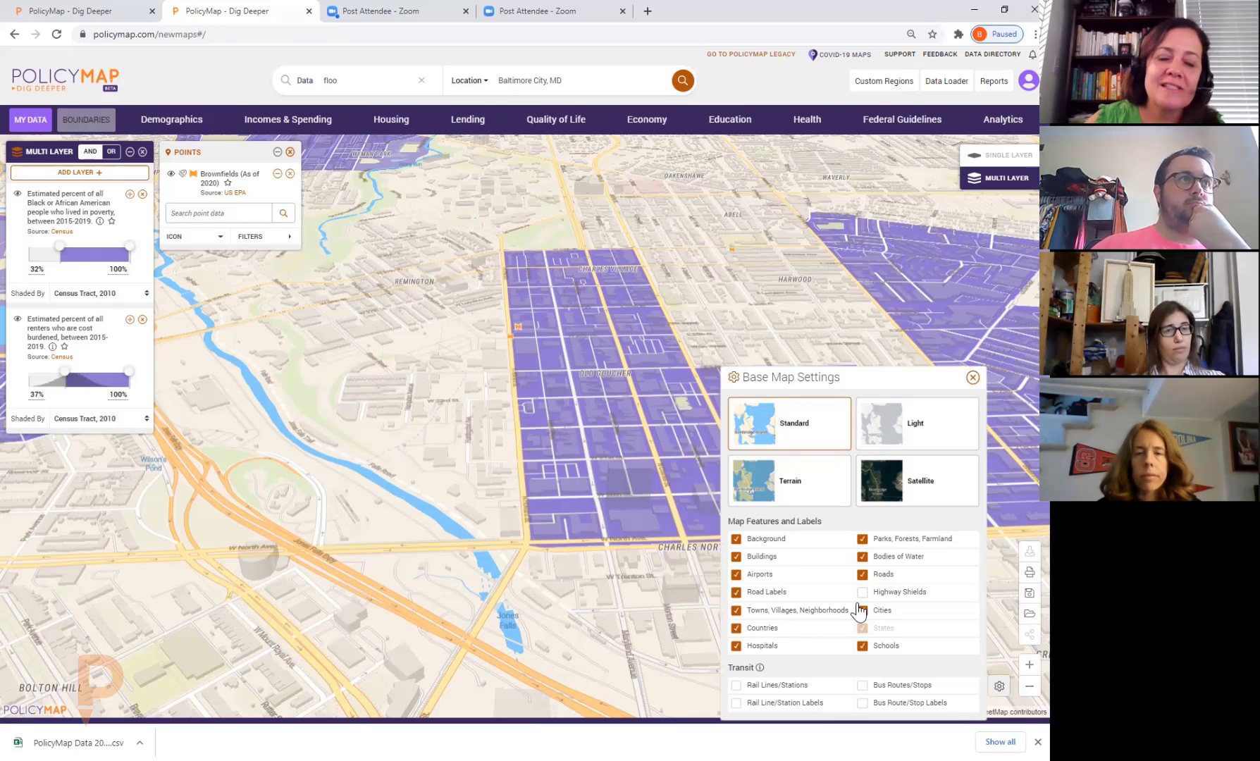
left_click(735, 687)
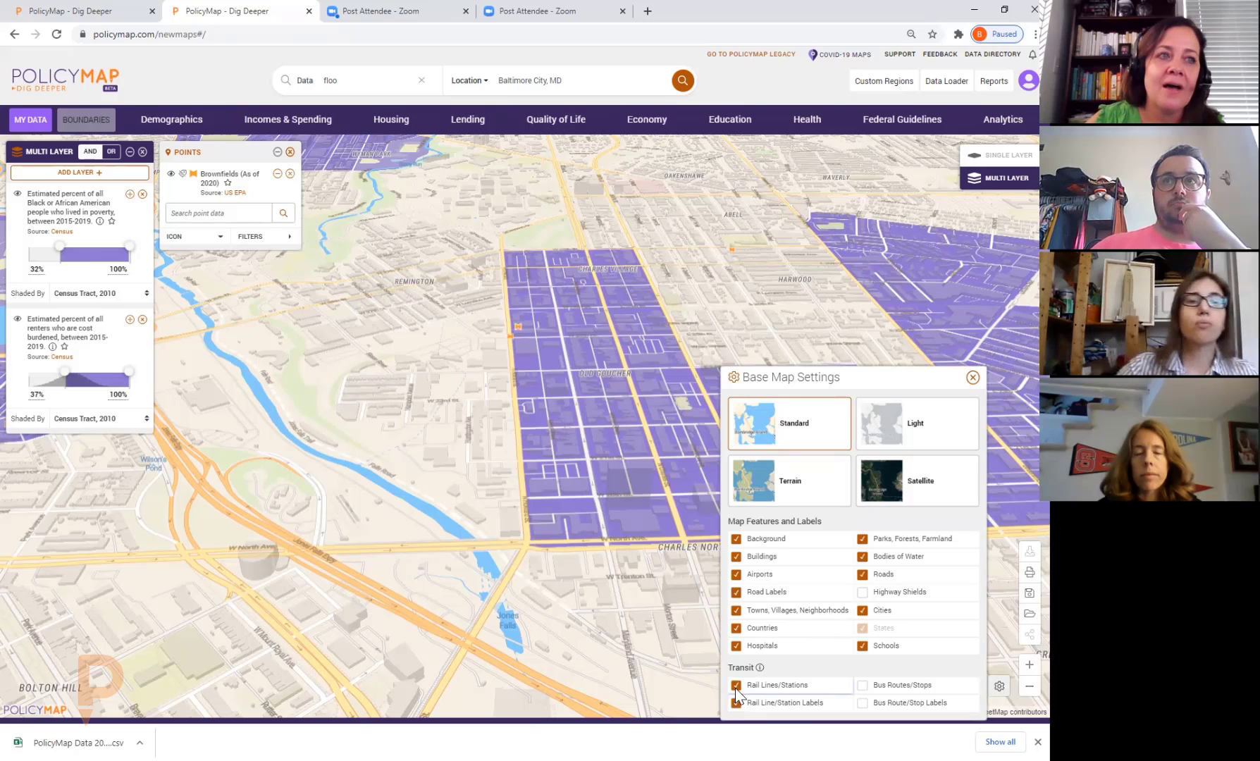
left_click(863, 686)
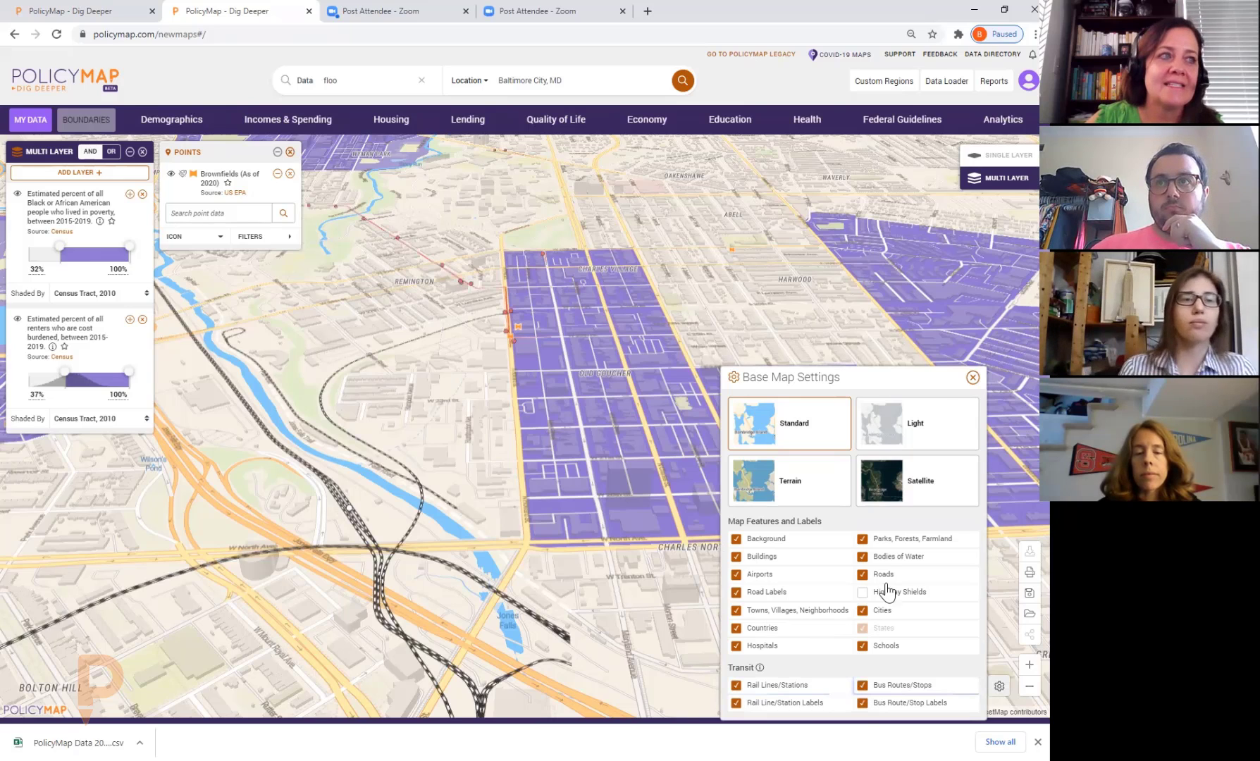
left_click(974, 379)
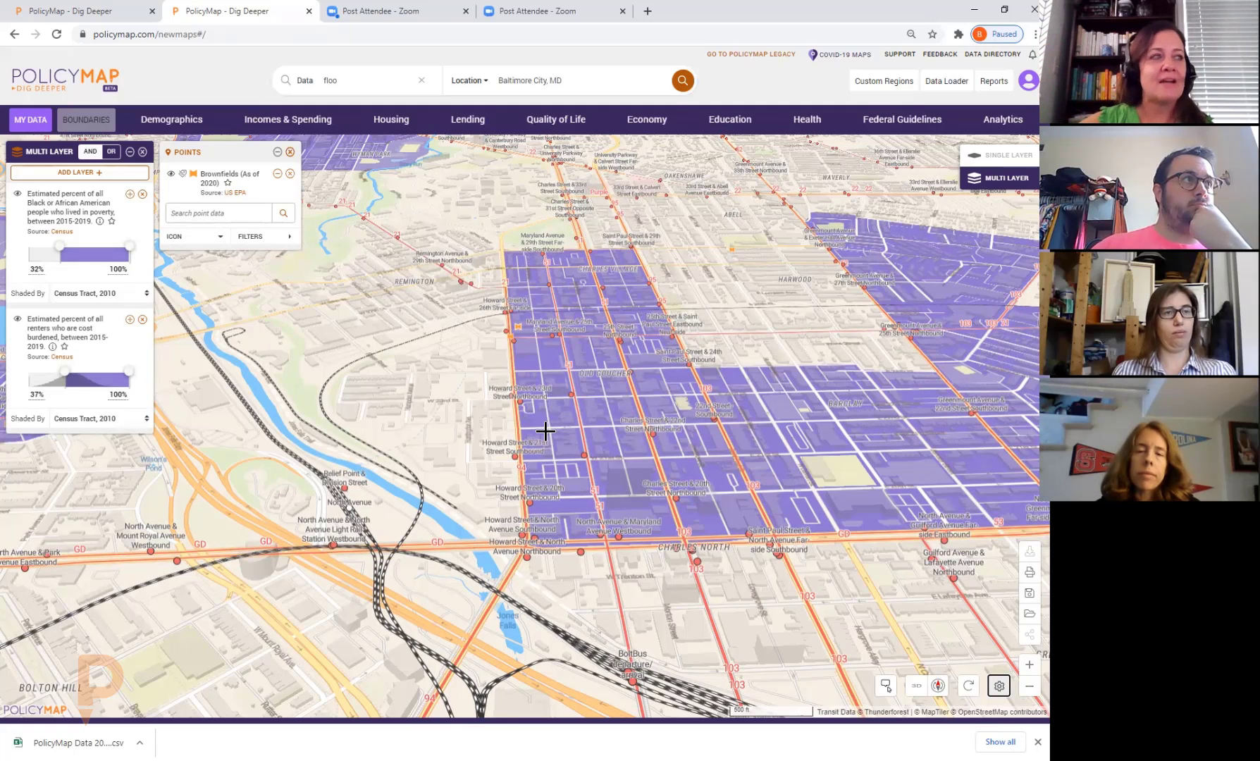
left_click_drag(433, 413, 340, 354)
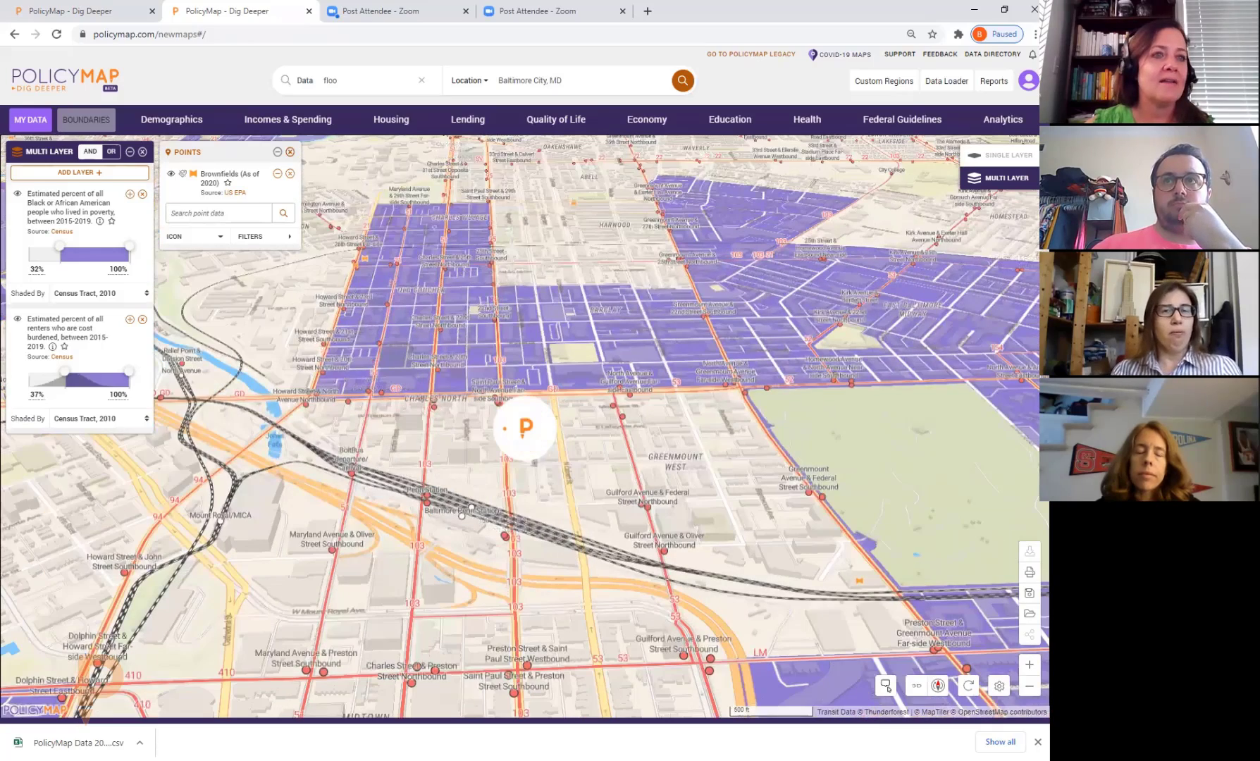
- Turn off the rail and bus transit features with their labels and switch the base map to Satellite
left_click(1000, 687)
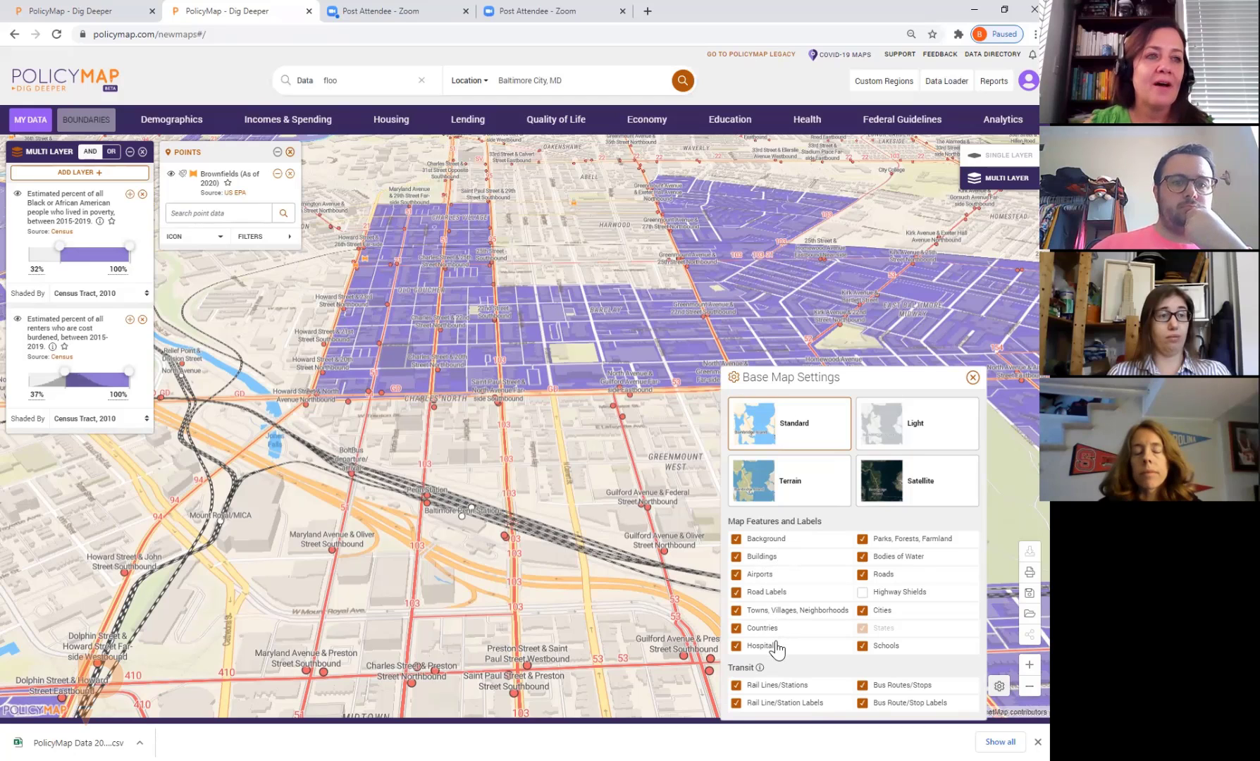
left_click(804, 685)
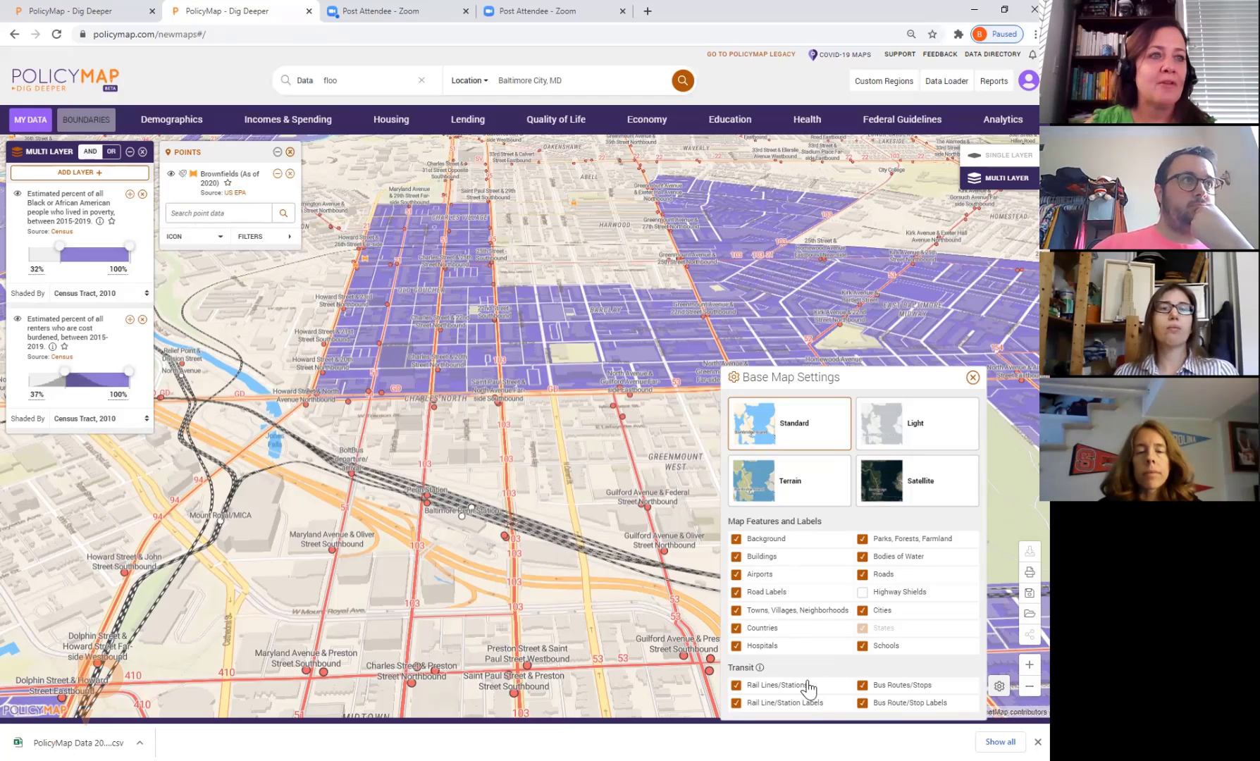
left_click(807, 703)
left_click(919, 689)
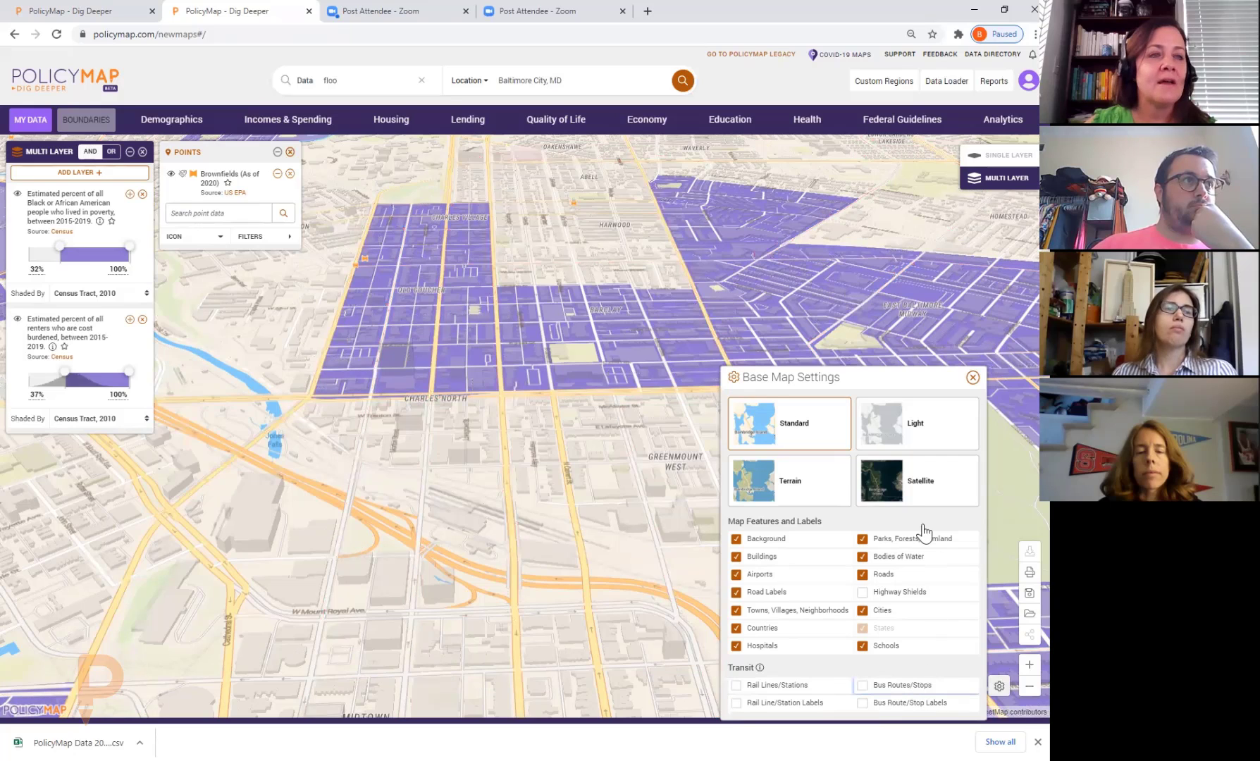
left_click(947, 496)
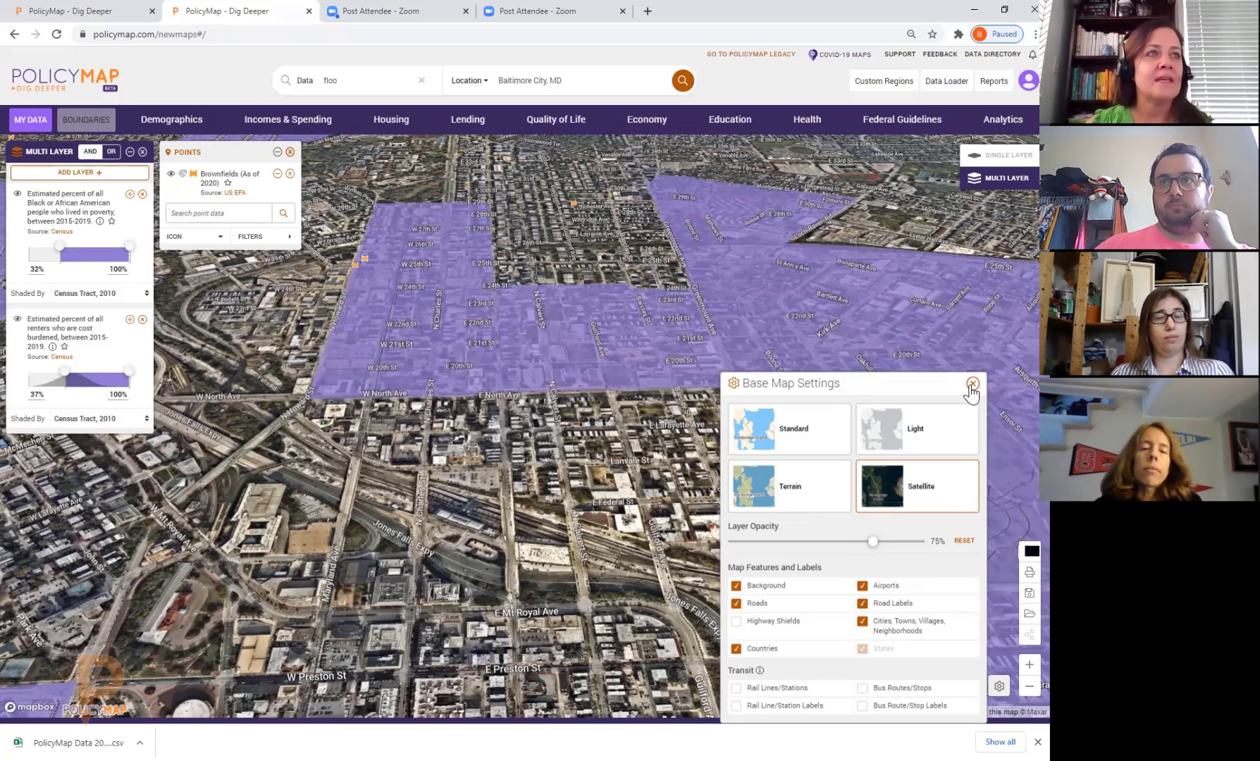
left_click(972, 384)
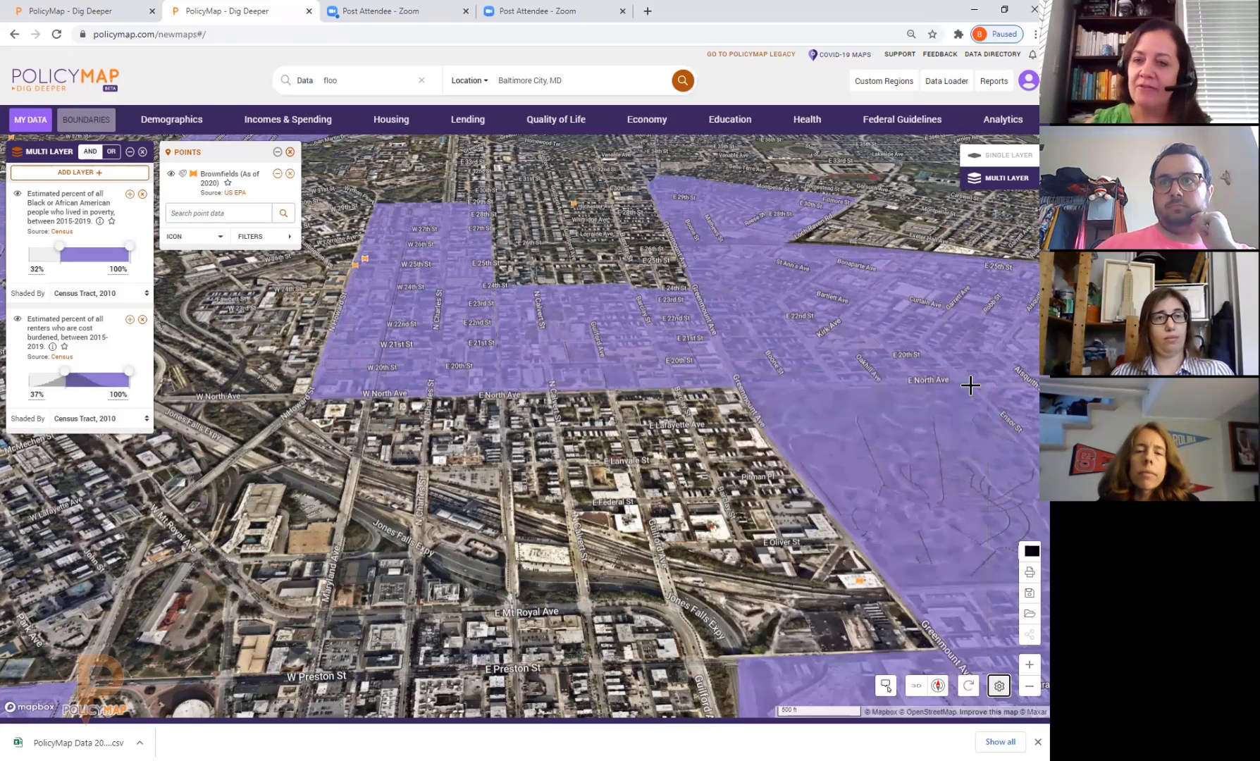
- Look through the available boundary types, including the full list of provincial boundaries
left_click(99, 132)
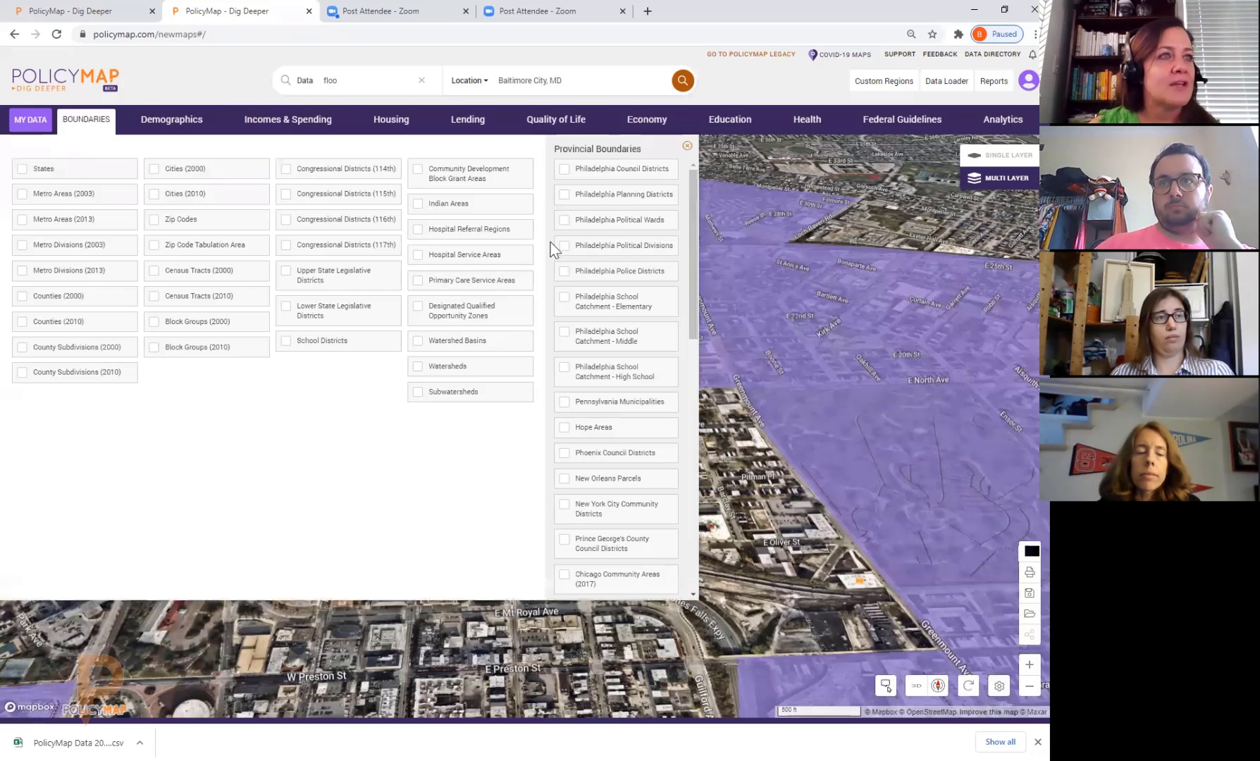
scroll(654, 433, "down", 10)
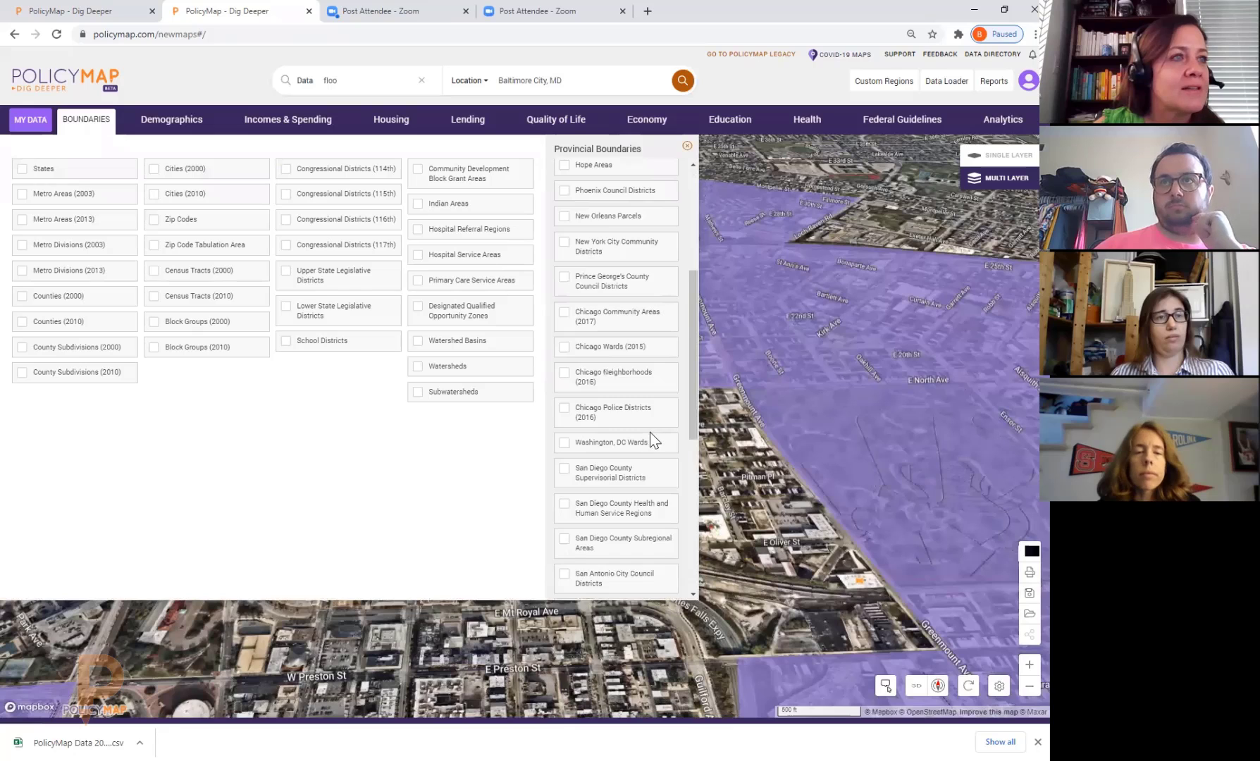
scroll(650, 432, "down", 3)
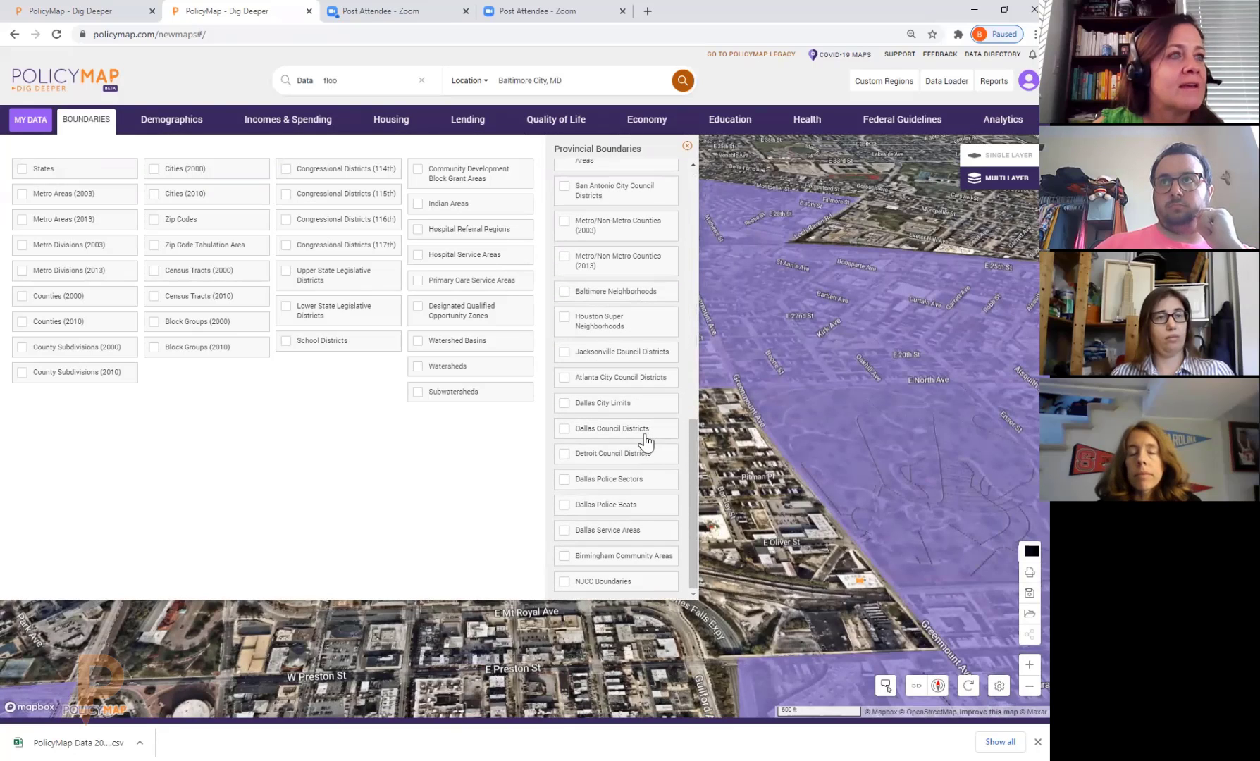
scroll(644, 442, "up", 10)
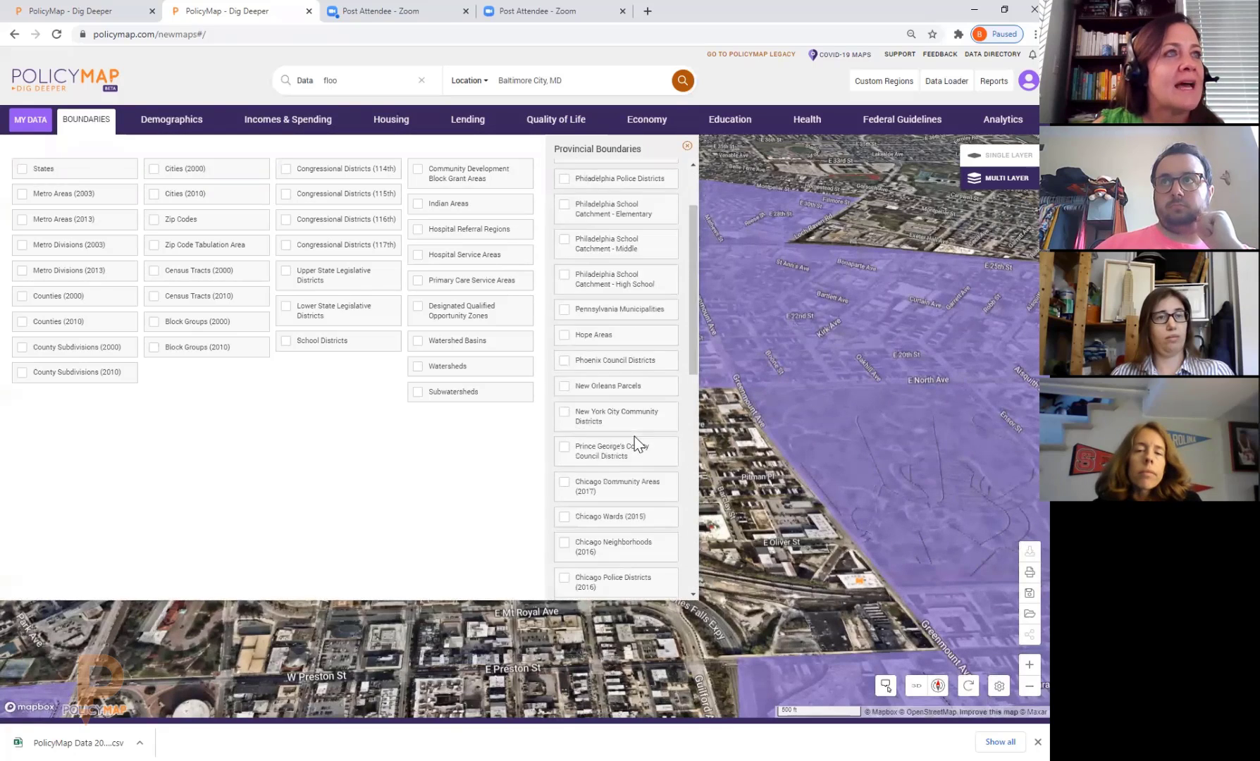
scroll(638, 445, "up", 2)
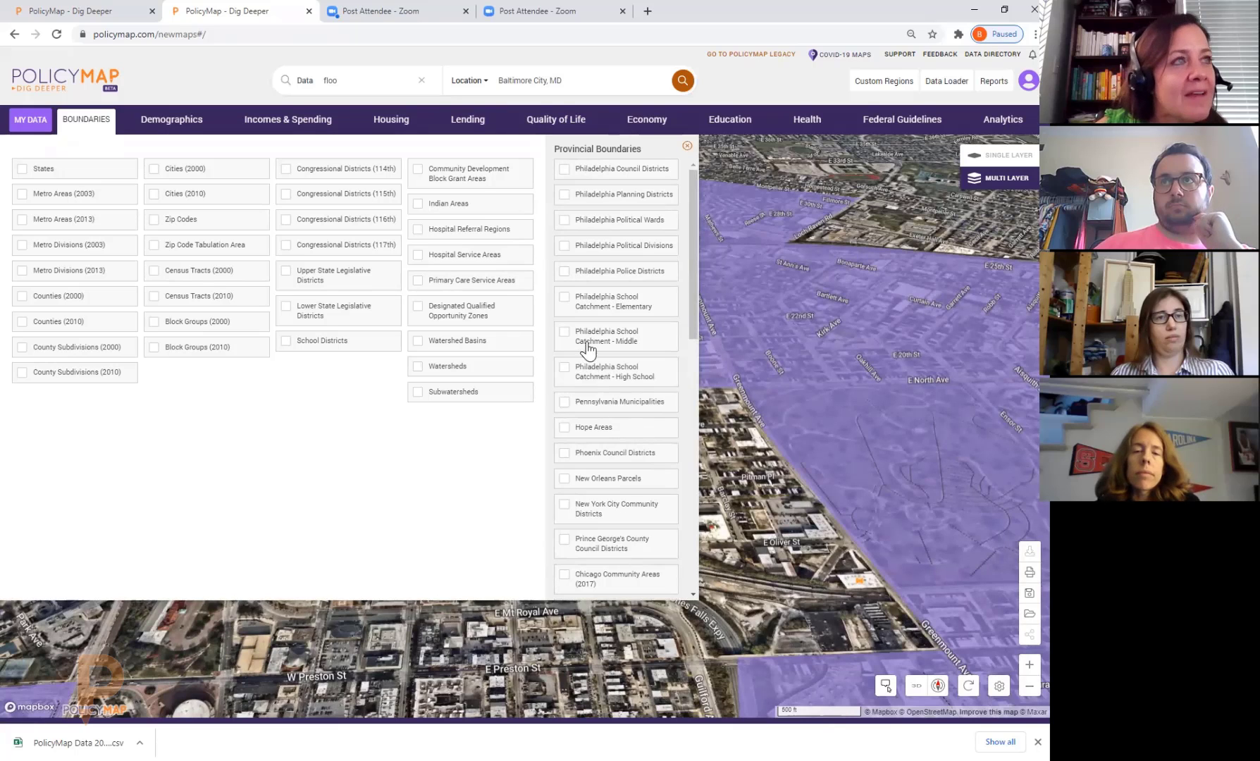
scroll(600, 323, "down", 3)
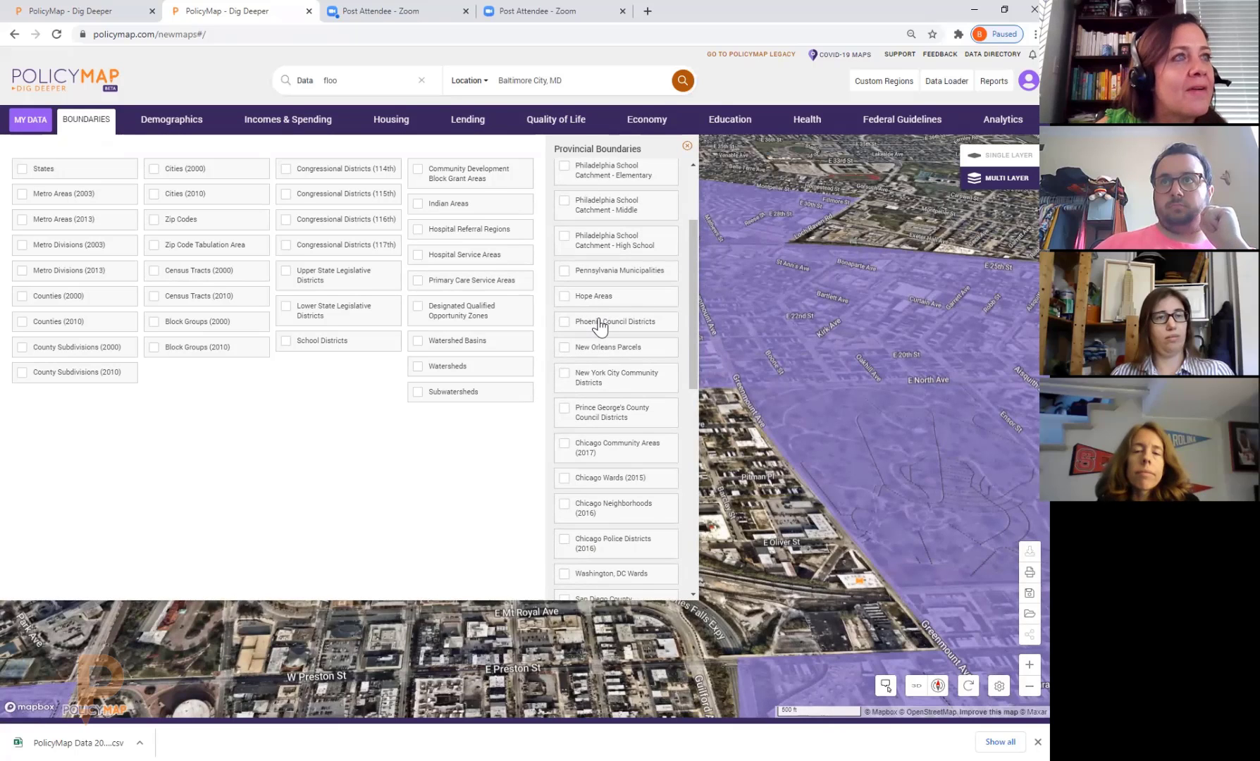
scroll(601, 325, "down", 8)
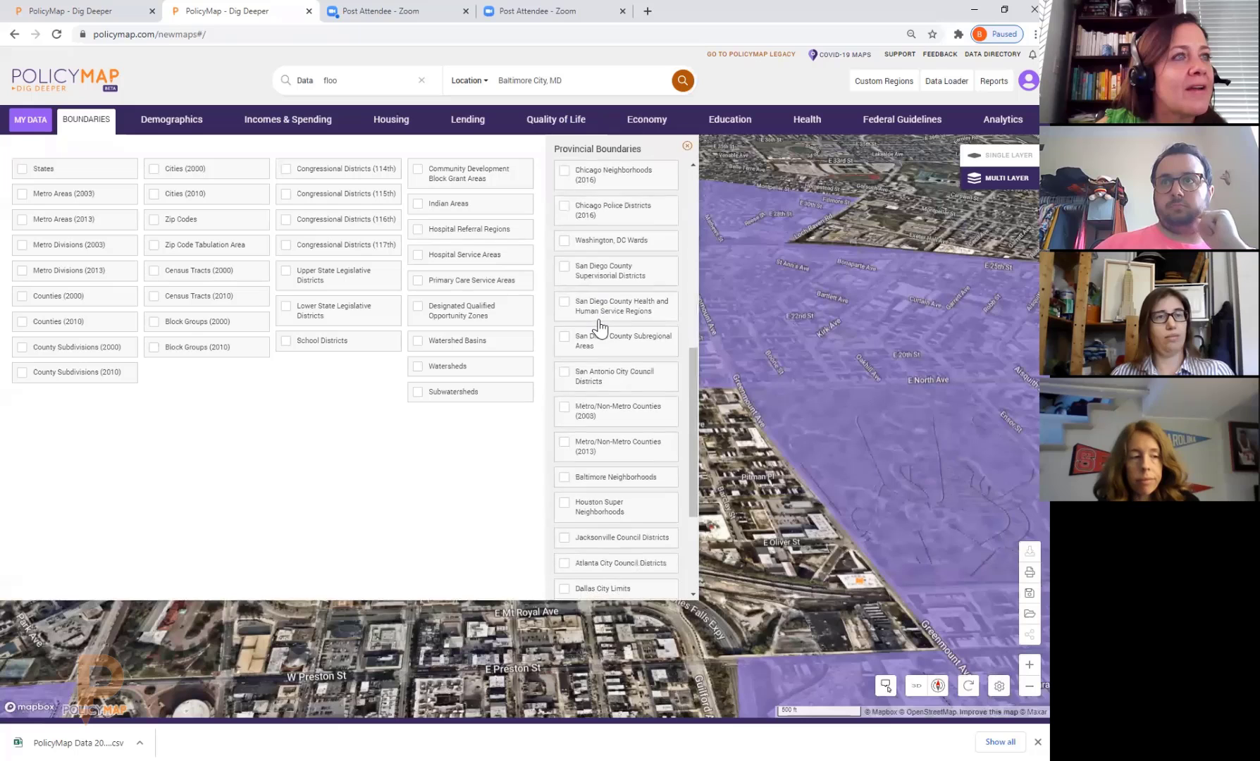
scroll(600, 326, "down", 4)
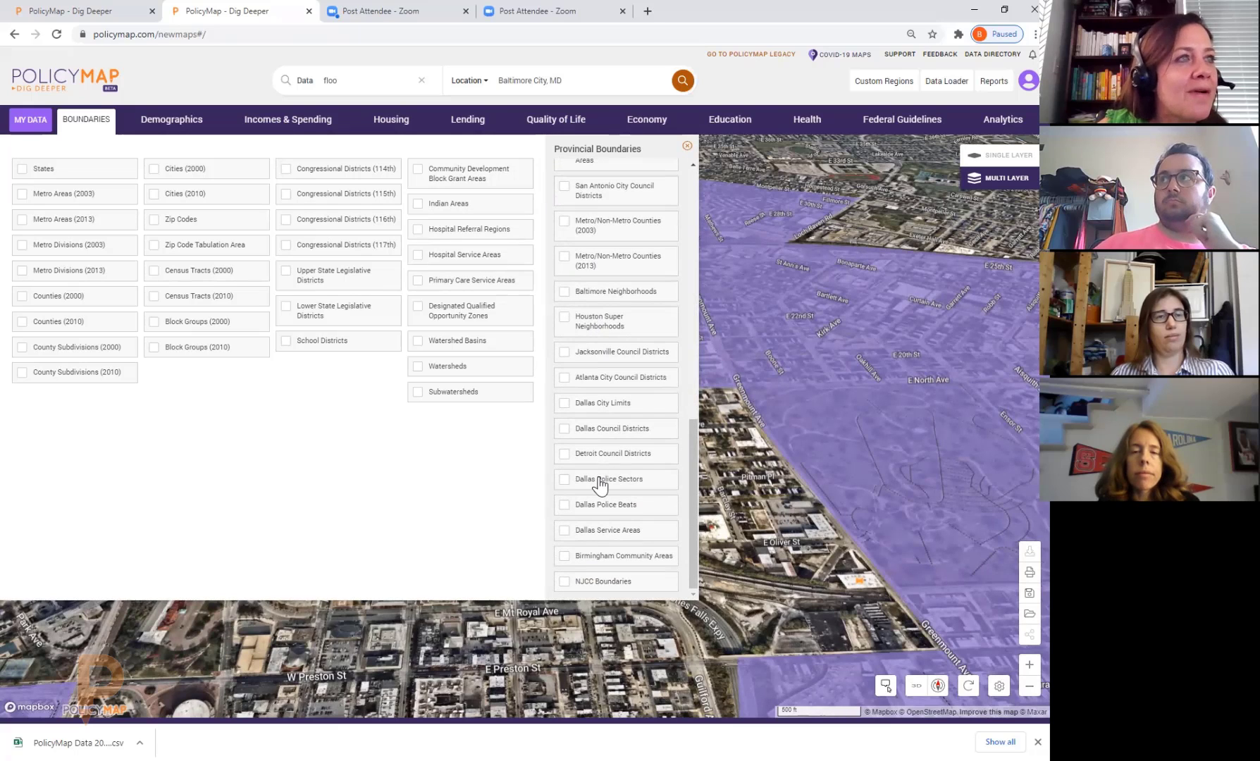
scroll(600, 485, "up", 10)
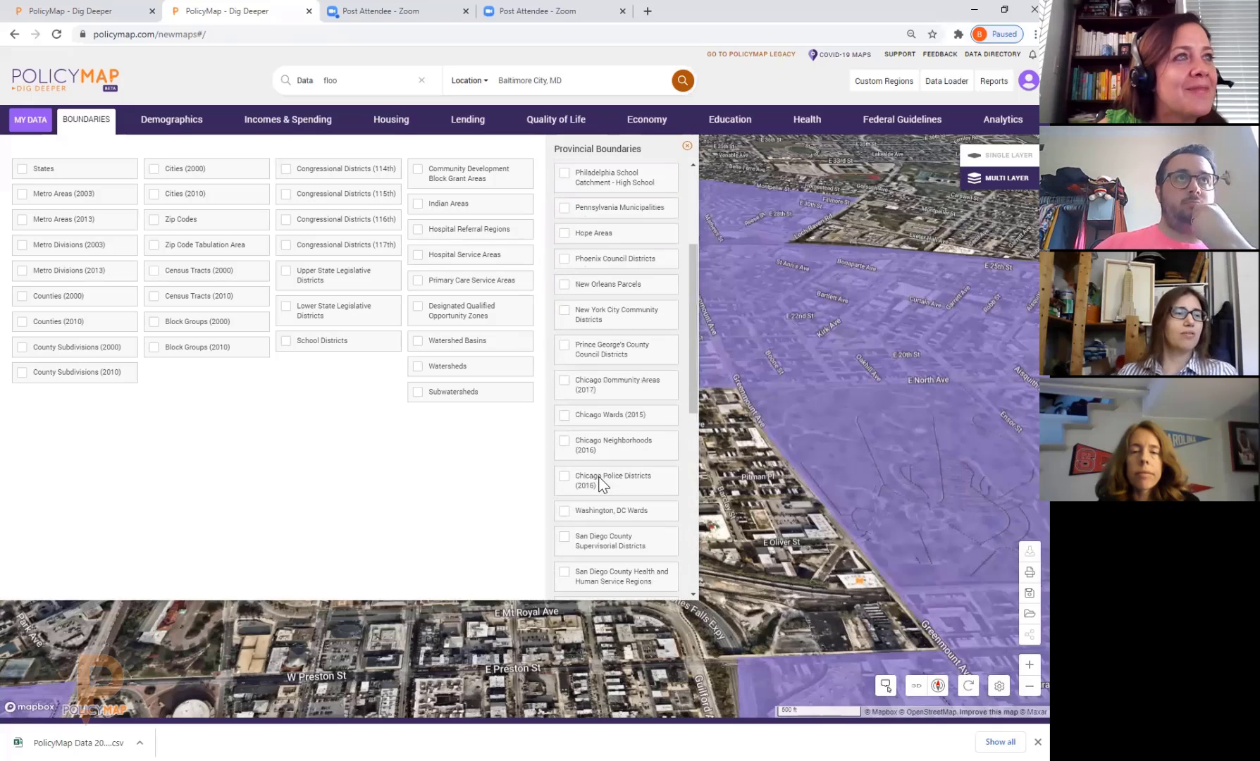
scroll(600, 483, "up", 4)
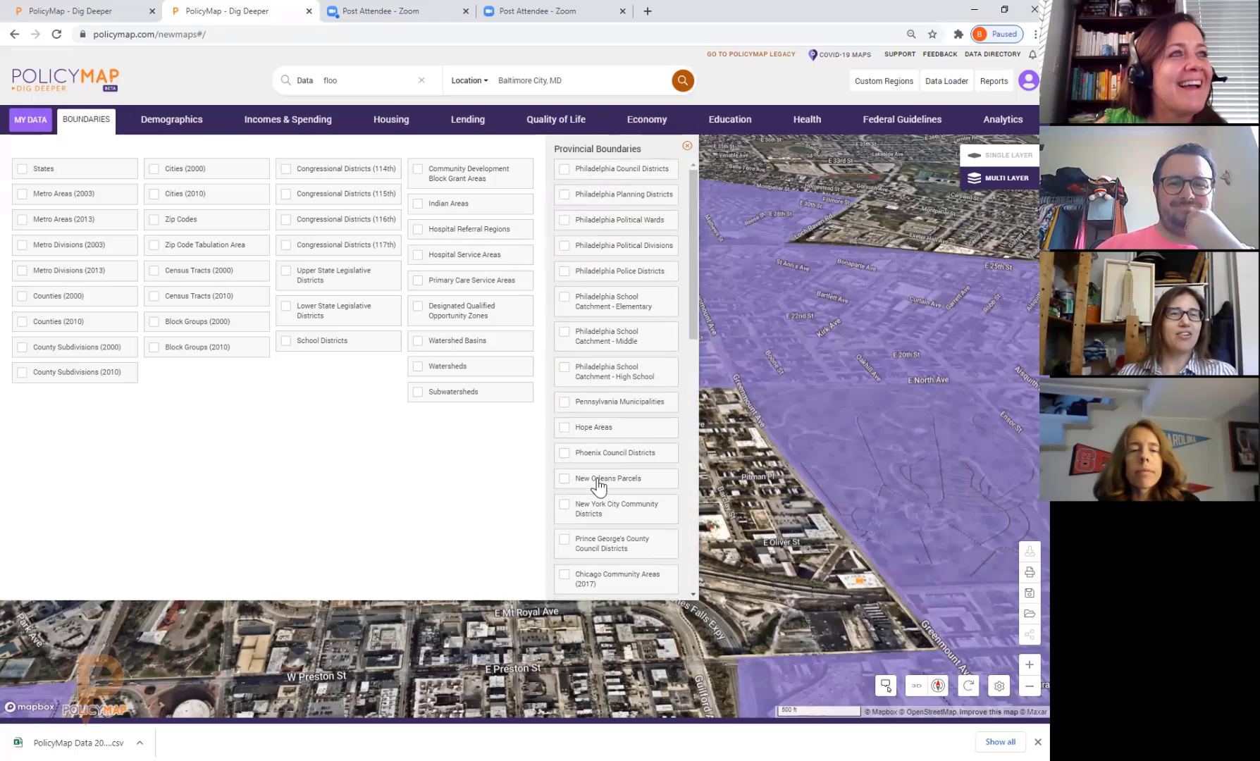
- Overlay the Baltimore Neighborhoods boundaries and view them across the wider area from Upton to Johnston Square
scroll(600, 485, "down", 3)
scroll(600, 485, "down", 2)
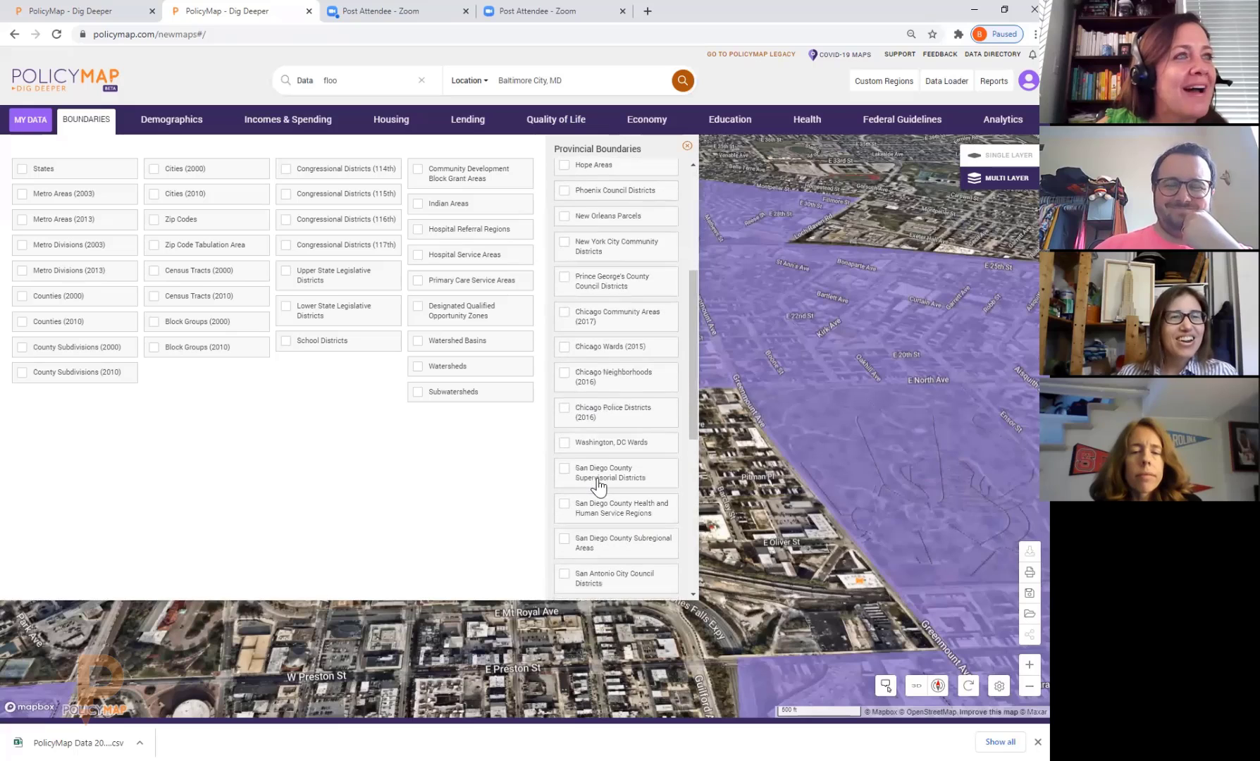
scroll(600, 485, "down", 4)
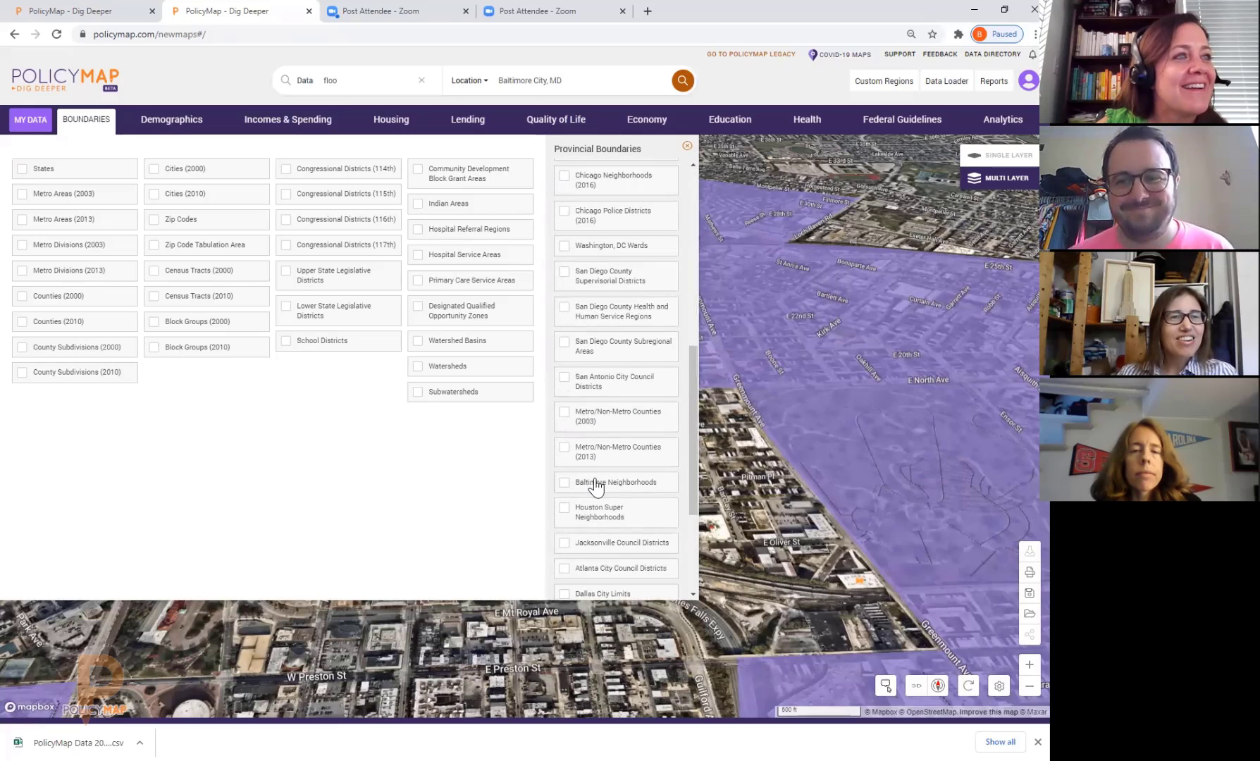
scroll(596, 485, "down", 1)
left_click(599, 417)
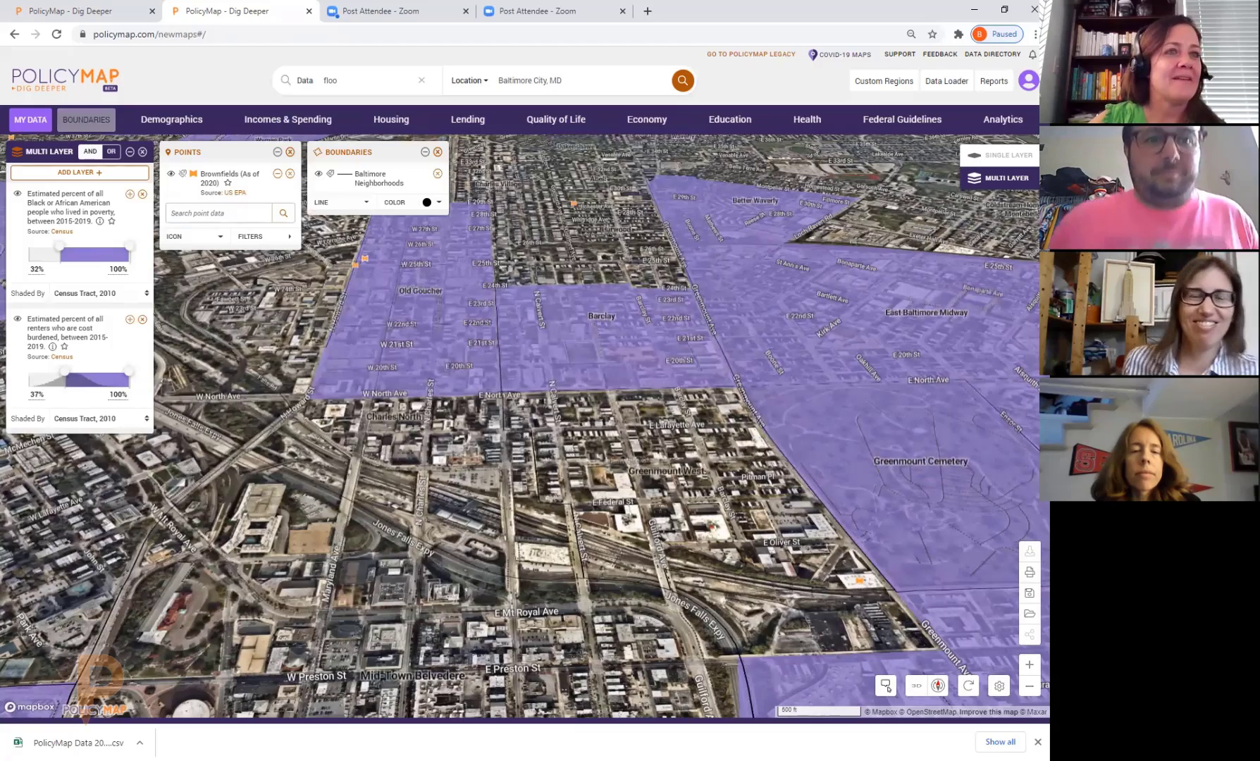
left_click(1028, 689)
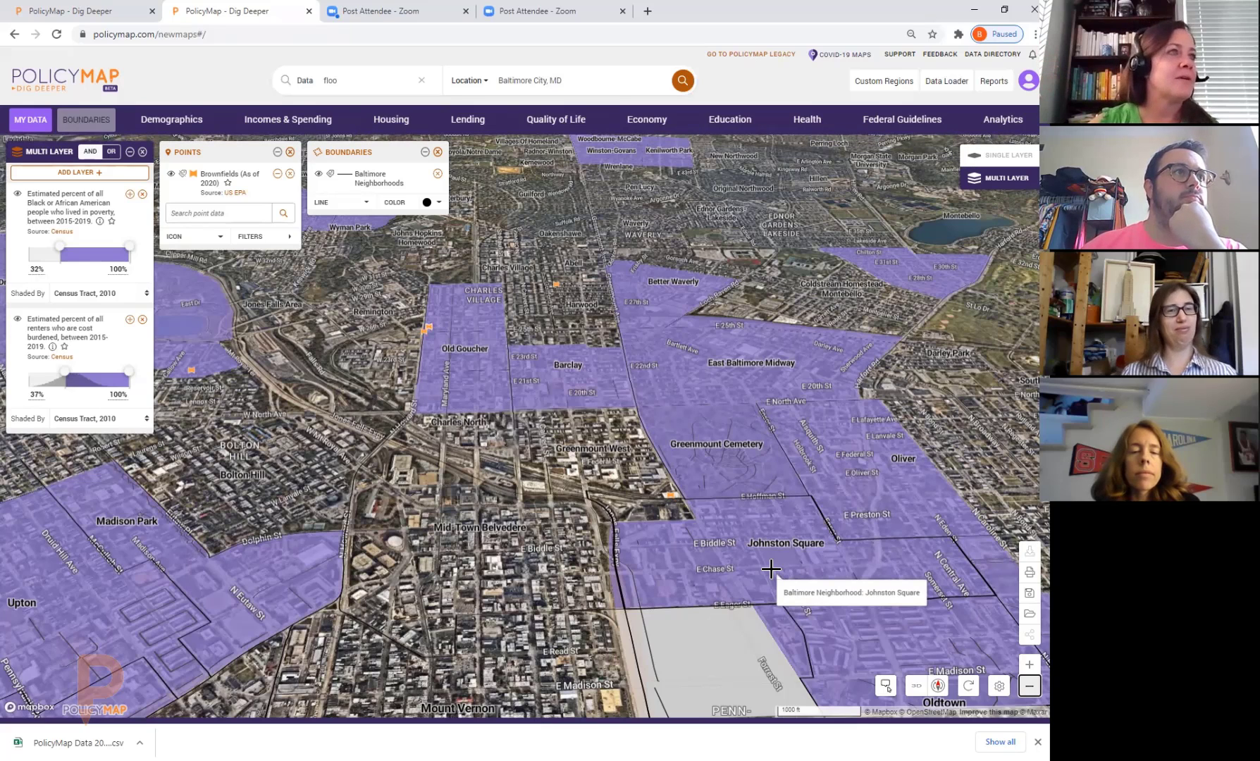
left_click_drag(283, 388, 366, 373)
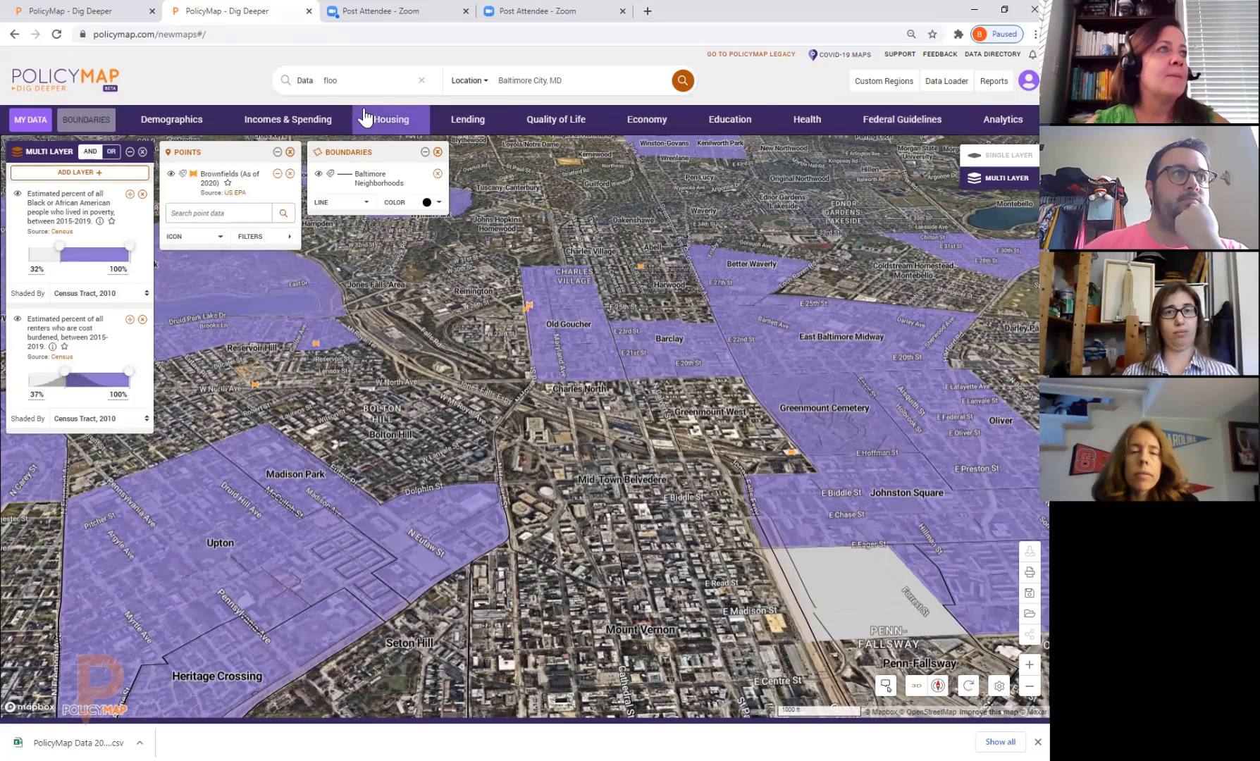
- Remove the multi-layer data, the brownfield points and the neighborhood boundaries from the map
left_click(141, 152)
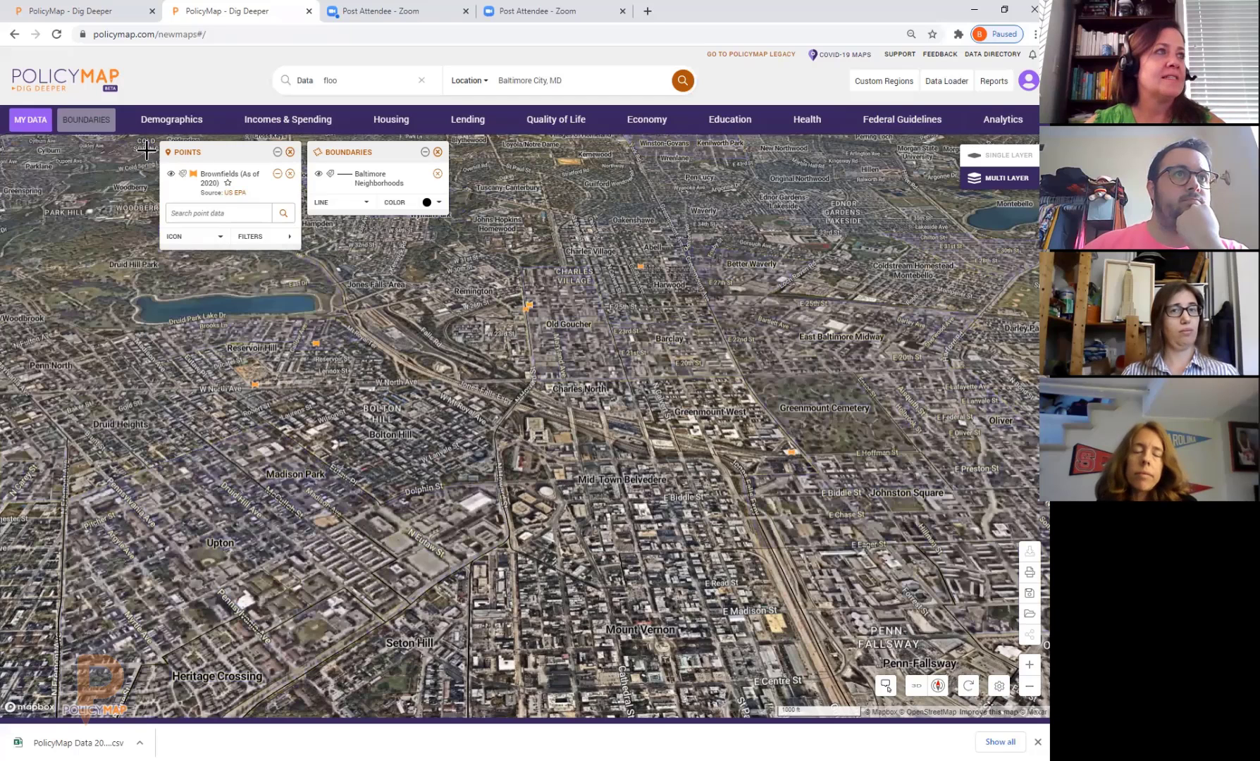
left_click(290, 152)
left_click(437, 152)
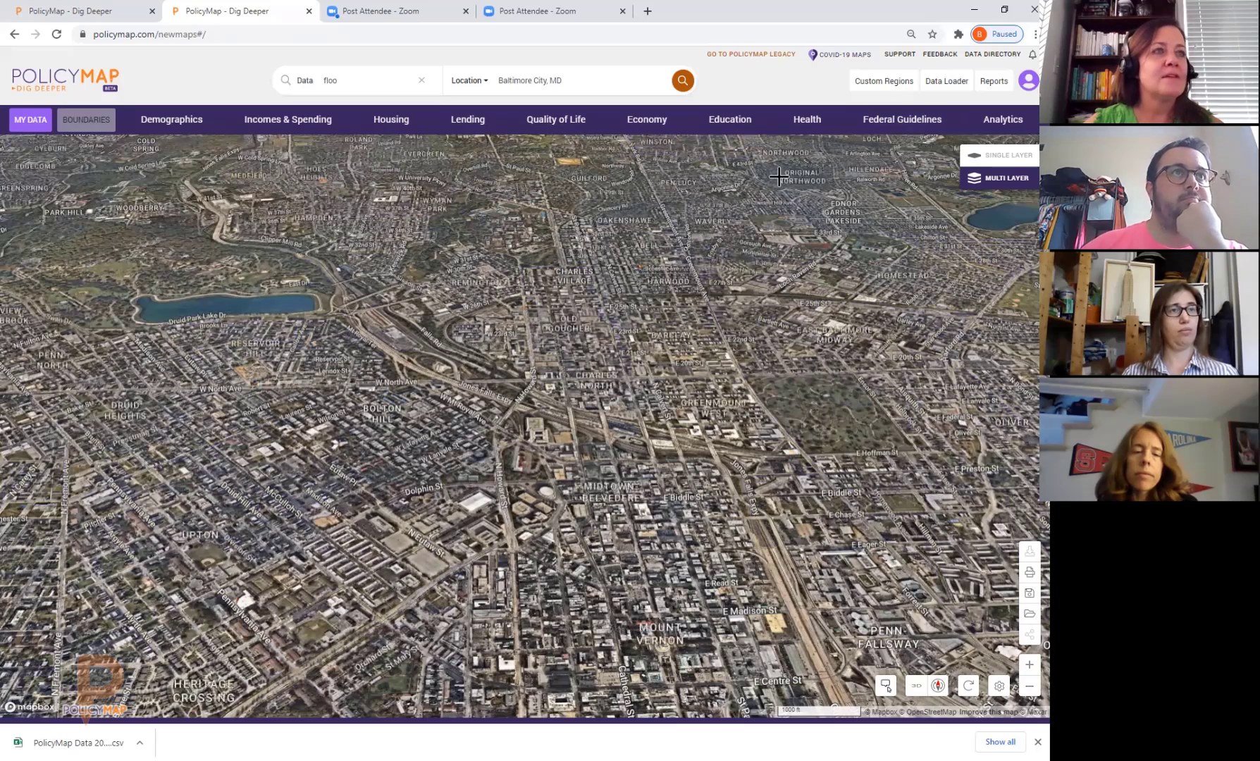
- Add the NMTC and QOZ Status layer from the Additional CDFI Fund Programs under Federal Guidelines data
left_click(906, 127)
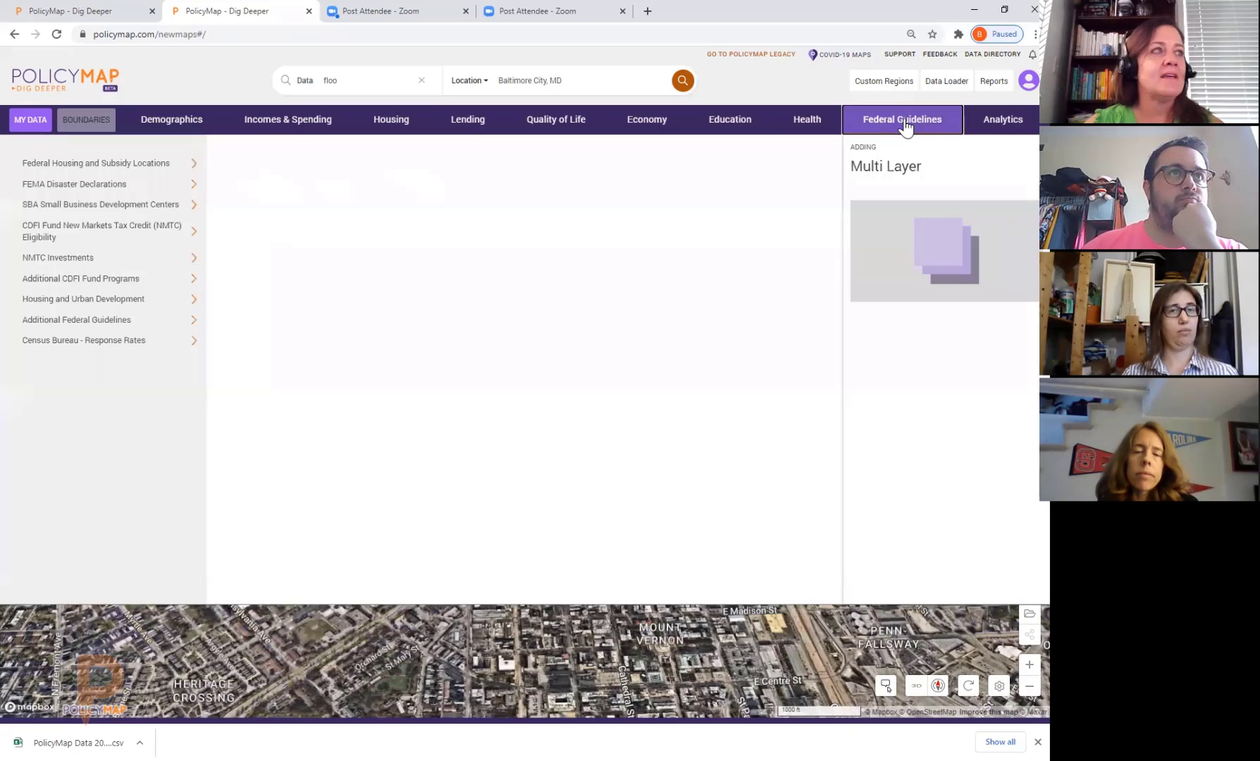
left_click(103, 189)
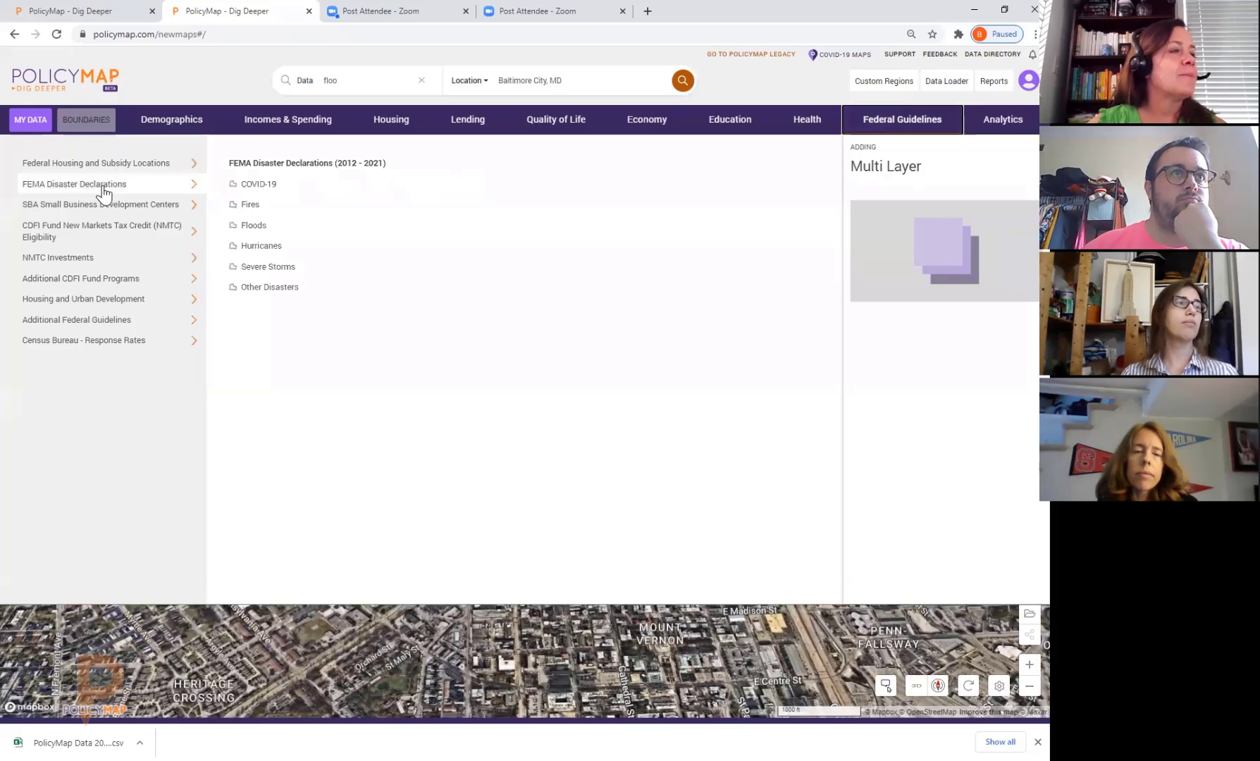
left_click(86, 262)
left_click(333, 190)
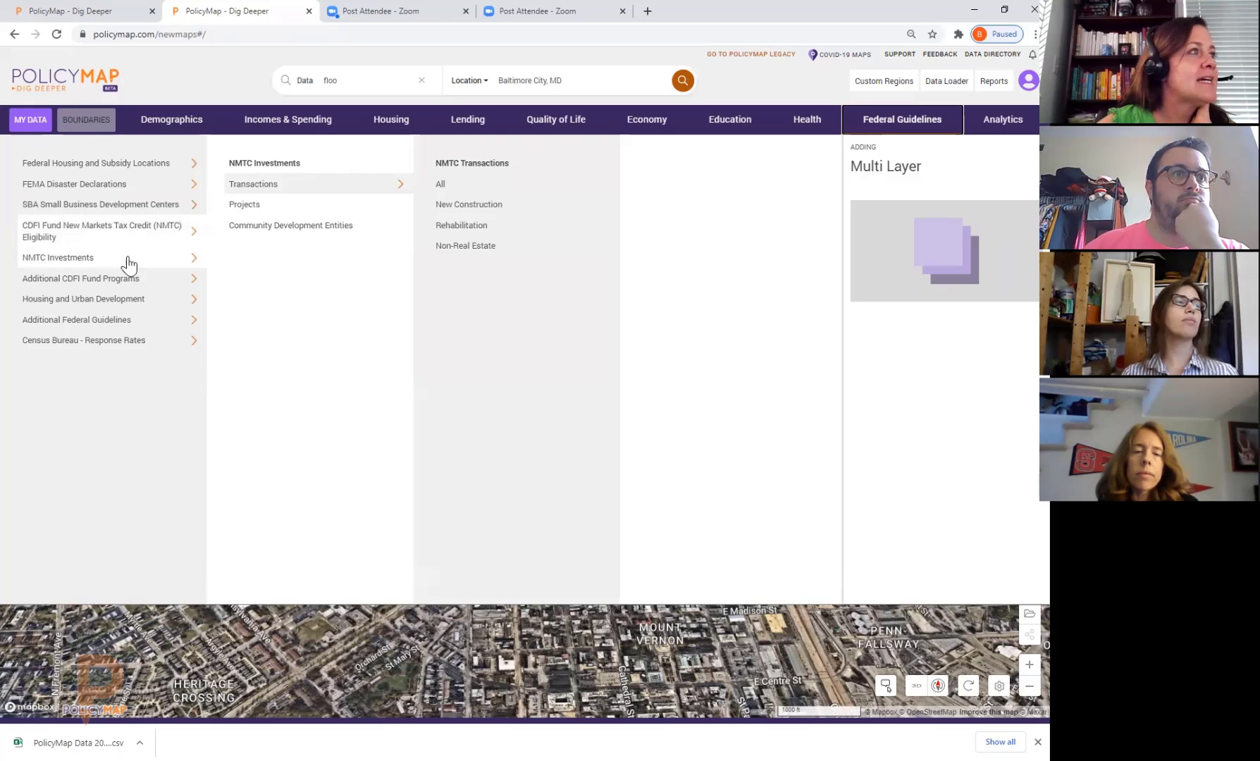
left_click(127, 285)
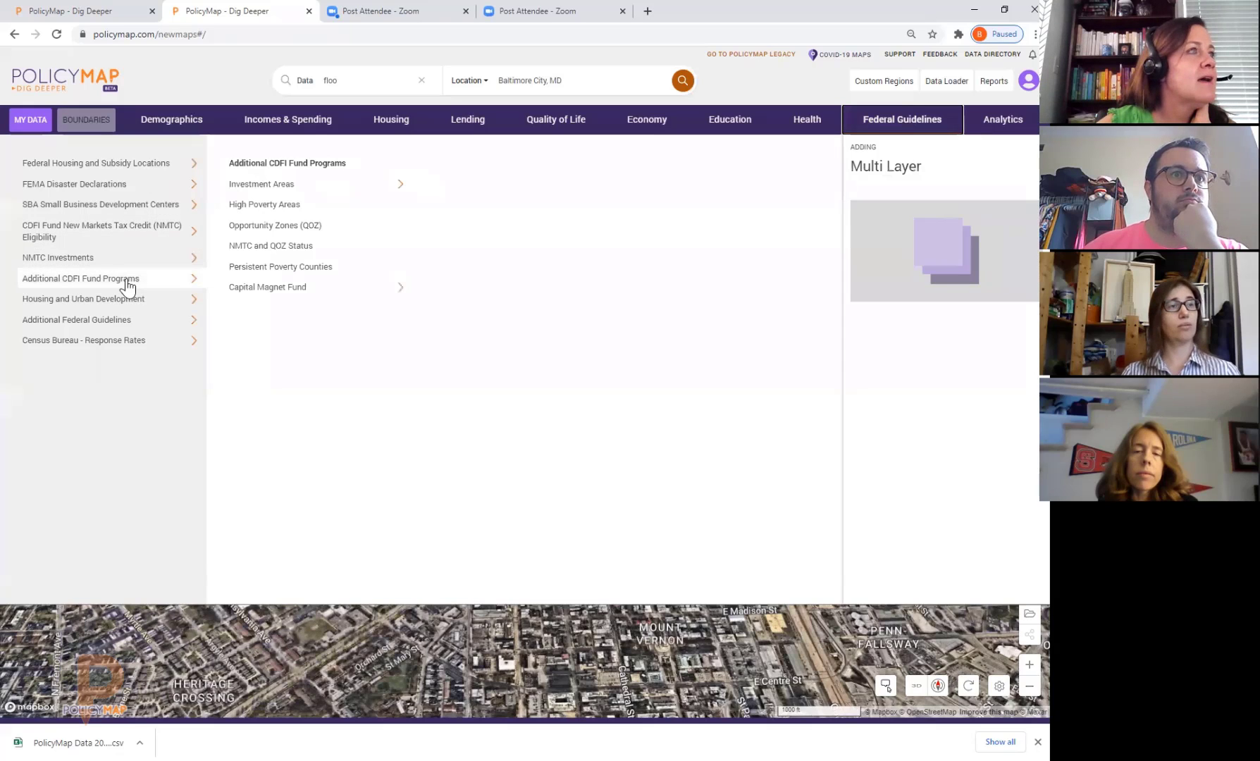
left_click(297, 248)
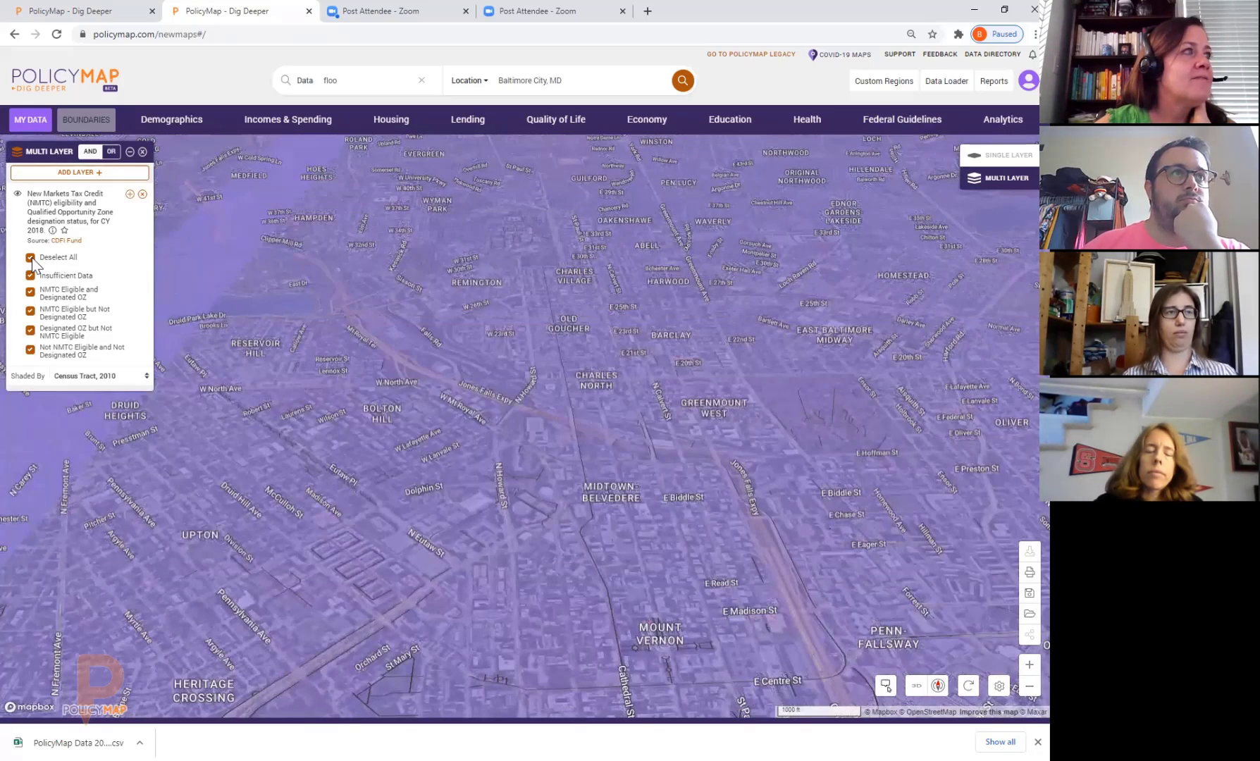
- Limit the NMTC and Opportunity Zone layer to NMTC Eligible and Designated OZ tracts and view them around Upton
left_click(30, 258)
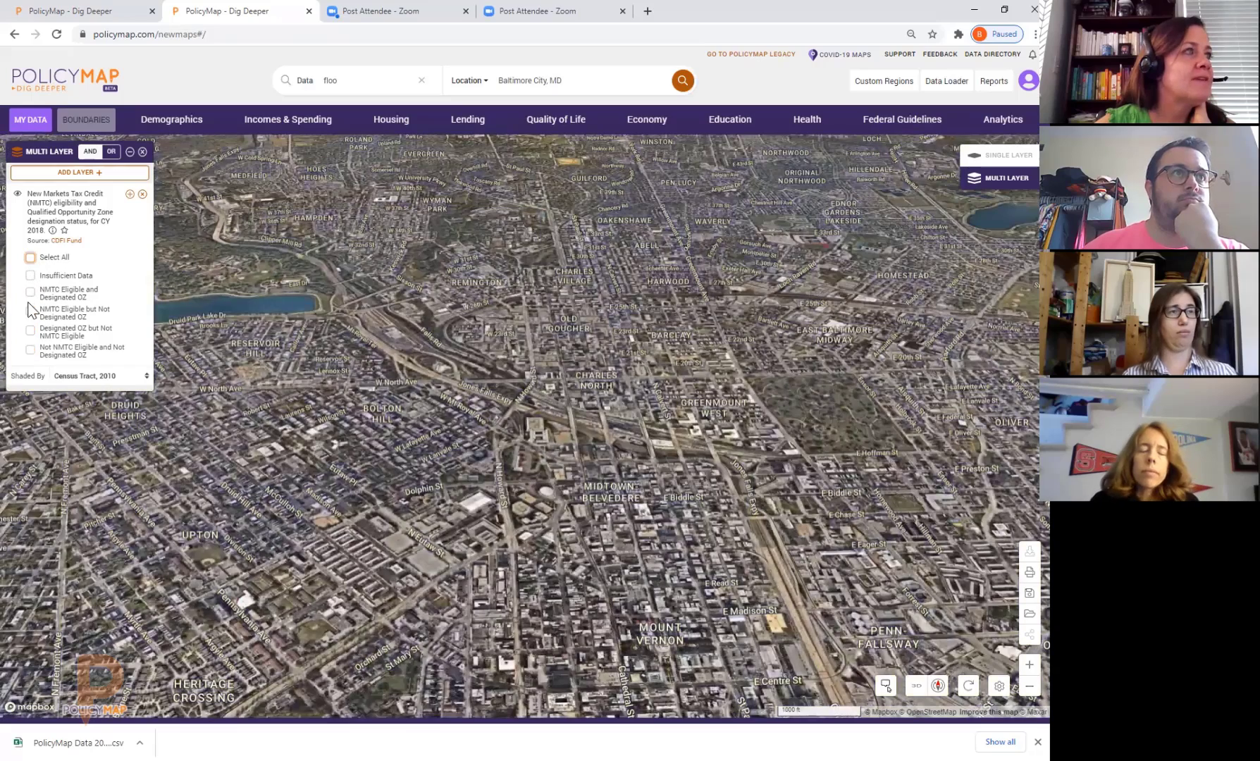
left_click(30, 292)
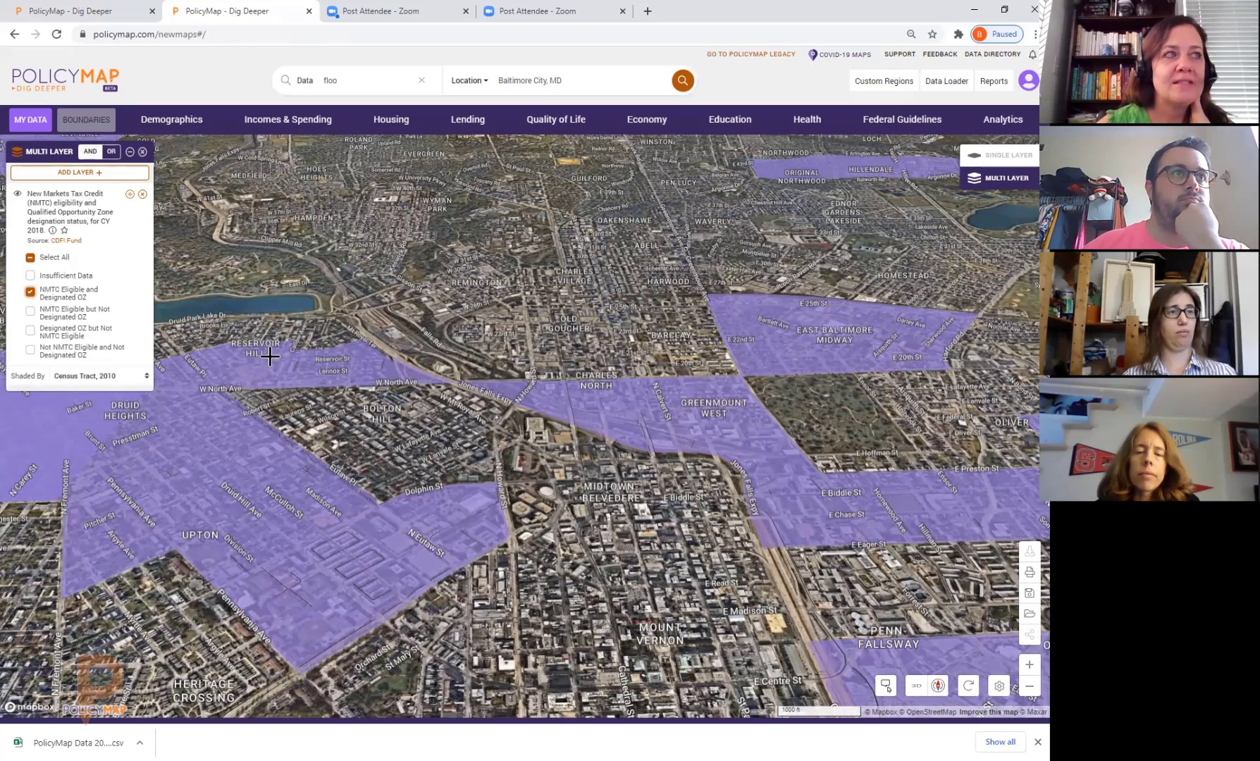
left_click_drag(321, 355, 464, 313)
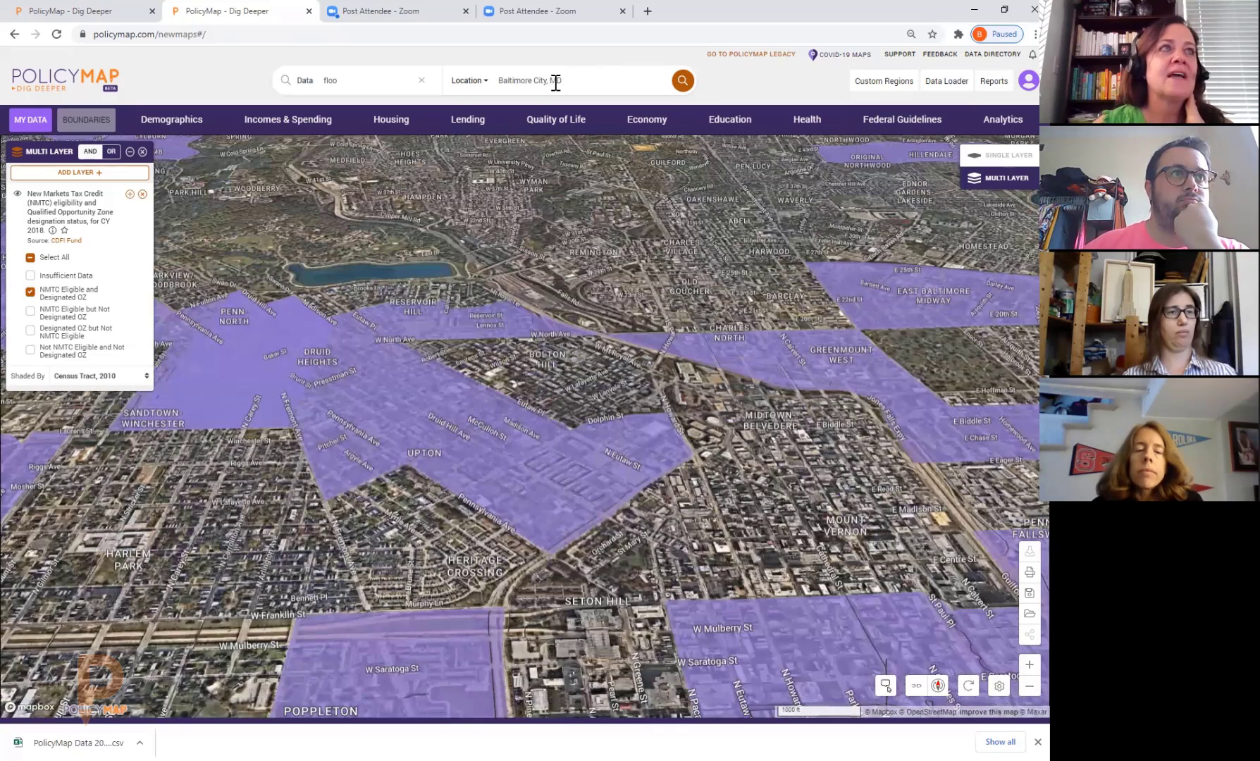
- Search the data for "mua" and add the Medically Underserved Areas (MUA), as of 2020 layer
left_click(421, 80)
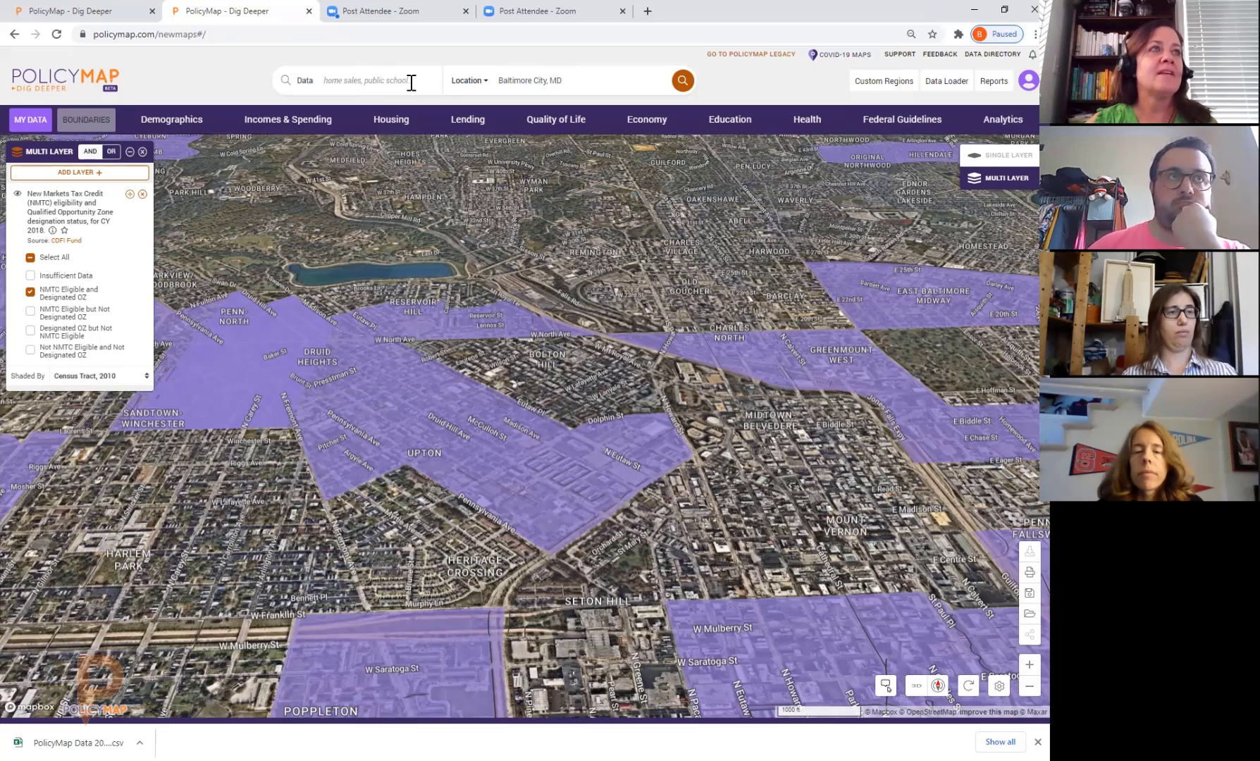
left_click(413, 82)
type("mu")
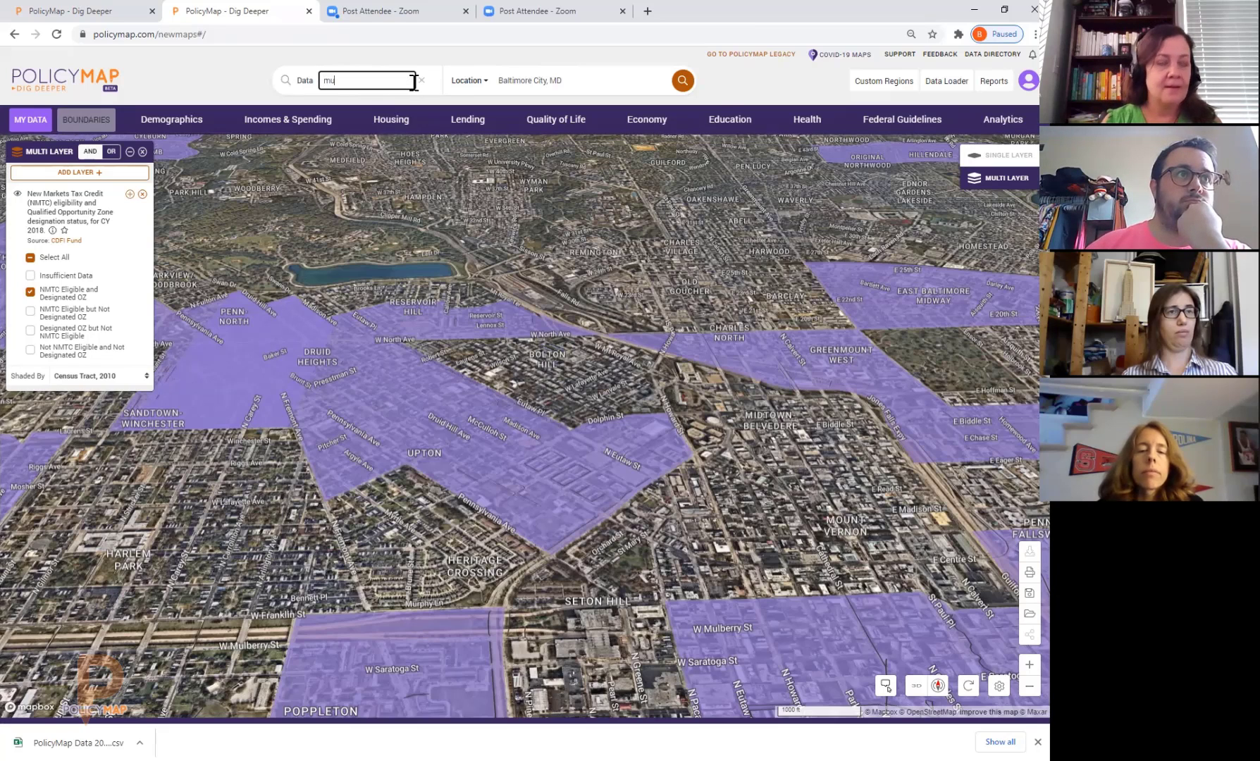
type("a")
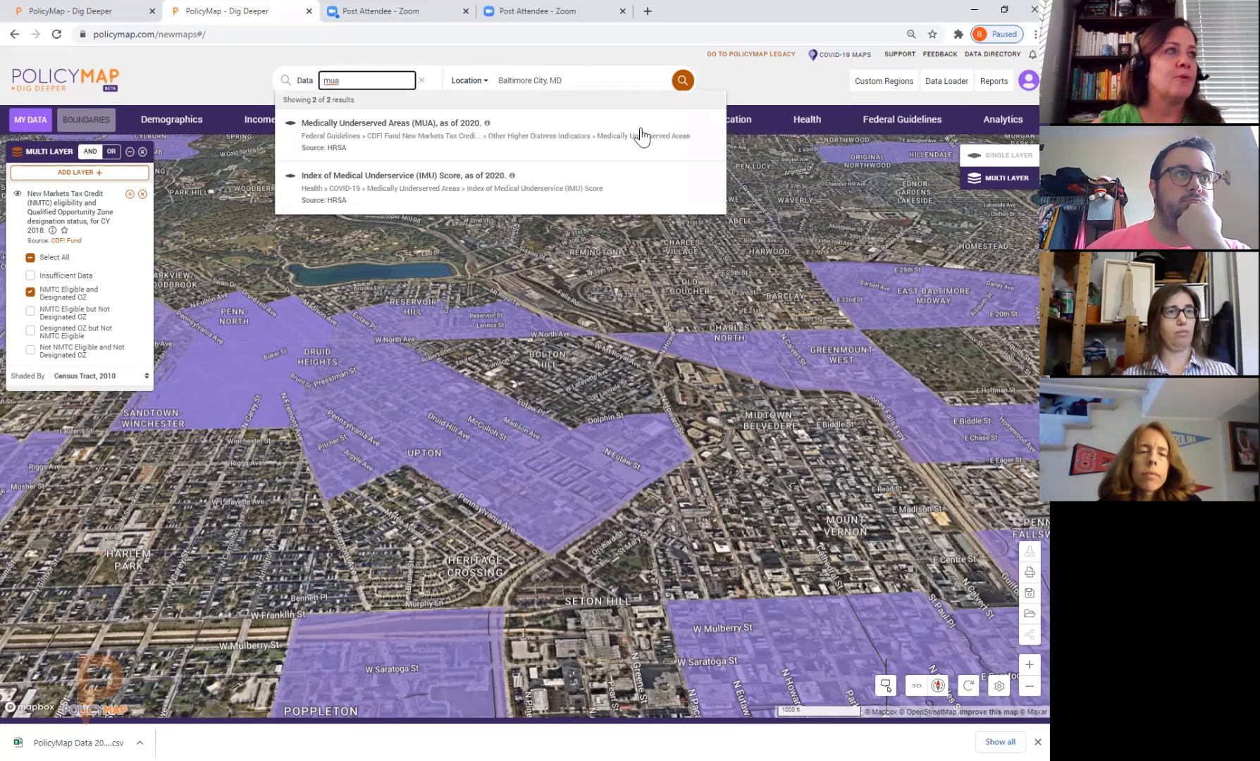
left_click(428, 143)
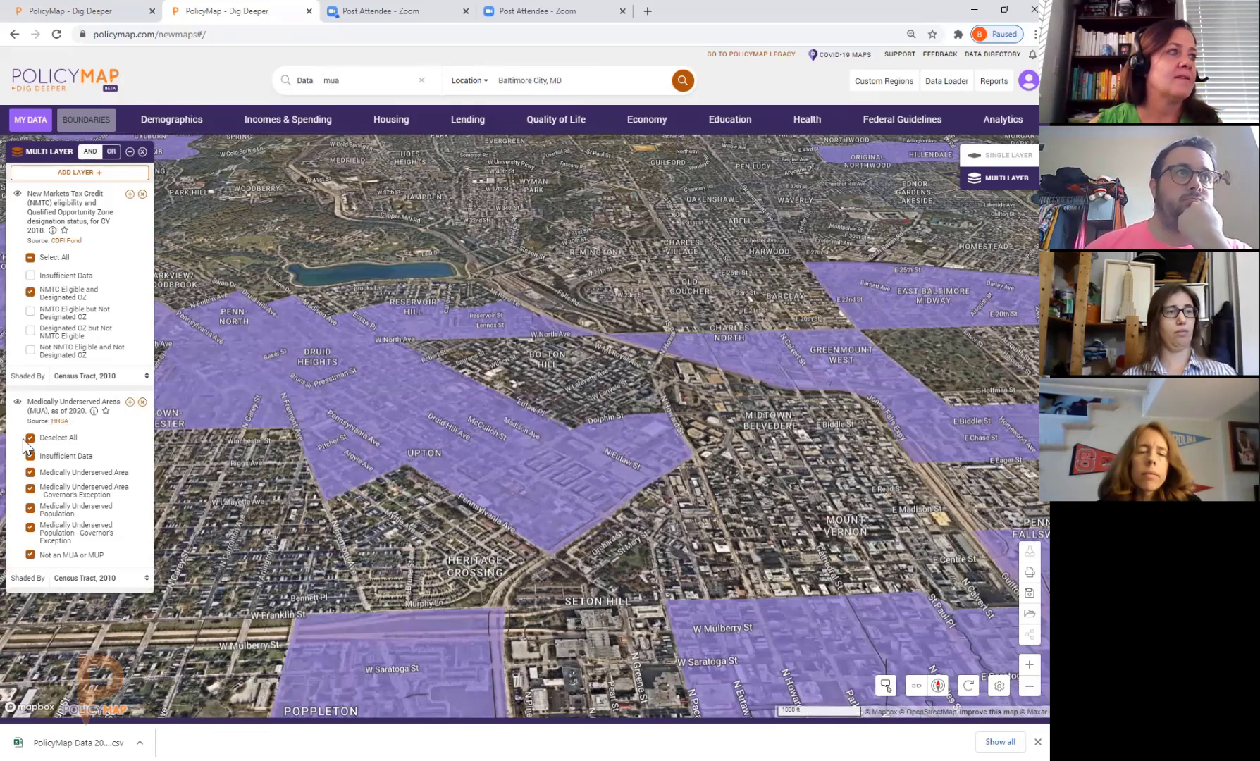
- Limit the MUA layer to Medically Underserved Area and show the layer values for the shaded tract beside Upton
left_click(30, 438)
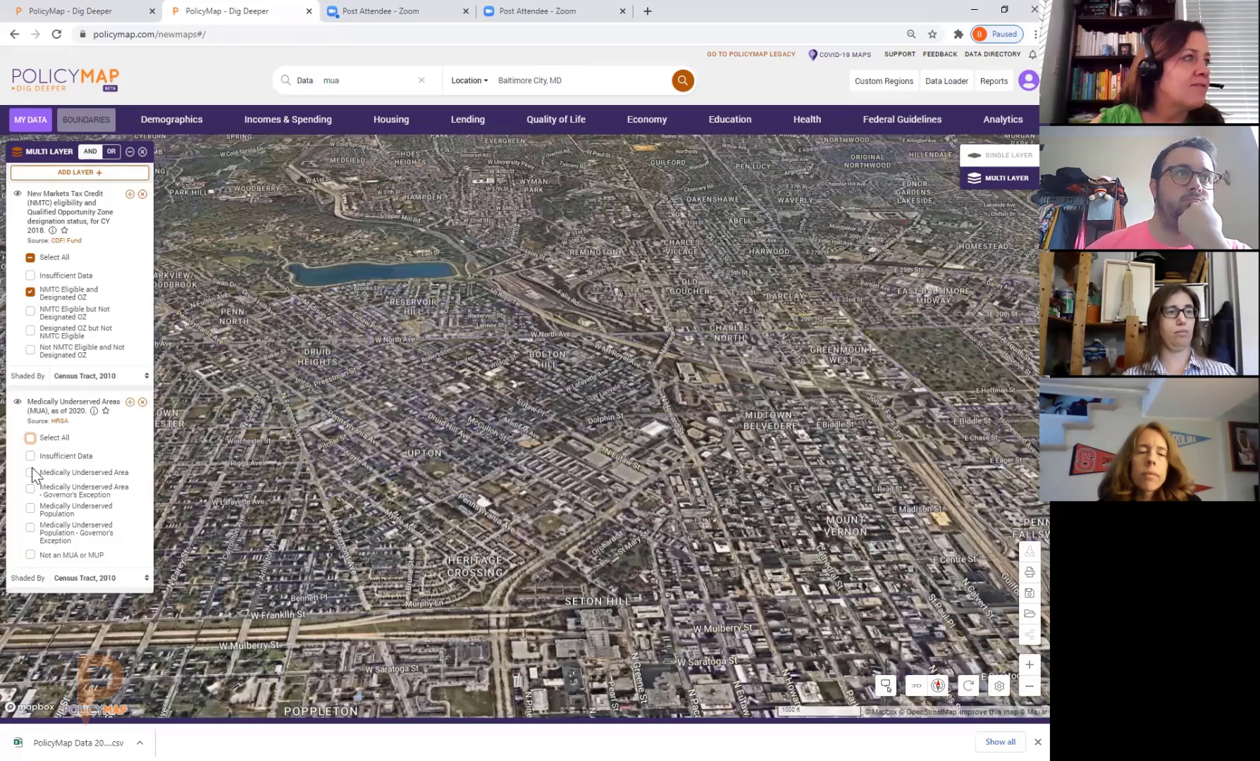
left_click(30, 472)
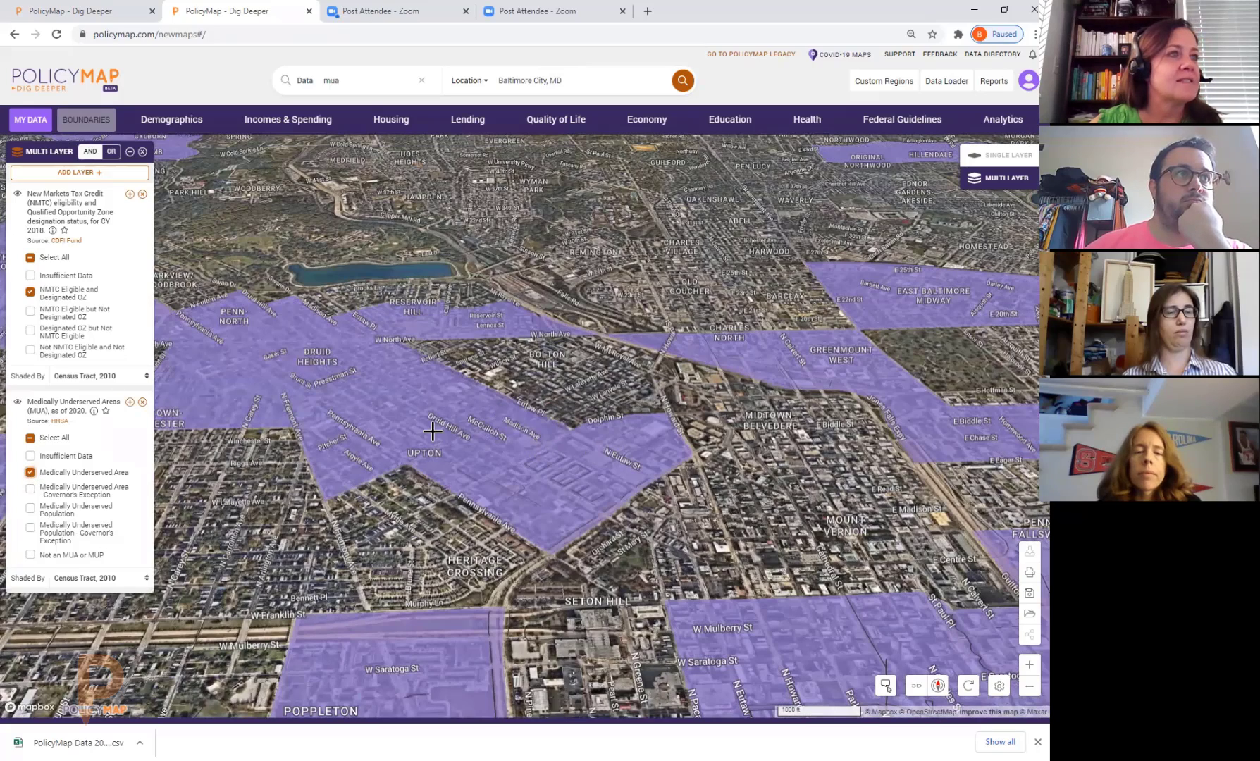
left_click(477, 434)
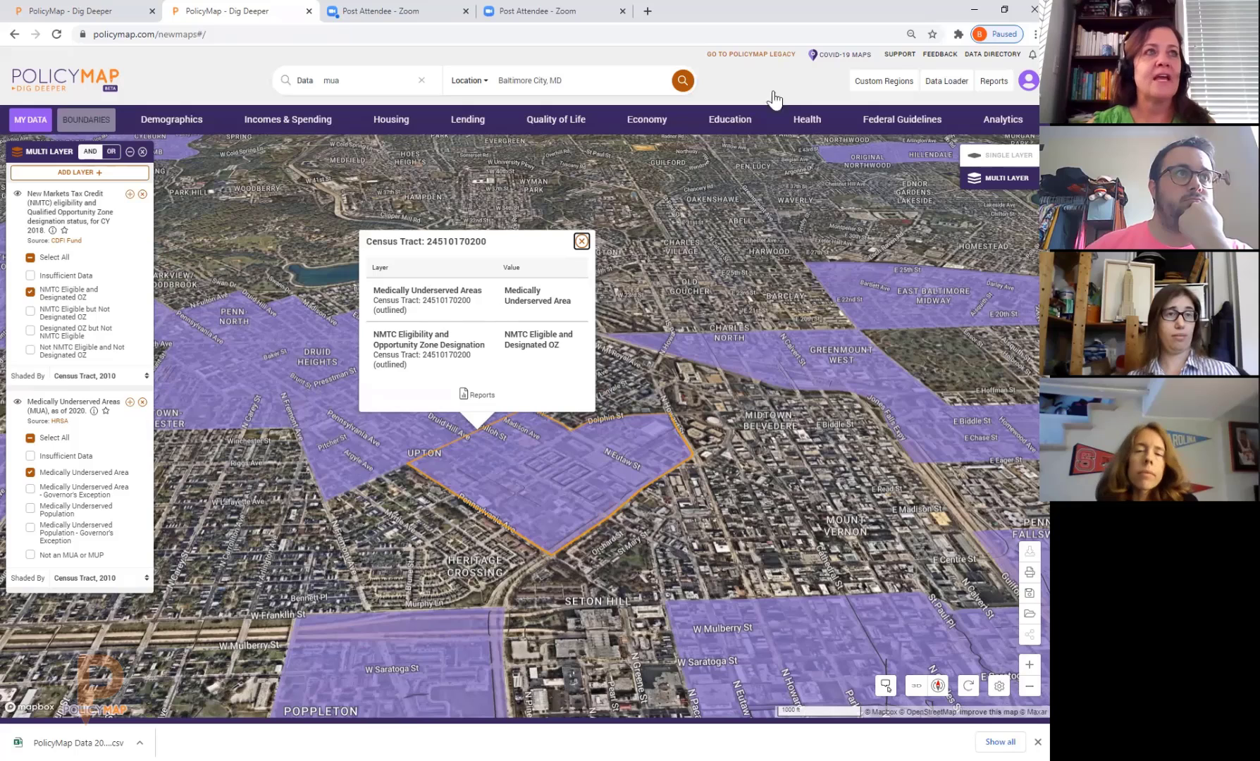
- Add the Community Health Centers and Look-Alikes points from Health Facility Locations and dismiss the census tract details
left_click(799, 120)
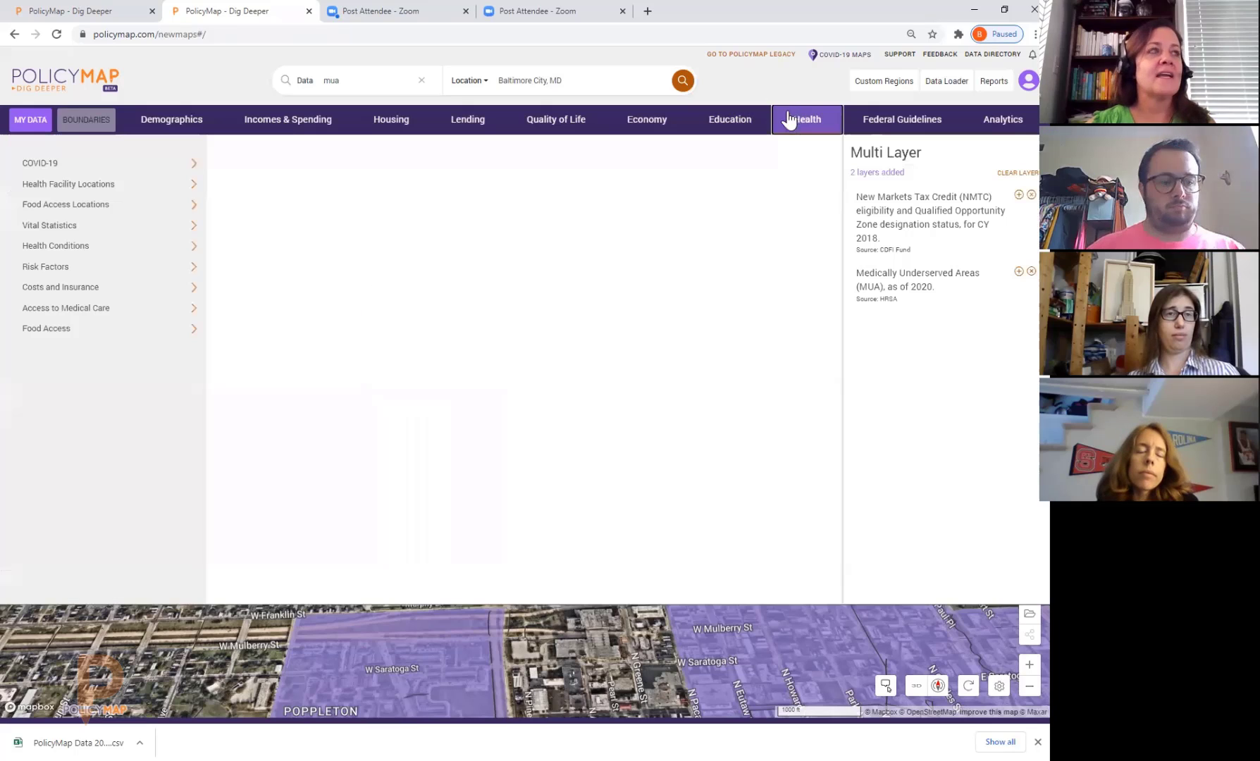
left_click(71, 189)
left_click(263, 187)
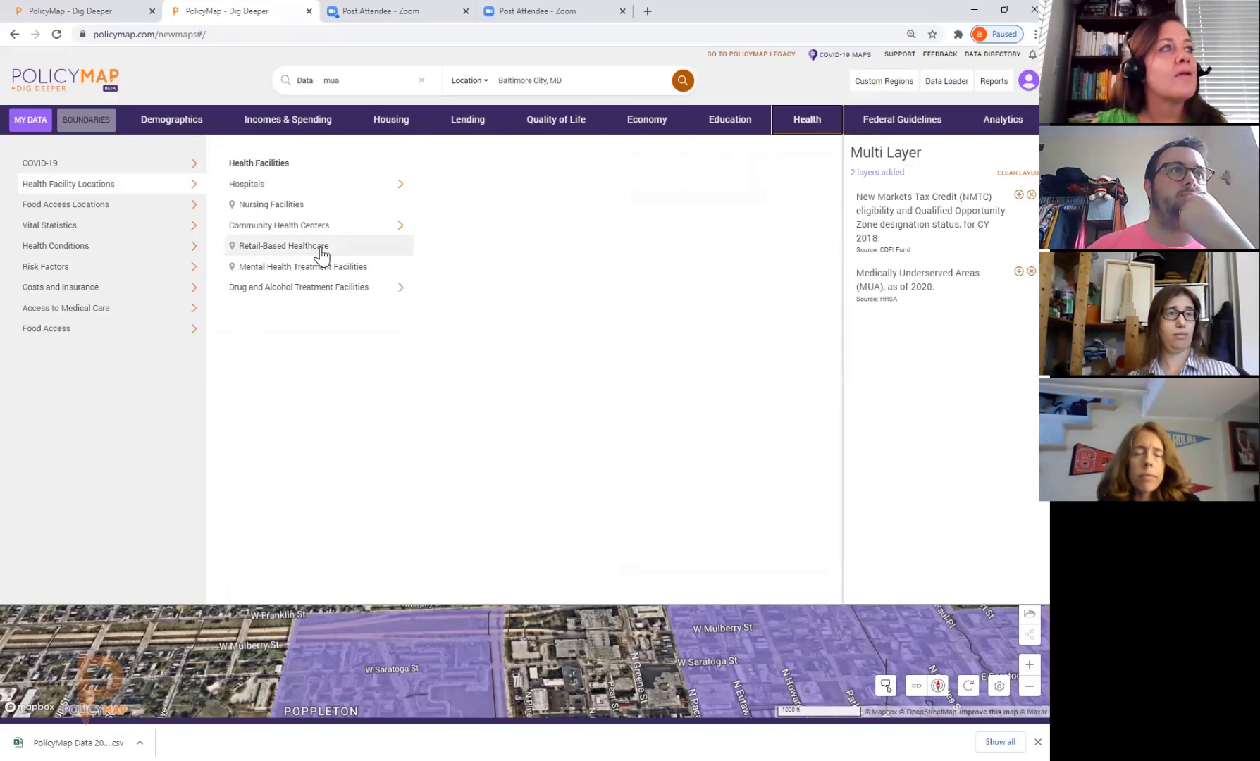
mouse_move(358, 228)
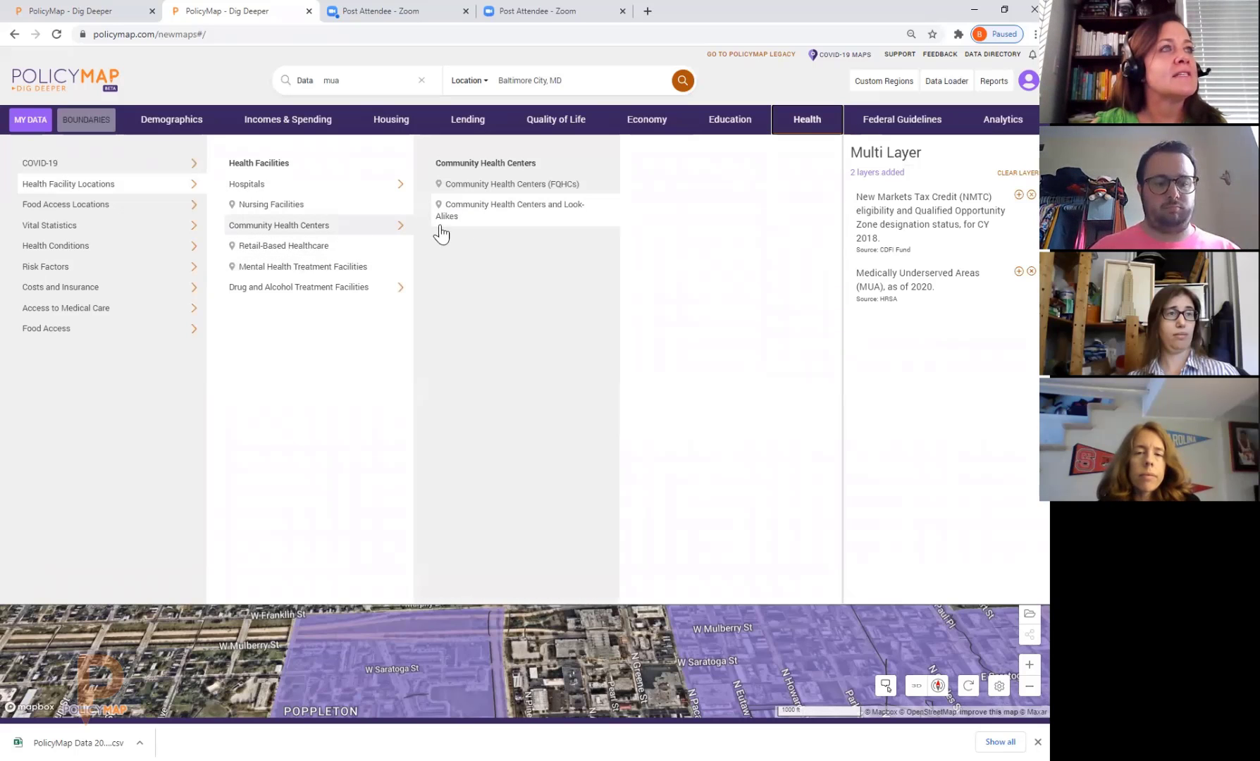
left_click(488, 211)
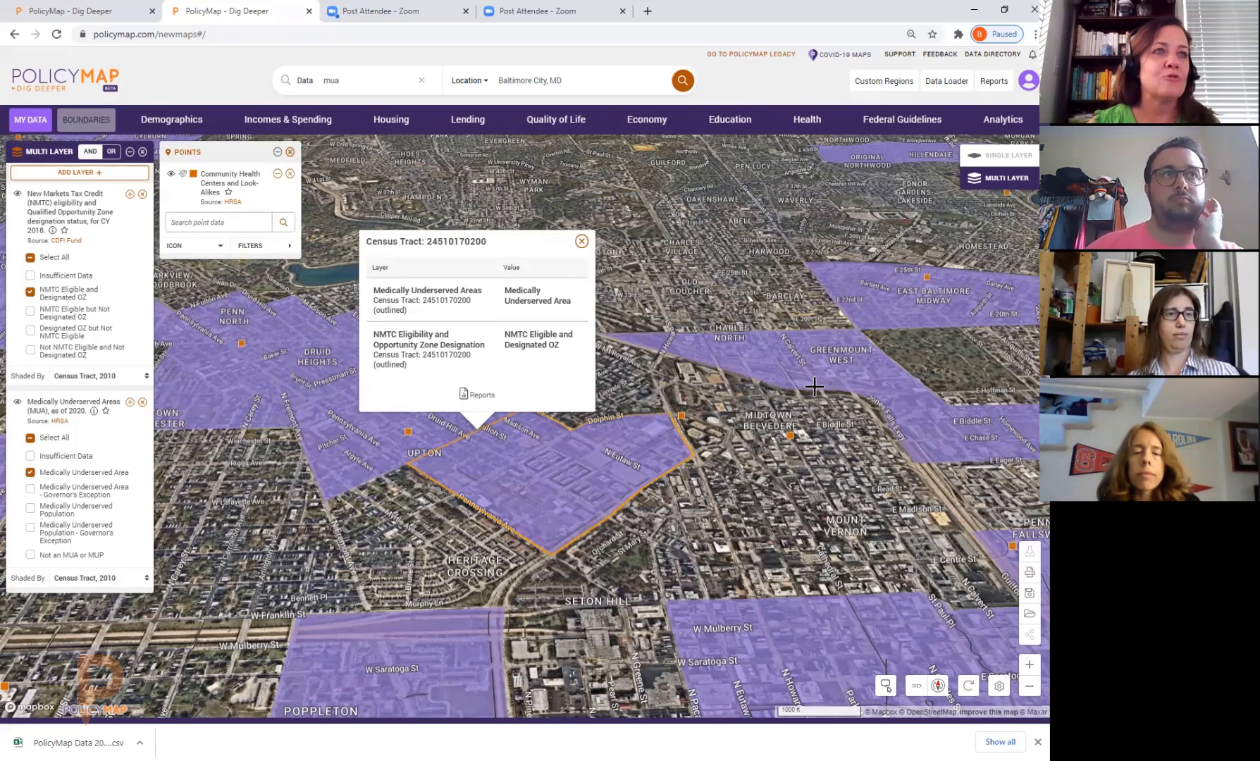
left_click(582, 241)
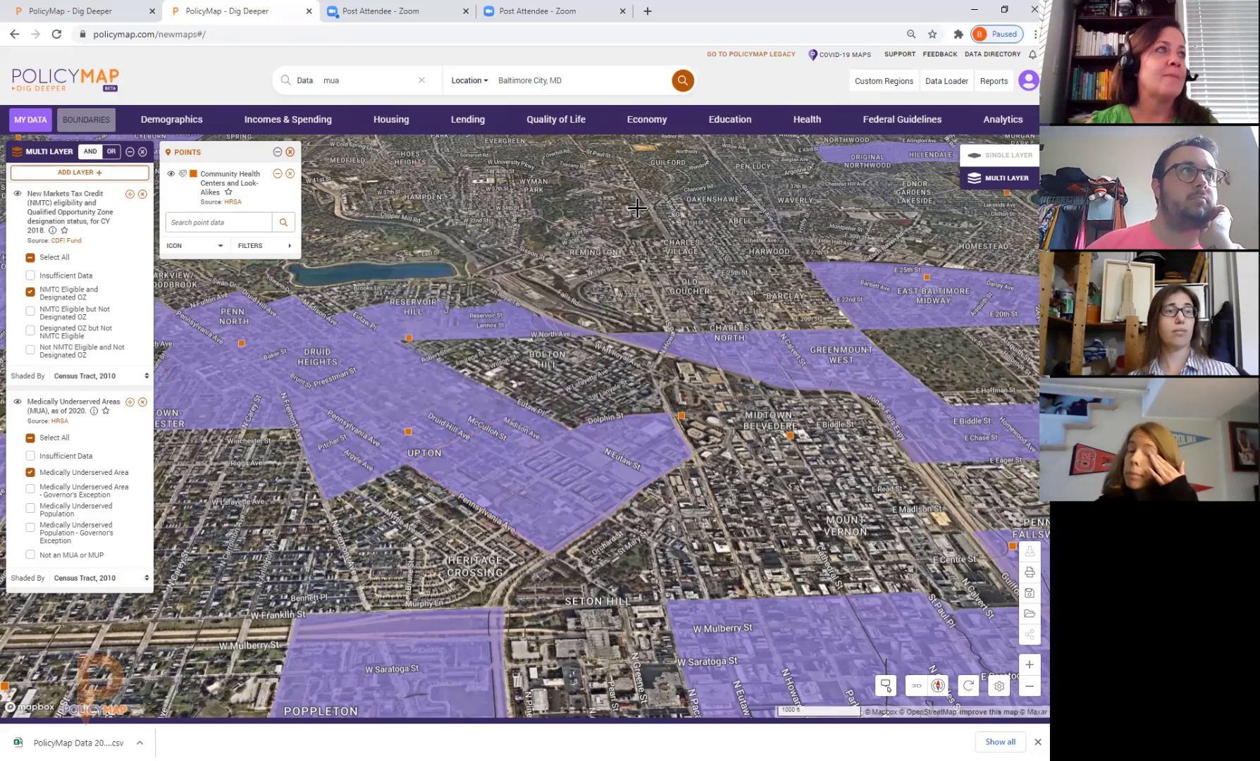
- Add the Some High School or Less layer from the Educational Attainment data under Education
left_click(721, 131)
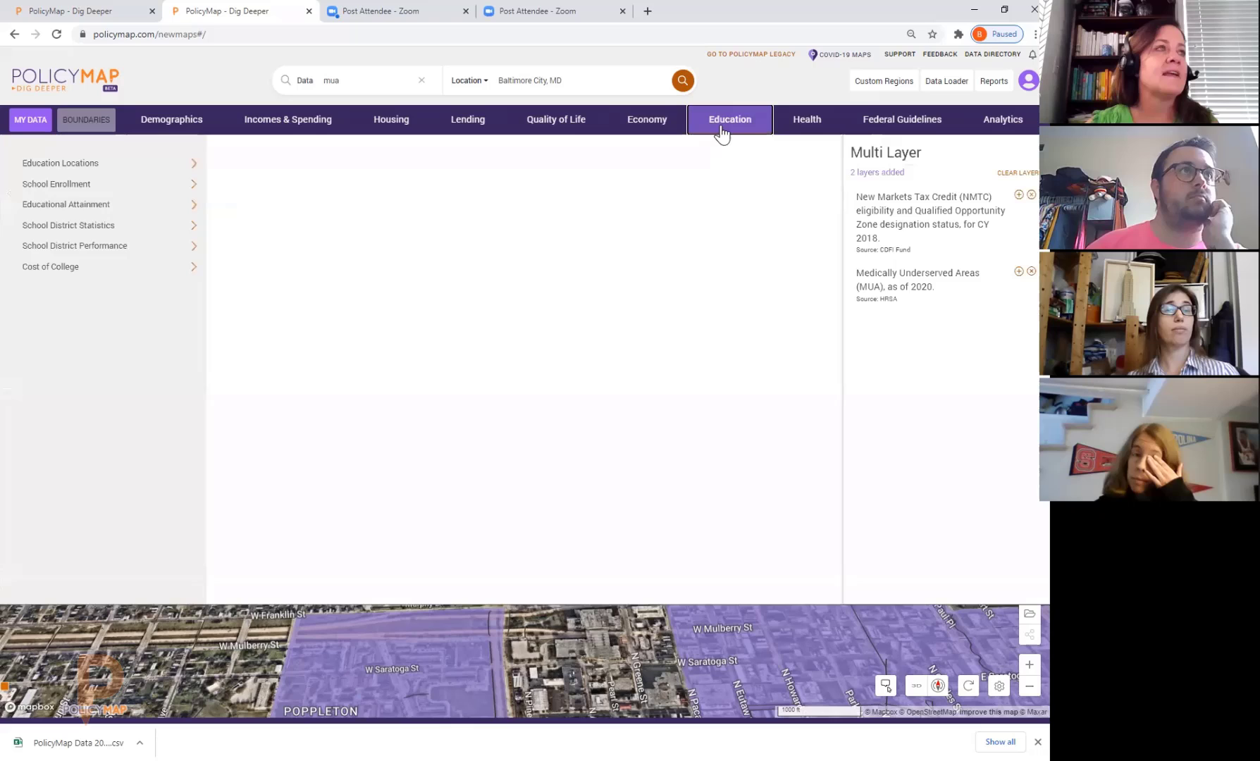
left_click(158, 205)
left_click(340, 187)
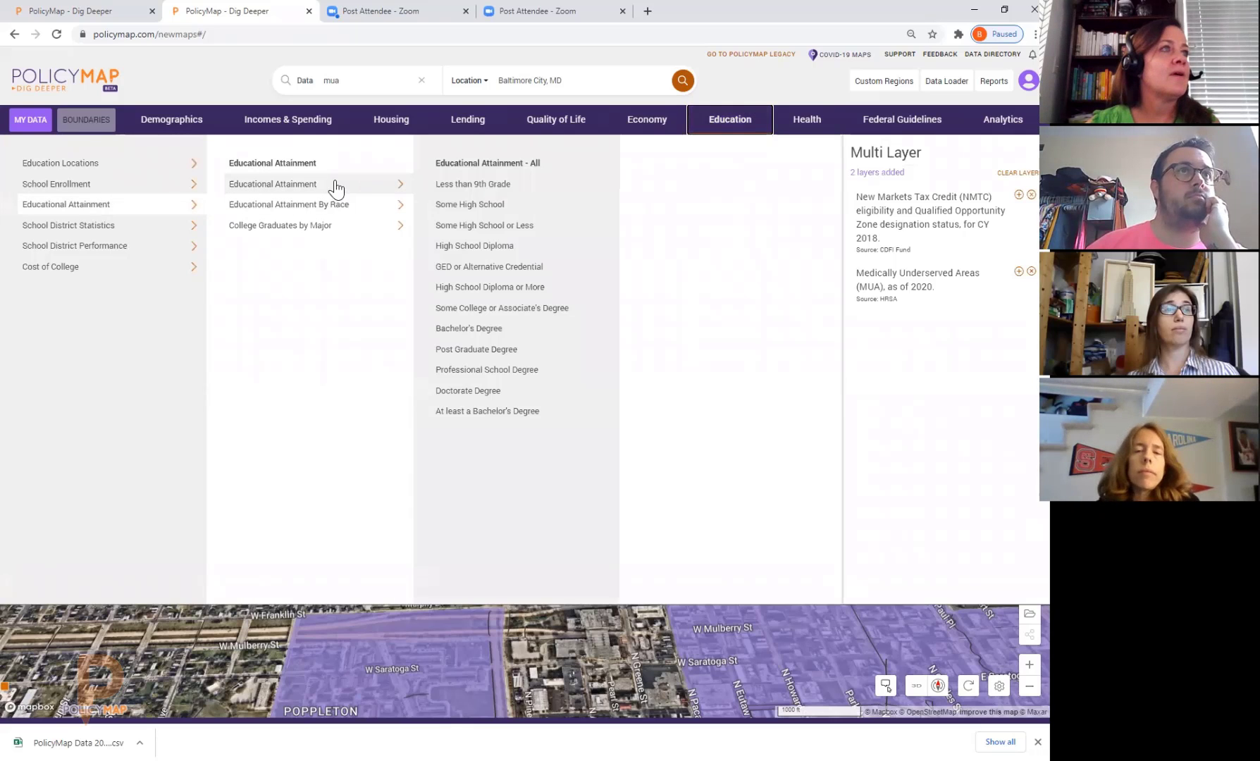
left_click(549, 227)
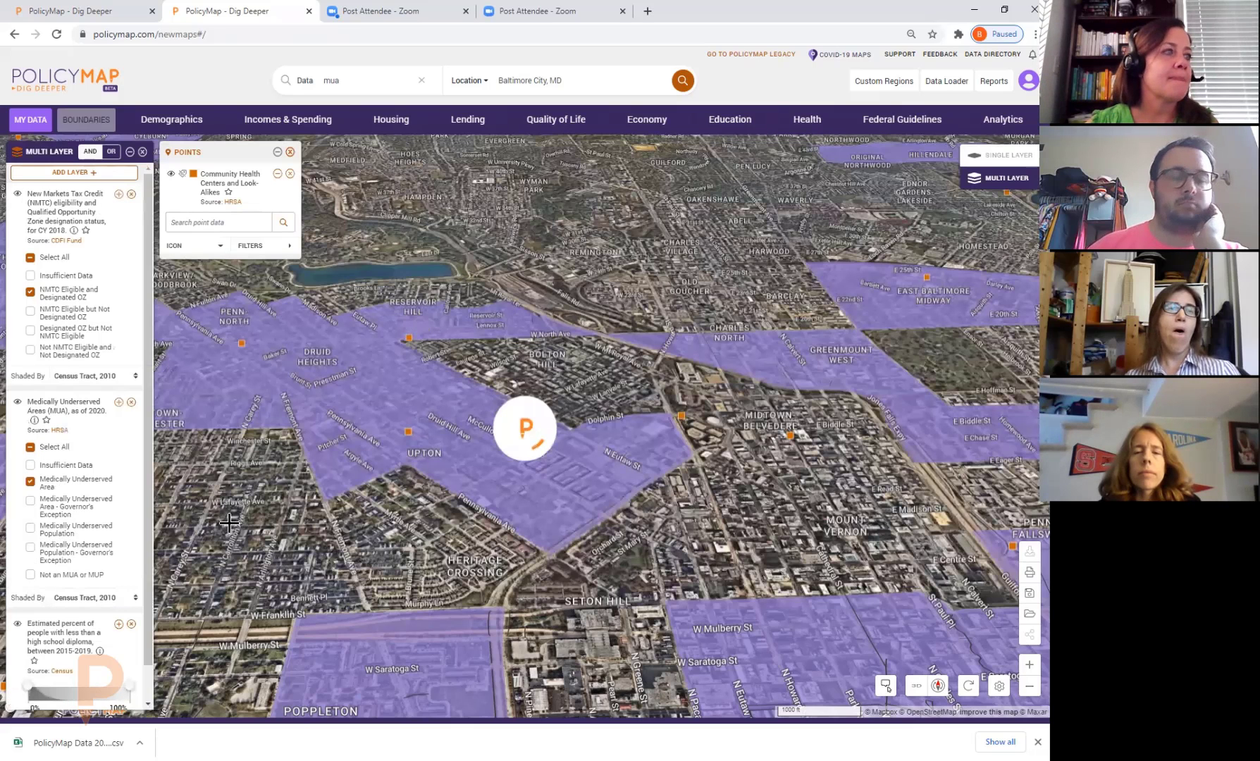
- Limit the less-than-high-school-diploma layer to 8% to 100% and check the layer values for the shaded tract beside Upton
scroll(126, 630, "down", 2)
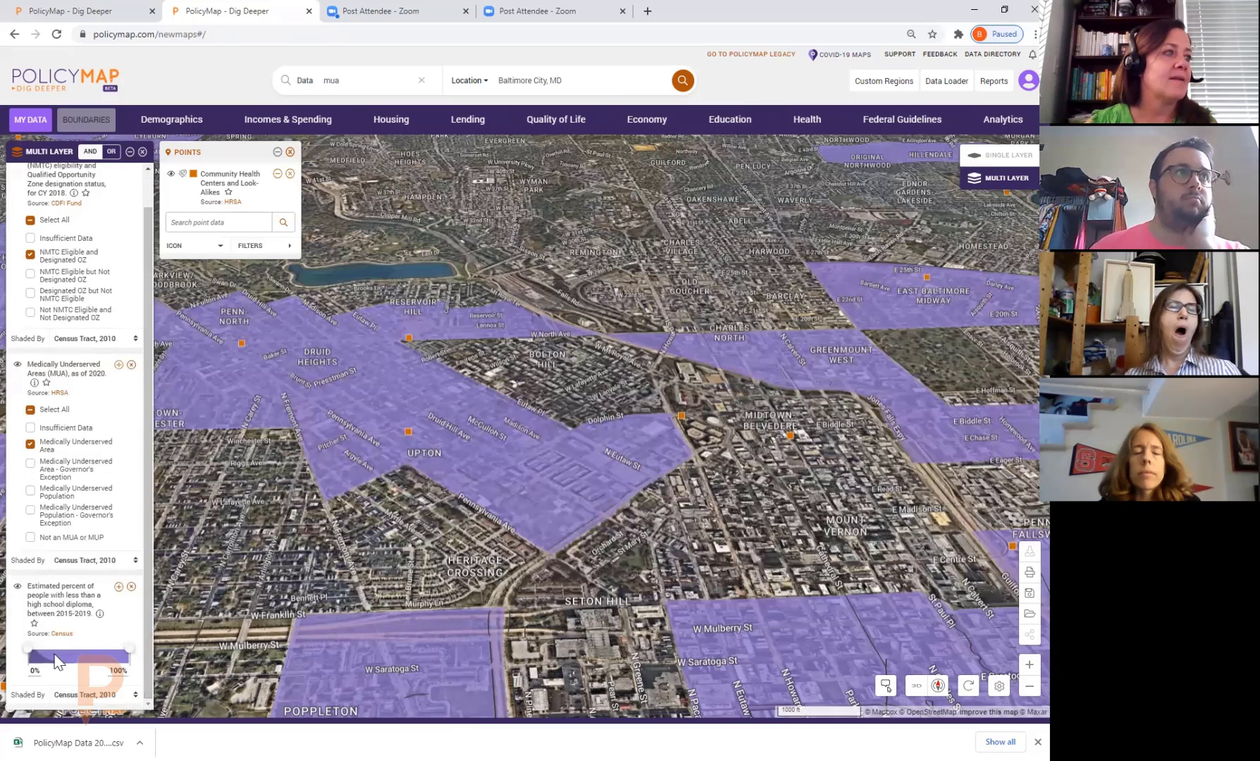
left_click_drag(31, 661, 38, 661)
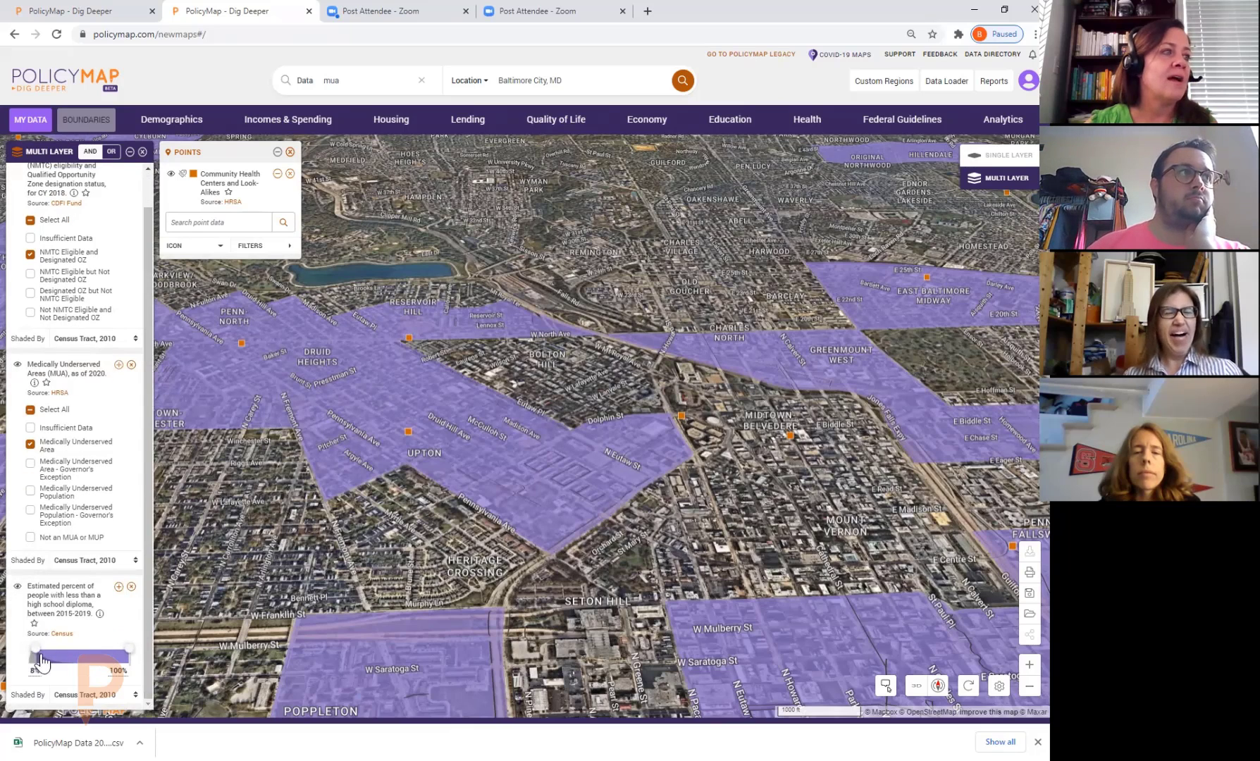
left_click(498, 463)
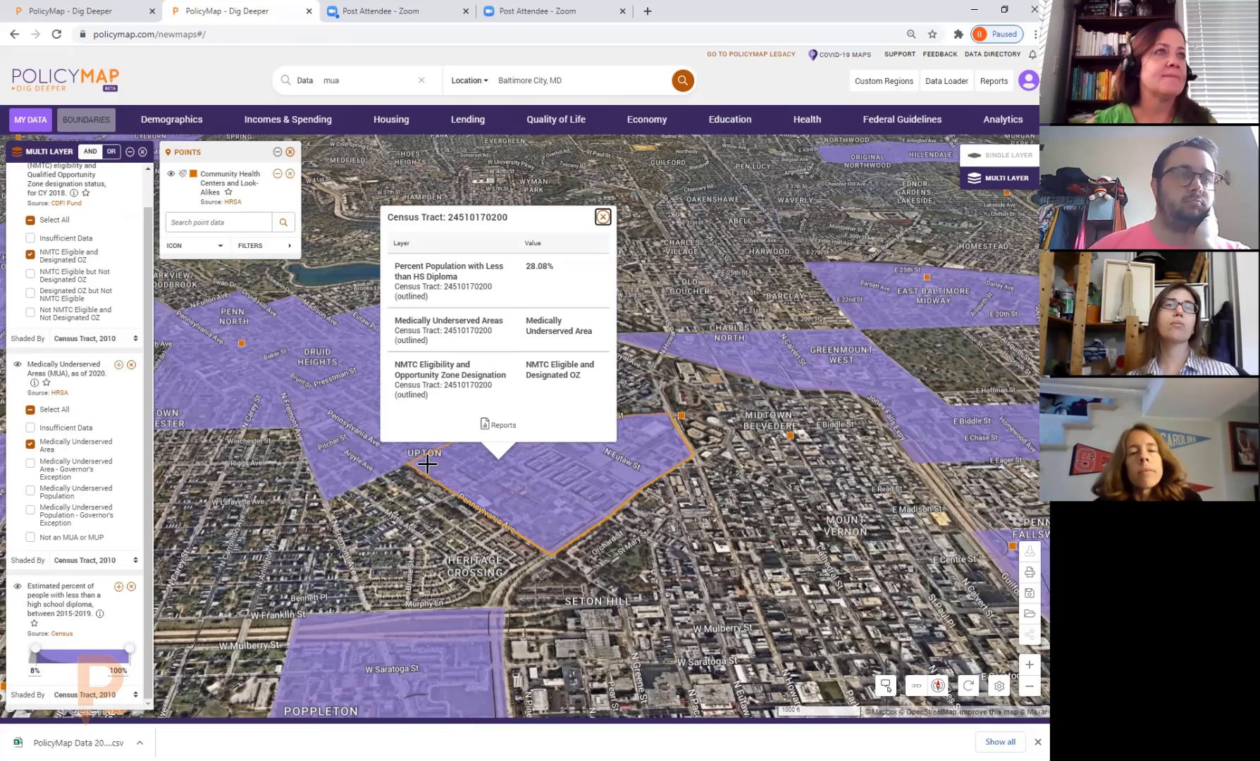
left_click(603, 217)
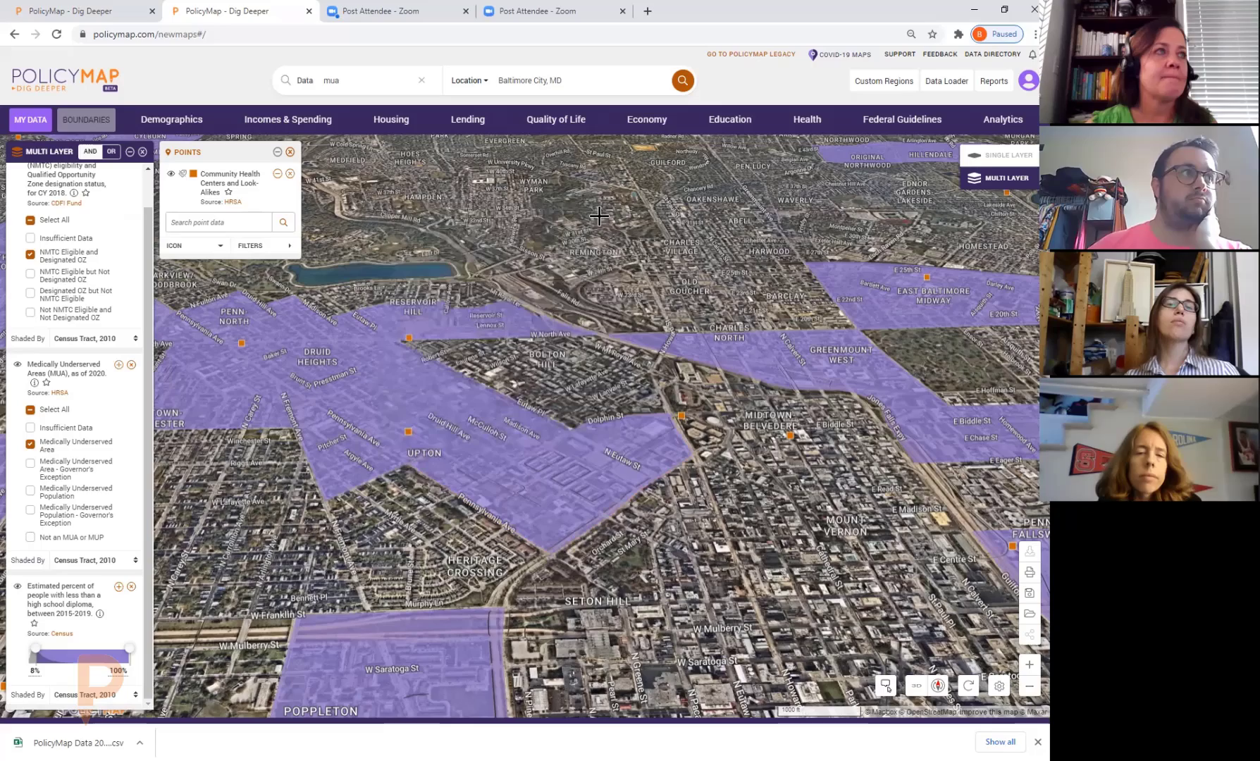
- Clear all data layers and points to start over at the default view, and flatten the map angle to 0°
left_click(966, 693)
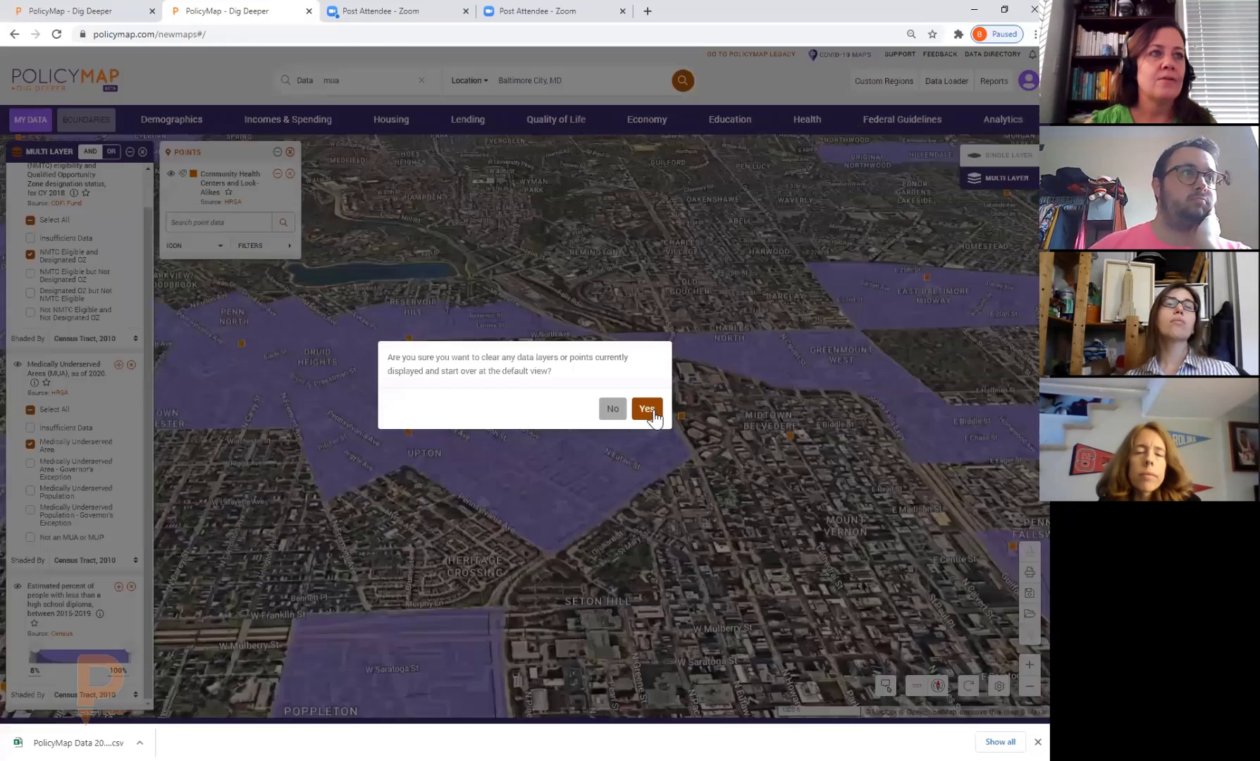
left_click(648, 410)
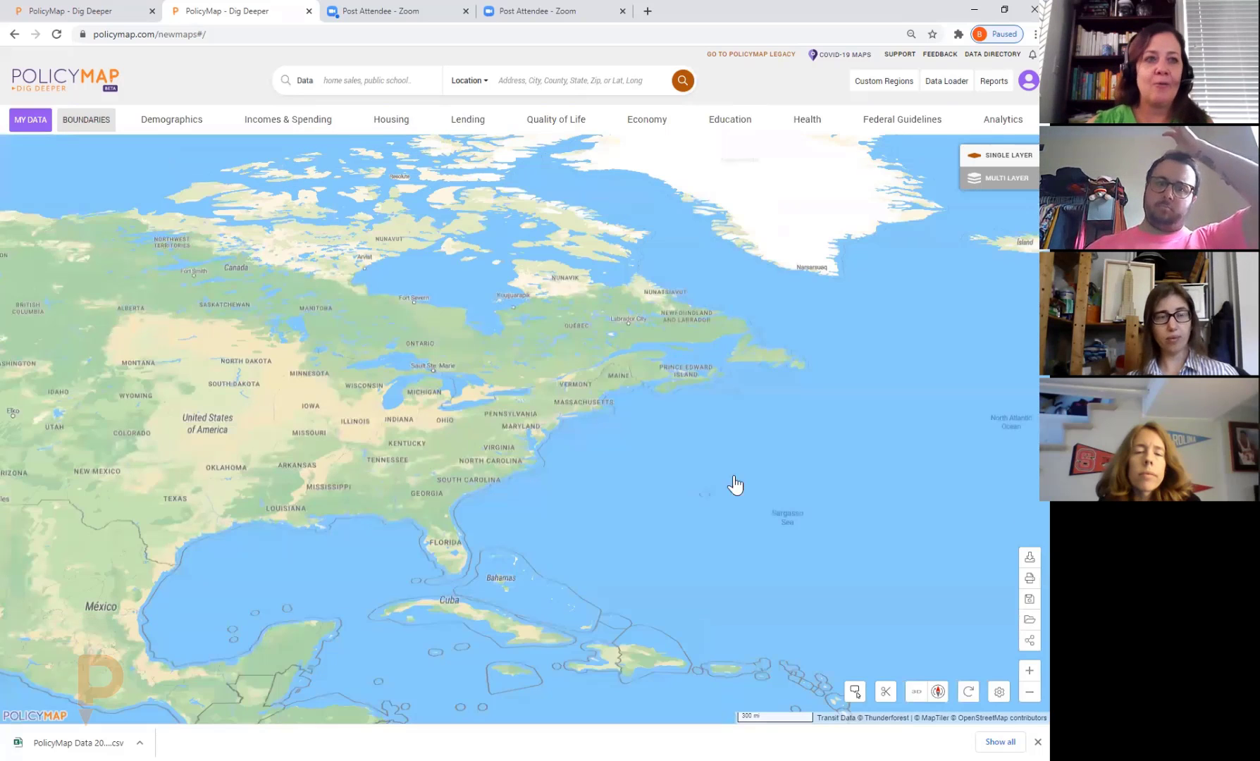
left_click(917, 693)
left_click_drag(846, 654, 763, 663)
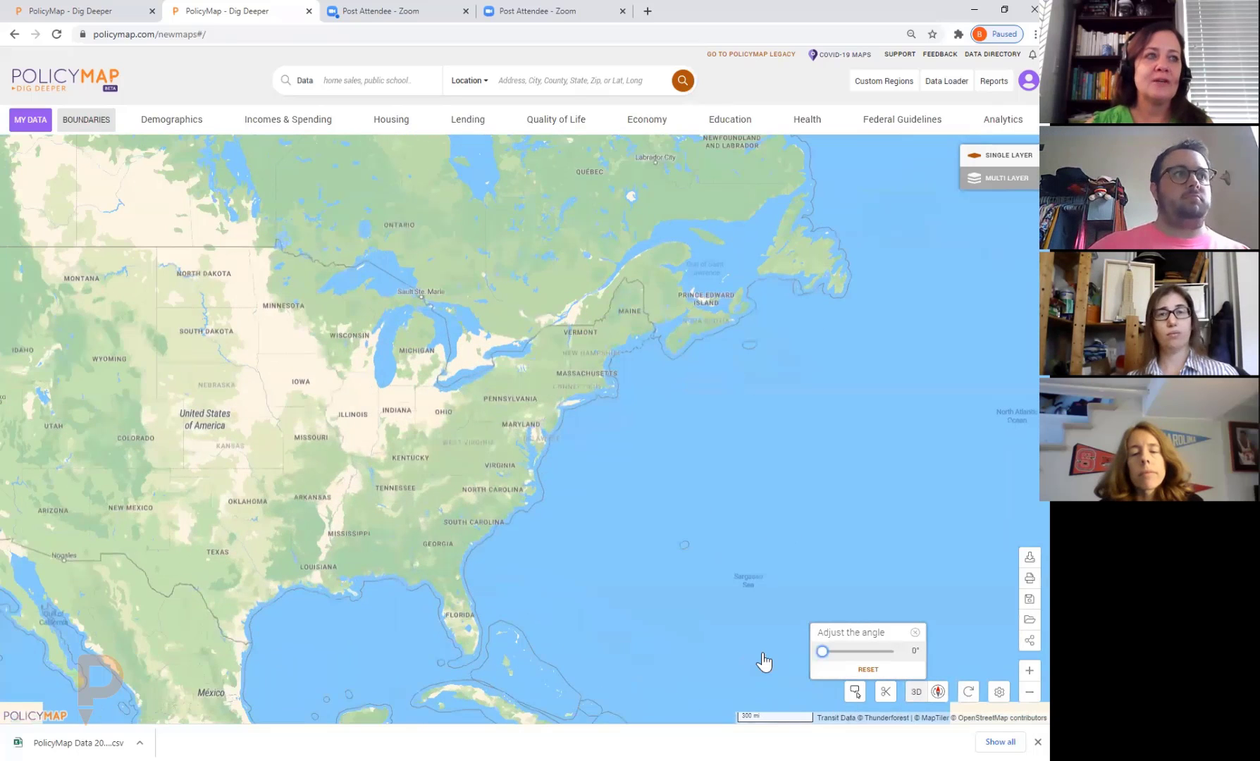
left_click(535, 402)
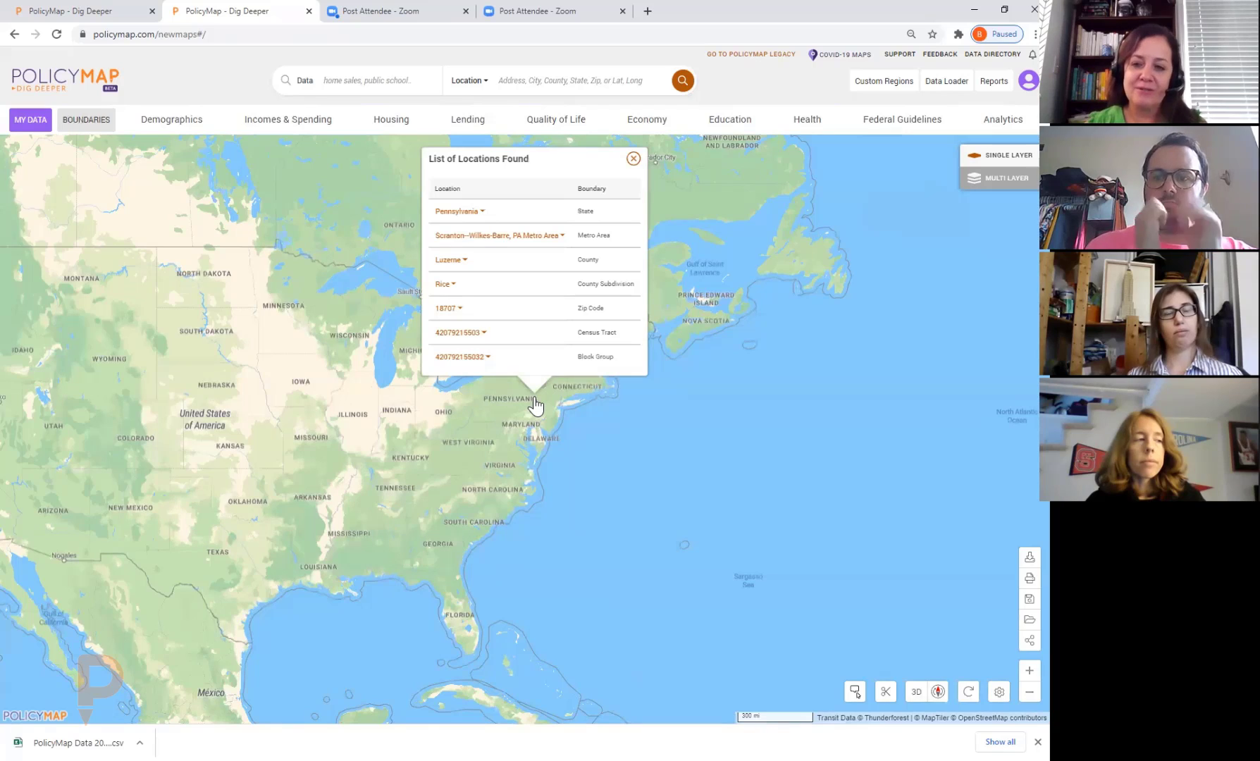
- Search the data for "lsa" and add the Limited Supermarket Access (LSA) area status as of 2016 layer
left_click(392, 81)
type("Isa")
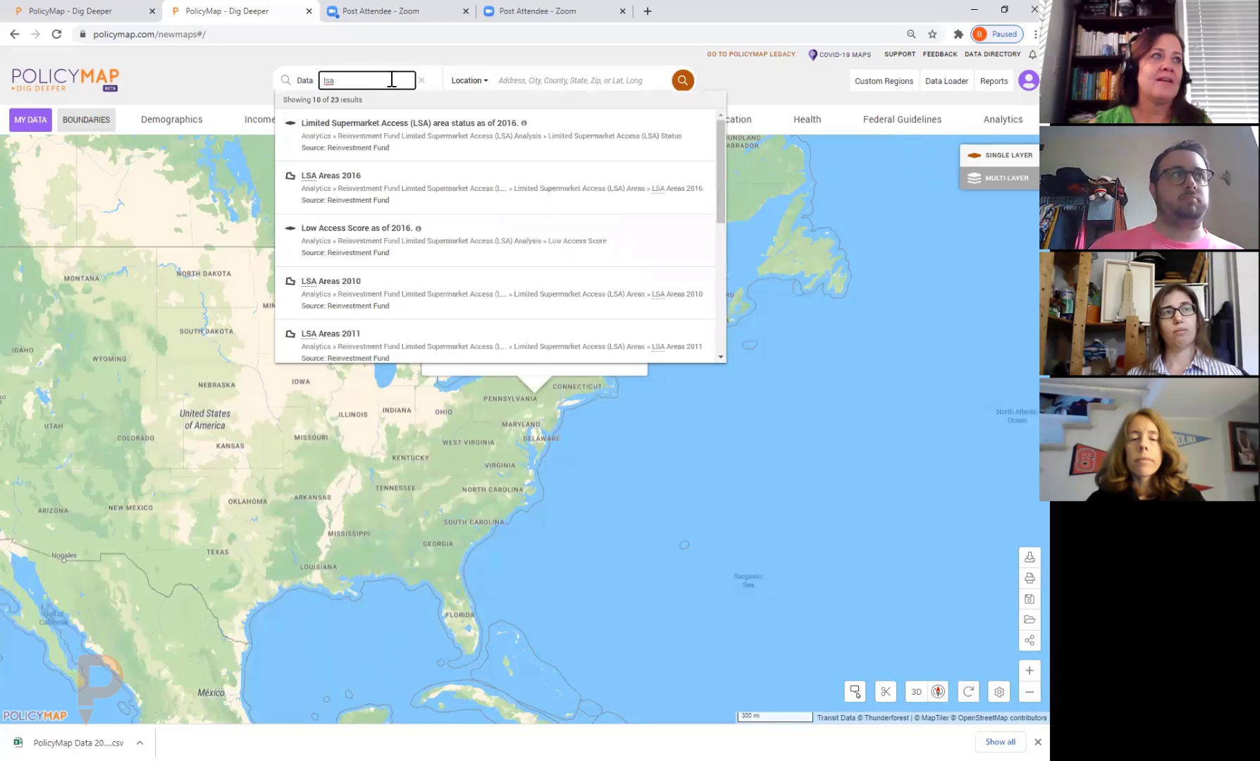
left_click(469, 141)
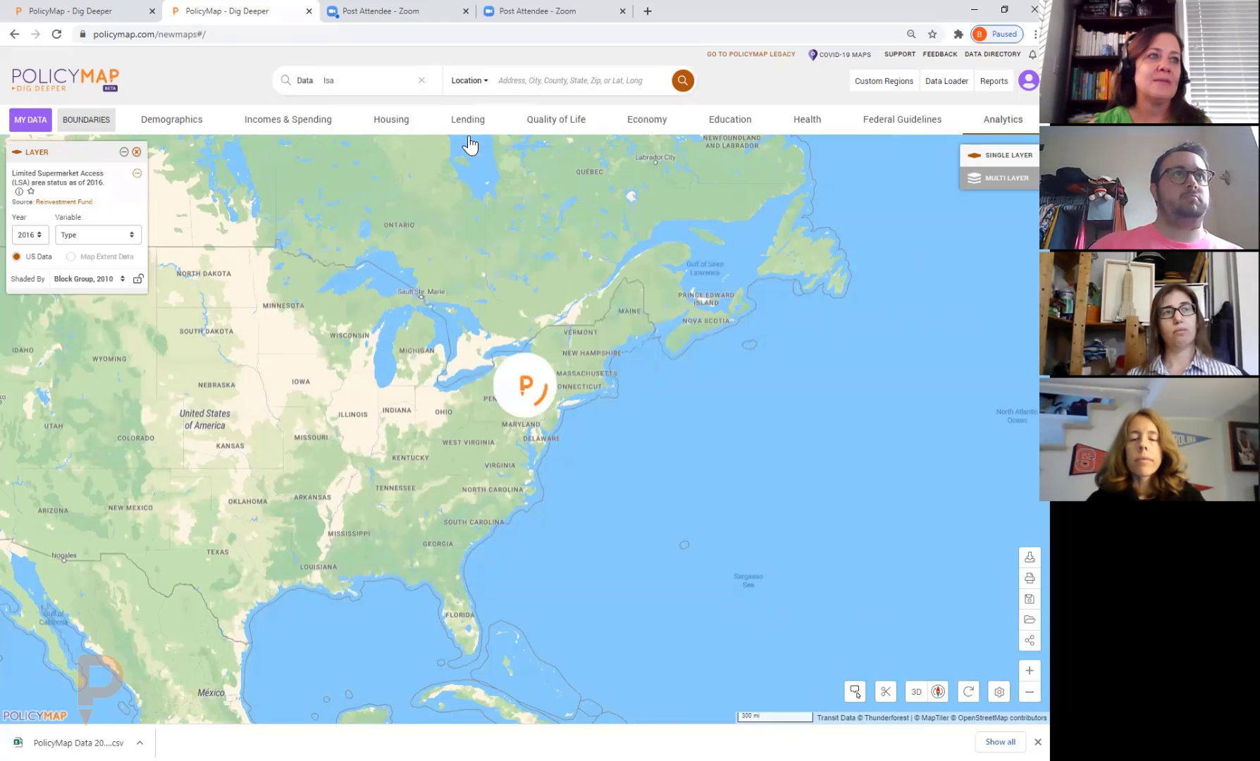
- Go to the location "md" and exclude the Not LSA category from the layer
left_click(620, 82)
type("mc")
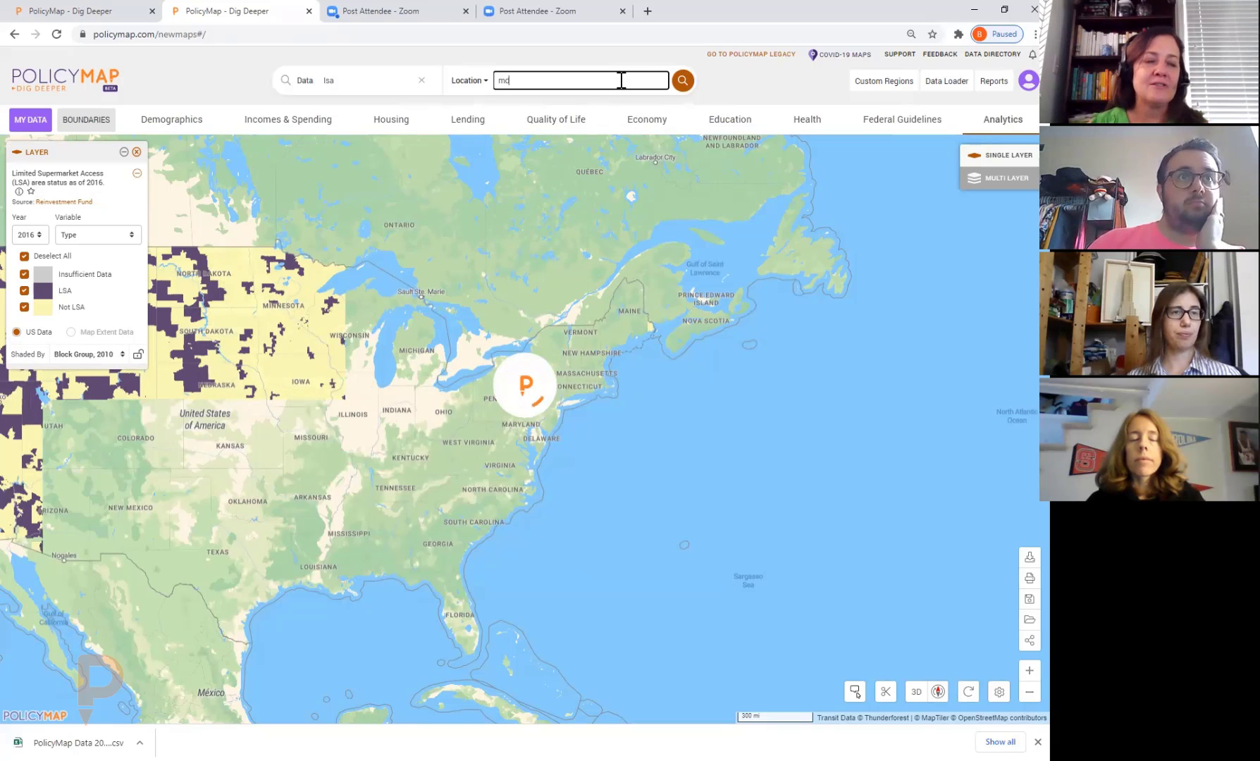
key("Return")
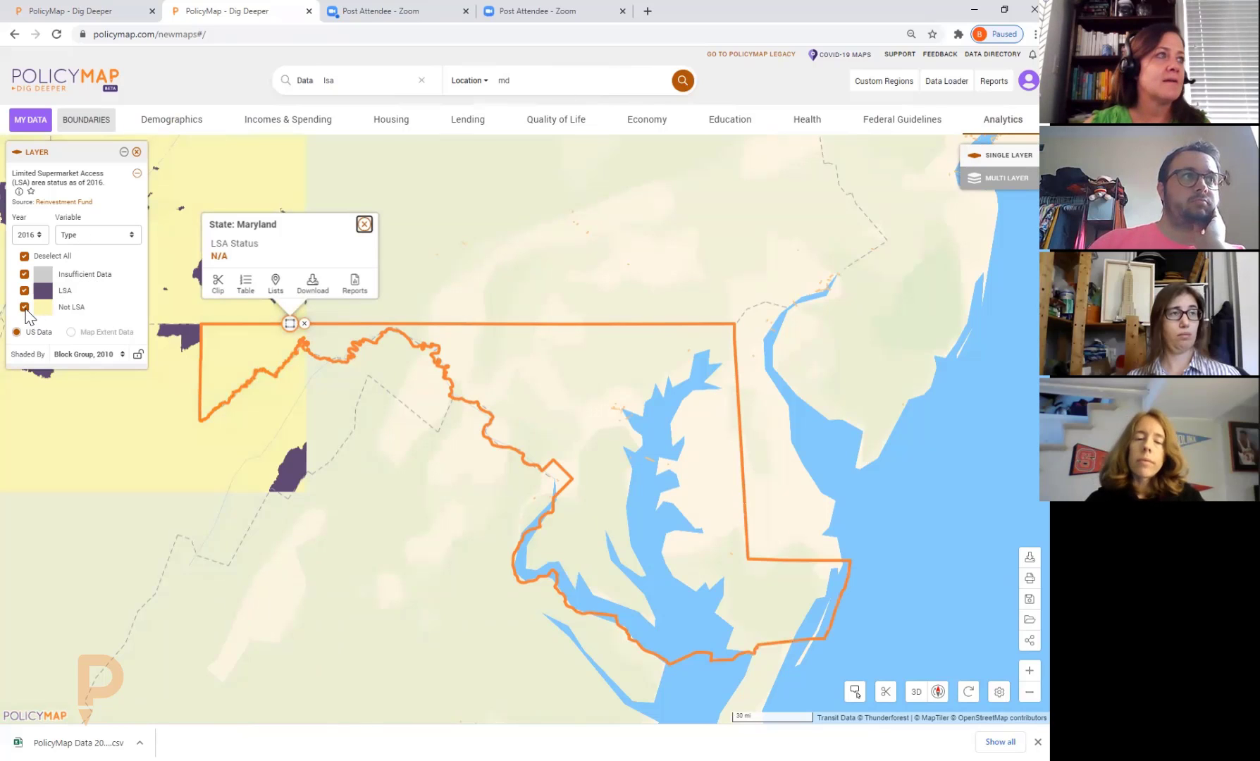
left_click(78, 309)
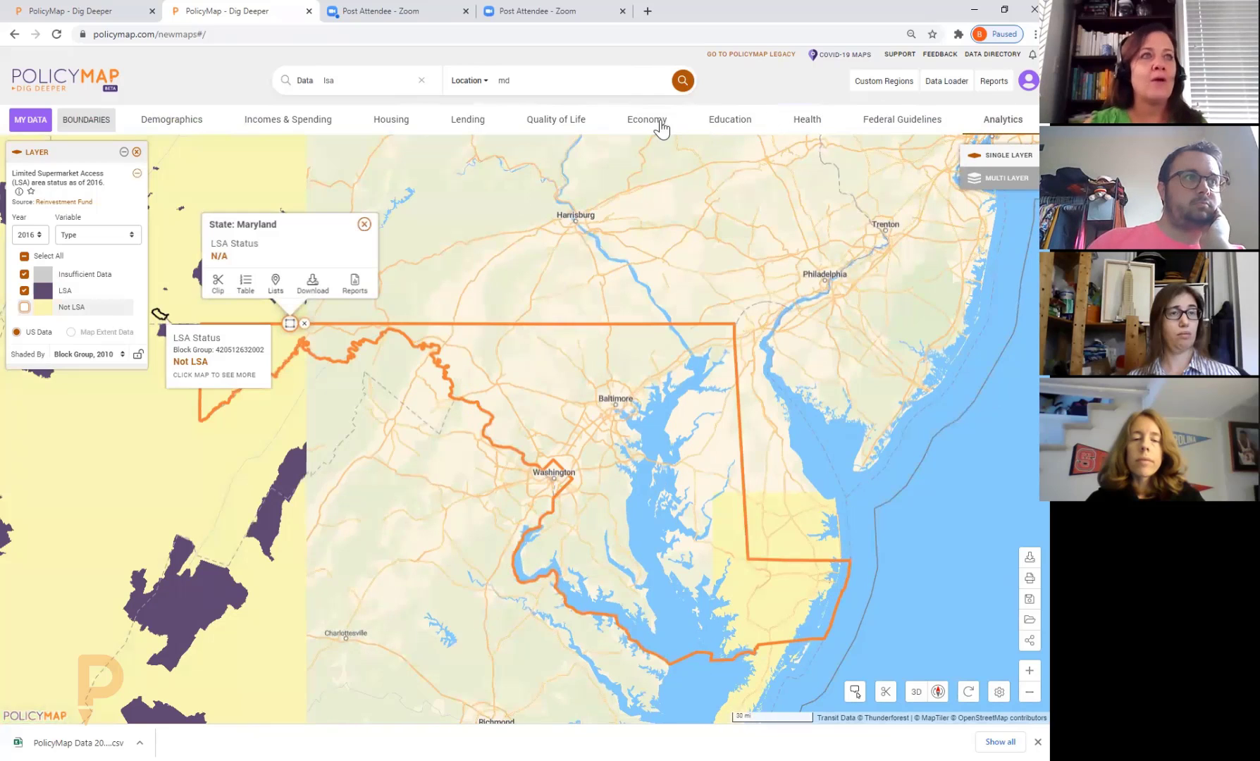
- Add the Grocery Retail Locations points from Quality of Life Locations
left_click(578, 126)
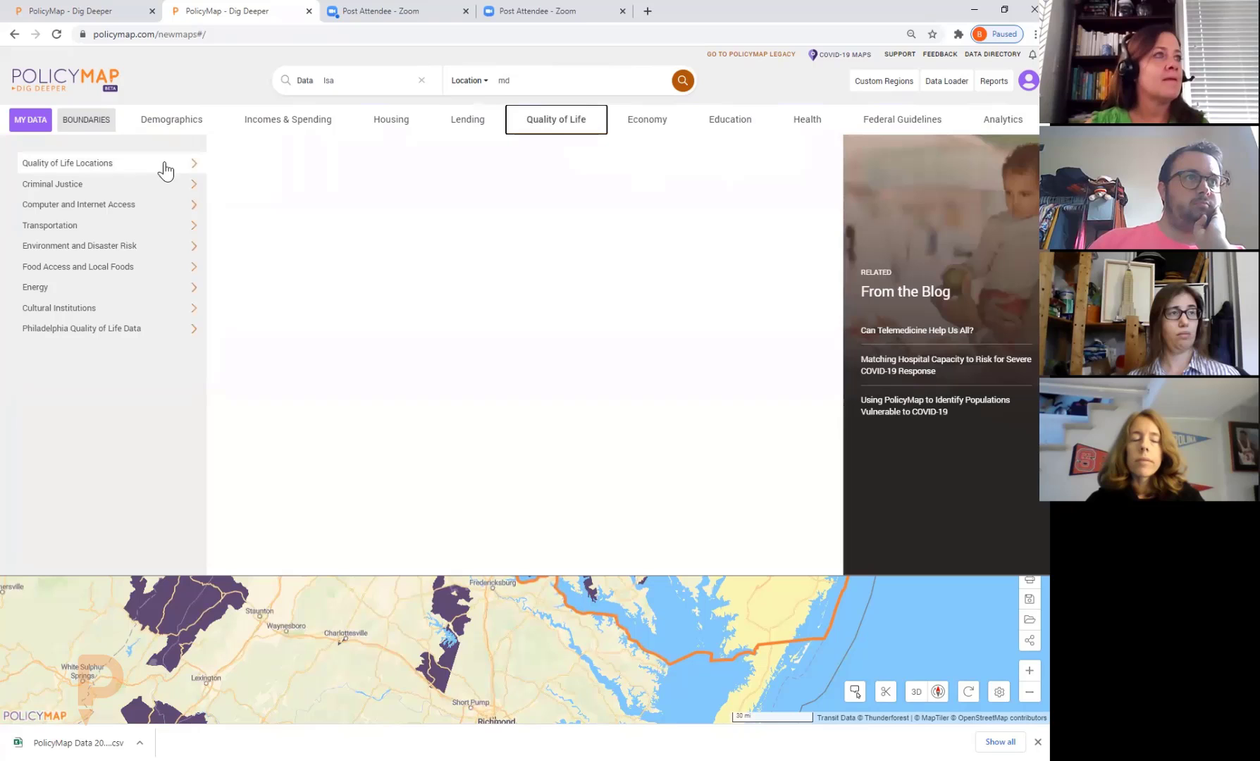
left_click(165, 170)
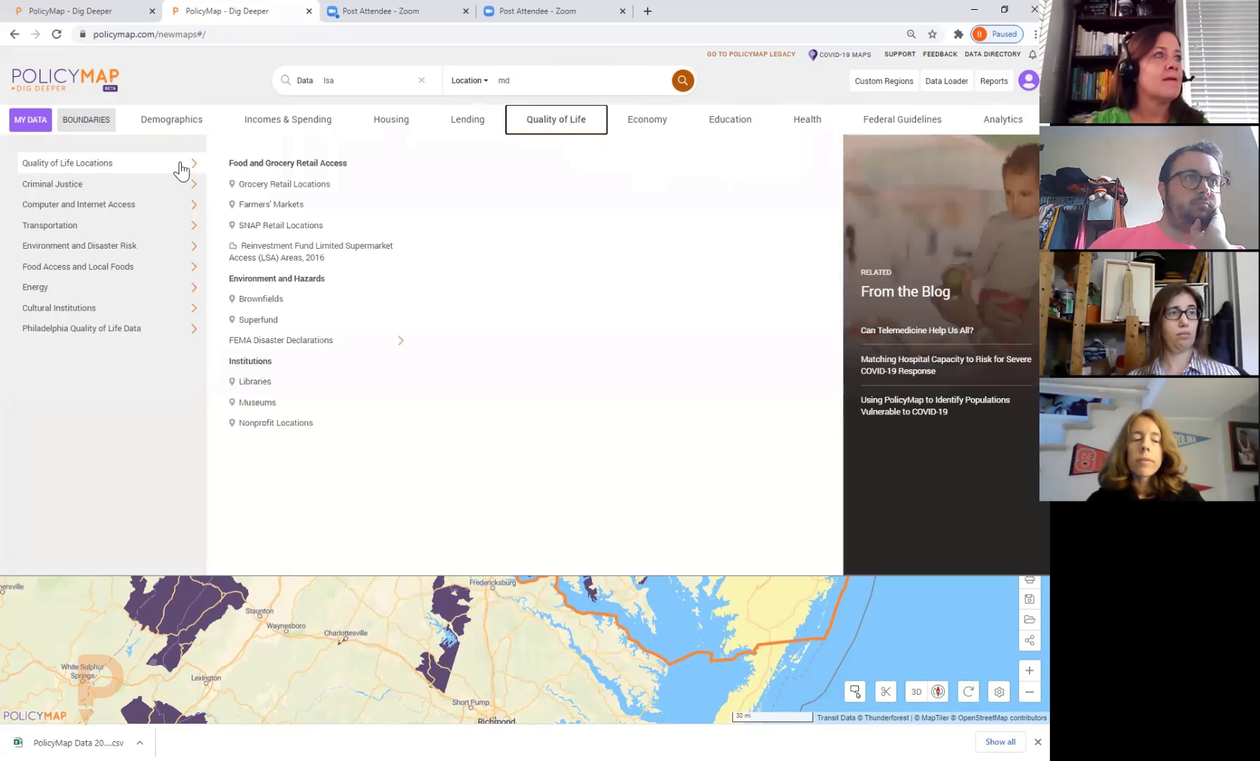
left_click(319, 189)
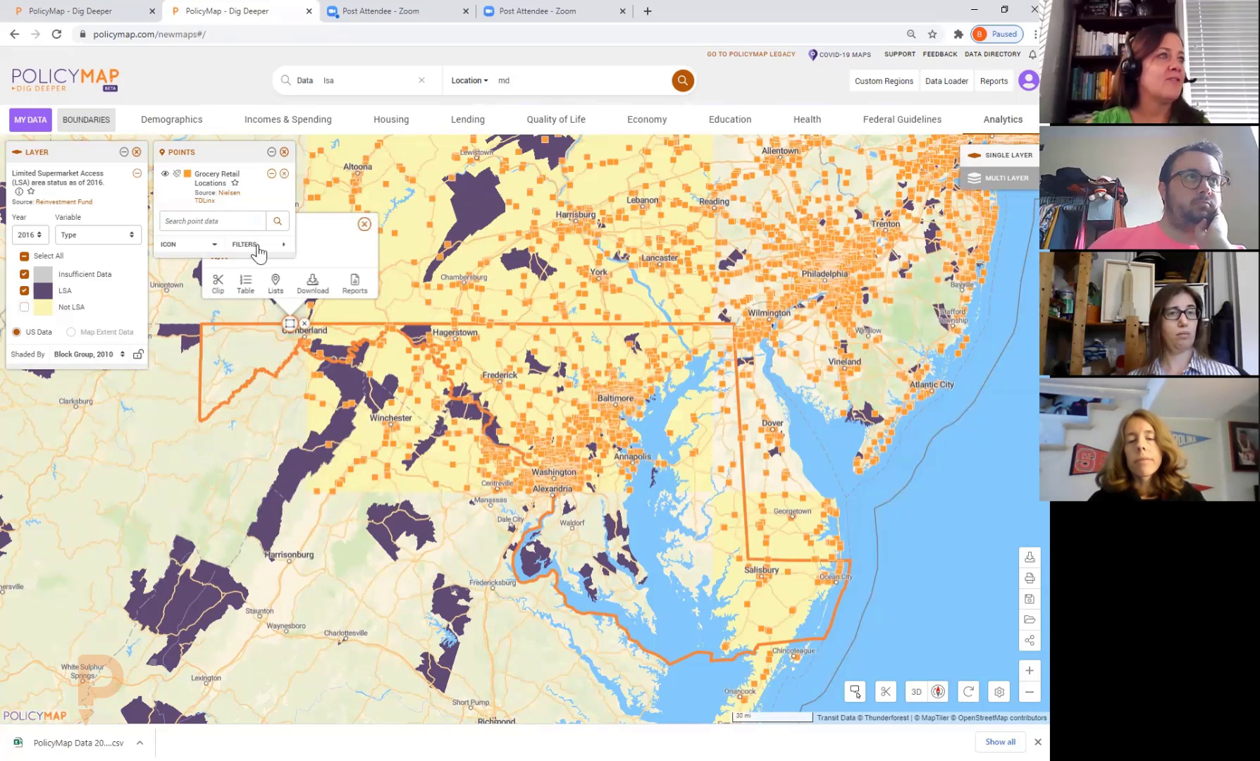
- Filter the grocery retail points by service level to Full Service only
left_click(282, 247)
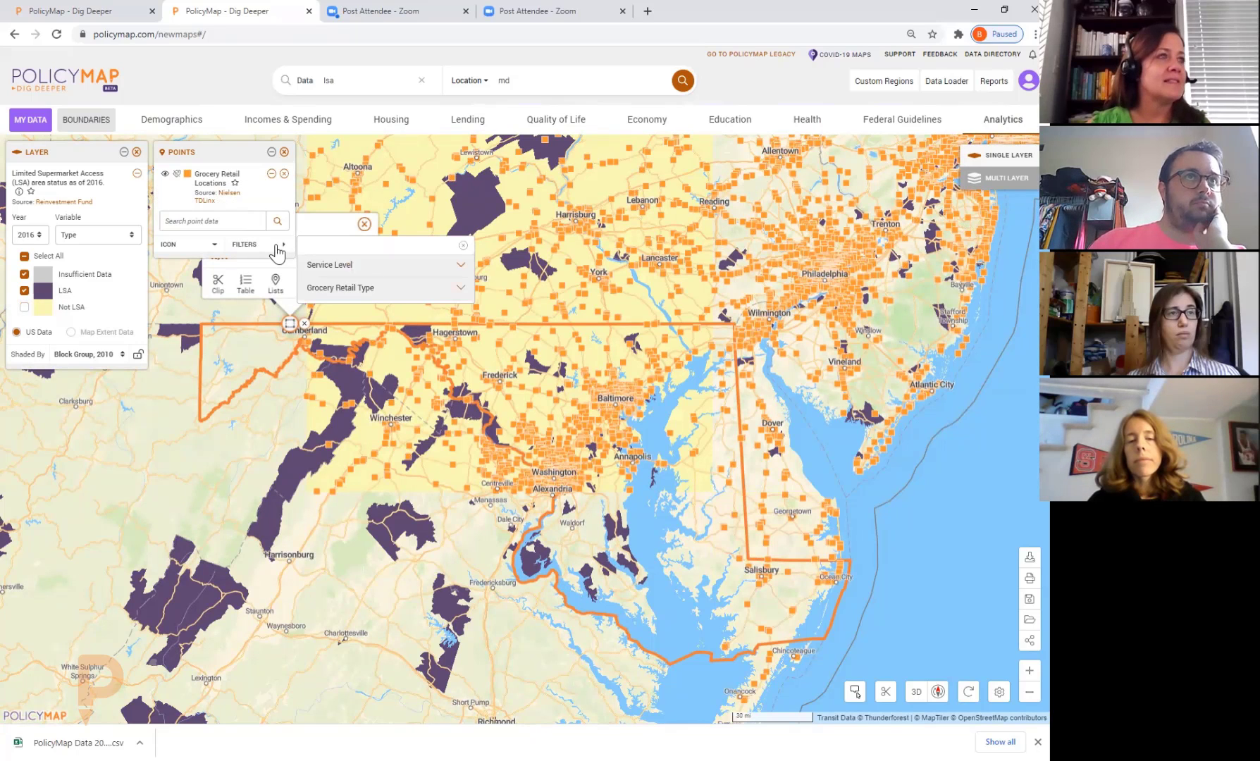
left_click(277, 248)
left_click(280, 247)
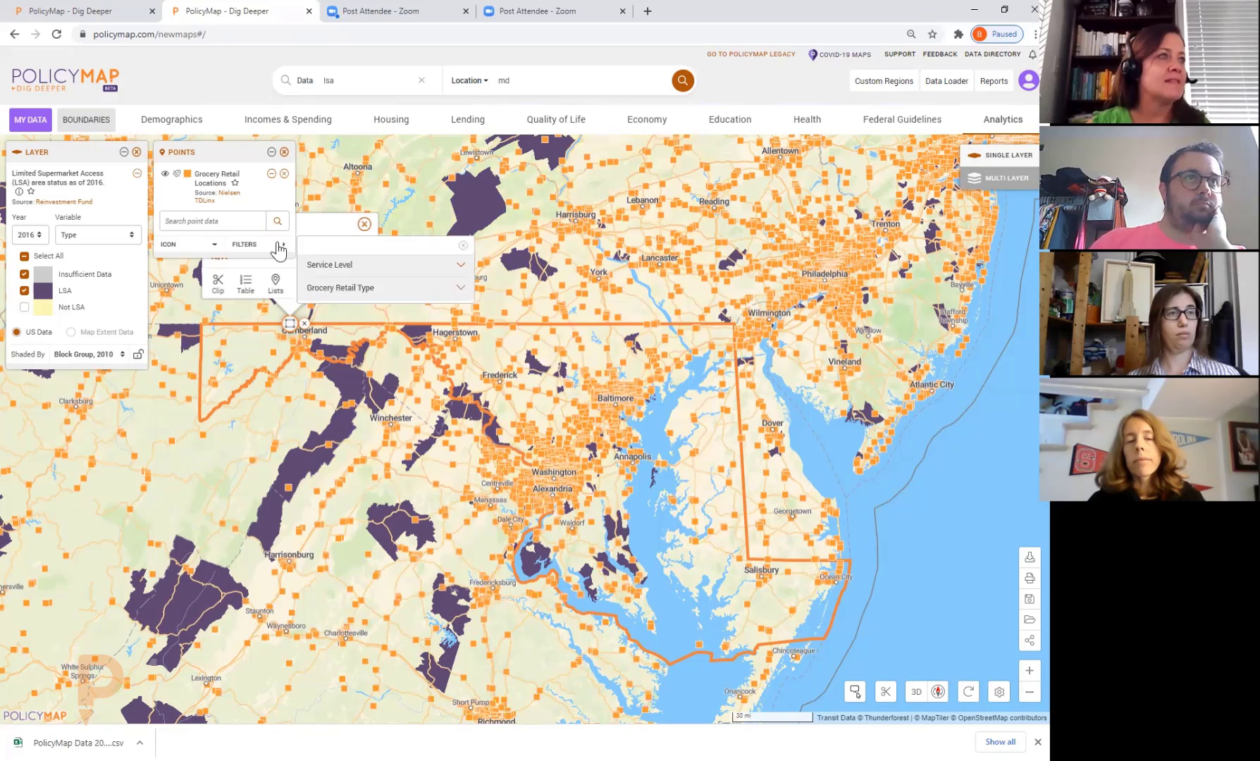
left_click(351, 268)
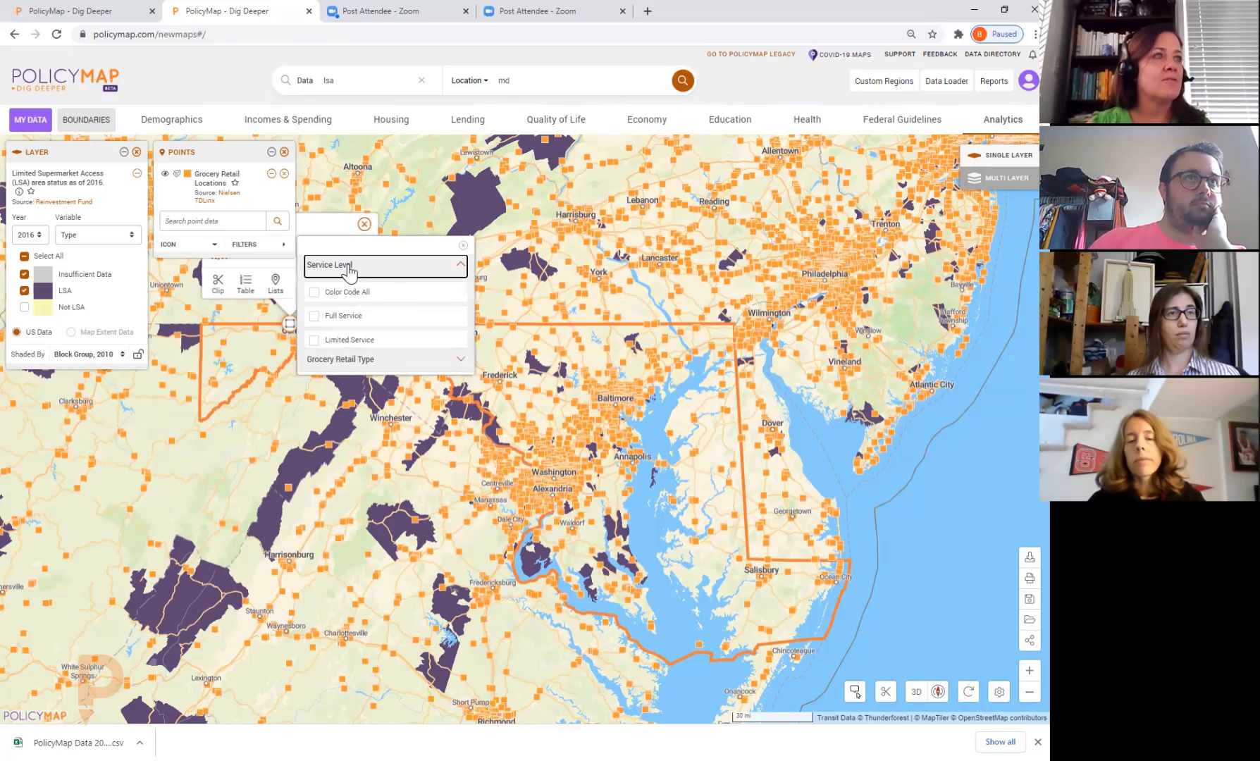
left_click(403, 324)
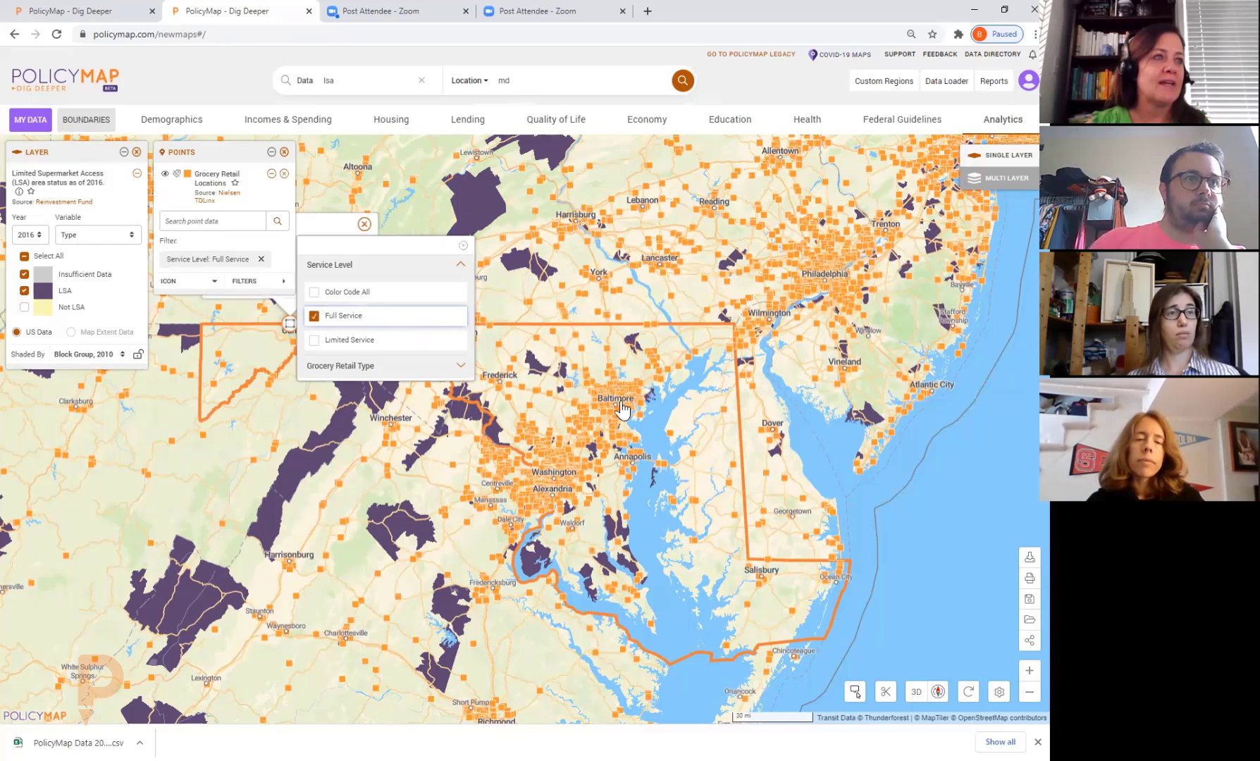
- Examine the LSA status of individual block groups around Baltimore and towards Silver Spring
left_click(543, 373)
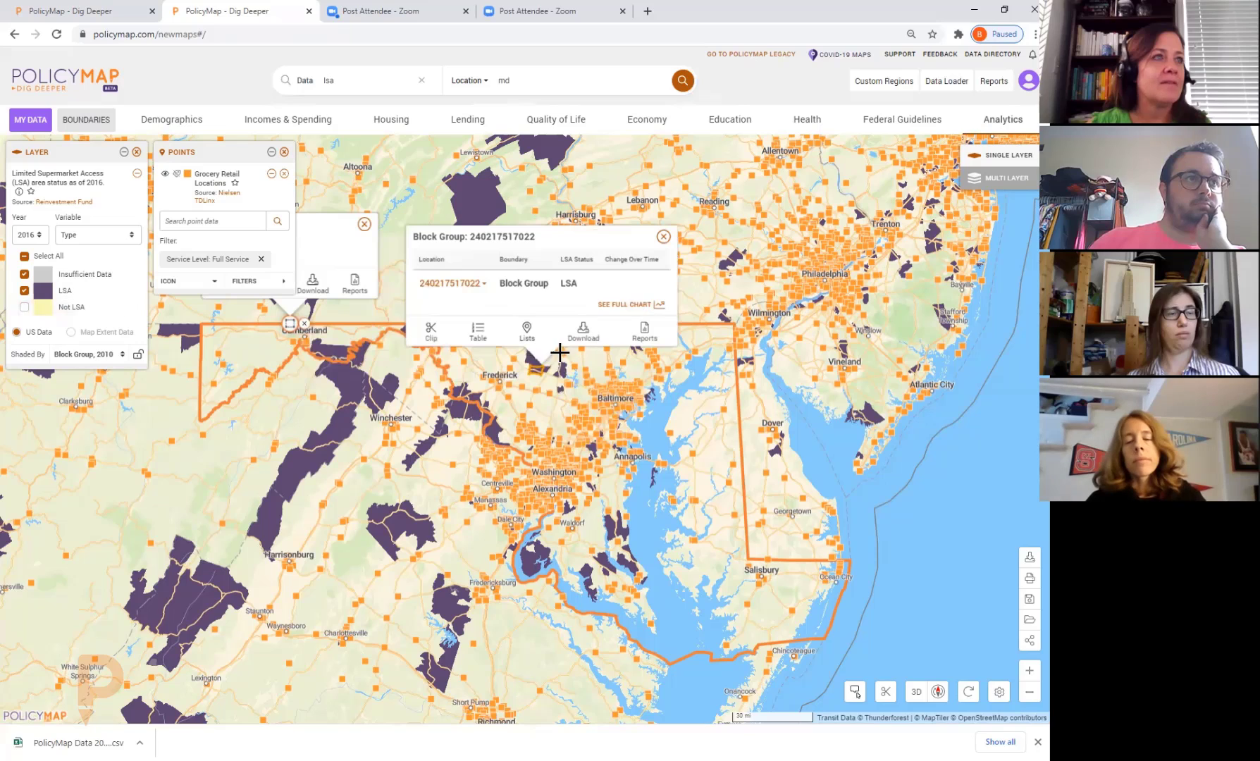
left_click(554, 374)
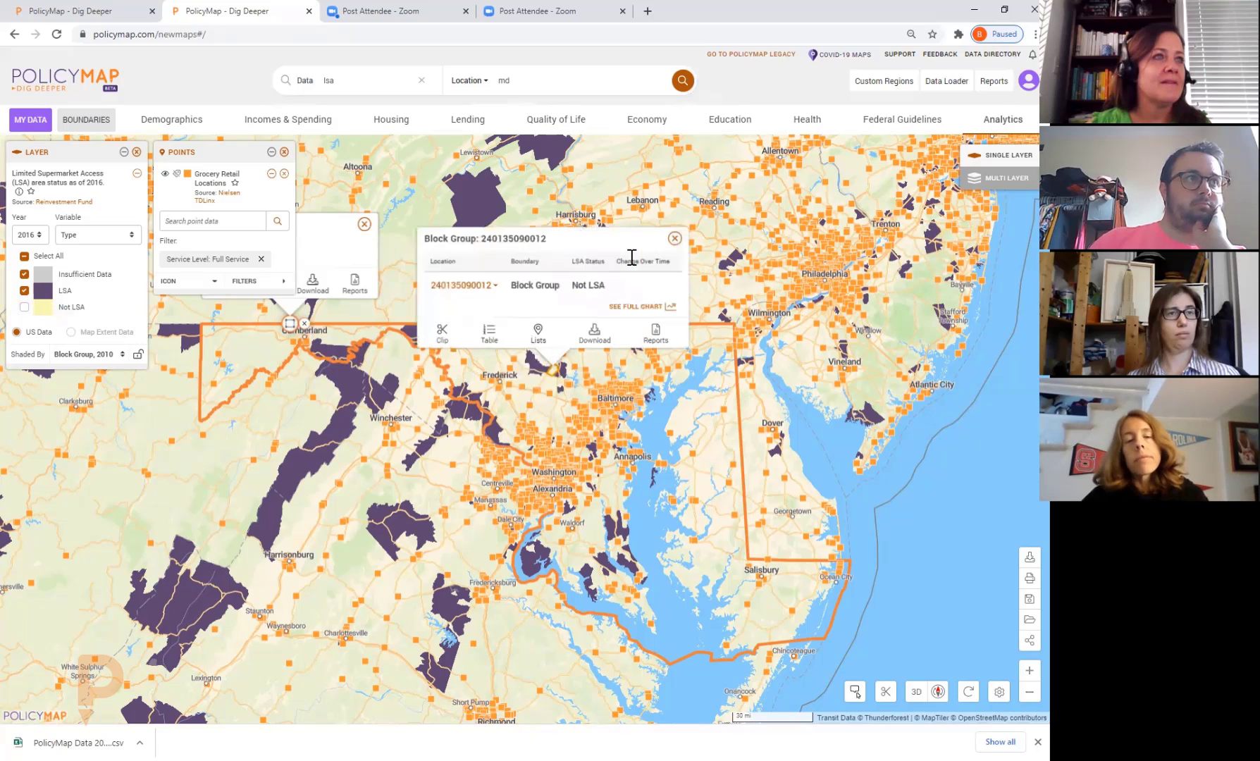
left_click(675, 238)
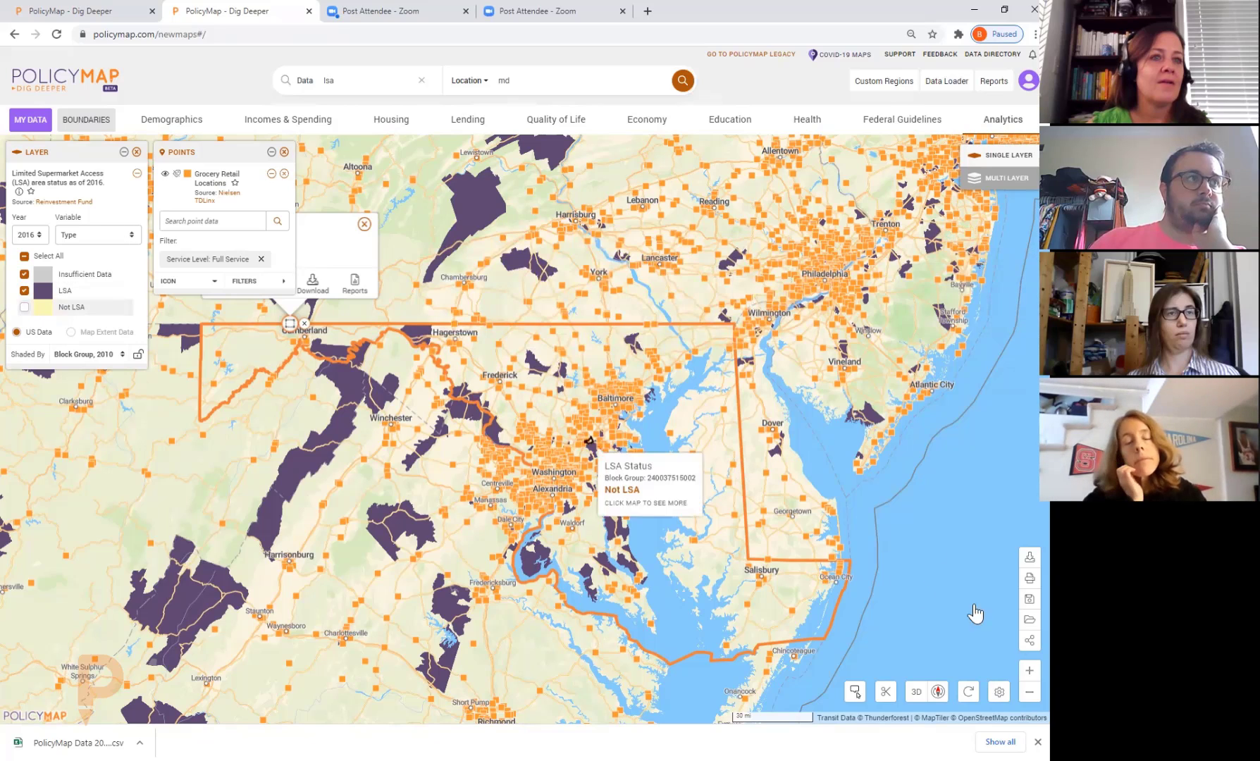
left_click(1026, 674)
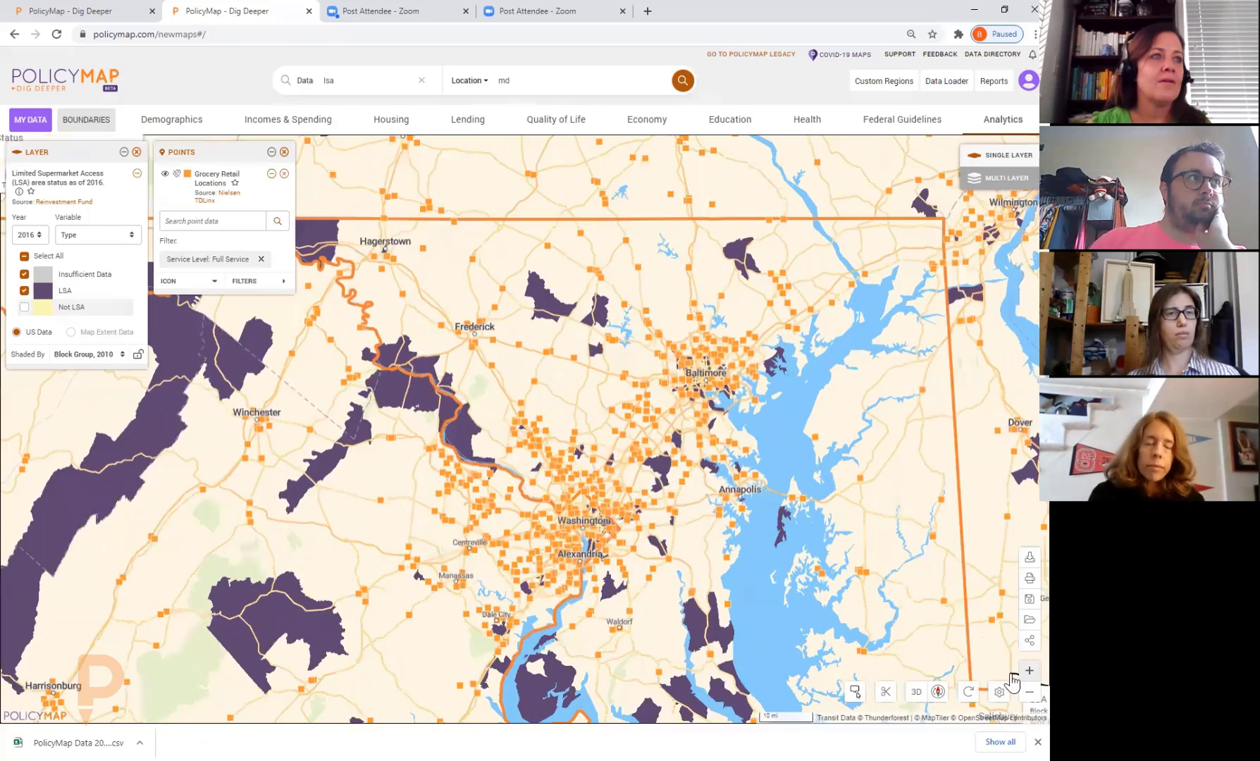
left_click(1012, 675)
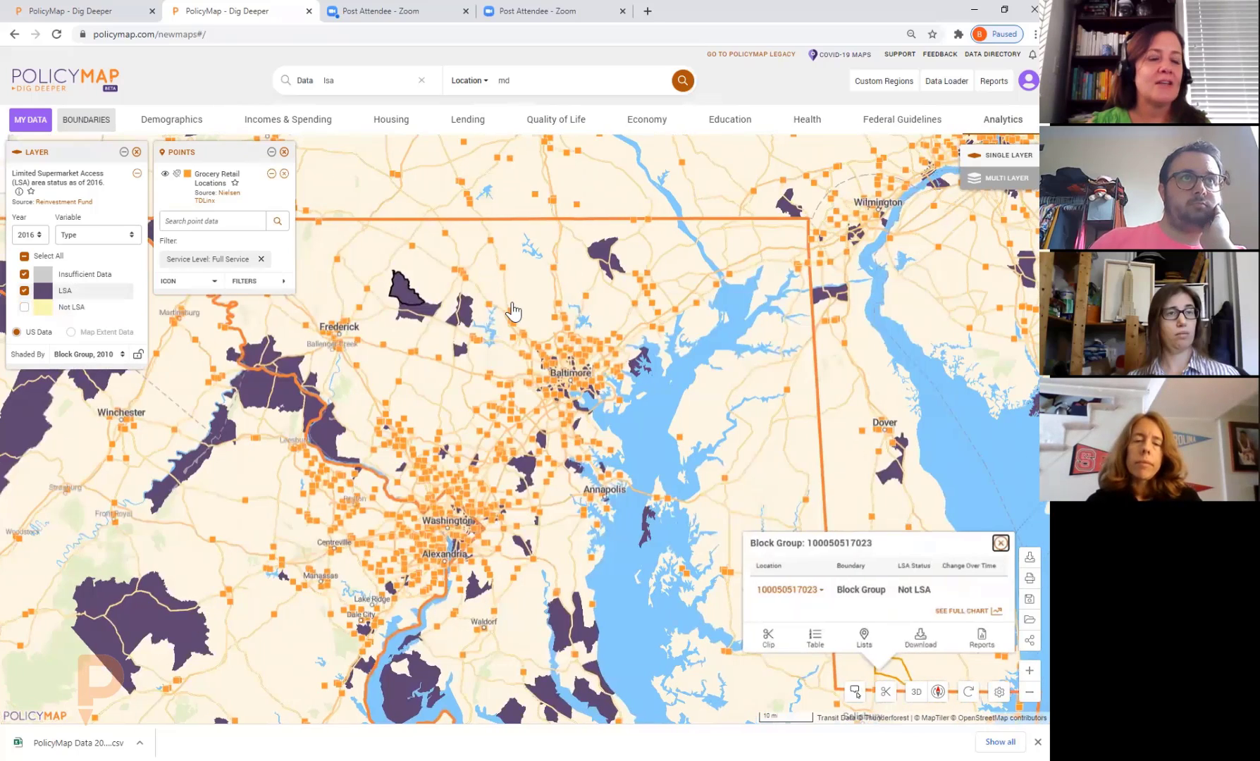
double_click(428, 321)
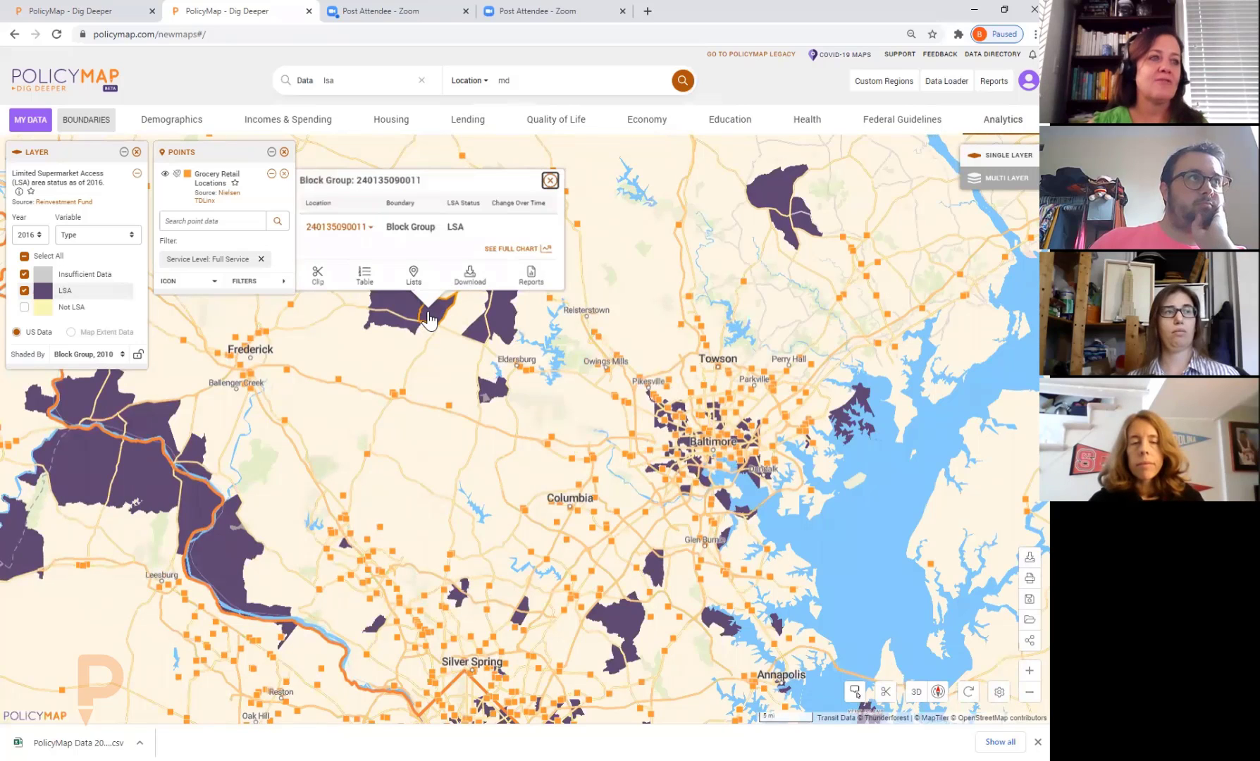
left_click(519, 620)
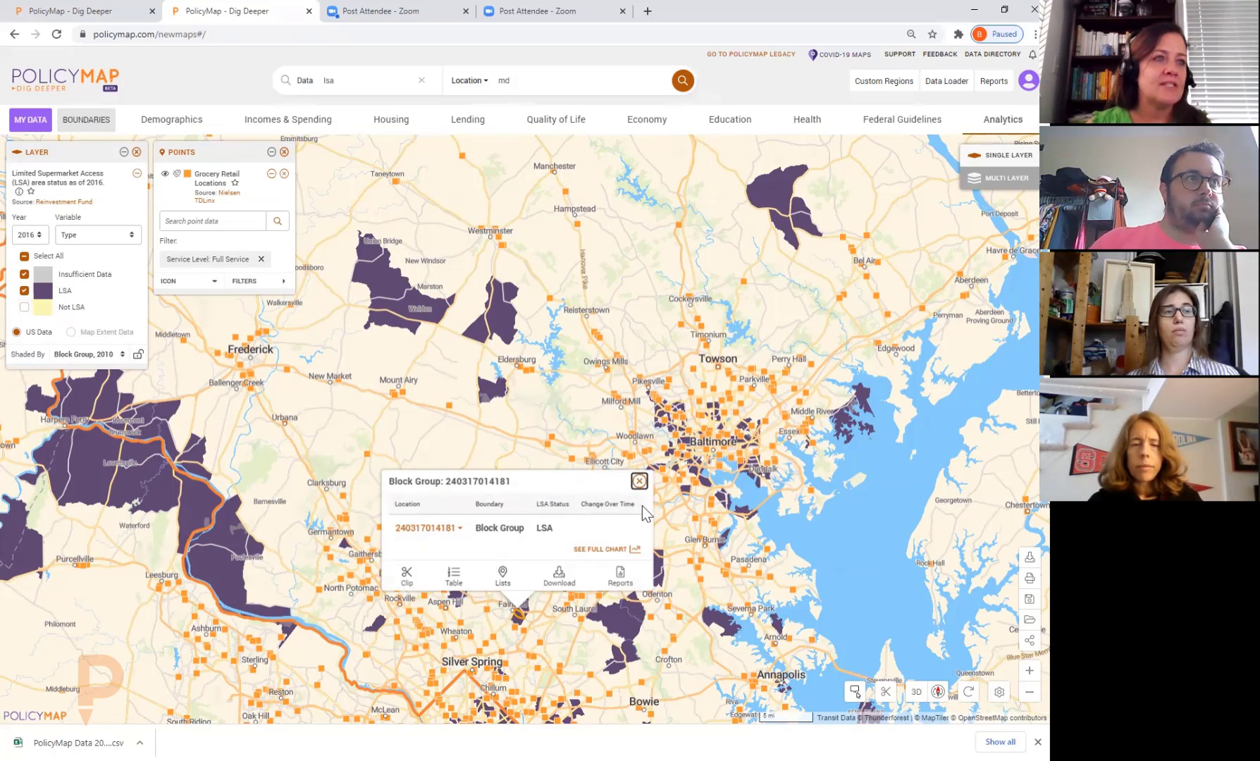
- Inspect the LSA status details of the shaded block groups at Fairland, between Silver Spring and Laurel
left_click(639, 483)
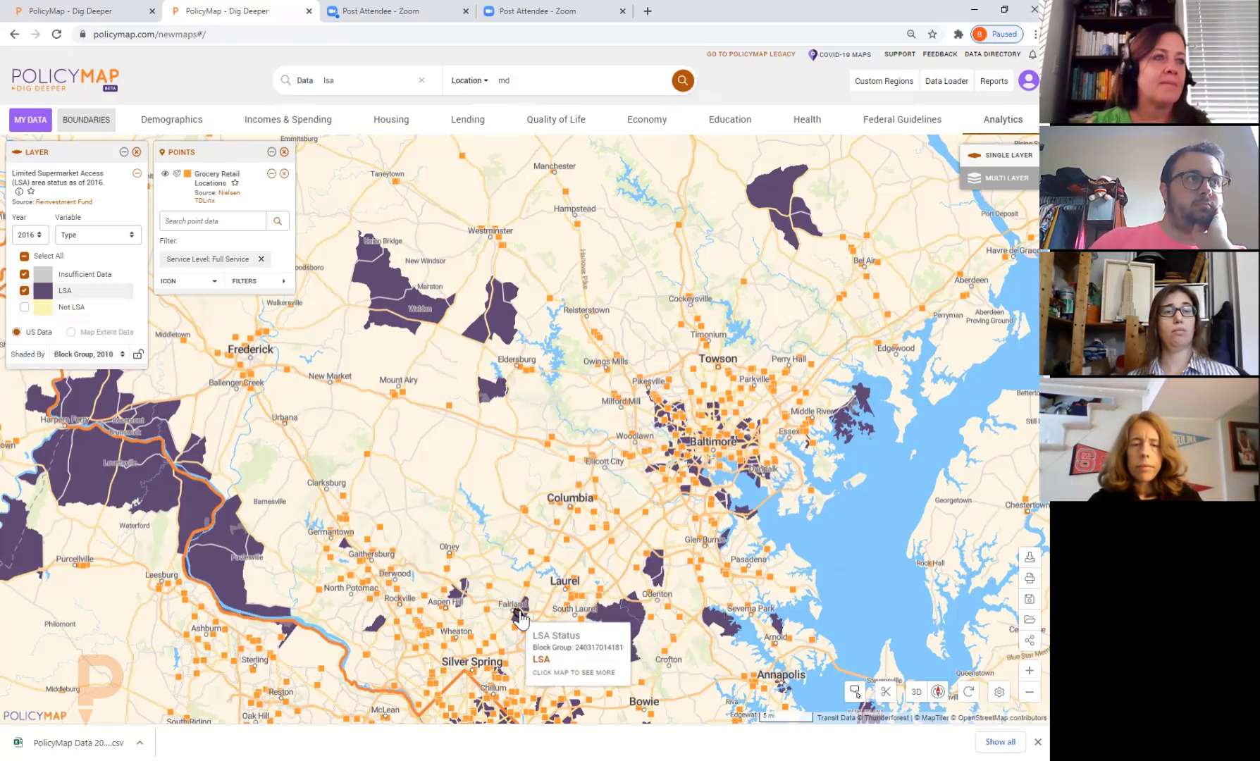
left_click(520, 617)
scroll(520, 618, "up", 2)
scroll(519, 617, "up", 2)
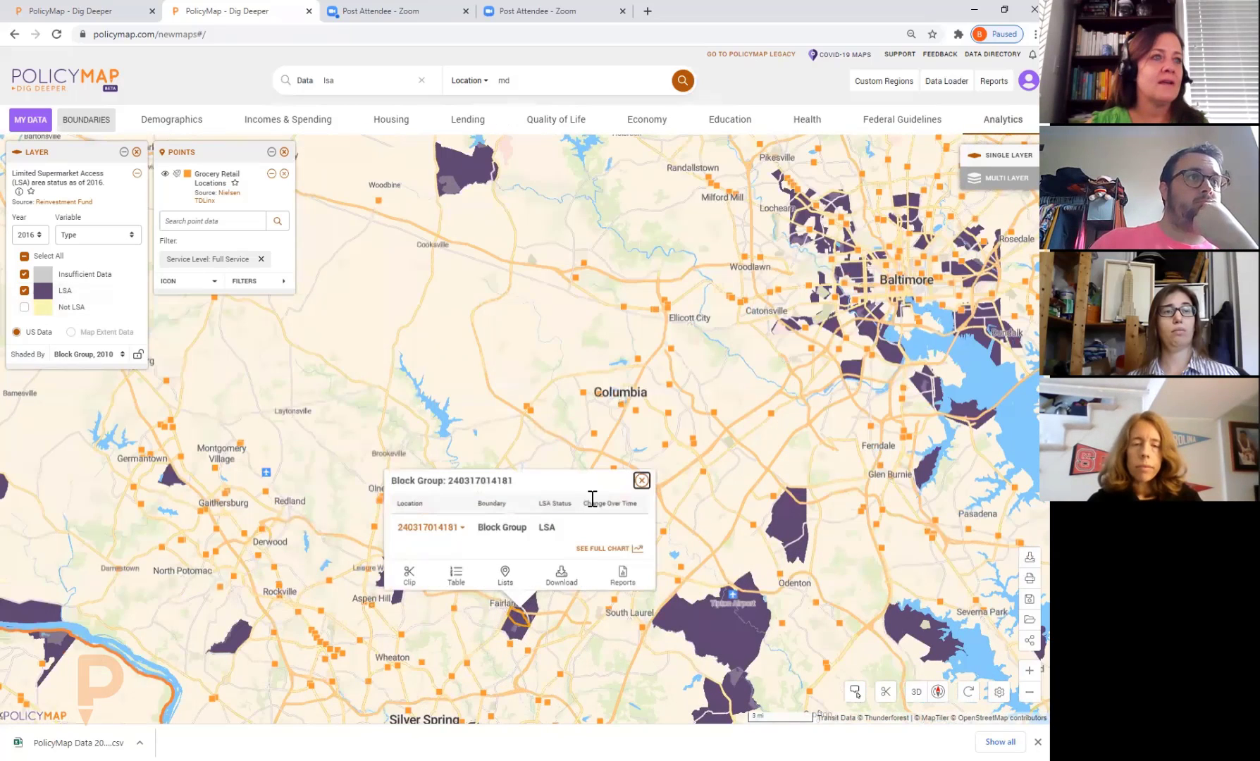
left_click(642, 481)
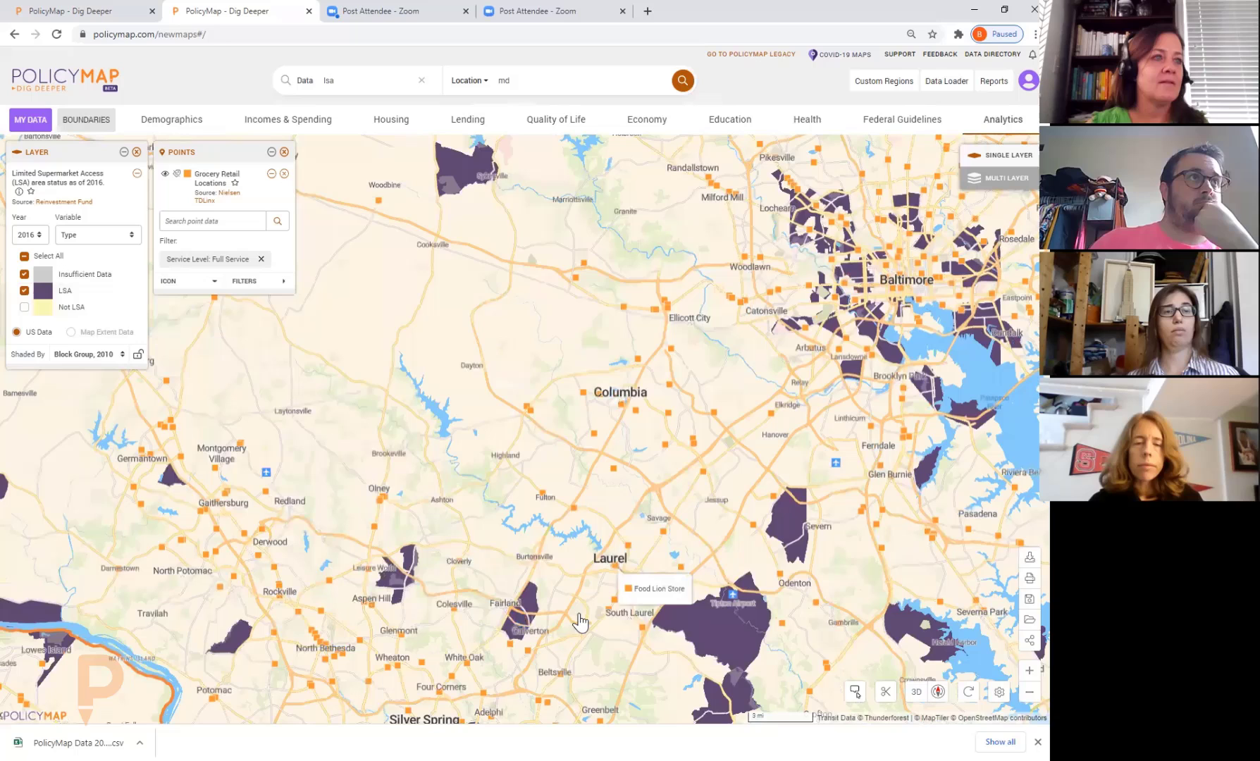
double_click(529, 601)
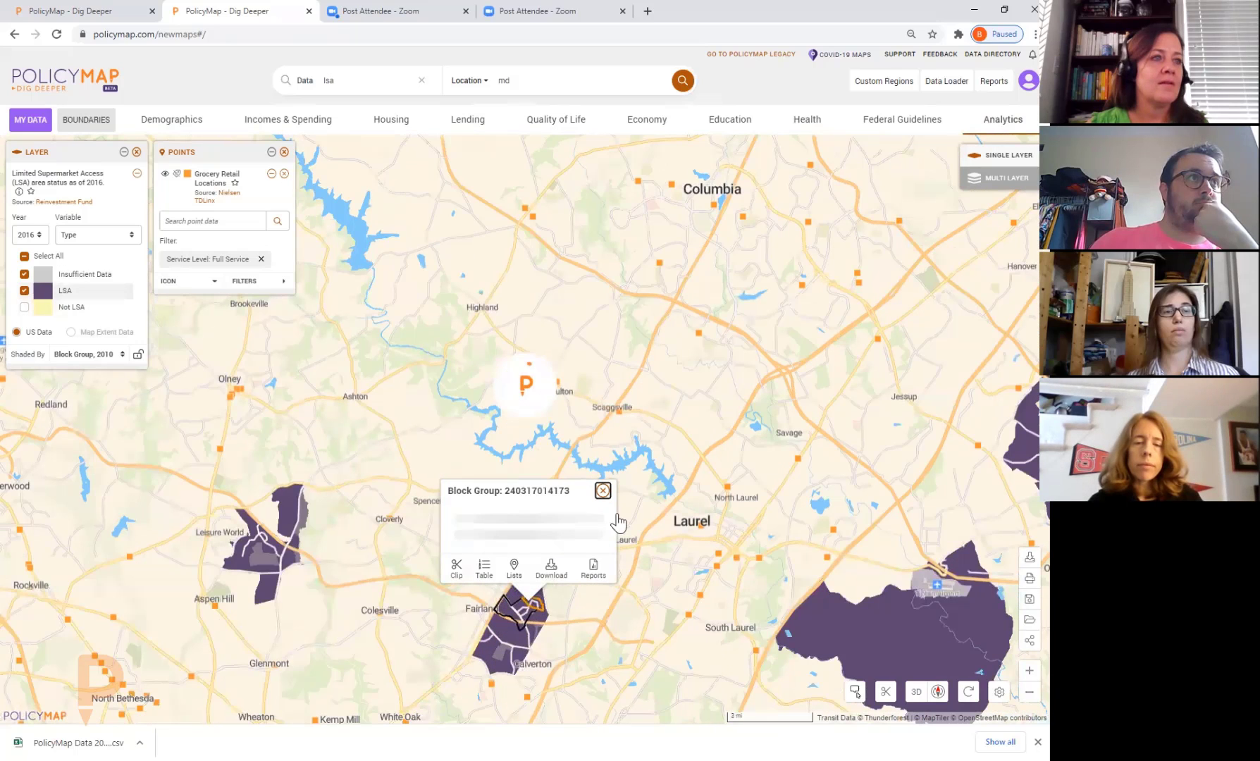
left_click(603, 490)
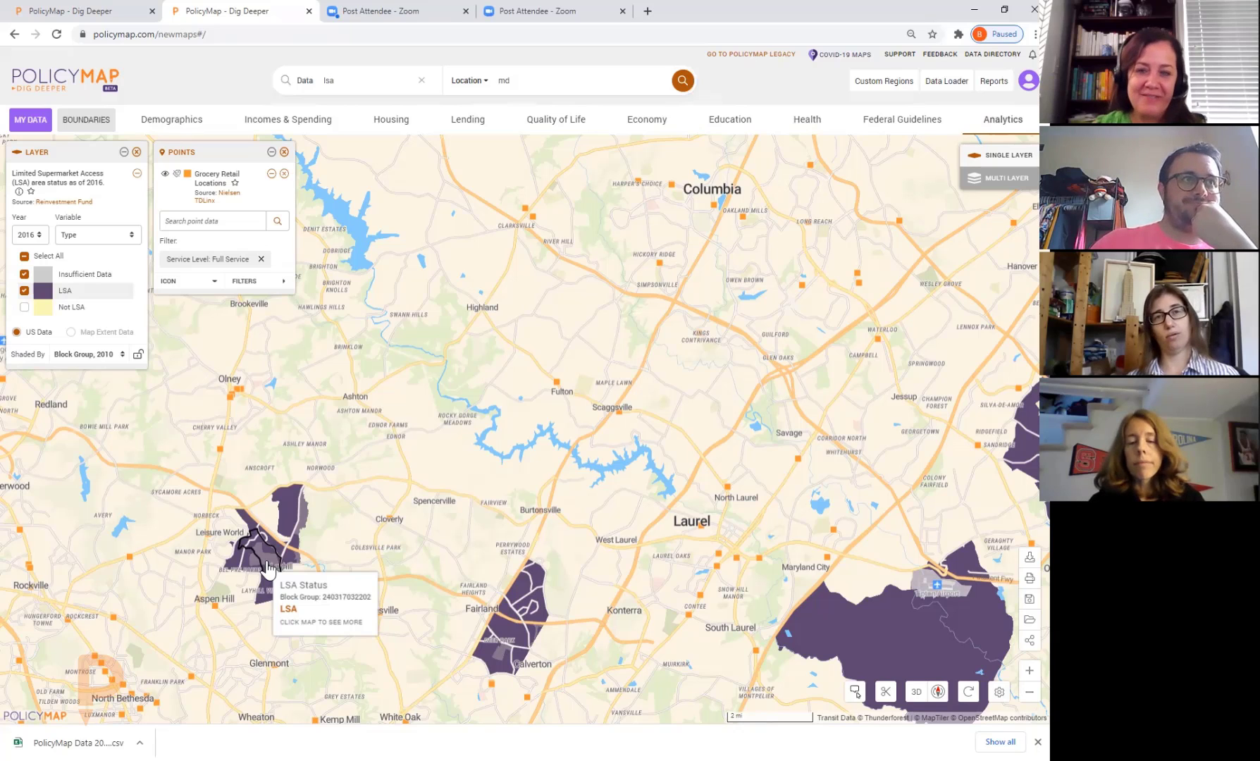
- Open the PolicyMap support help site and go to its Video Gallery articles
left_click(898, 56)
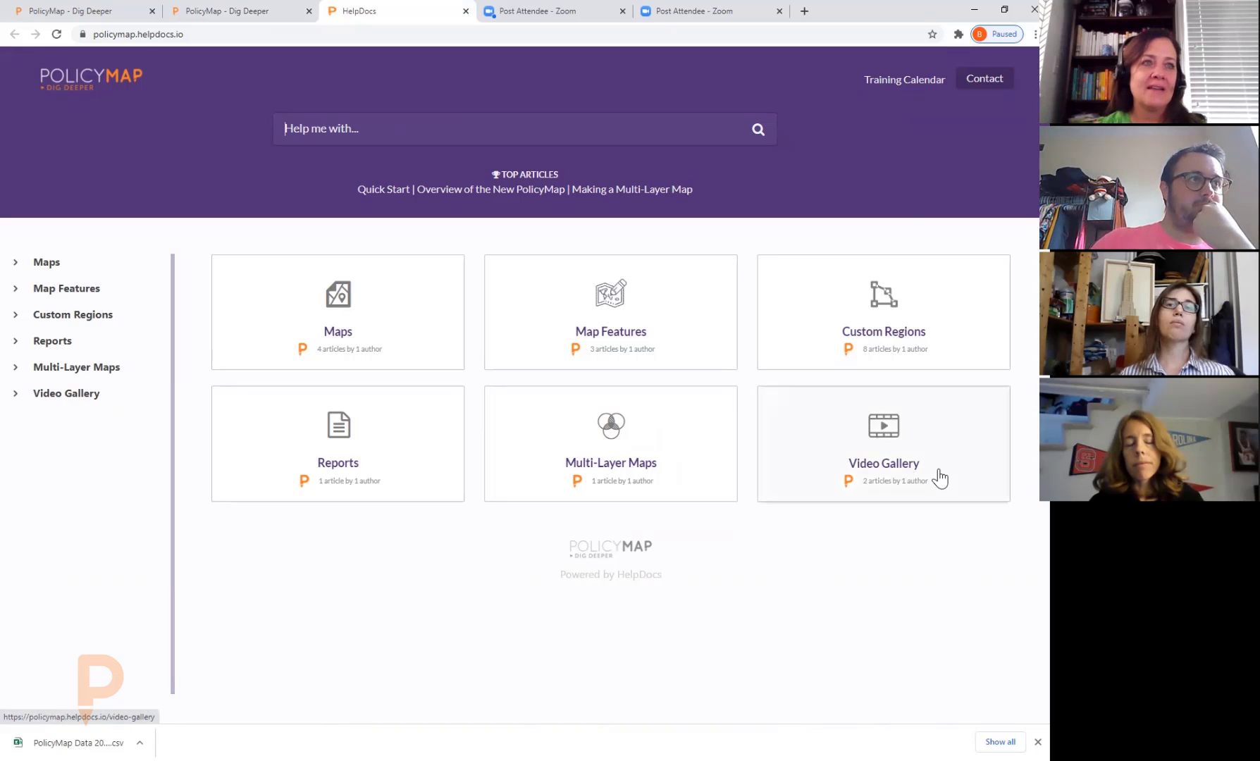
left_click(965, 458)
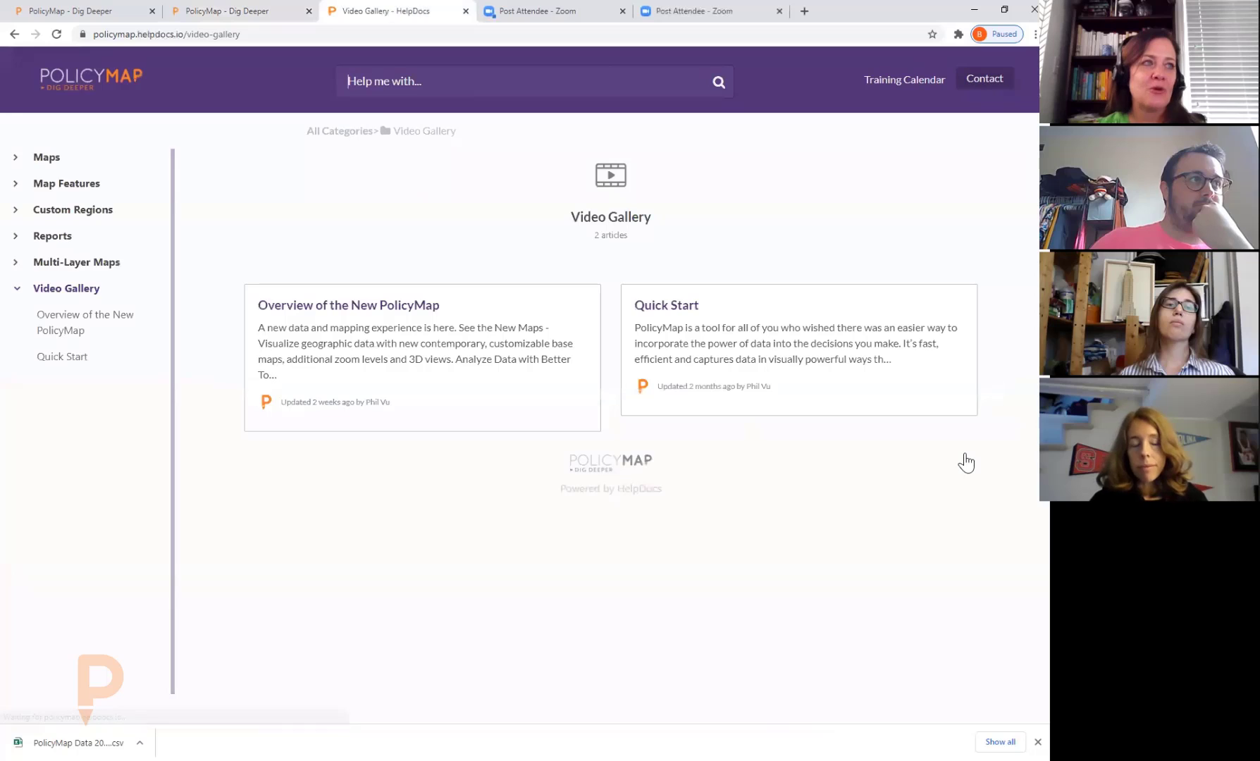